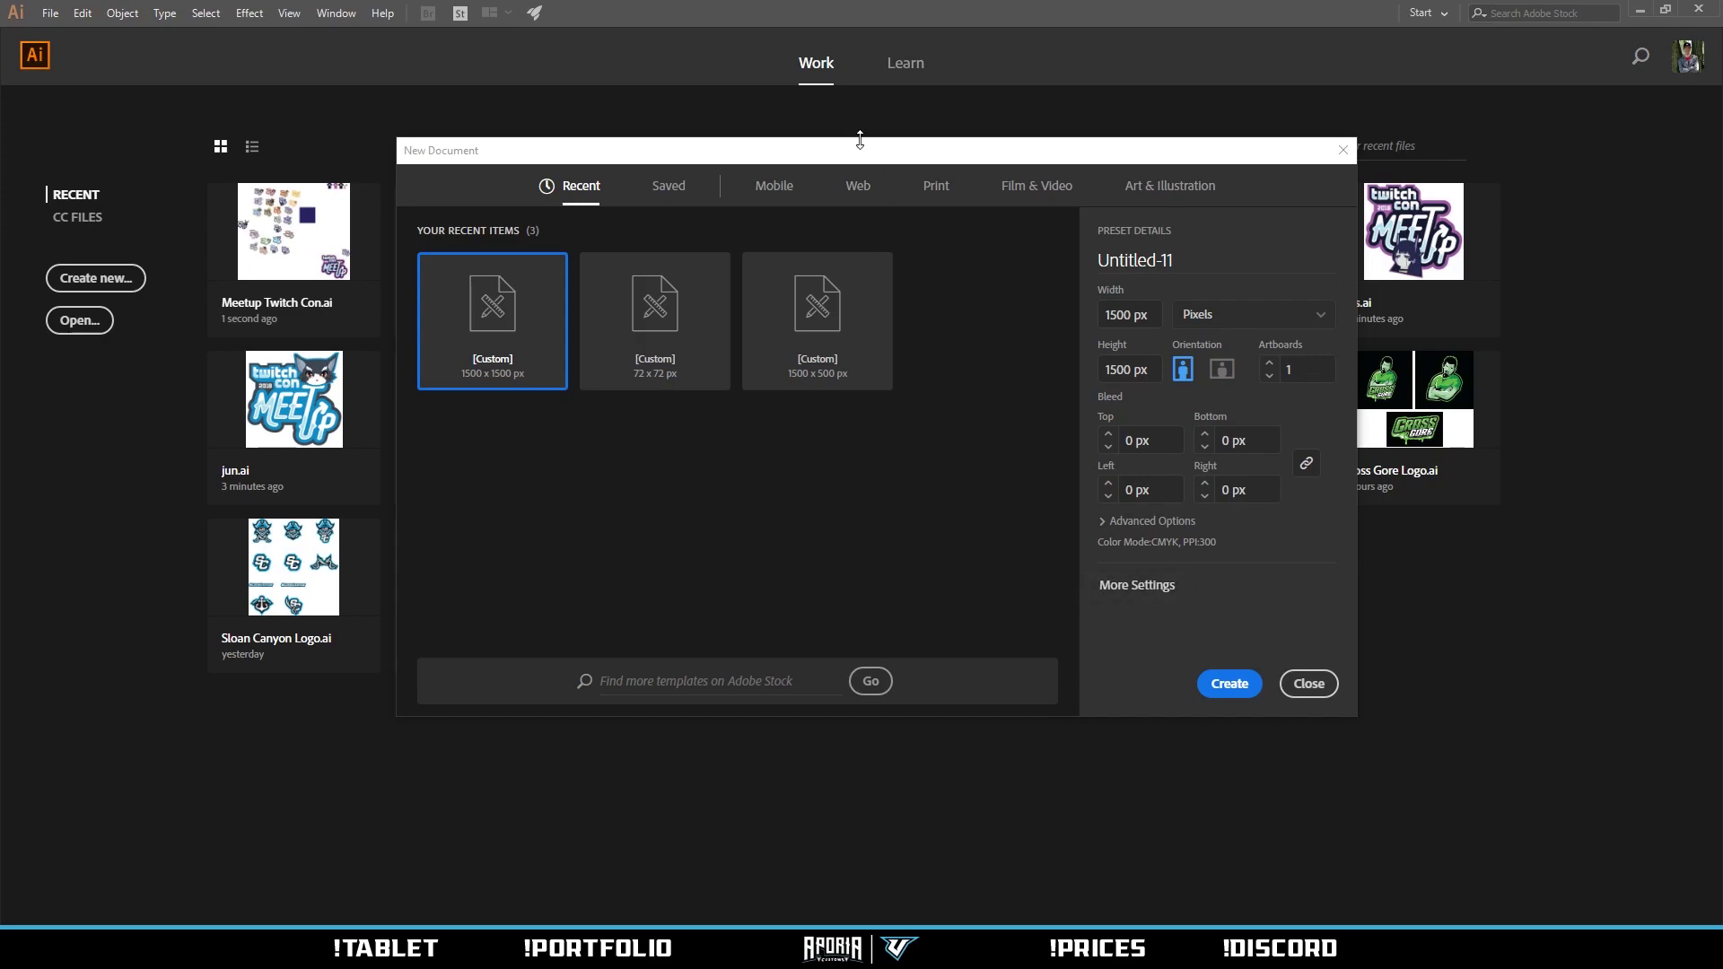
Create a new 1500 x 1500 px document named "Logo Tutorial".
left_click_drag(676, 162, 705, 158)
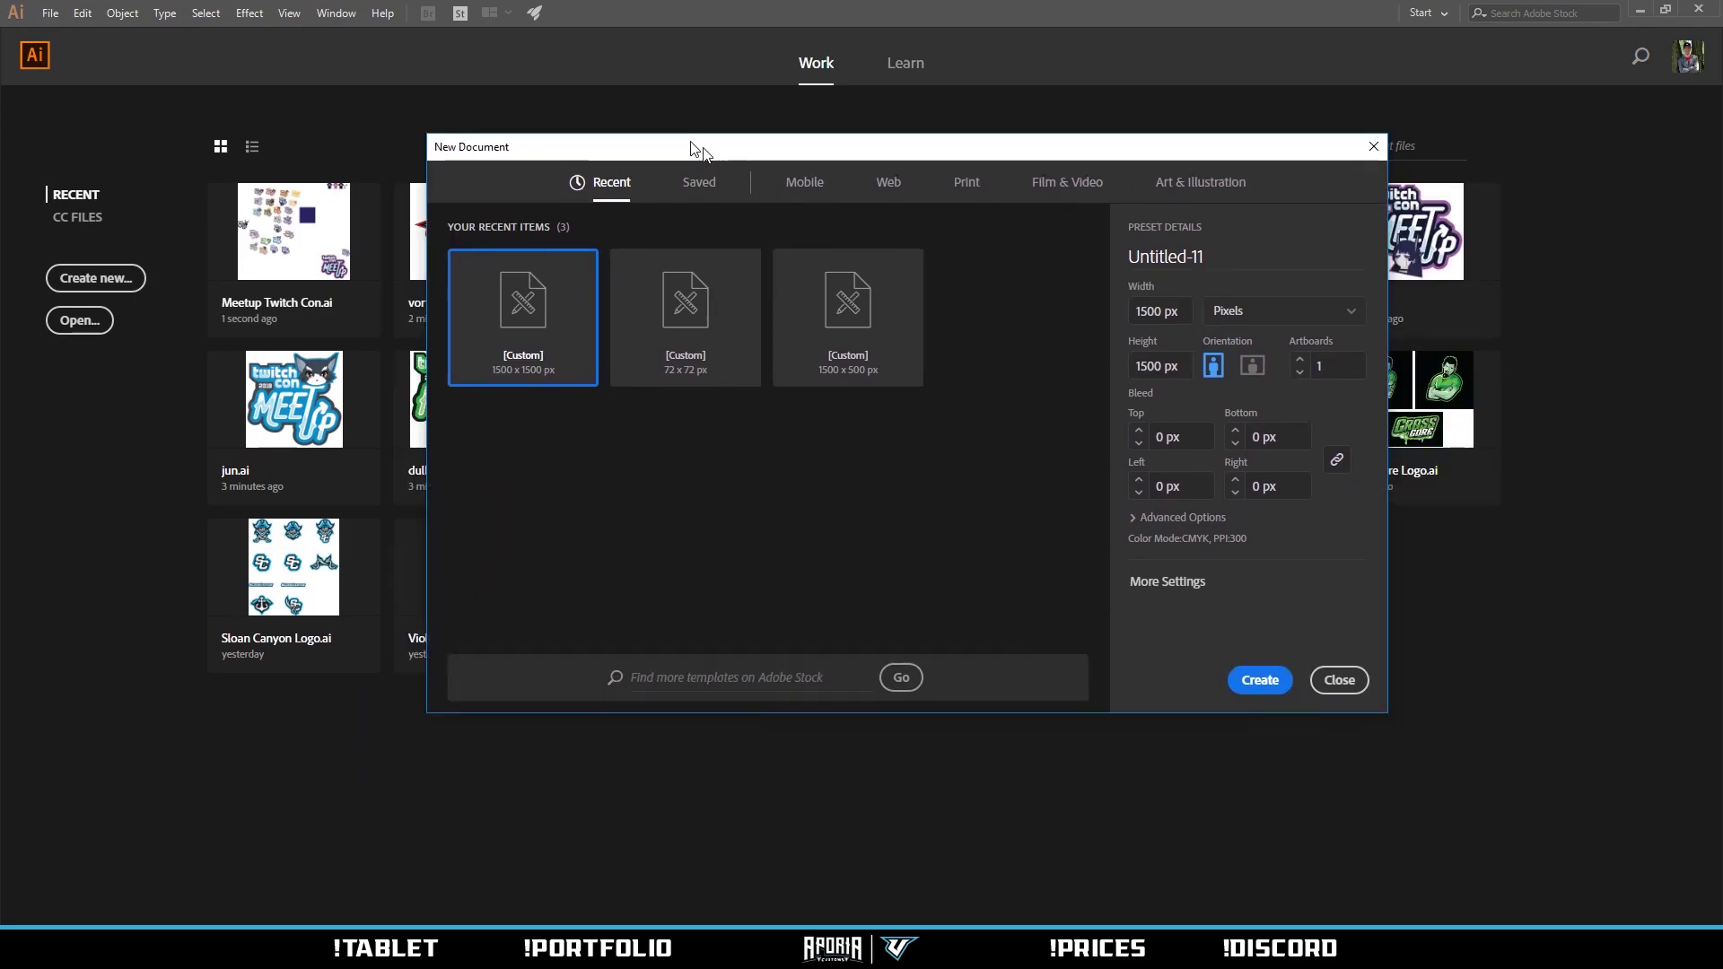
left_click(1338, 683)
left_click(139, 281)
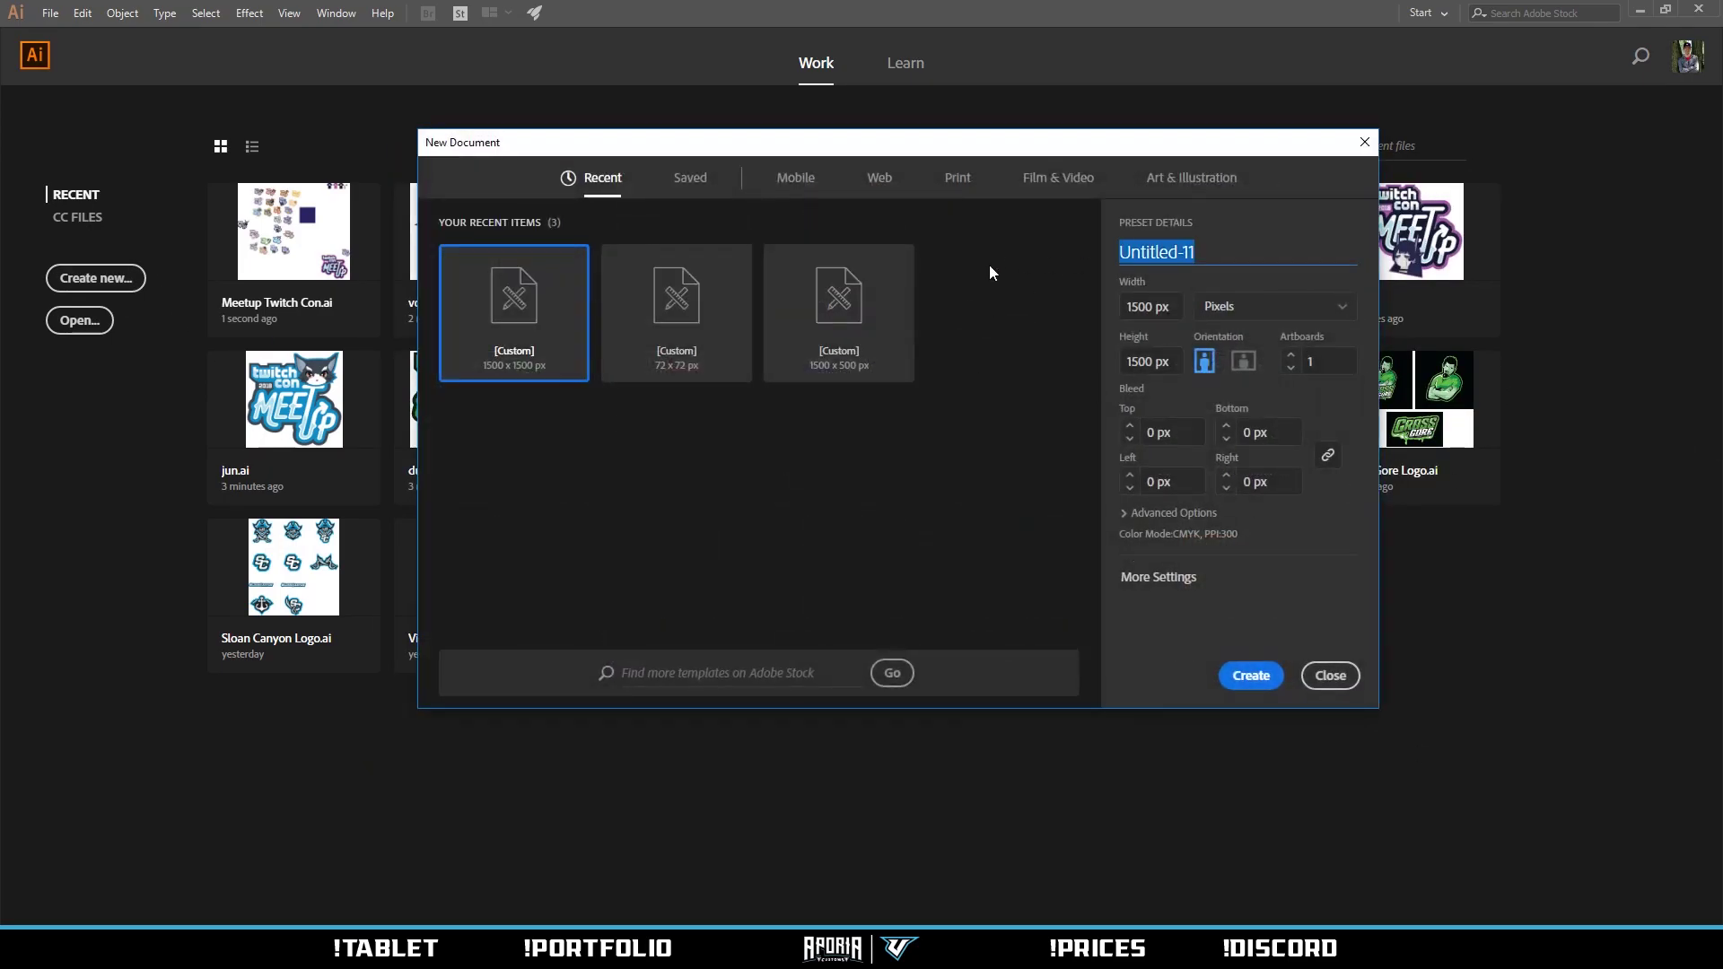
type("Lolo ")
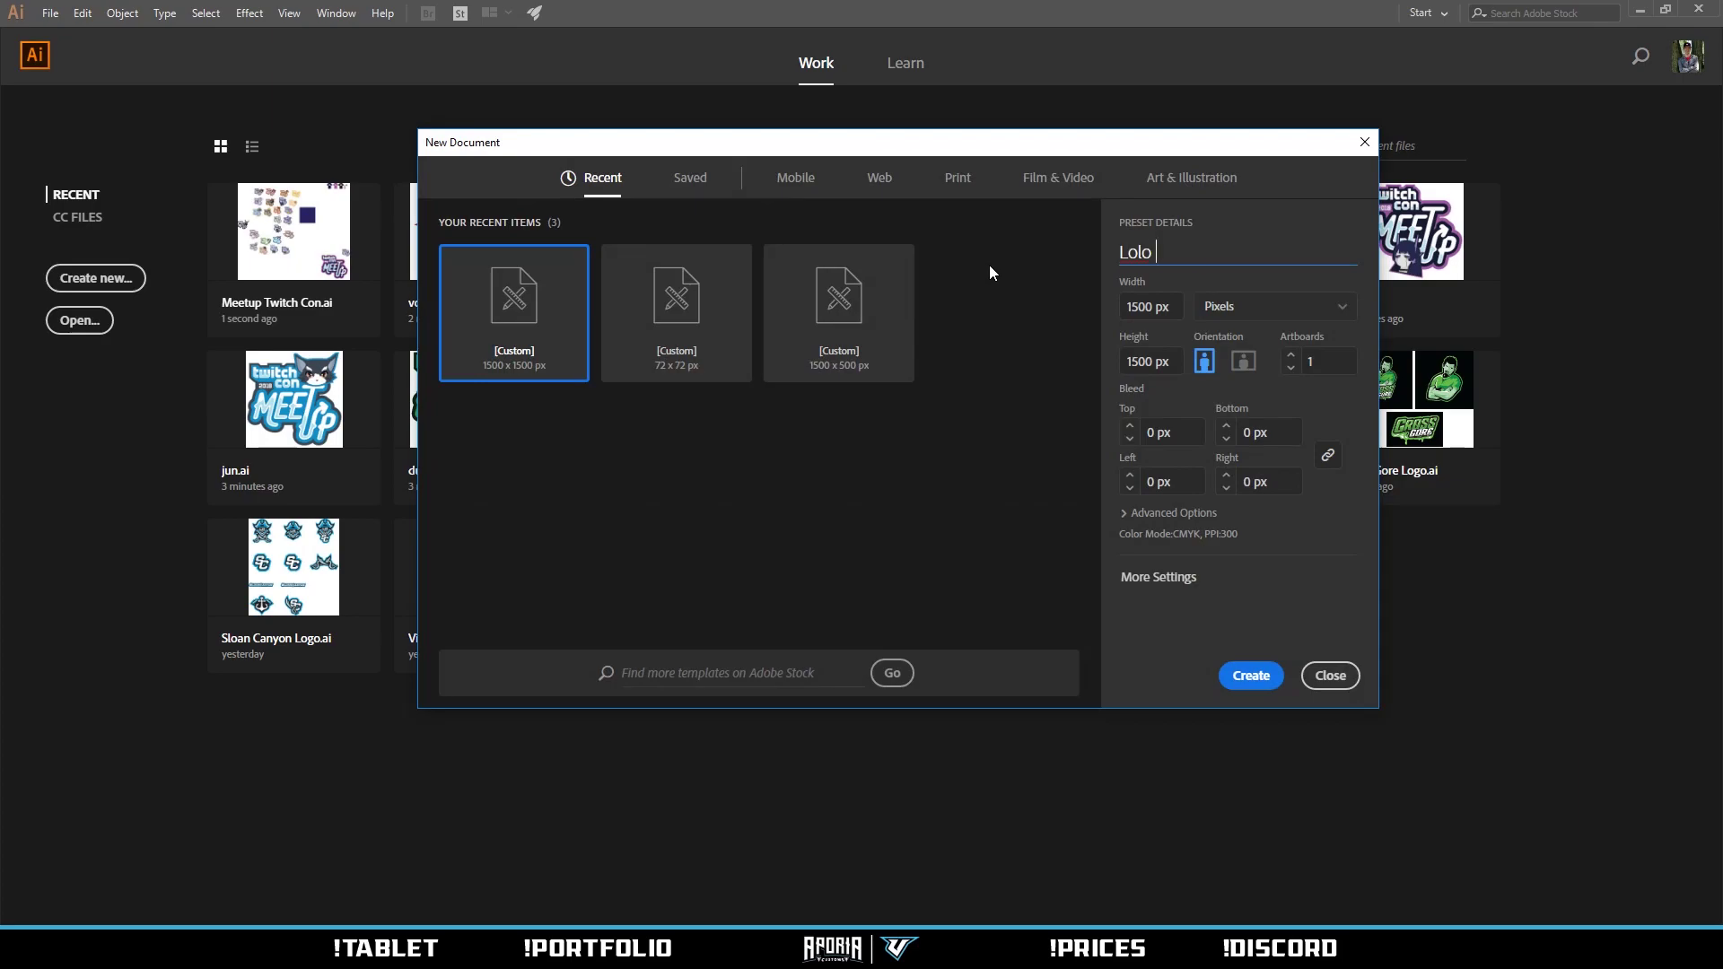
type("Tutorial")
triple_click(1141, 252)
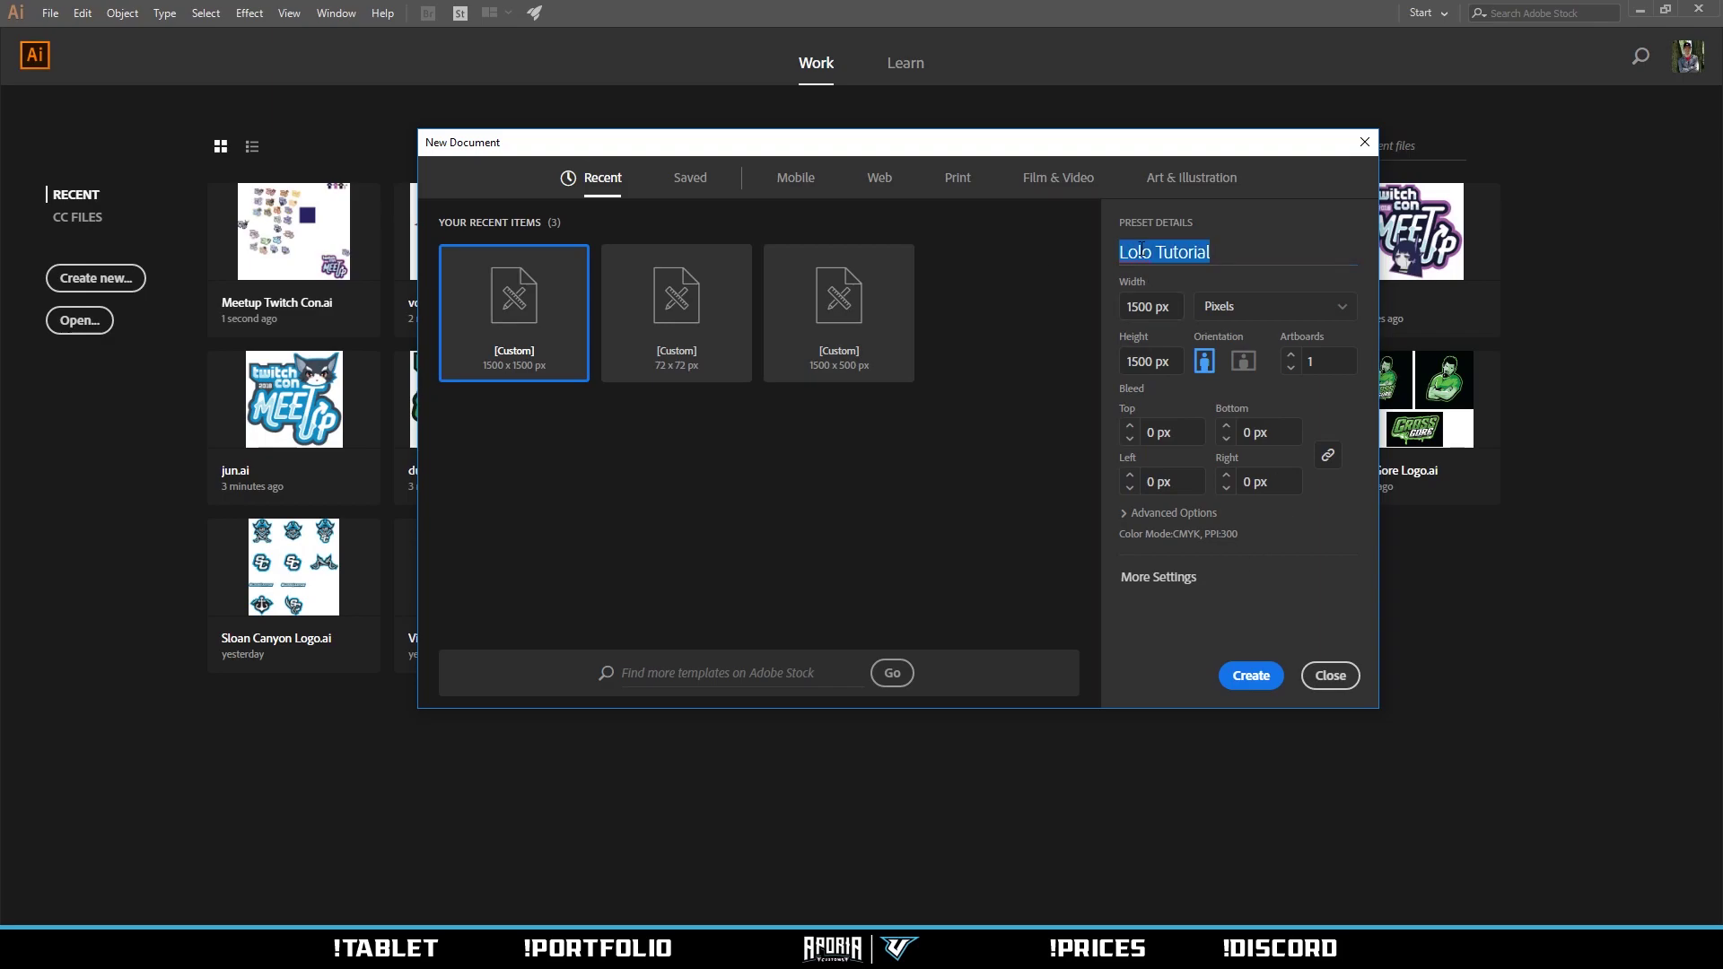
key("Left")
left_click(1138, 252)
key("BackSpace")
type("g")
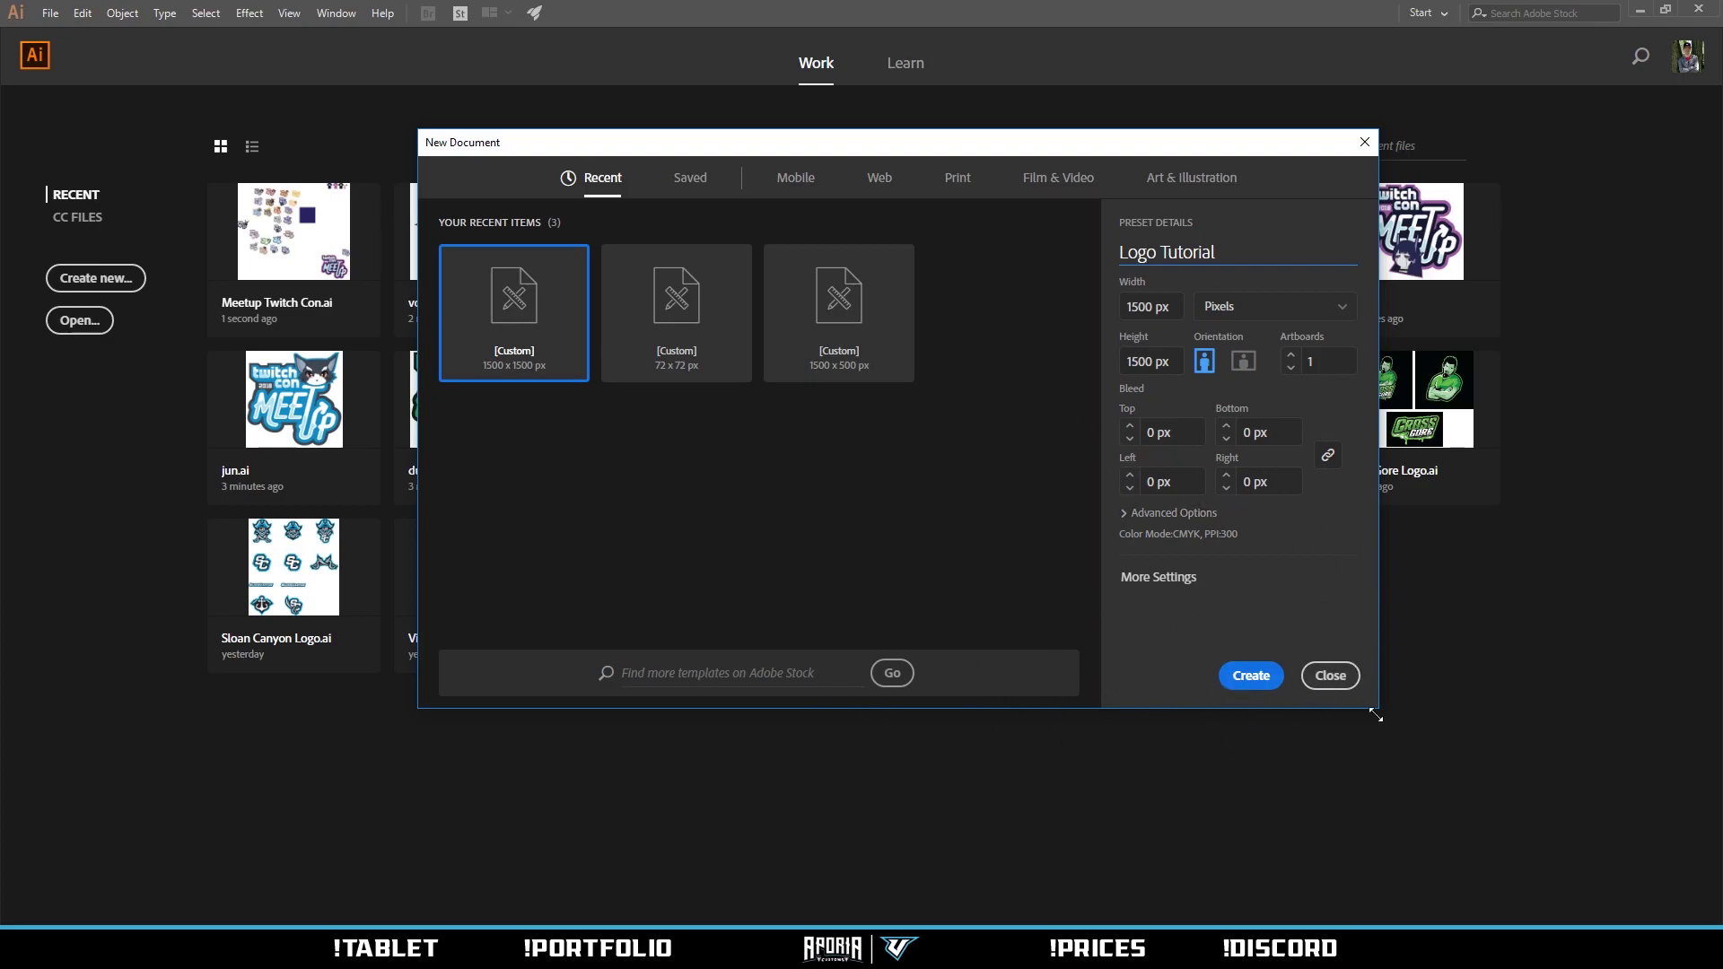
left_click(1275, 679)
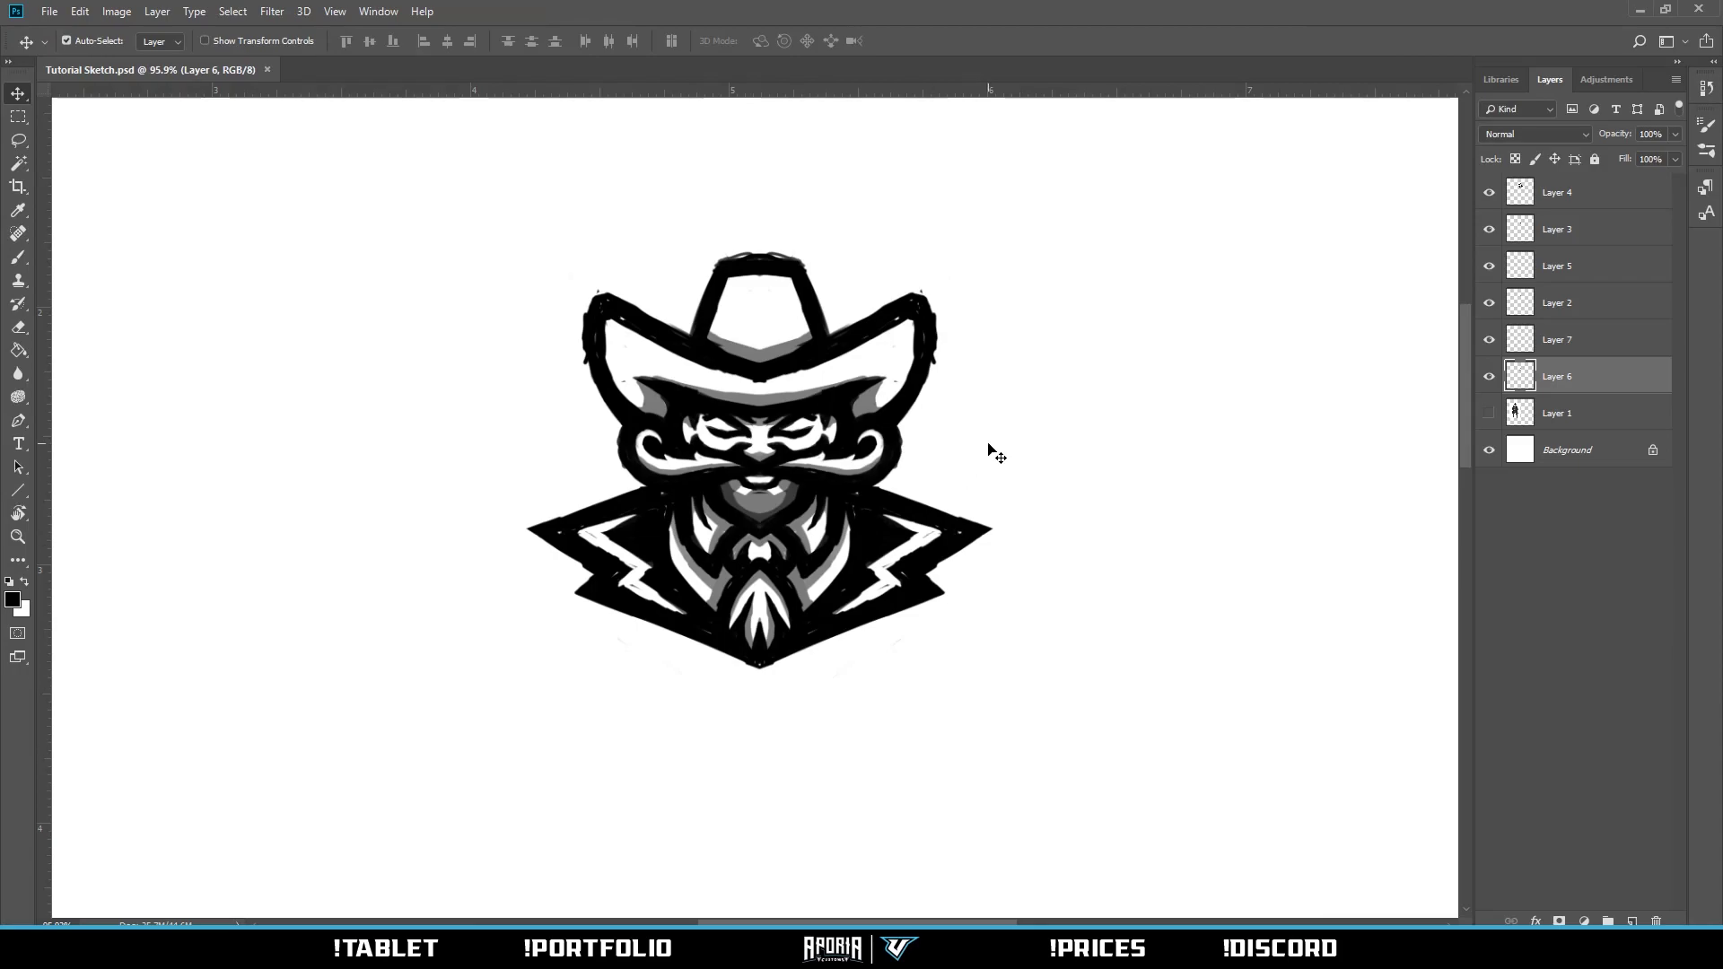
Switch to Photoshop, select the visible cowboy sketch layers and bring them onto the Logo Tutorial artboard in Illustrator.
left_click(987, 449)
left_click(571, 283)
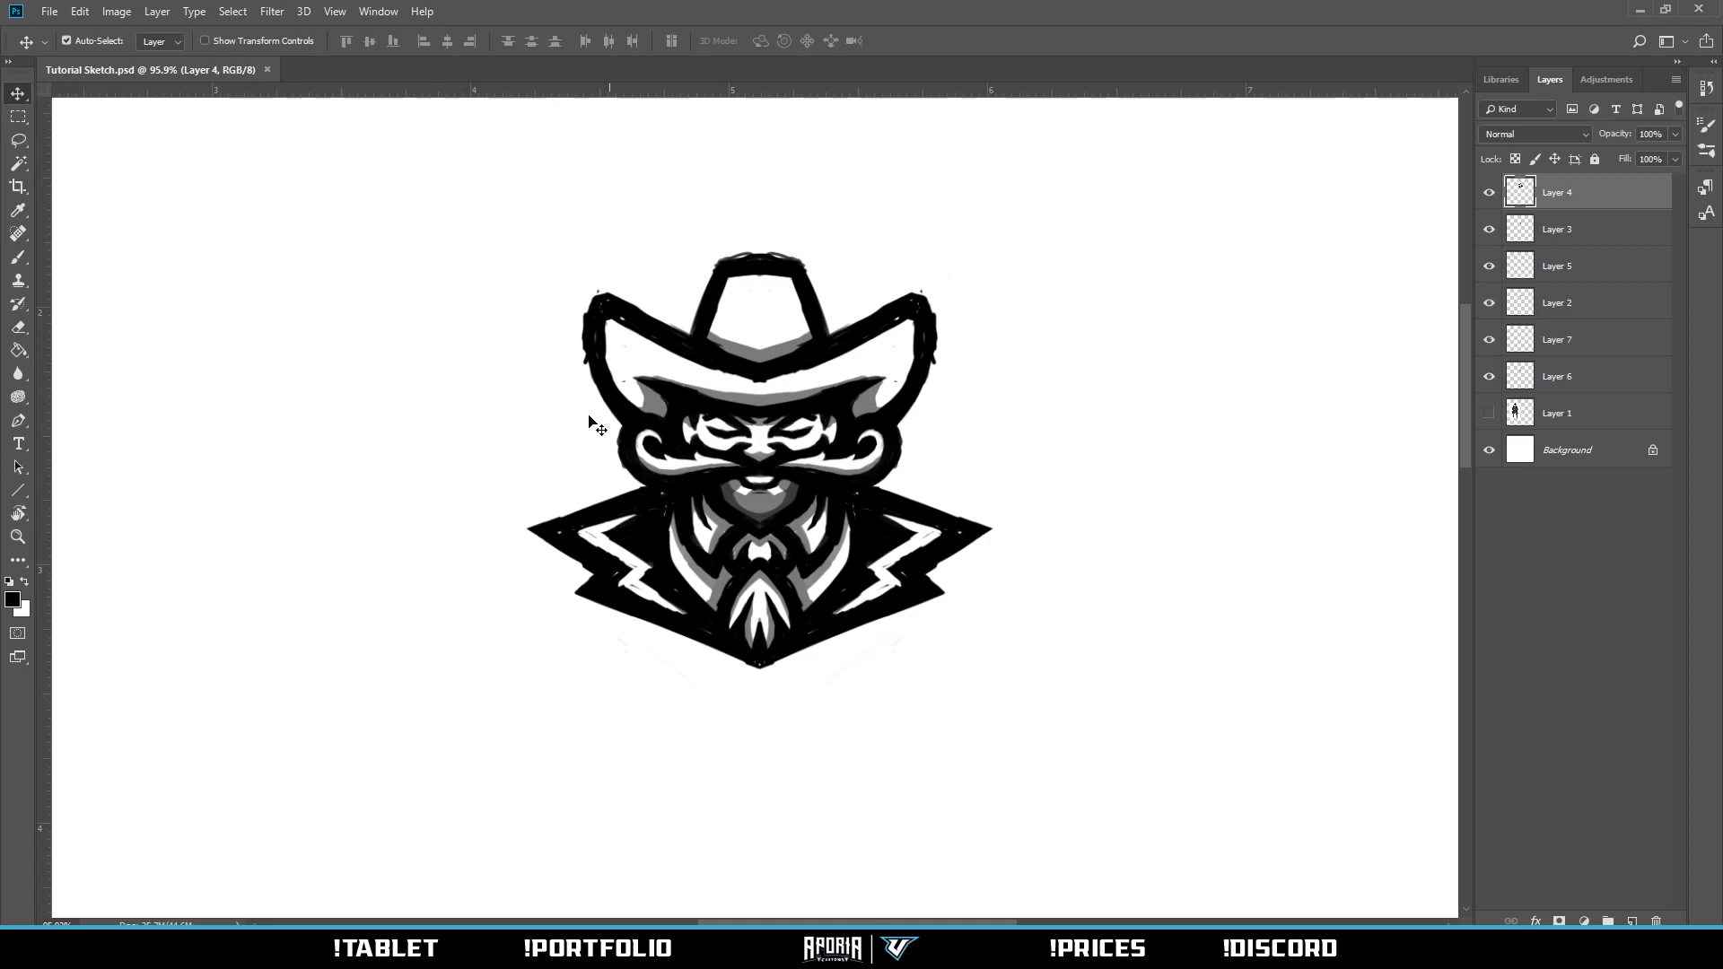
left_click_drag(418, 178, 1111, 772)
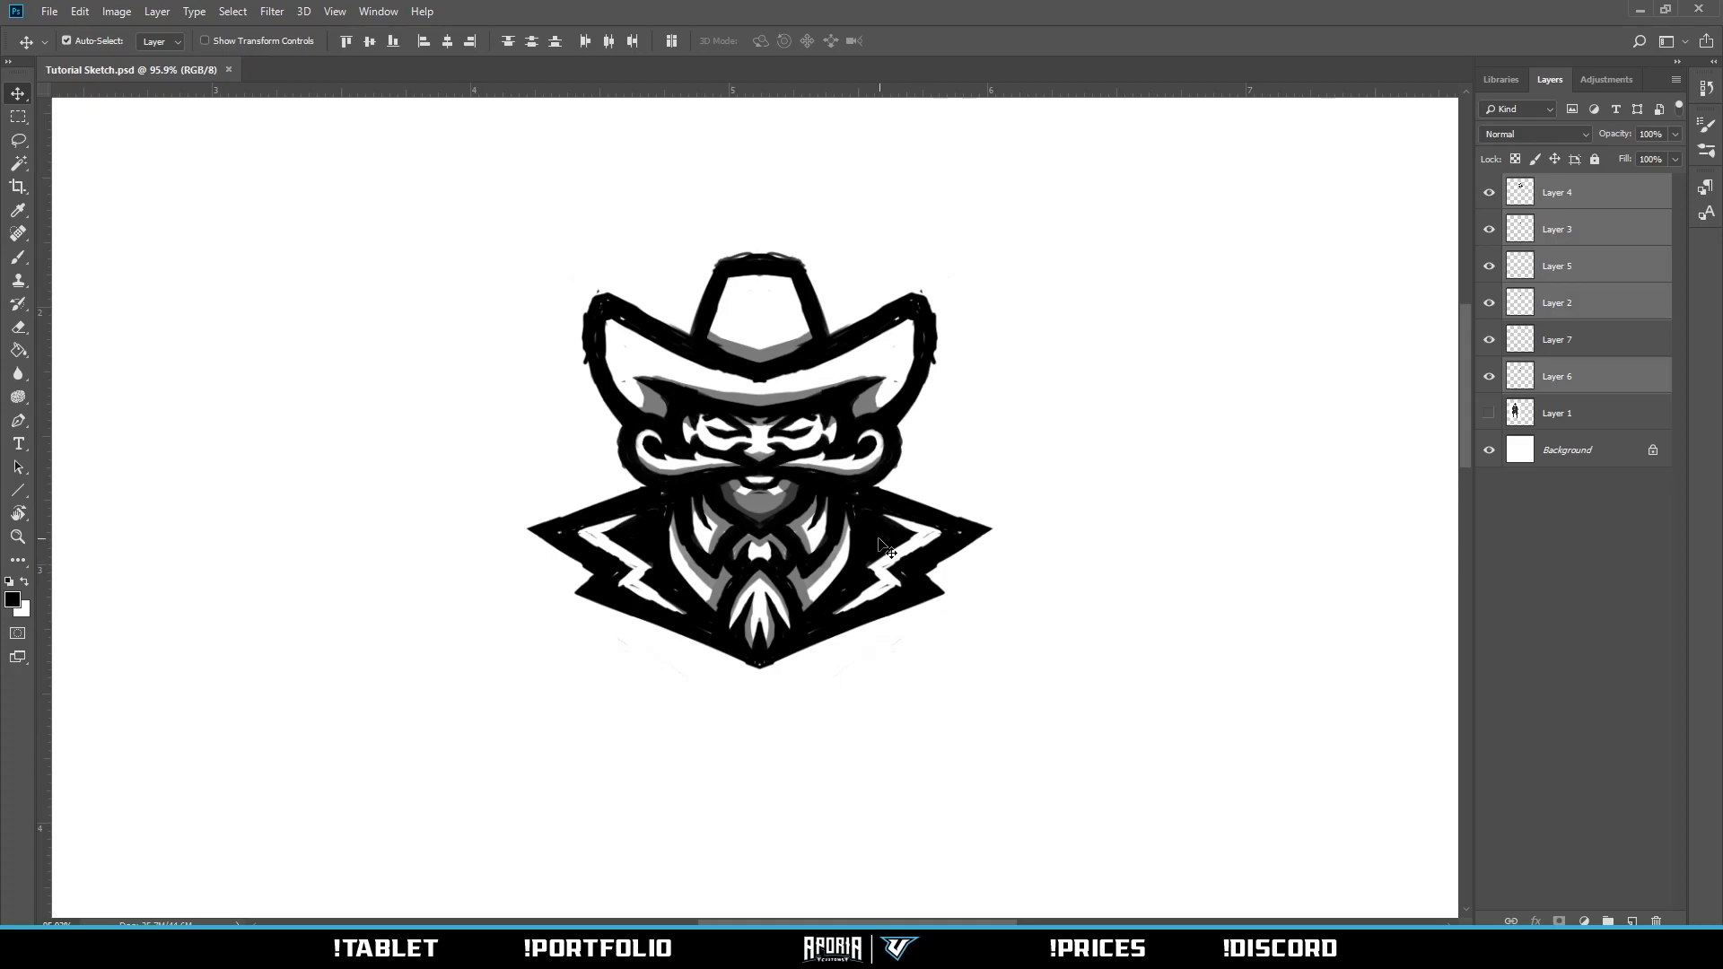
left_click_drag(863, 574, 990, 927)
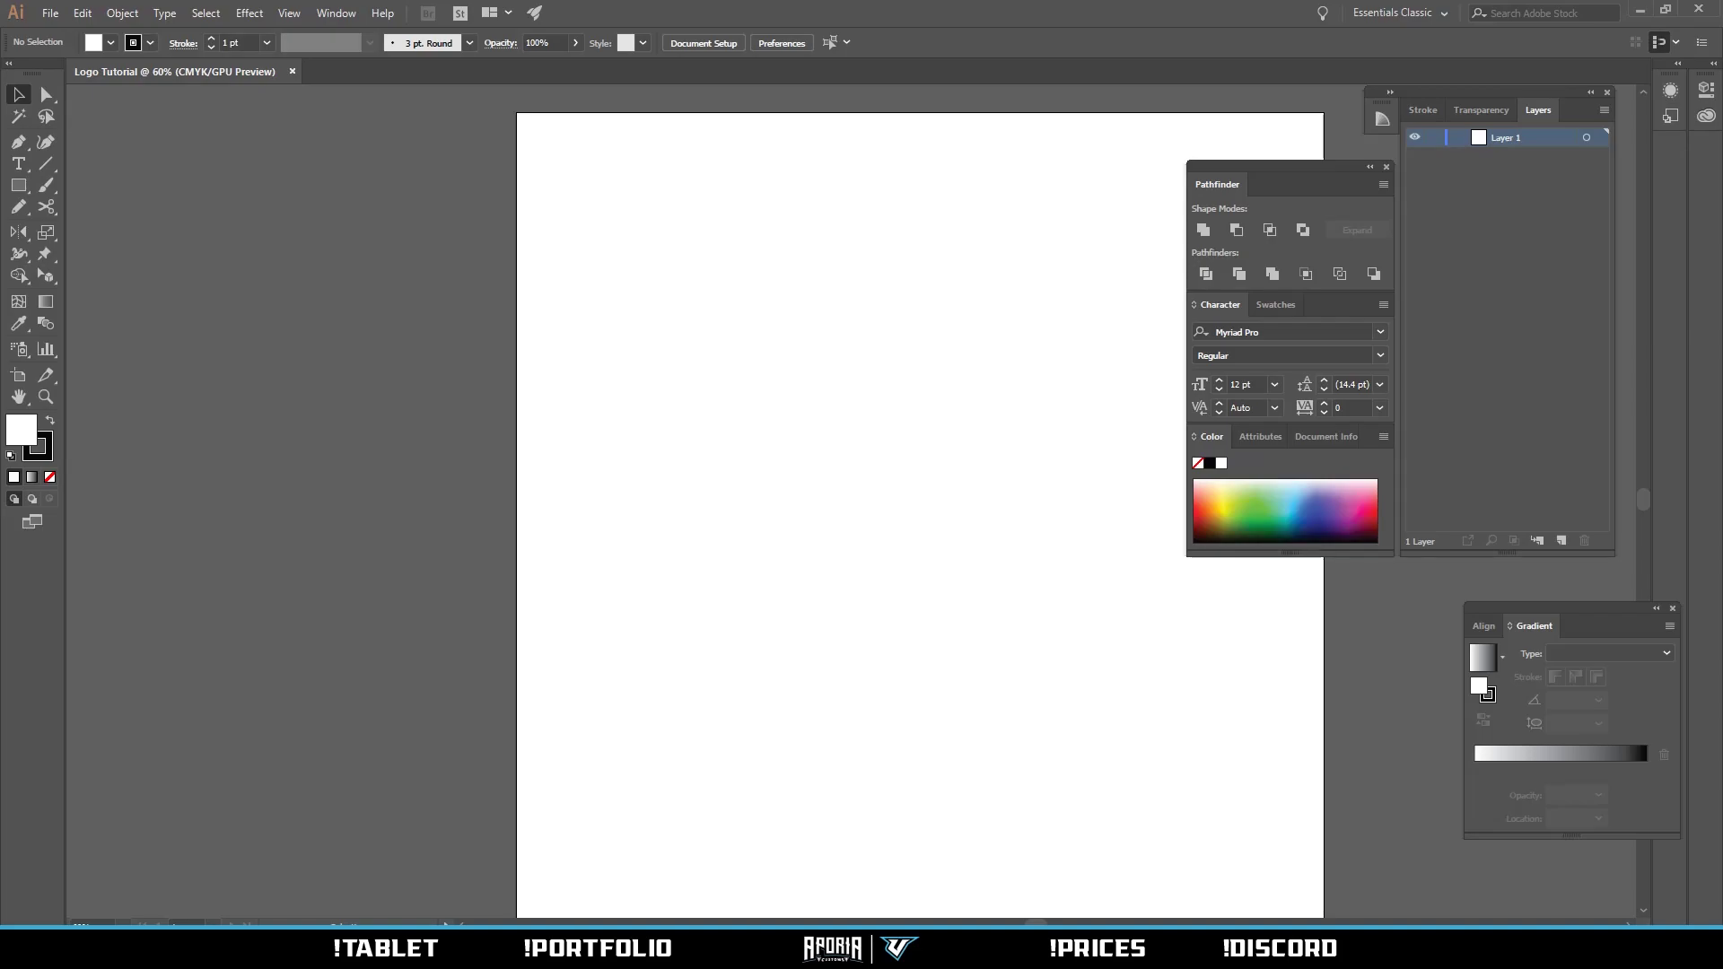
left_click_drag(859, 949, 905, 508)
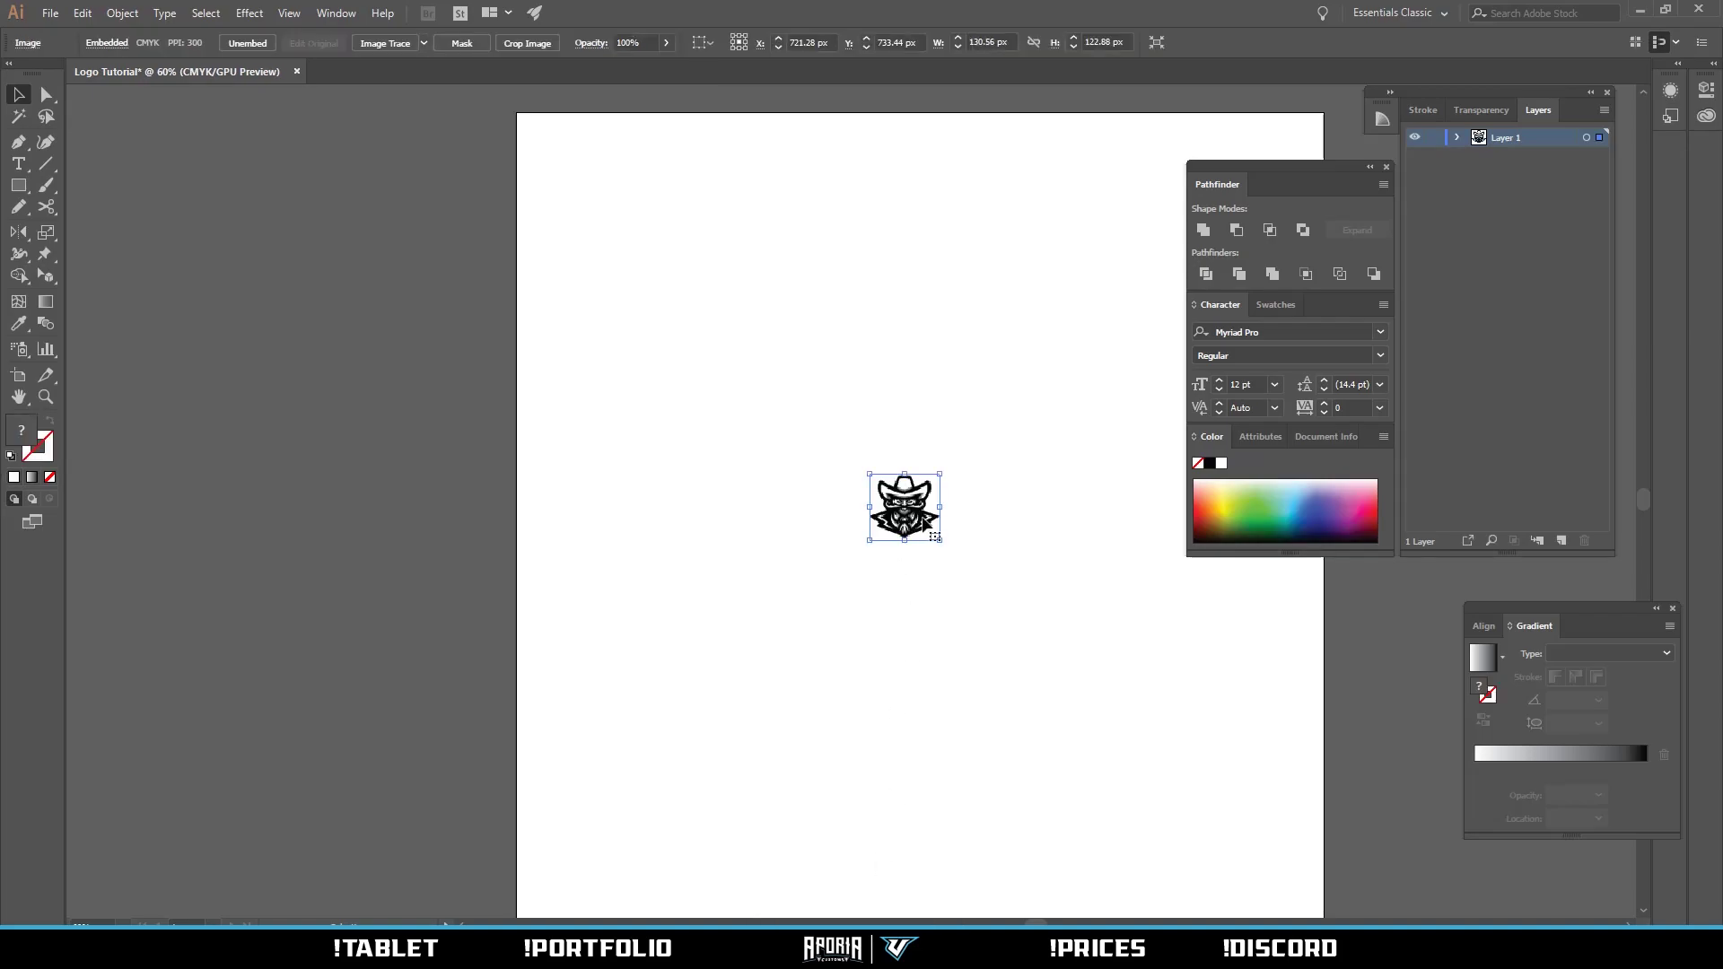
Scale the placed cowboy sketch up proportionally on the artboard and lock its layer.
left_click_drag(1016, 537, 838, 488)
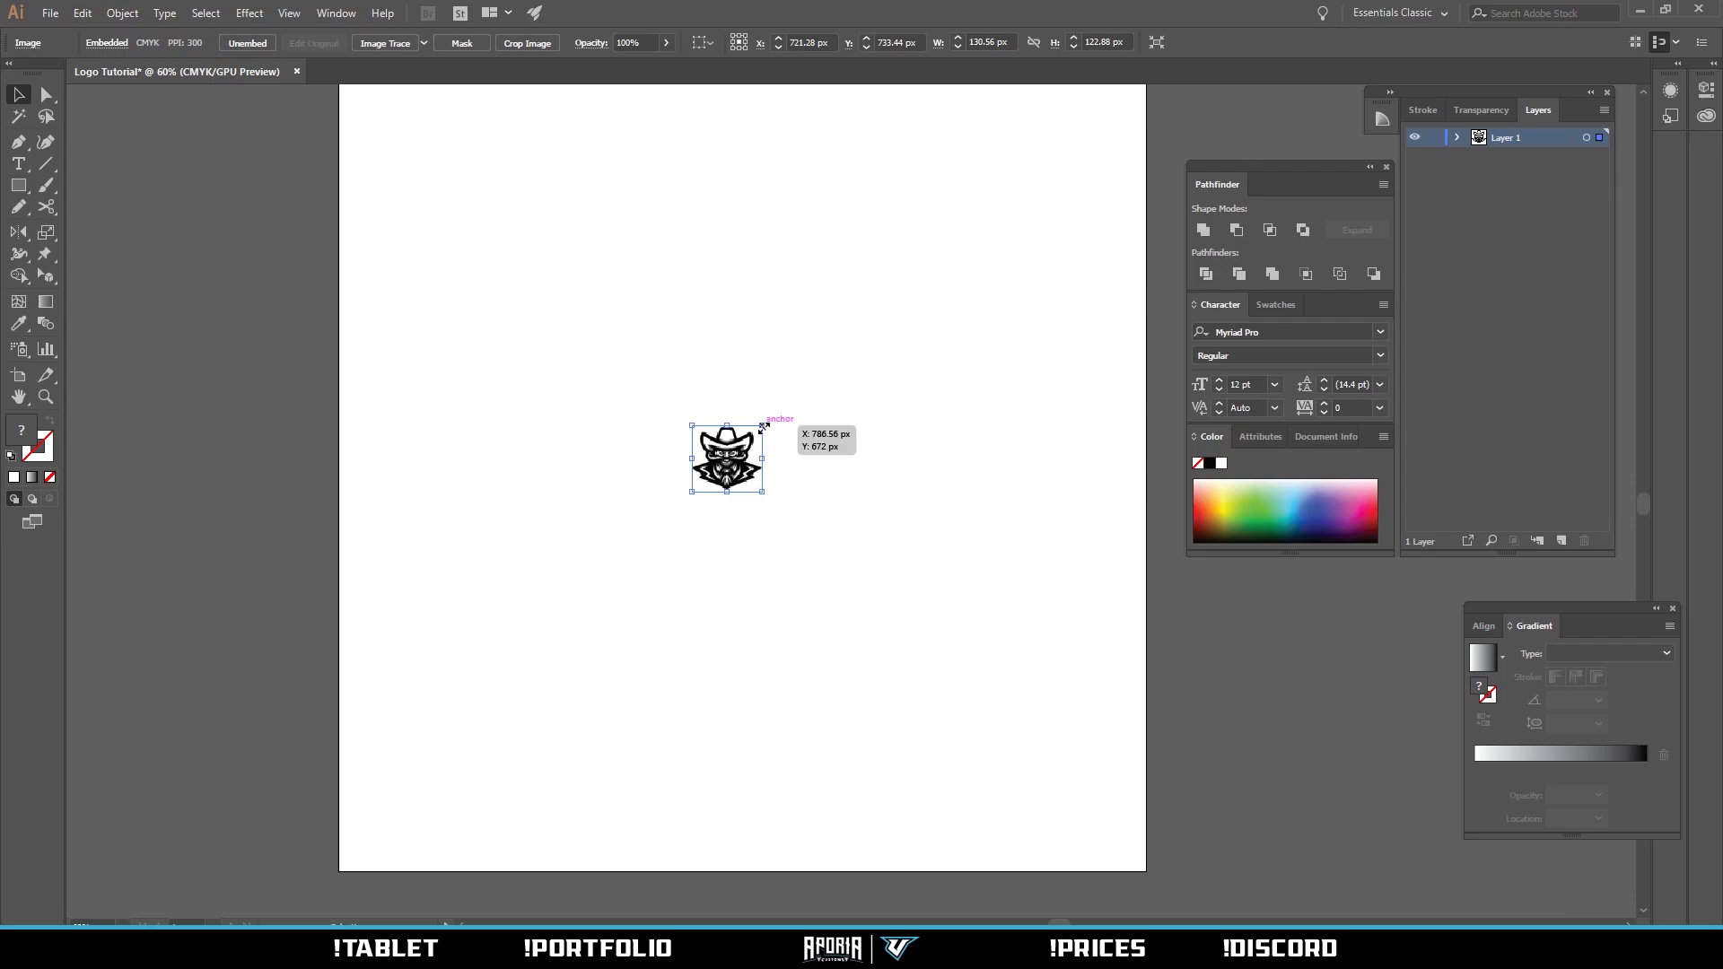
left_click_drag(764, 428, 874, 324)
left_click(946, 451)
key("z")
left_click_drag(727, 490, 757, 429)
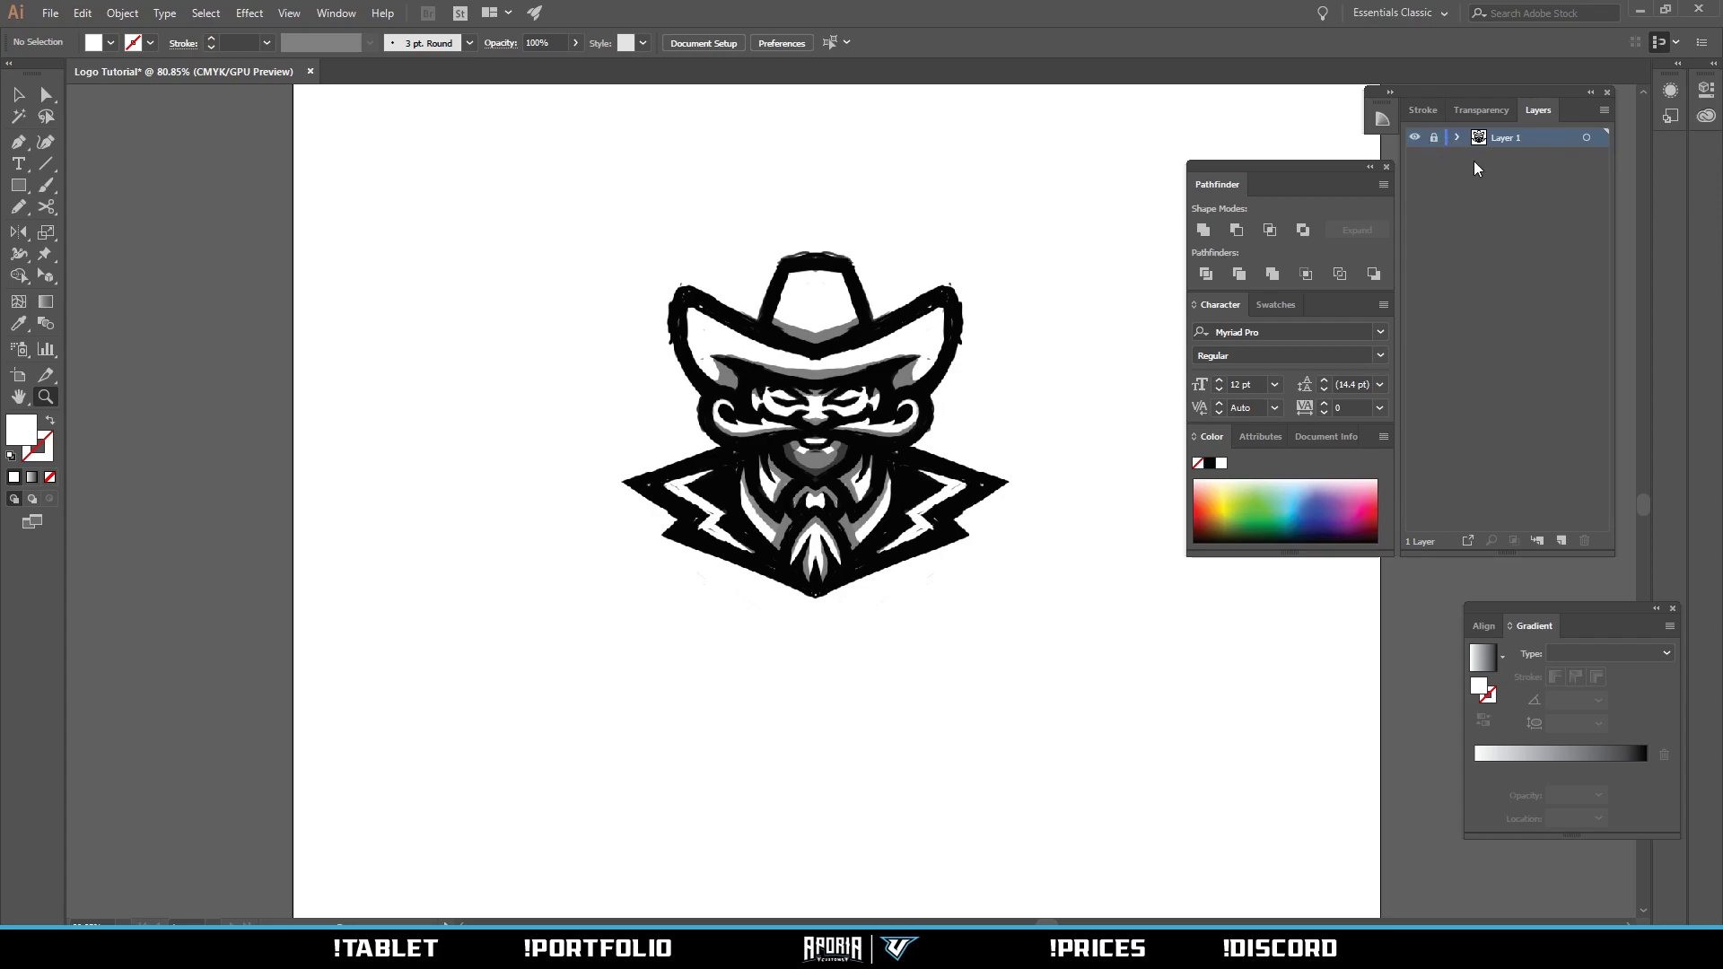
Dim the images on the sketch layer to 50% in its layer options.
double_click(1555, 148)
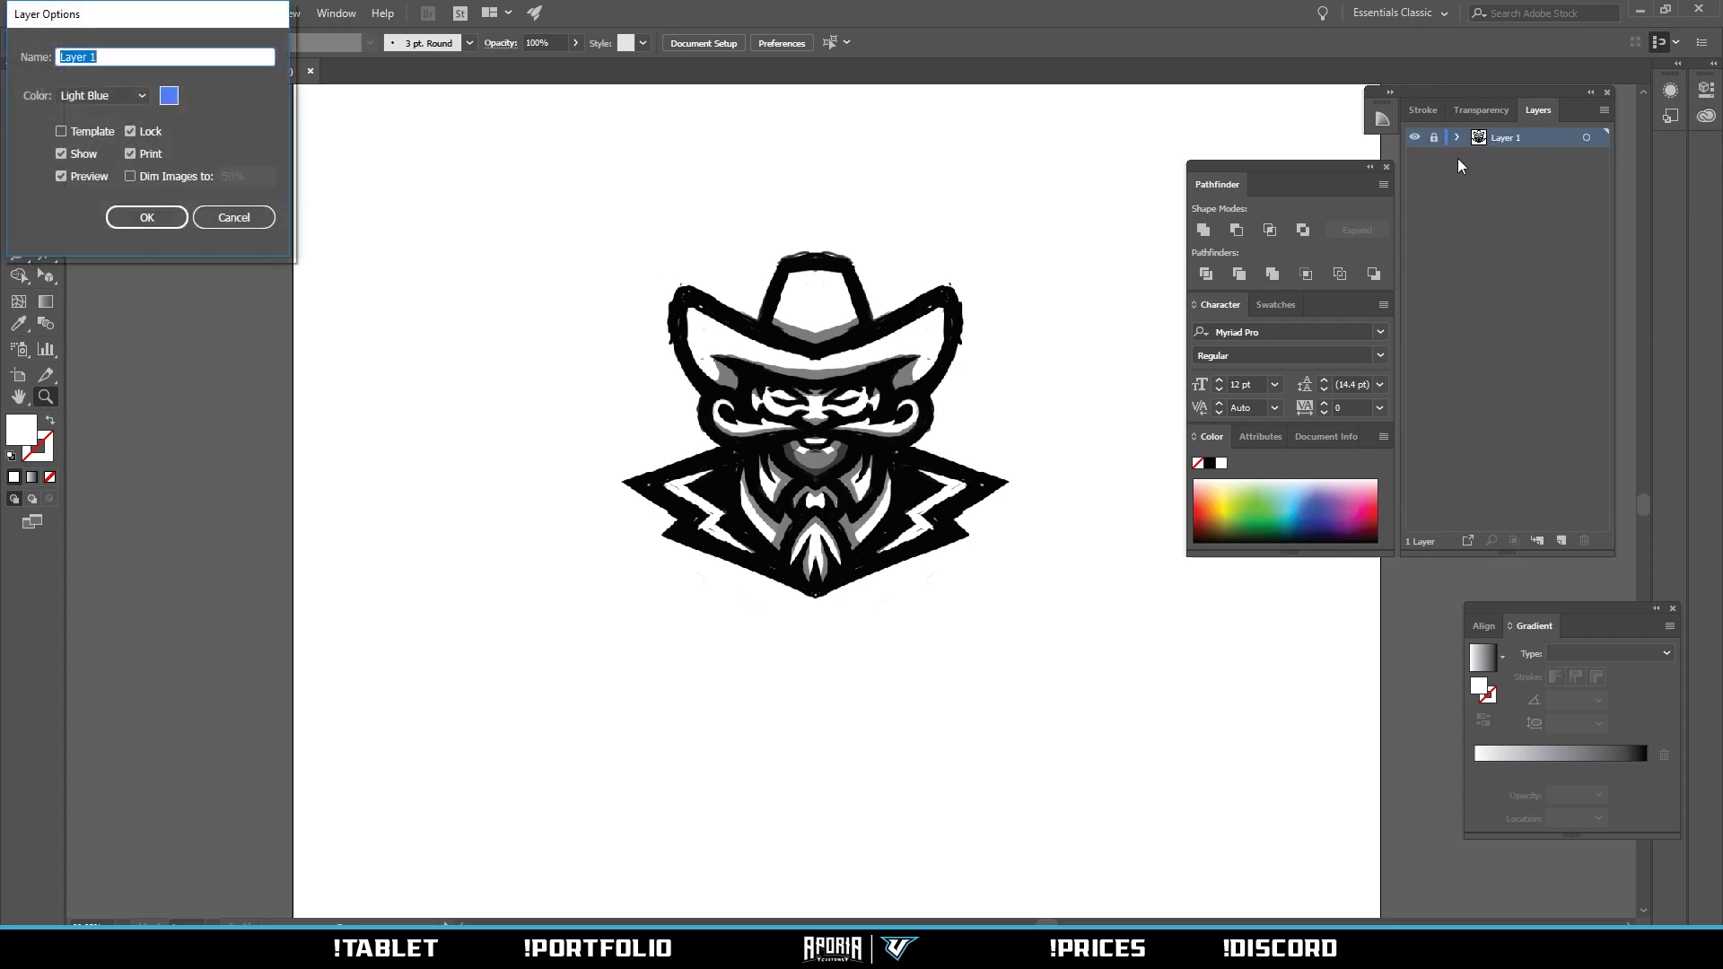
left_click_drag(207, 16, 882, 208)
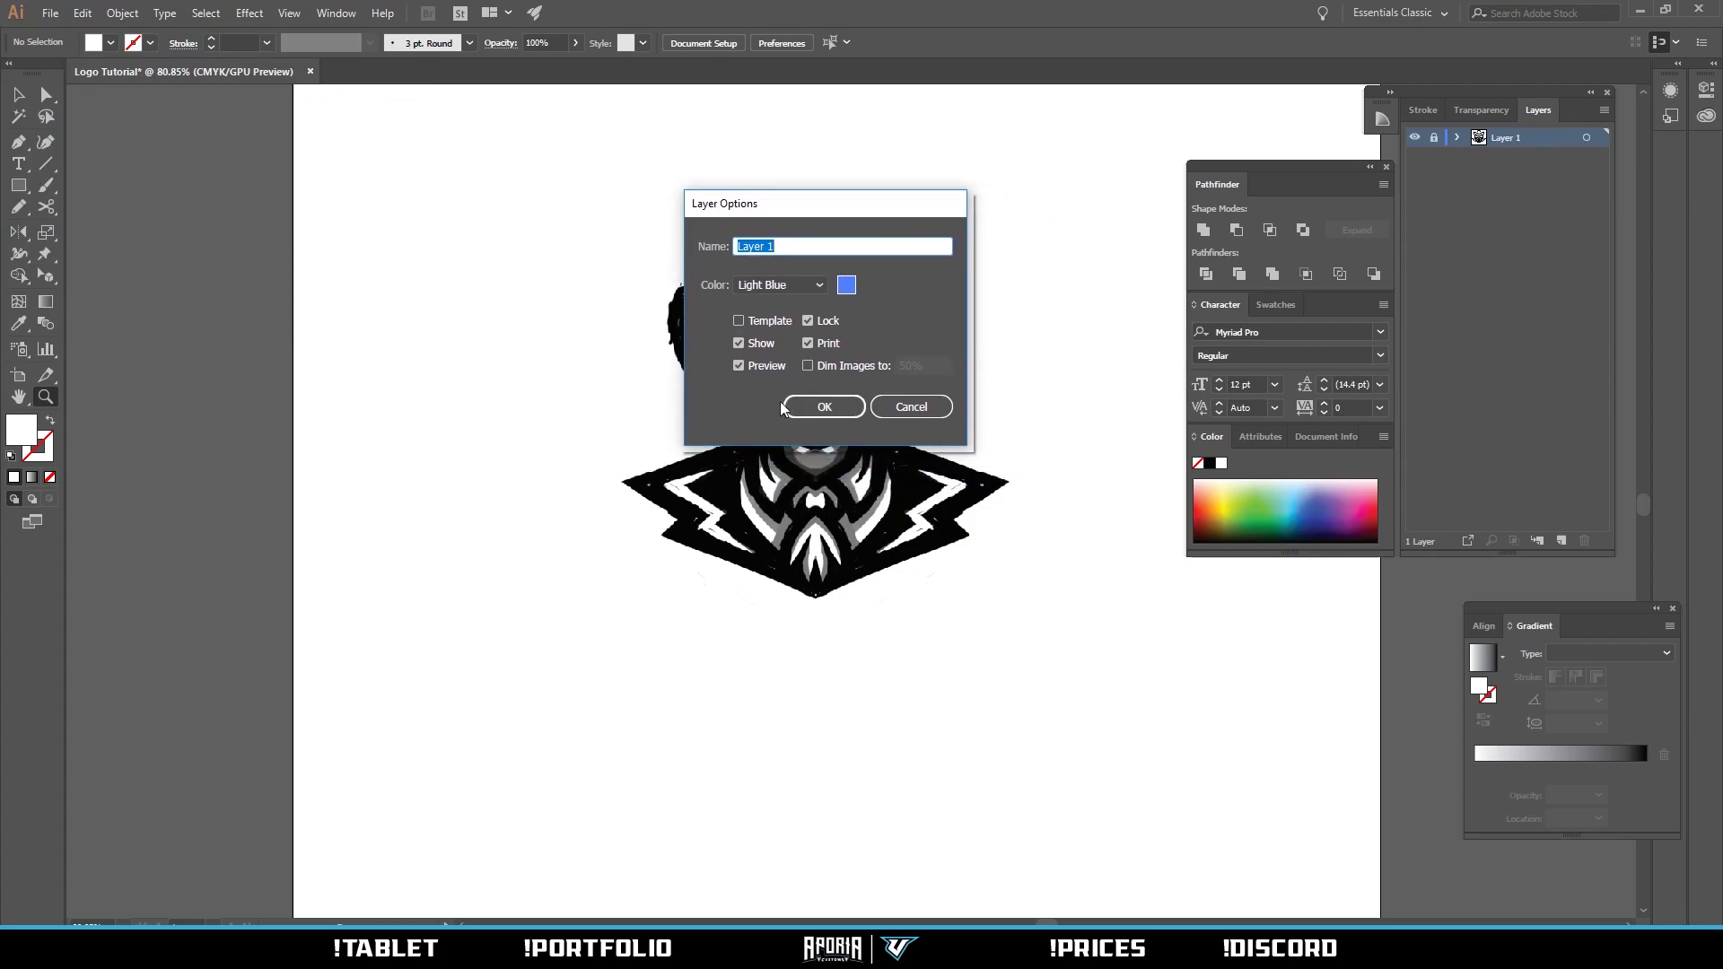
left_click(840, 369)
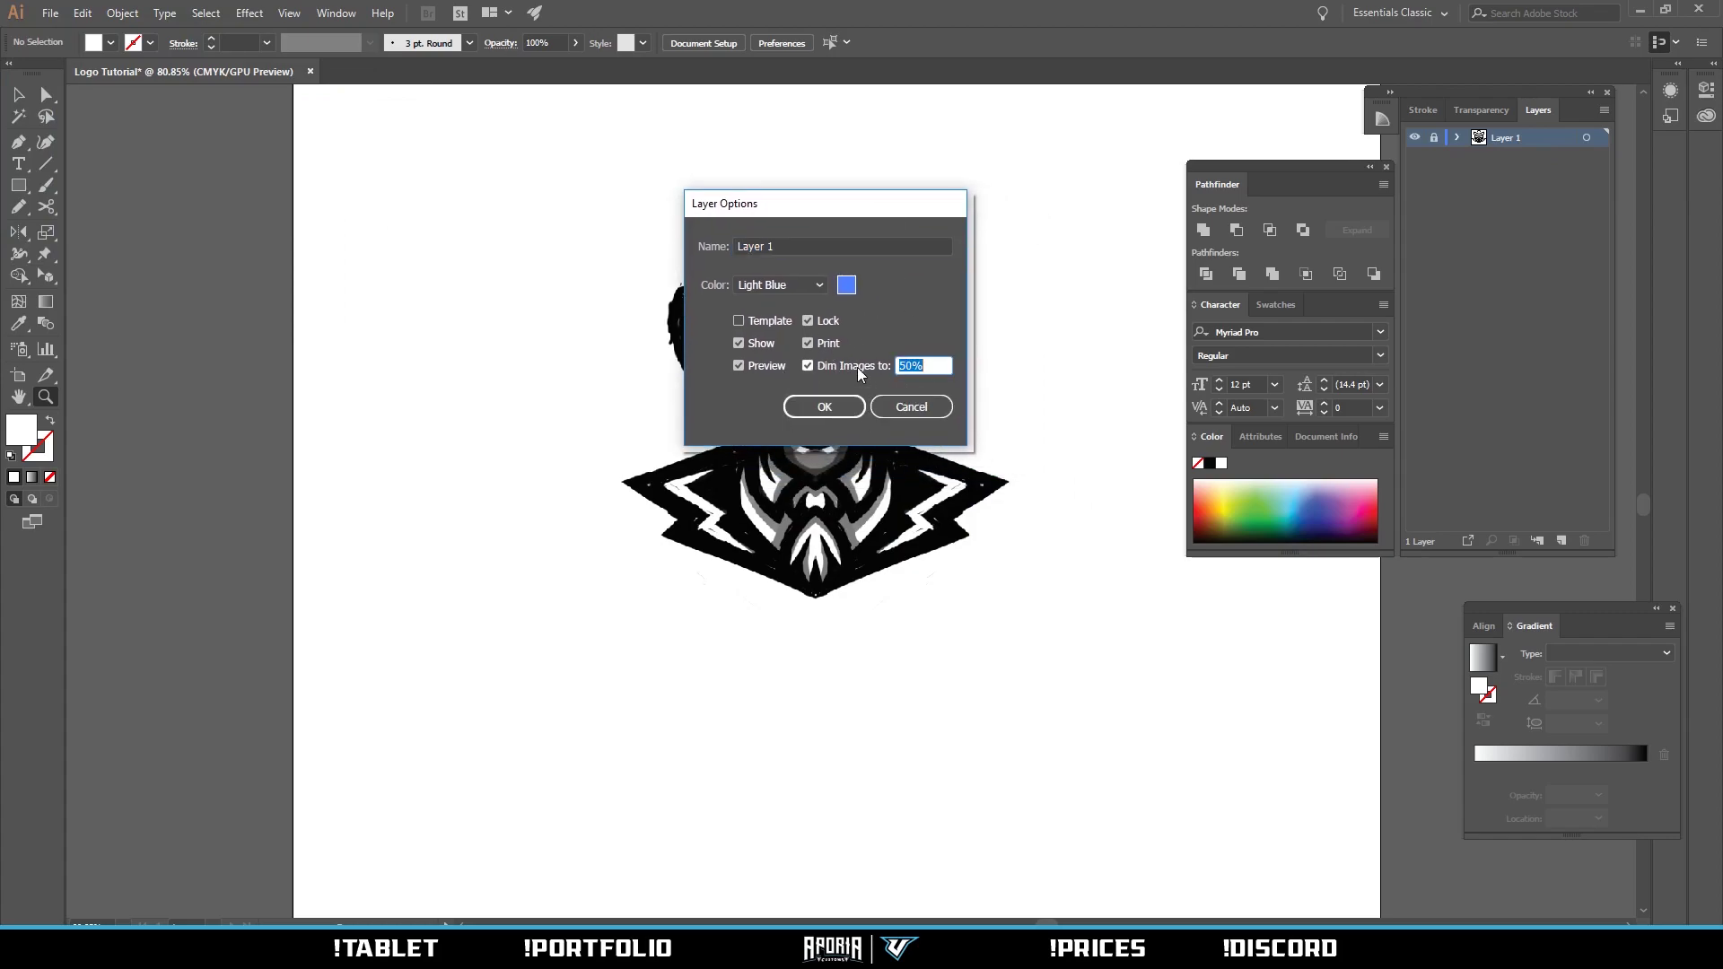
left_click(824, 406)
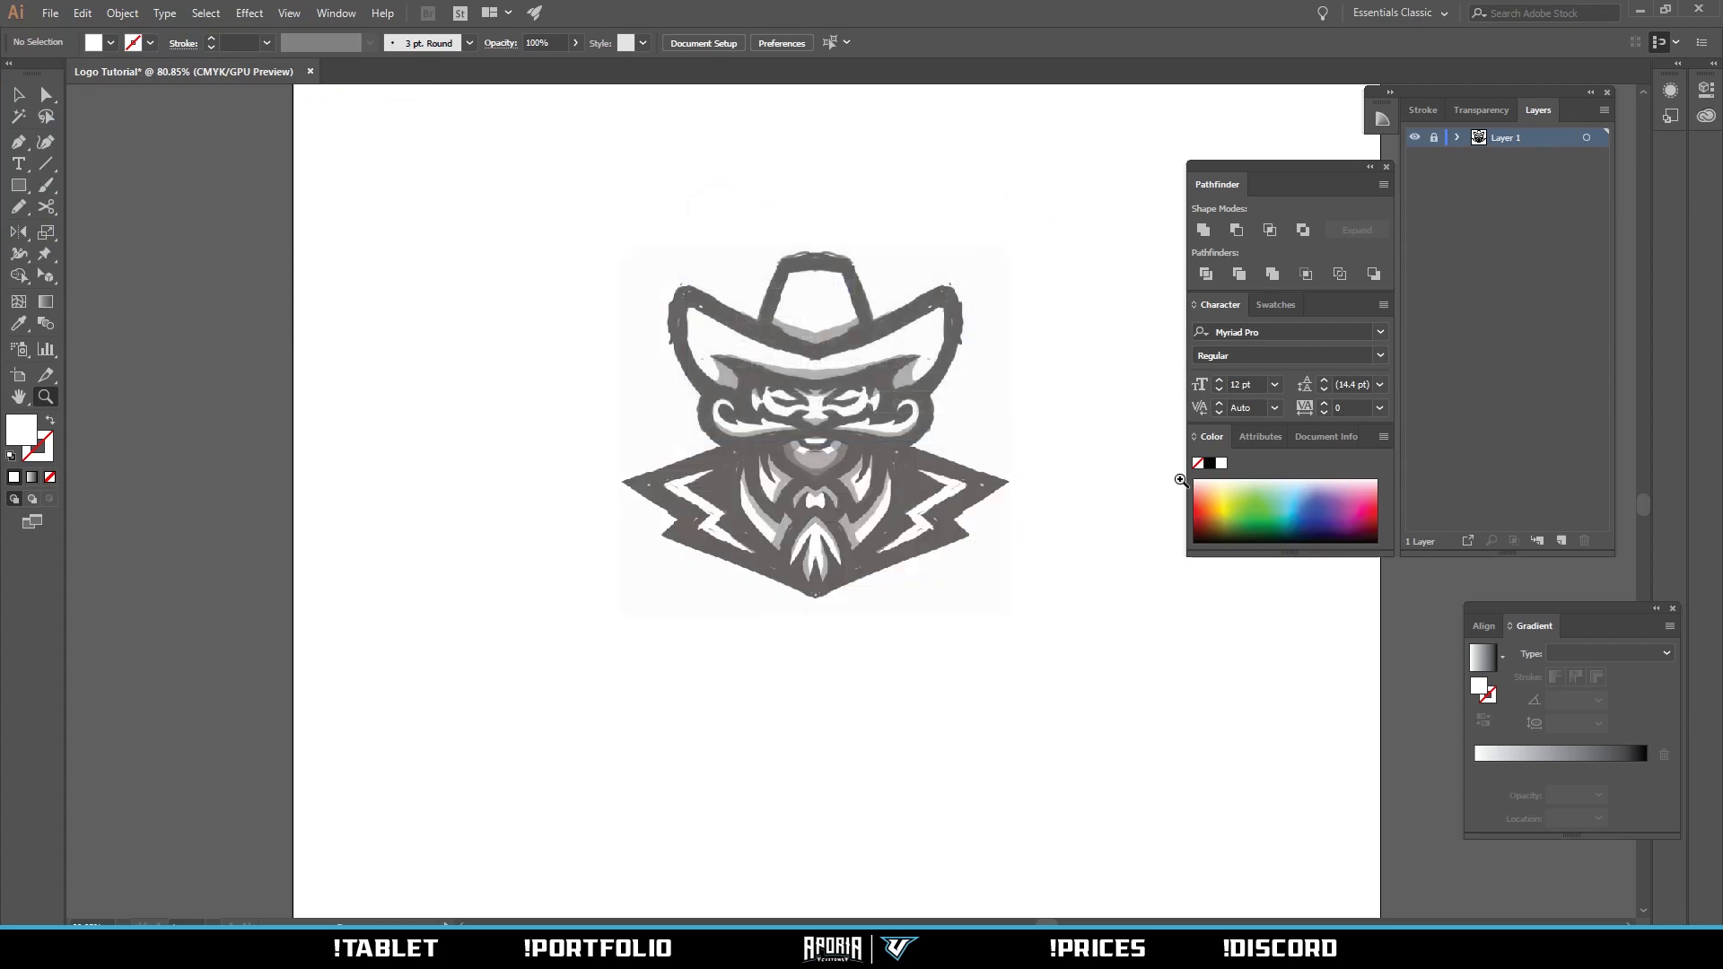
Add a new layer above the sketch layer for the vector artwork.
left_click(1562, 541)
left_click_drag(835, 414, 925, 330)
left_click_drag(848, 453, 726, 423)
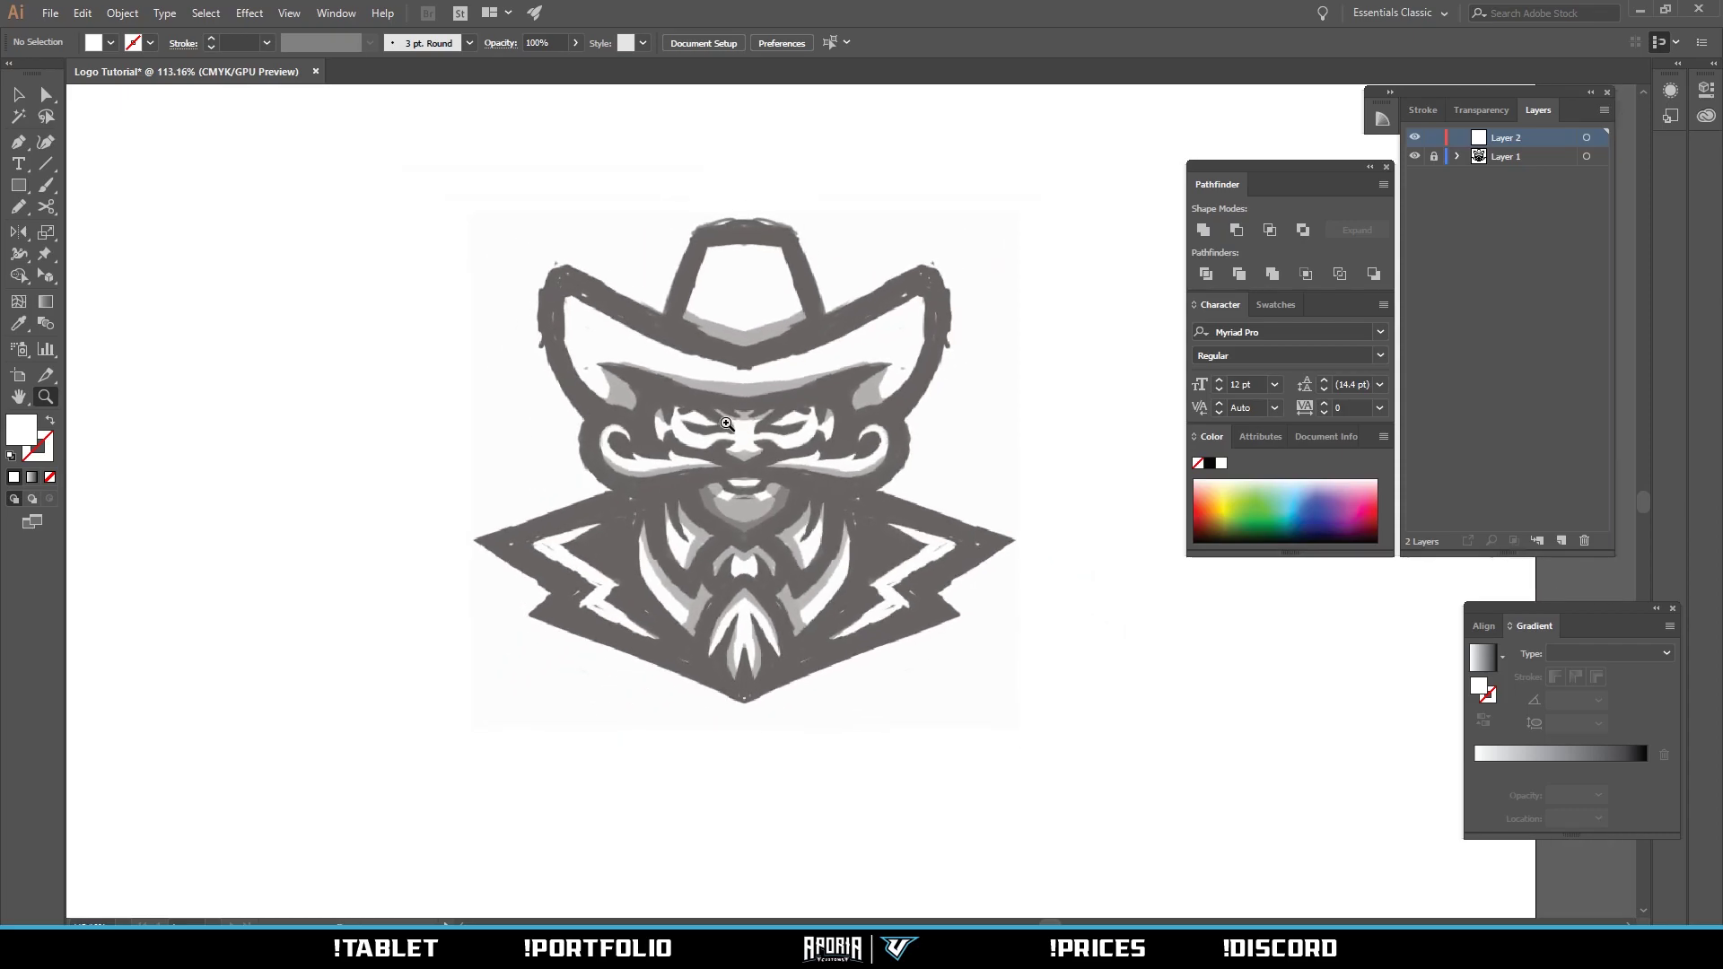
left_click(18, 142)
left_click_drag(904, 420, 859, 497)
key("ctrl+z")
key("ctrl+z")
Start a Pen tool outline at the hat's top centre, tracing the right side of the crown and the brim's upper edge.
key("z")
mouse_move(812, 422)
left_mouse_down()
mouse_move(784, 485)
mouse_move(830, 440)
left_mouse_up()
left_click_drag(694, 461, 641, 449)
left_click_drag(689, 416, 758, 299)
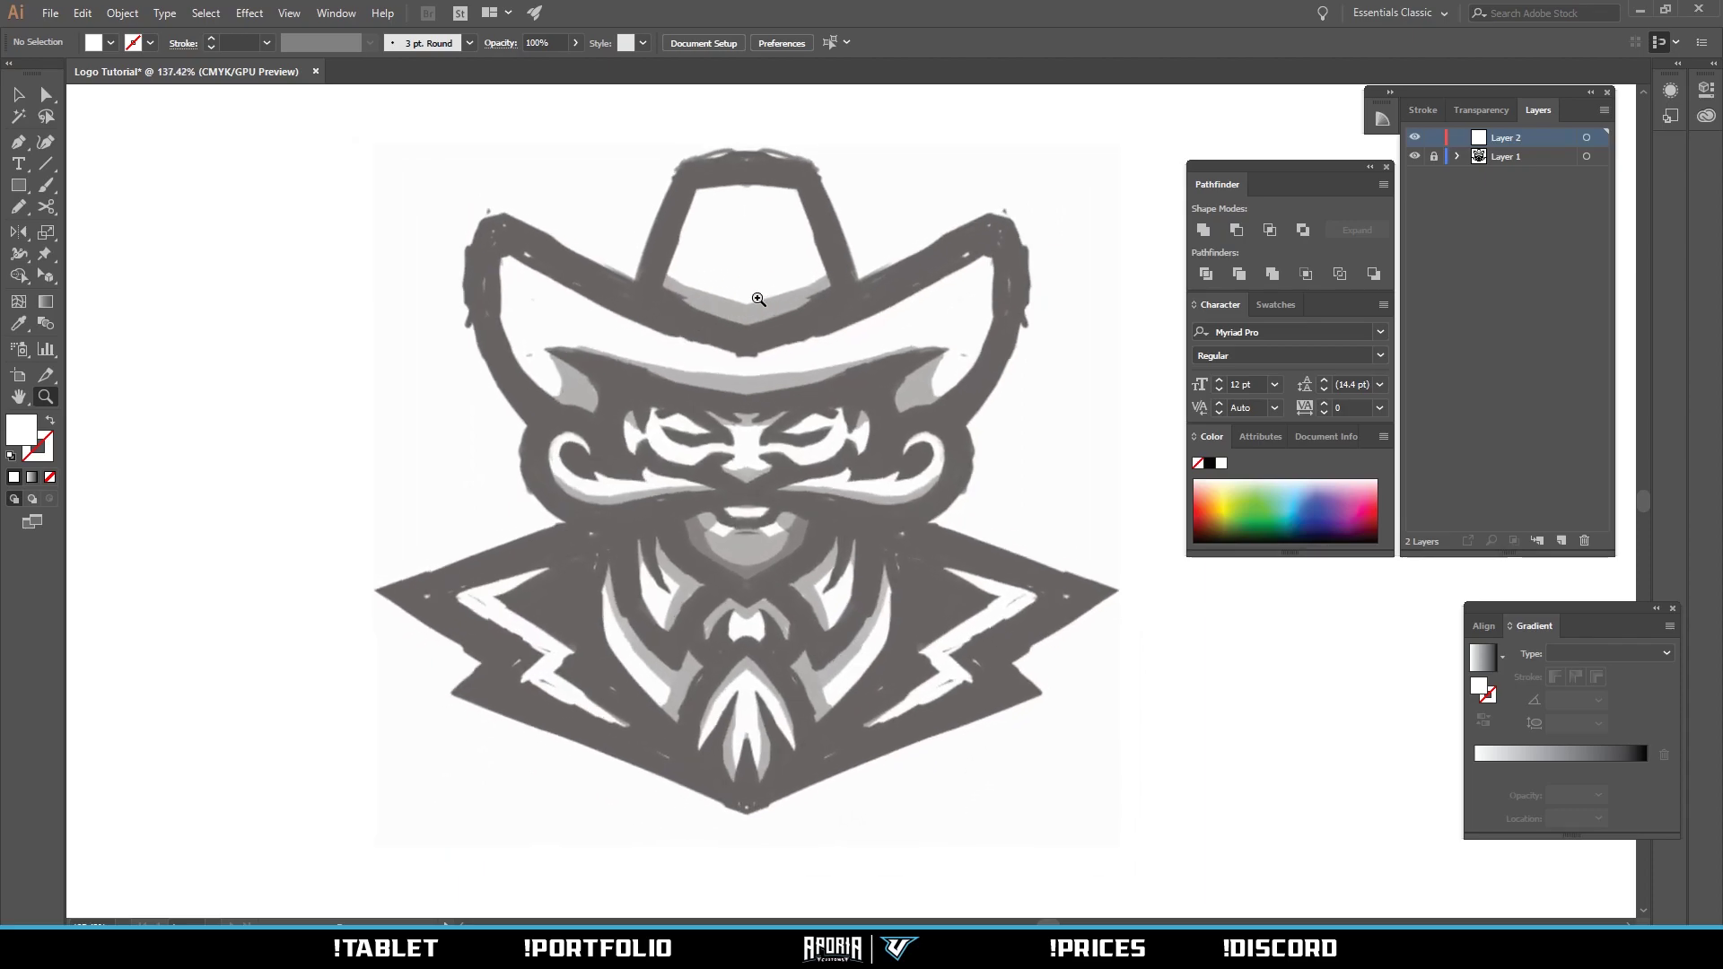
left_click(22, 143)
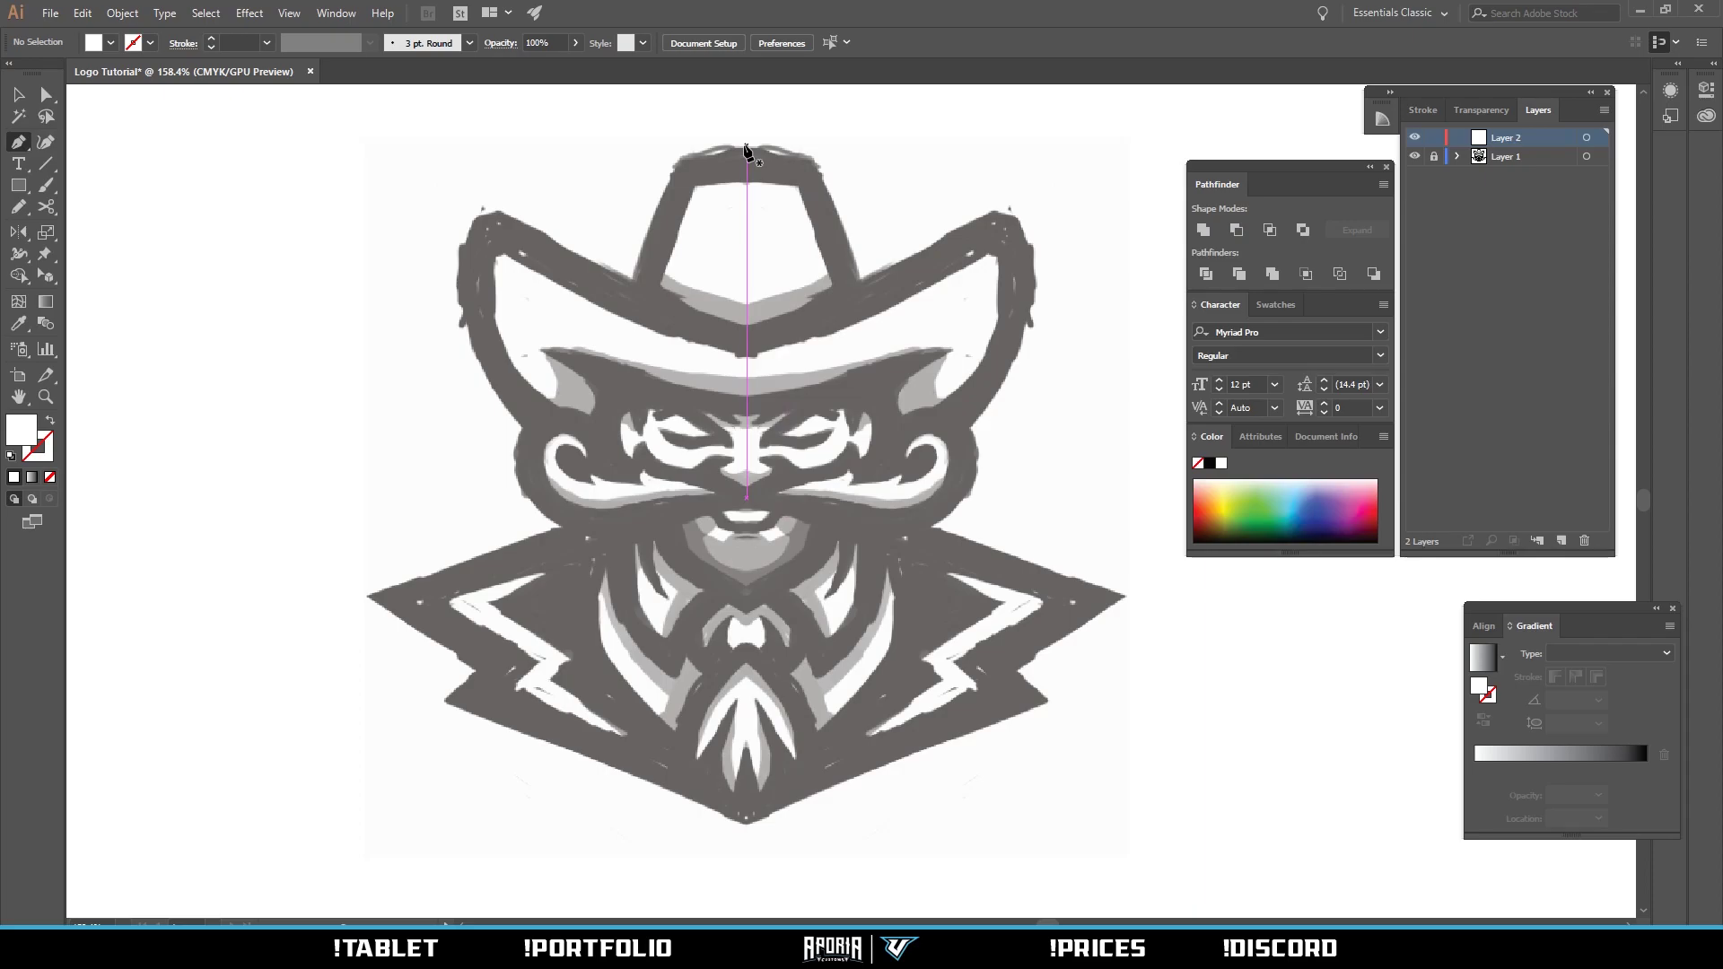
left_click_drag(746, 146, 795, 145)
key("ctrl+z")
left_click_drag(787, 149, 787, 146)
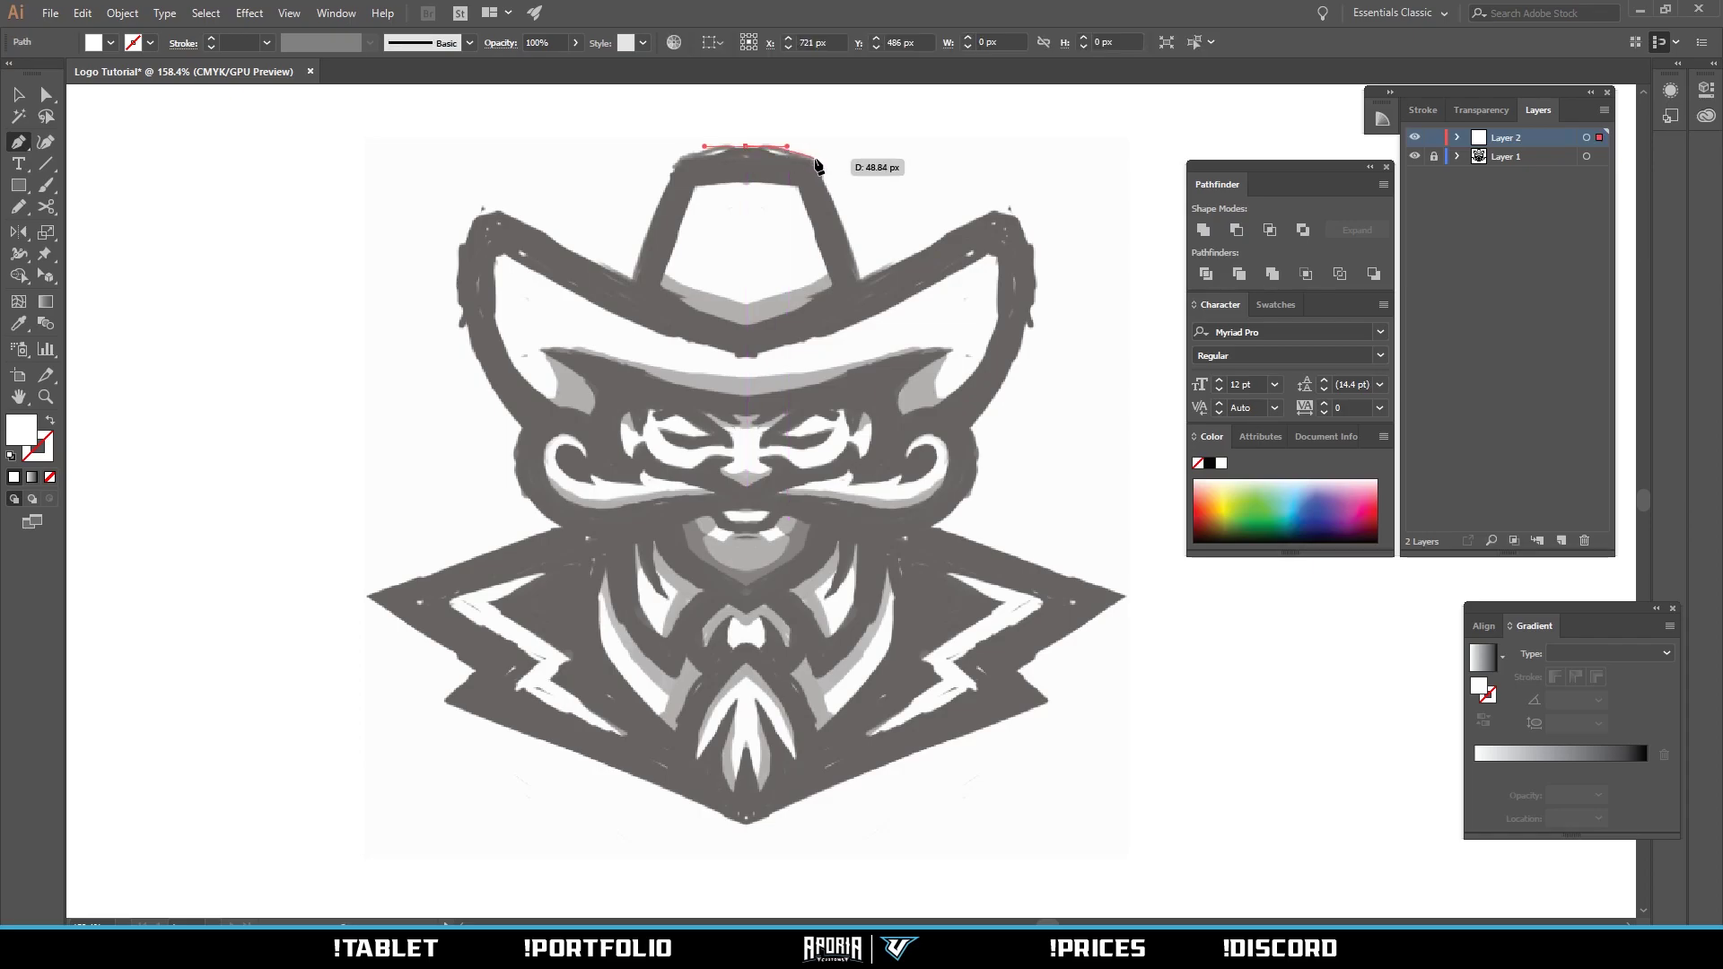
left_click(814, 160)
left_click_drag(861, 280, 872, 322)
left_click(860, 280)
left_click_drag(976, 218, 912, 287)
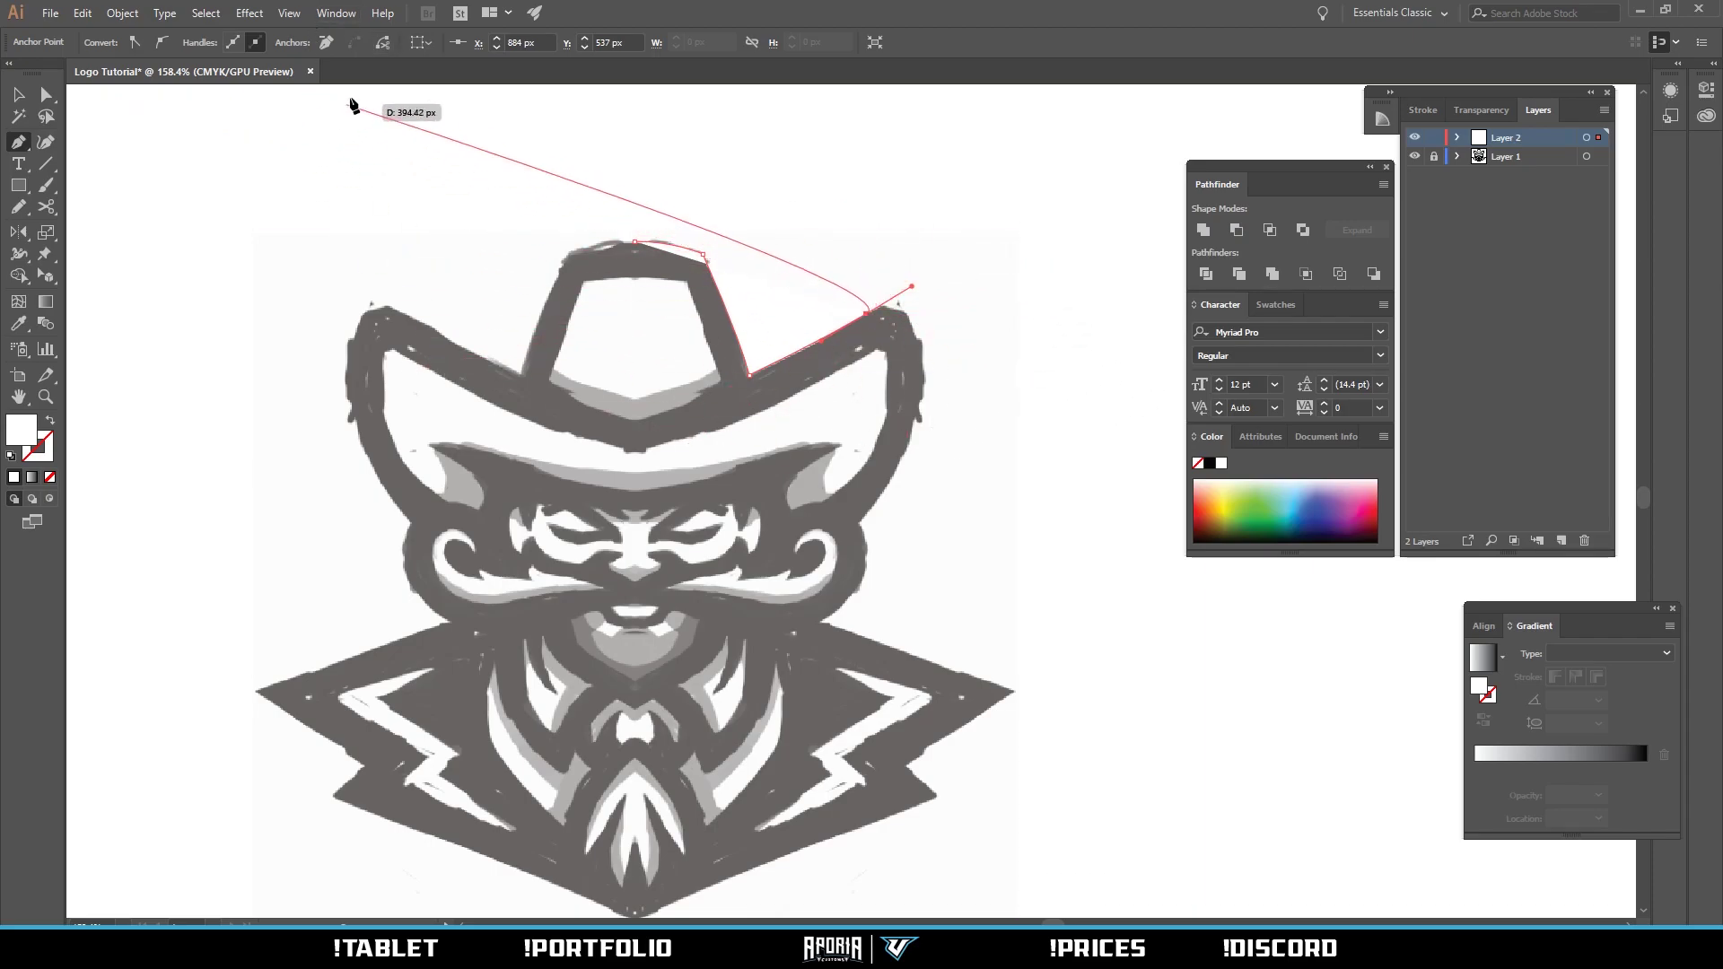
Turn off Snap to Pixel and continue the outline around the right brim tip and down the face to the collar.
left_click(289, 15)
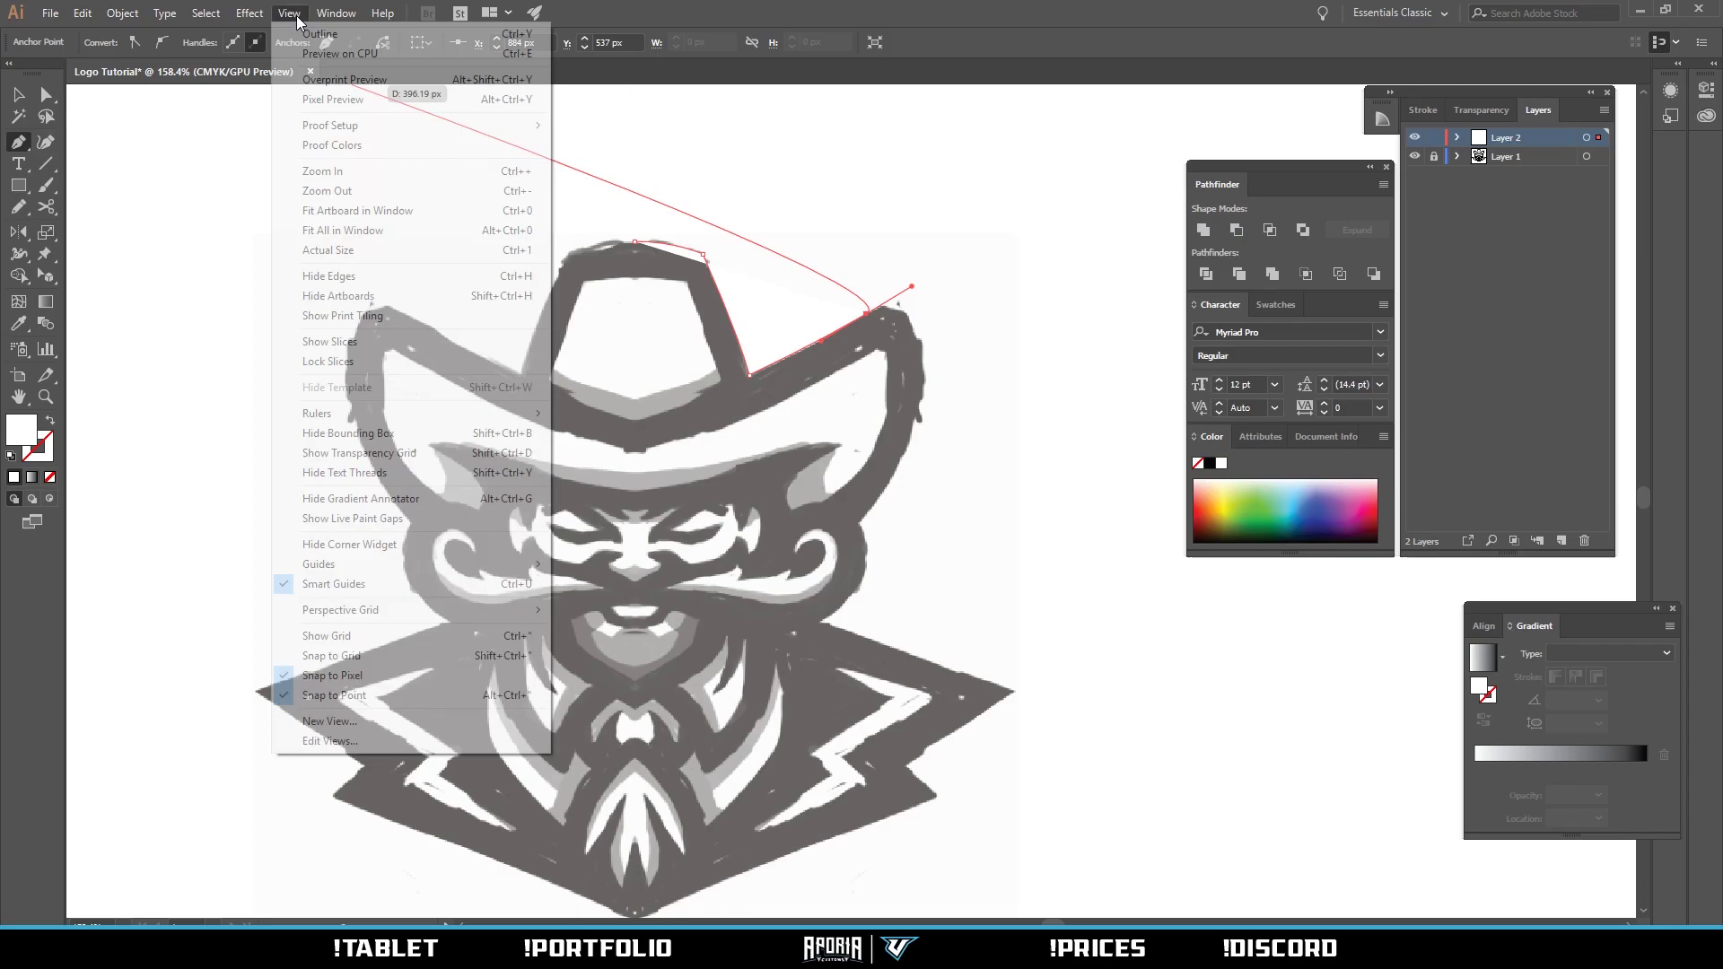
left_click(314, 682)
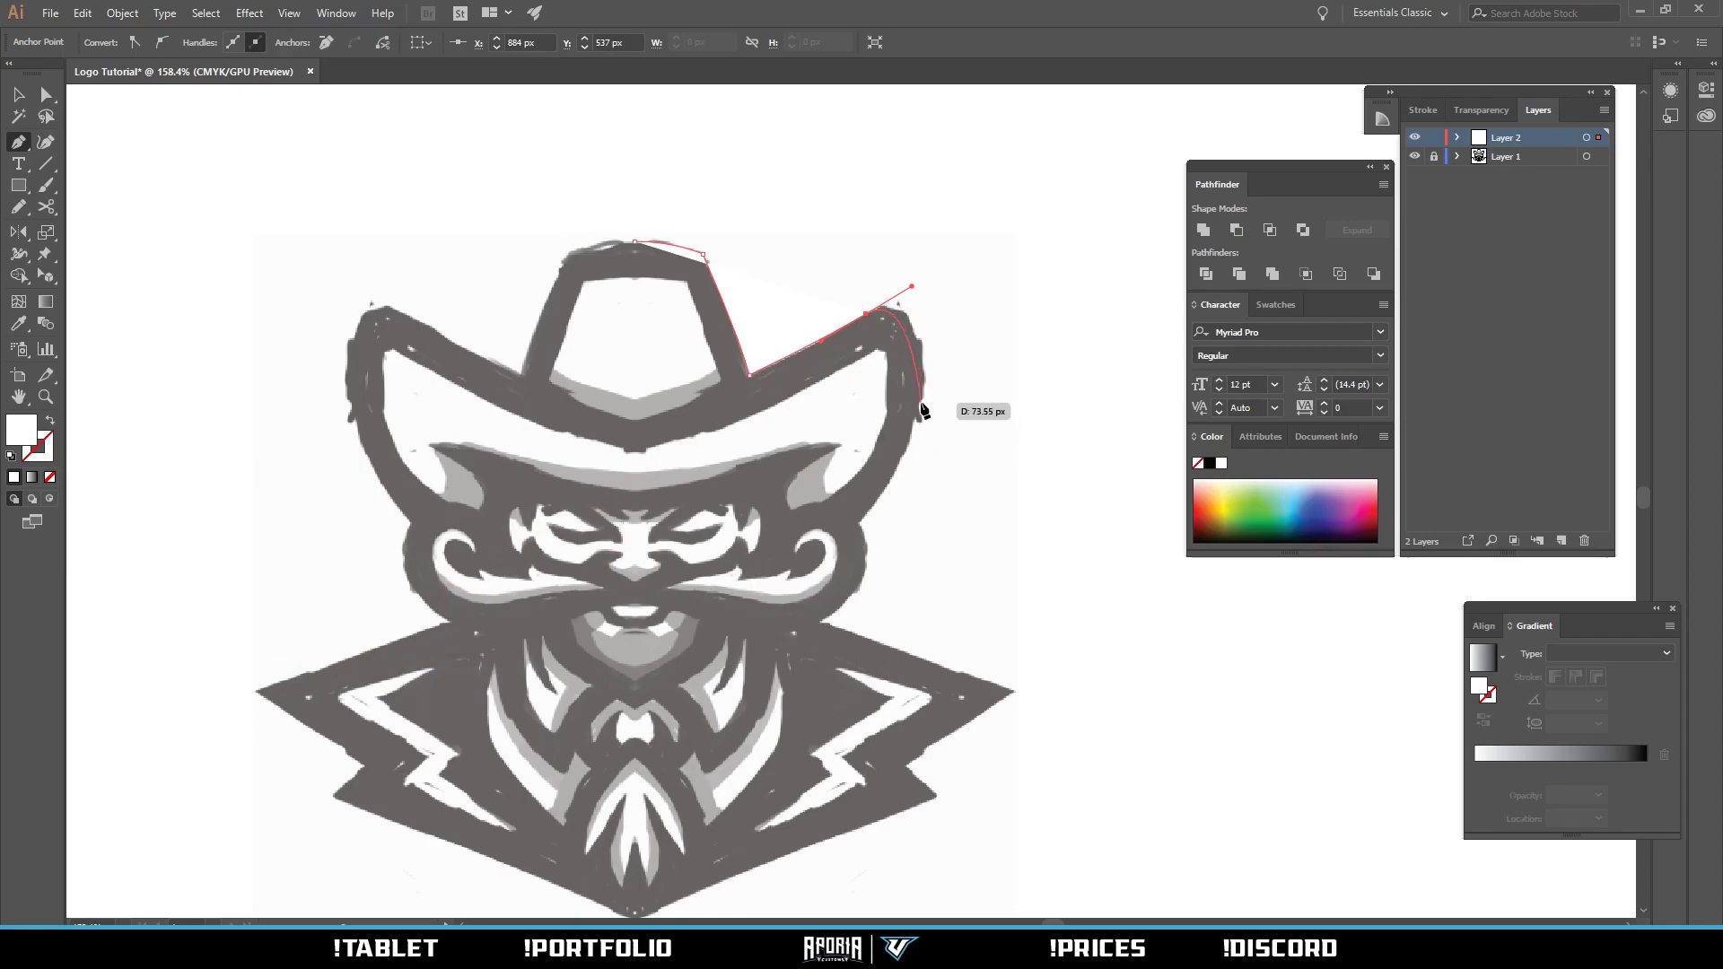
left_click_drag(923, 403, 913, 474)
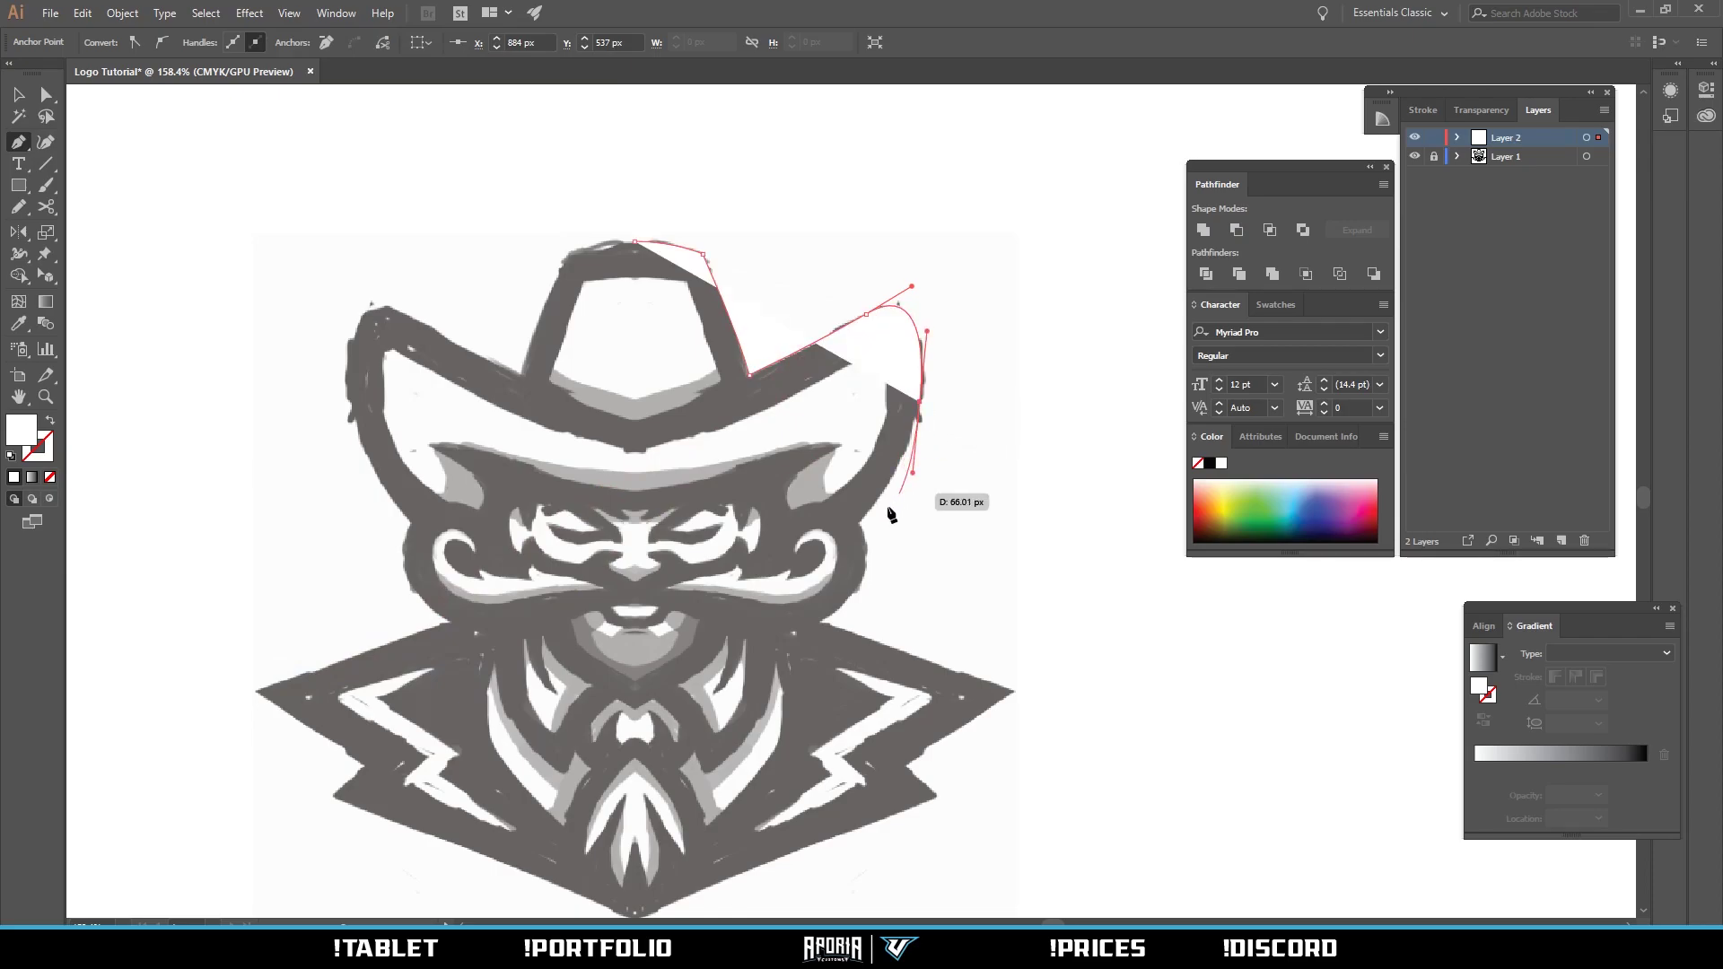
left_click_drag(858, 524, 822, 621)
left_click_drag(822, 622, 747, 662)
left_click(822, 621)
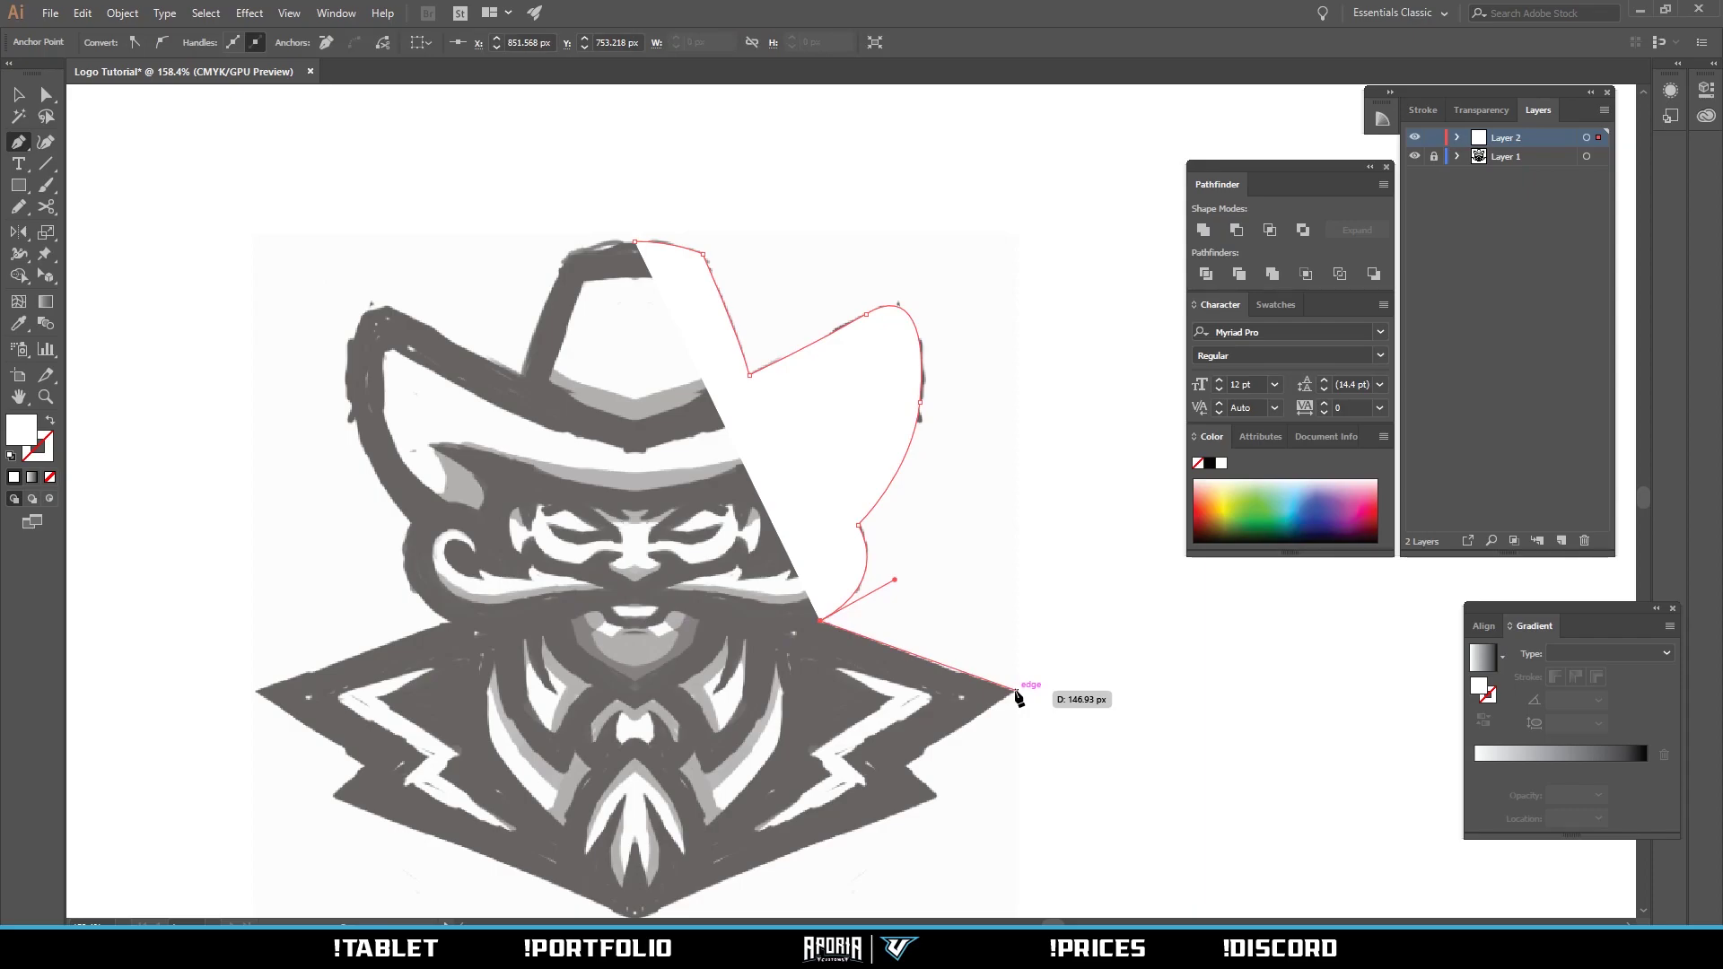
Trace the pointed right collar down to the bottom centre point and close the half outline straight up at the hat's top.
left_click(1017, 691)
left_click(904, 765)
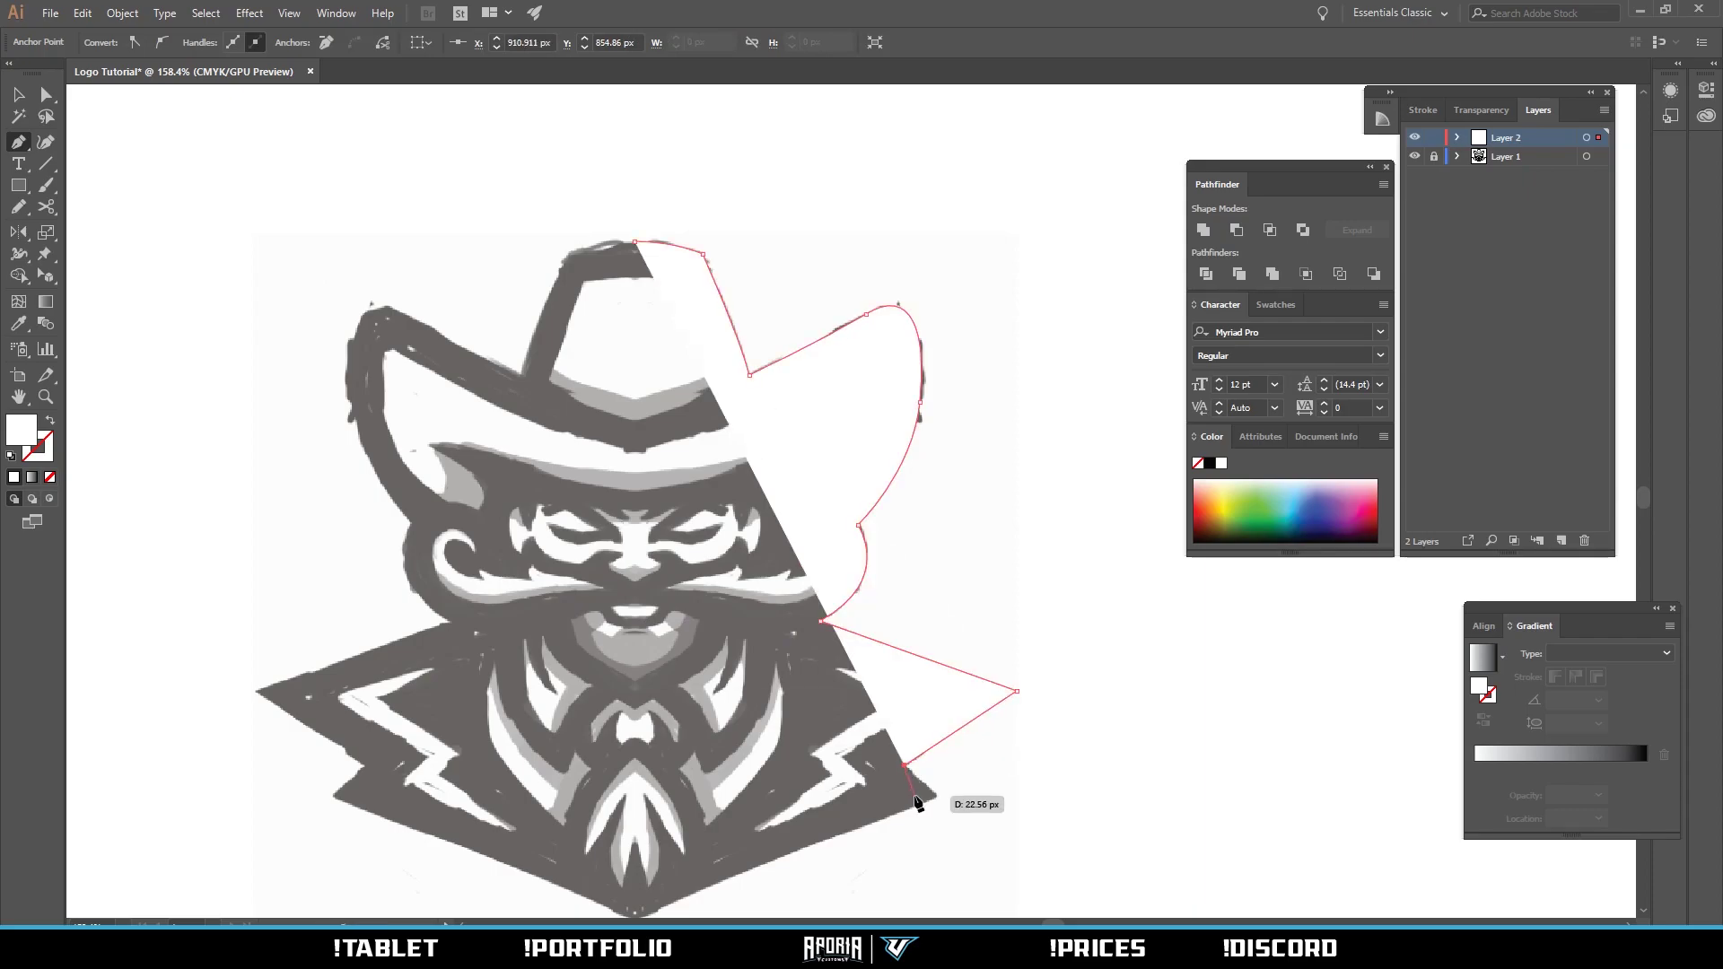
left_click(935, 796)
scroll(933, 798, "down", 5)
scroll(933, 799, "left", 2)
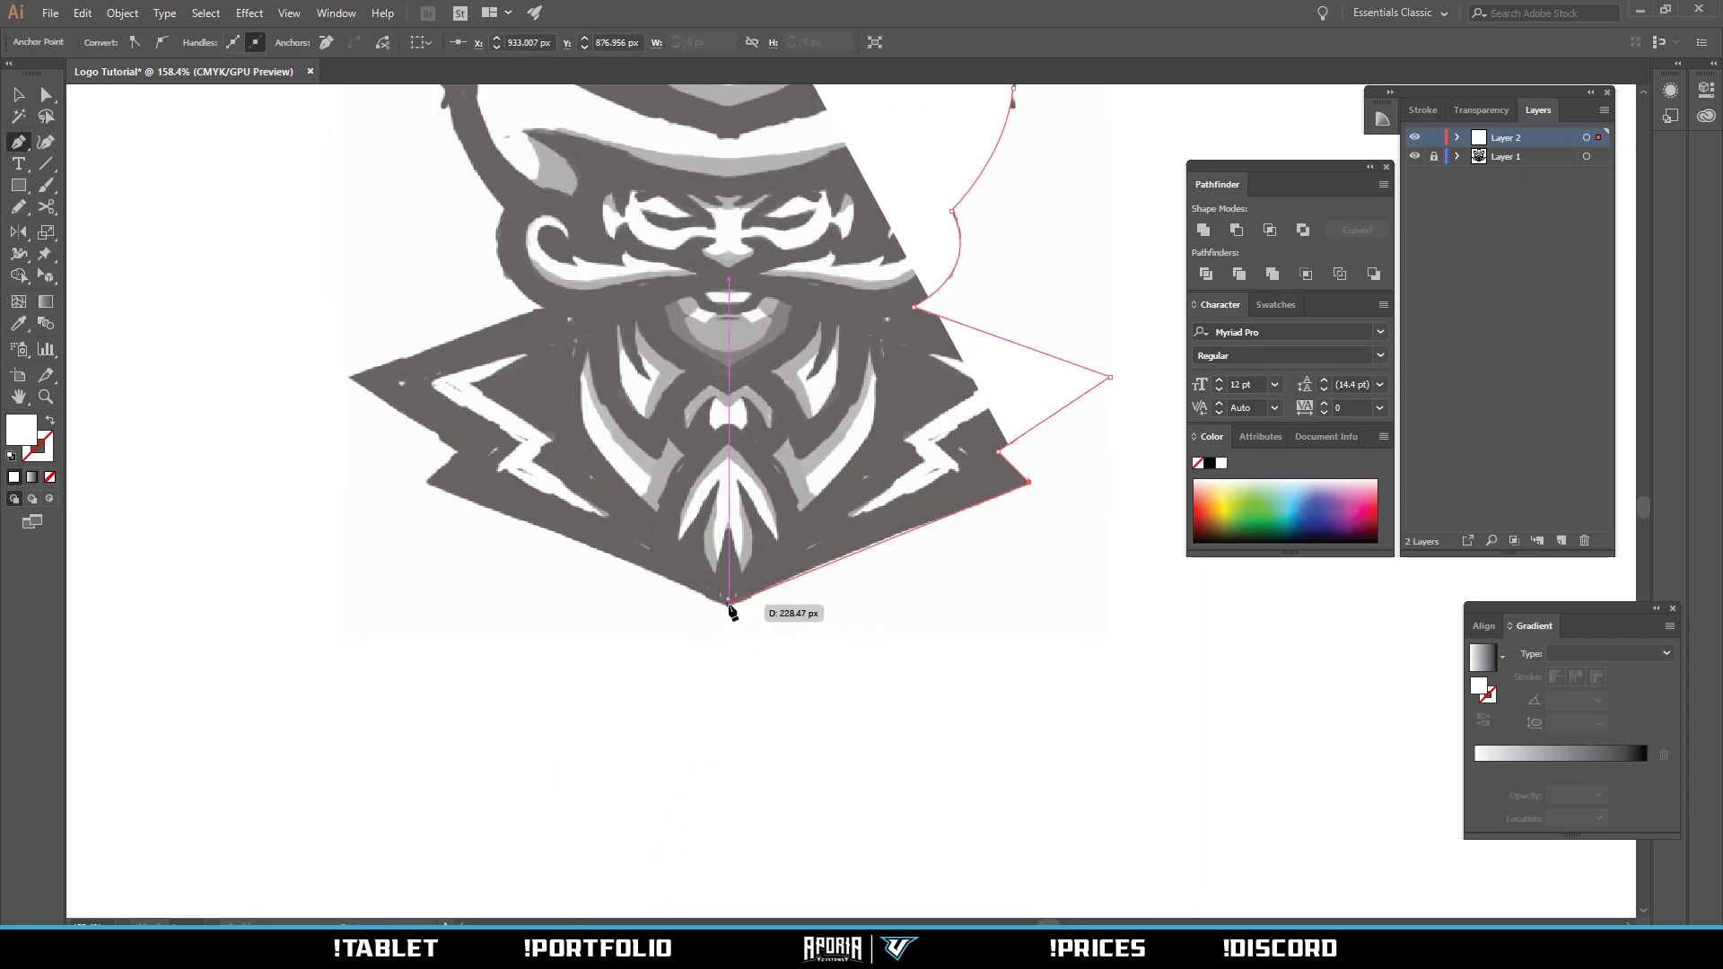
left_click(728, 601)
scroll(728, 604, "up", 5)
scroll(728, 603, "left", 2)
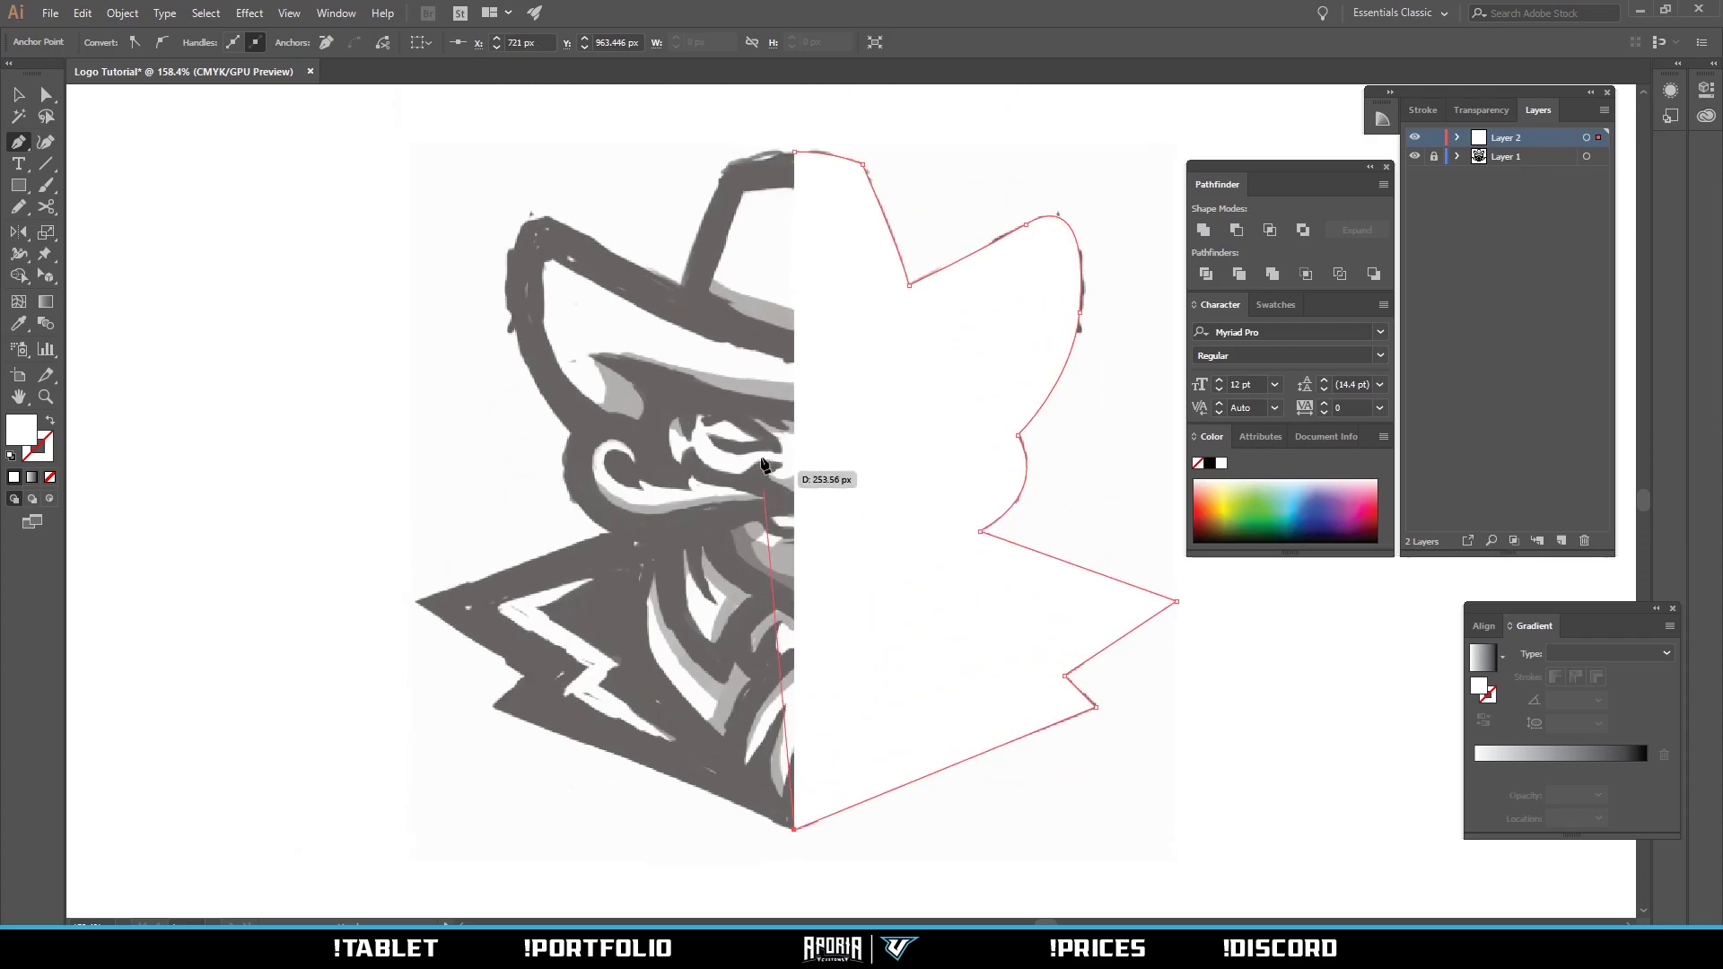
left_click(794, 151)
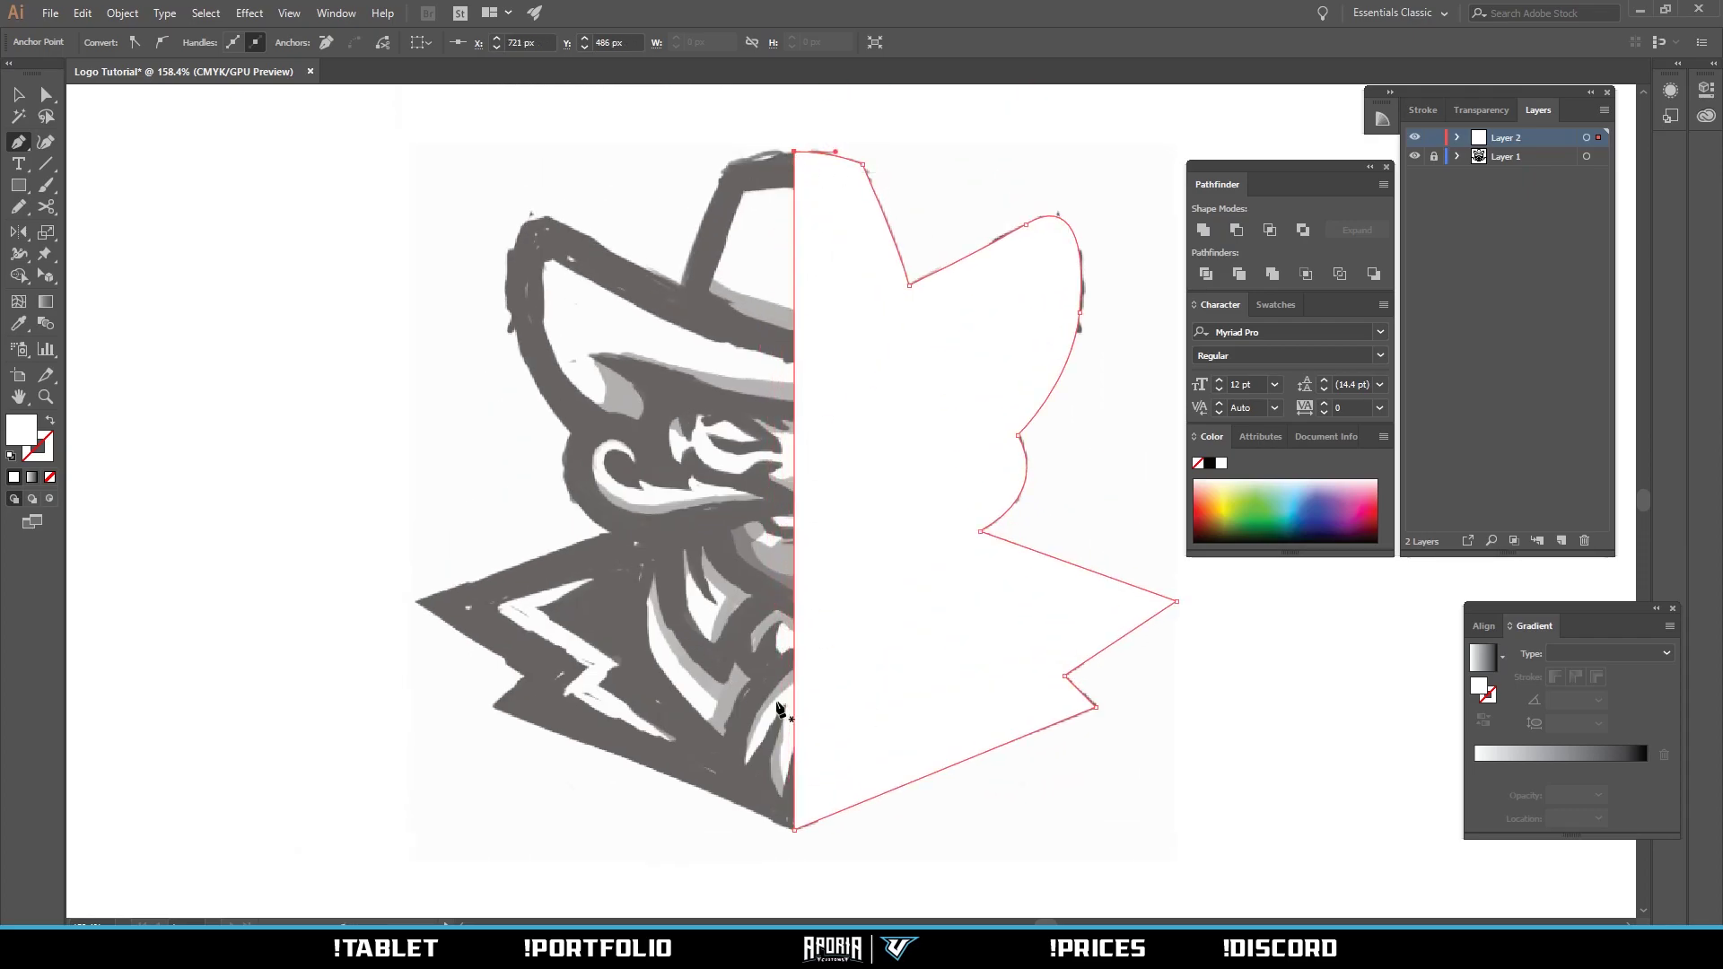
Fill the right half silhouette with black sampled from the sketch's dark collar using the Eyedropper, and deselect it.
key("i")
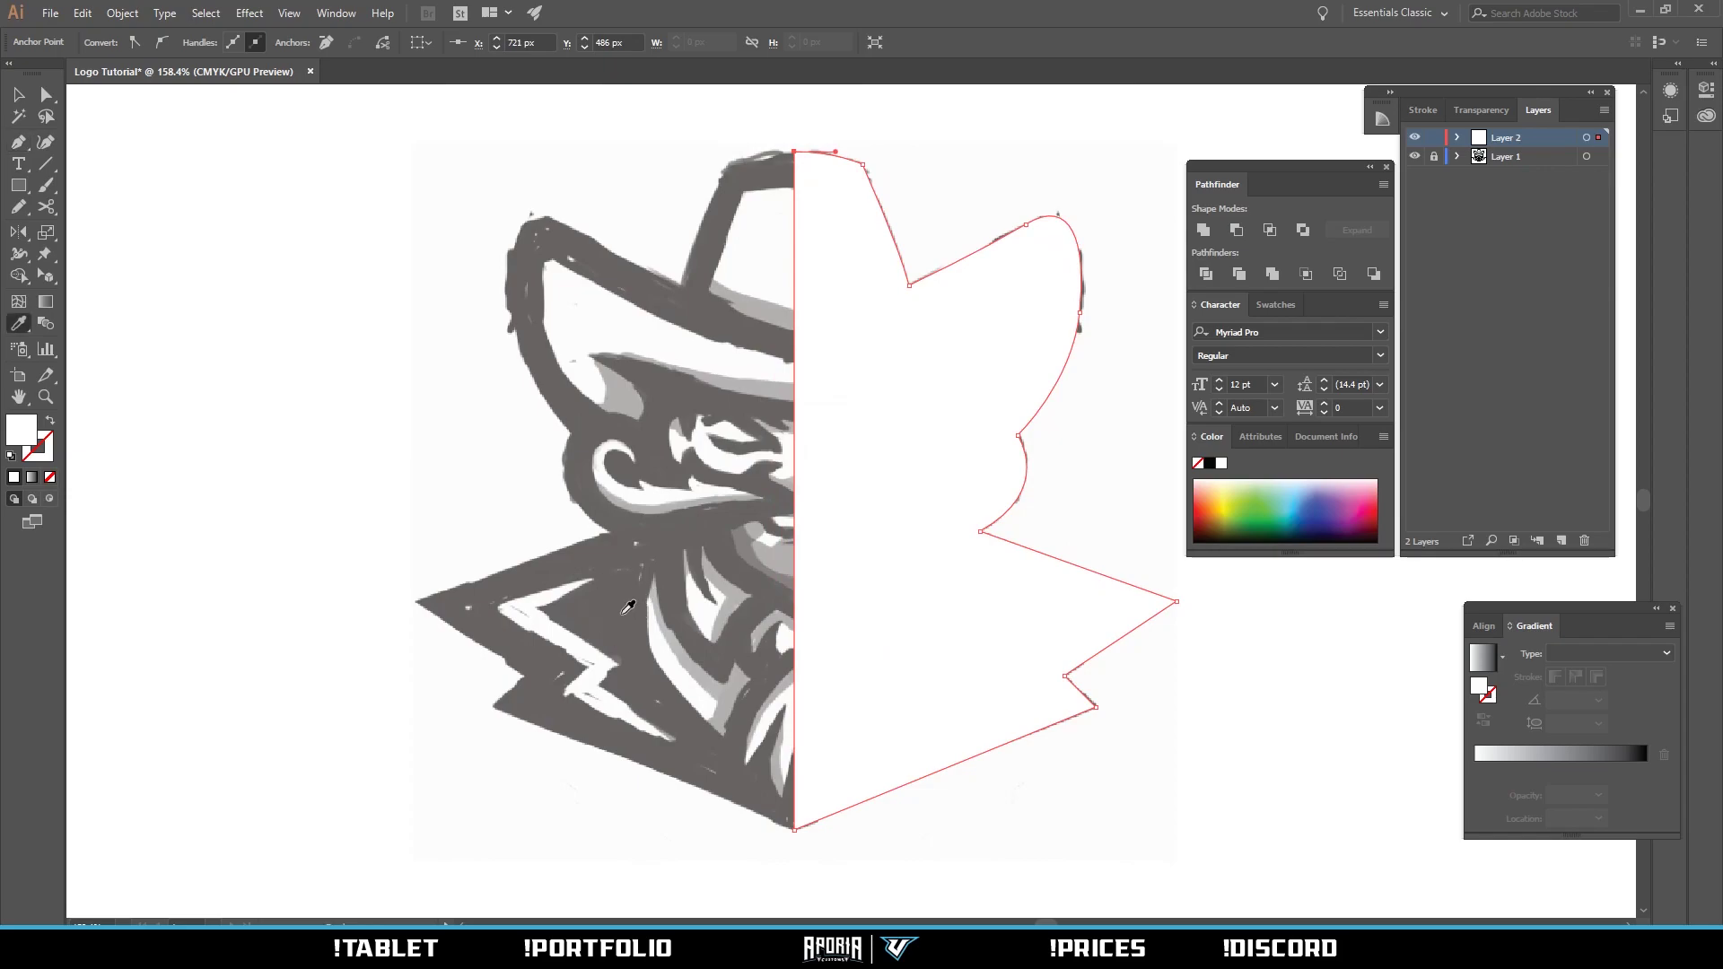
left_click(637, 602)
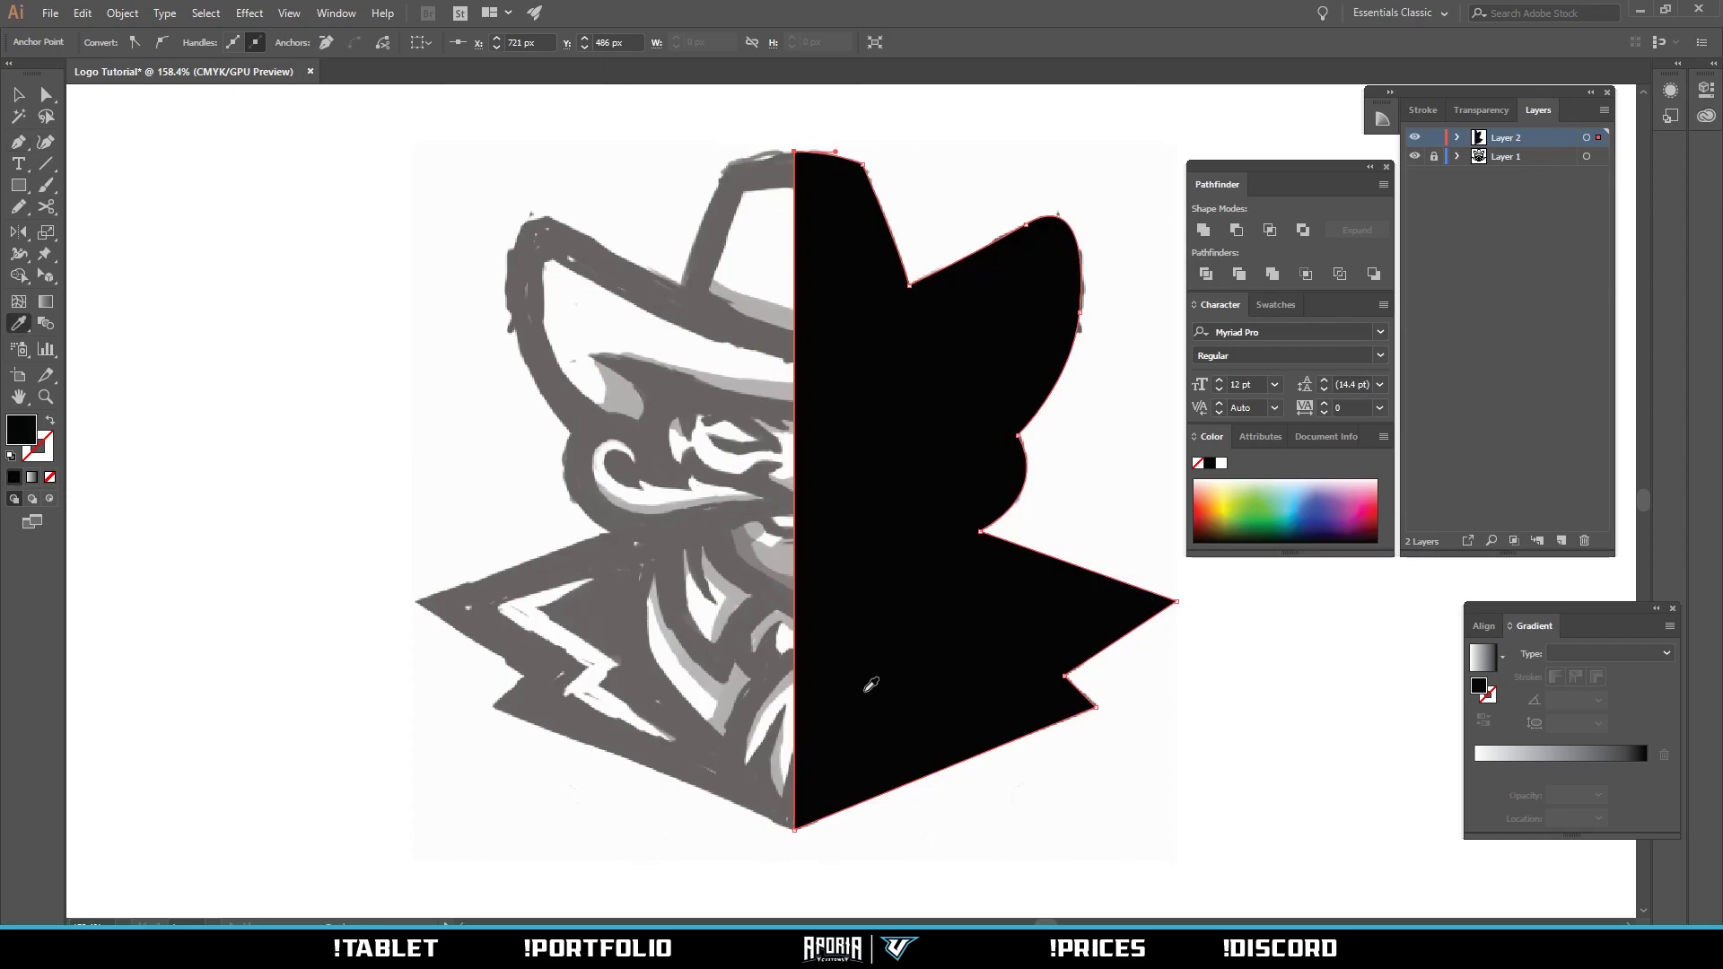
left_click(30, 99)
left_click(412, 411)
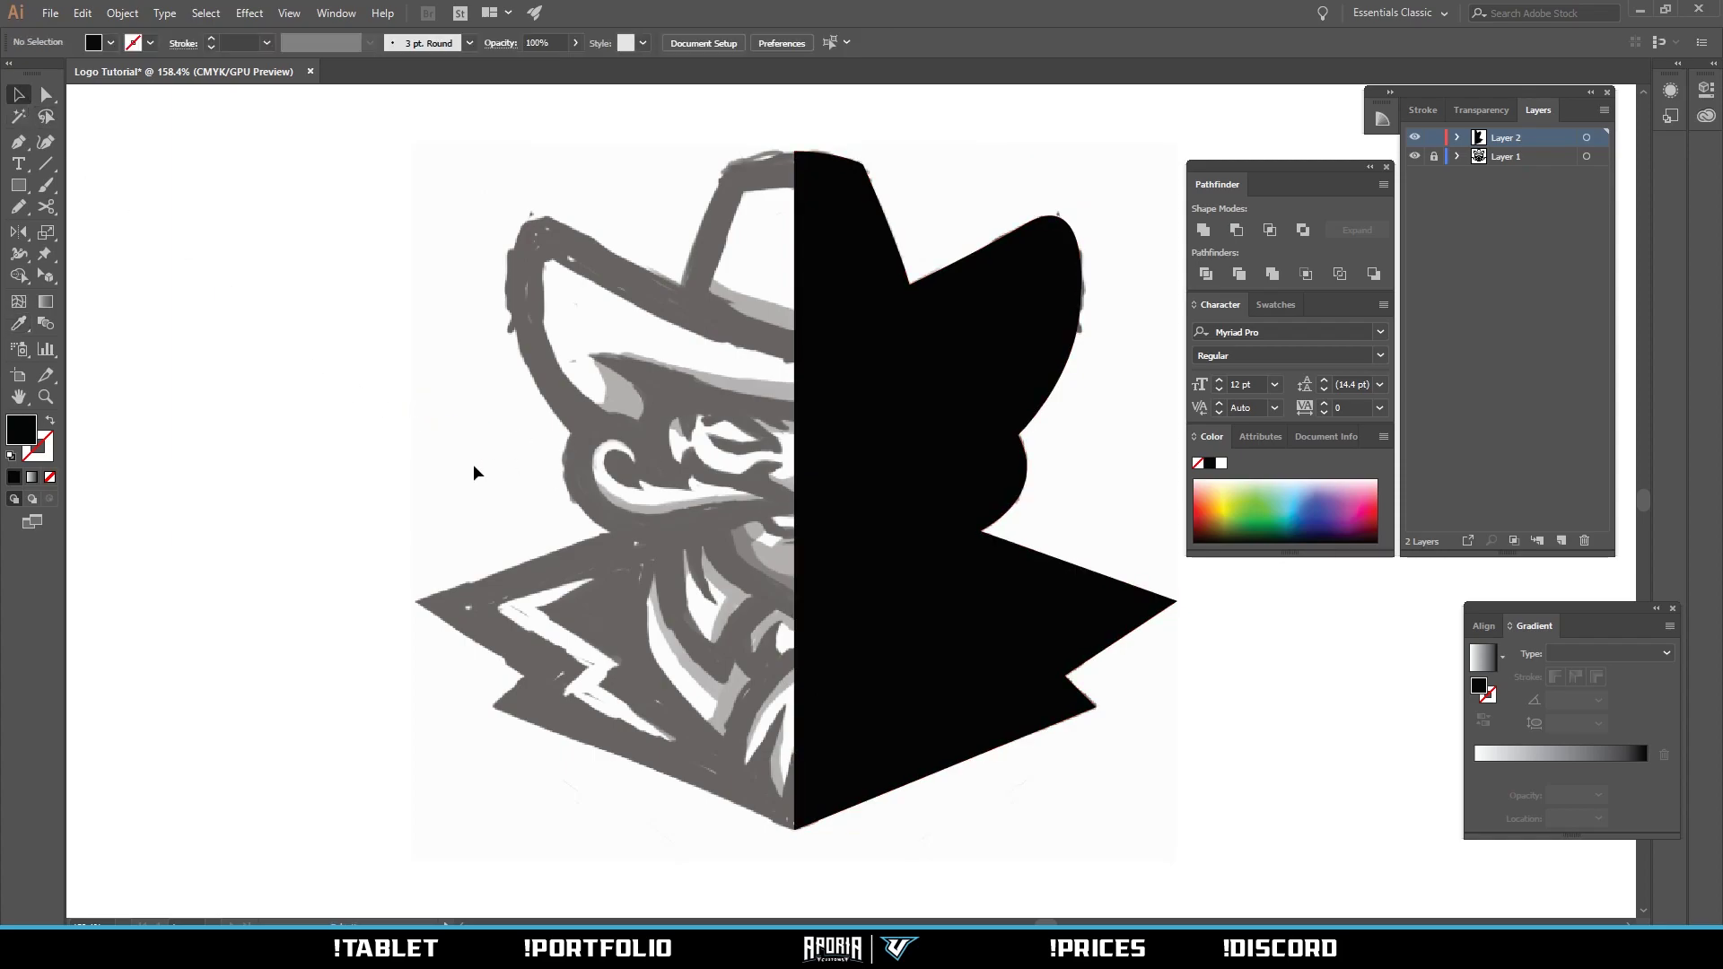
Duplicate the black half silhouette horizontally and place the copy over the left half of the sketch.
left_click_drag(756, 471, 735, 437)
left_click(736, 437)
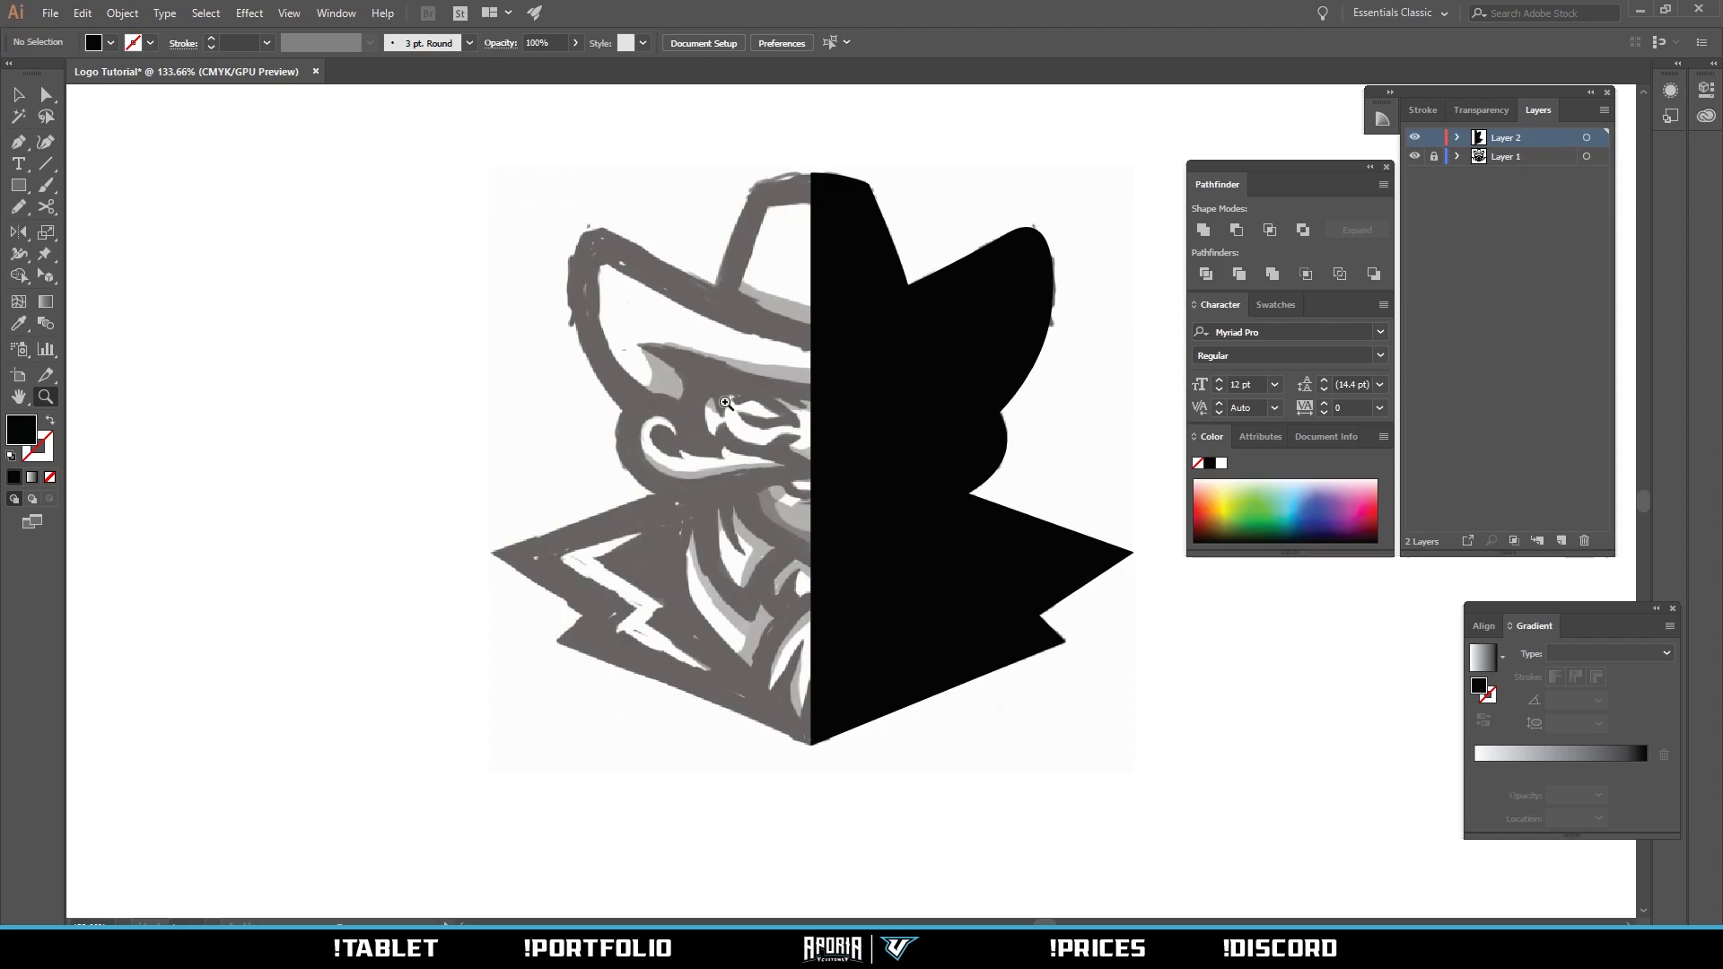
key("v")
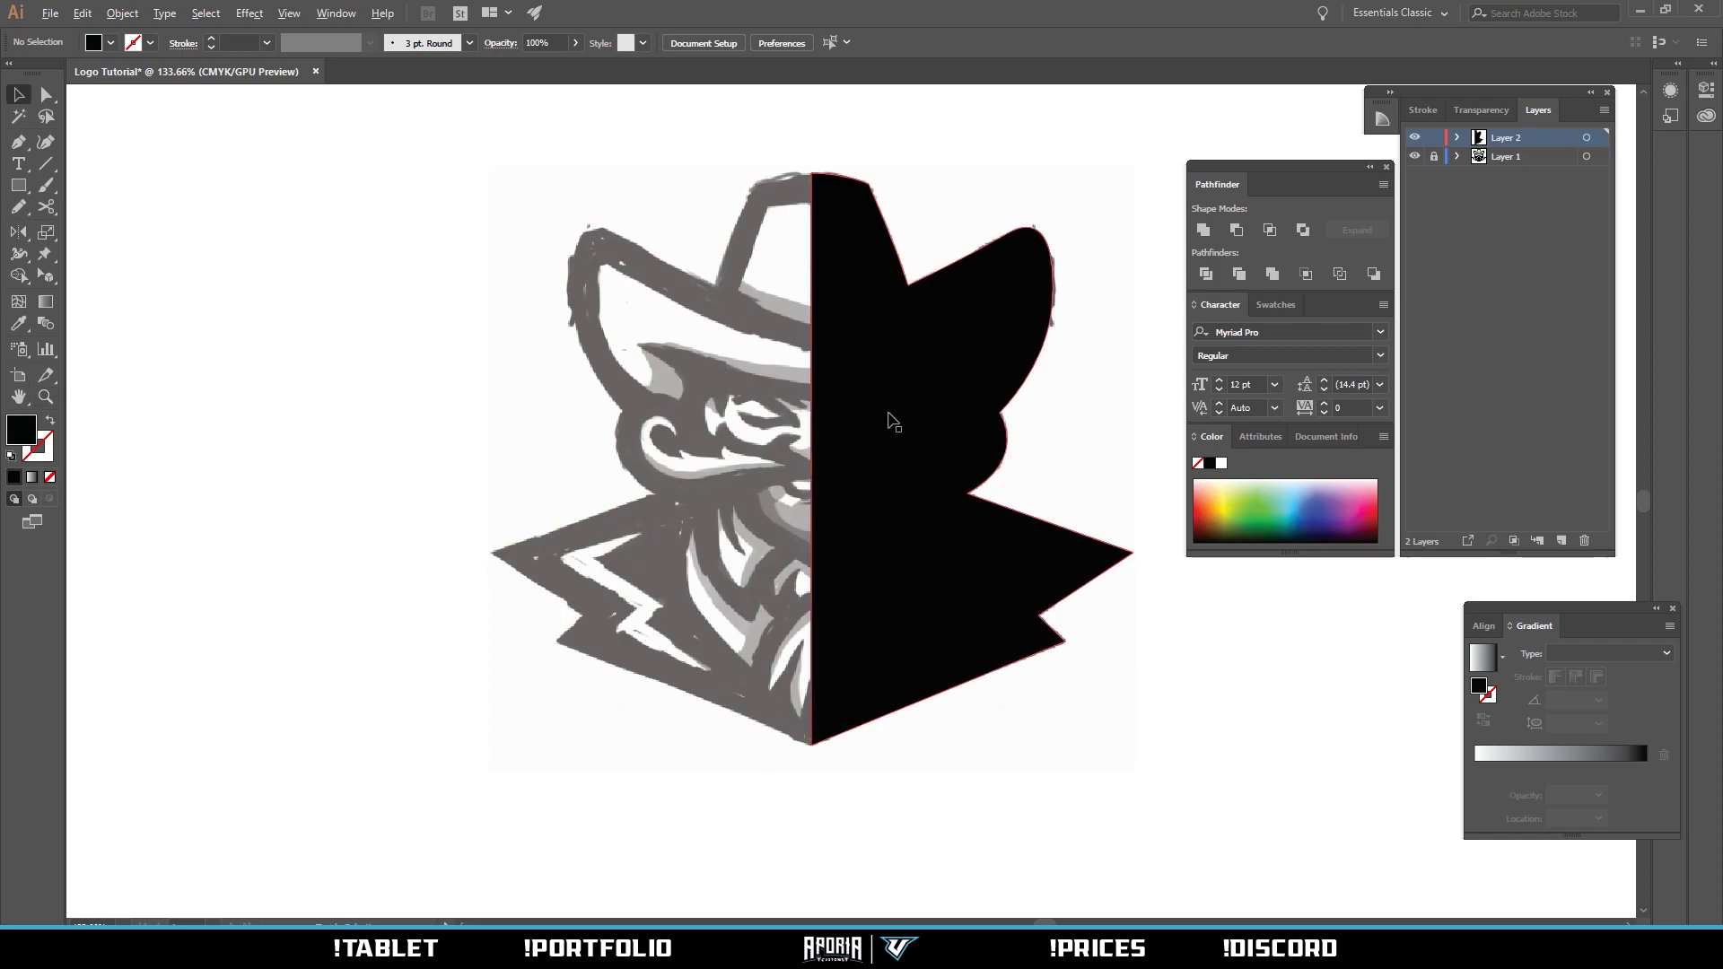
left_click_drag(889, 414, 572, 413)
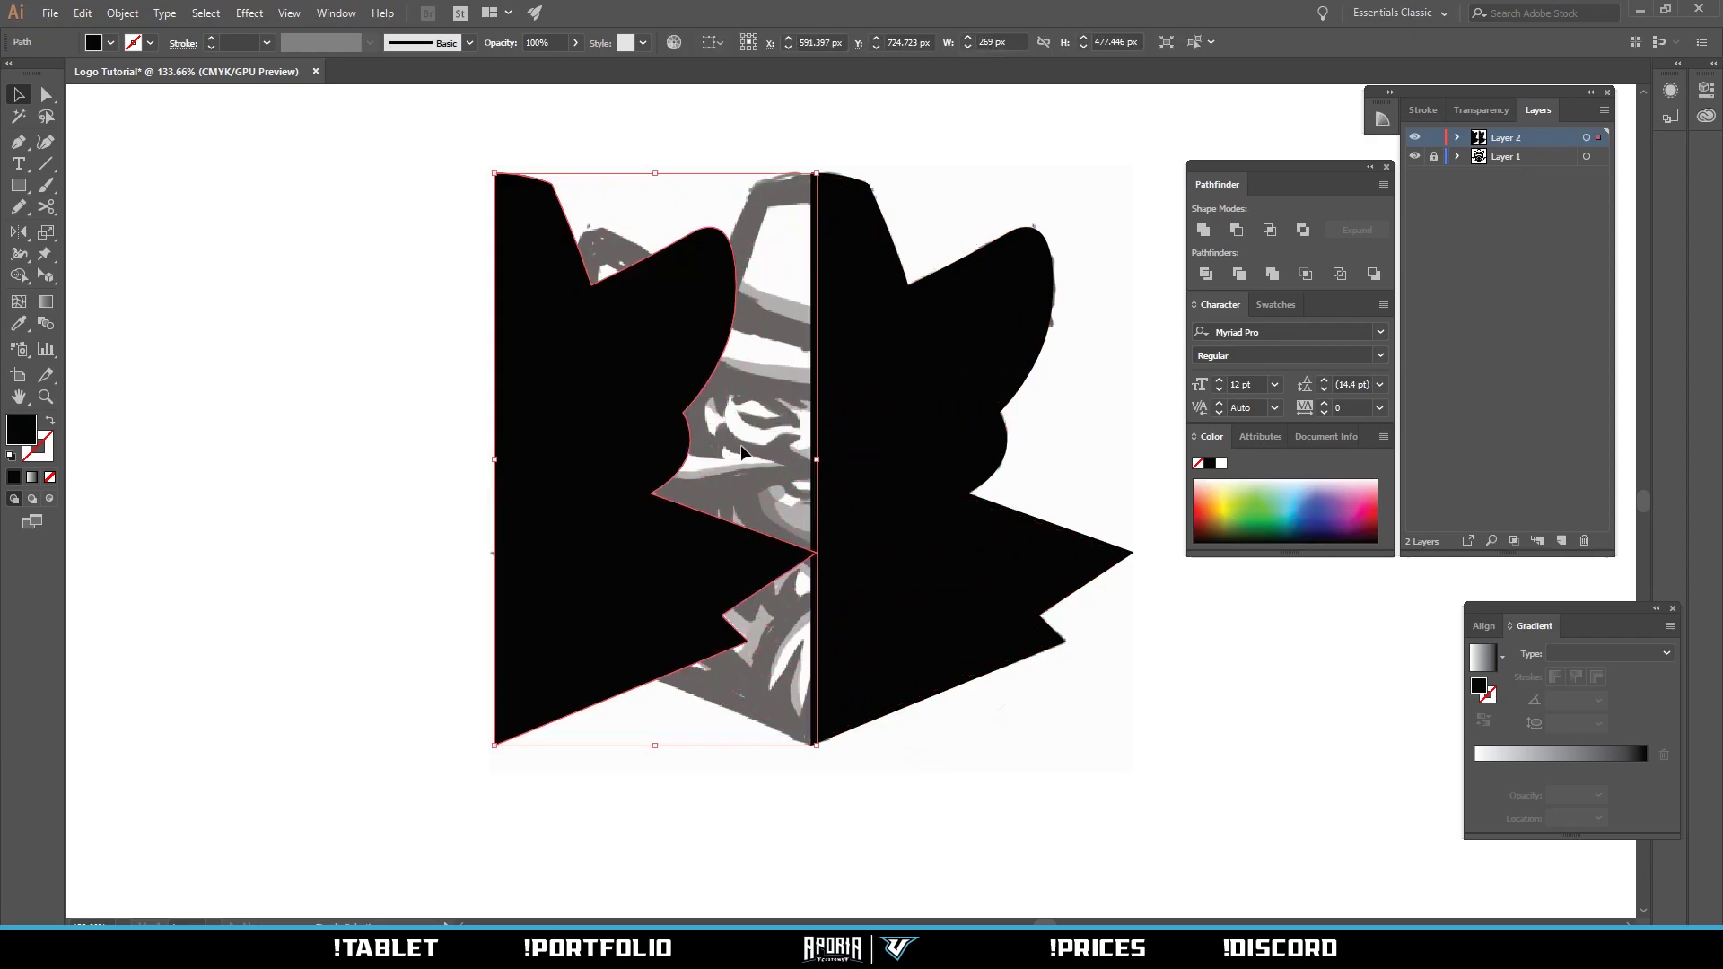
Reflect the copied half silhouette across a vertical axis so it mirrors the right half.
key("alt+o")
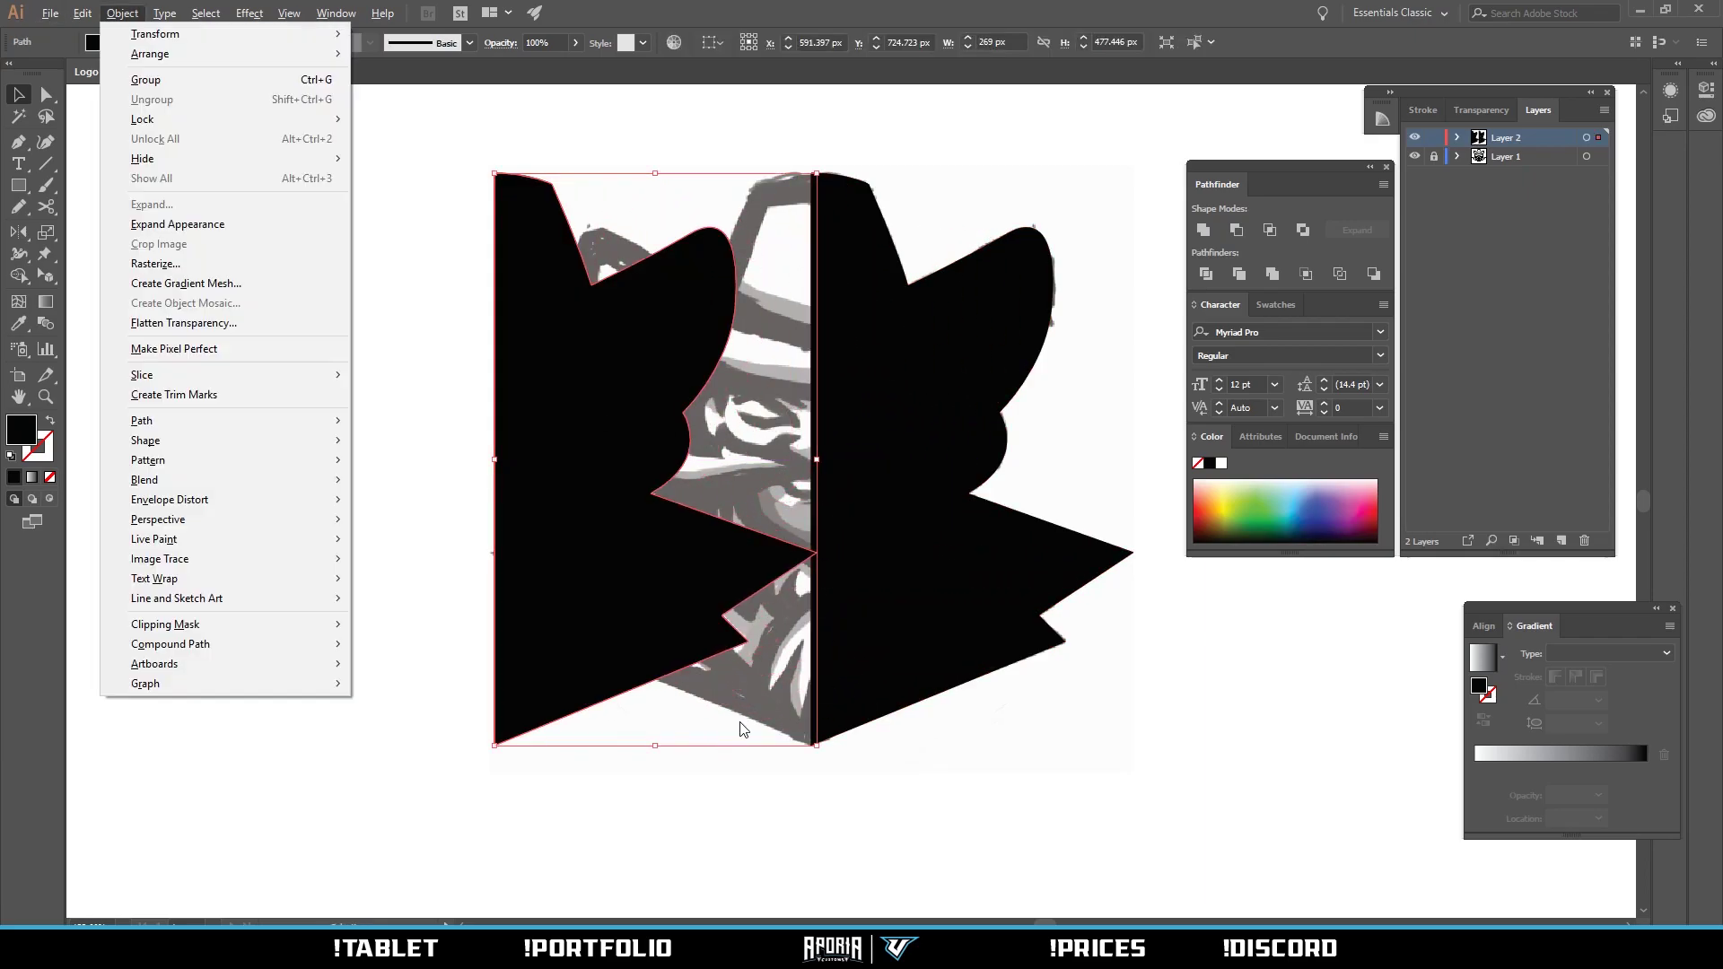
key("Escape")
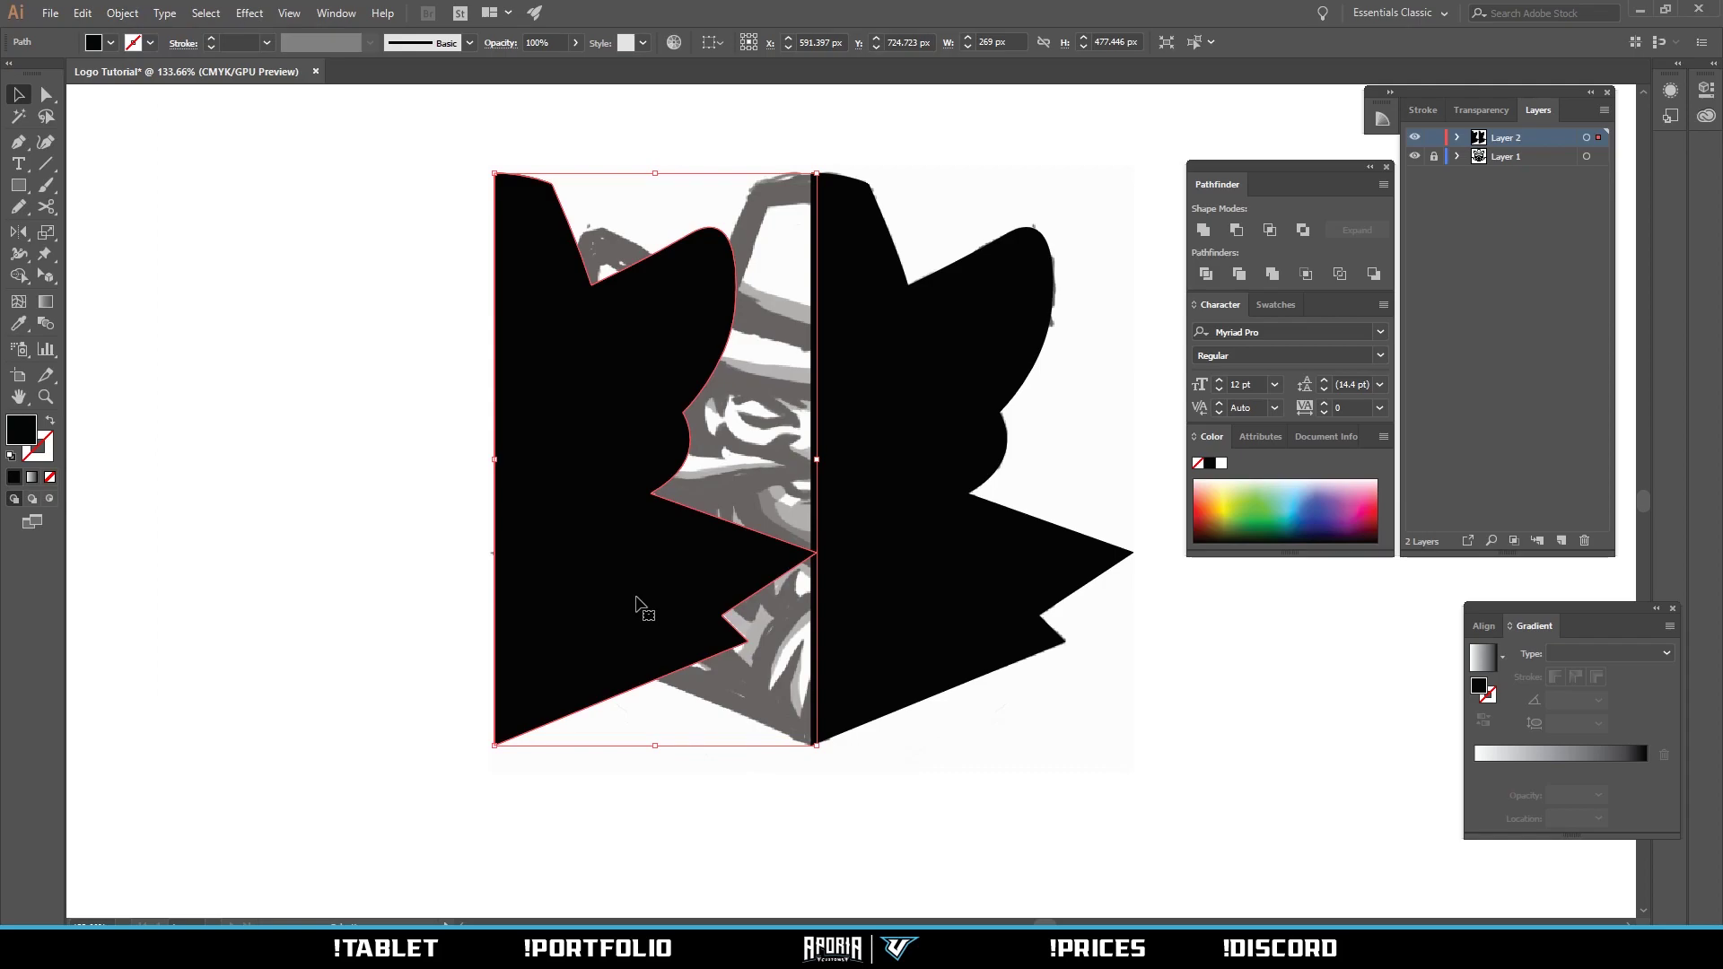
key("o")
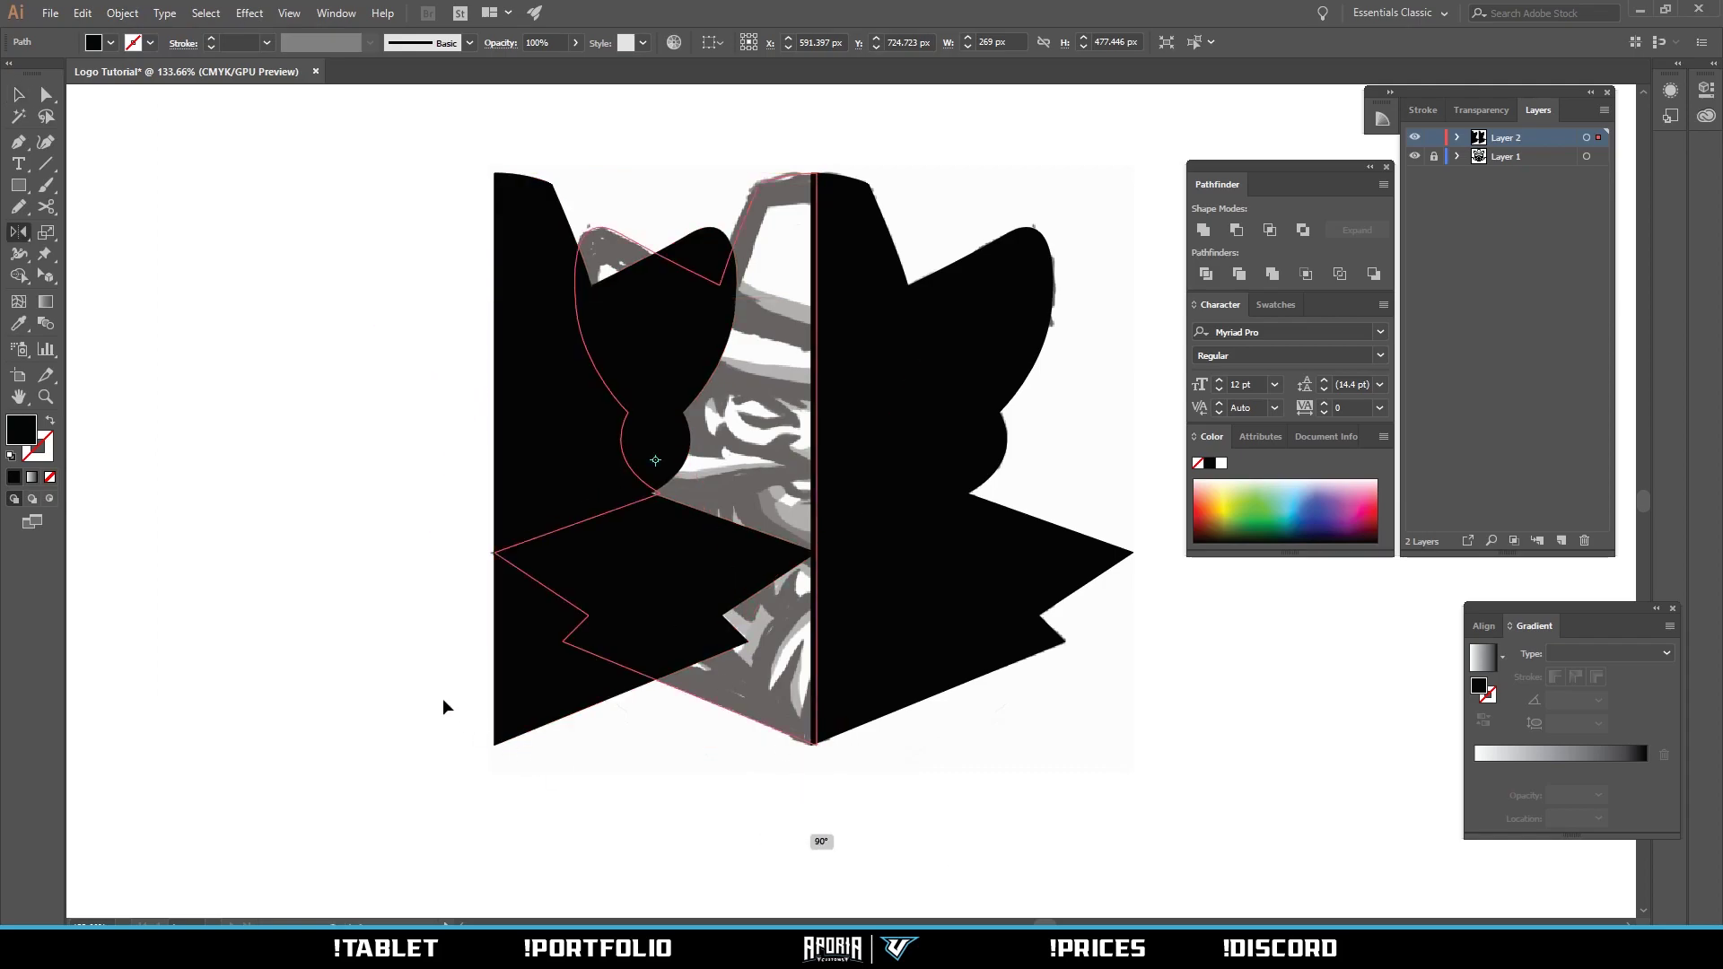
left_click_drag(438, 694, 438, 694)
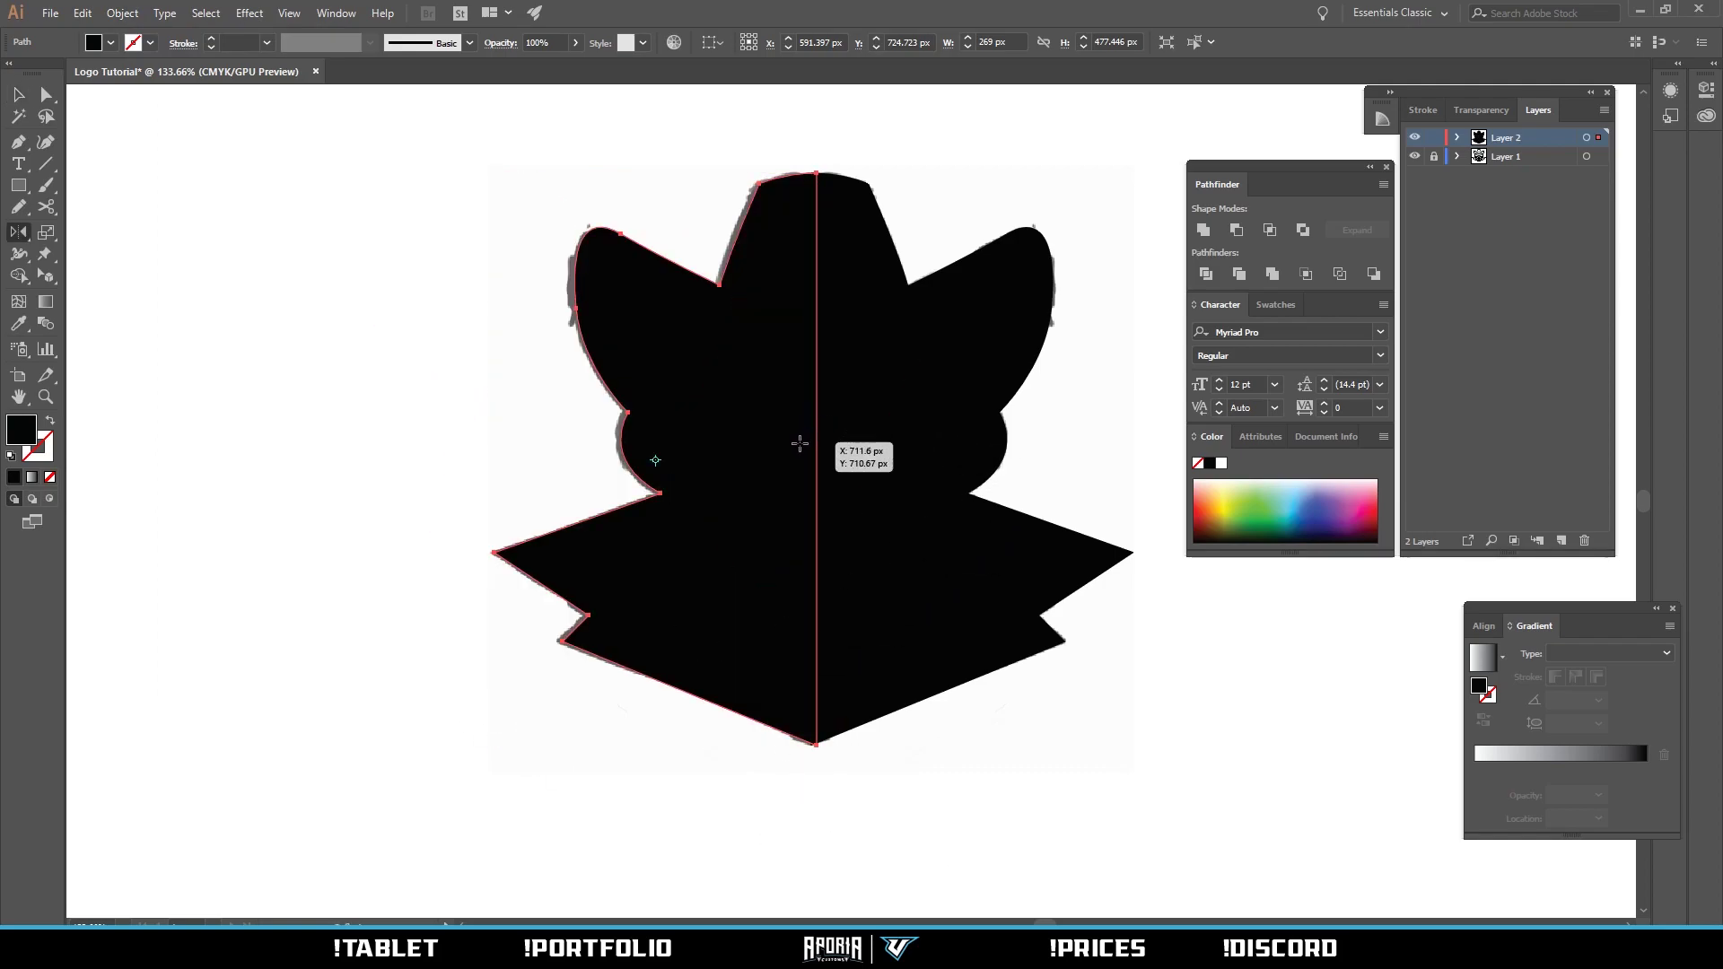
Select both black halves, unite them into one silhouette, and deselect it.
key("z")
left_click_drag(770, 355, 805, 386)
left_click(783, 359)
key("v")
left_click(969, 531, "shift")
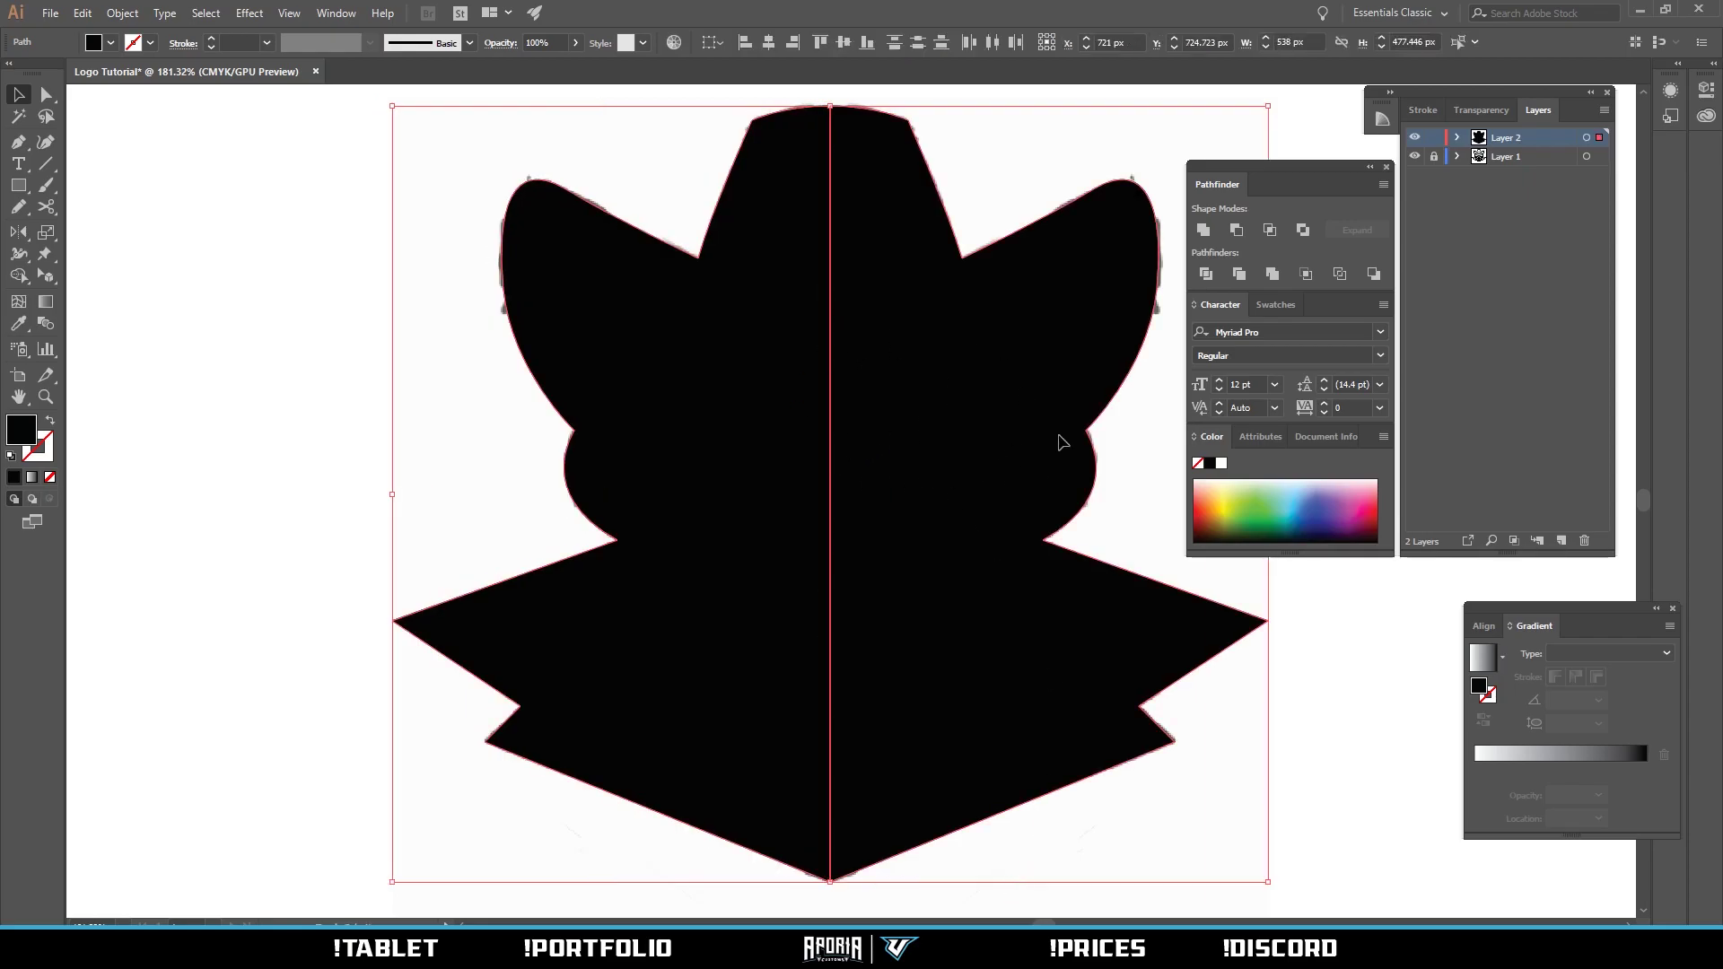
left_click(1203, 232)
key("space")
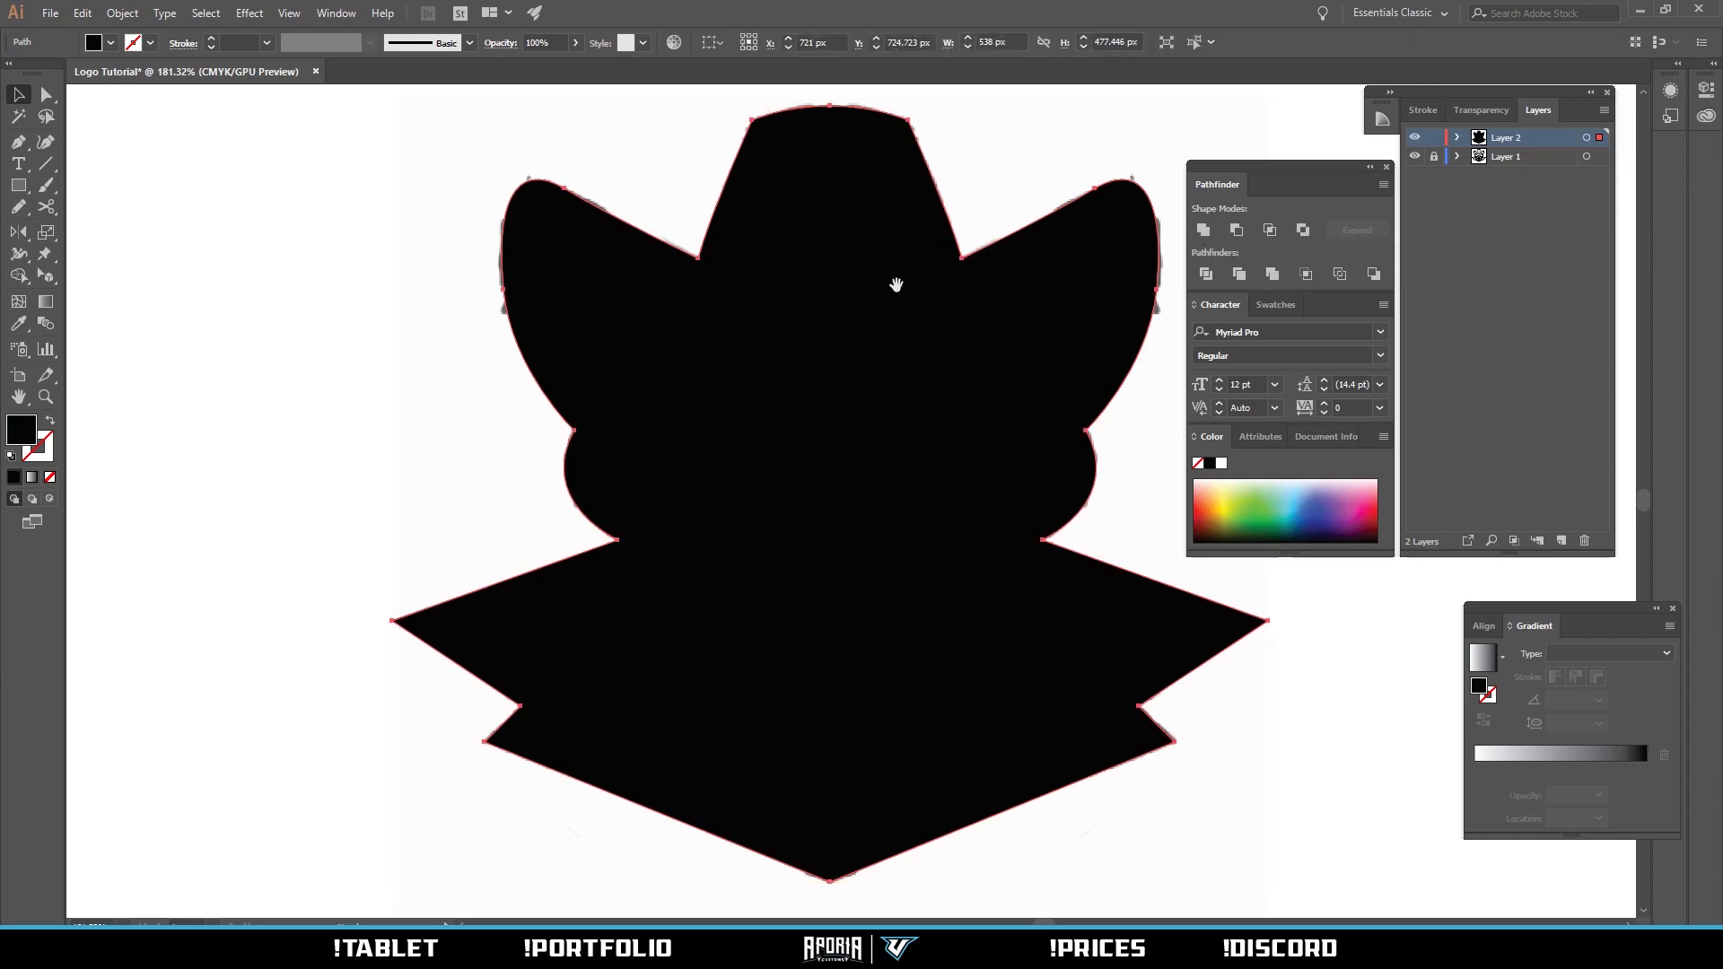
left_click_drag(893, 294, 853, 368)
key("z")
mouse_move(823, 278)
left_mouse_down()
mouse_move(724, 304)
mouse_move(808, 264)
left_mouse_up()
key("a")
left_click(929, 230)
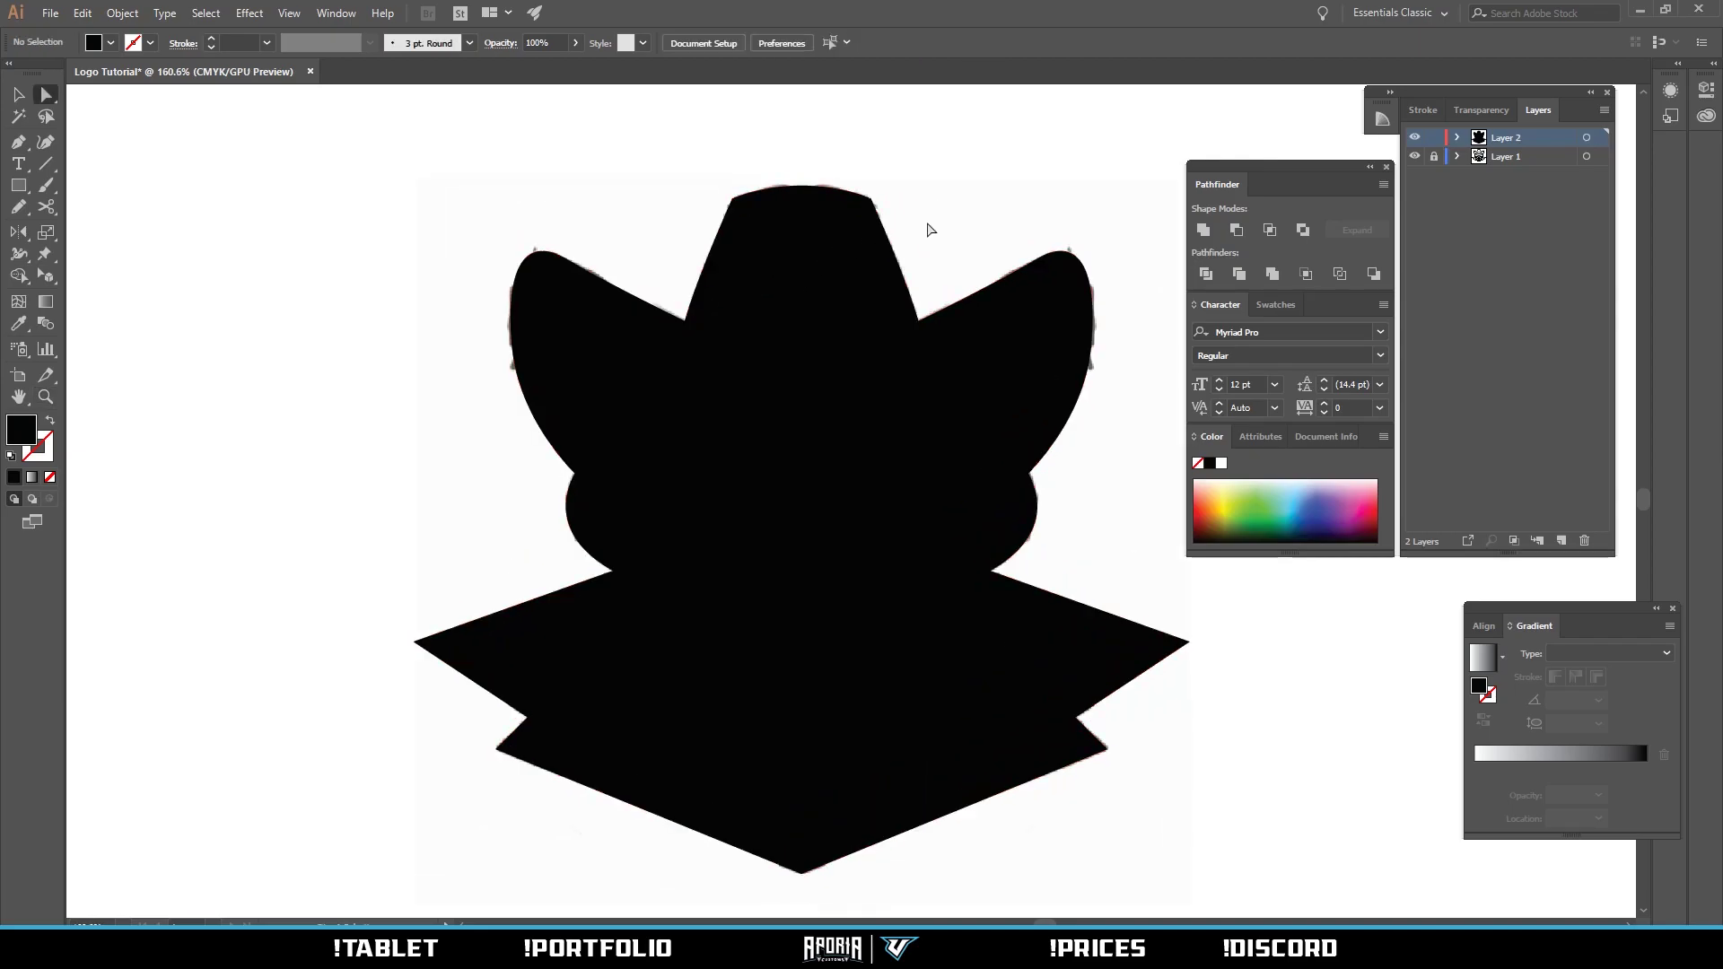
left_click(337, 13)
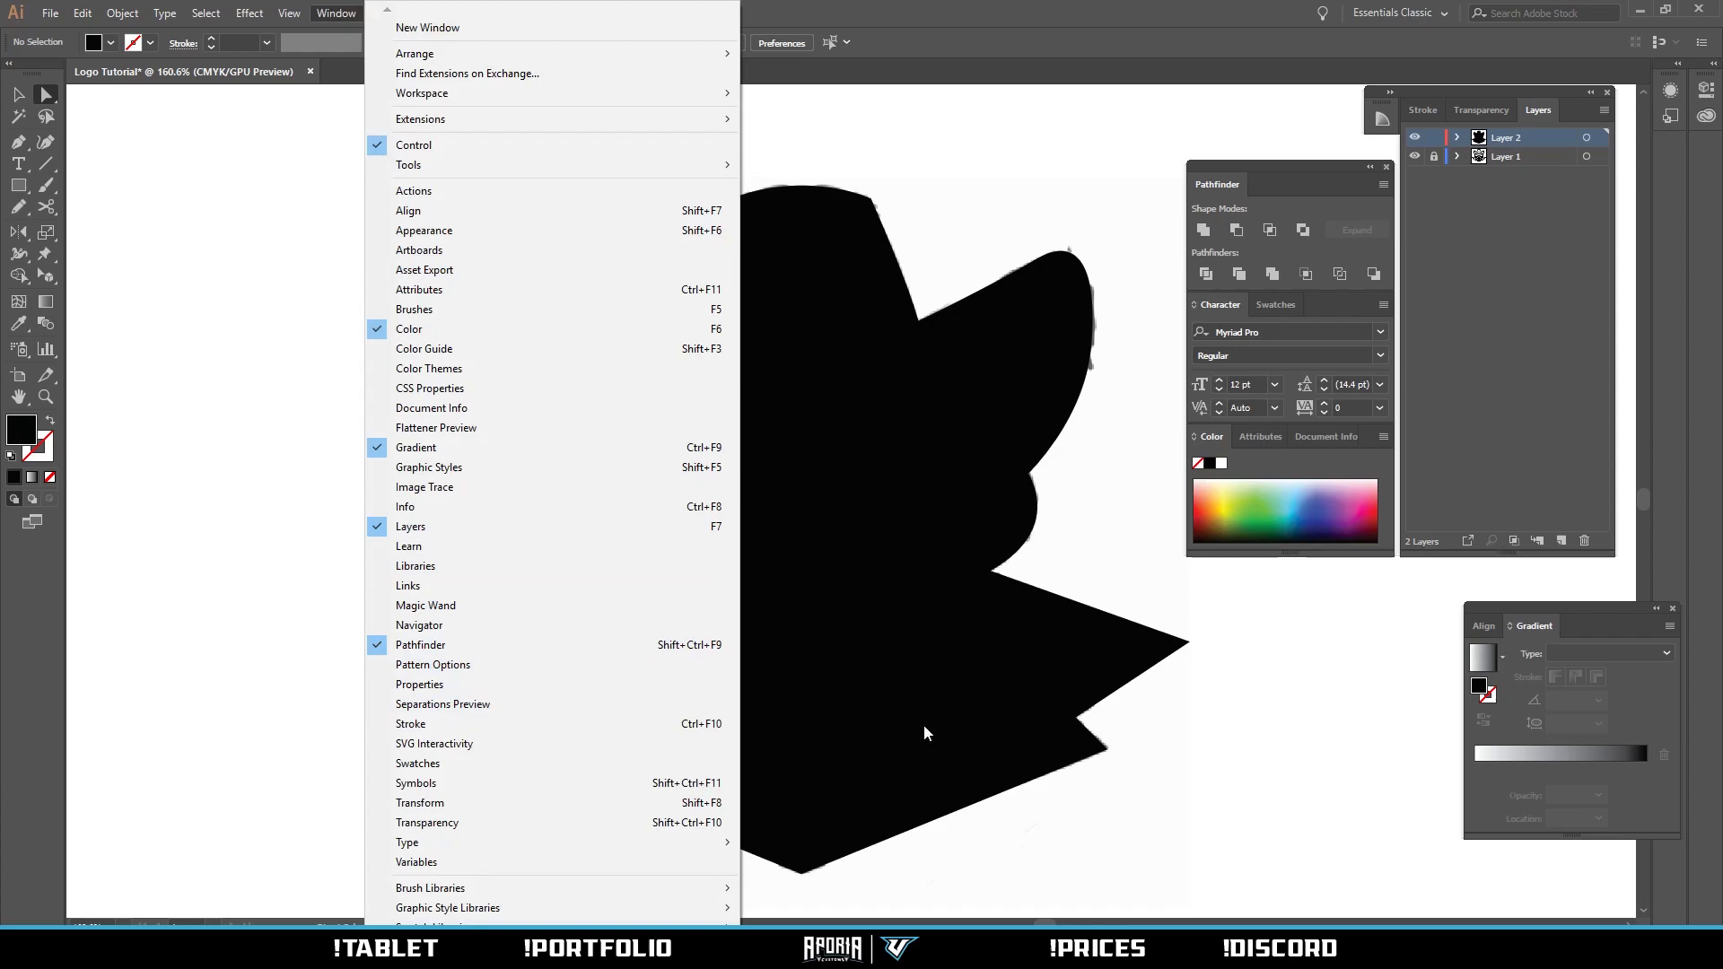
left_click(1218, 777)
Lower the united silhouette's opacity to 49% so the sketch shows through, and deselect it.
key("z")
left_click_drag(778, 473, 821, 412)
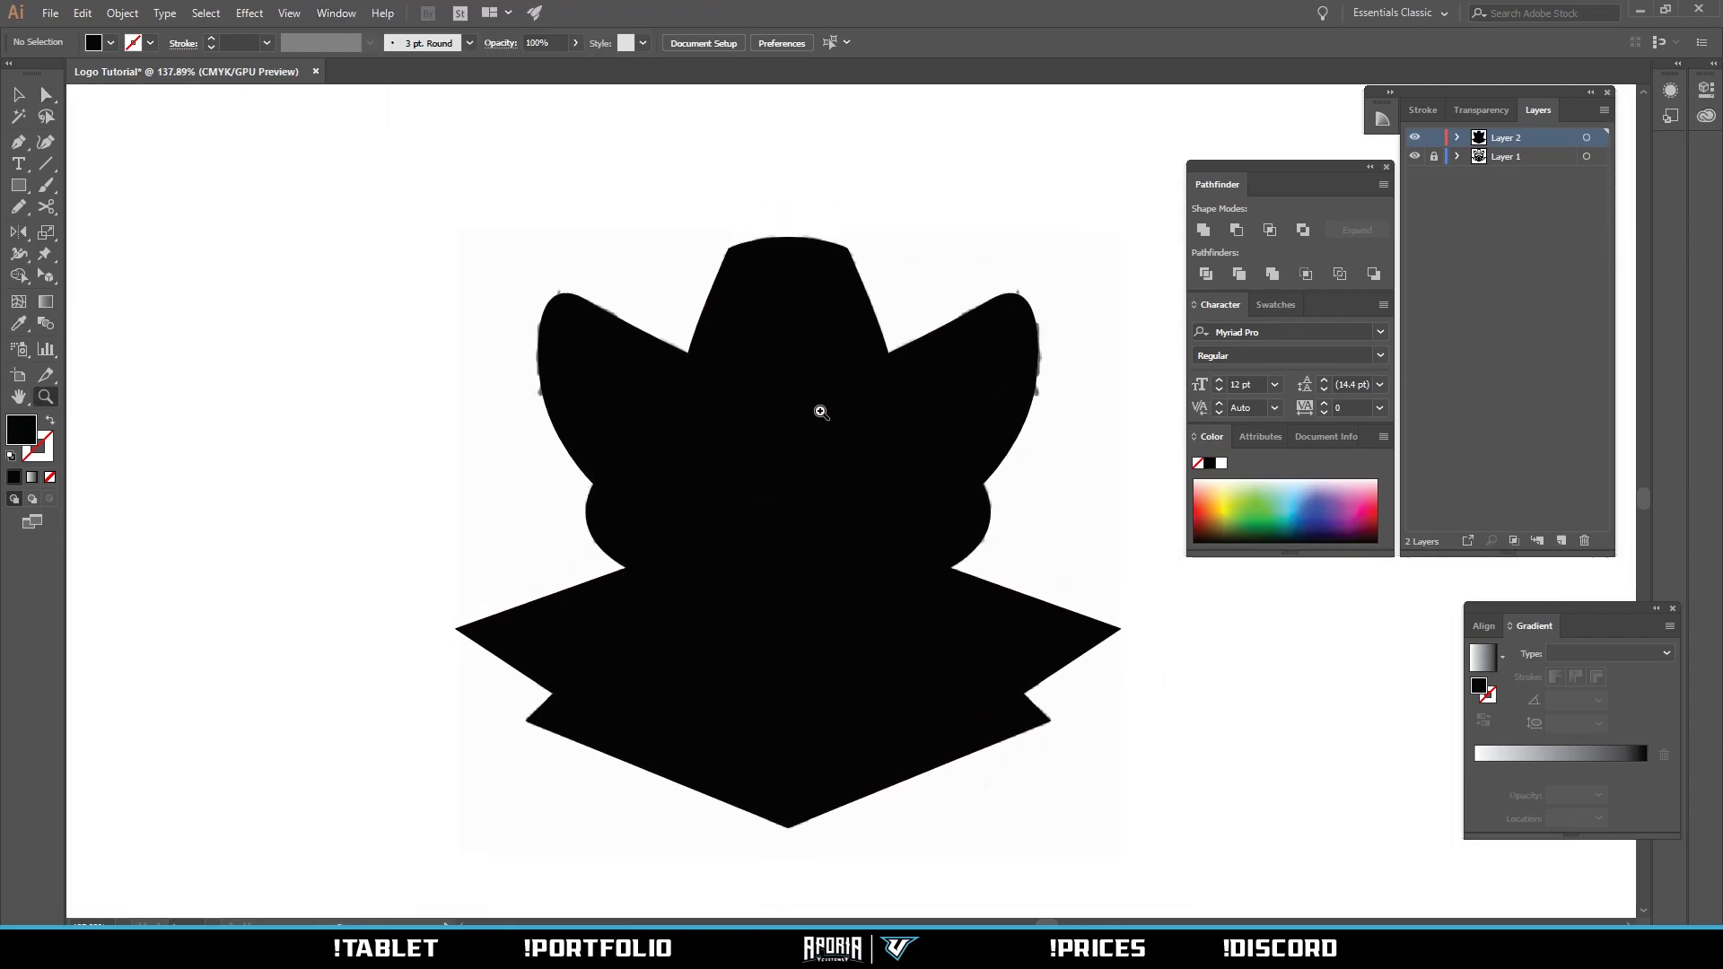
key("a")
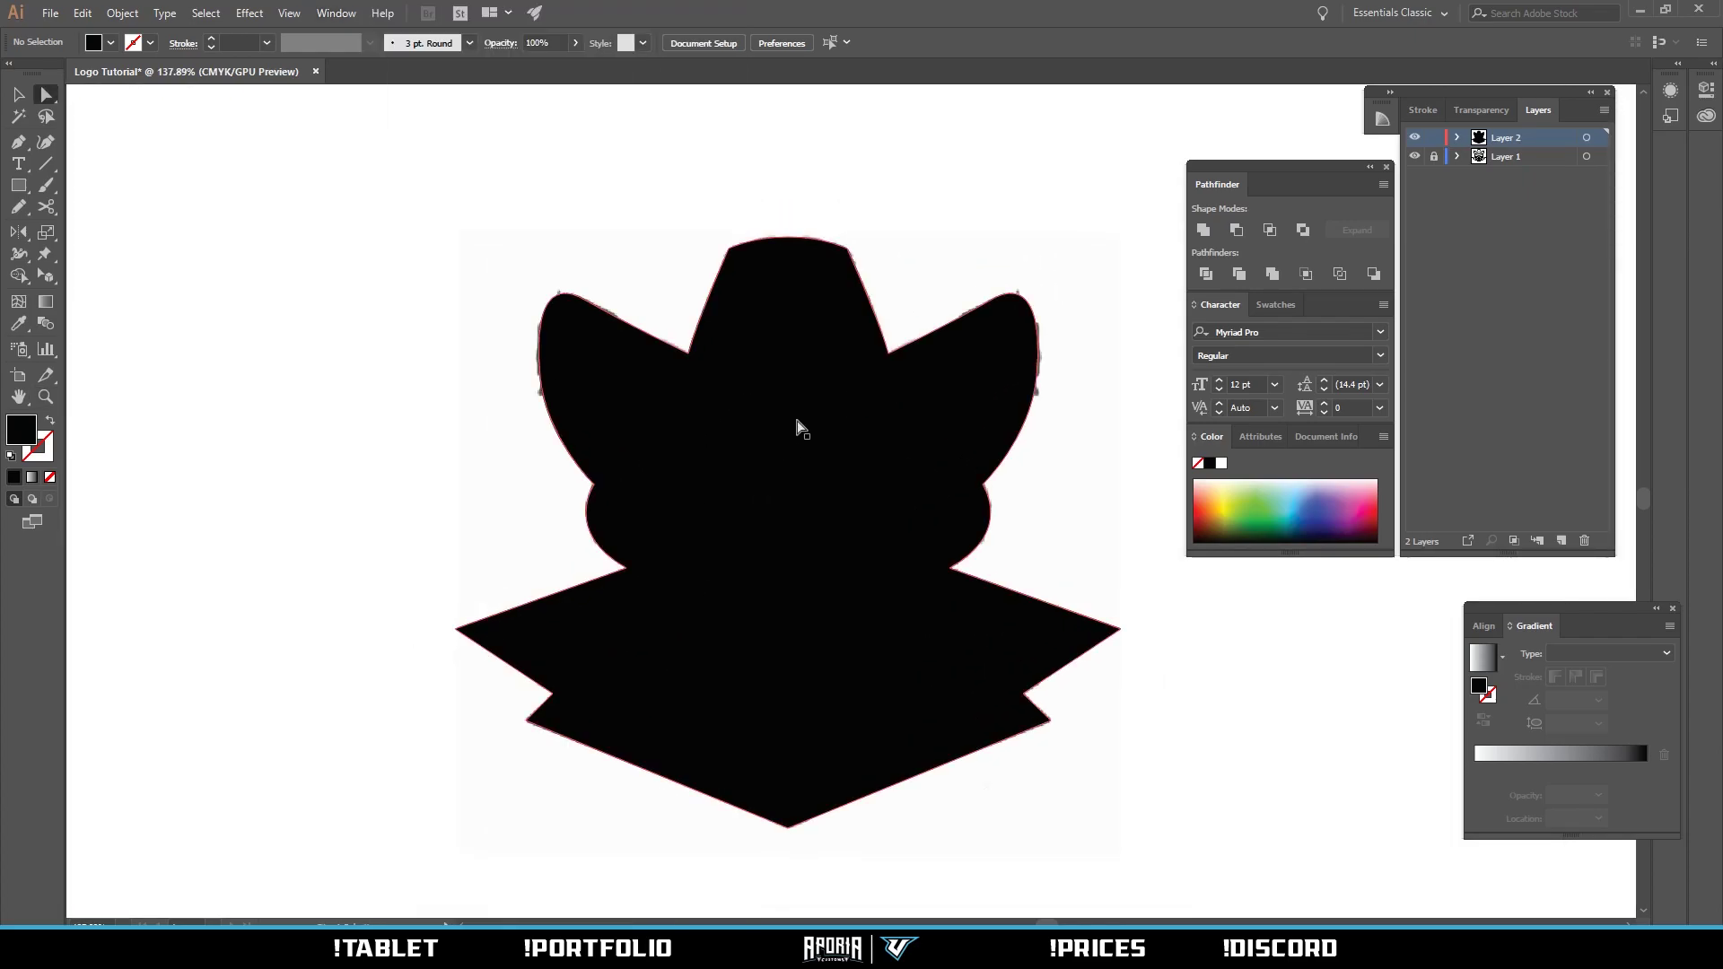
left_click(799, 427)
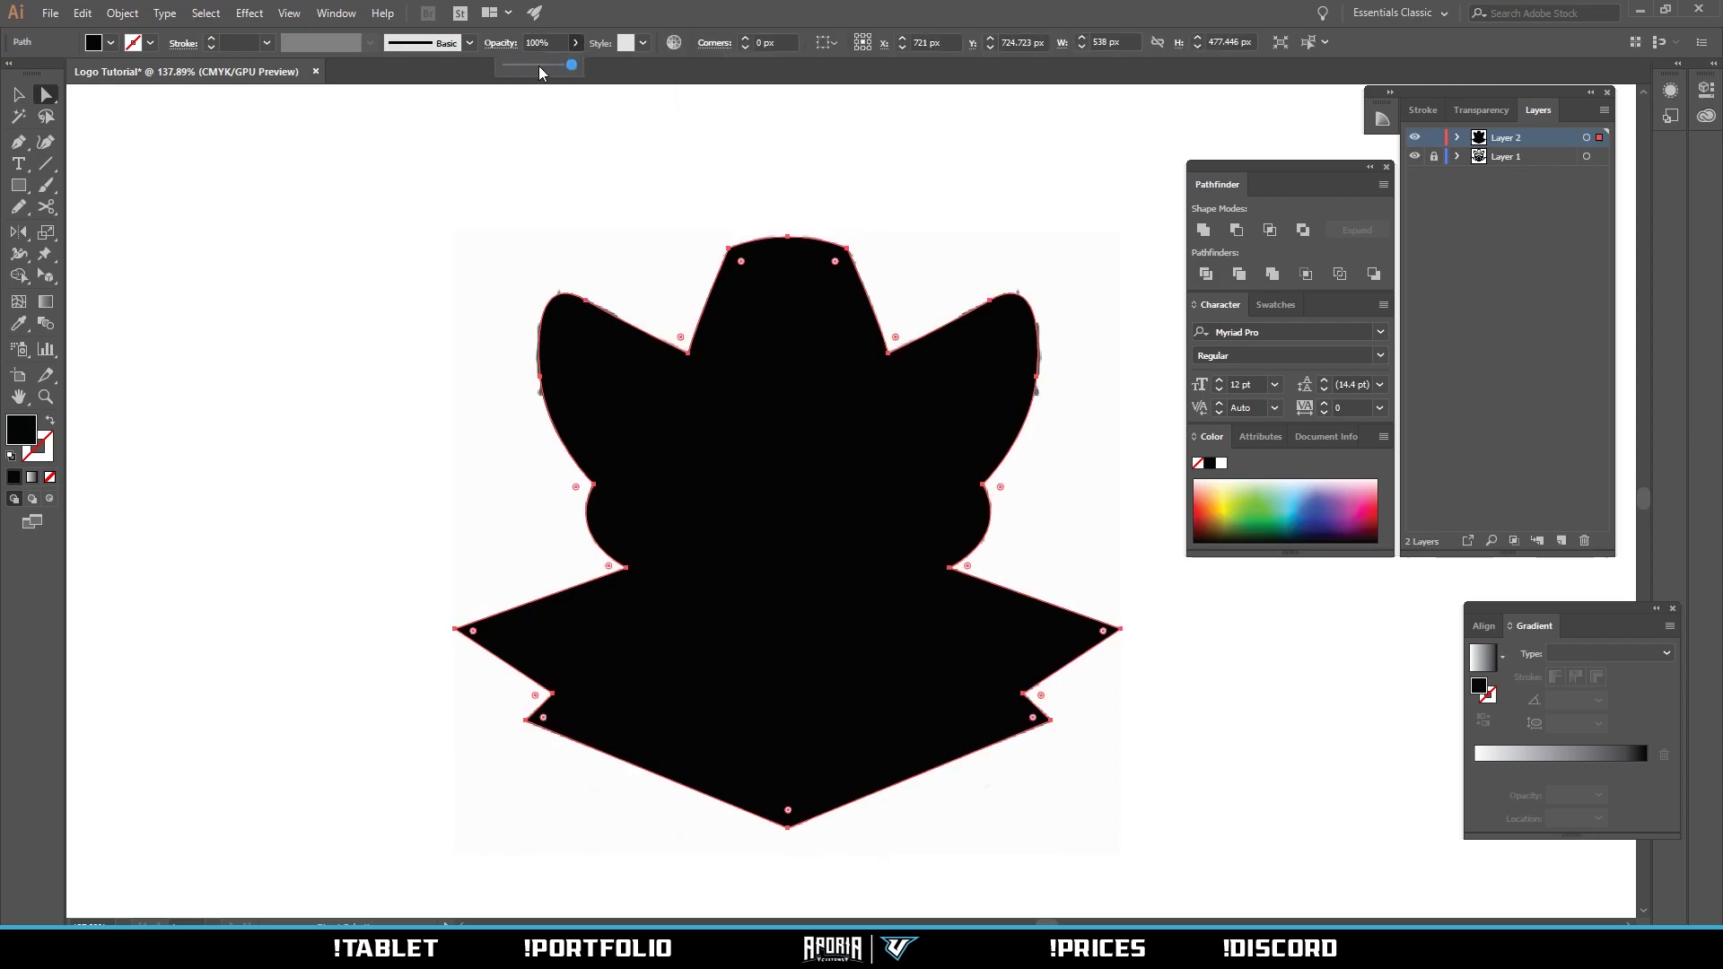
left_click(539, 65)
left_click(626, 243)
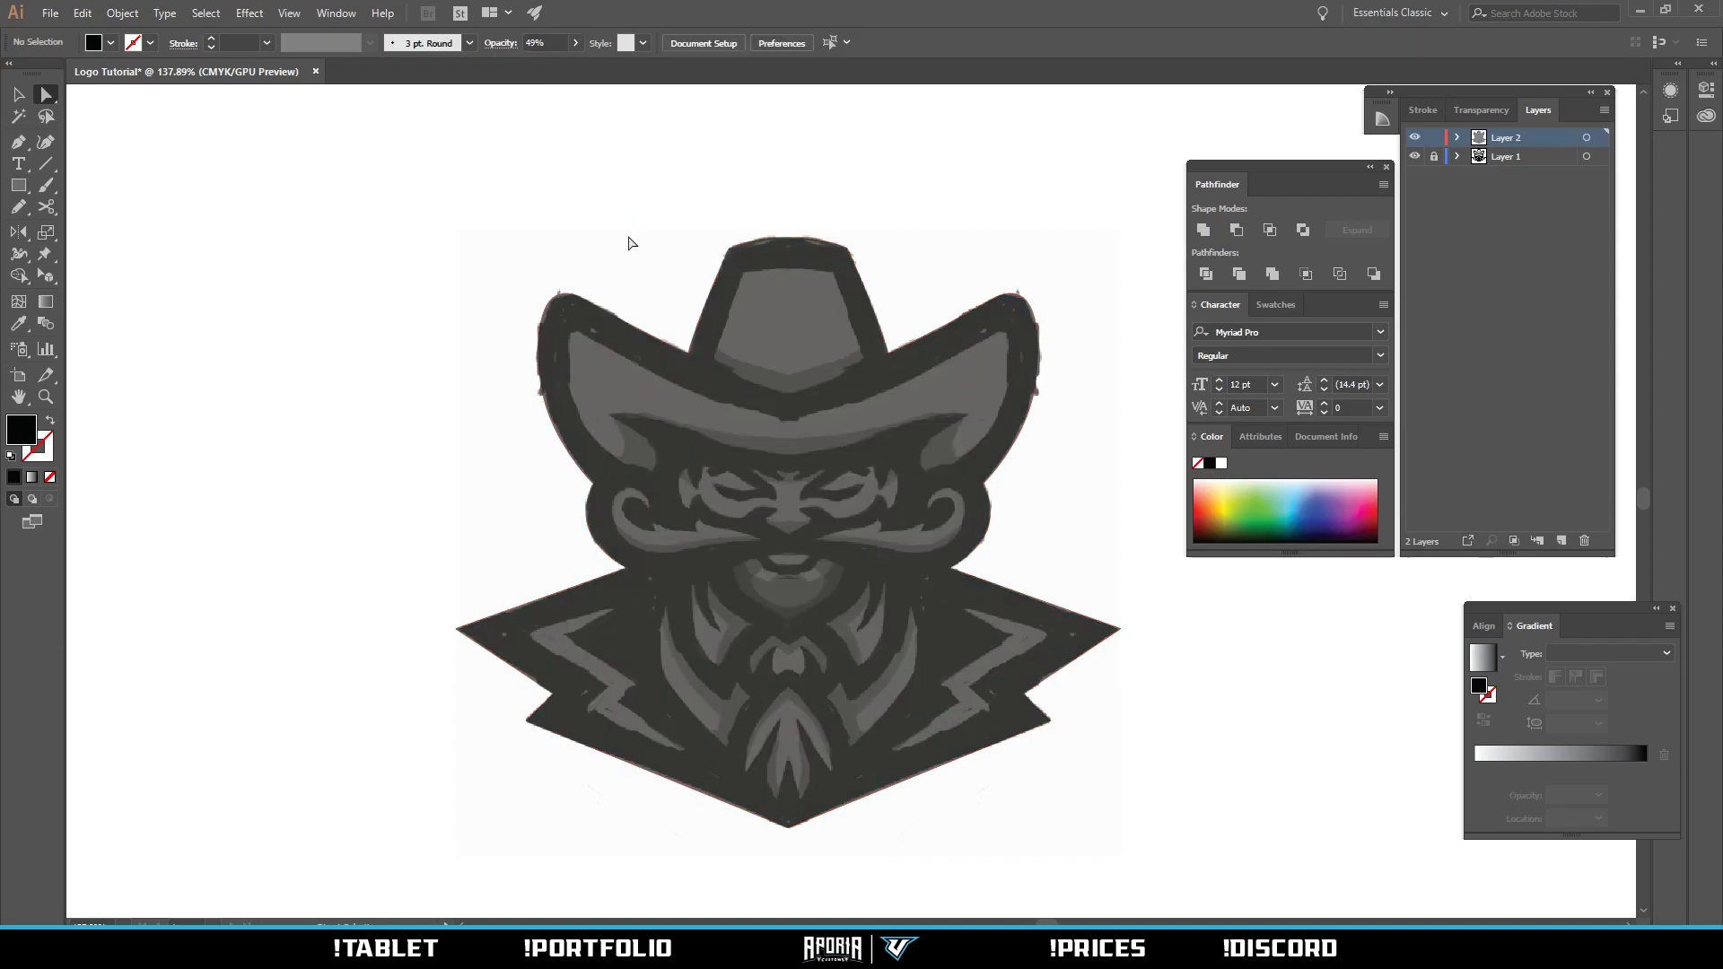
Start the hat crown's inner shape with the Pen tool as a straight centre line about 103 px long, from the crown's top downward.
key("z")
left_click_drag(705, 231, 648, 235)
left_click_drag(781, 253, 834, 257)
left_click_drag(707, 266, 725, 250)
scroll(726, 249, "up", 2)
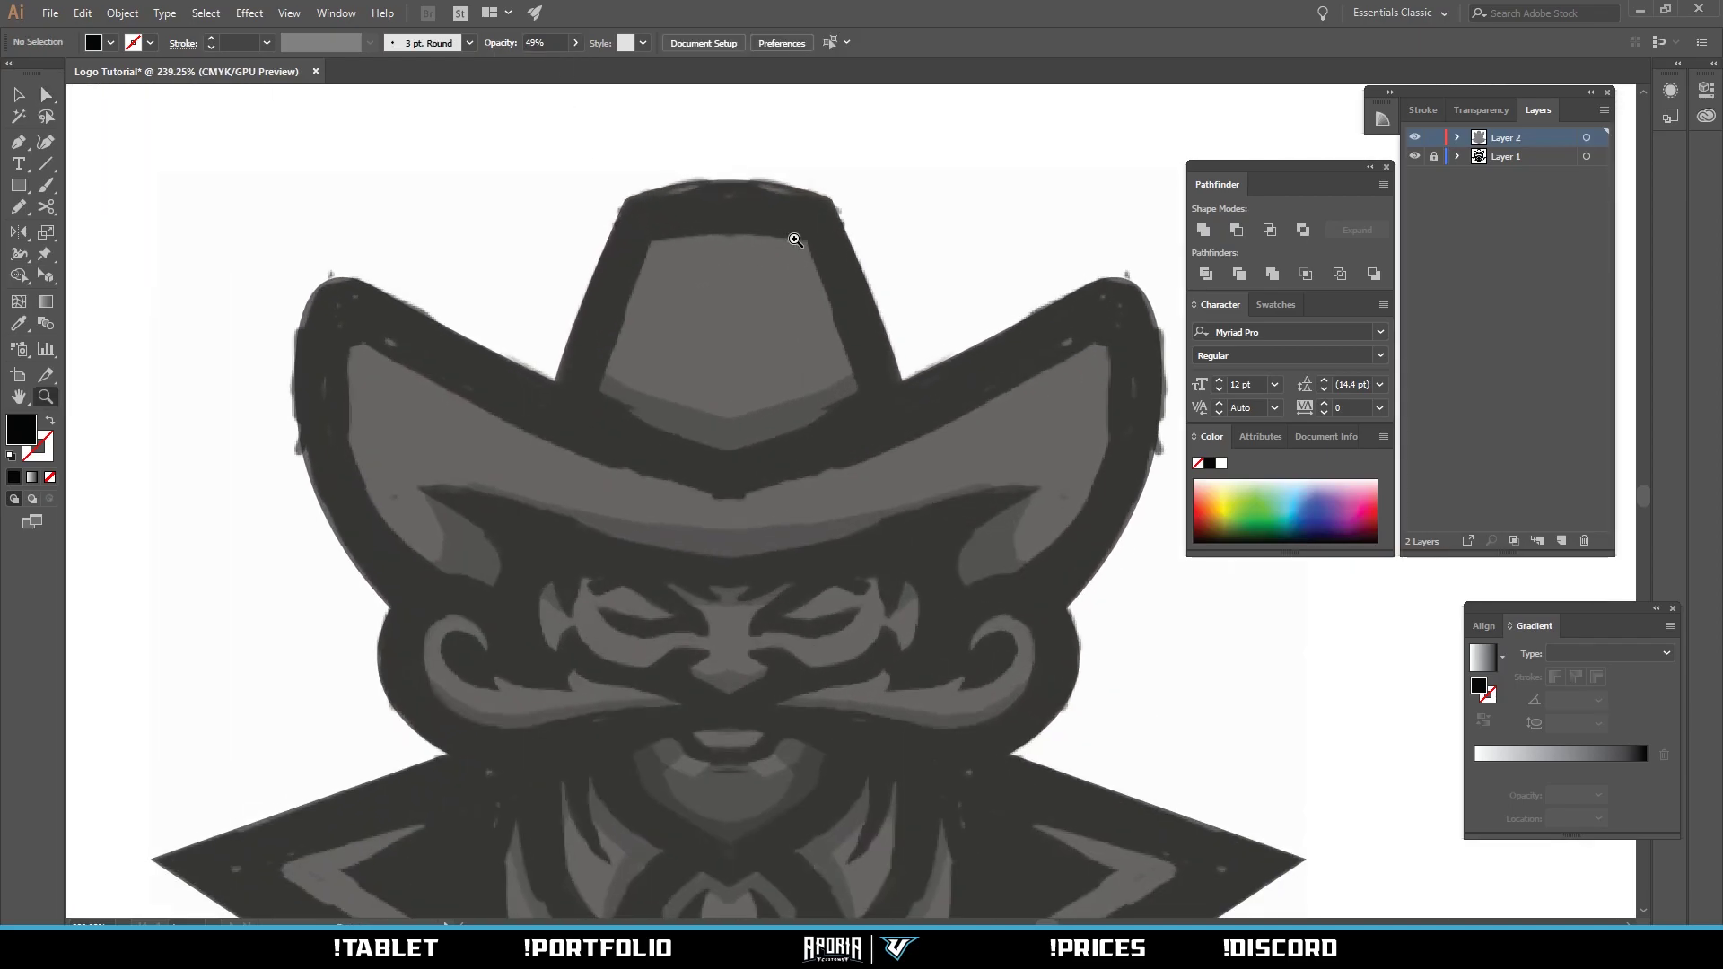
key("p")
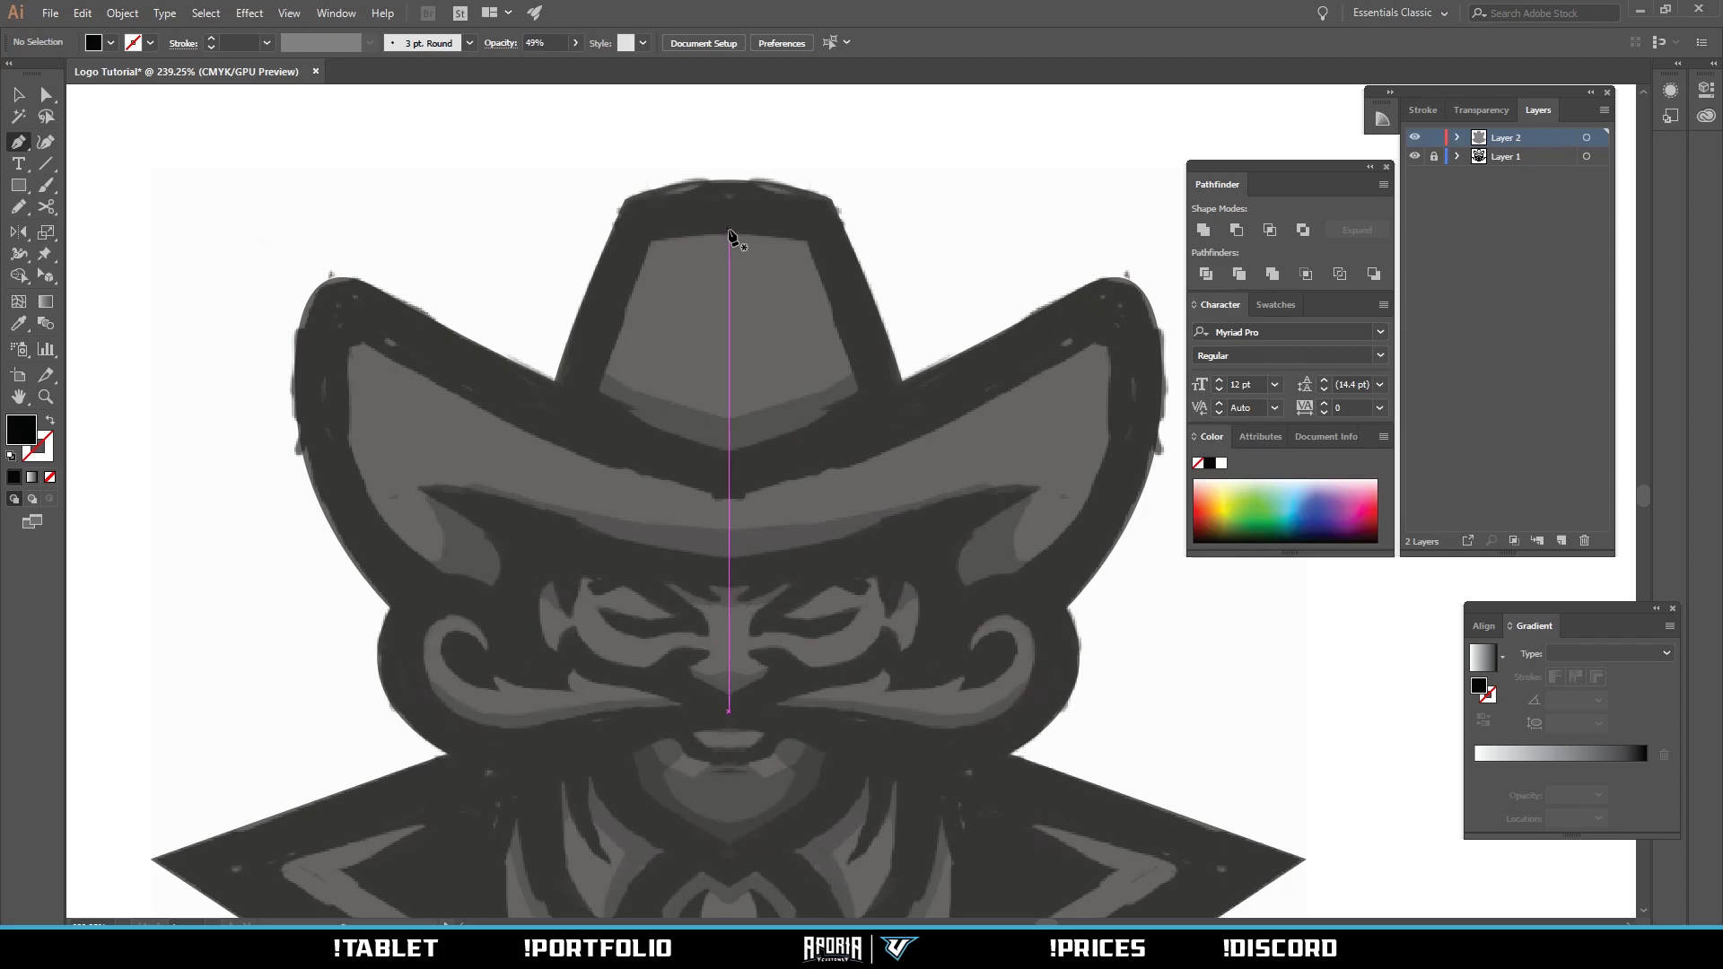
left_click(728, 231)
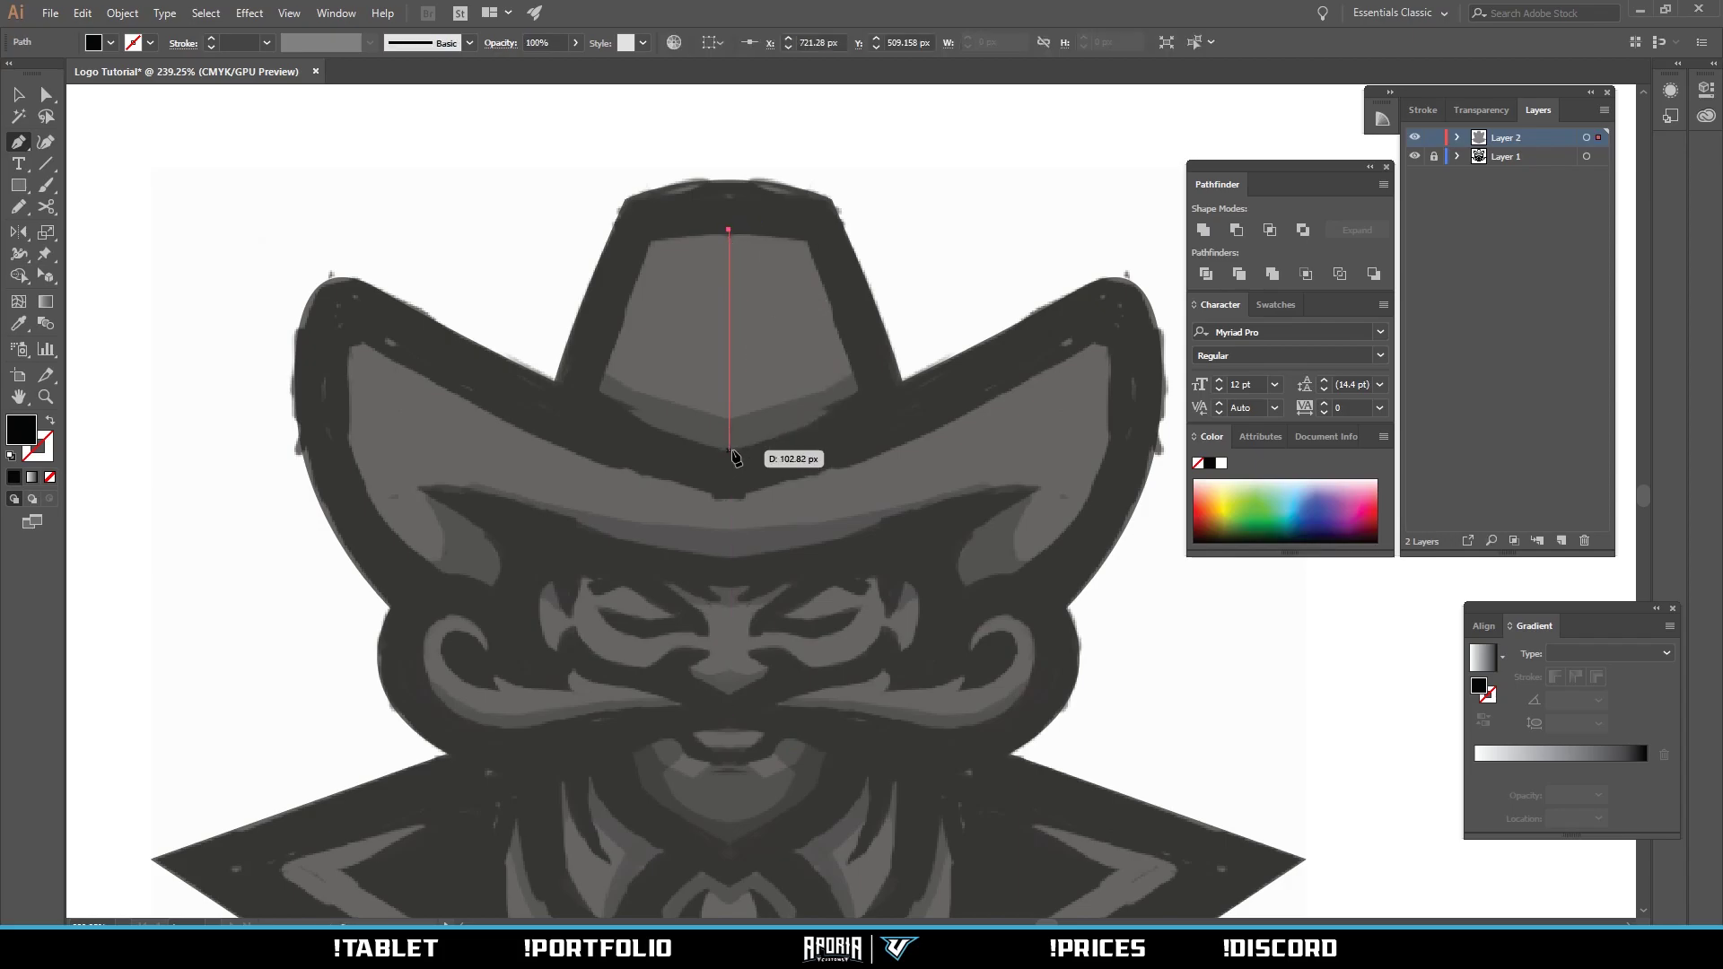
left_click(729, 450)
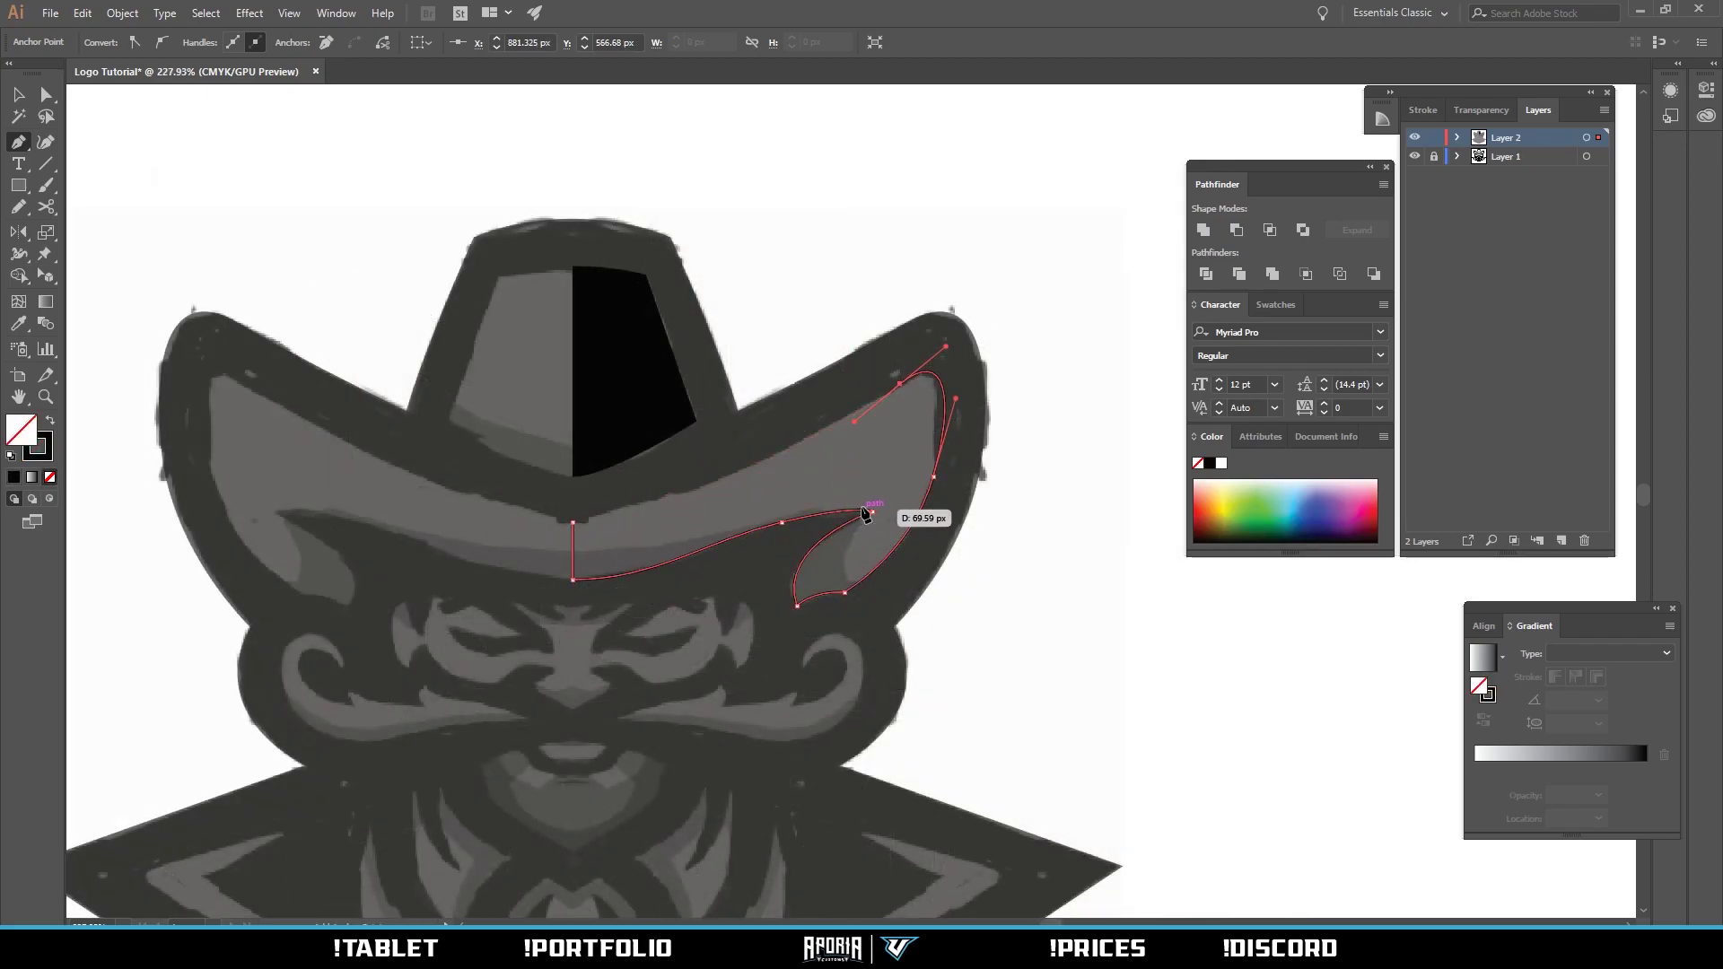
Swap the fill and stroke of the brim's inner path back and forth while tracing its right half.
key("shift+x")
key("shift+x")
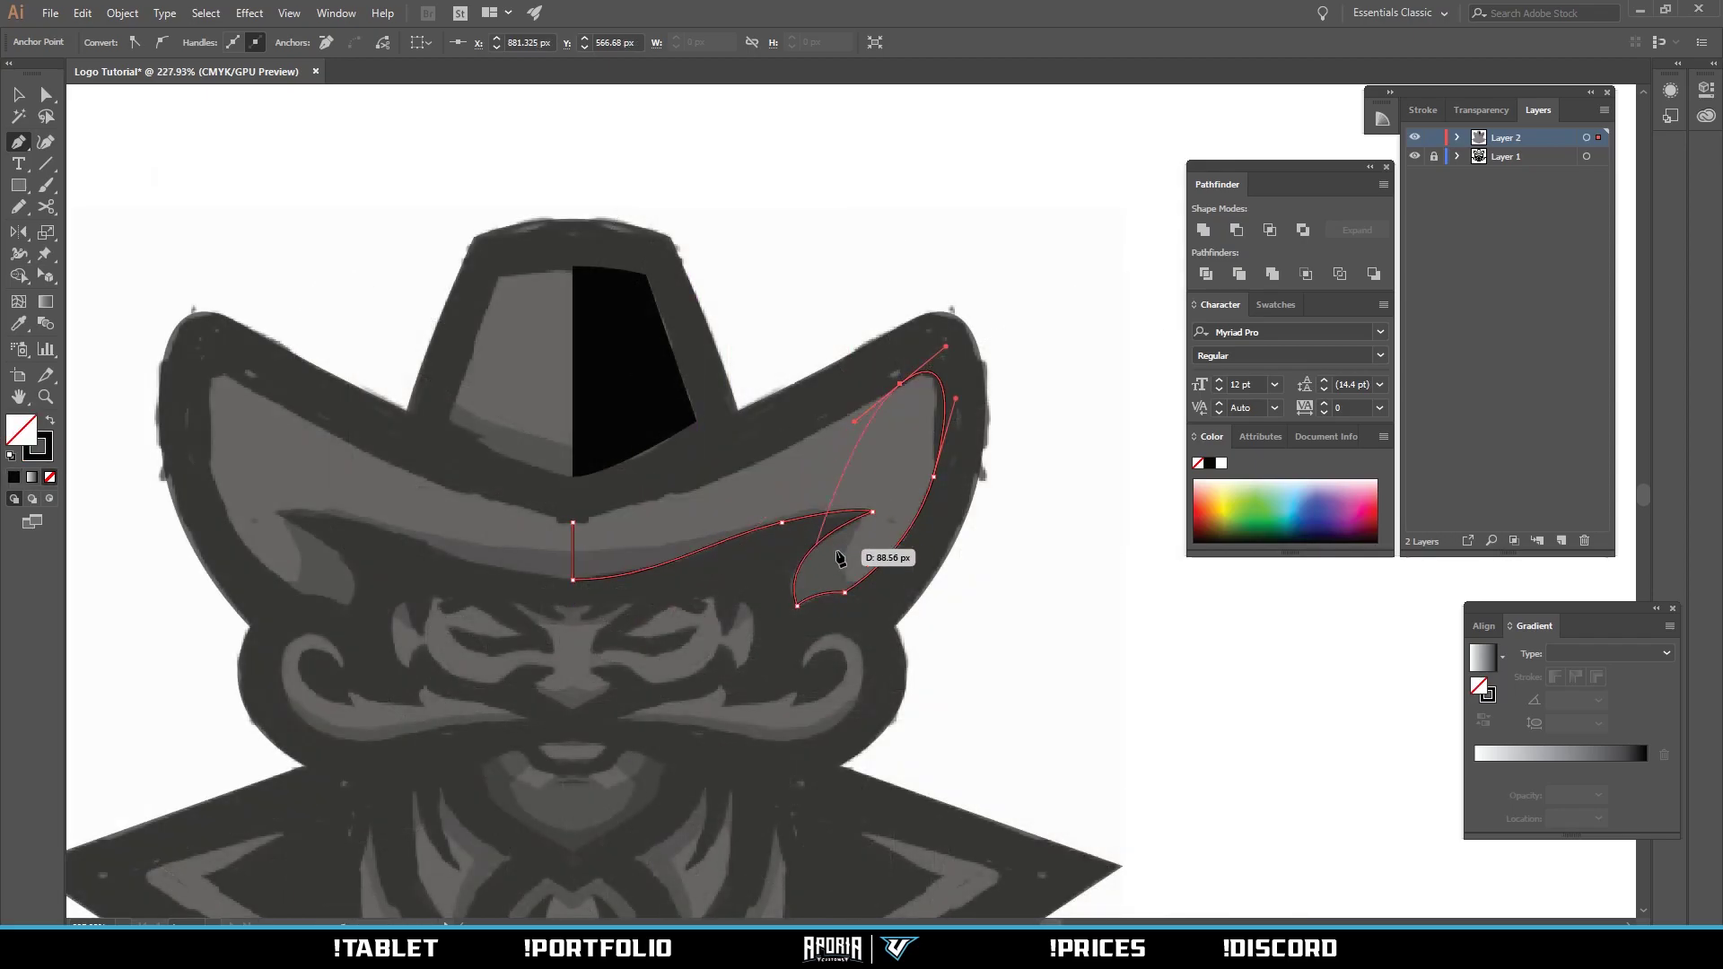
key("shift+x")
key("shift+x")
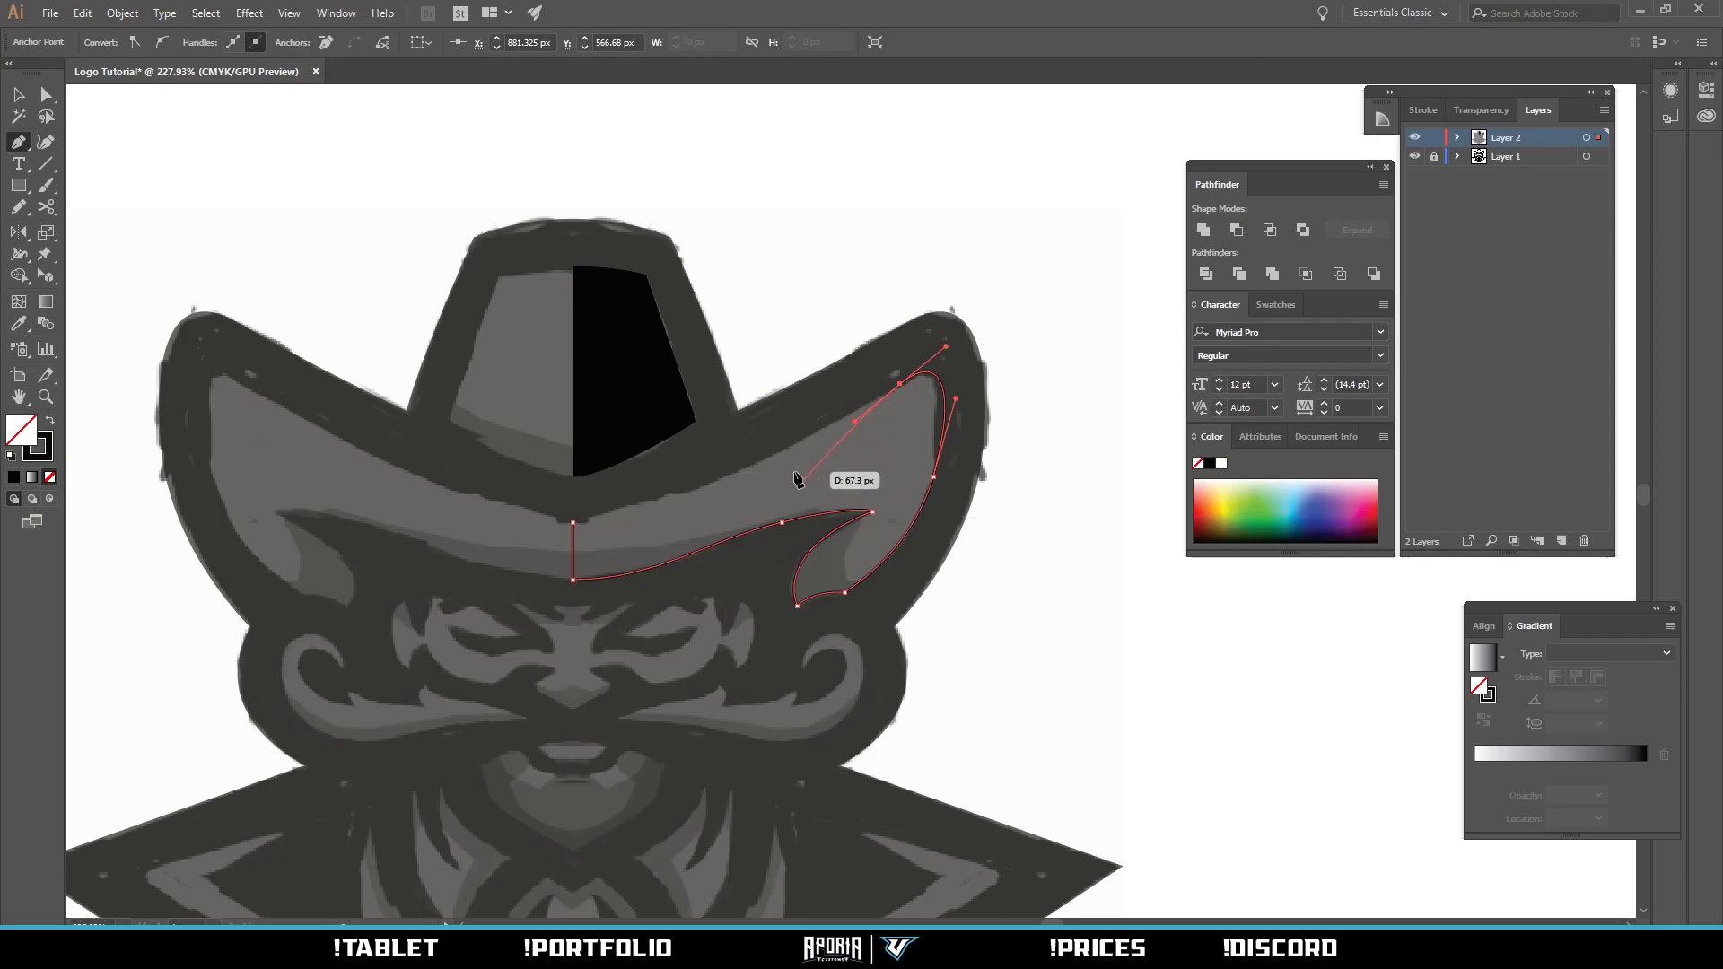
key("shift+x")
key("shift+x")
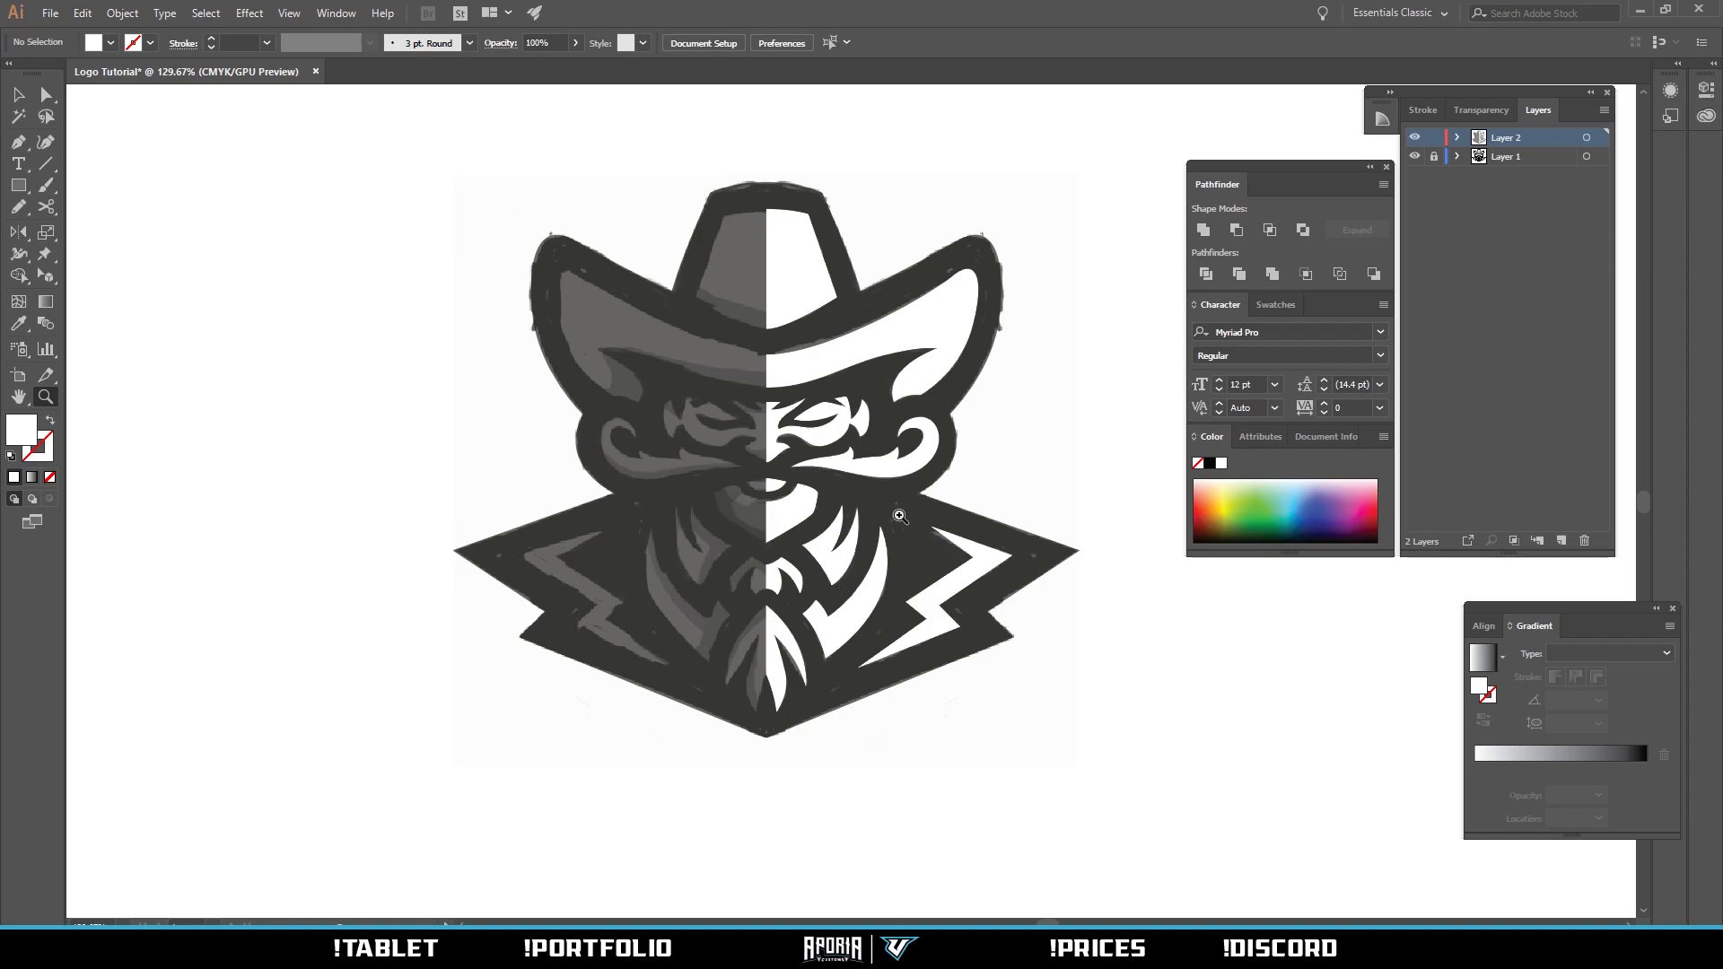
Select all white right-half shapes without the dark silhouette and duplicate them horizontally over the left side.
key("v")
left_click_drag(1112, 124, 497, 778)
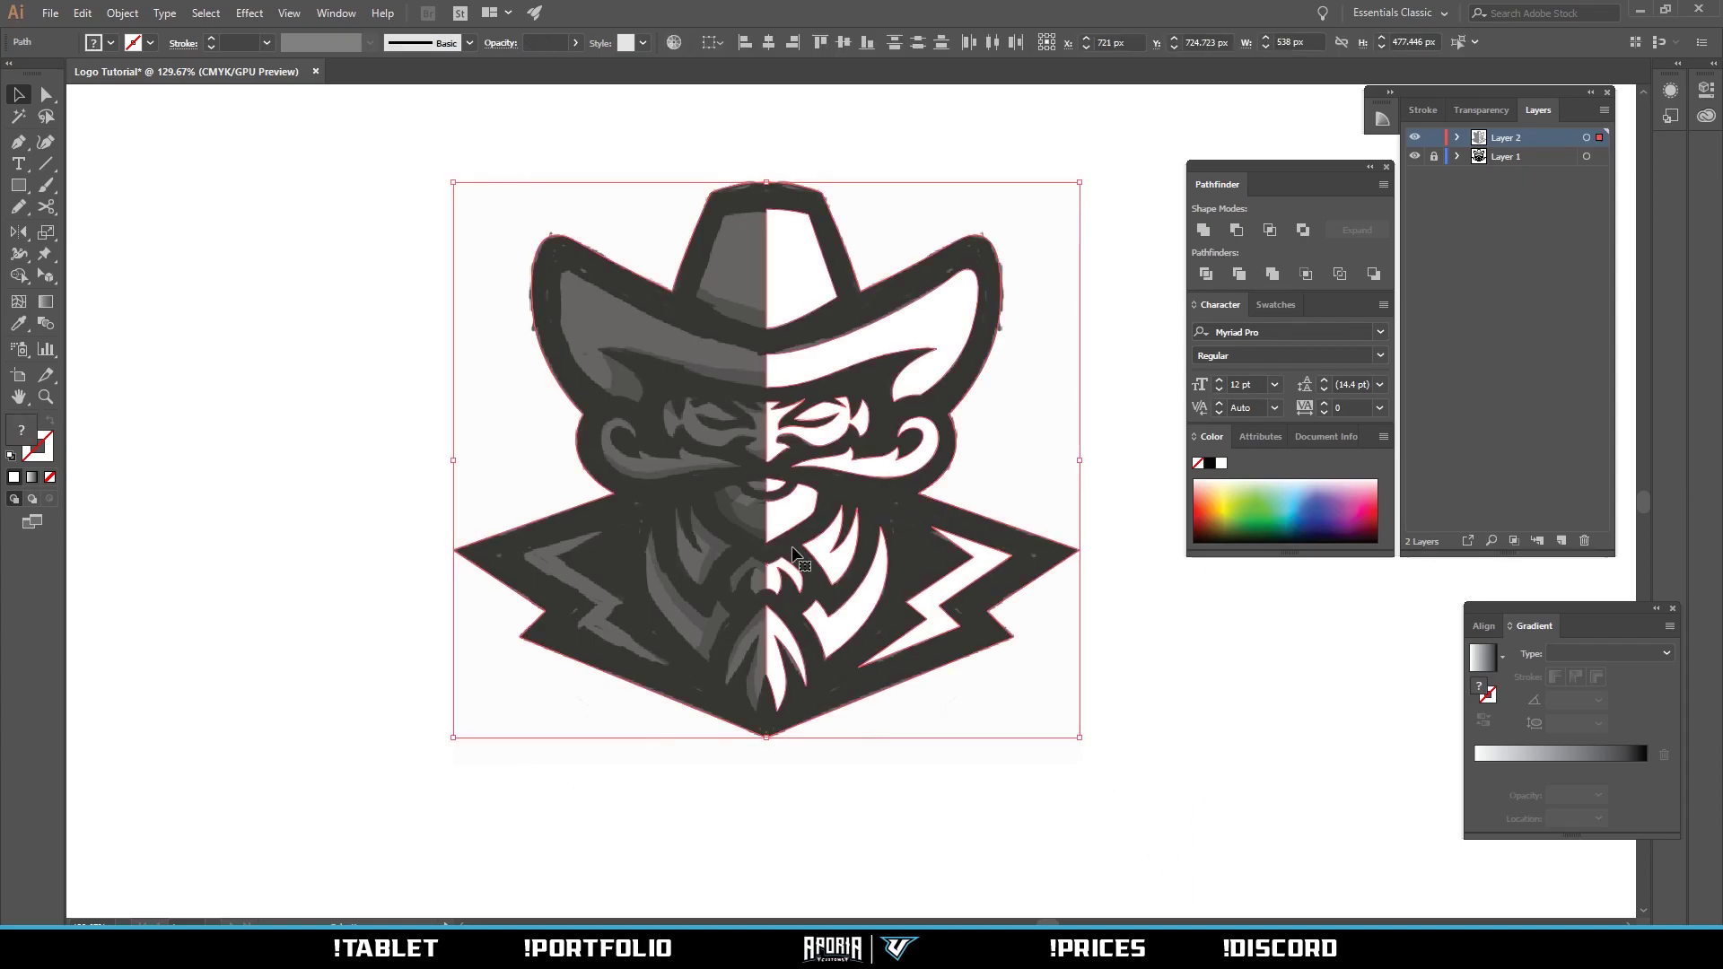
key("a")
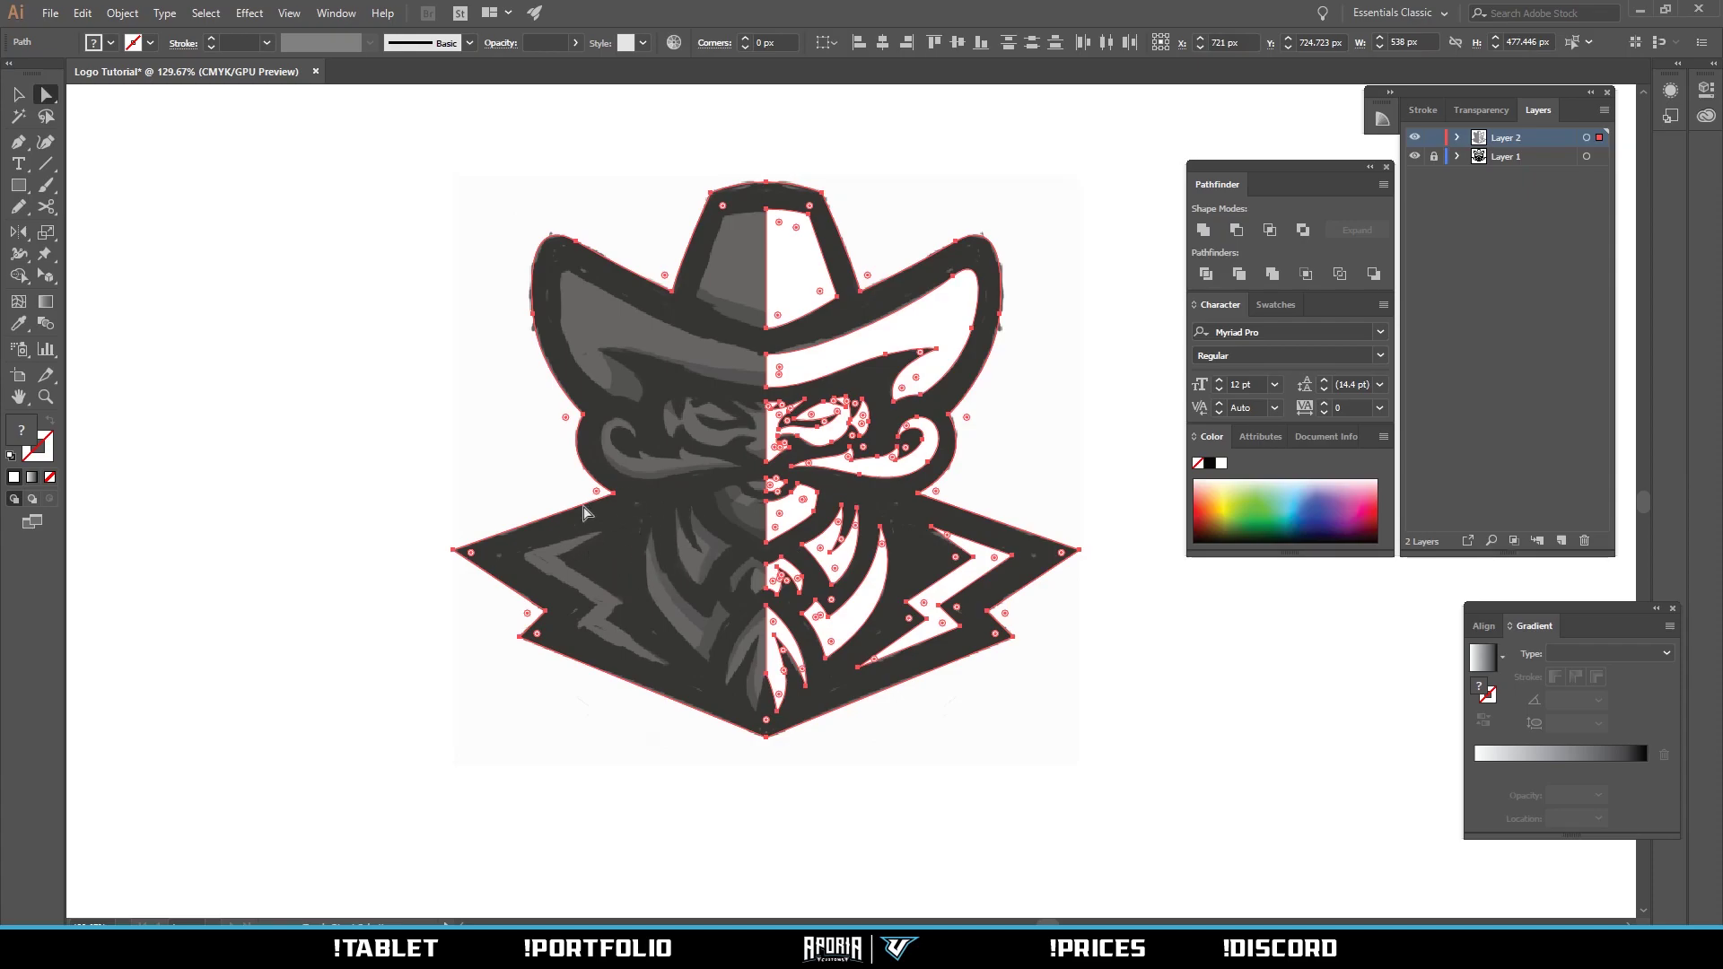
key("v")
left_click(626, 545, "shift")
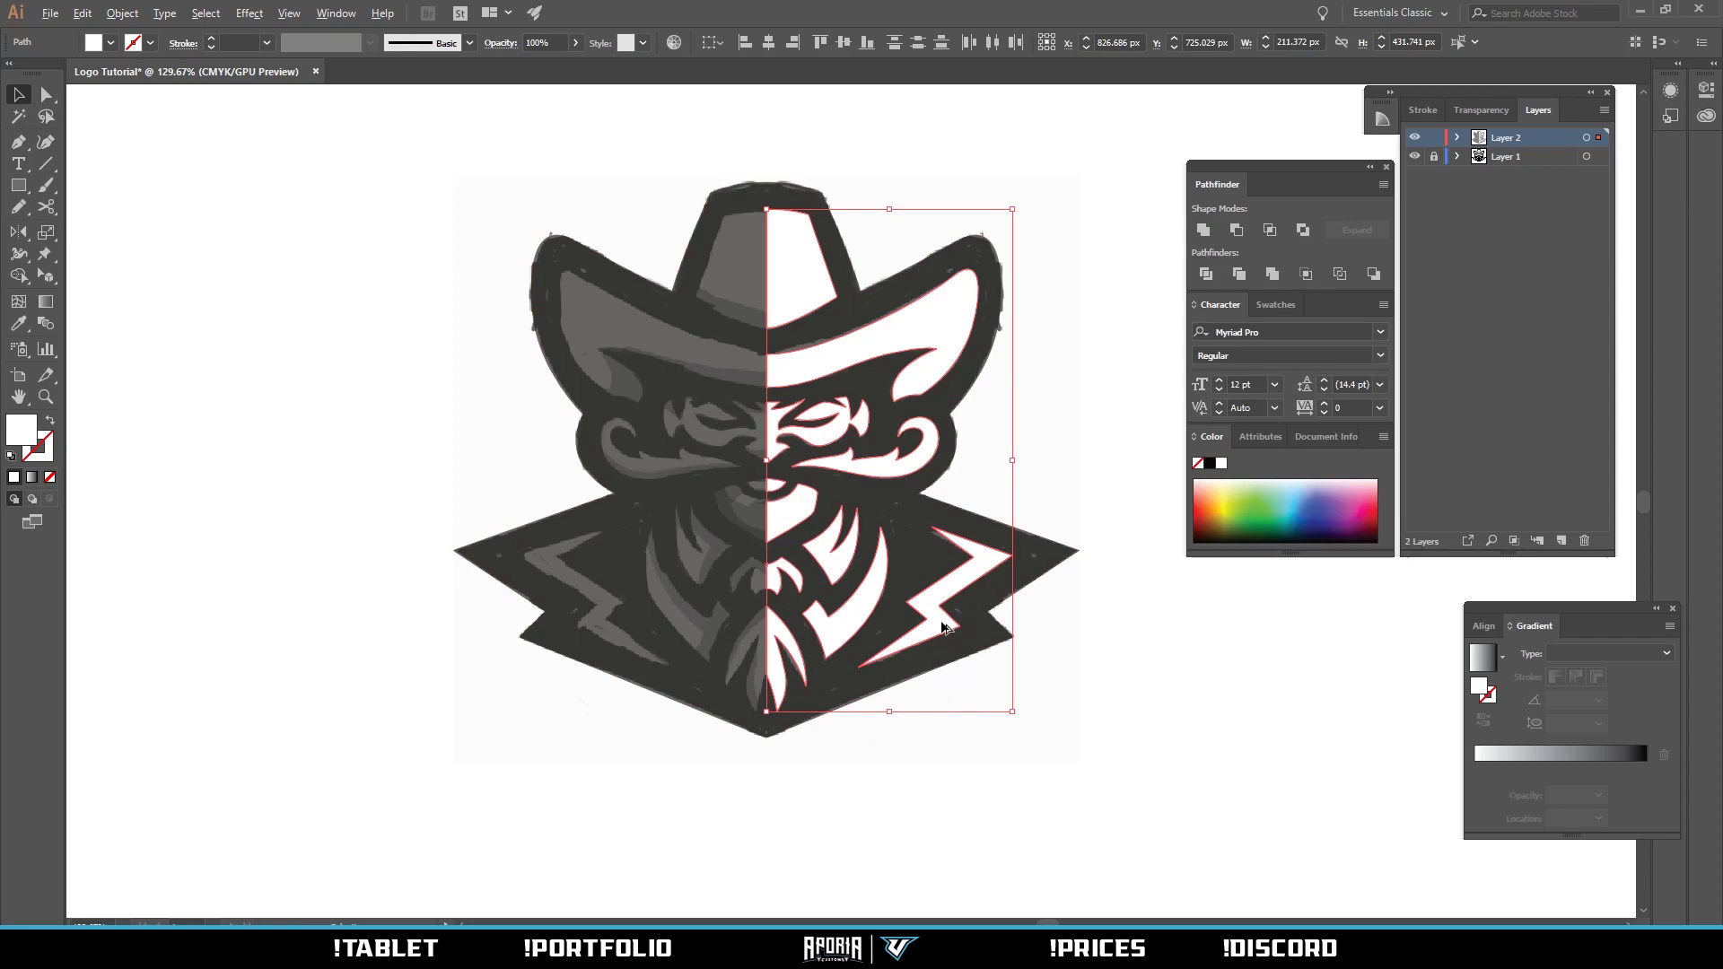
left_click_drag(941, 626, 626, 616)
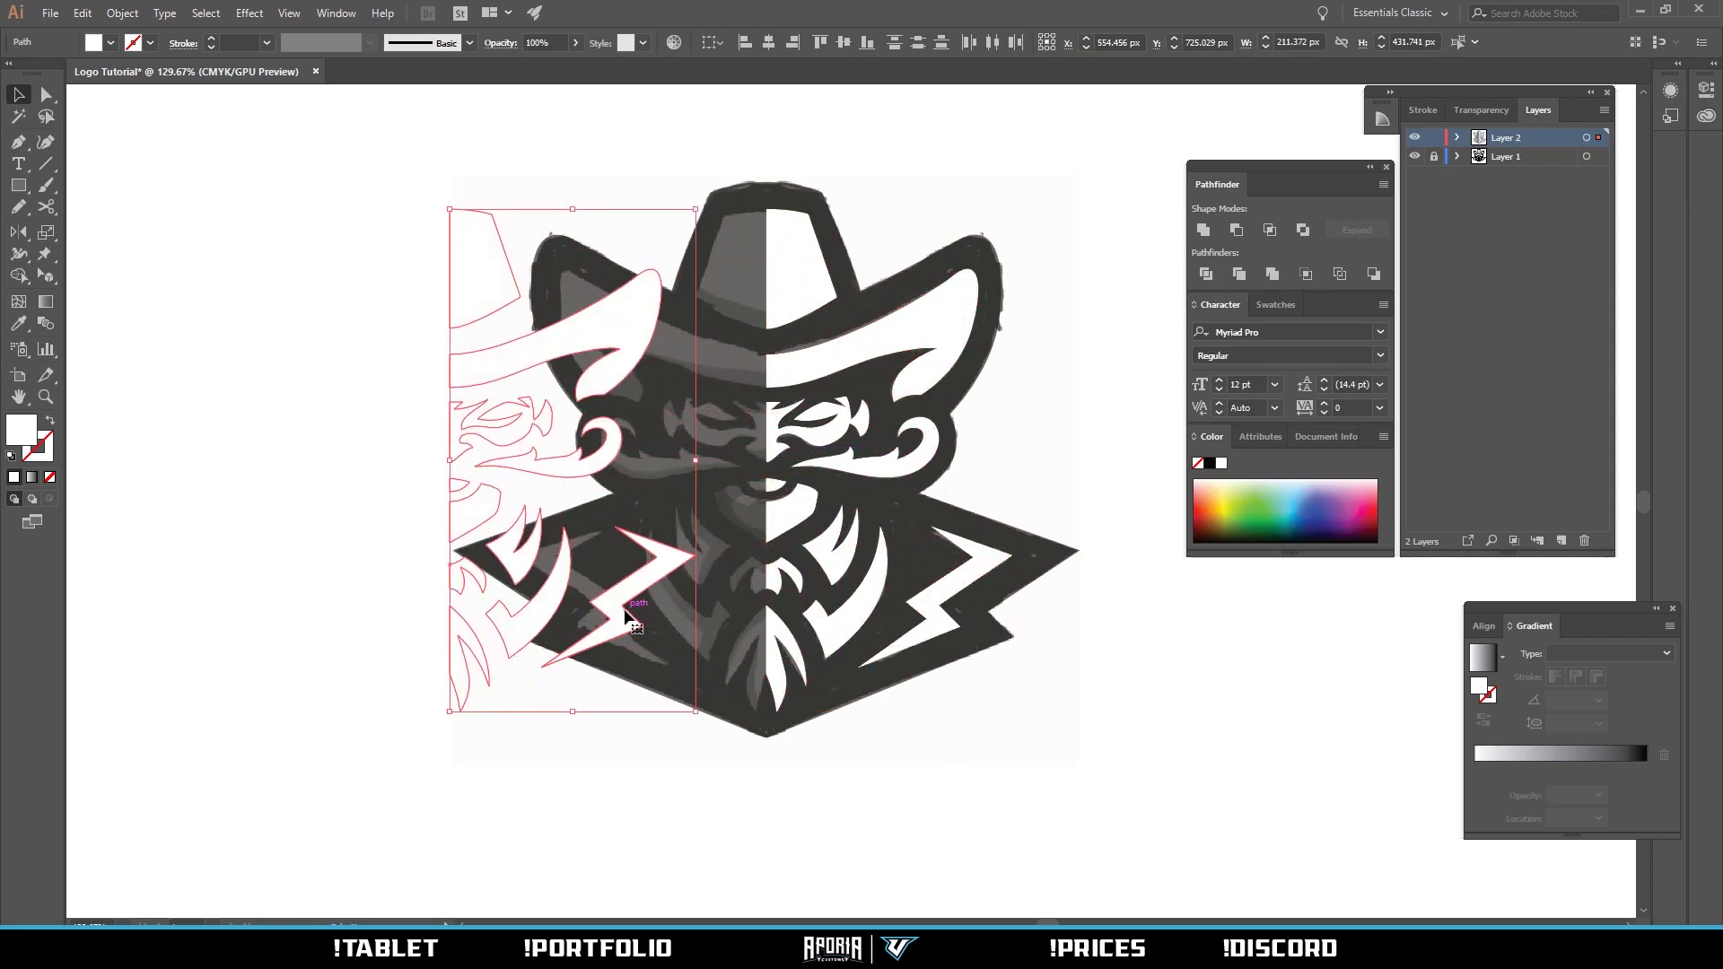
Reflect the copied white shapes across a vertical axis at 90°.
key("o")
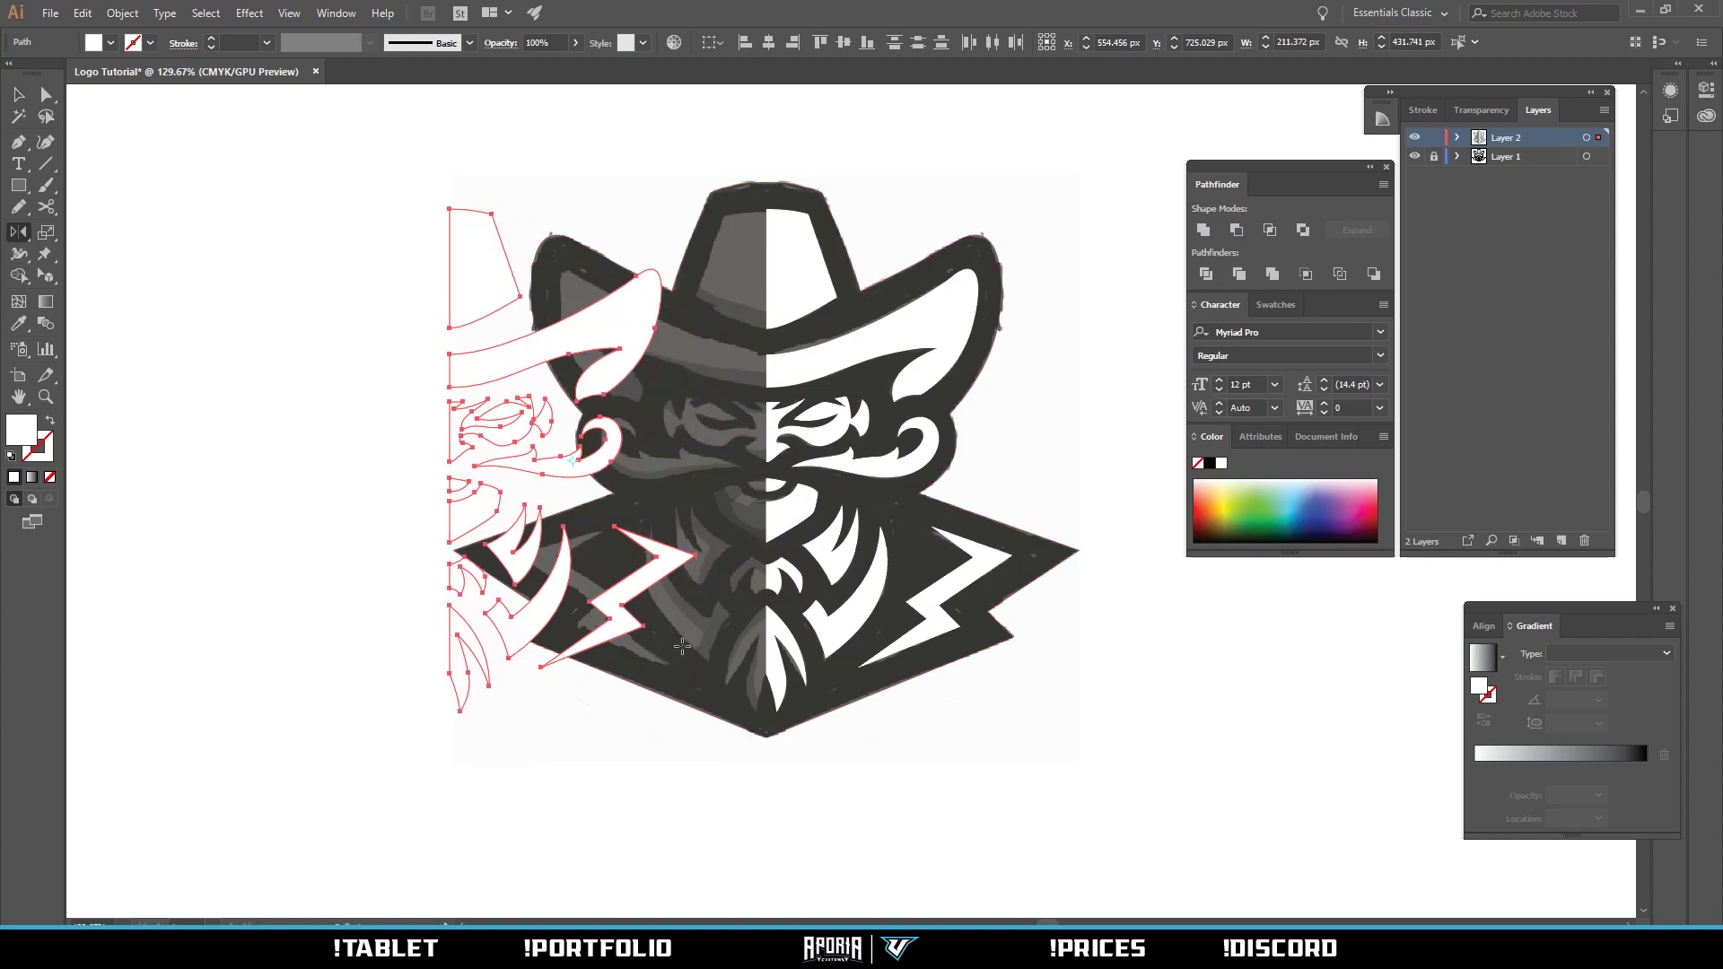
left_click_drag(688, 774, 653, 788)
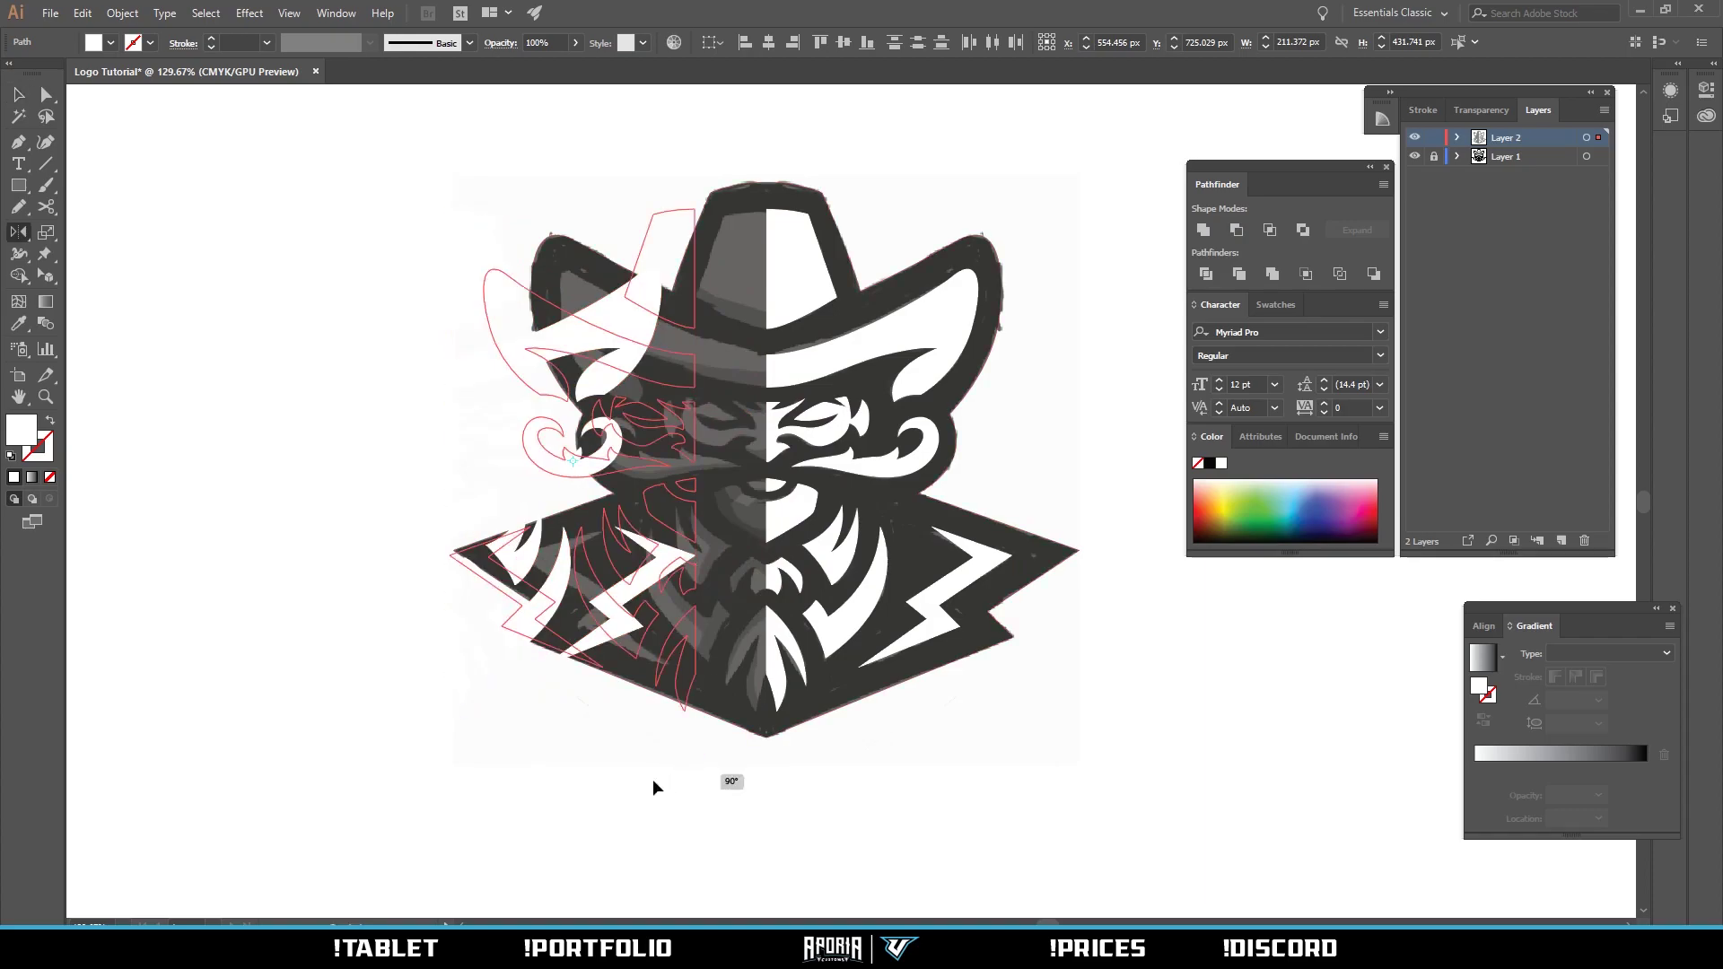
left_click_drag(358, 665, 357, 663)
Move the mirrored white shapes horizontally until their straight edges meet the right half at the centre line.
key("z")
left_click_drag(737, 431, 835, 419)
key("v")
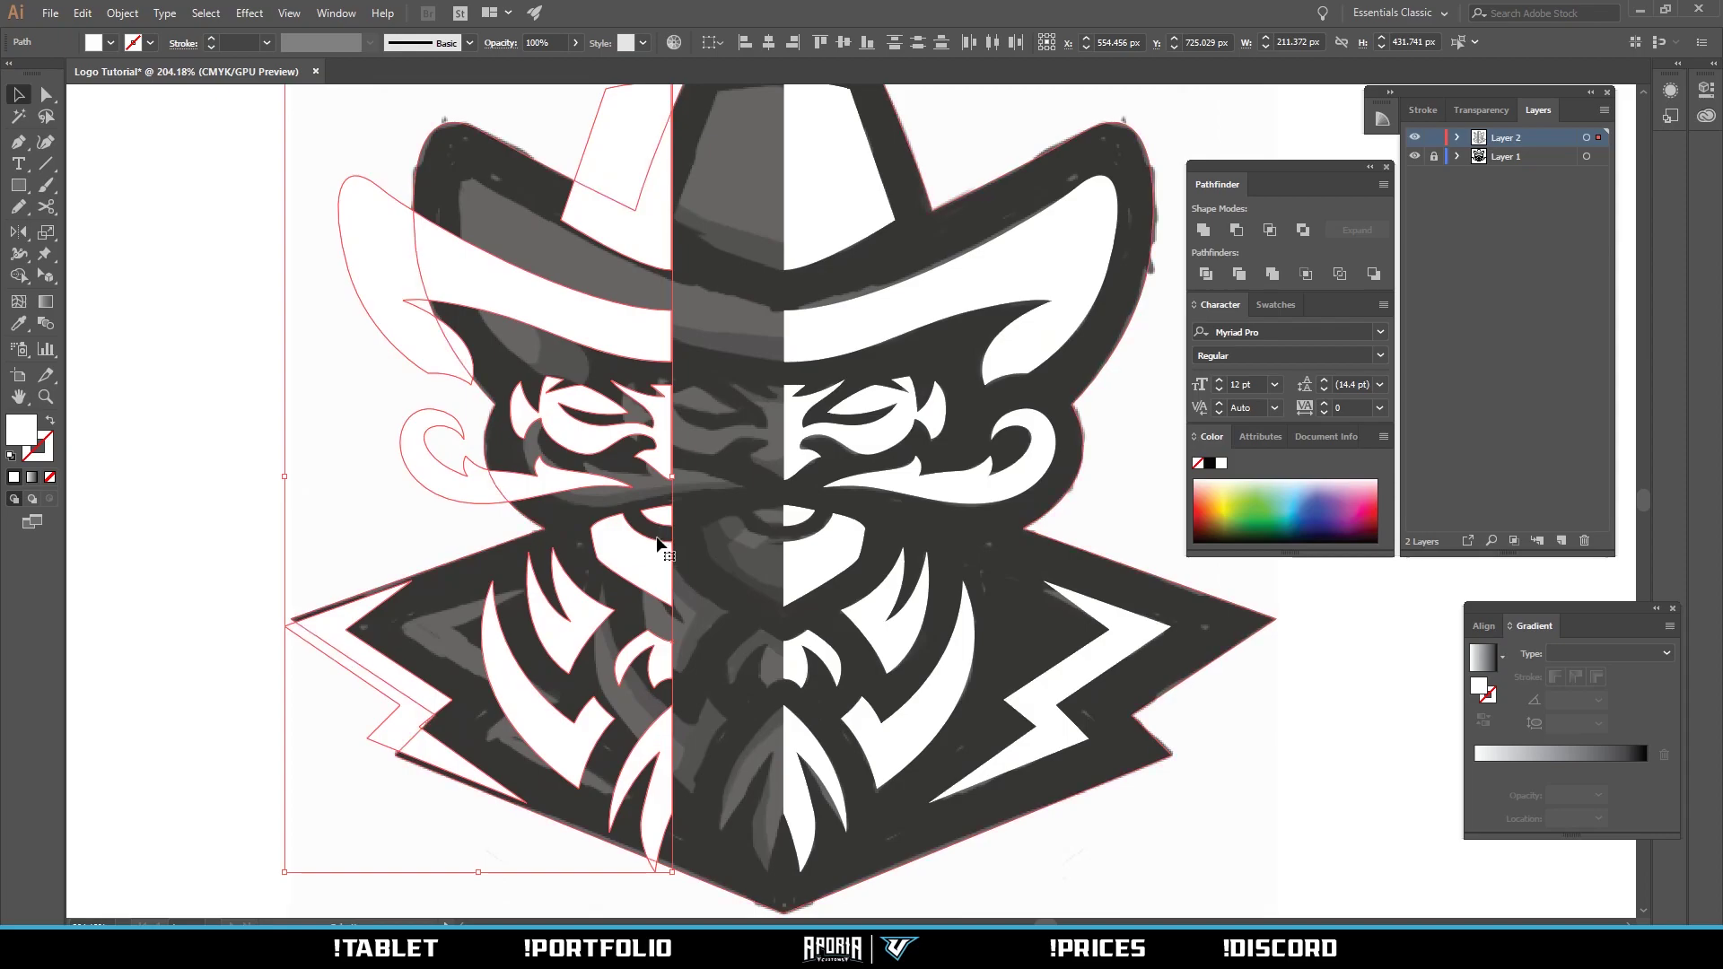
left_click_drag(653, 548, 866, 549)
key("z")
key("v")
left_click_drag(628, 589, 693, 585)
key("z")
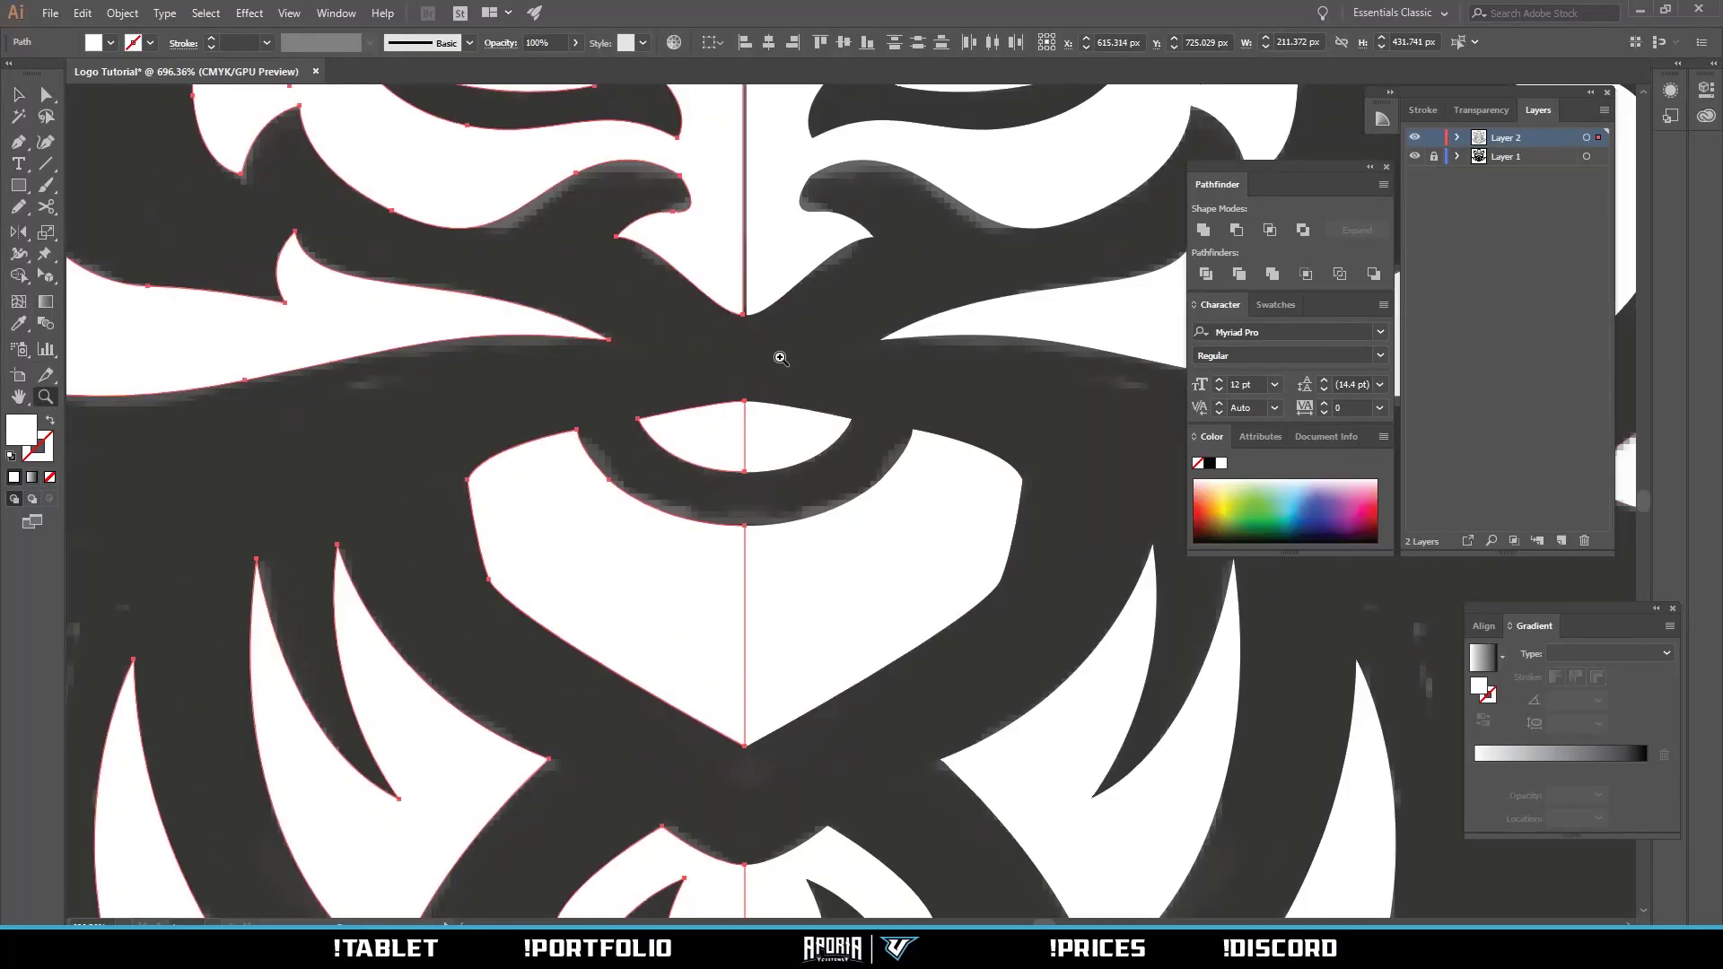
key("v")
left_click(781, 358)
Shift the right half of the white nose and eye shape sideways to close the thin gap at the centre line.
key("z")
left_click_drag(756, 282, 961, 239)
key("v")
left_click_drag(728, 359, 831, 343)
key("z")
key("a")
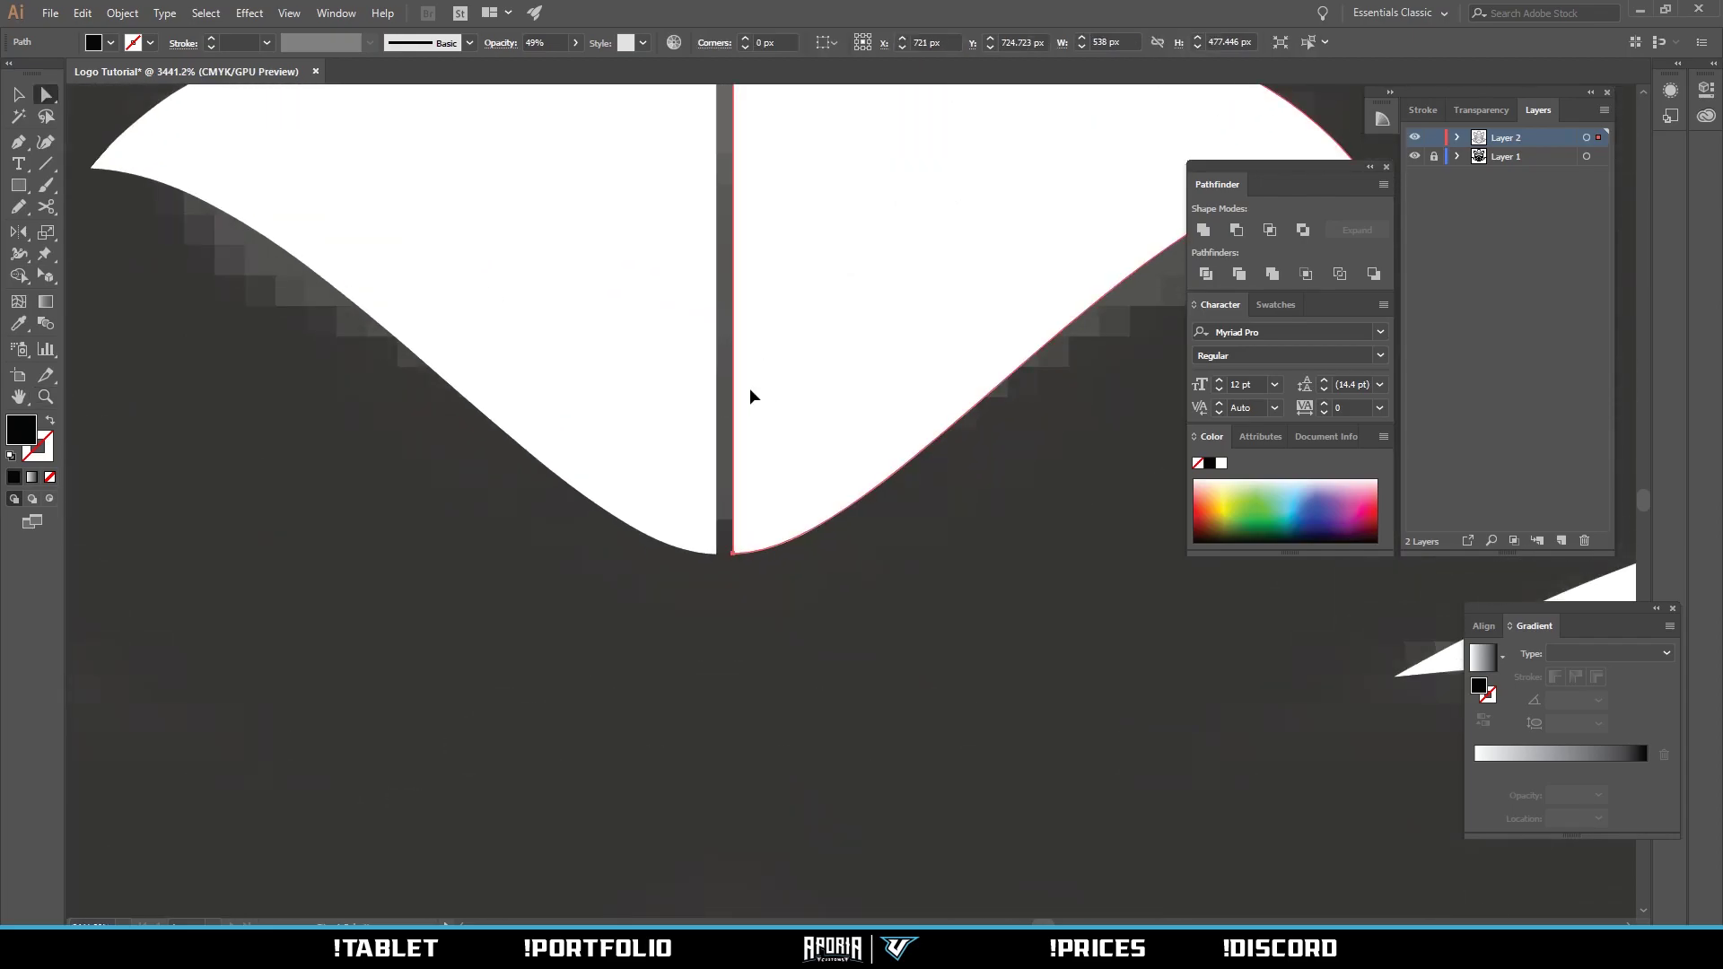
left_click_drag(750, 389, 734, 391)
key("z")
left_click_drag(743, 389, 483, 437)
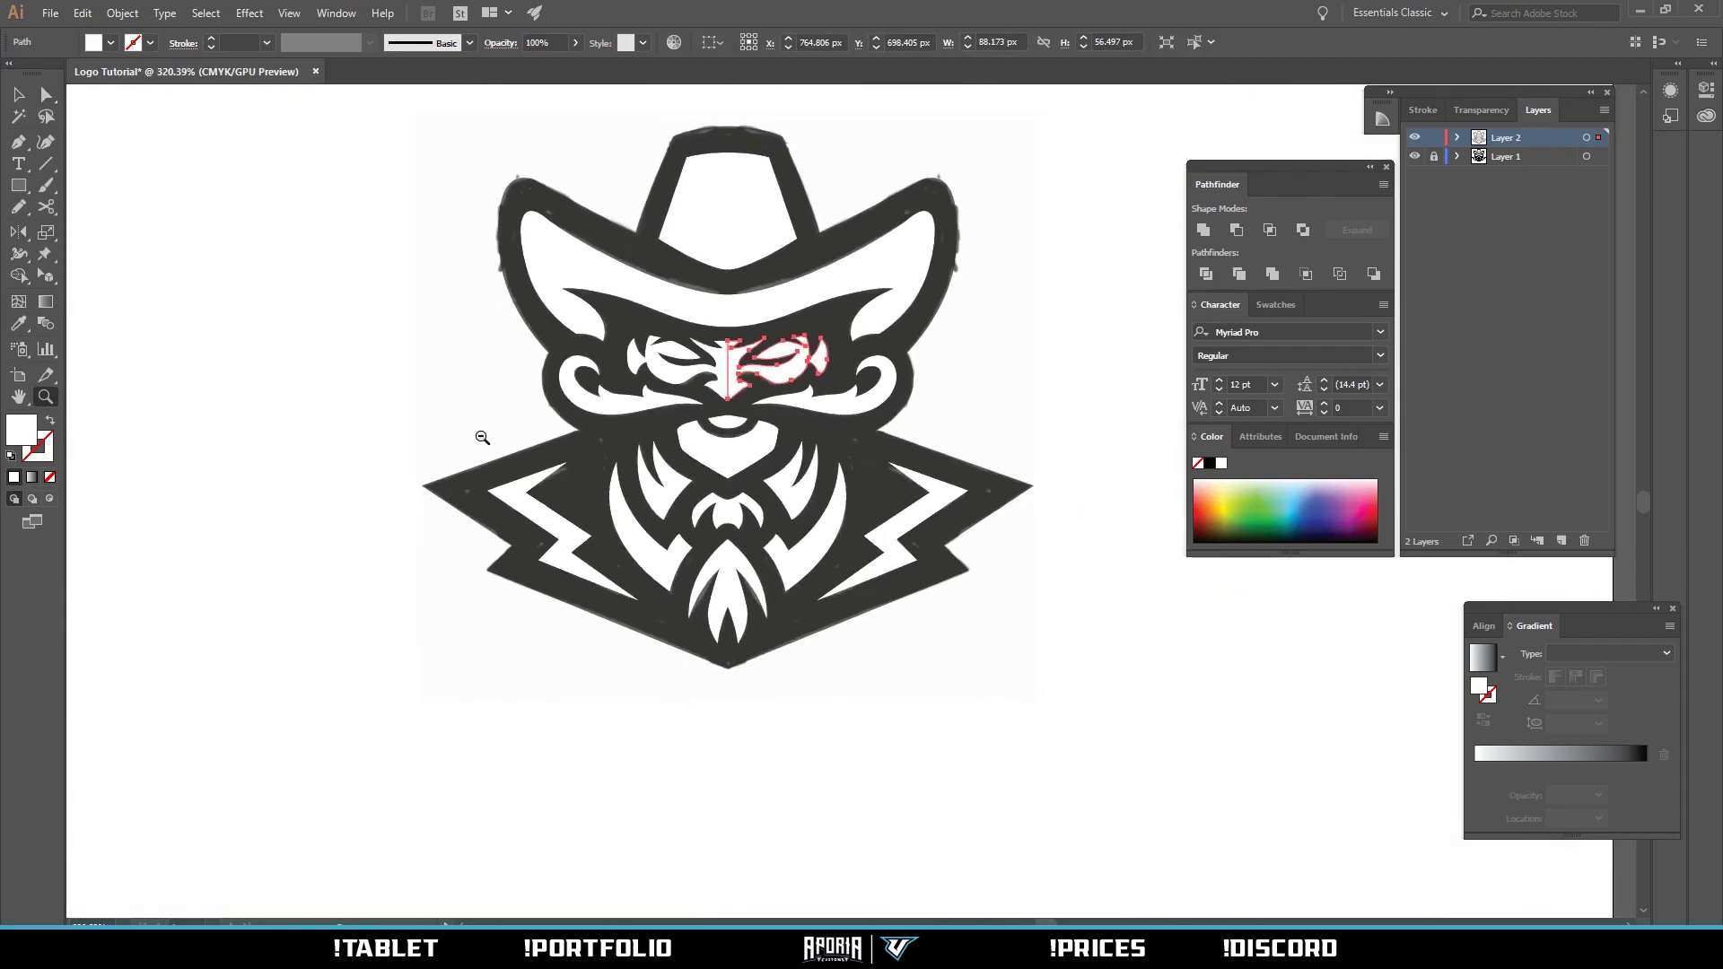
Inspect the centre seam between the two halves around the brow and hat brim for gaps.
key("a")
left_click(1013, 381)
key("z")
left_click_drag(718, 352, 943, 369)
left_click_drag(773, 220, 897, 235)
key("a")
left_click(790, 462)
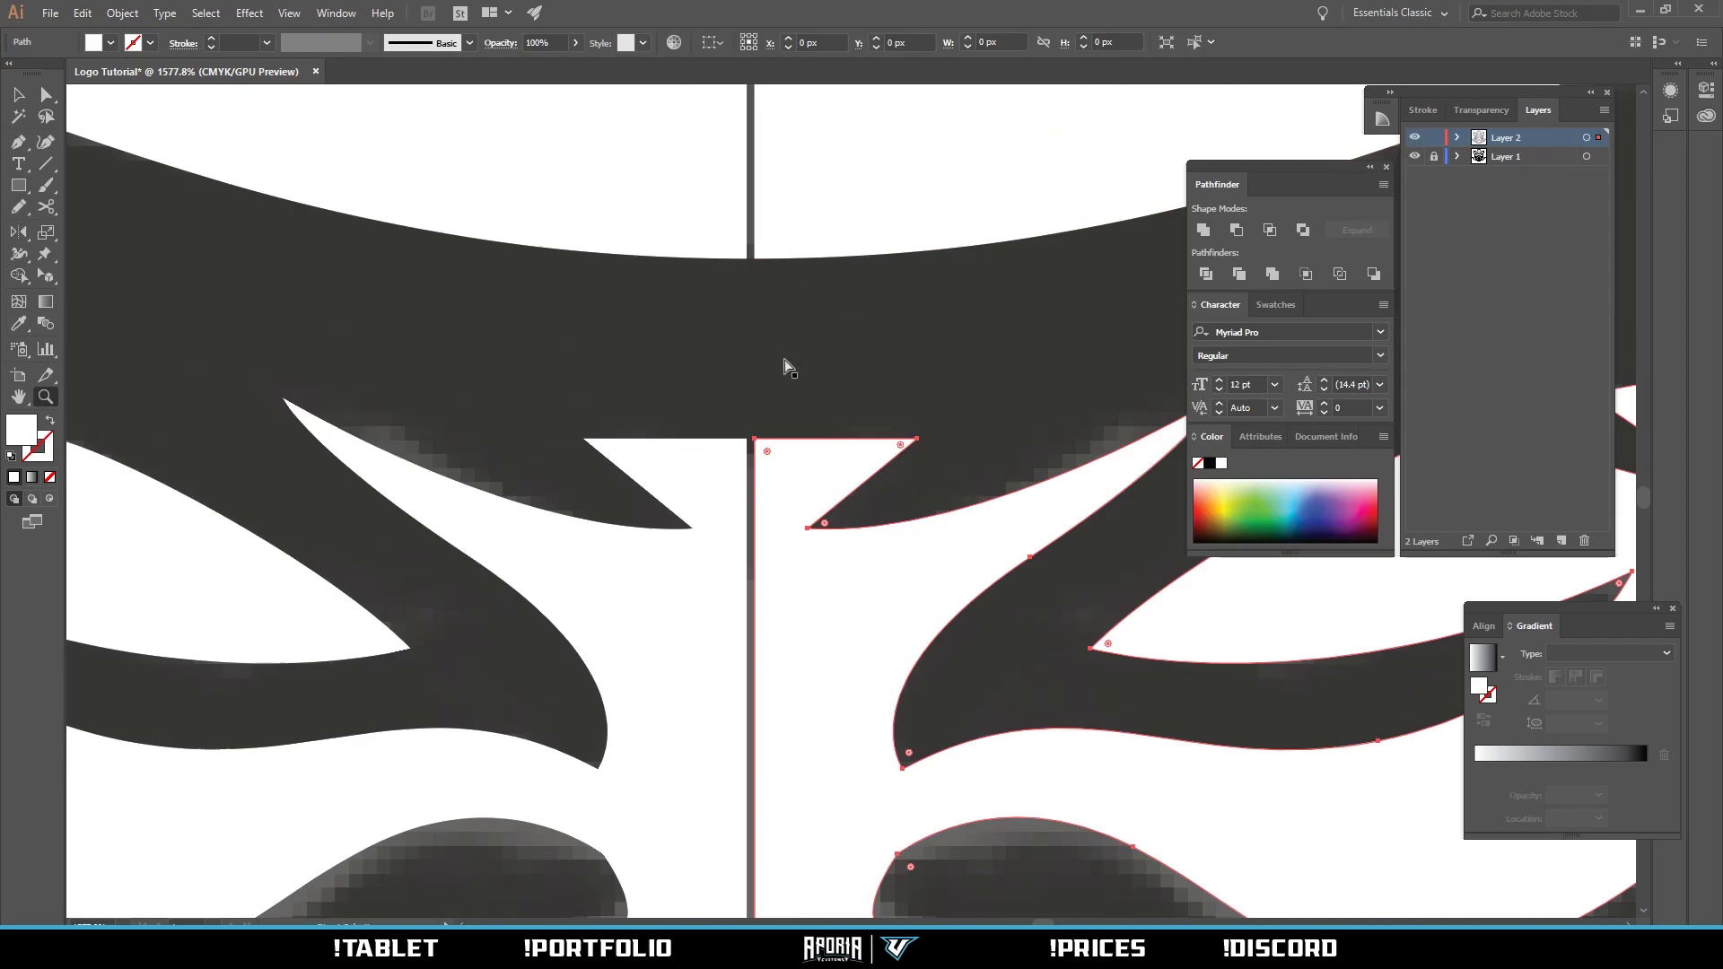
key("z")
left_click_drag(795, 539, 592, 530)
Select the left and right white hat brim shapes and unite them into one shape.
key("a")
left_click(884, 292)
left_click(755, 449)
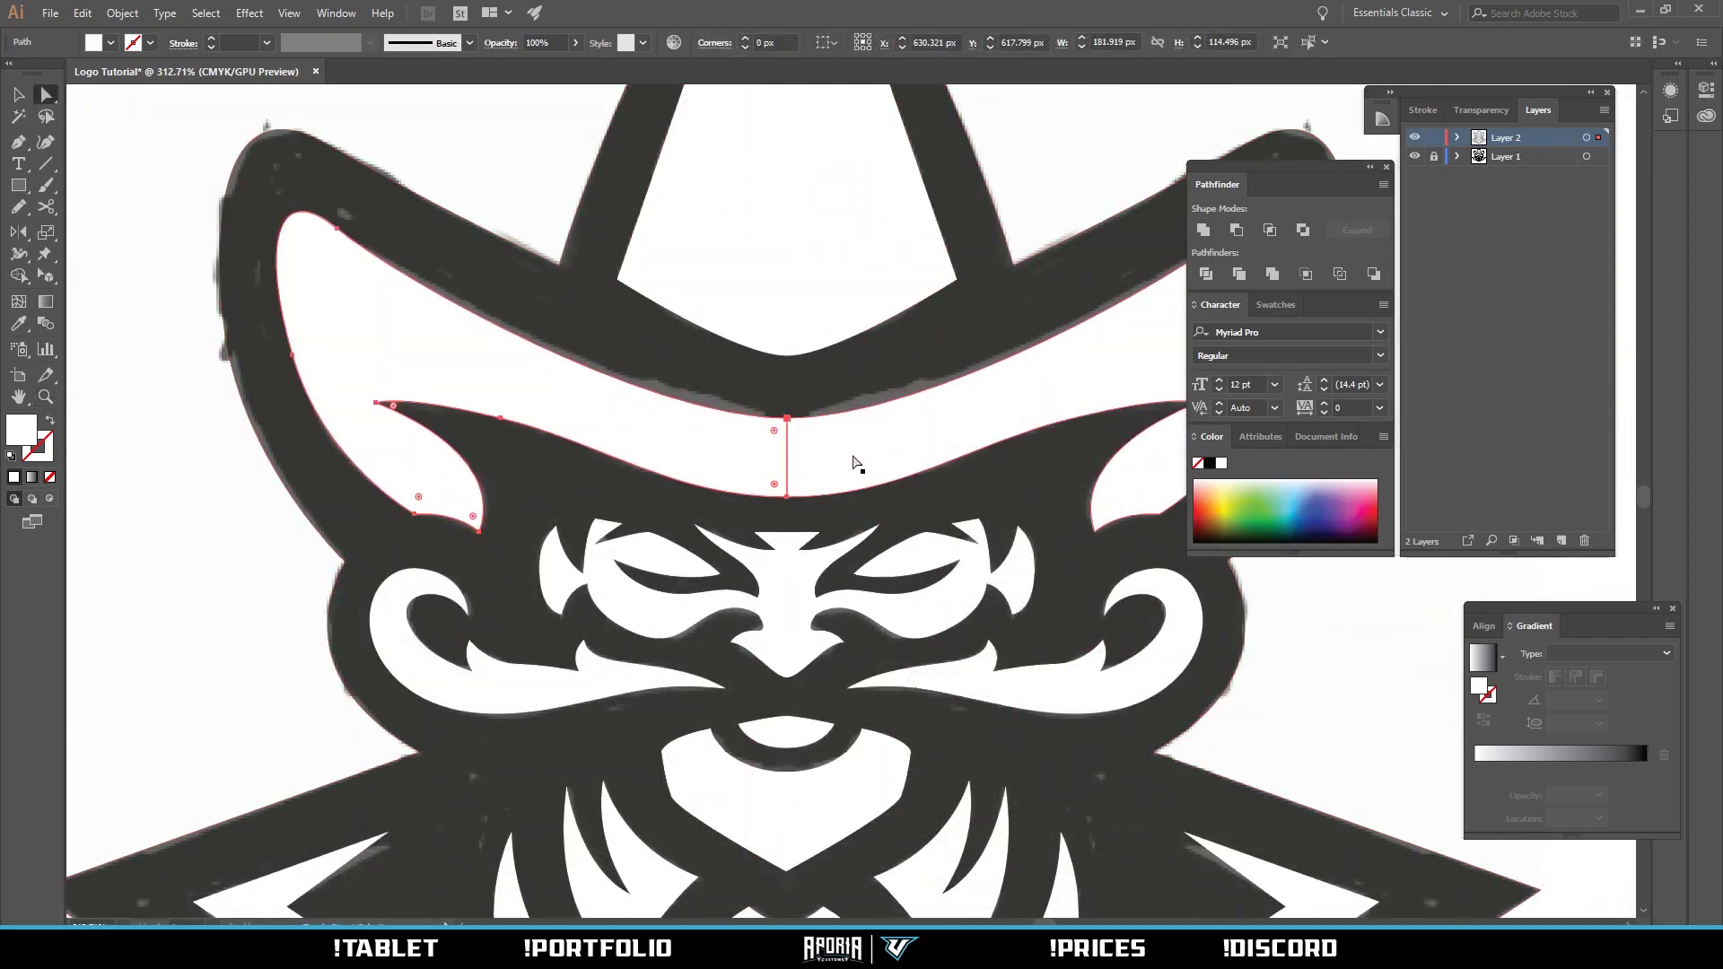
left_click(853, 465, "shift")
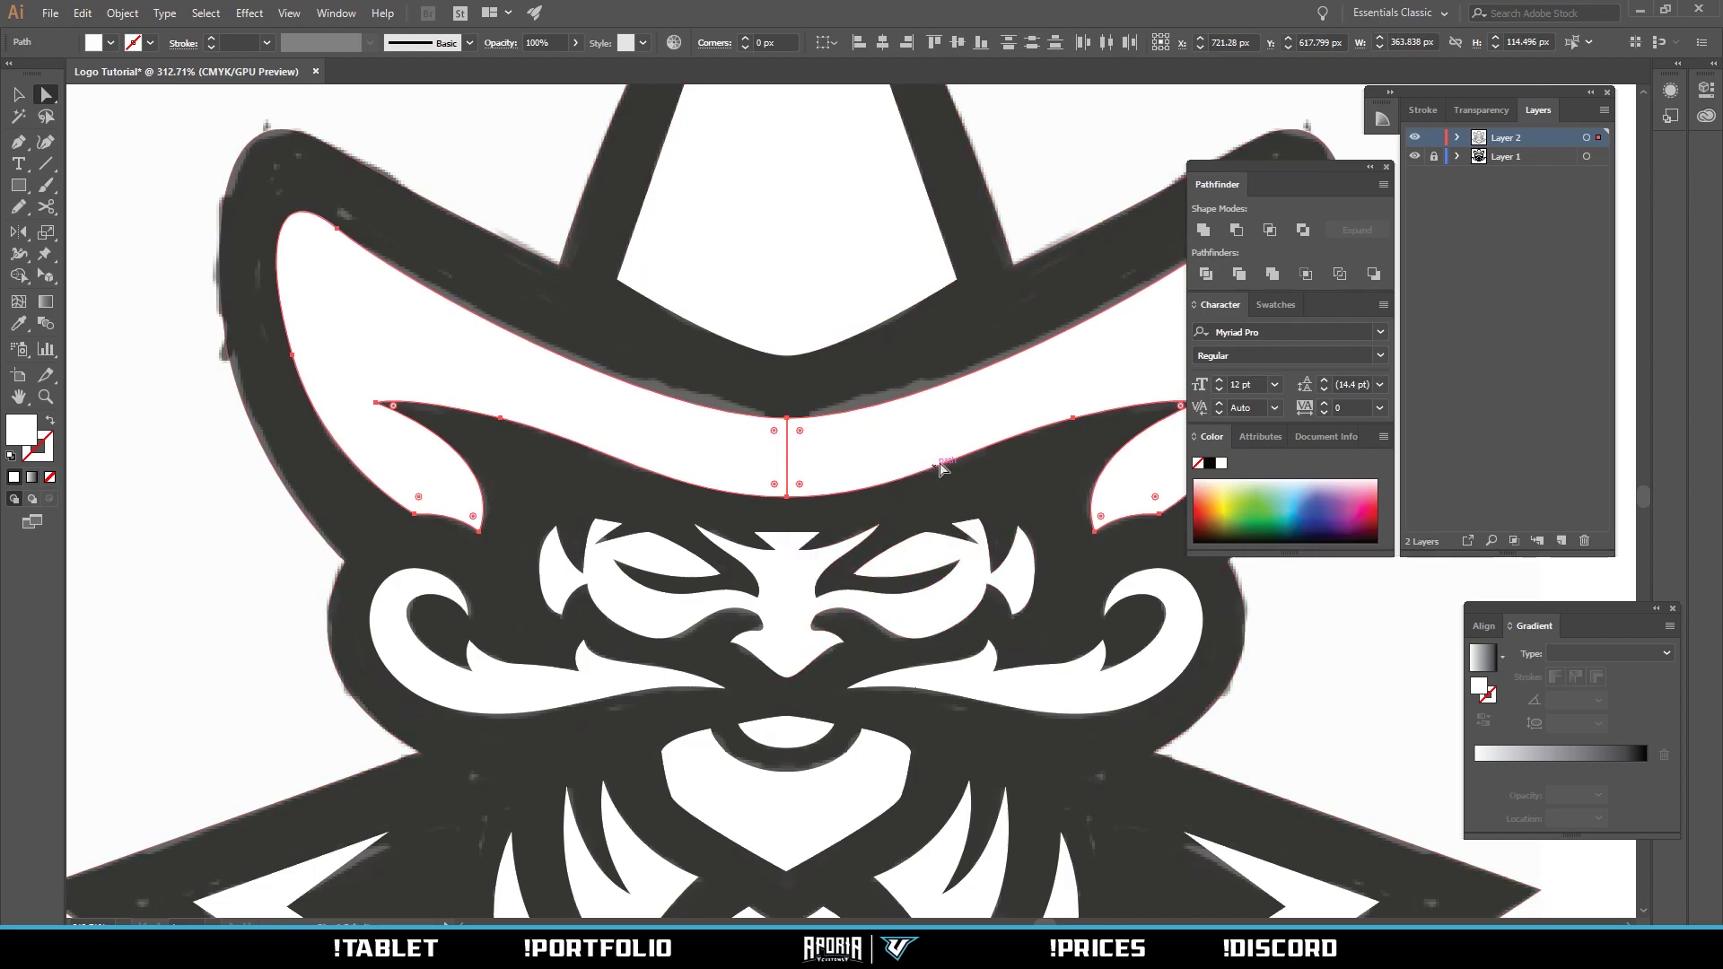
left_click(1203, 230)
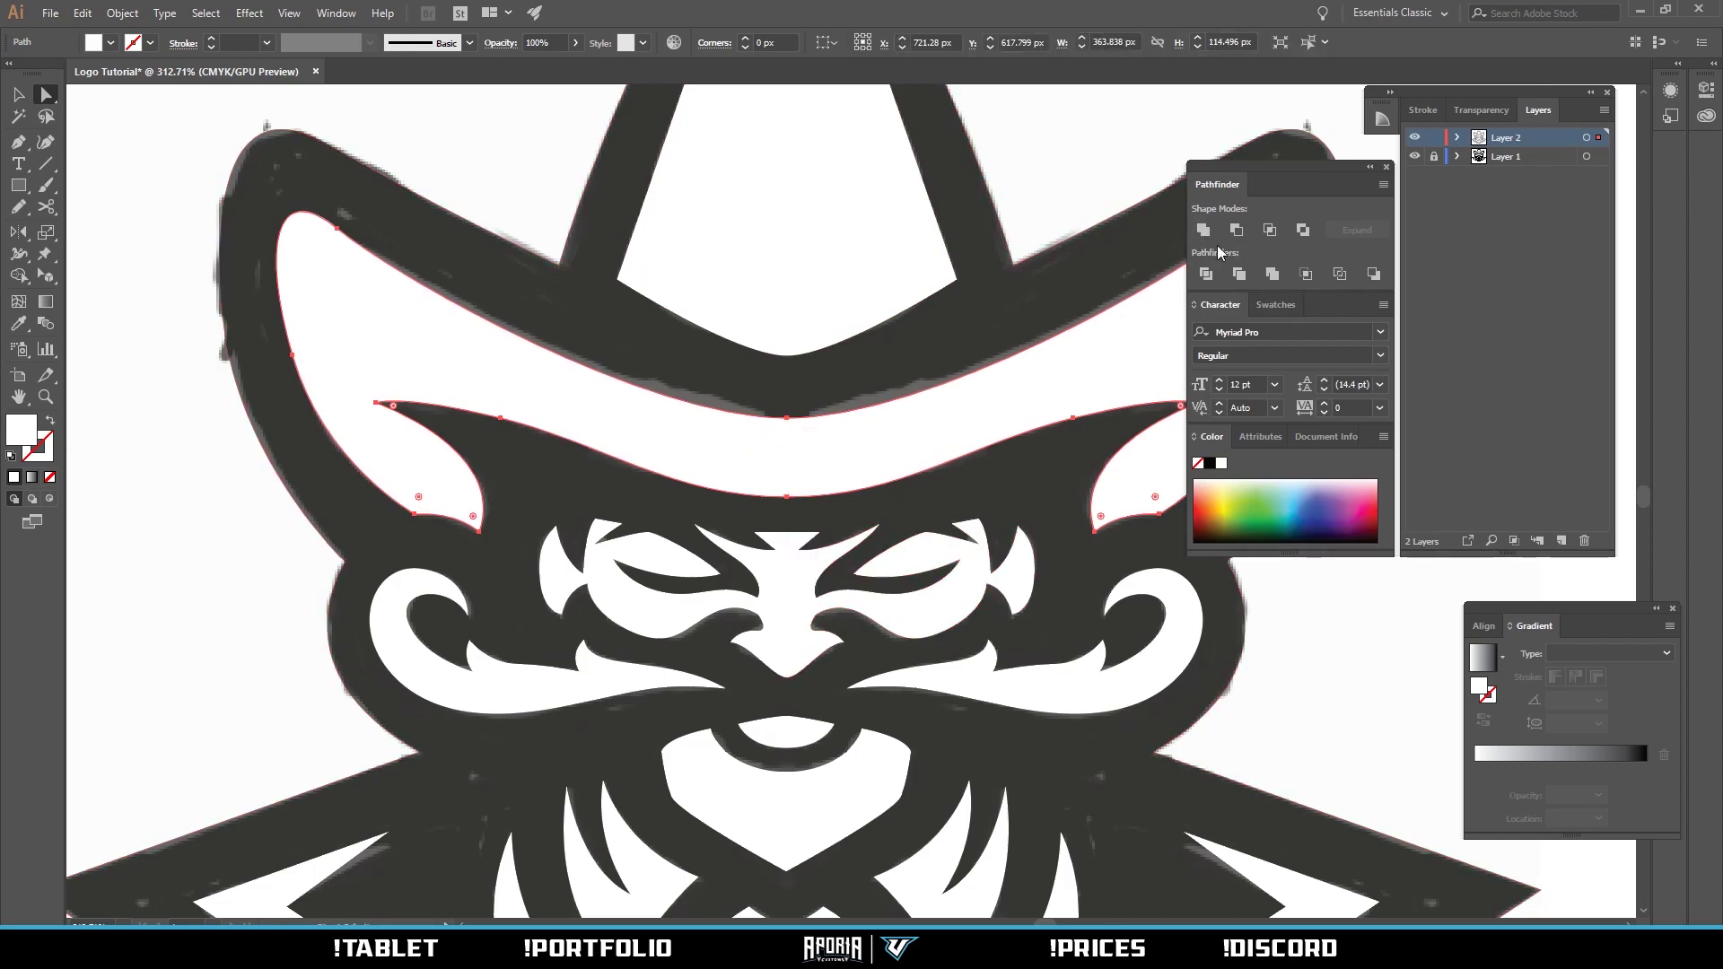
left_click_drag(777, 366, 628, 376)
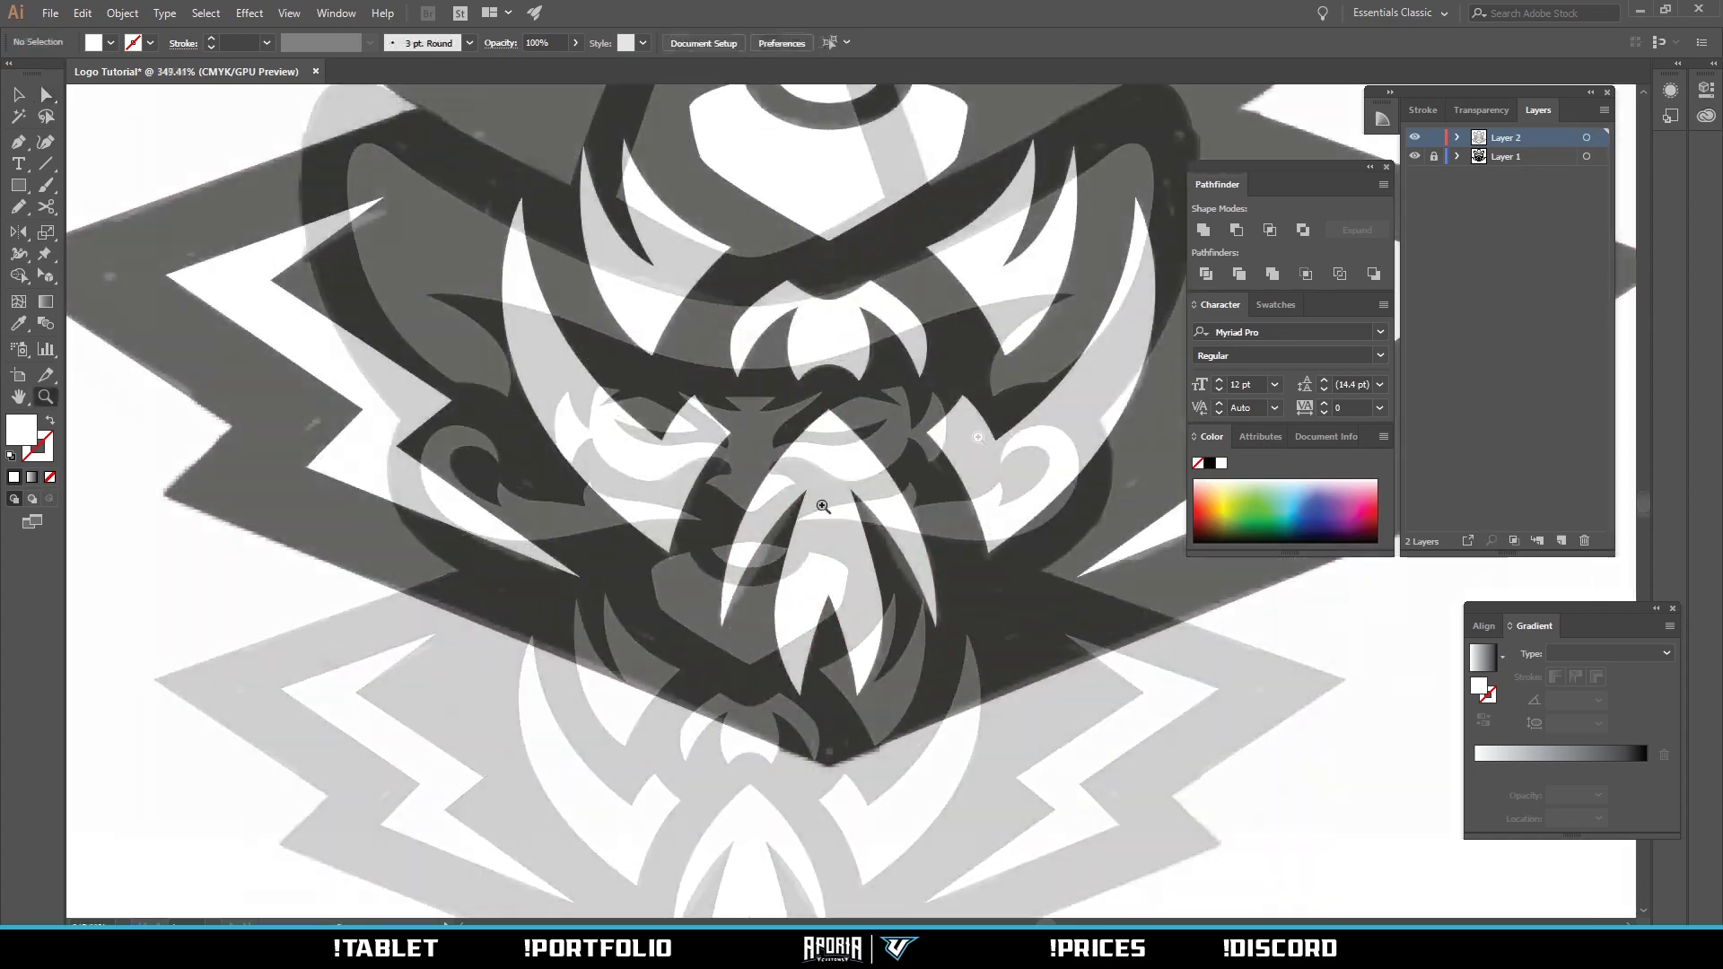
key("ctrl+0")
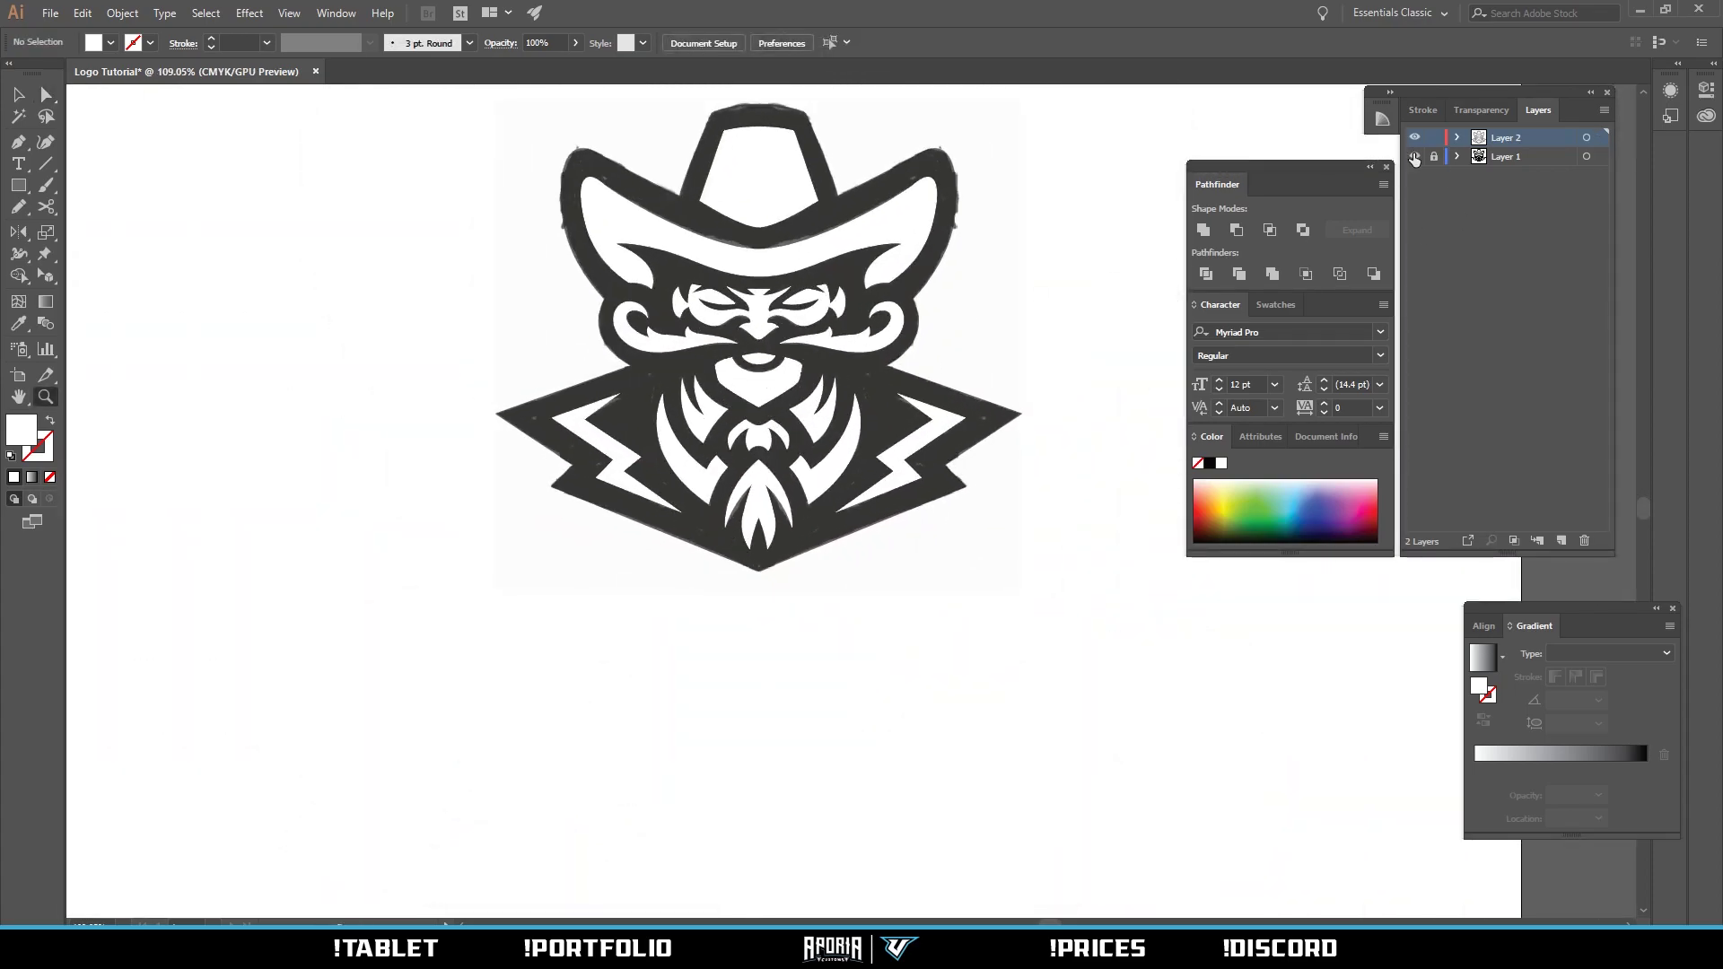
Hide the sketch on Layer 1 and compare the traced vector logo with and without it.
left_click(1414, 157)
left_click(1414, 157)
left_click(1414, 157)
left_click_drag(998, 363, 738, 415)
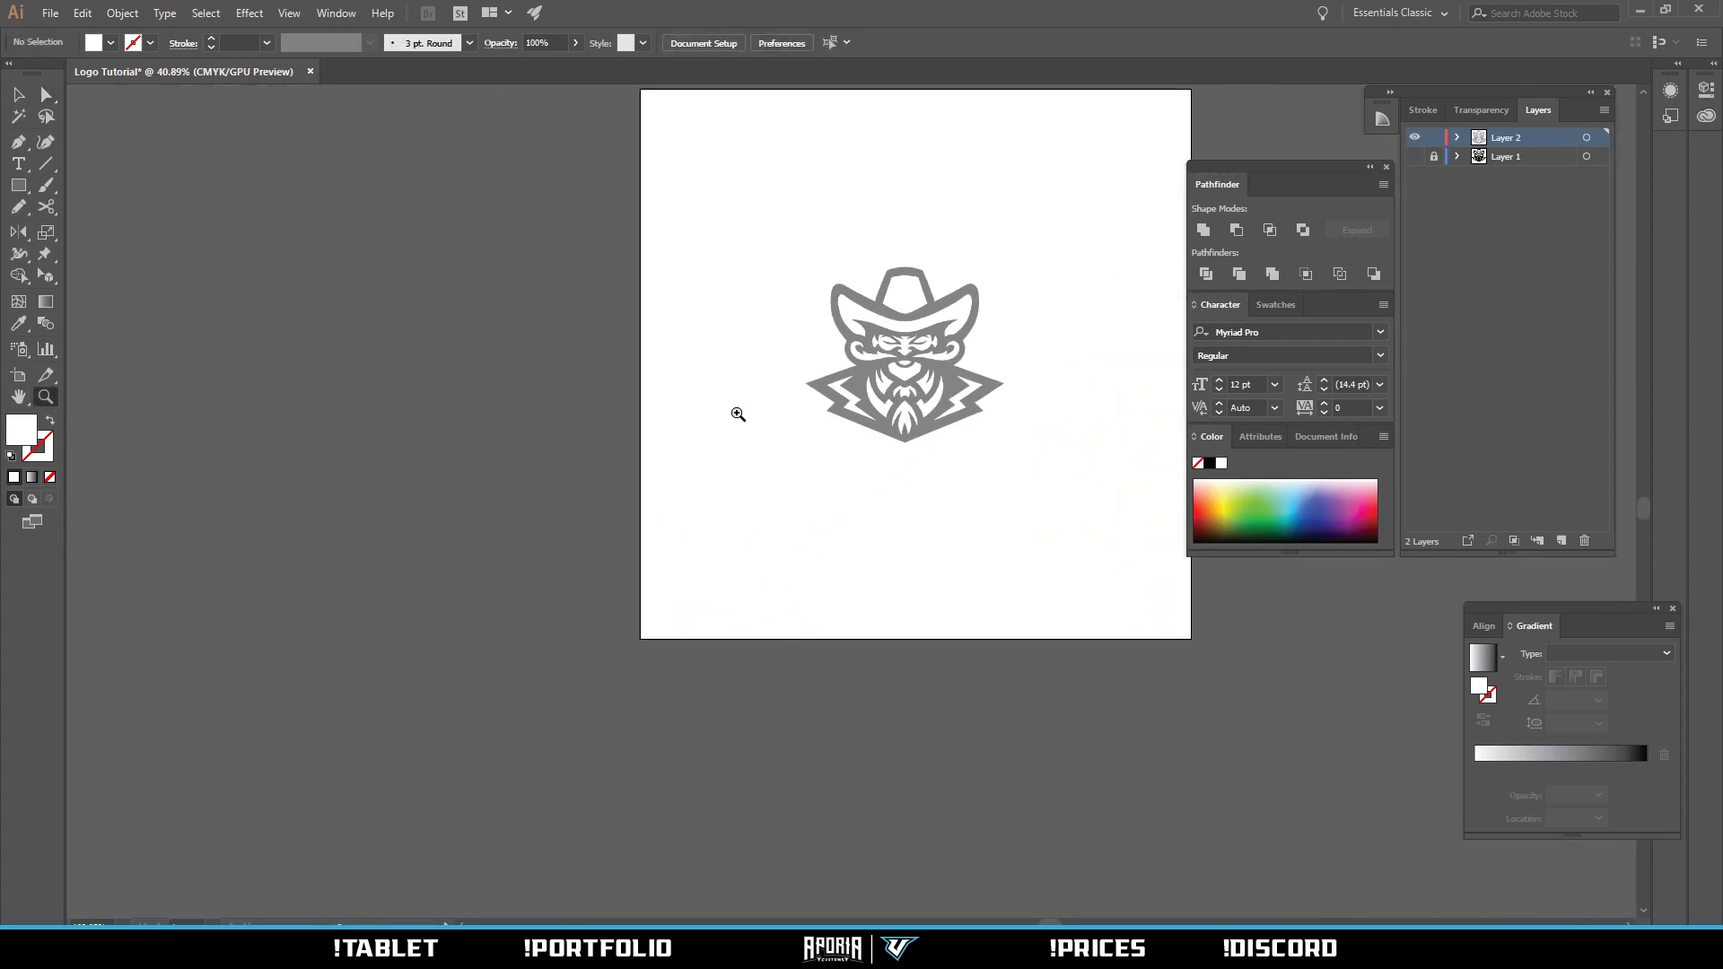
left_click_drag(984, 311, 1099, 341)
left_click_drag(771, 383, 654, 423)
left_click_drag(830, 440, 718, 462)
left_click_drag(729, 462, 1080, 420)
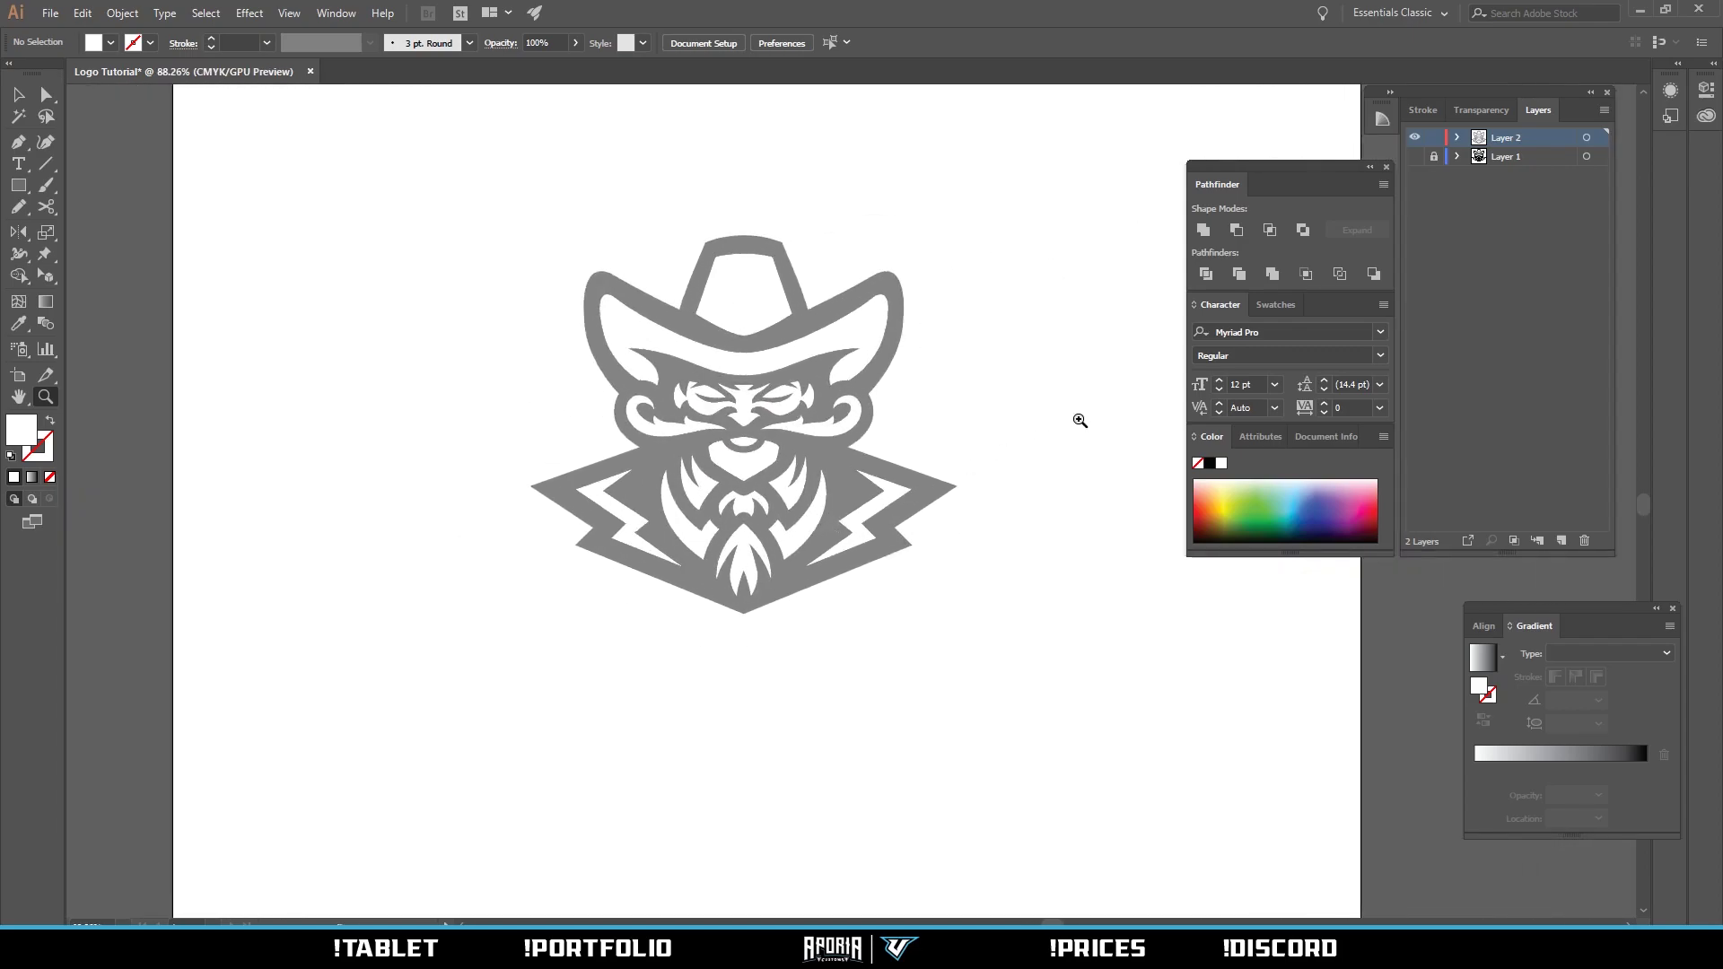
left_click(1411, 158)
left_click(1413, 158)
left_click_drag(770, 425, 893, 398)
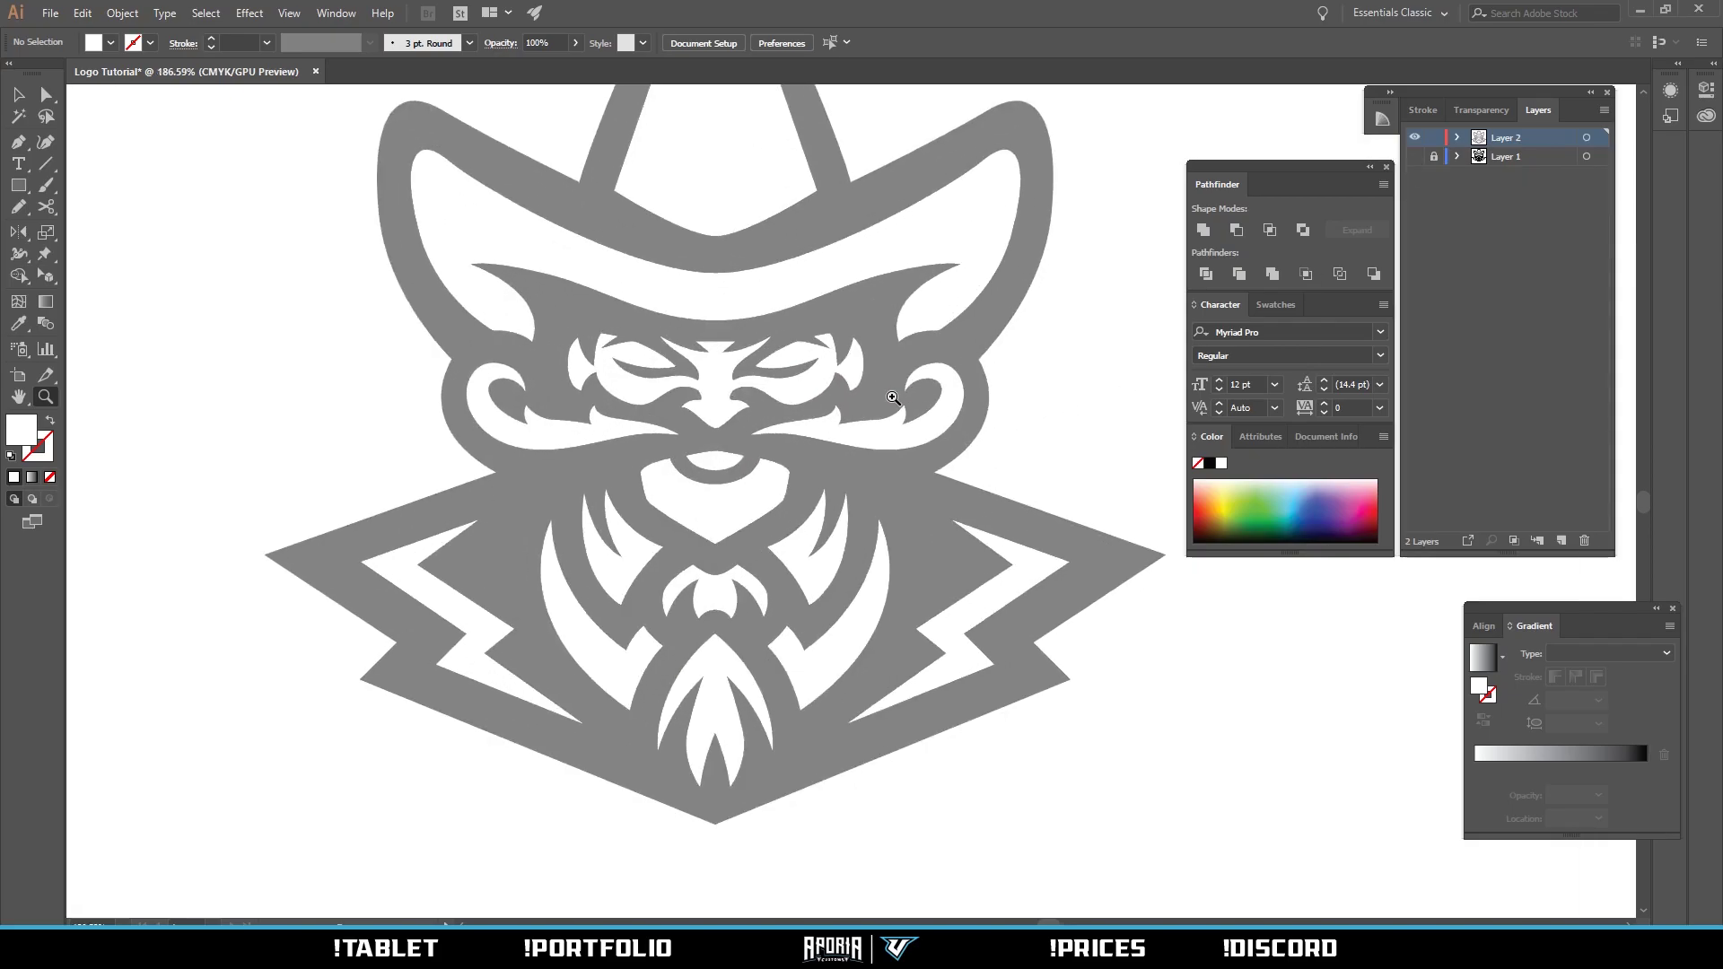
Raise the opacity of the black silhouette shape to 100% and deselect it.
key("a")
left_click(865, 489)
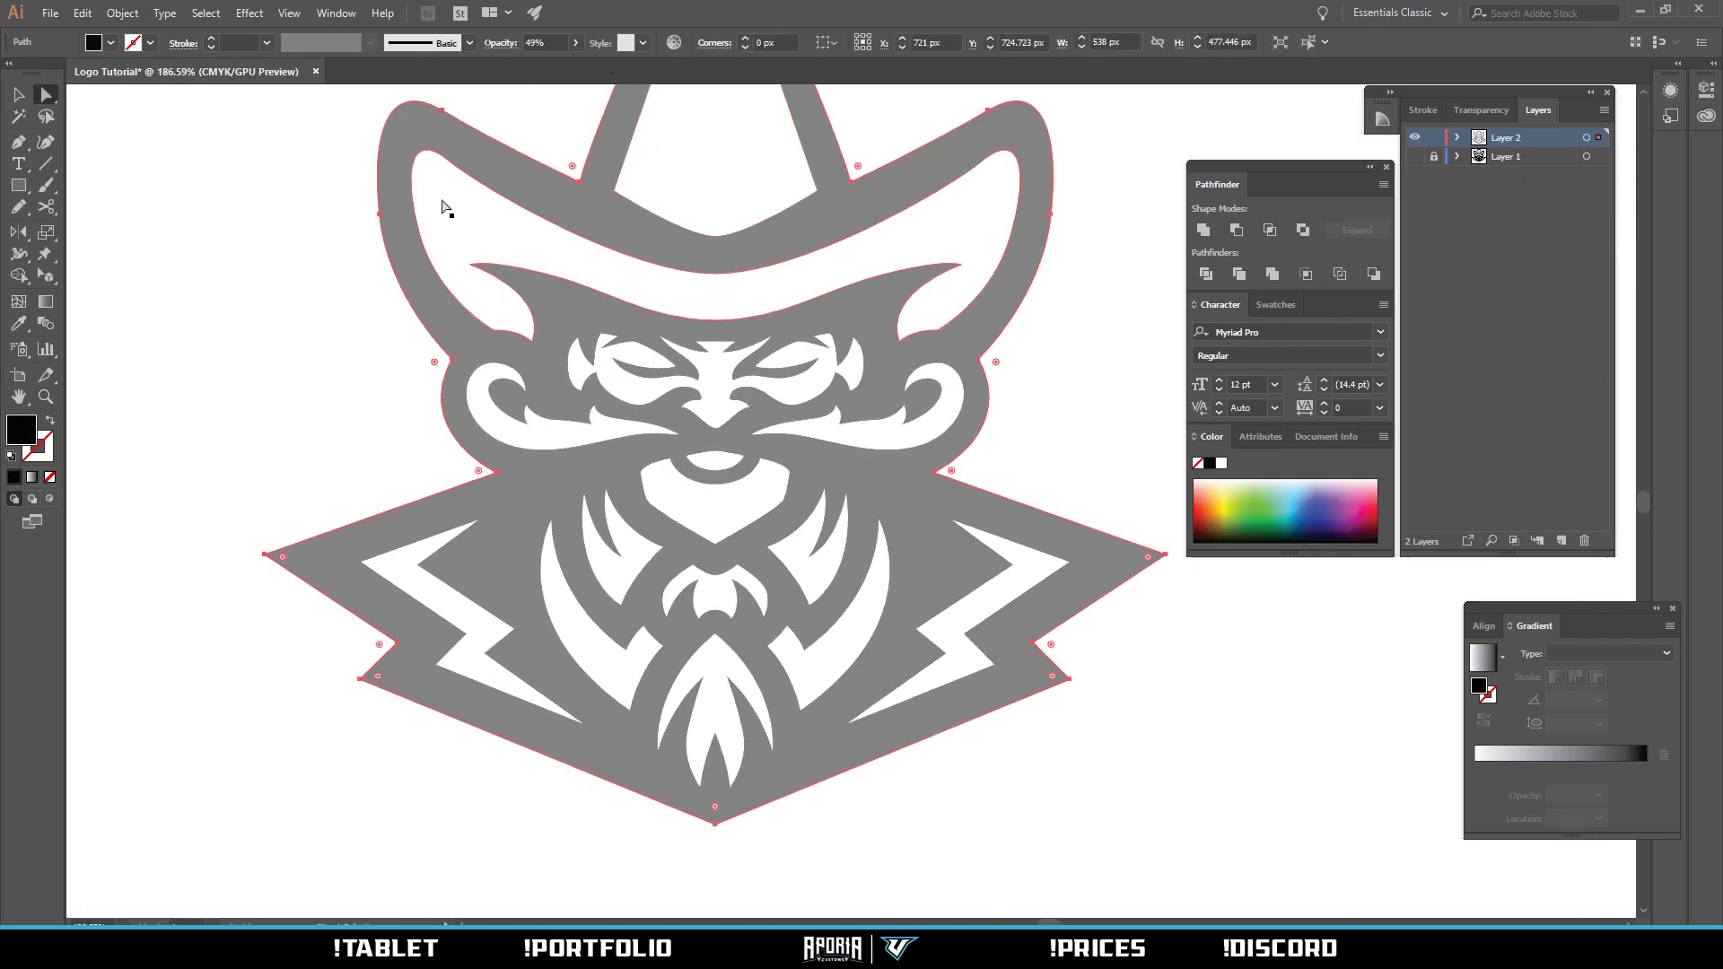
left_click(576, 43)
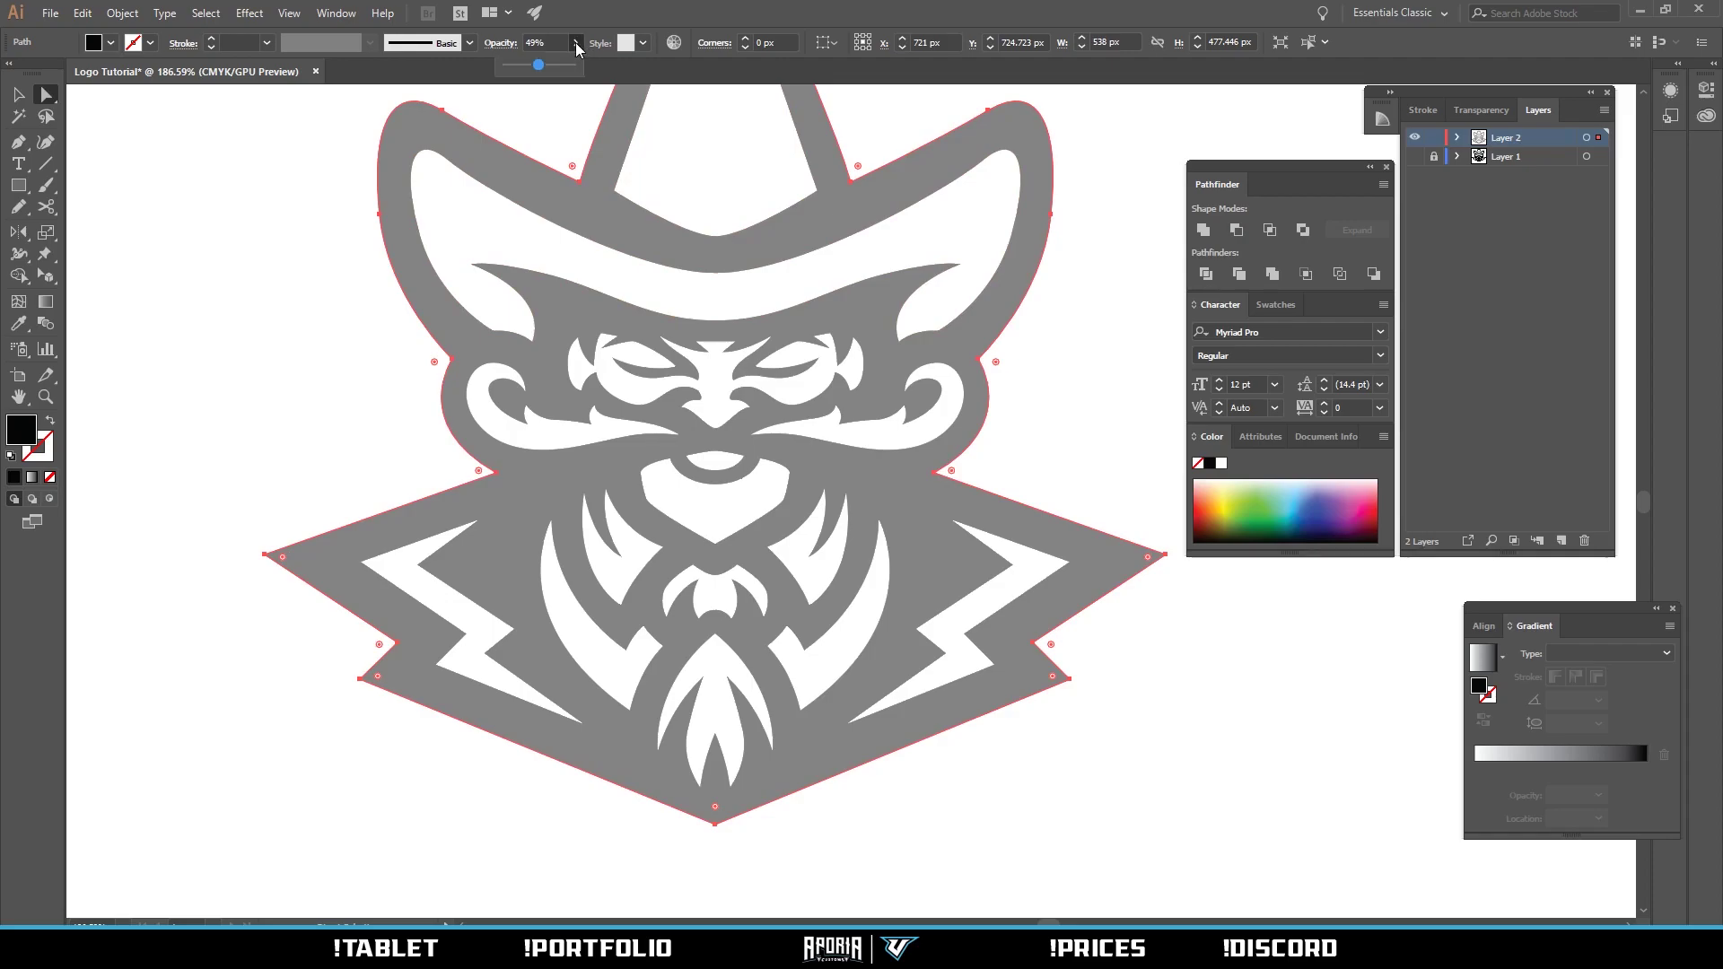
left_click_drag(535, 76, 691, 65)
left_click(1144, 287)
Examine the solid black-and-white logo as a whole and up close around the hat and face.
key("z")
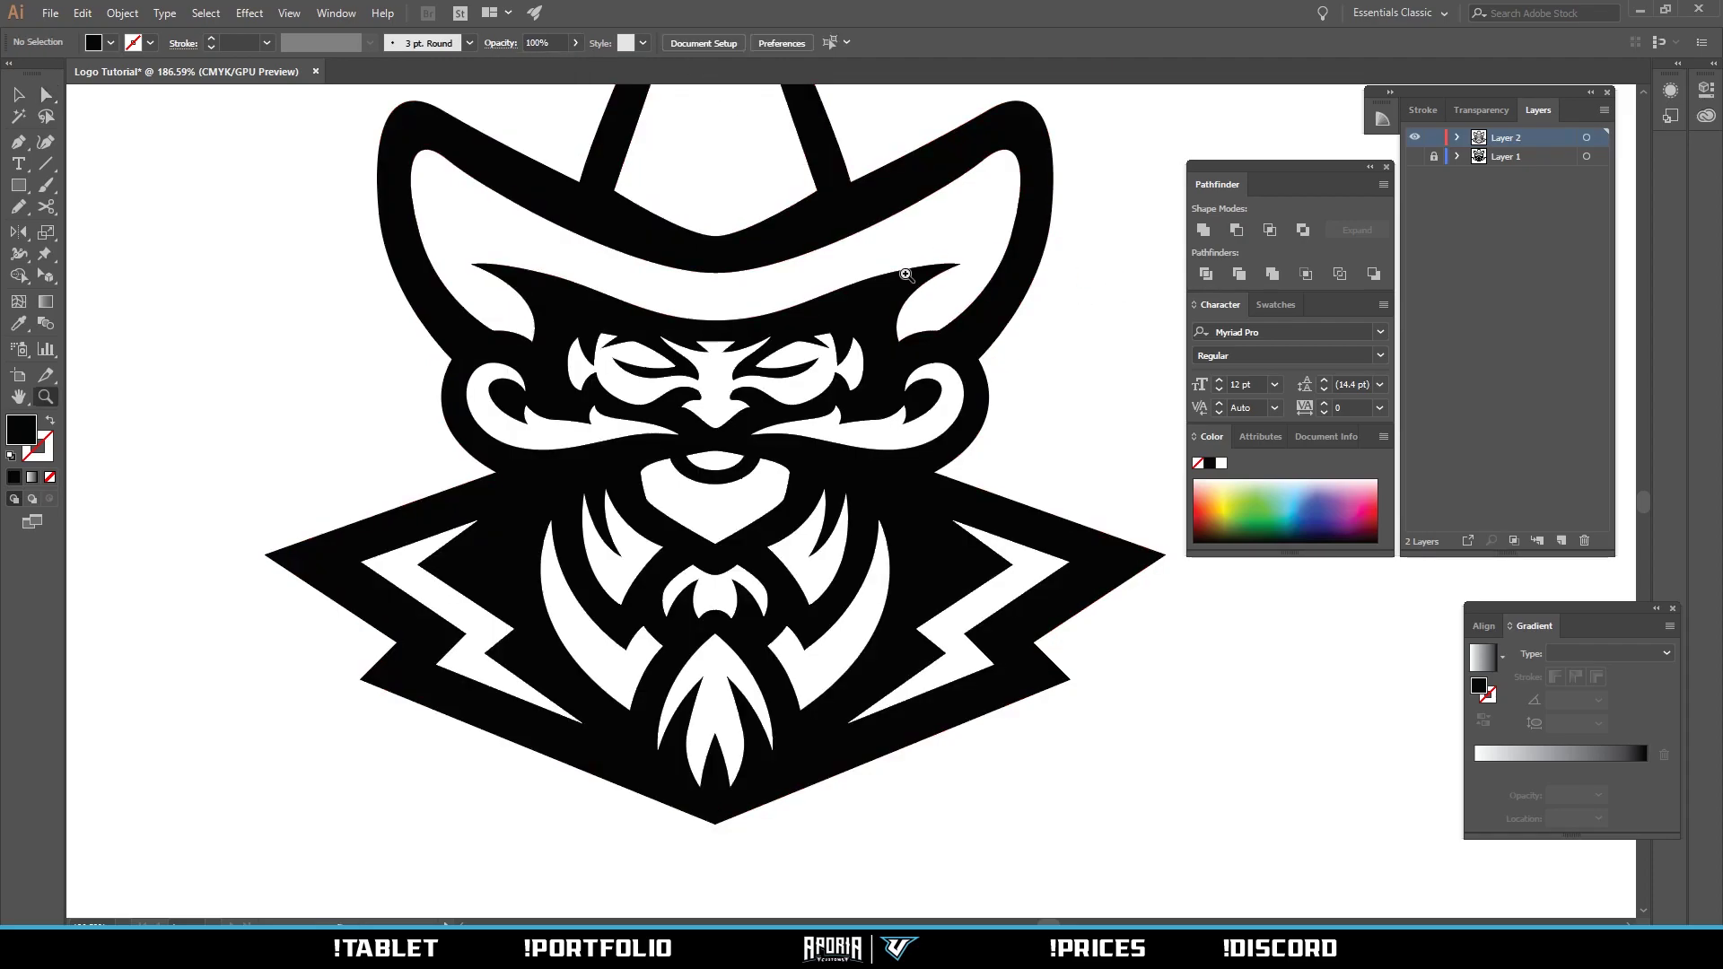
left_click_drag(904, 269, 723, 291)
left_click_drag(851, 177, 1052, 175)
left_click_drag(875, 279, 588, 368)
scroll(903, 382, "up", 5)
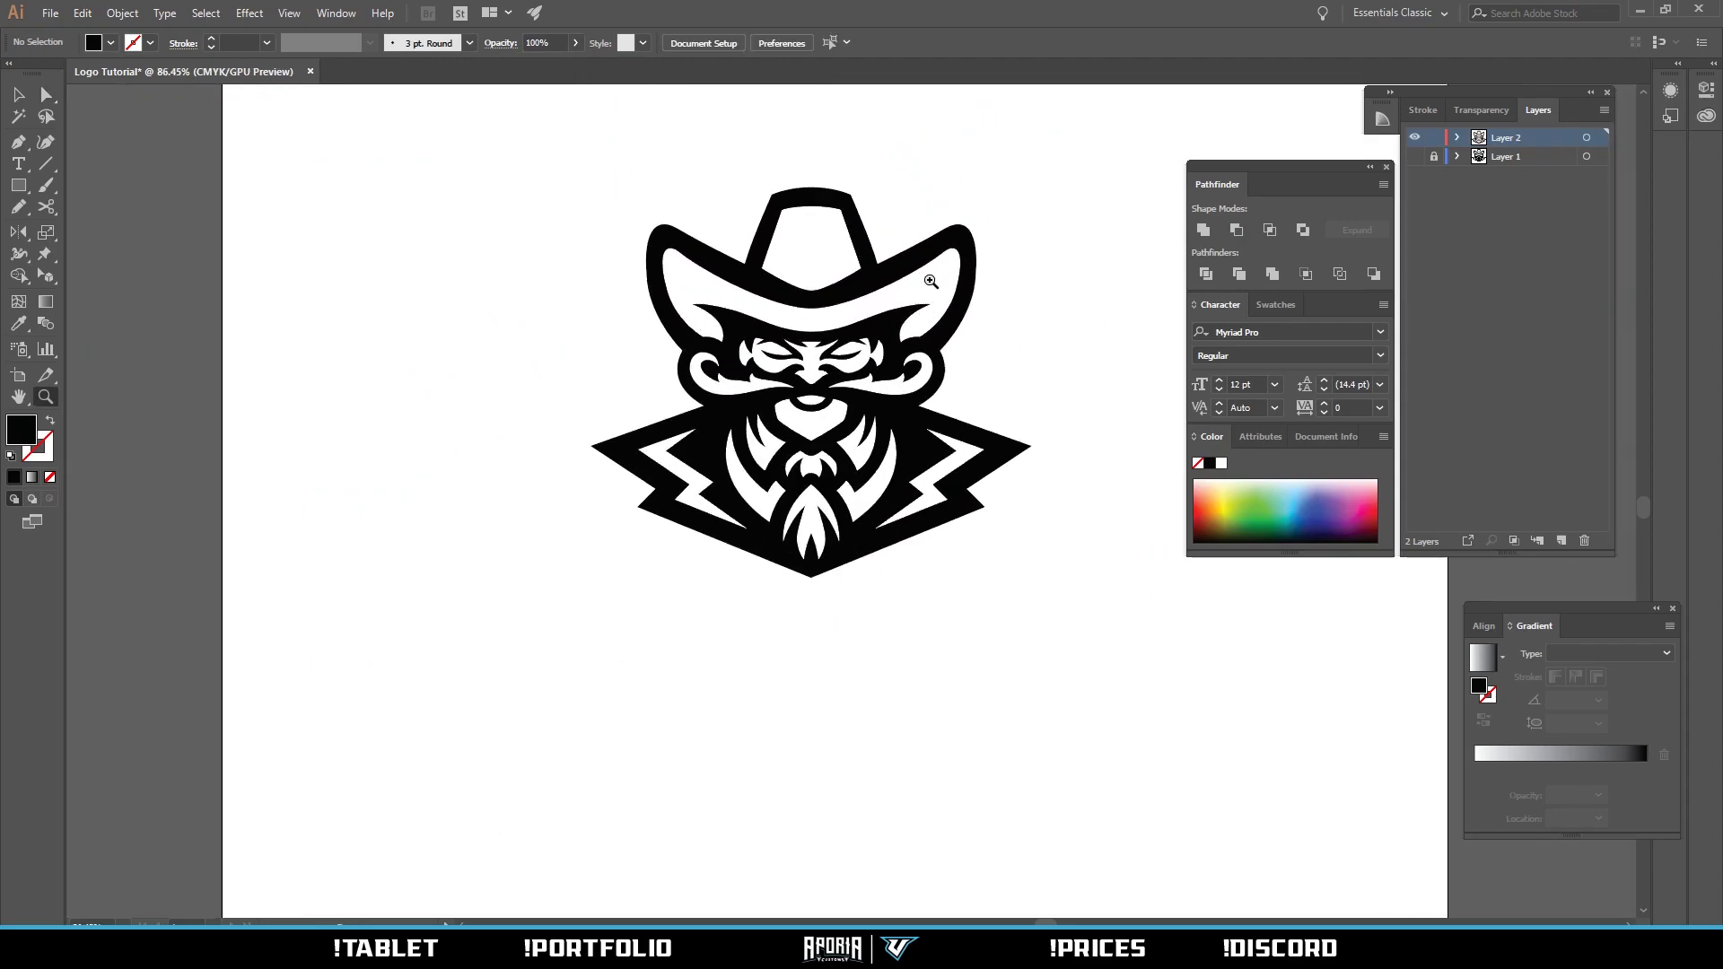
scroll(741, 364, "down", 1)
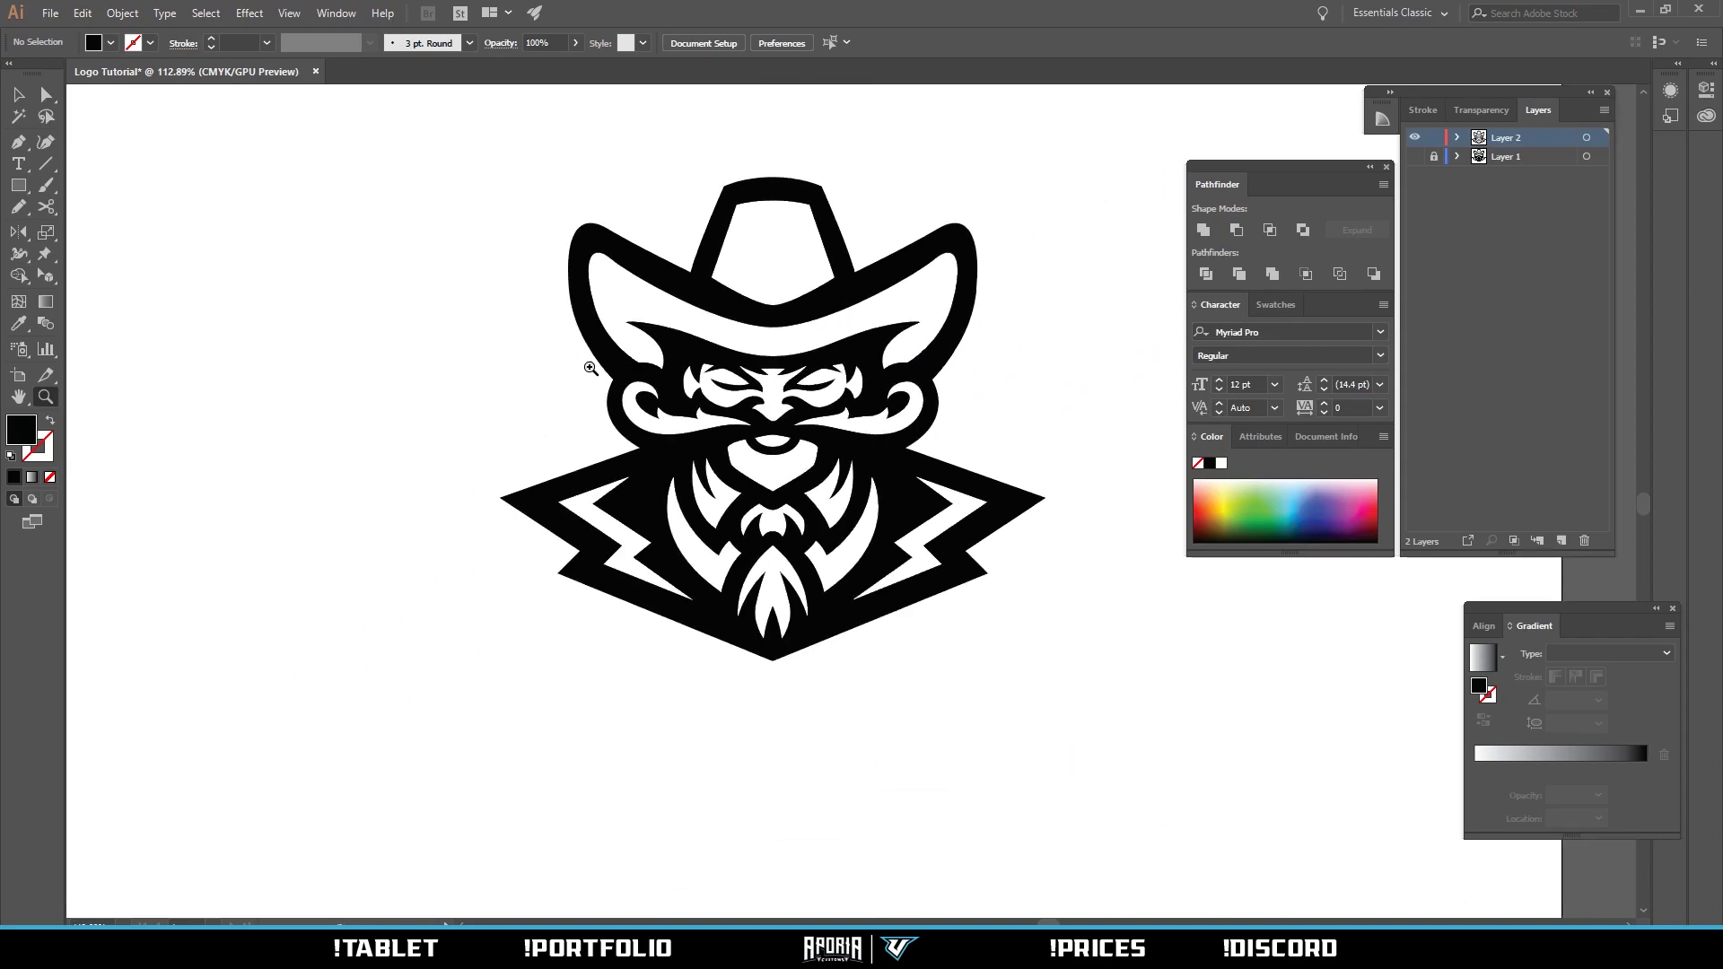
scroll(771, 395, "up", 1)
scroll(798, 436, "up", 1)
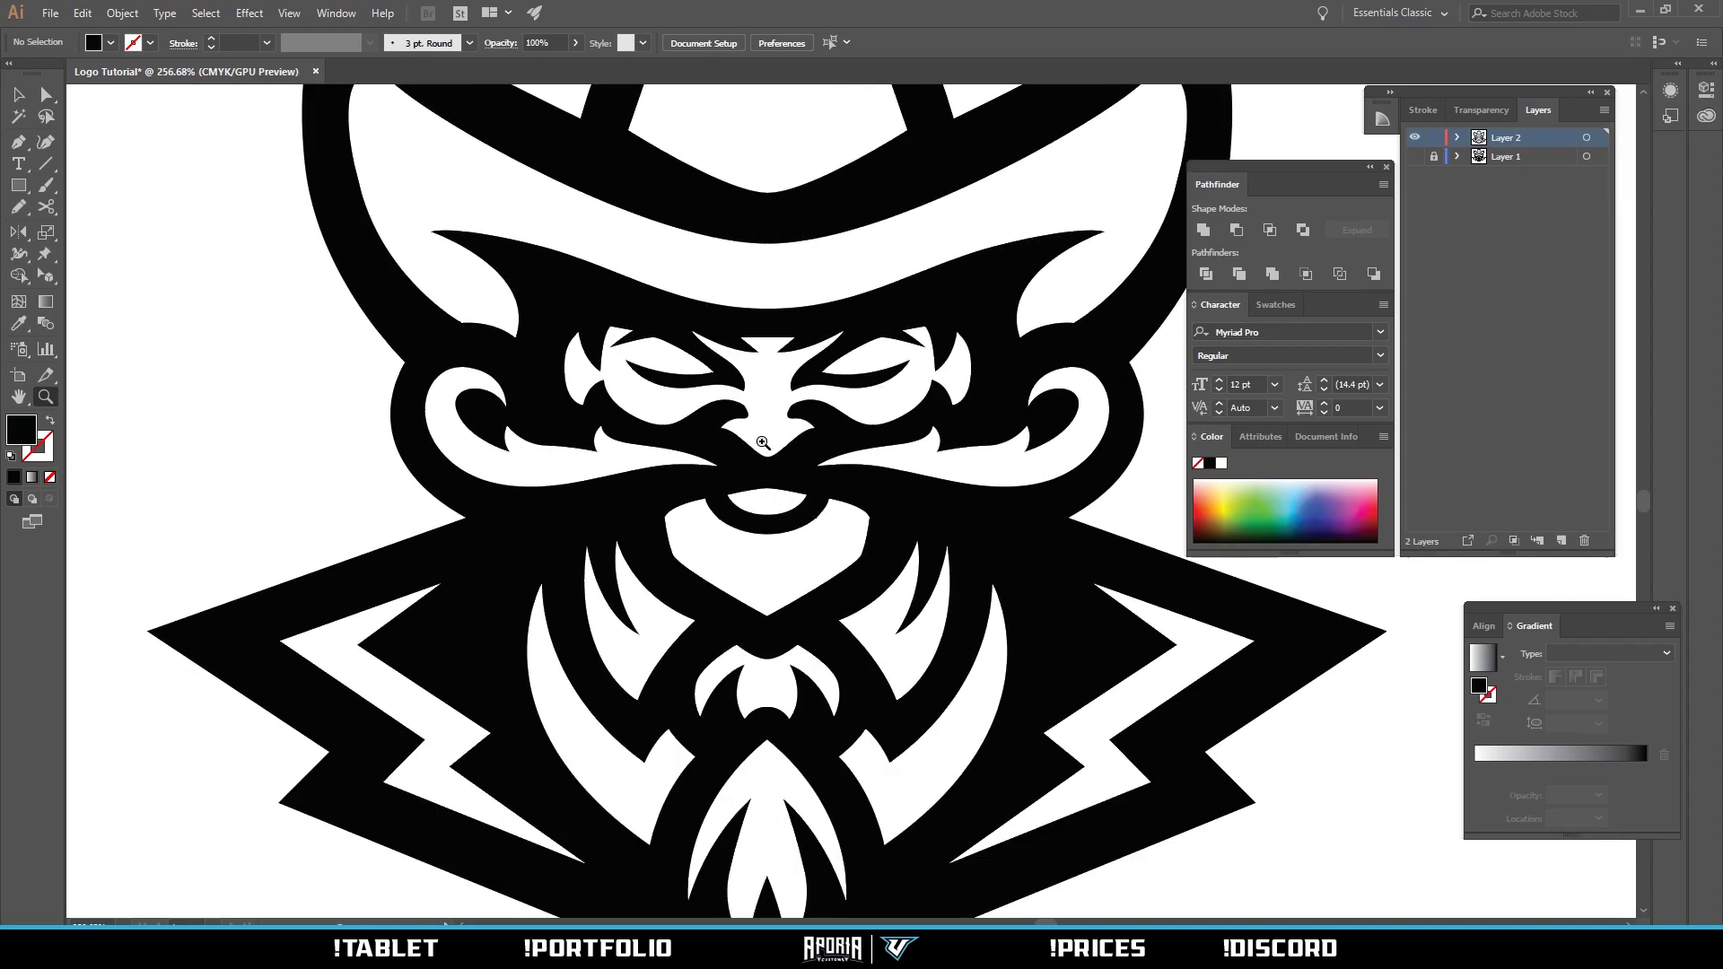
Select the white nose and eye shape and bring up the document's color swatches.
key("a")
left_click(784, 409)
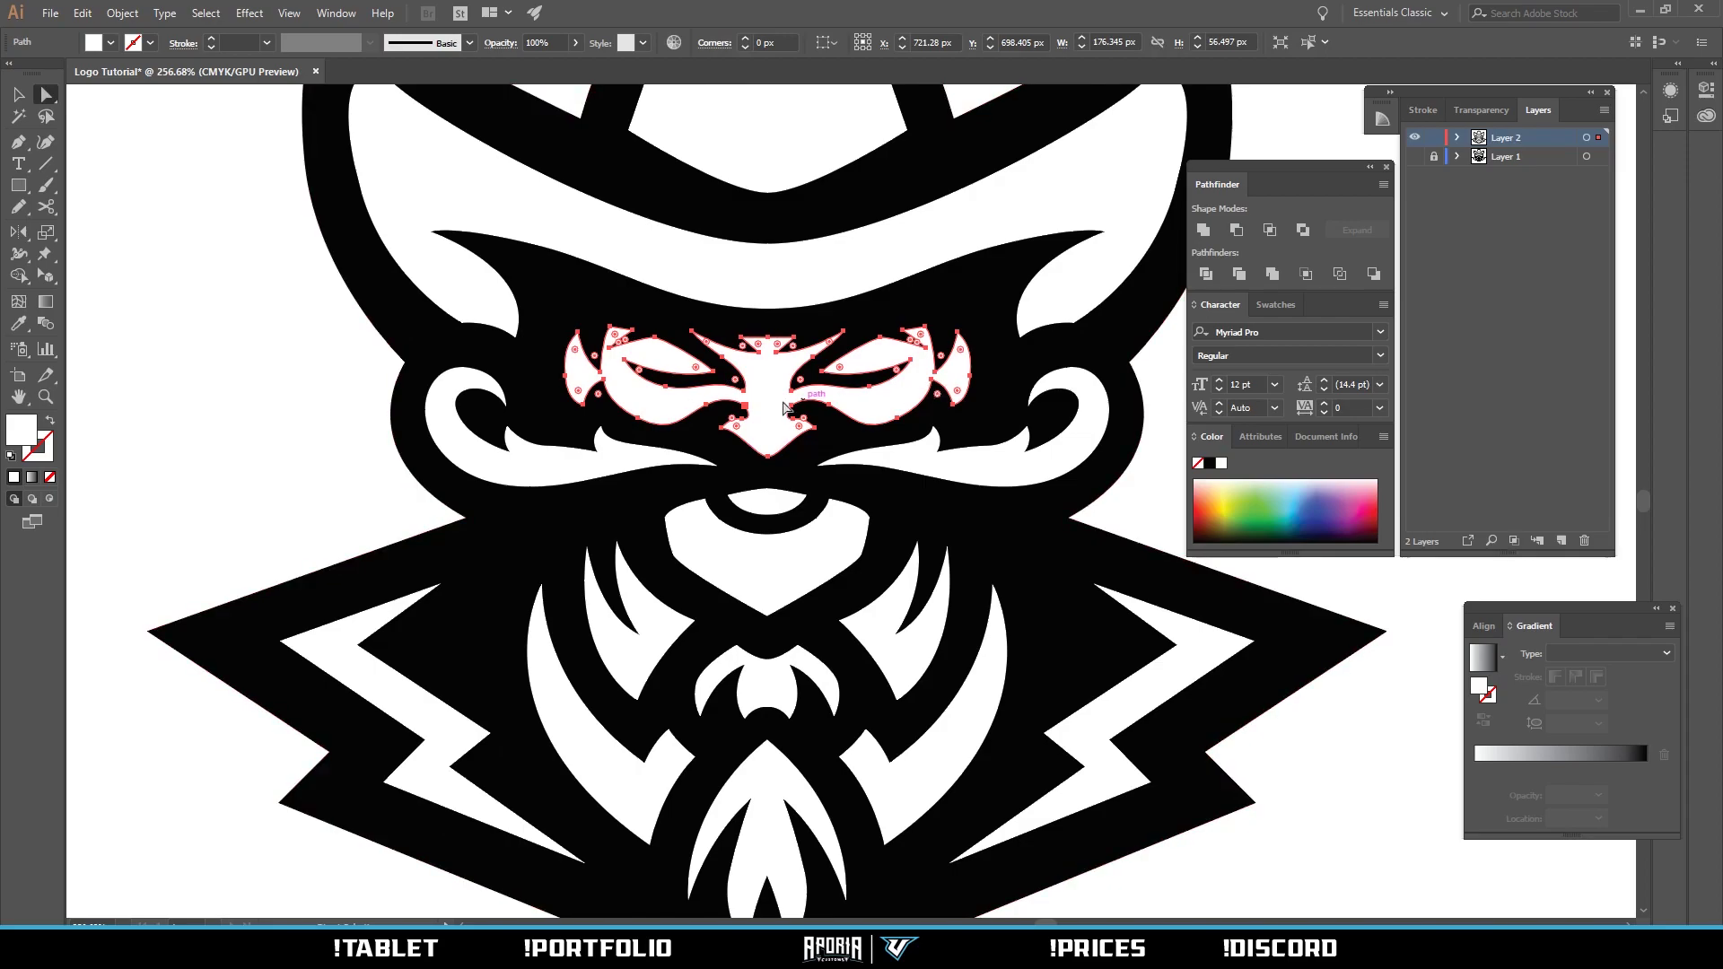
key("z")
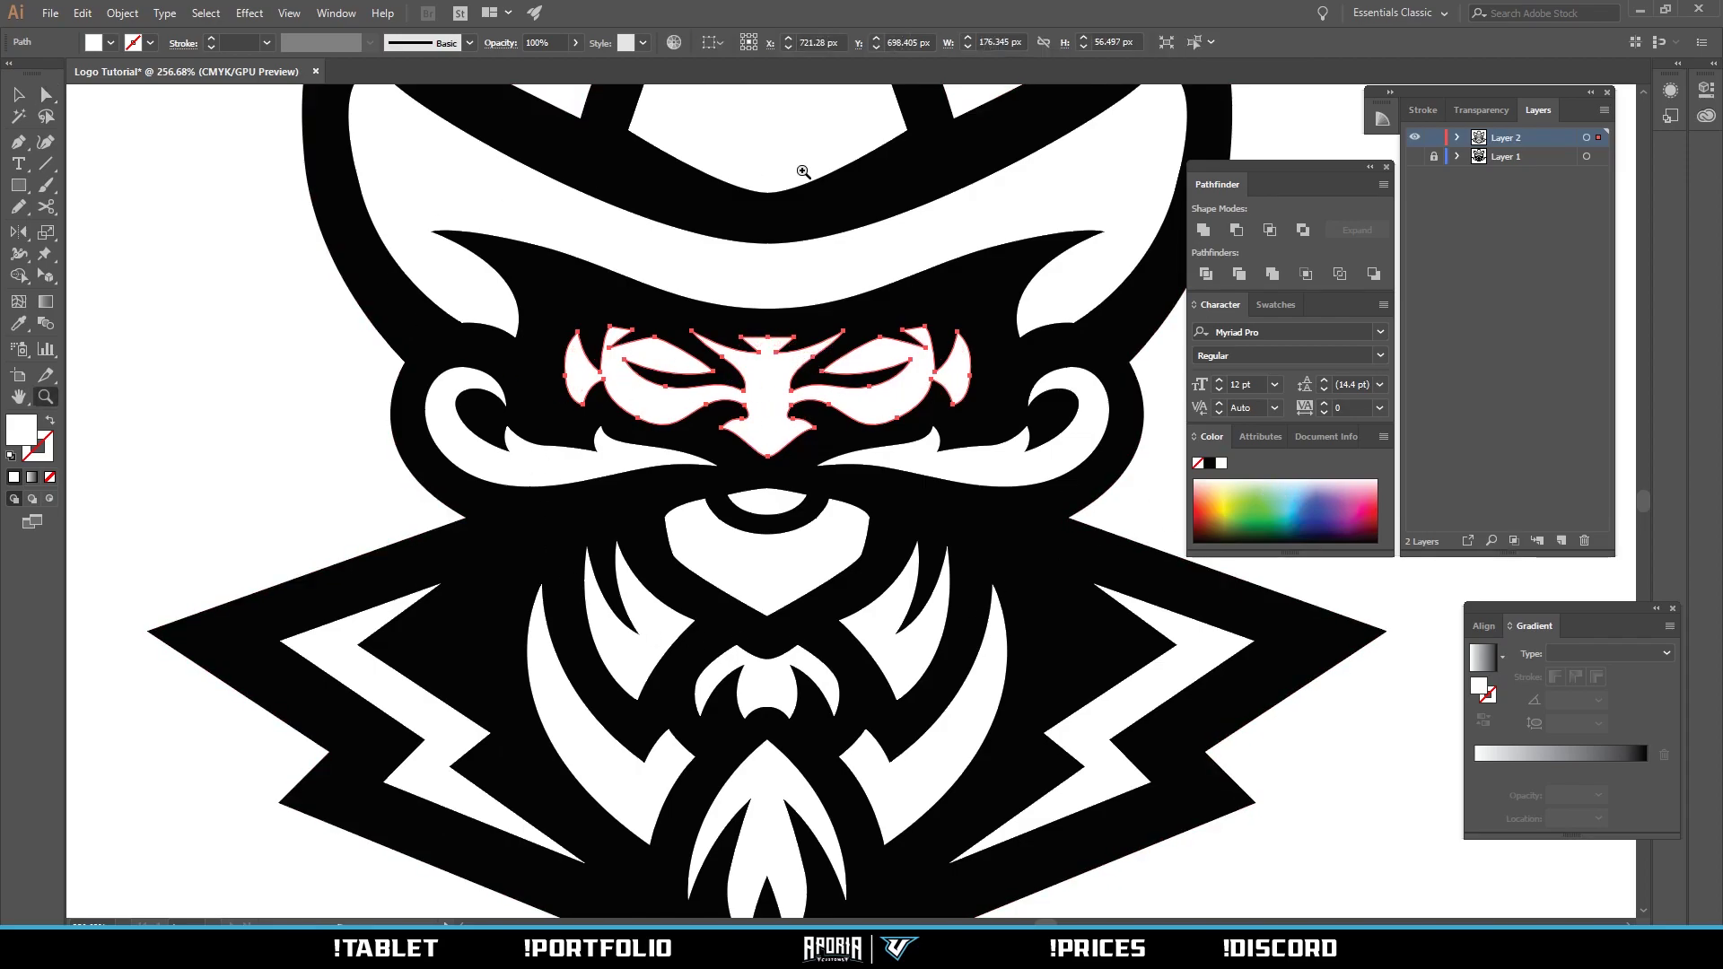
left_click(351, 16)
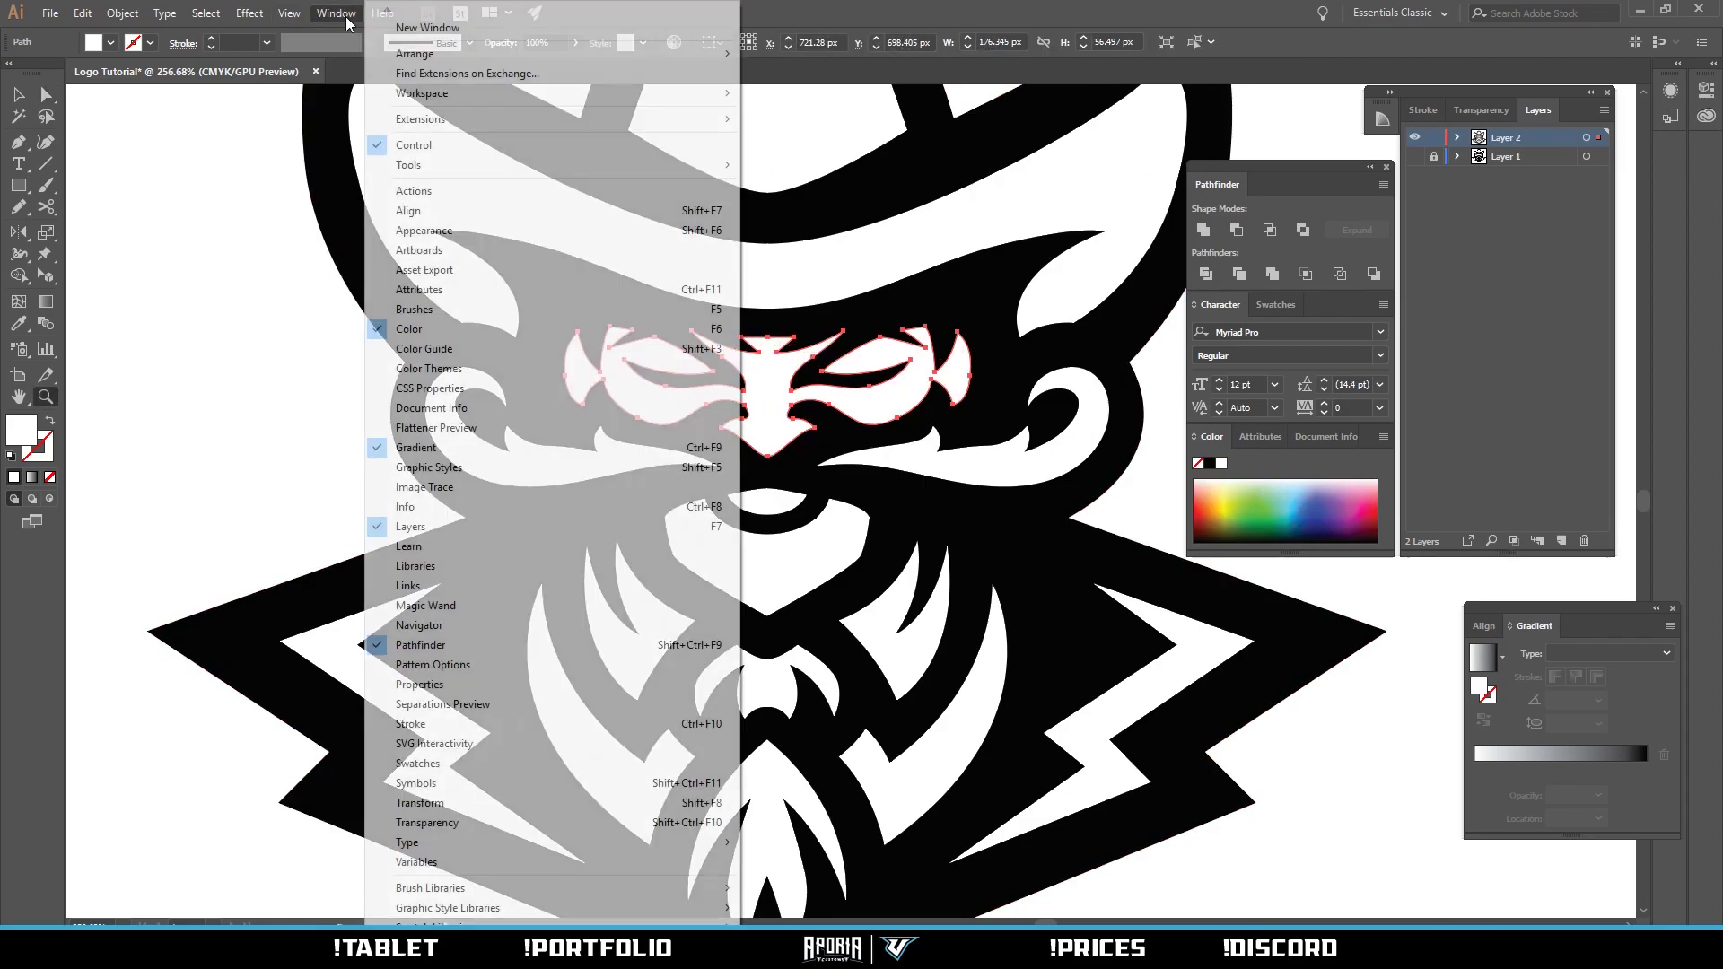
left_click(1382, 437)
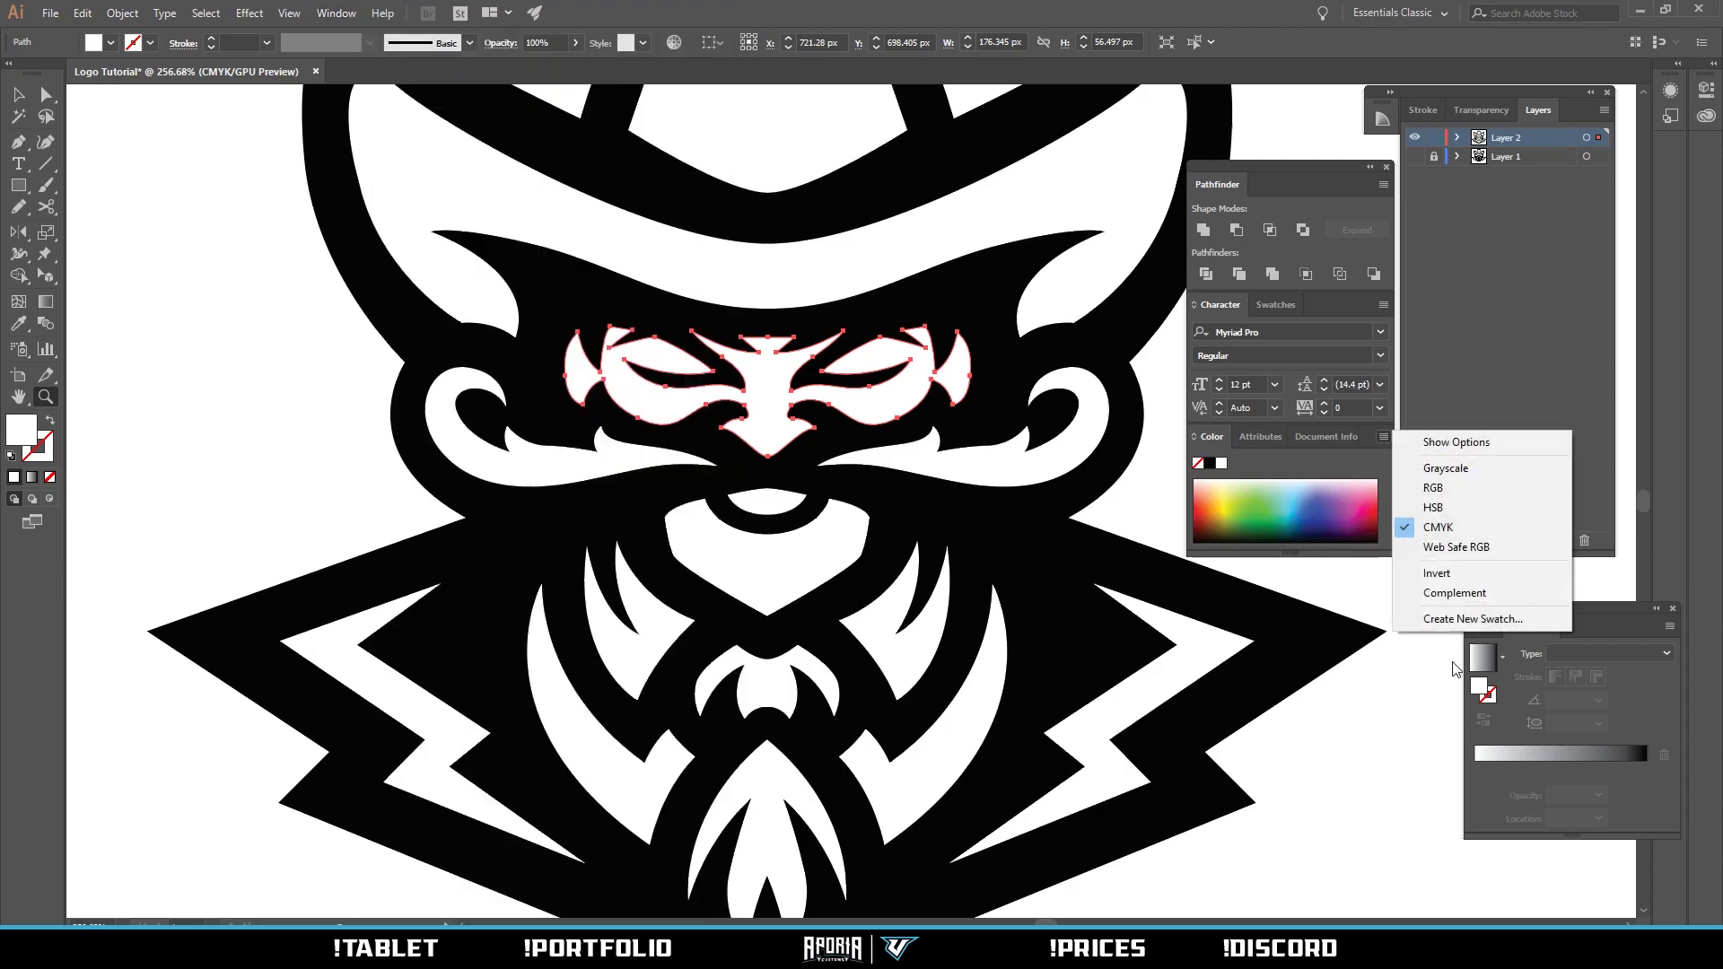
left_click(1393, 435)
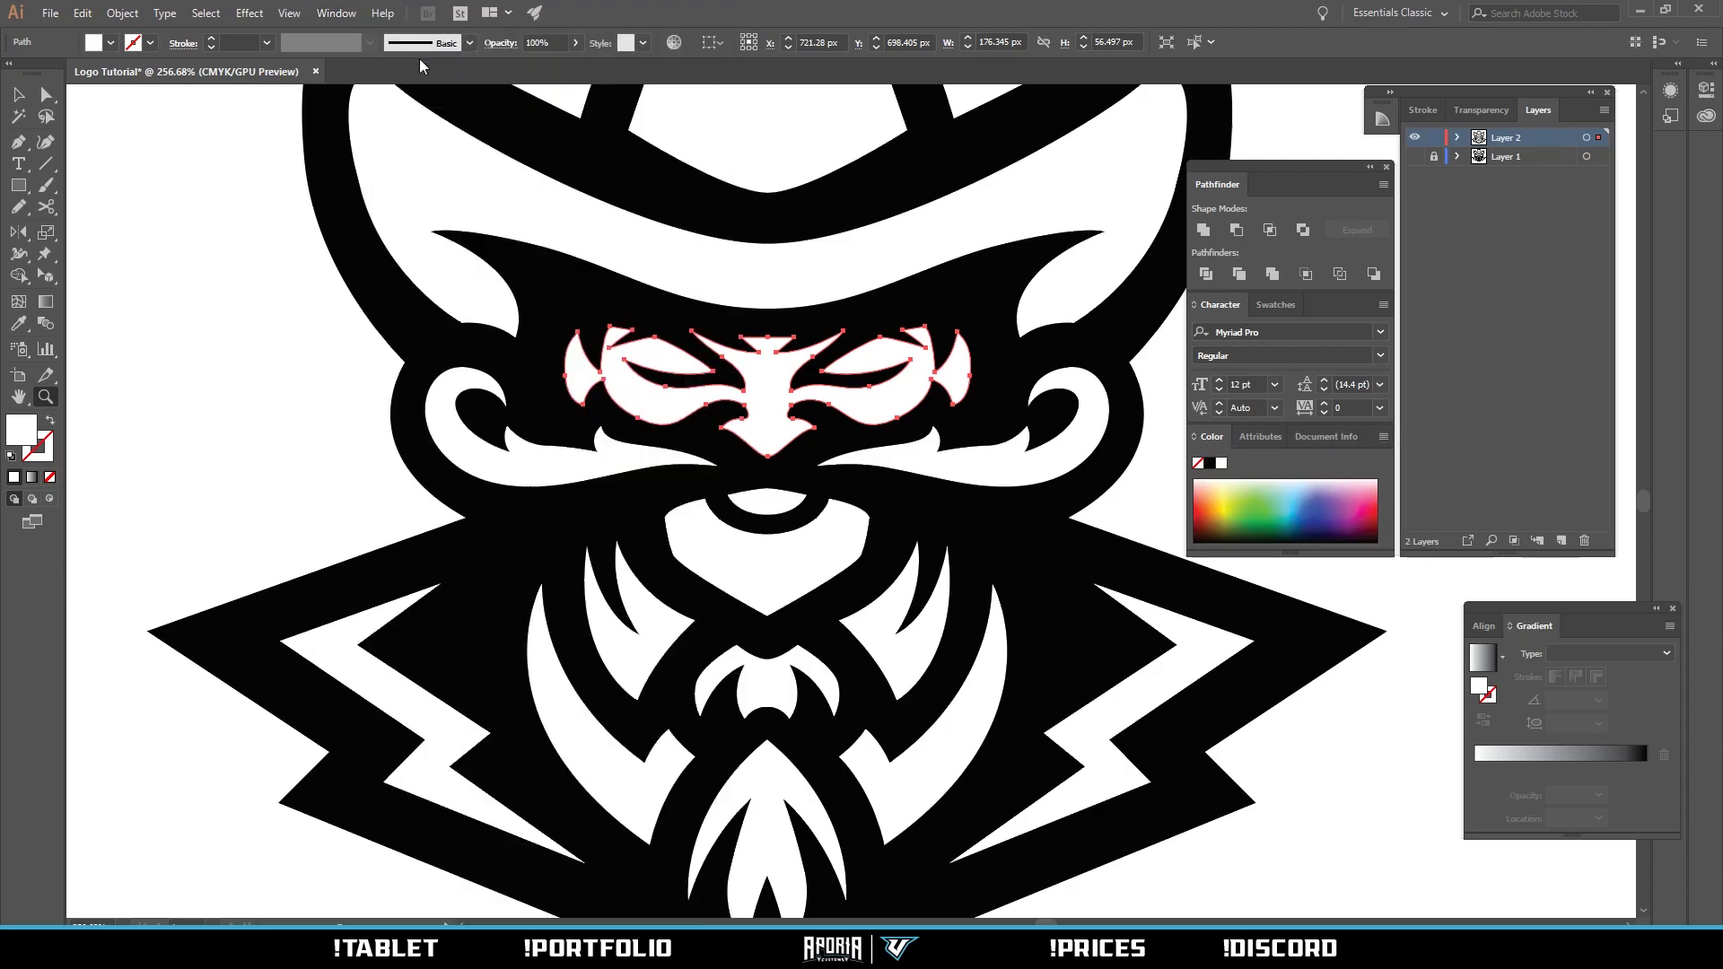
left_click(353, 18)
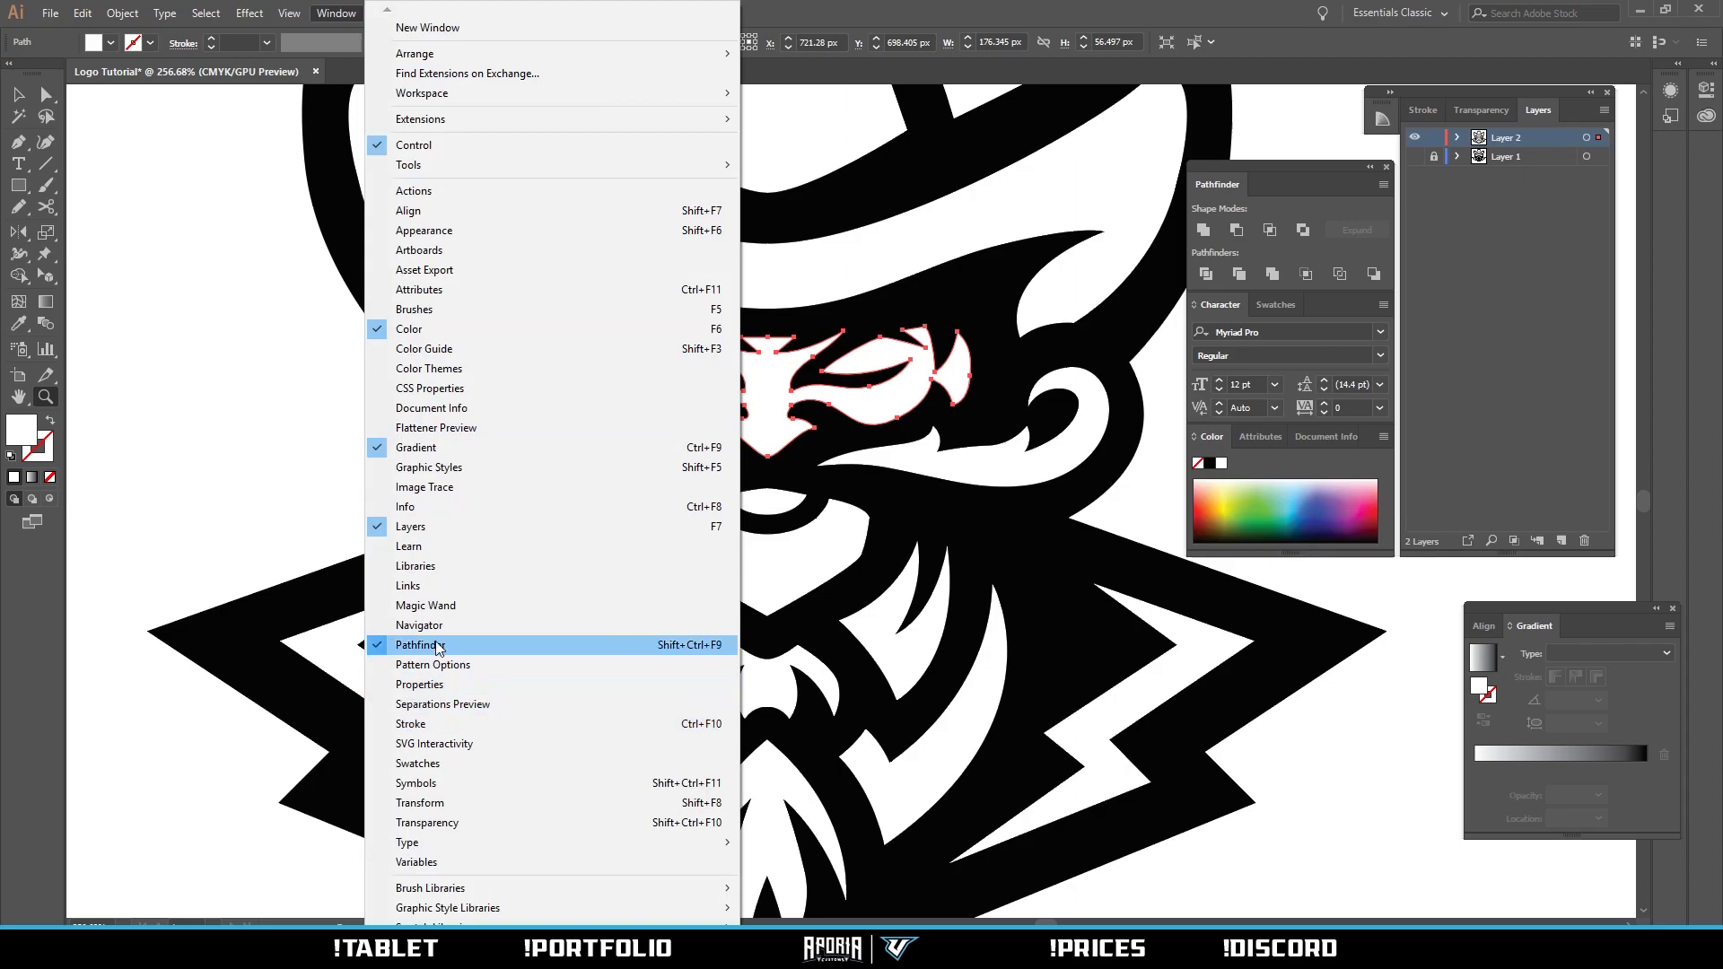
left_click(418, 763)
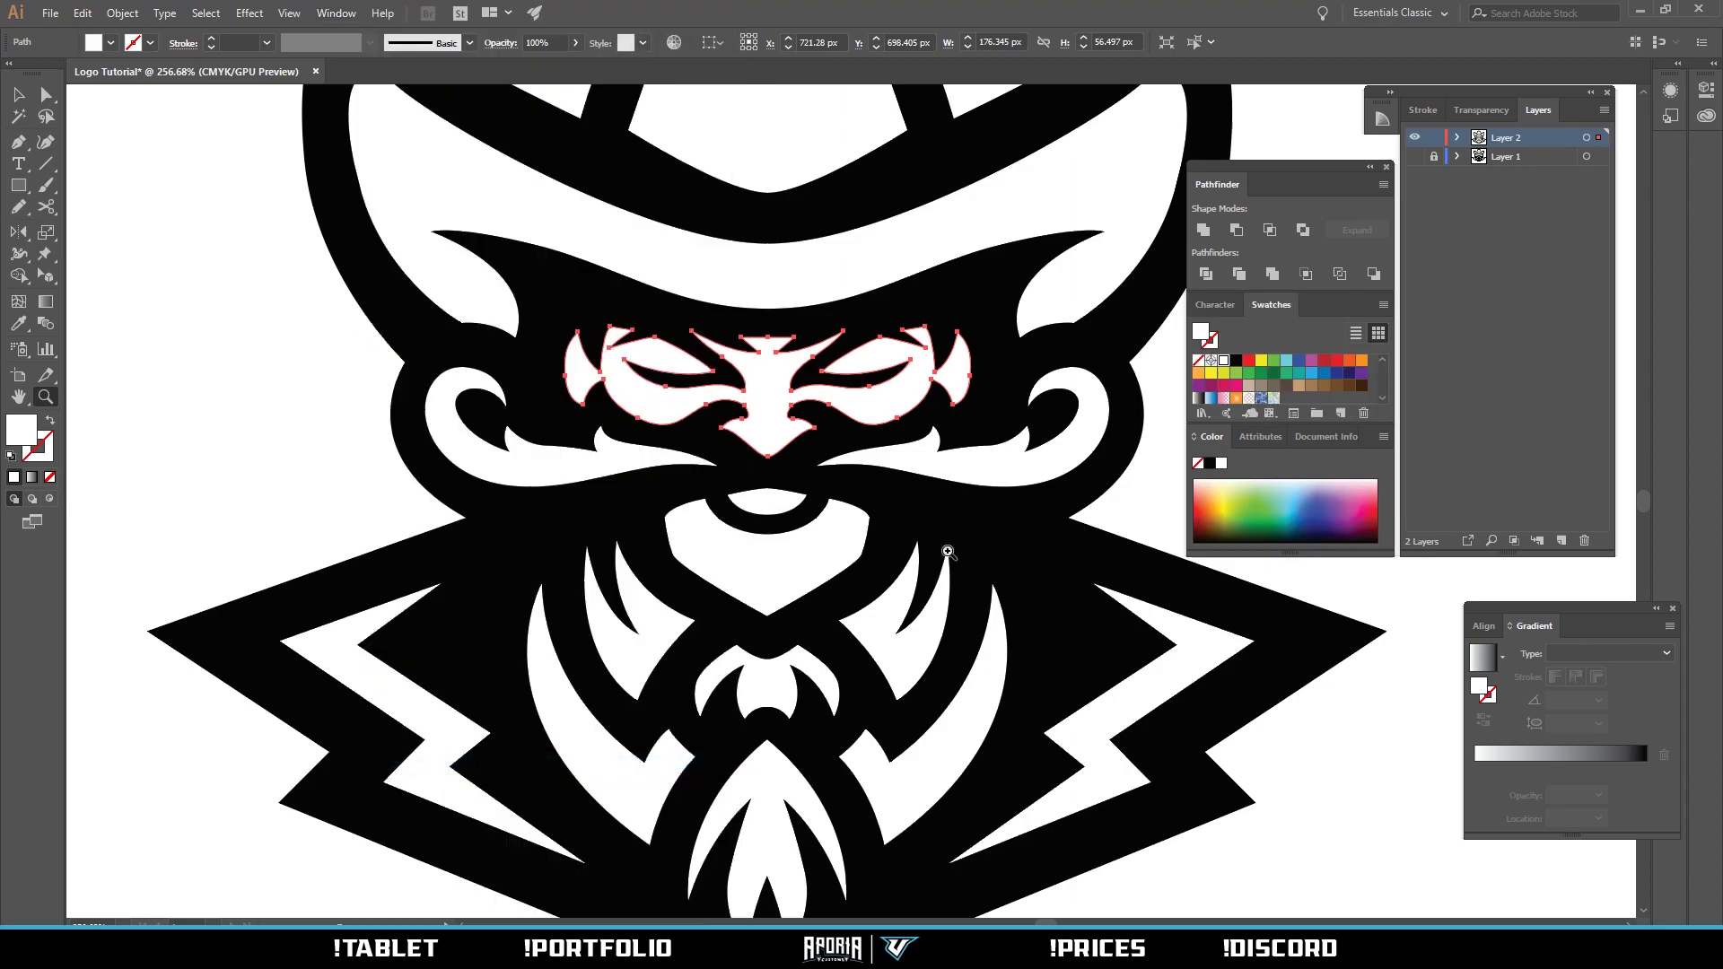
Float the swatches separately, load the PANTONE+ Solid Coated swatch library beside them and enlarge its color grid.
left_click_drag(1283, 308, 960, 338)
left_click(1084, 318)
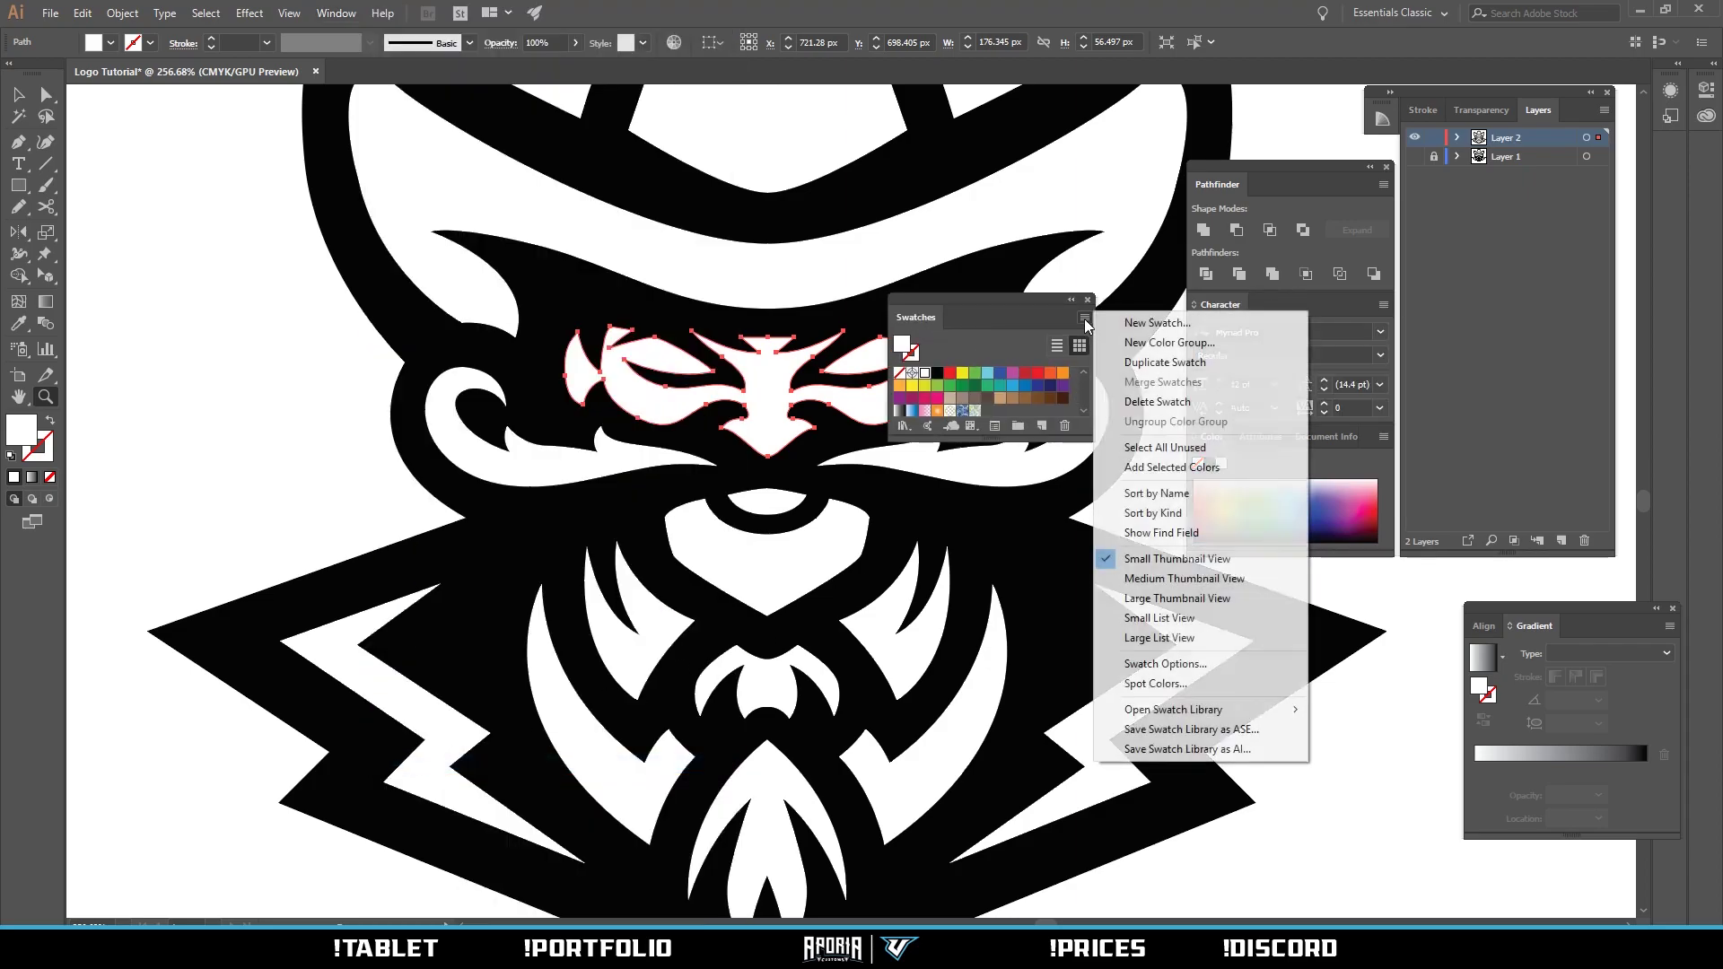
mouse_move(1174, 718)
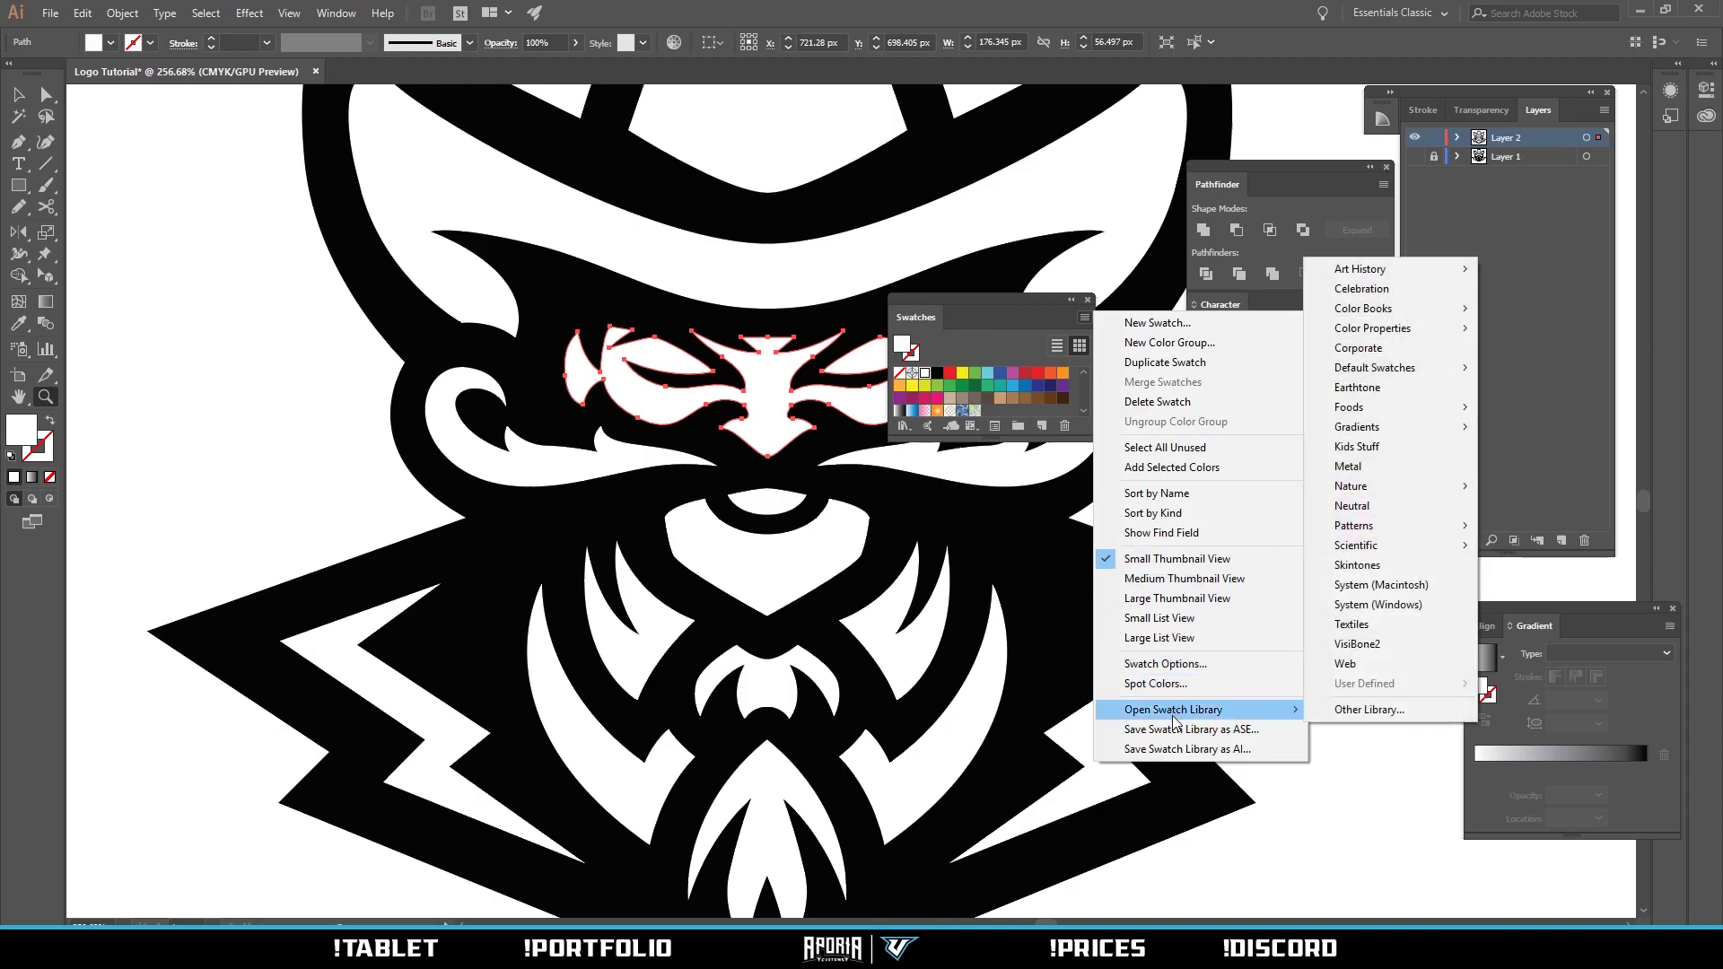
mouse_move(1408, 301)
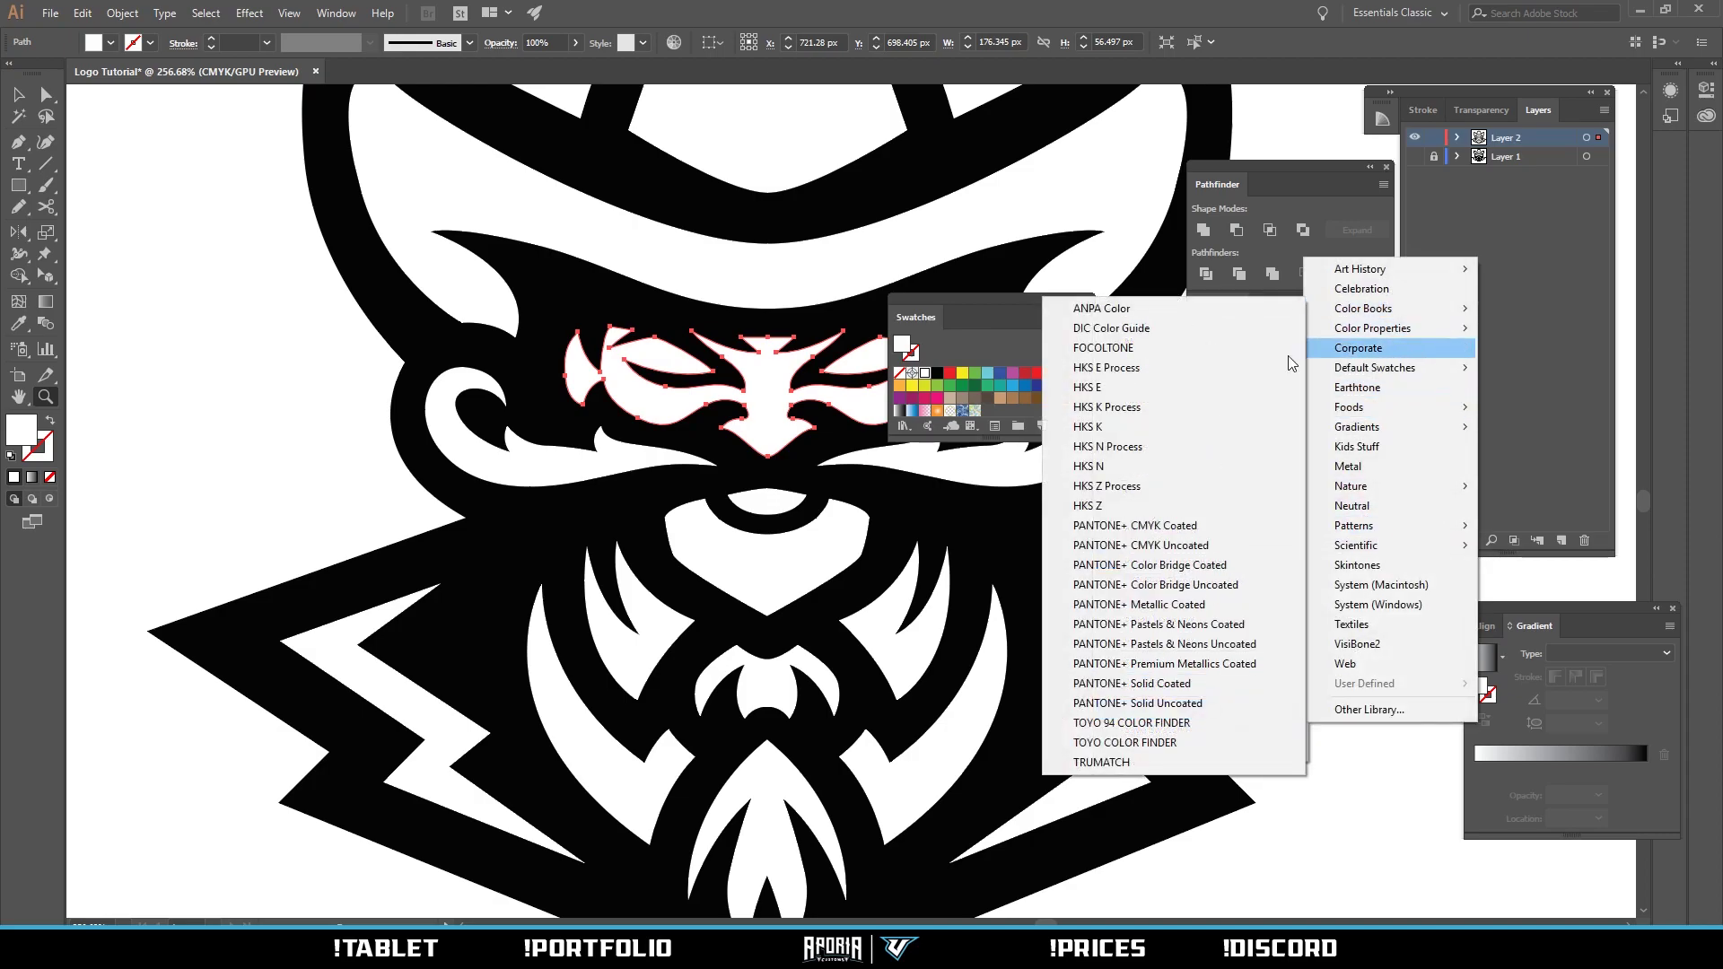
left_click(1141, 689)
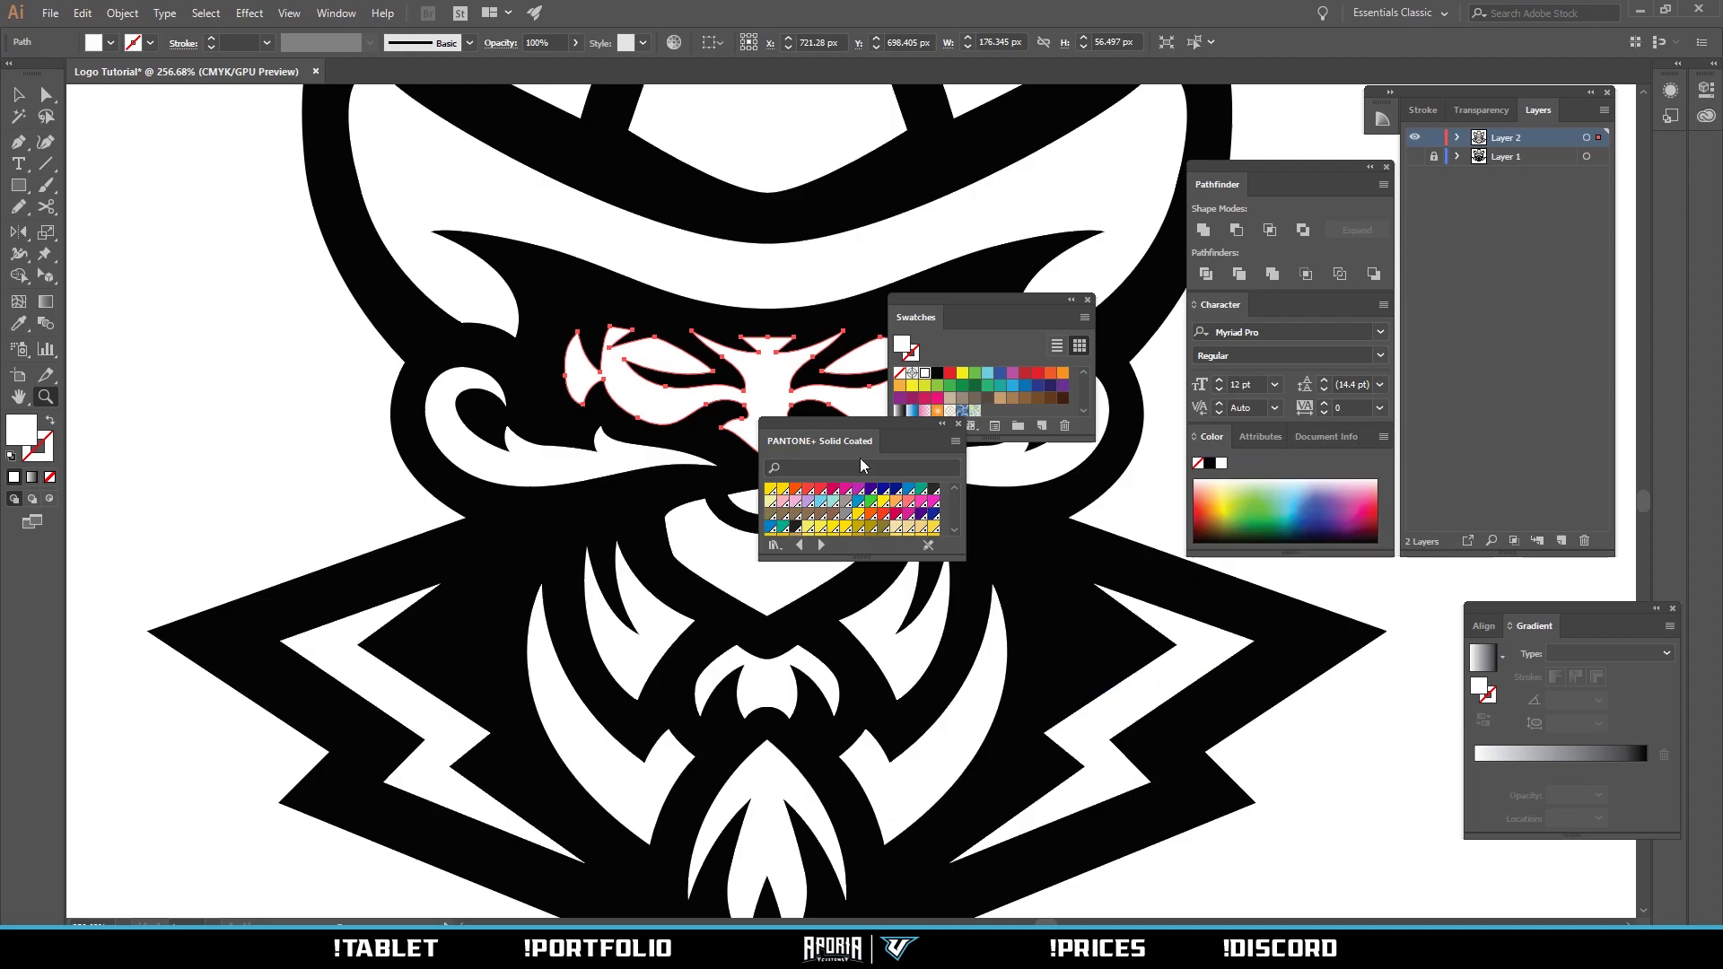
left_click_drag(824, 438, 991, 800)
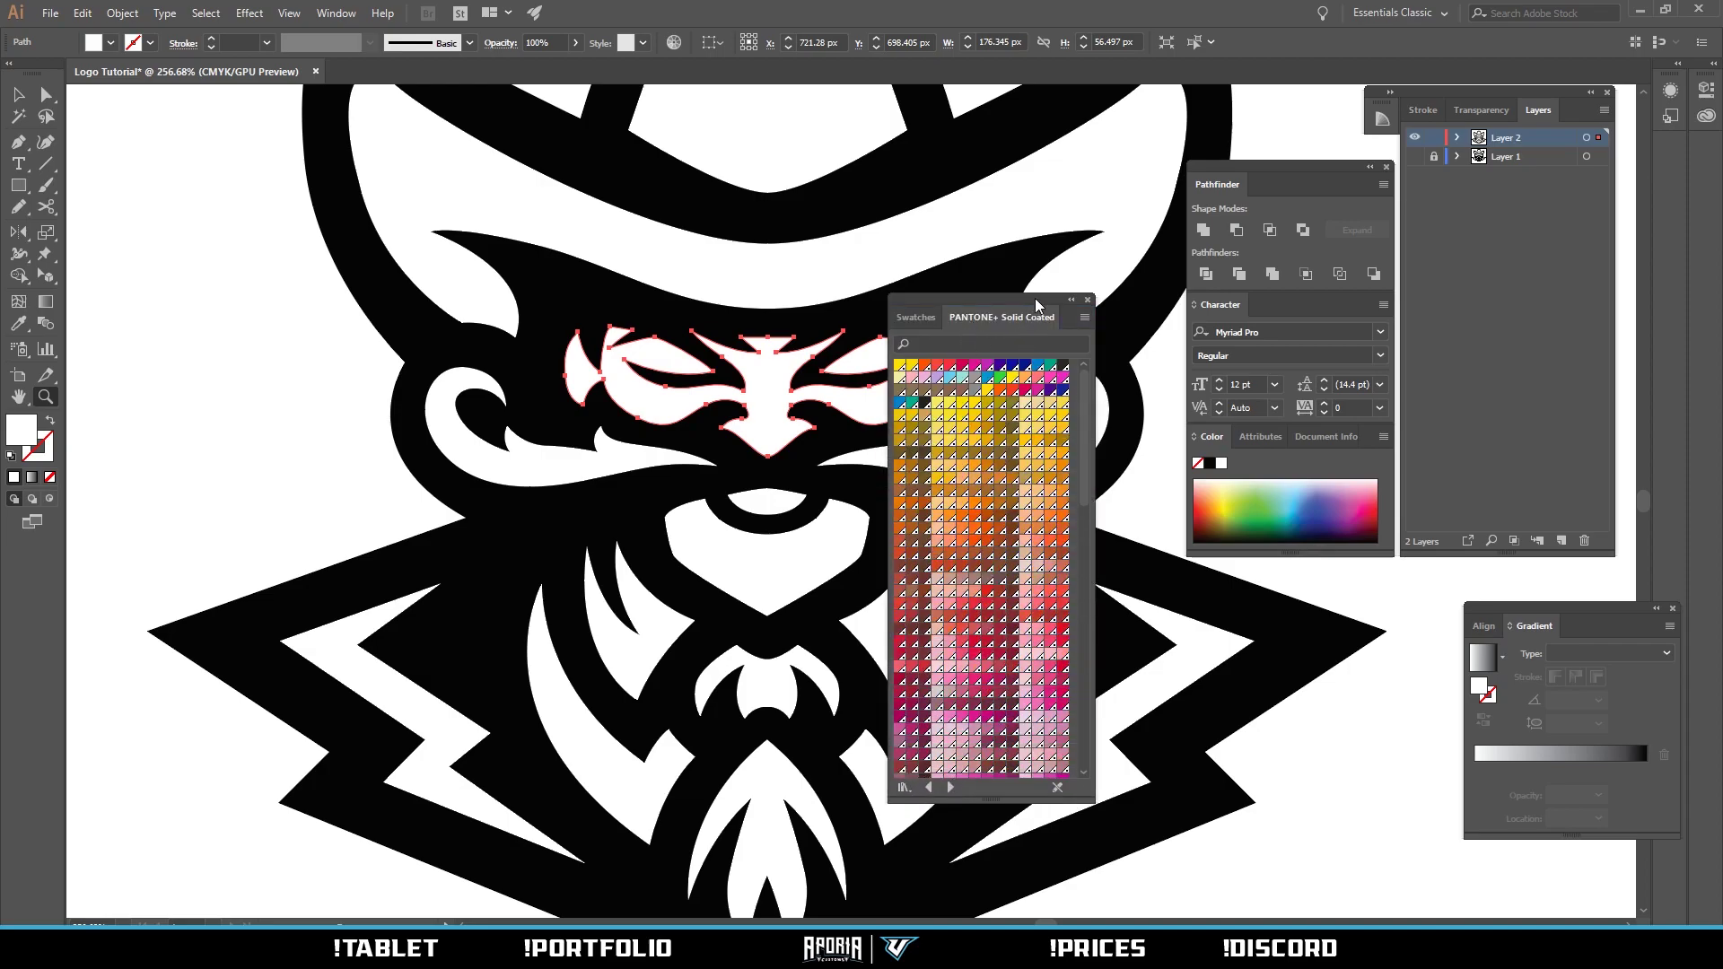
left_click_drag(1037, 305, 1153, 172)
Fill the selected nose and eye shape with a light tan skin tone from the PANTONE+ Solid Coated library.
scroll(1157, 449, "down", 15)
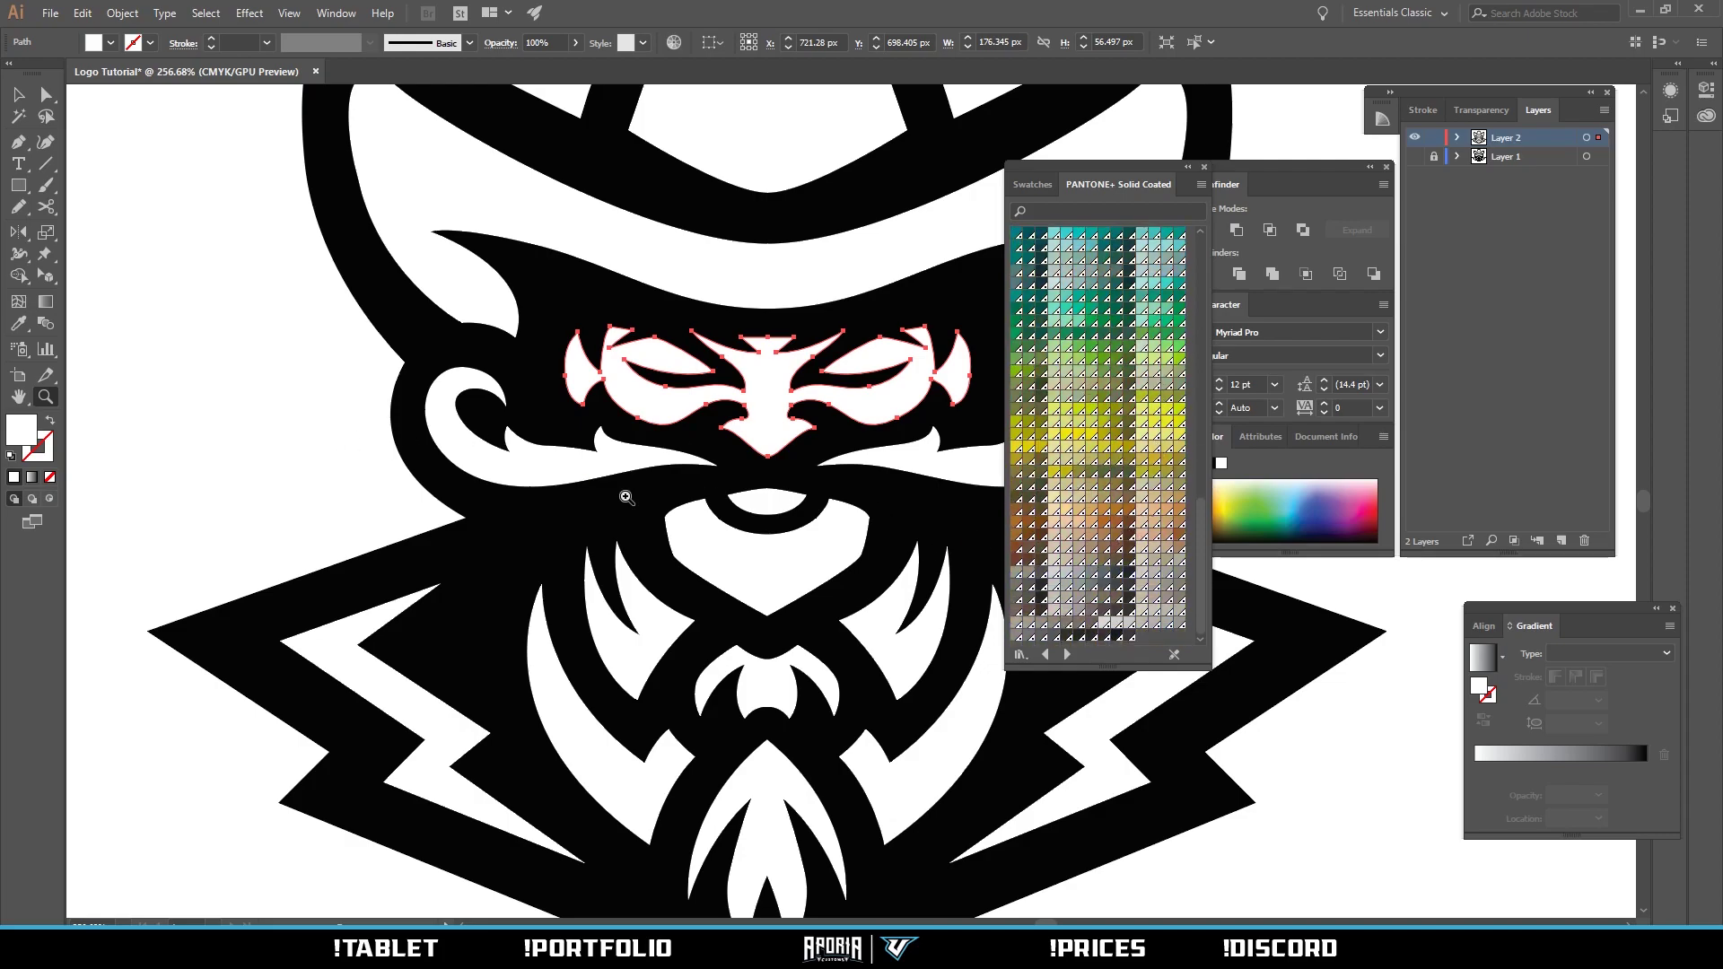
left_click(1081, 539)
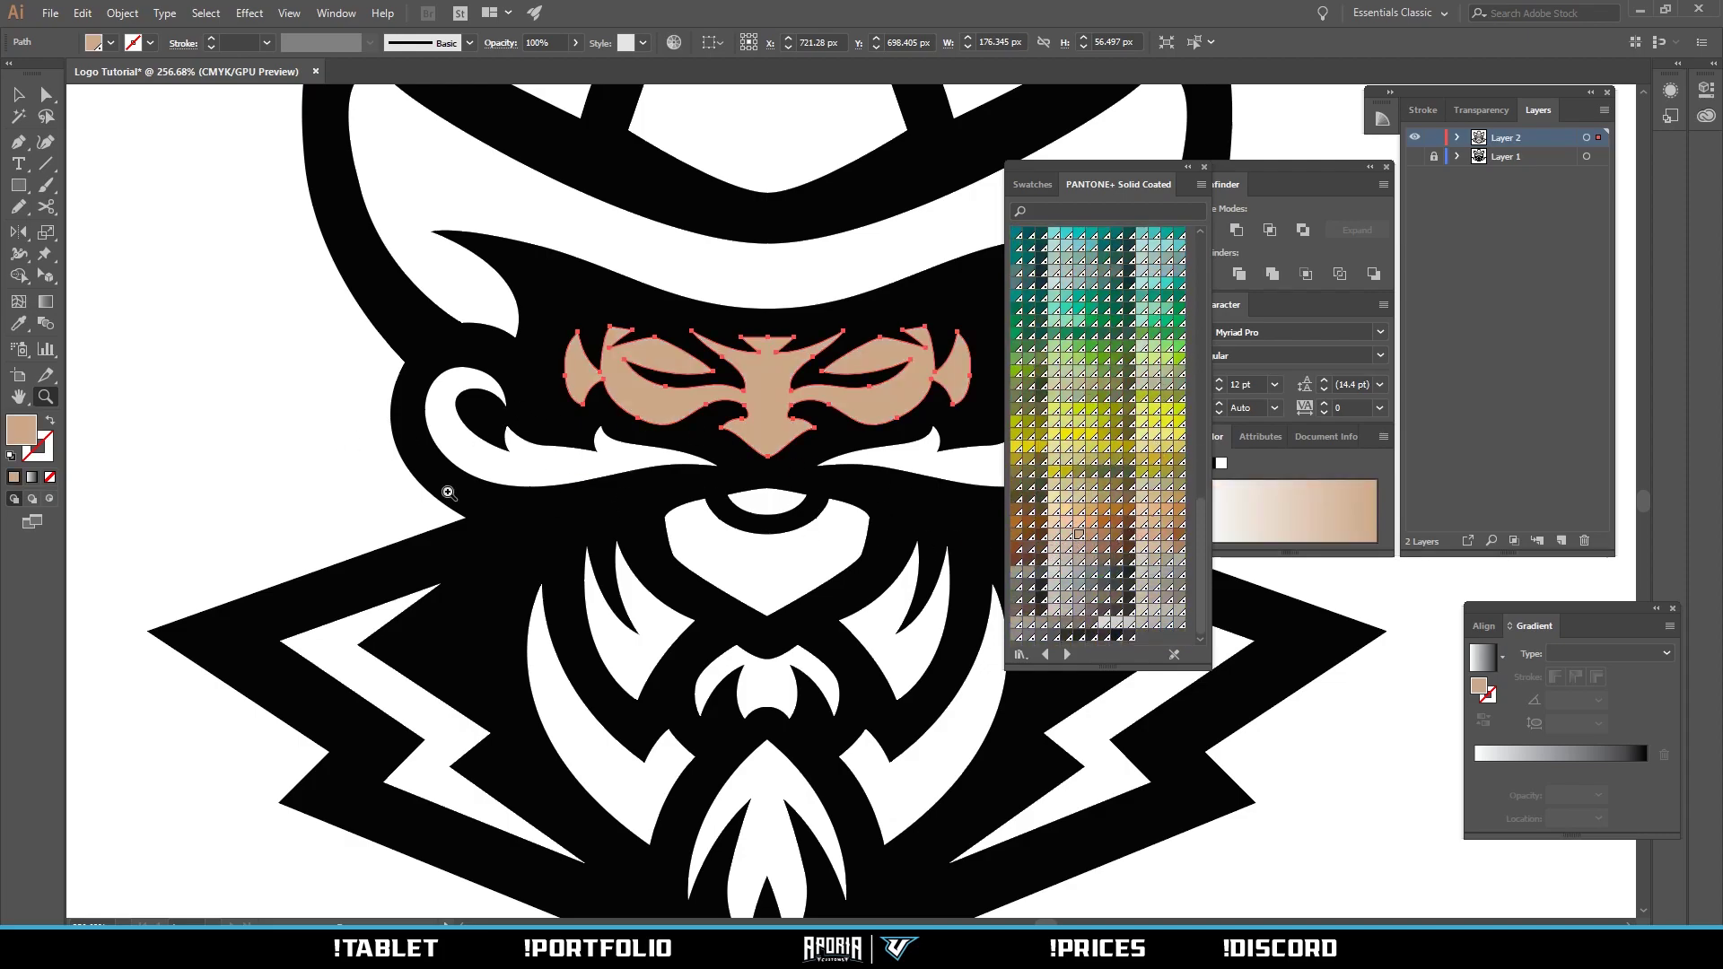
left_click(348, 494, "ctrl")
left_click_drag(527, 446, 476, 447)
scroll(818, 419, "up", 3)
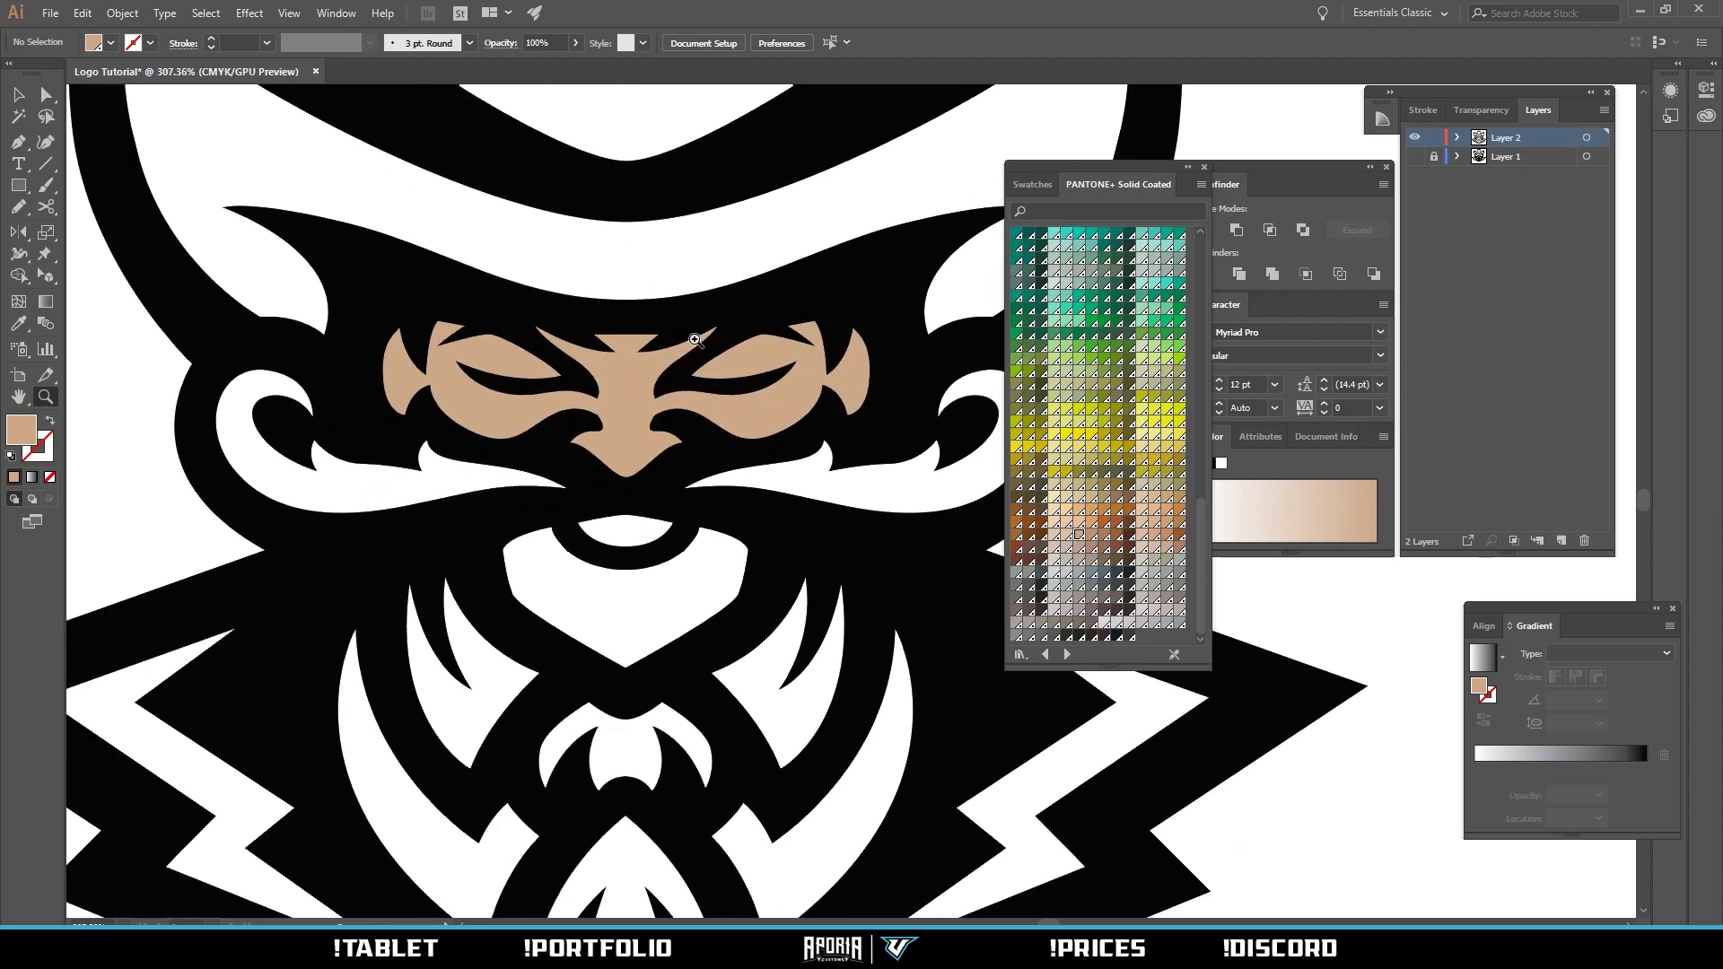
Select the white chin shape below the mouth and sample the tan skin color from the face onto it.
scroll(695, 339, "down", 4)
scroll(789, 435, "up", 2)
key("a")
left_click(808, 484)
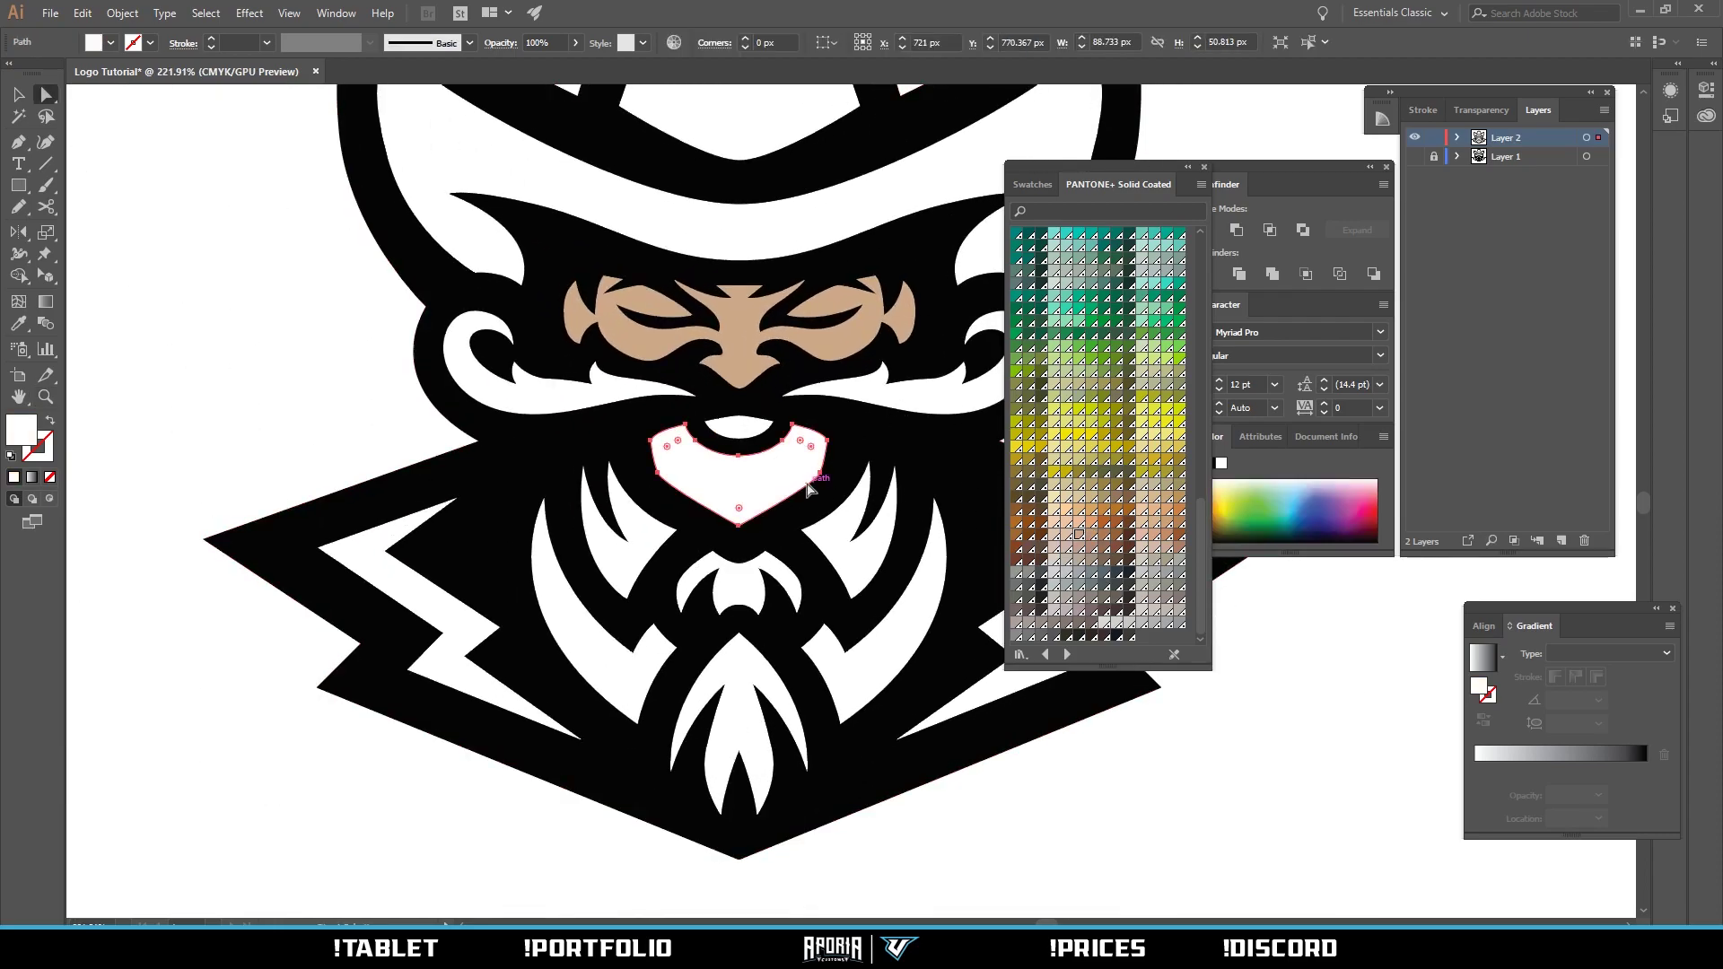
key("i")
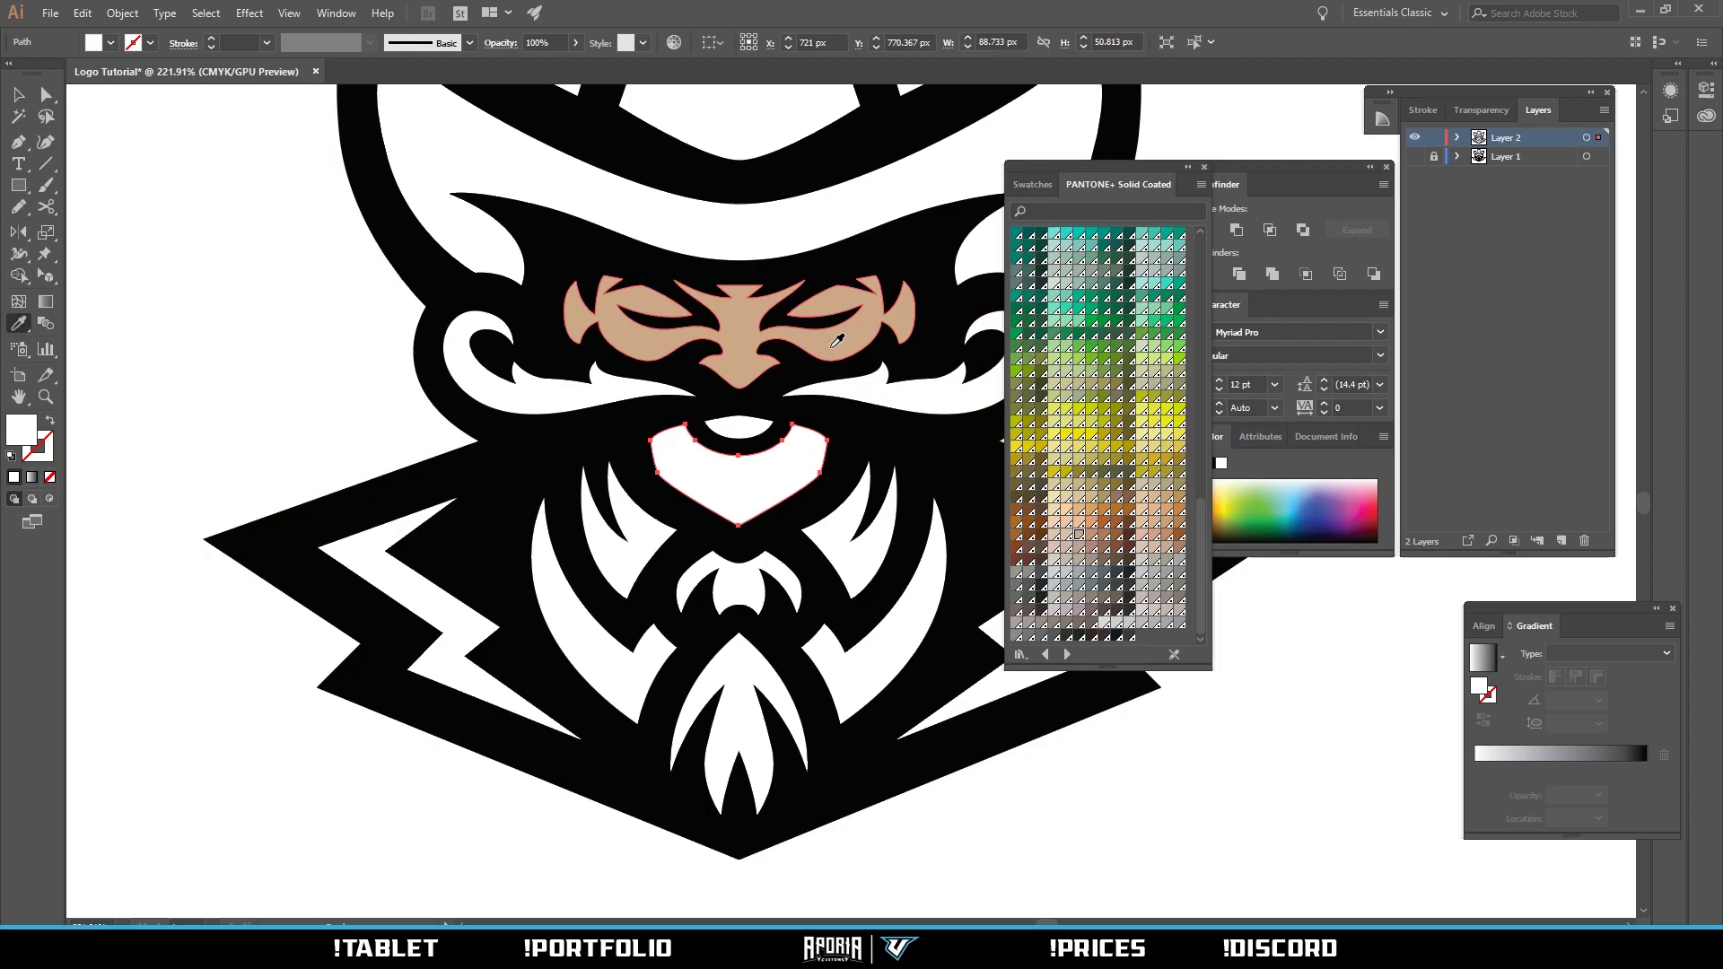
left_click(842, 338)
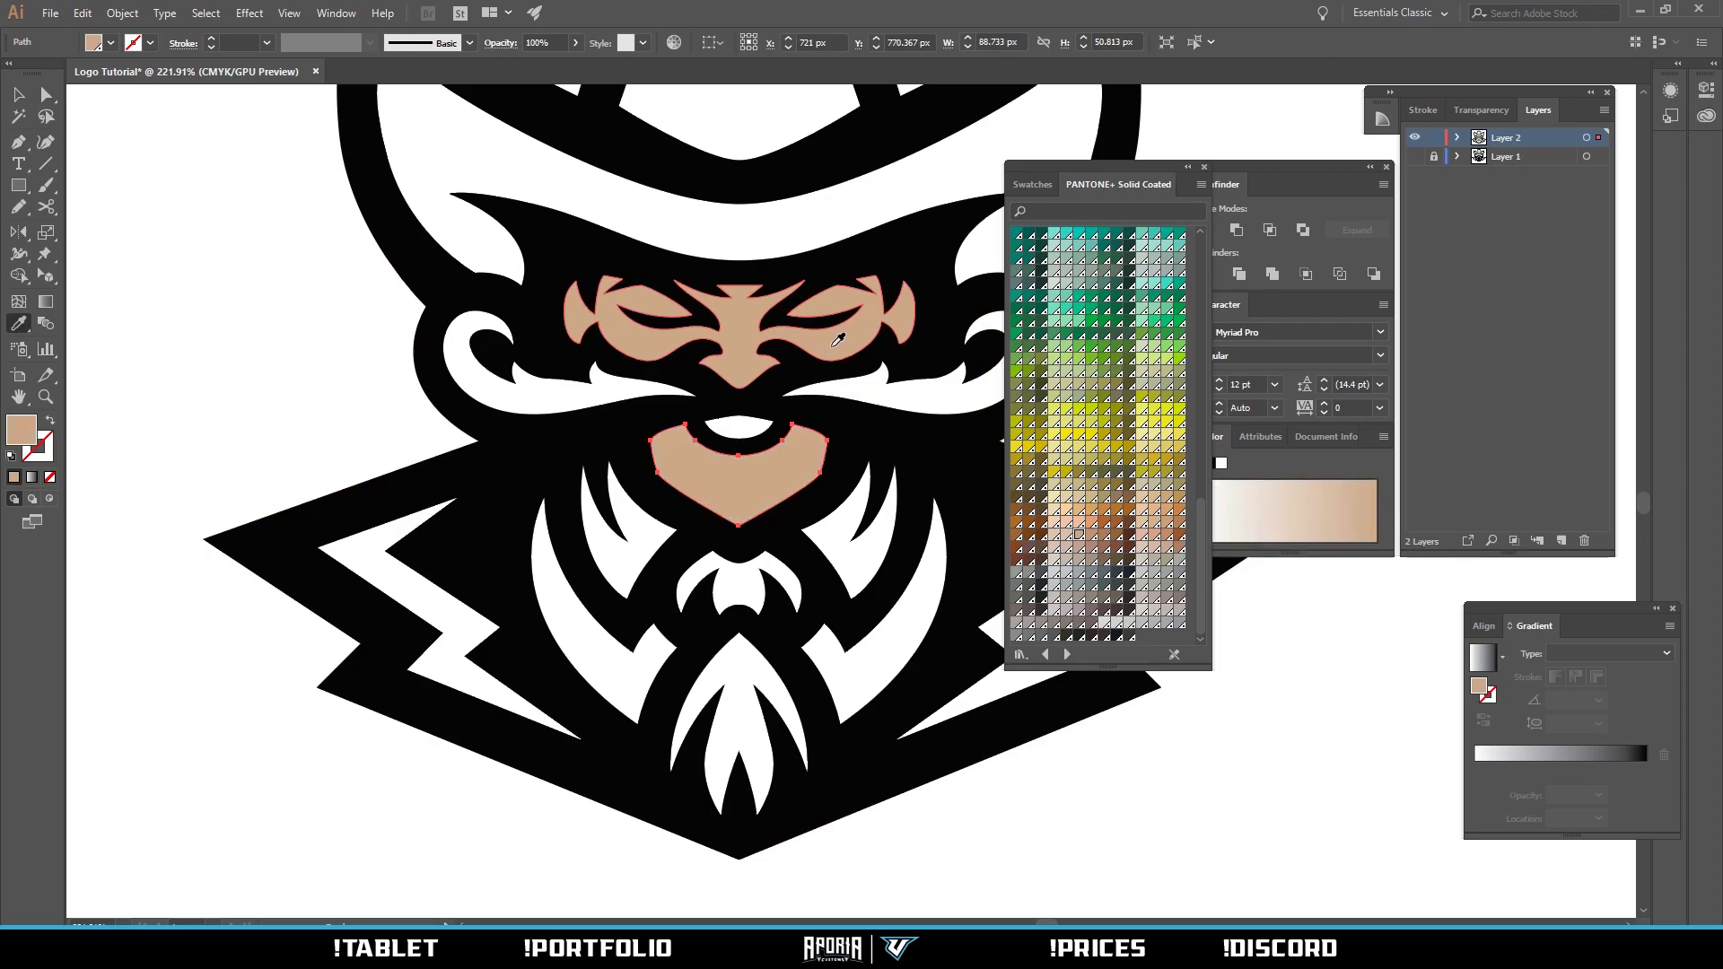
key("a")
left_click(407, 413)
Fill the white lower lip shape with a salmon pink PANTONE+ Solid Coated swatch.
key("z")
left_click_drag(679, 409, 1068, 435)
key("a")
left_click(722, 456)
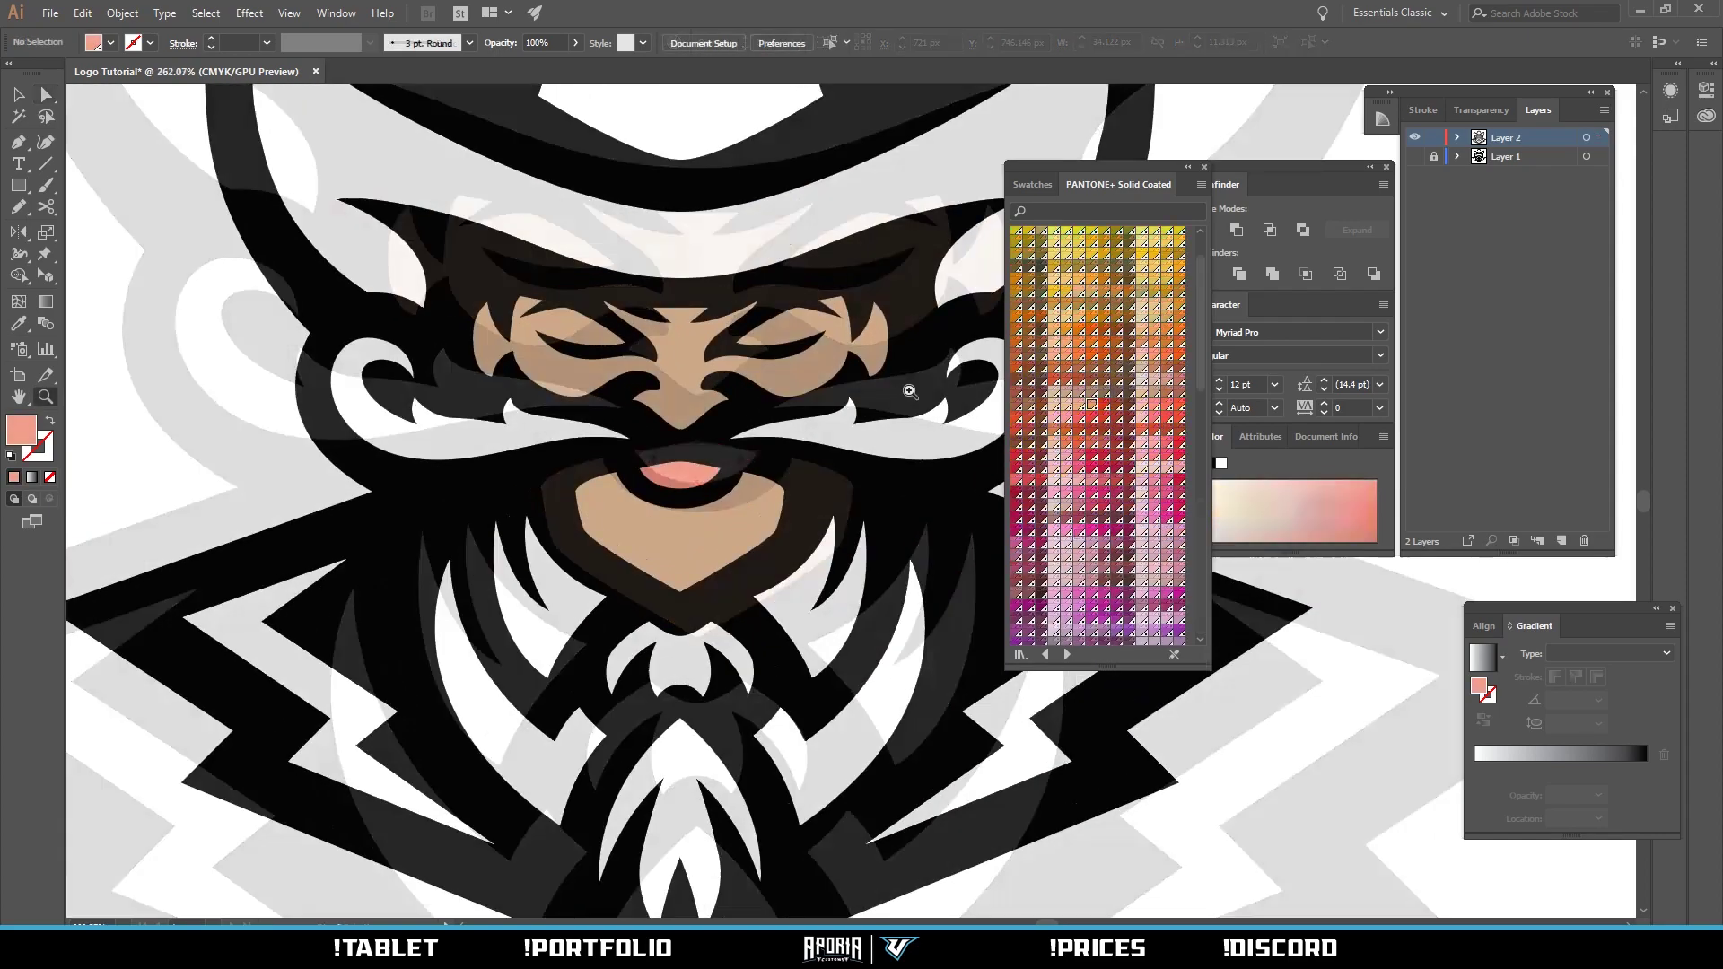
scroll(767, 467, "up", 4)
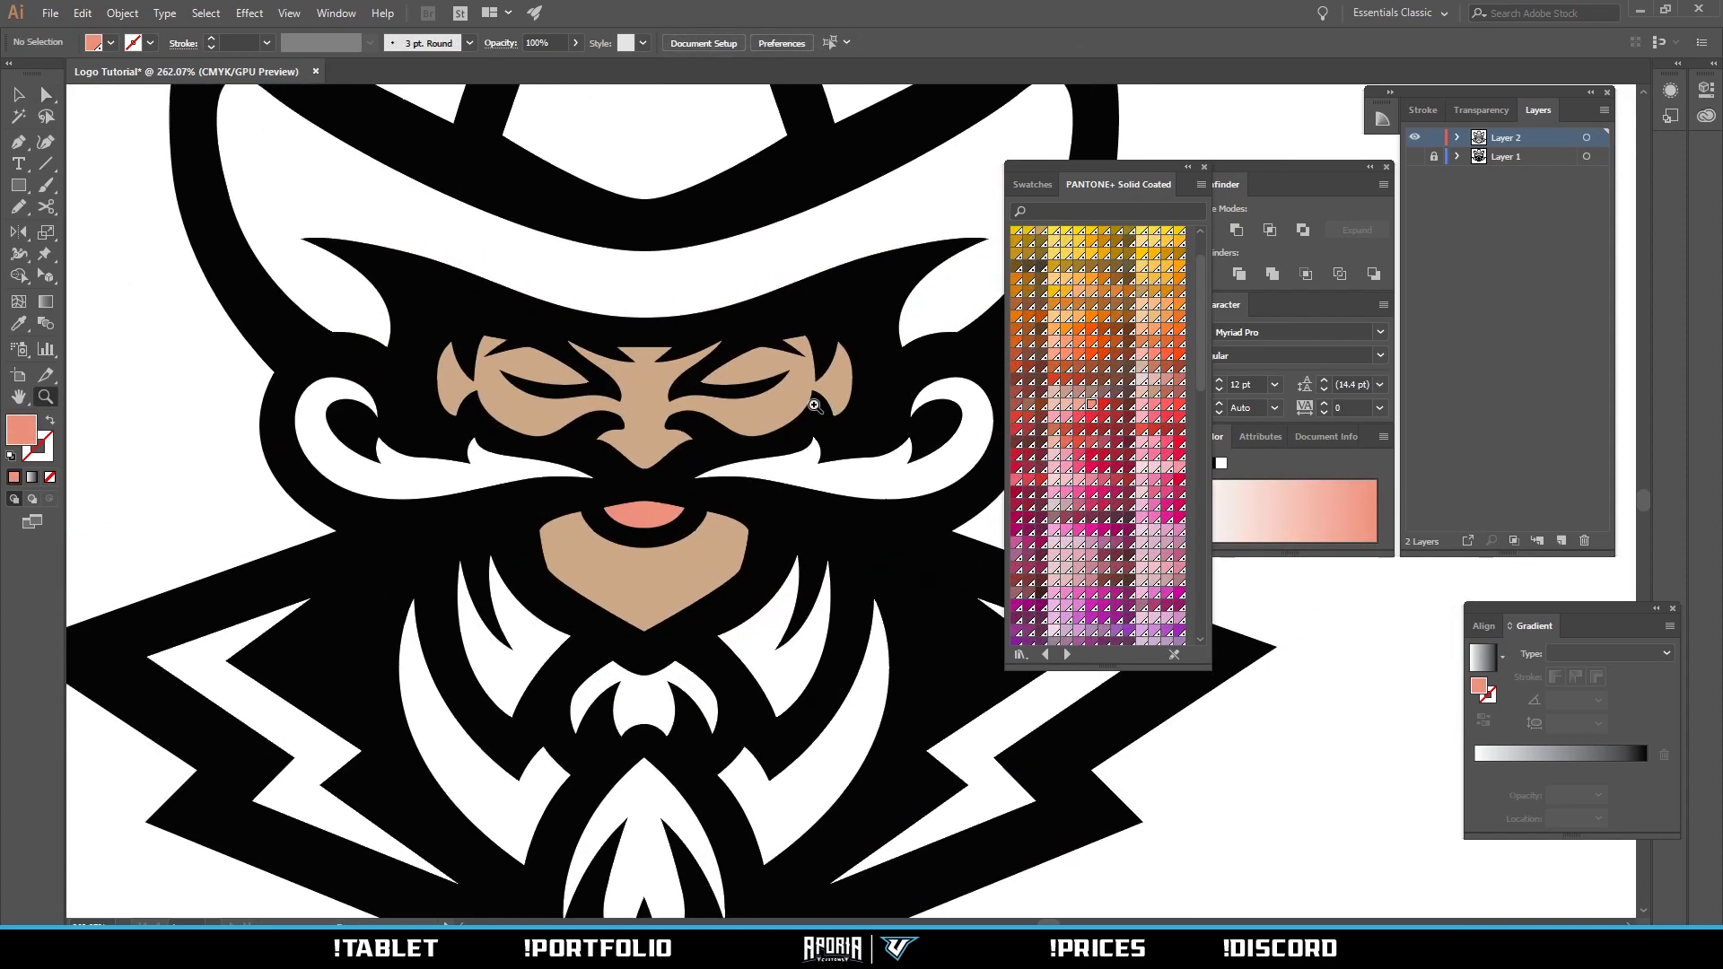
Fill both halves of the white moustache with a dark brown PANTONE+ Solid Coated swatch and check the result.
key("a")
left_click(366, 490)
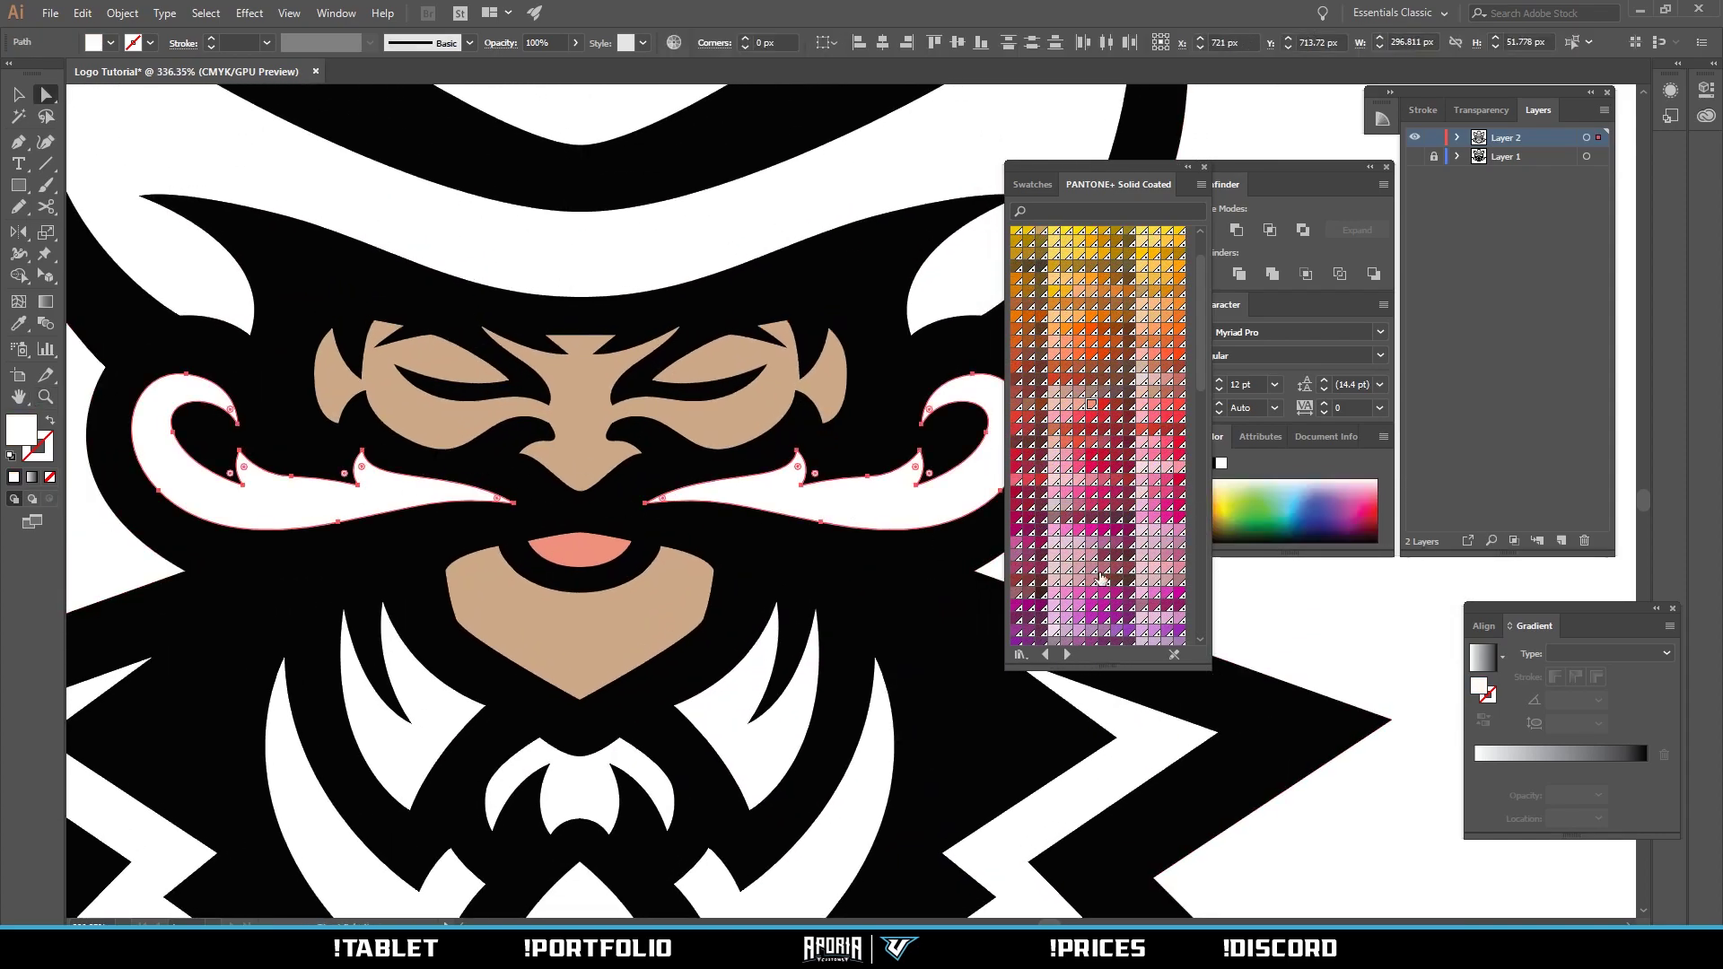
scroll(1122, 525, "down", 5)
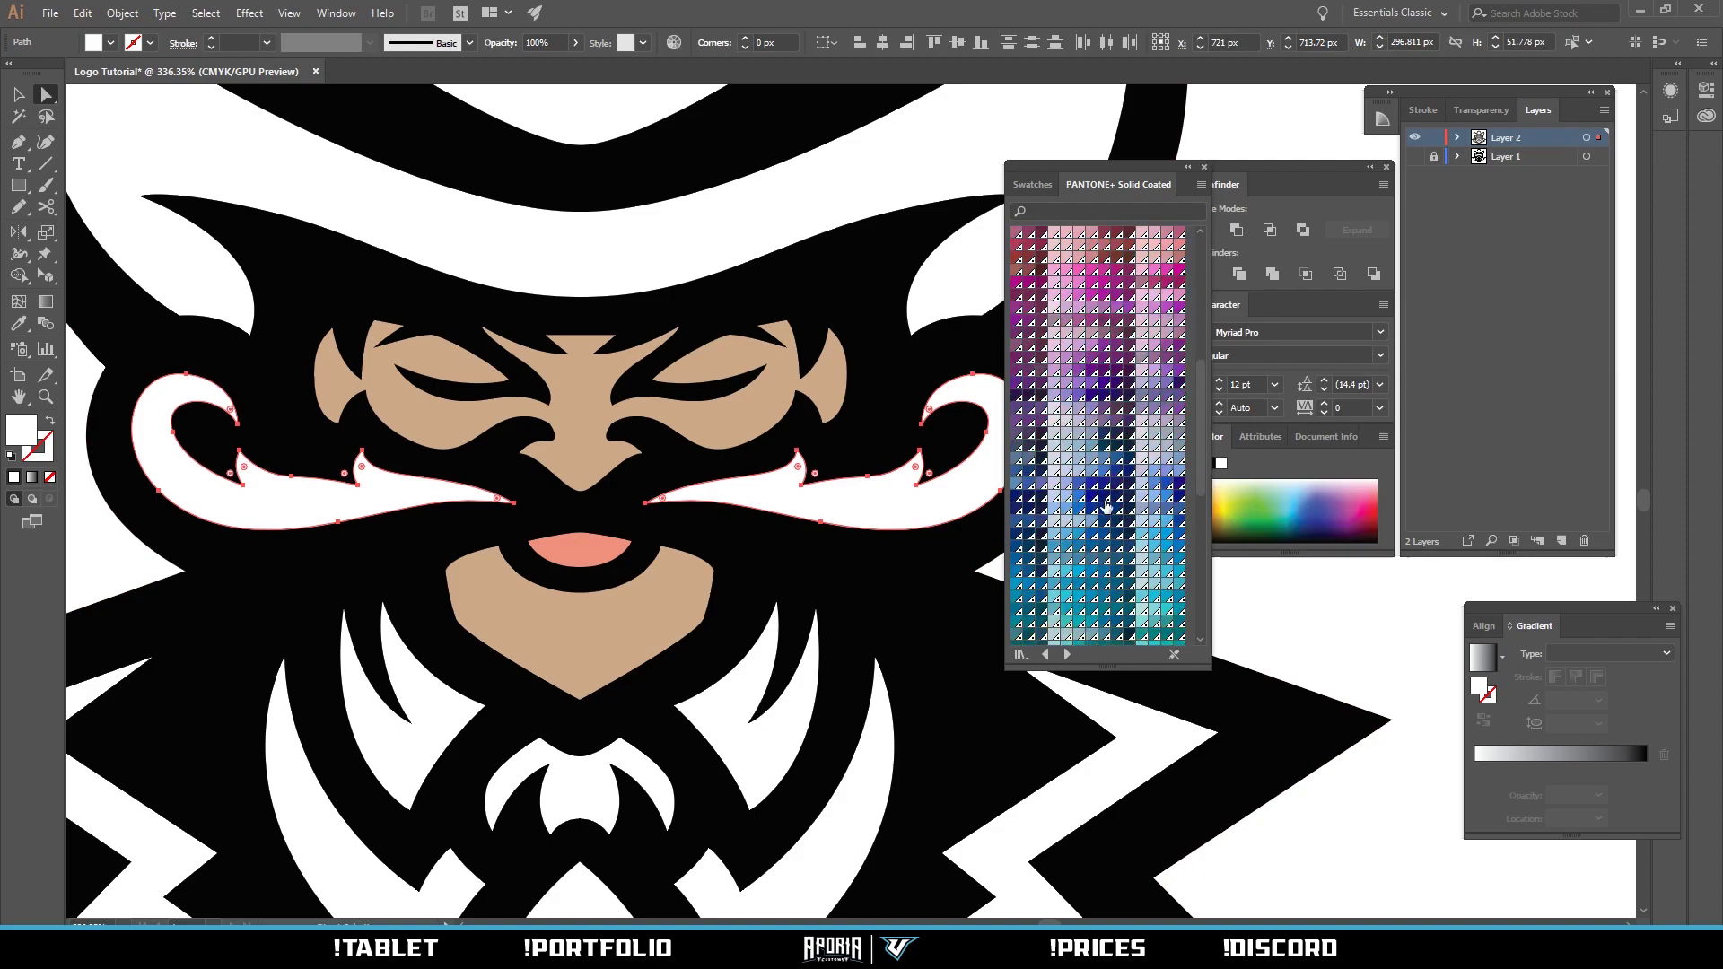
scroll(1097, 514, "down", 5)
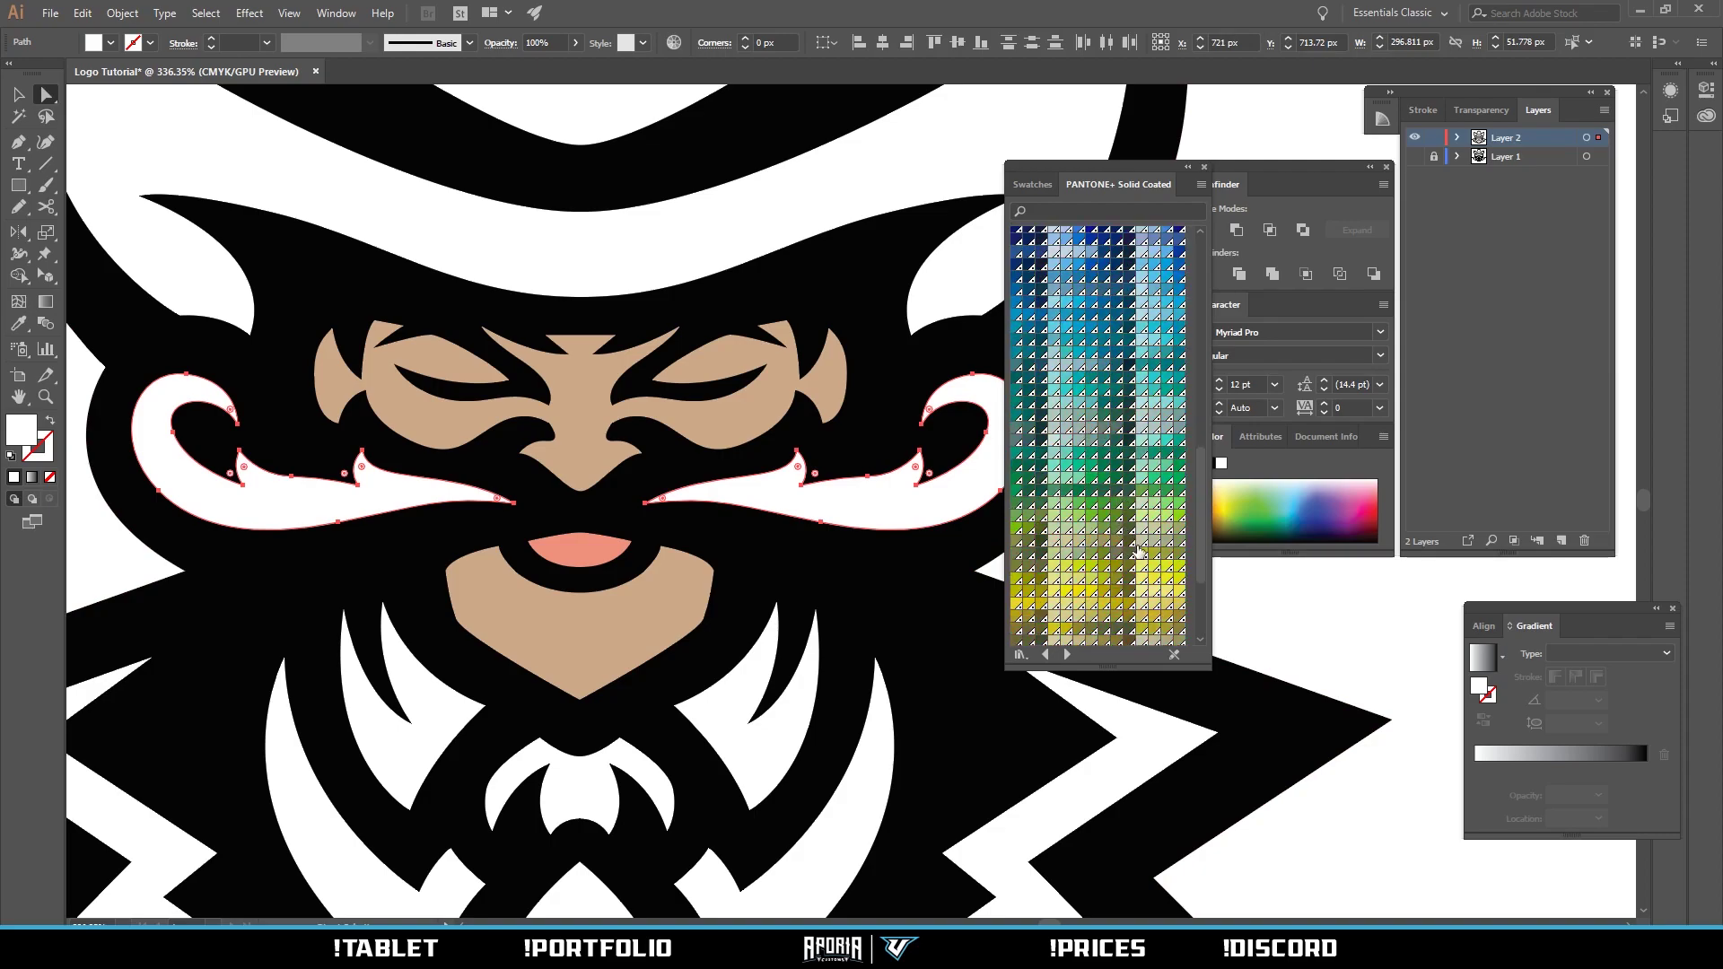
scroll(1138, 557, "down", 5)
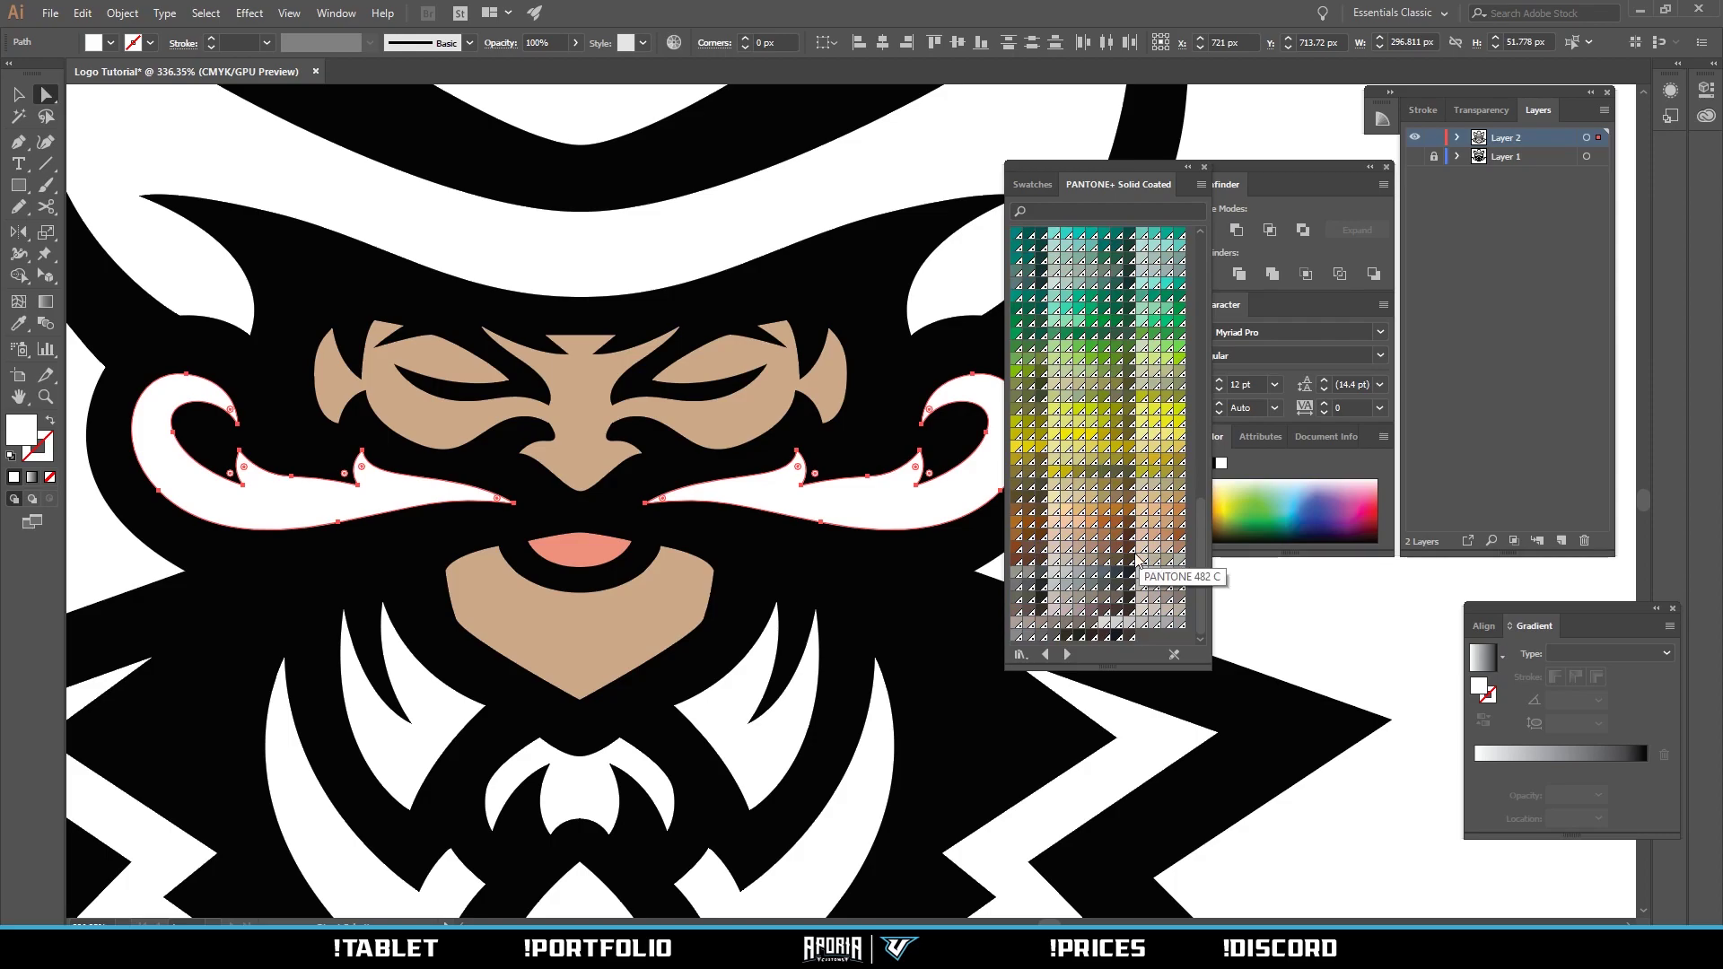
left_click(1129, 536)
key("ctrl+minus")
left_click_drag(649, 483, 431, 484)
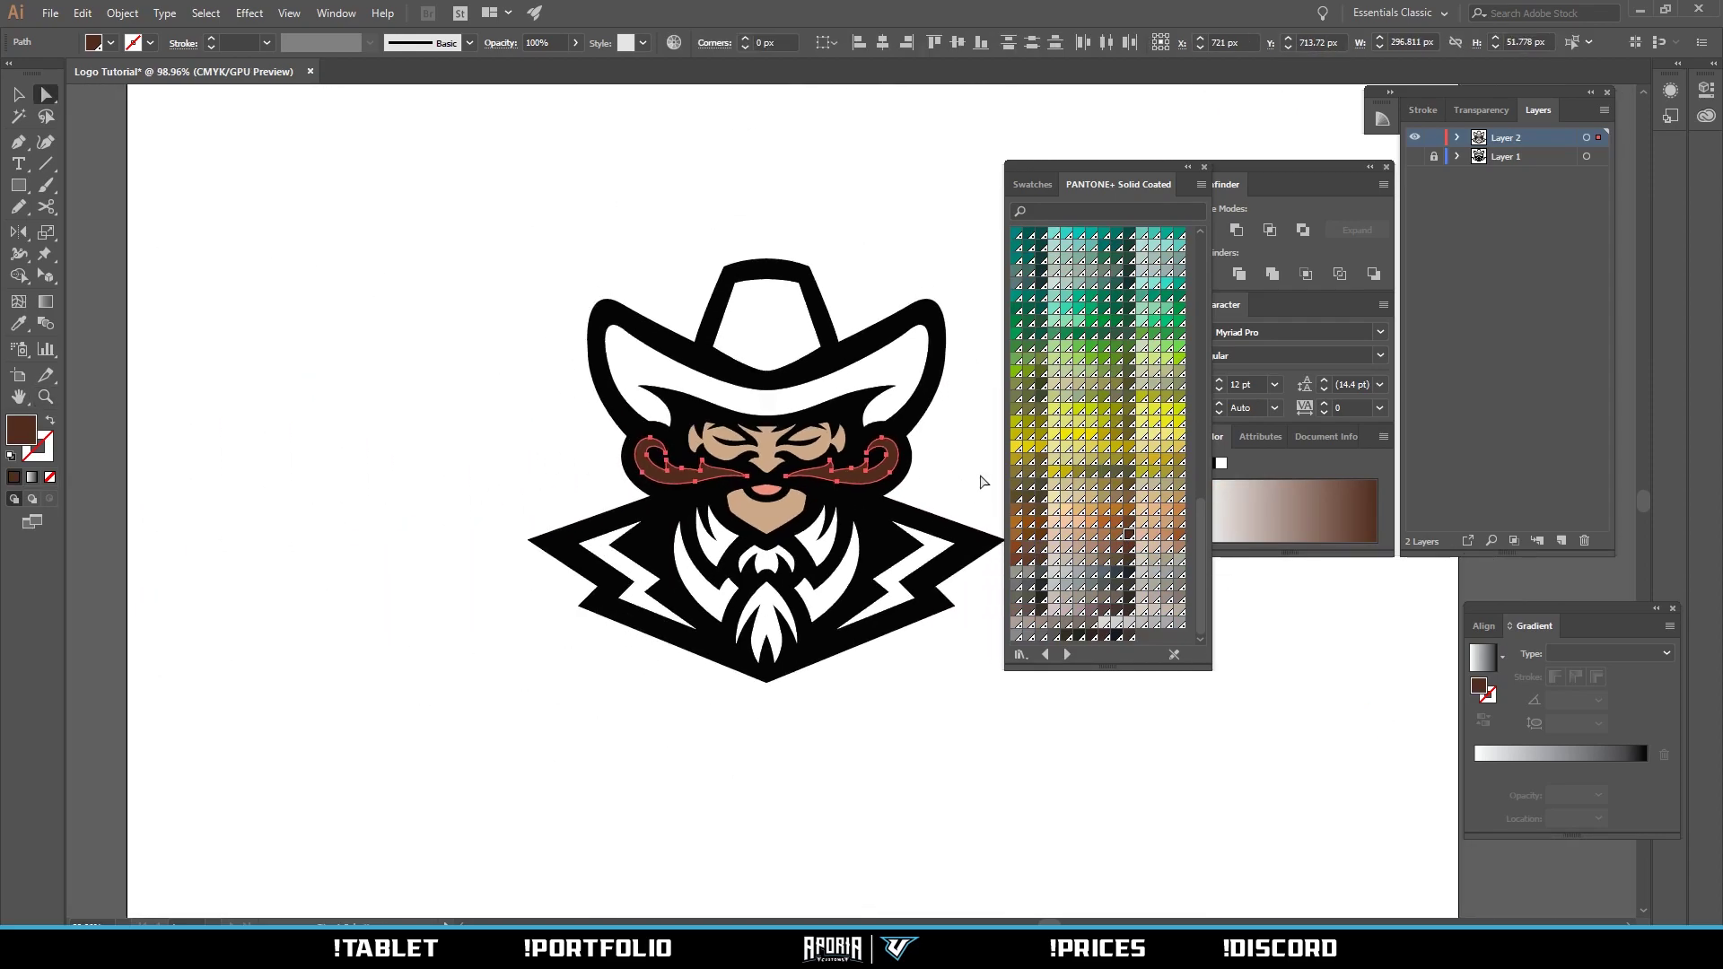
left_click(980, 481)
left_click_drag(808, 460, 951, 459)
left_click_drag(810, 493, 665, 503)
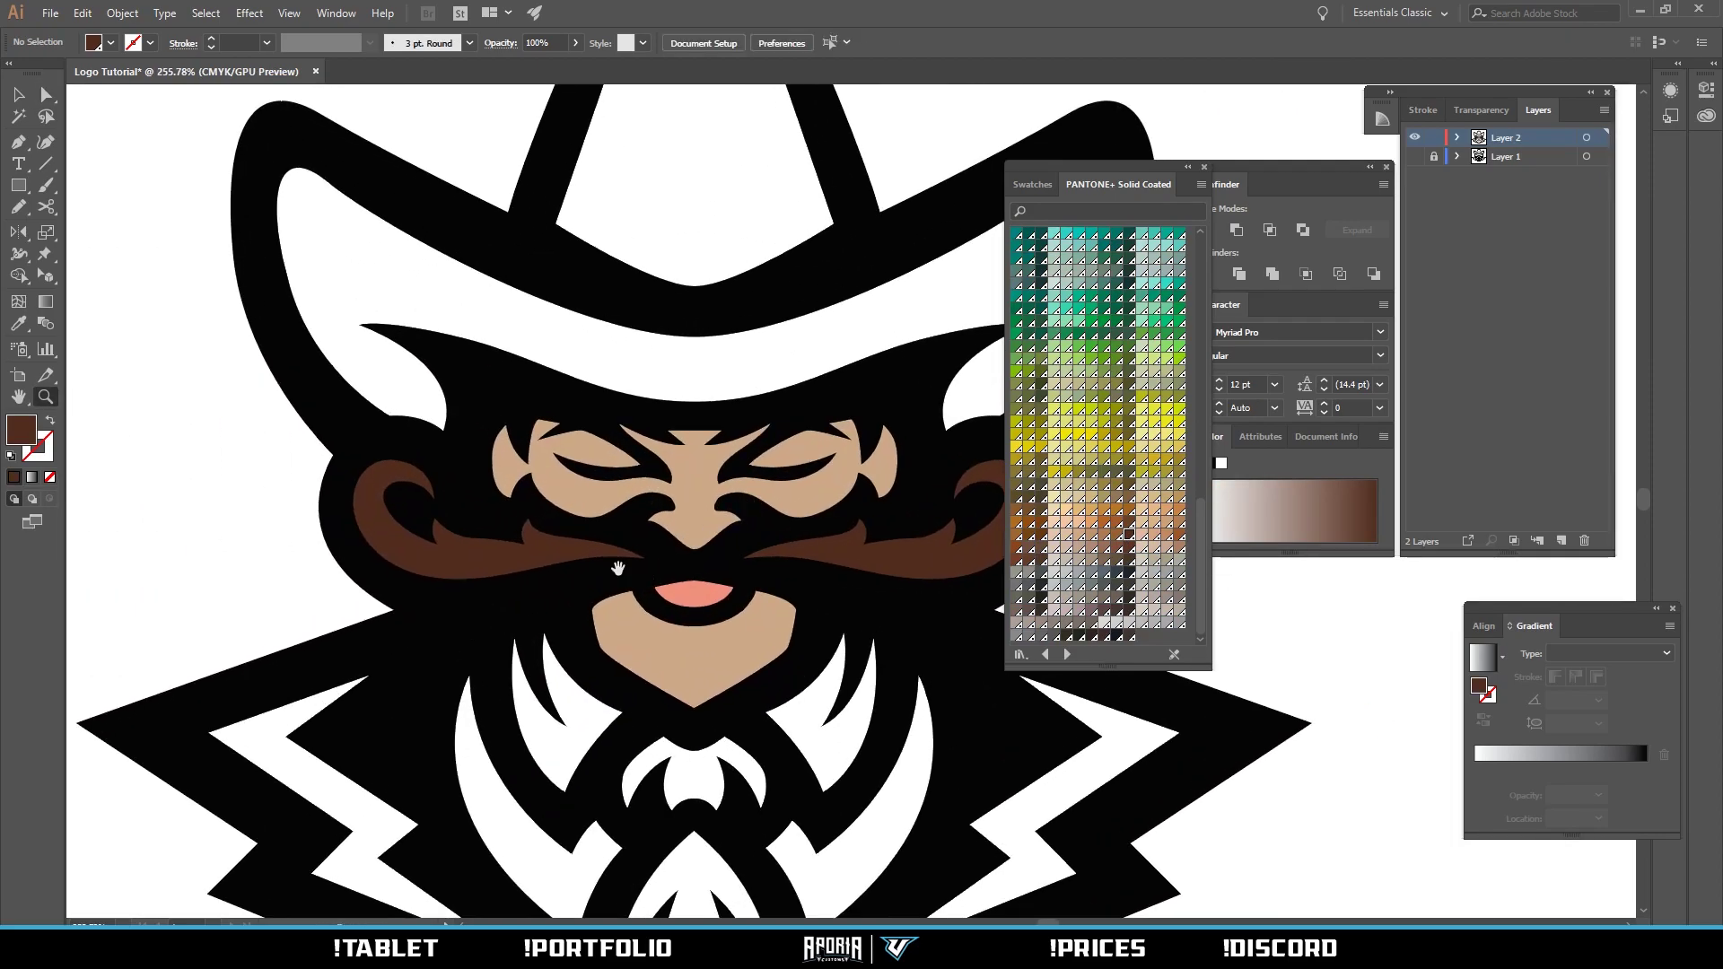
Fill the white hat crown and brim with a red PANTONE+ Solid Coated swatch and check the result.
left_click_drag(618, 569, 468, 550)
mouse_move(579, 483)
left_mouse_down()
mouse_move(744, 537)
mouse_move(569, 499)
left_mouse_up()
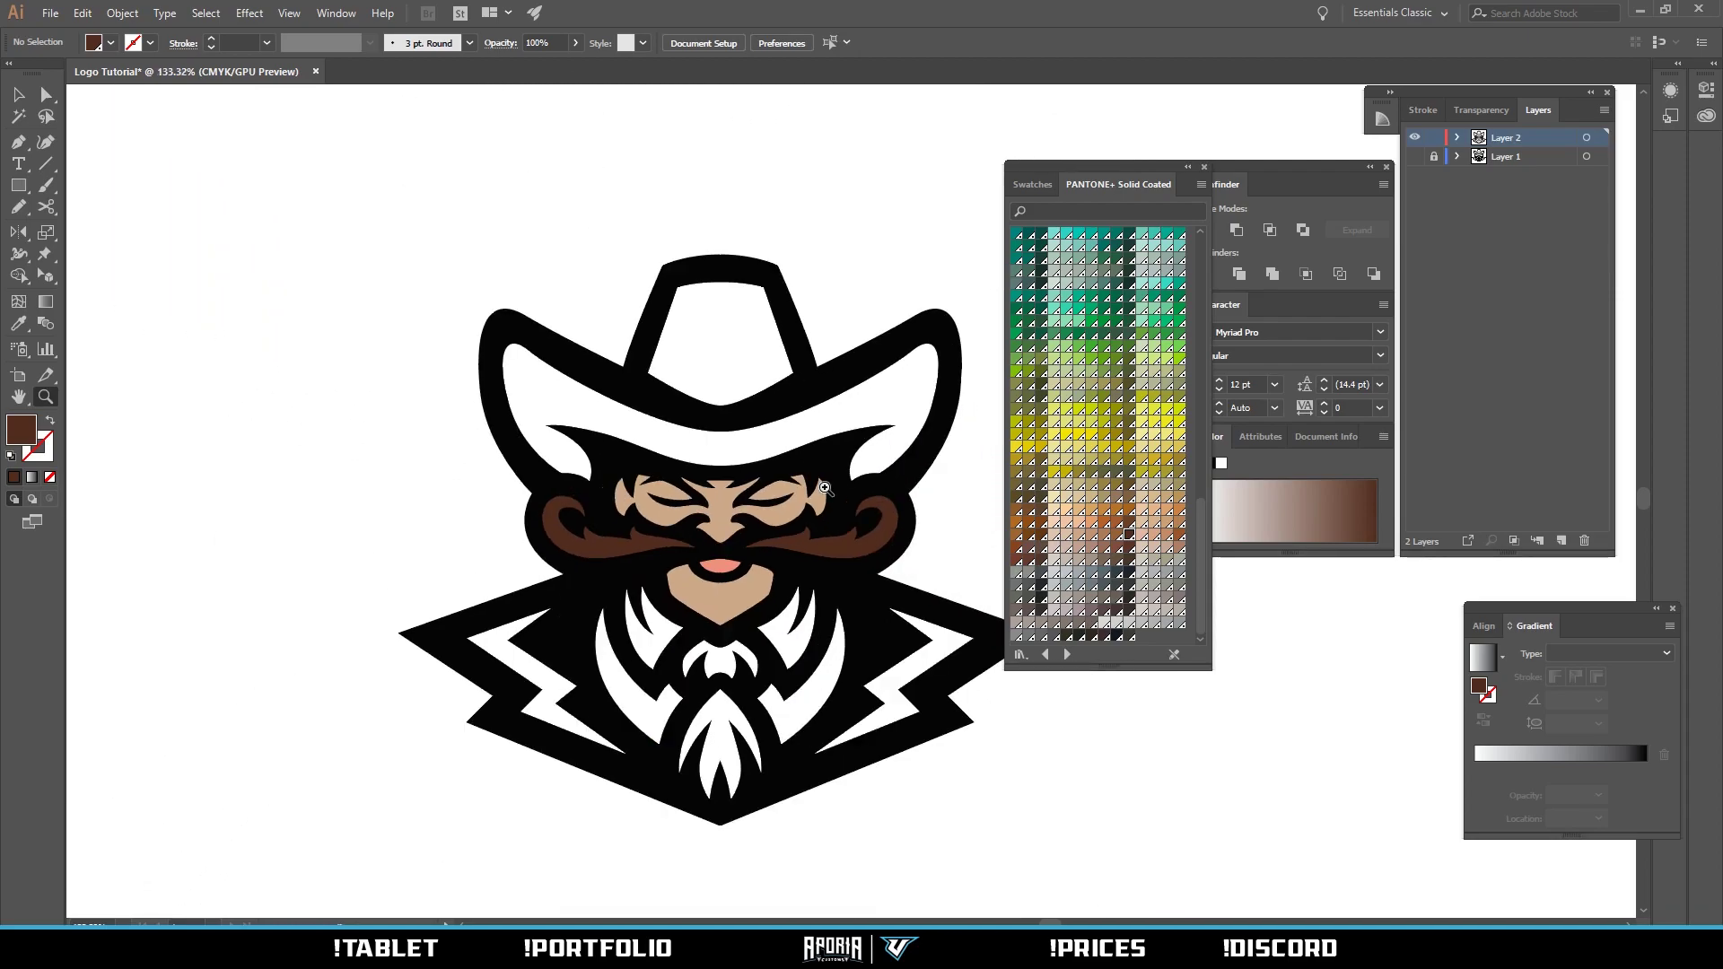
left_click(742, 368)
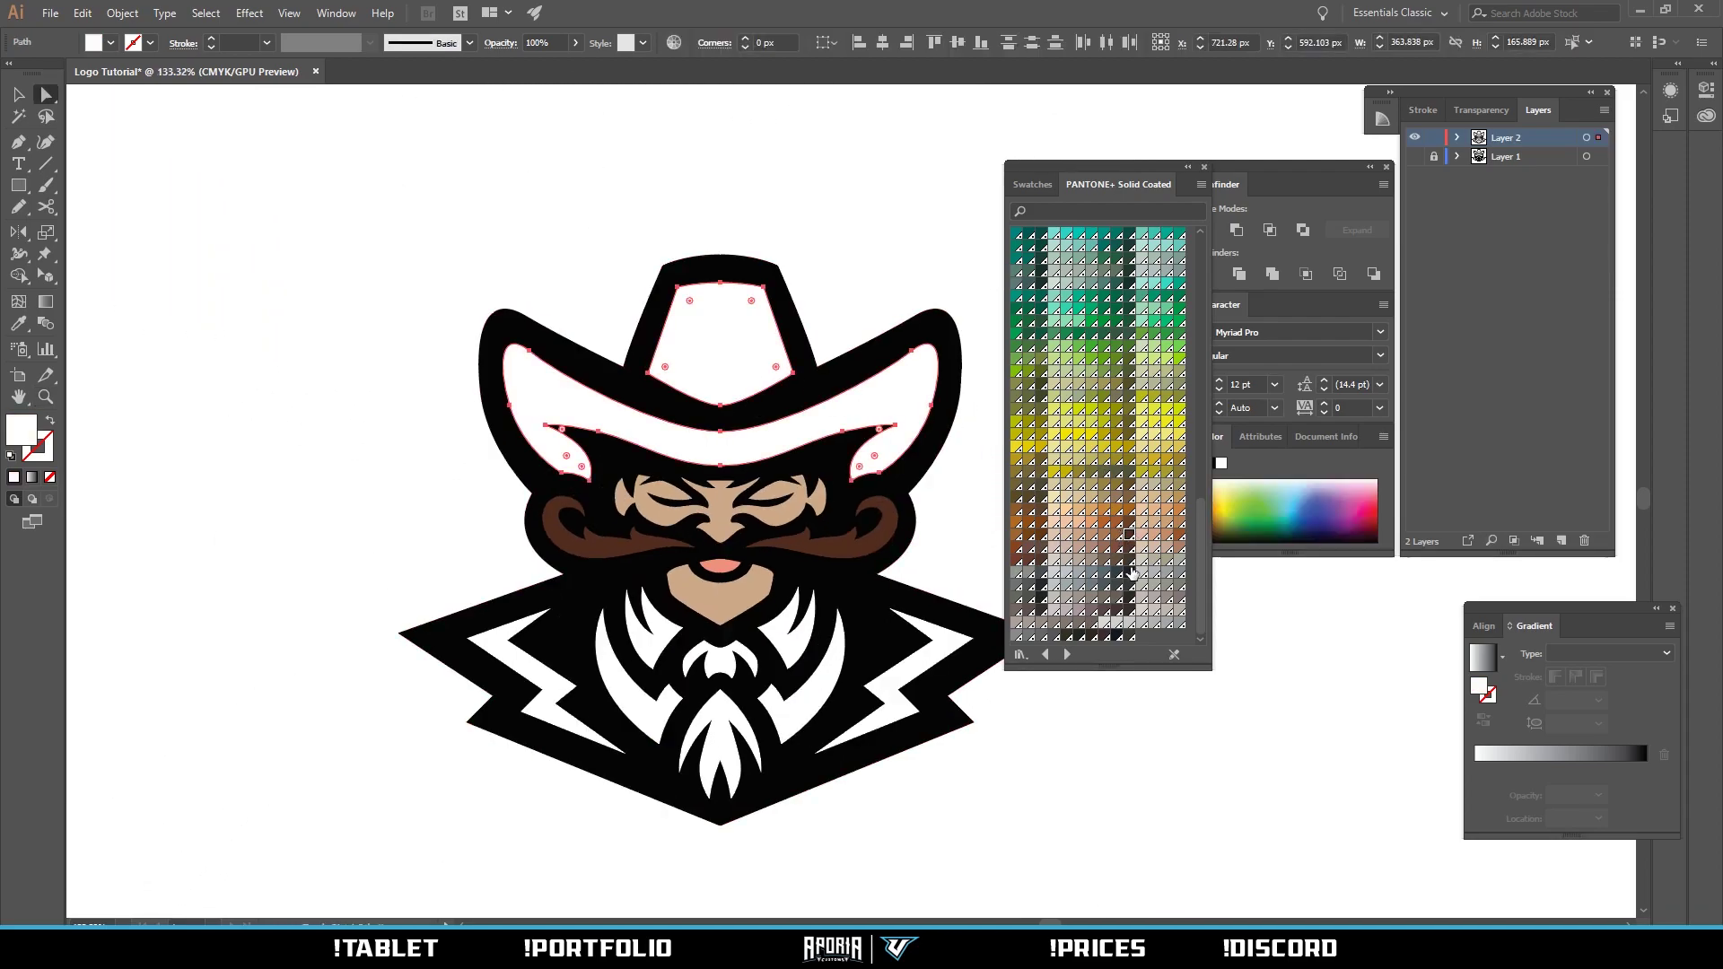
scroll(1120, 516, "up", 10)
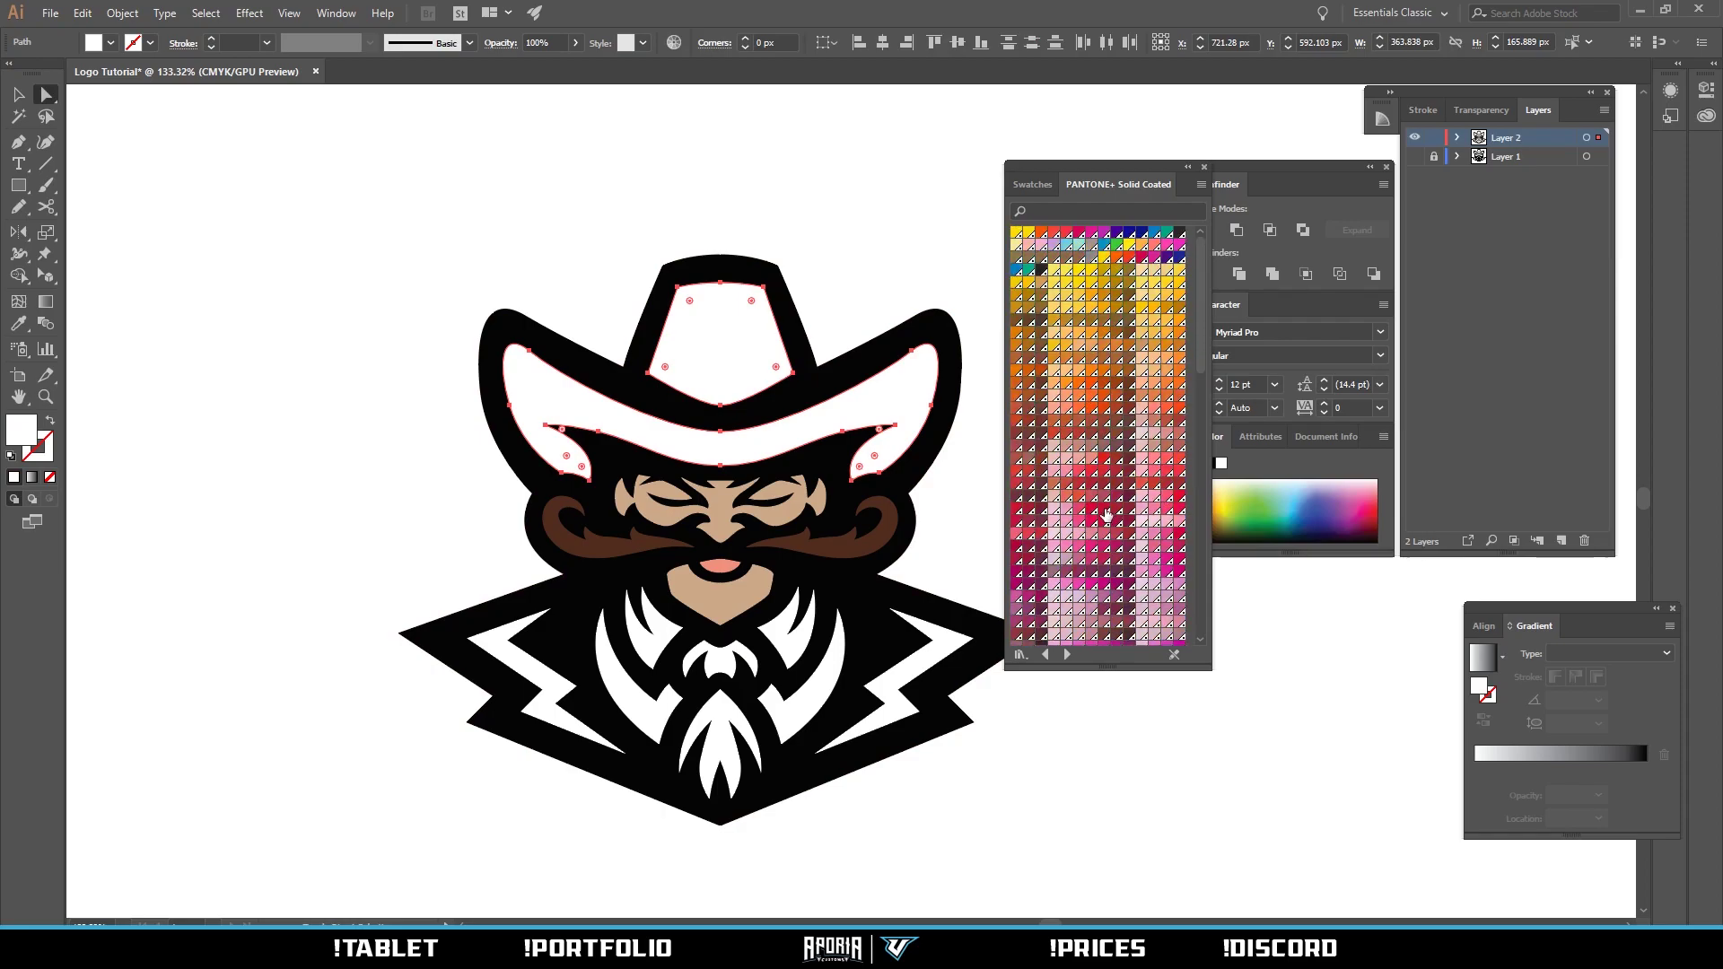
left_click(1104, 510)
left_click(953, 524)
left_click_drag(752, 539, 590, 556)
left_click_drag(736, 541, 885, 456)
scroll(781, 503, "up", 3)
left_click_drag(760, 455, 642, 460)
Select the hat crown and brim and fill both with a very dark navy PANTONE+ Solid Coated swatch.
key("a")
left_click(696, 372)
left_click(715, 272, "shift")
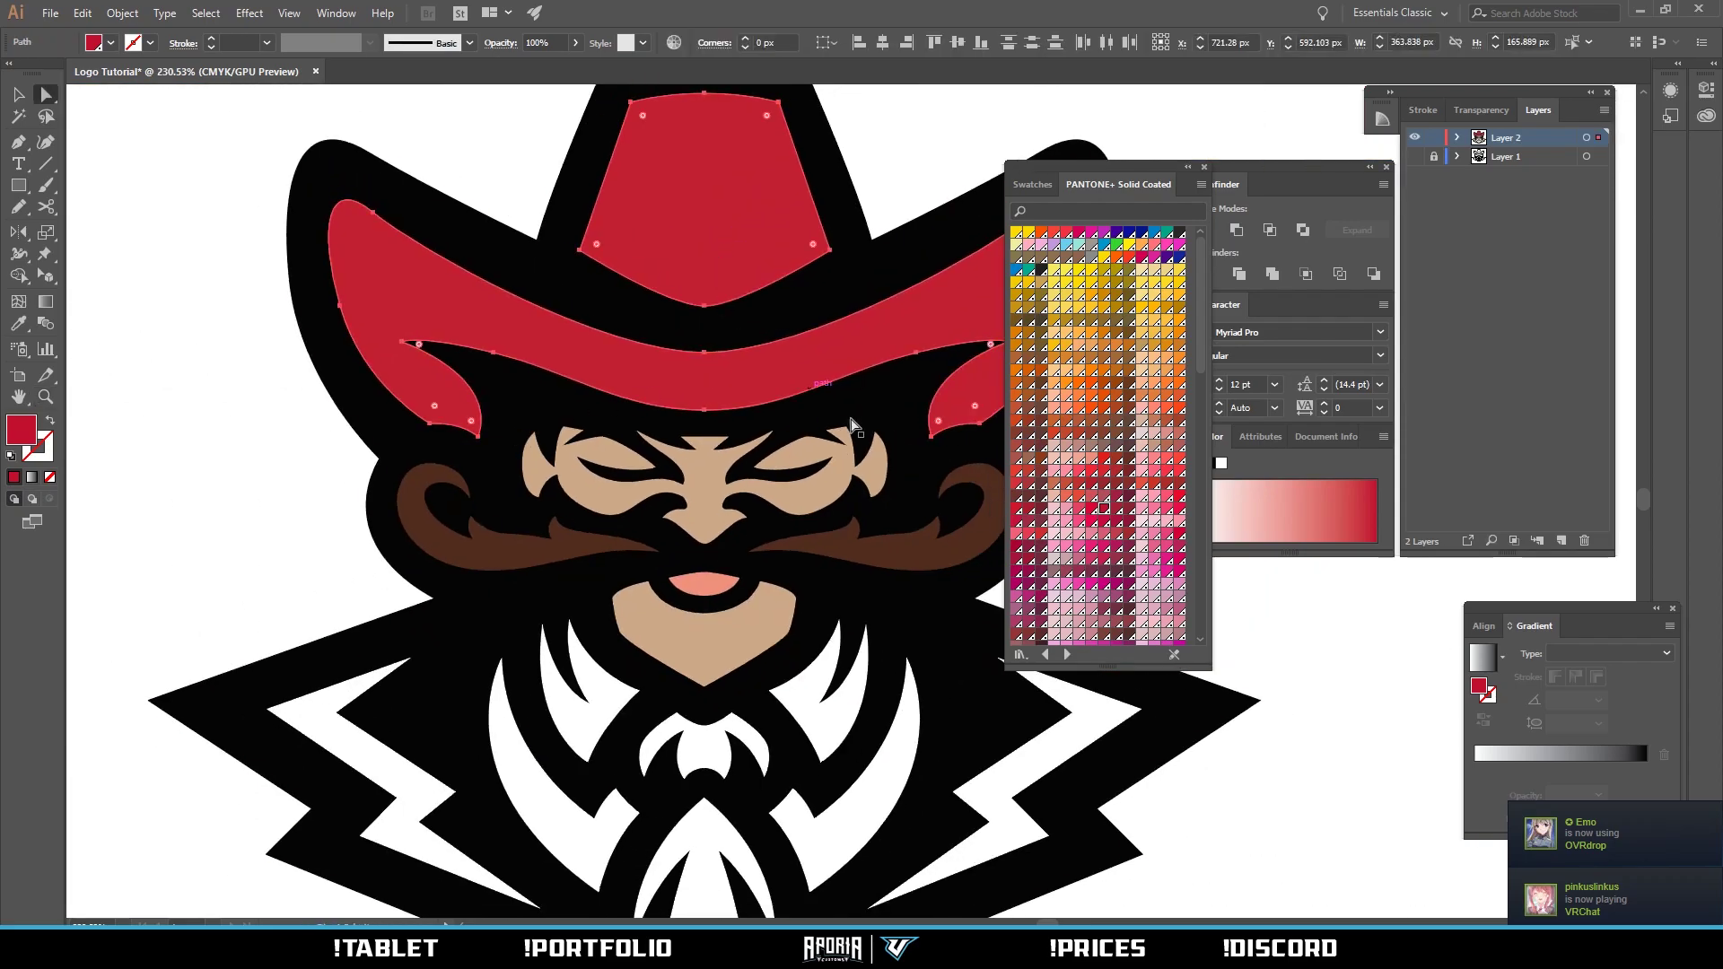
scroll(1163, 529, "down", 10)
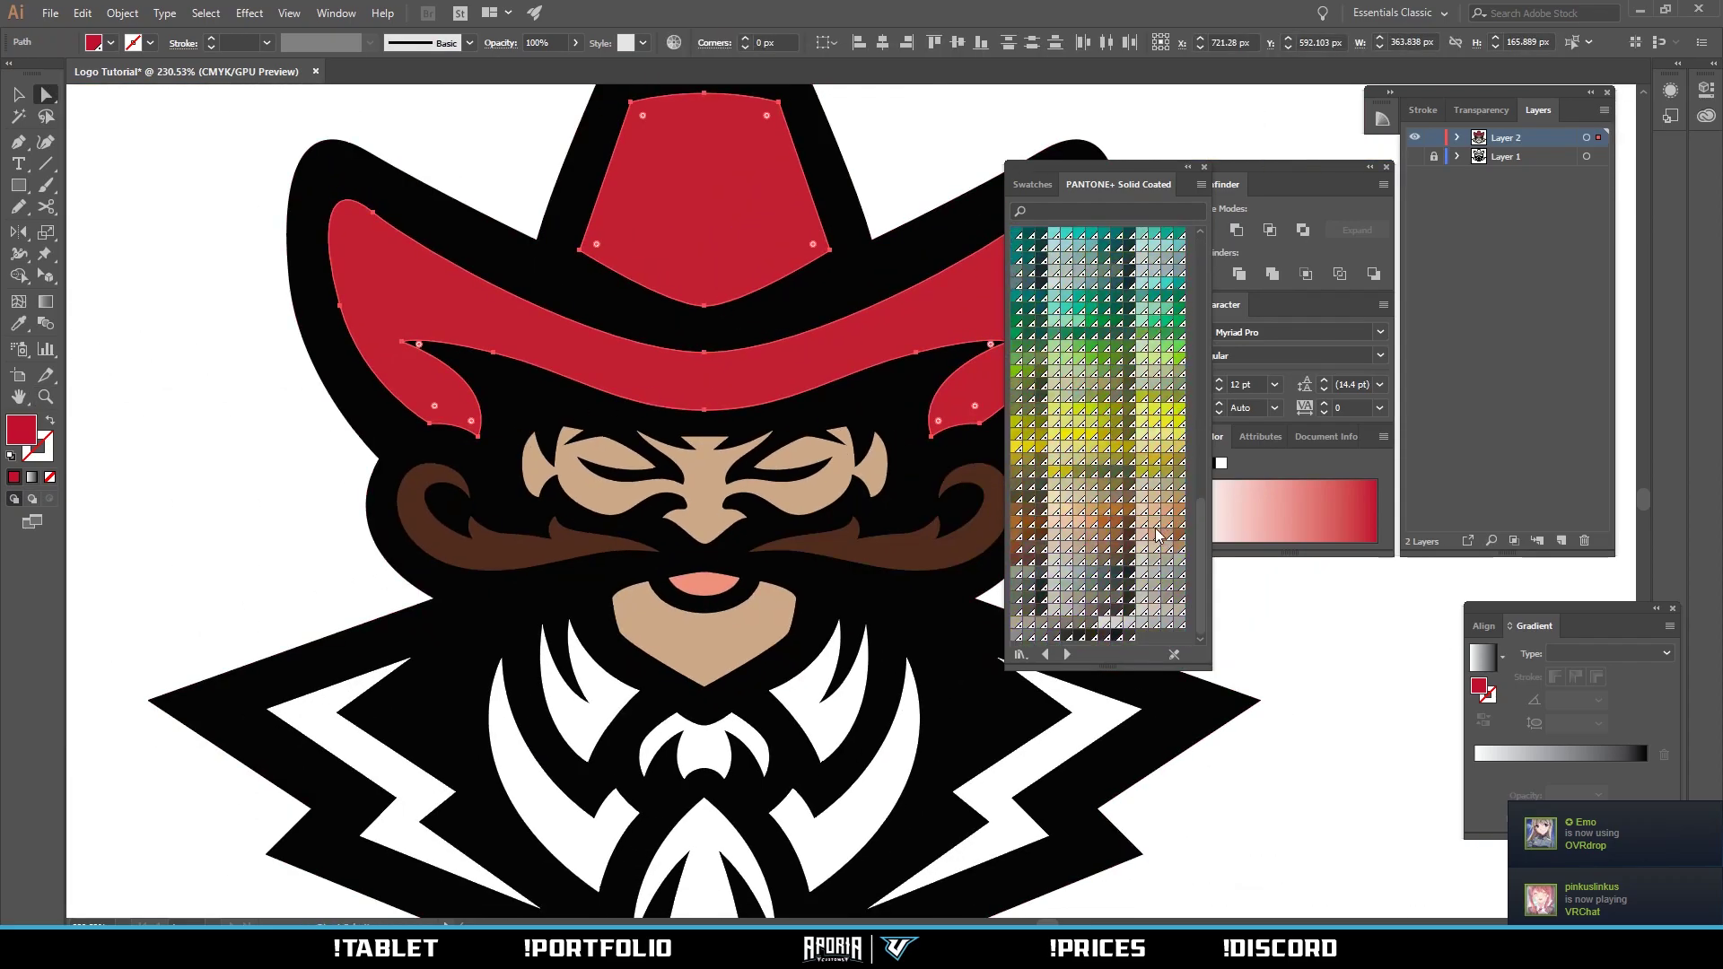
left_click(1129, 574)
left_click(1119, 636)
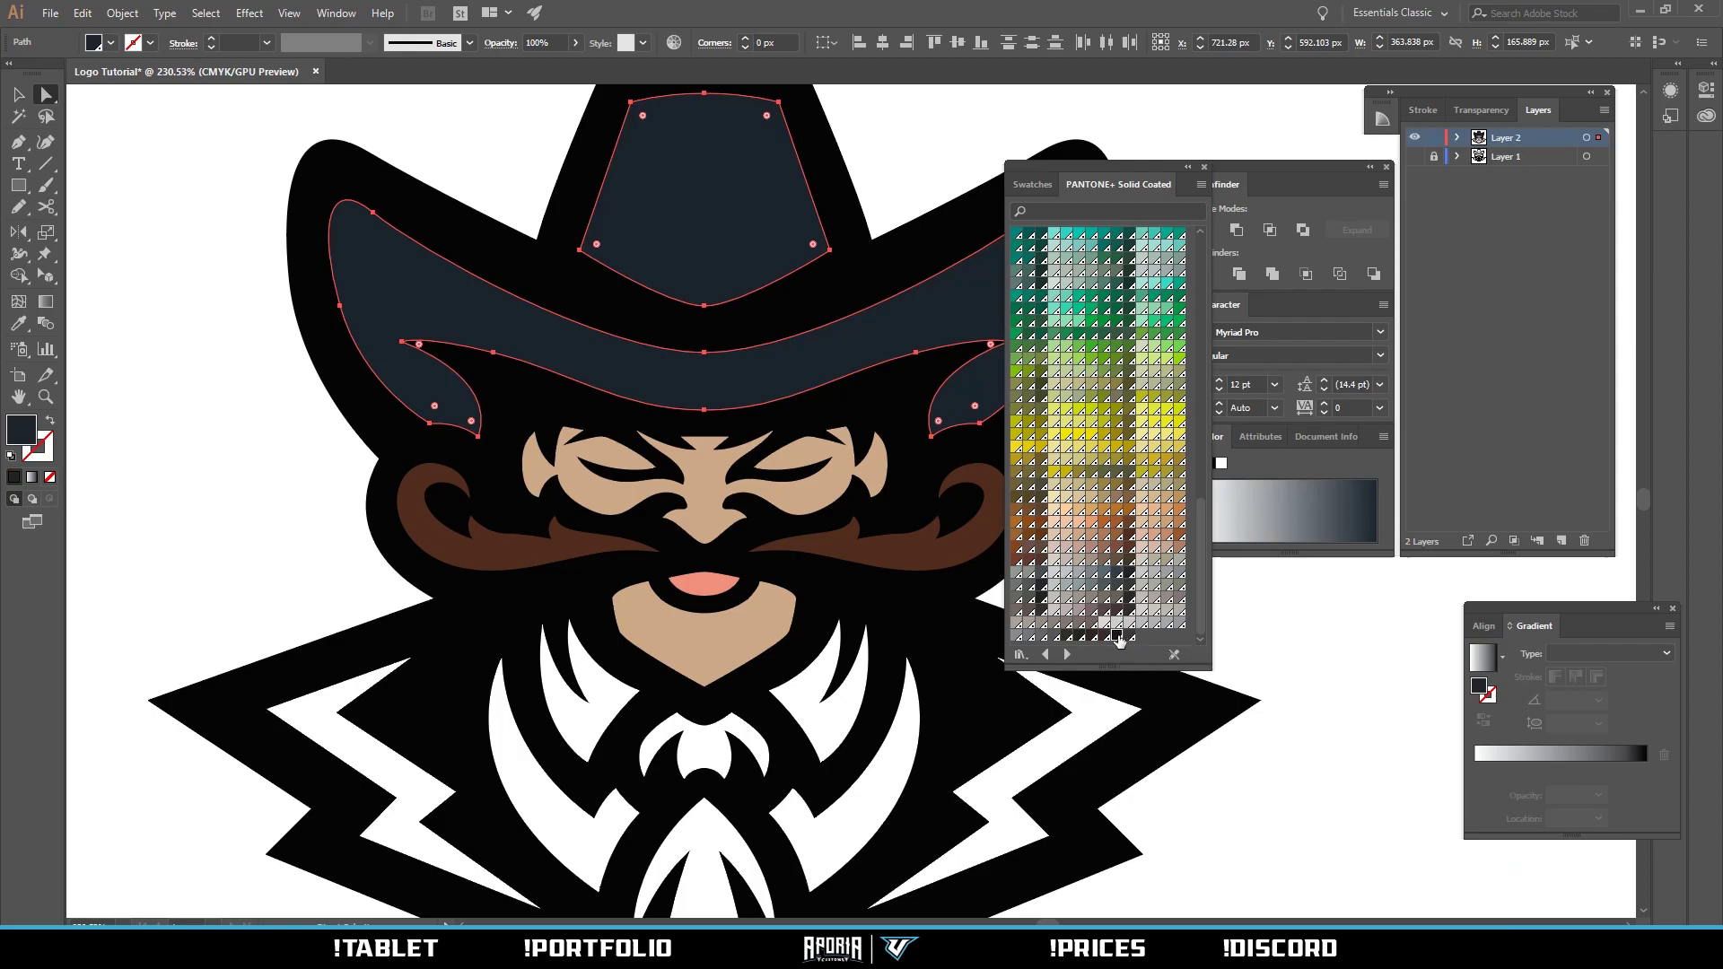
left_click(267, 523)
key("z")
left_click_drag(732, 499, 466, 507)
left_click_drag(718, 413, 851, 413)
left_click_drag(781, 461, 690, 441)
mouse_move(859, 465)
left_mouse_down()
mouse_move(812, 489)
mouse_move(884, 457)
left_mouse_up()
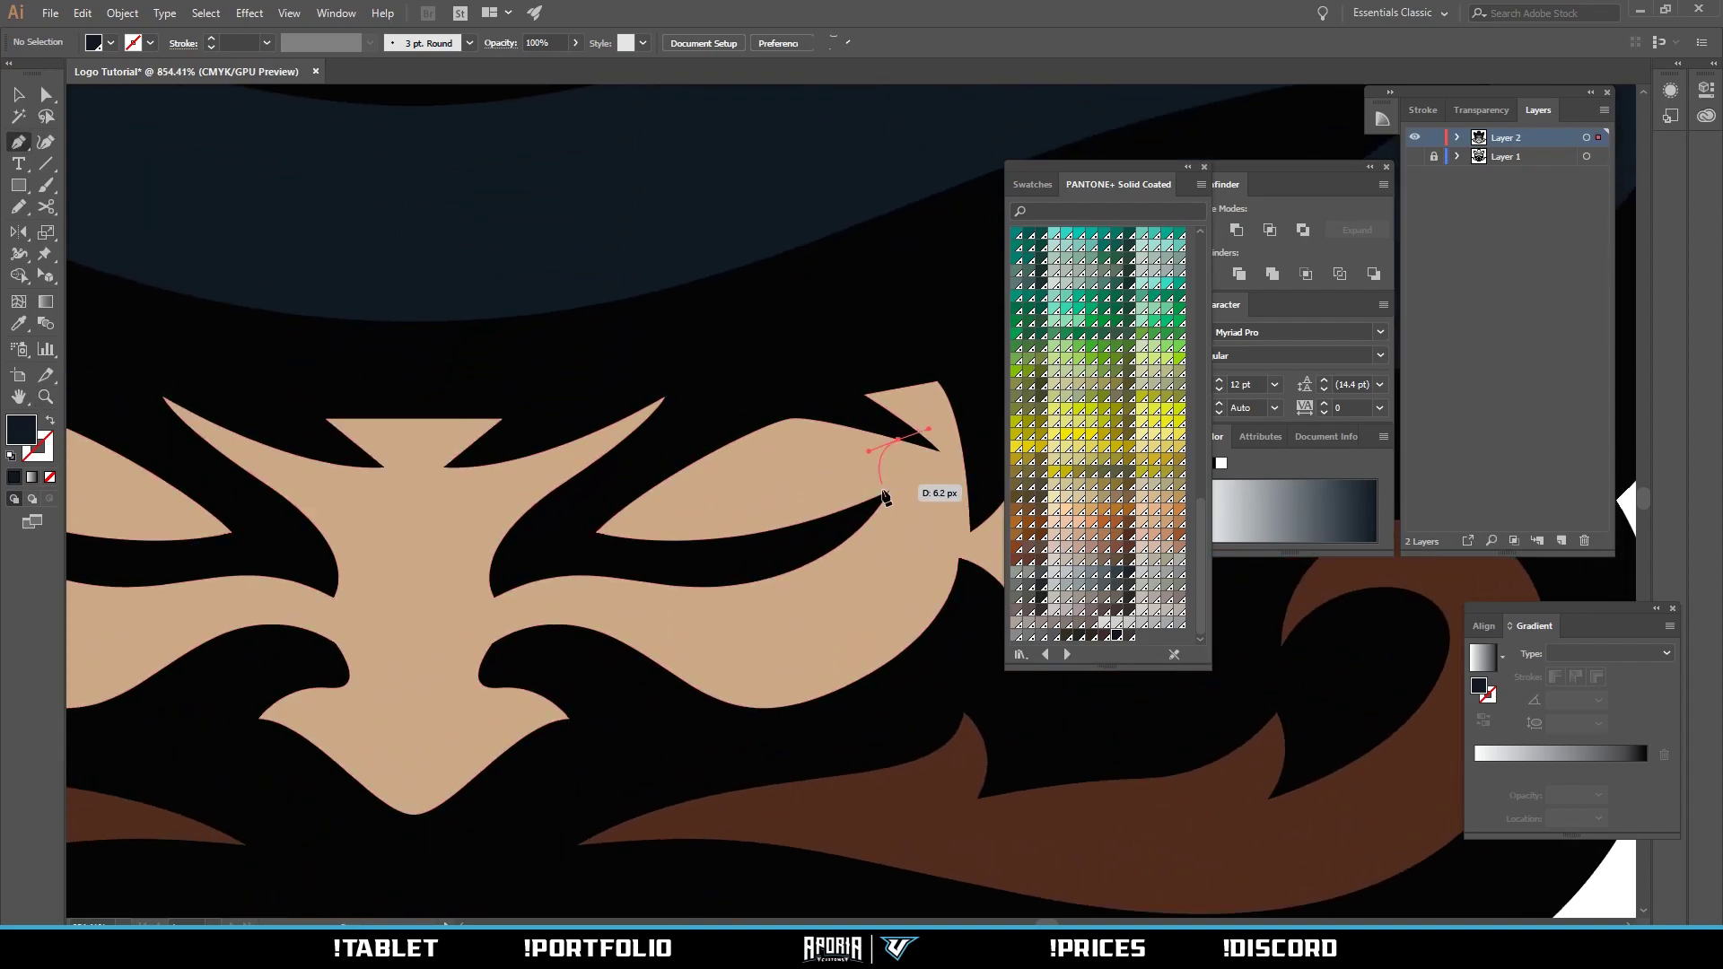
key("ctrl+z")
mouse_move(812, 519)
left_mouse_down()
mouse_move(842, 516)
mouse_move(590, 503)
mouse_move(890, 472)
left_mouse_up()
key("ctrl+z")
key("z")
key("p")
key("ctrl+z")
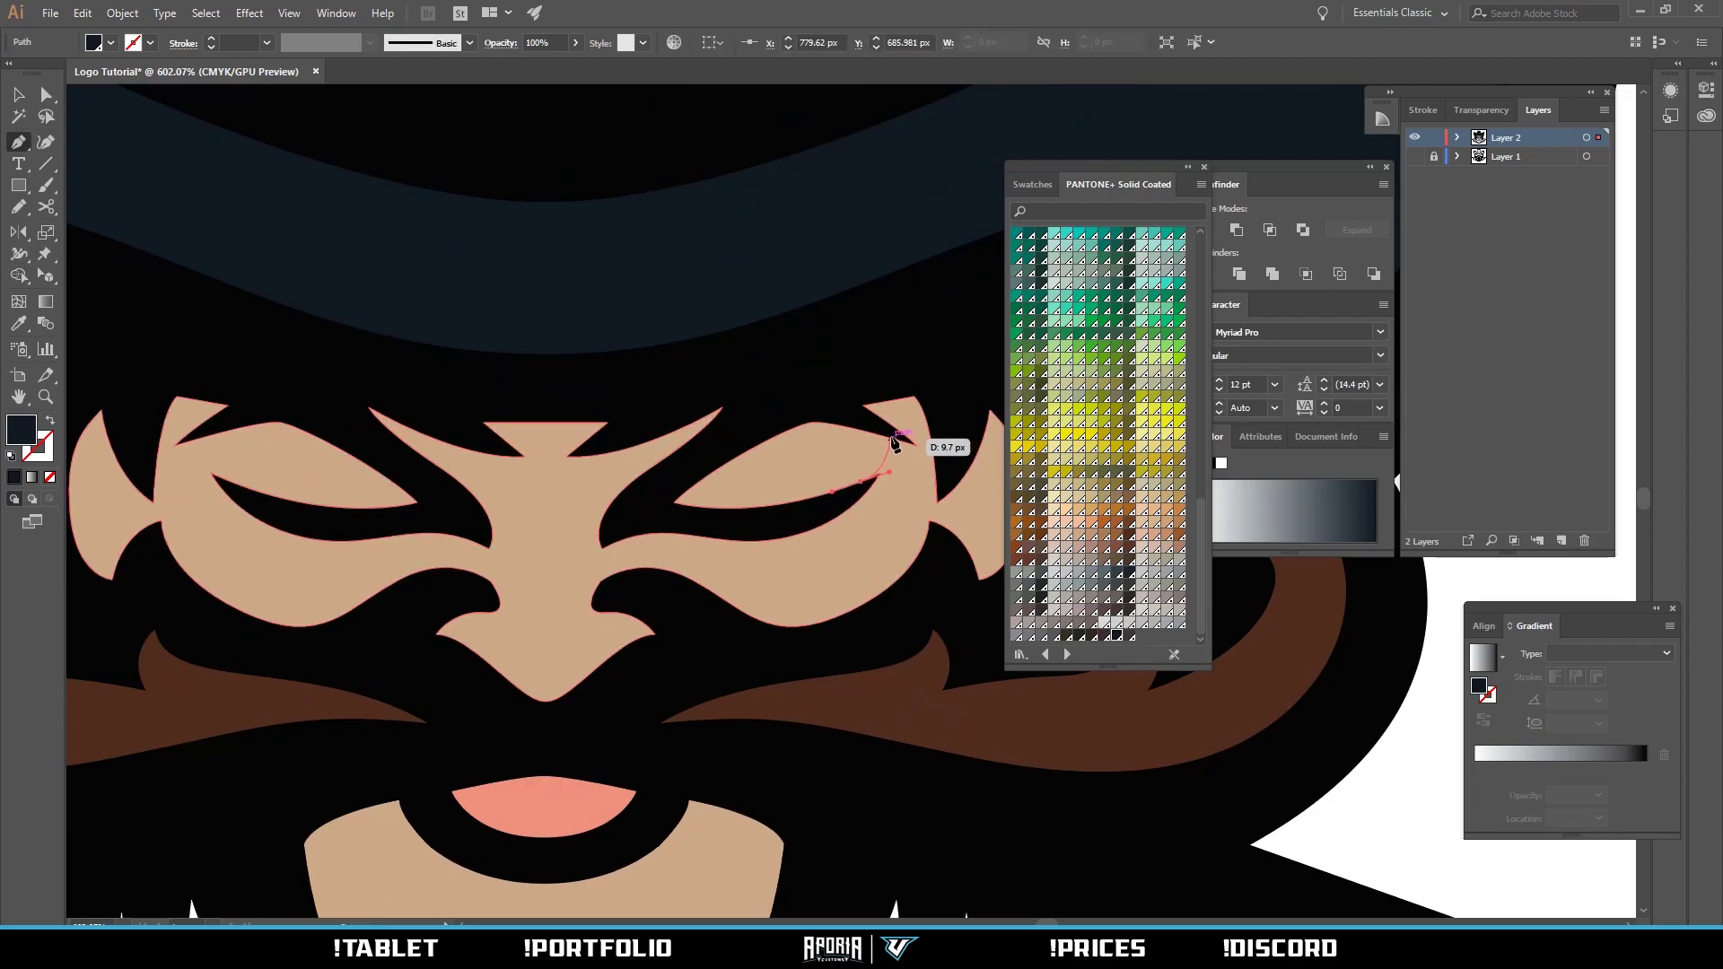
Draw a closed outline with the Pen tool around the skin-colored eyelid on the right half of the face.
left_click(897, 441)
left_click_drag(812, 405, 786, 410)
left_click_drag(753, 423, 729, 437)
left_click_drag(686, 477, 687, 519)
left_click_drag(743, 522, 825, 507)
left_click(861, 483)
Split the outlined eyelid from the face shape with the Shape Builder, keeping only the almond-shaped eye in dark navy.
key("a")
left_click(885, 517, "shift")
key("shift+m")
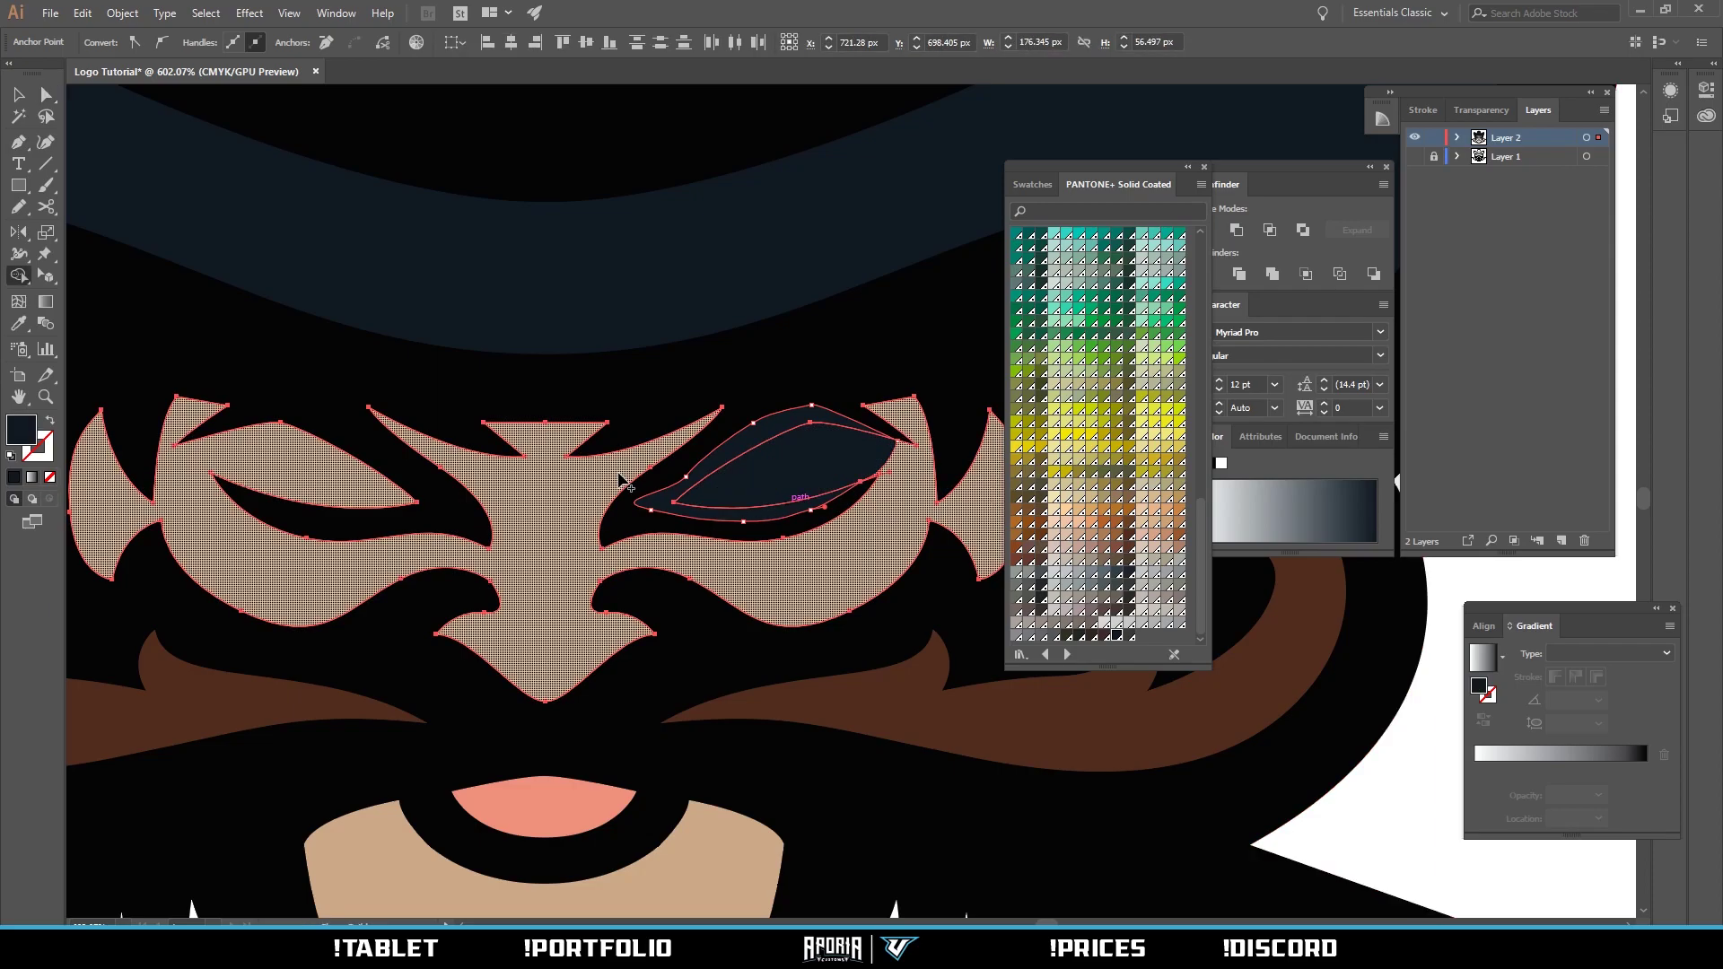
left_click(741, 462)
key("z")
key("ctrl+0")
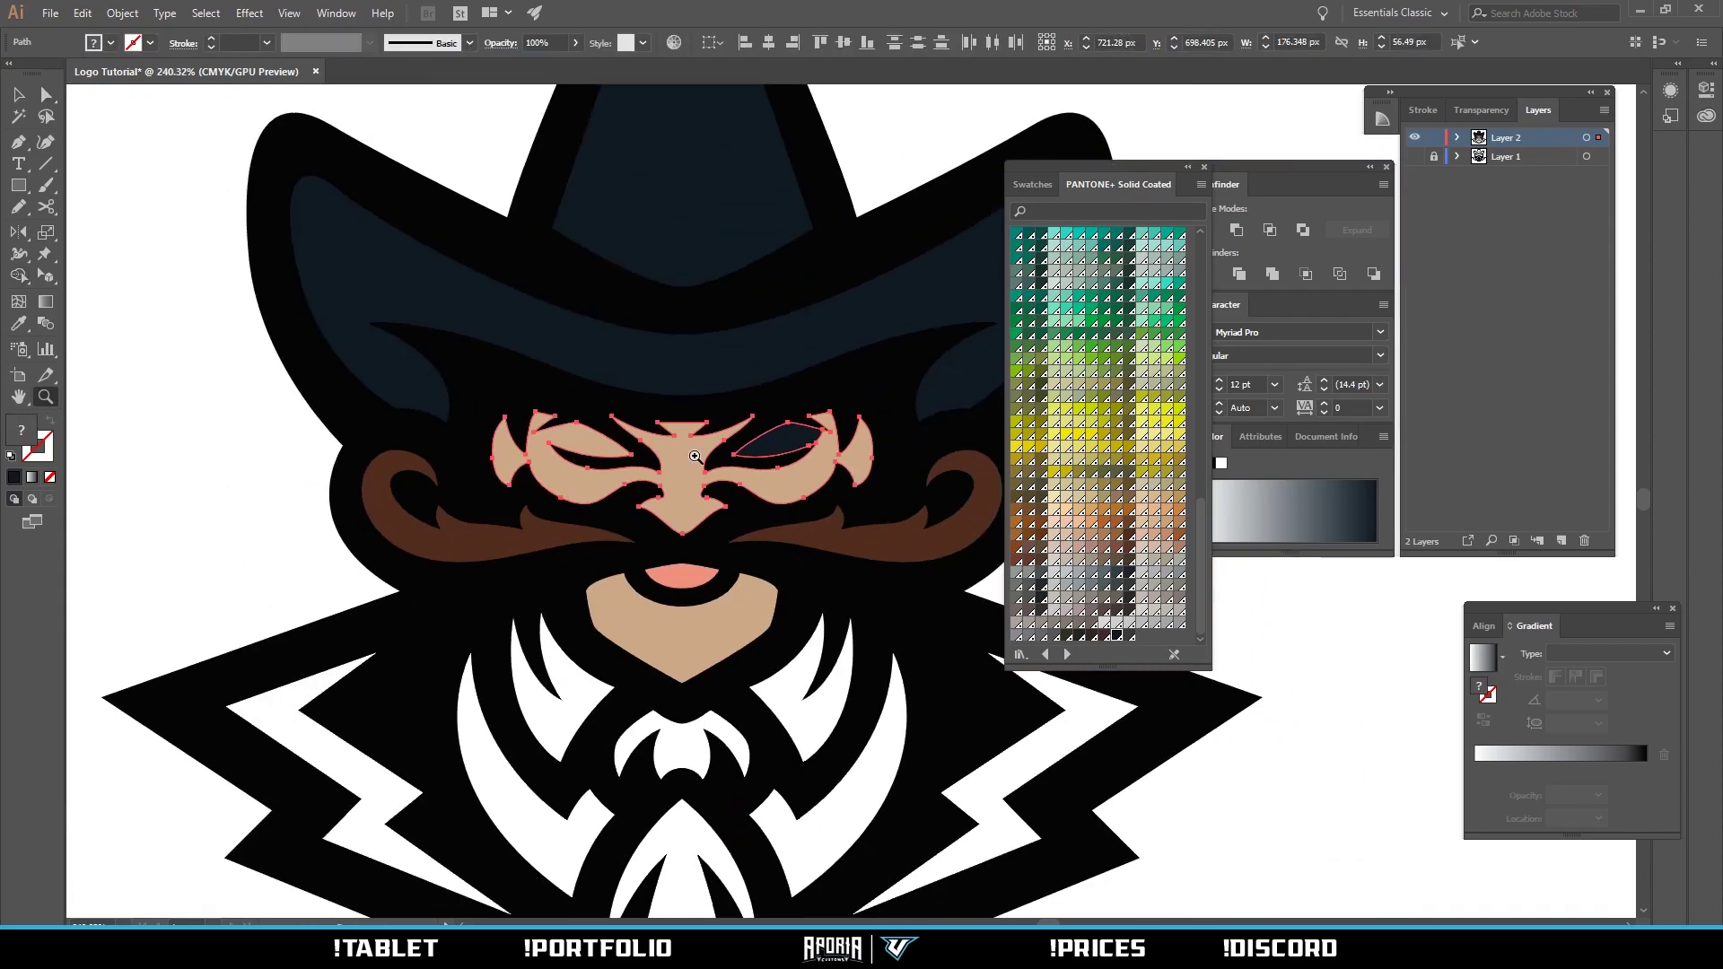
left_click(960, 525, "ctrl")
Examine the new dark eye shape and its edge against the face, both up close and in the whole design.
left_click_drag(741, 447, 928, 436)
left_click_drag(741, 480, 864, 463)
key("a")
left_click(834, 470)
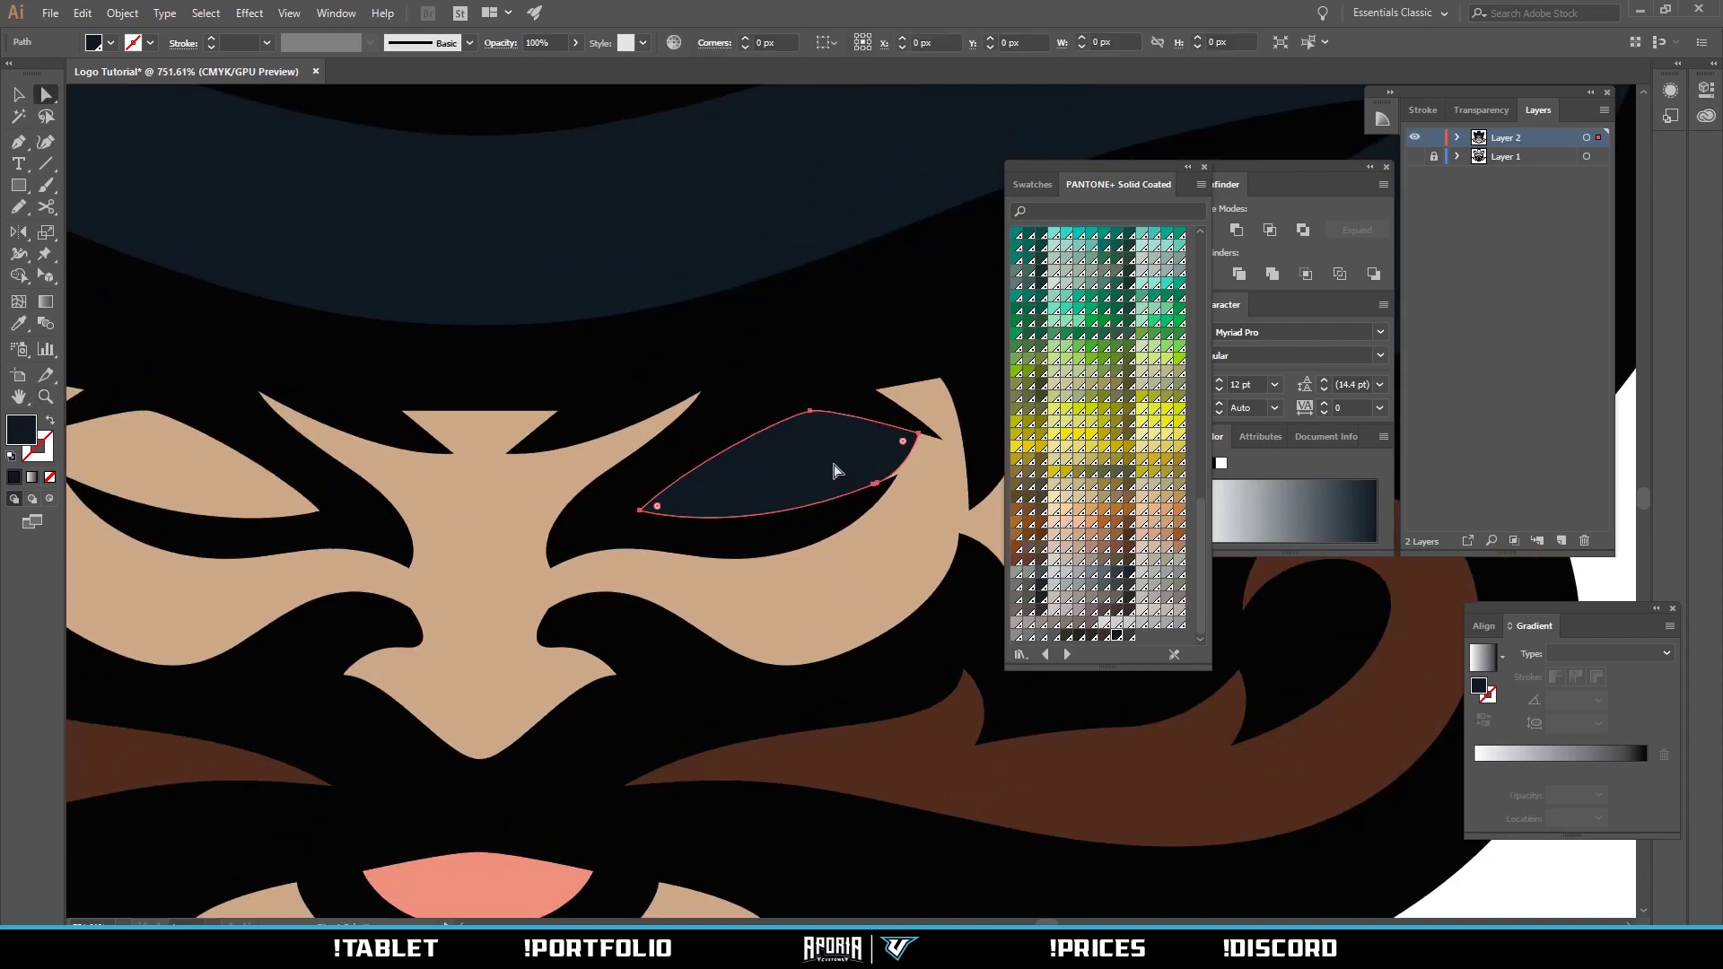
key("z")
left_click_drag(728, 470, 551, 482)
left_click(888, 513, "ctrl")
left_click_drag(717, 477, 583, 471)
mouse_move(583, 471)
left_mouse_down()
mouse_move(747, 466)
mouse_move(604, 463)
left_mouse_up()
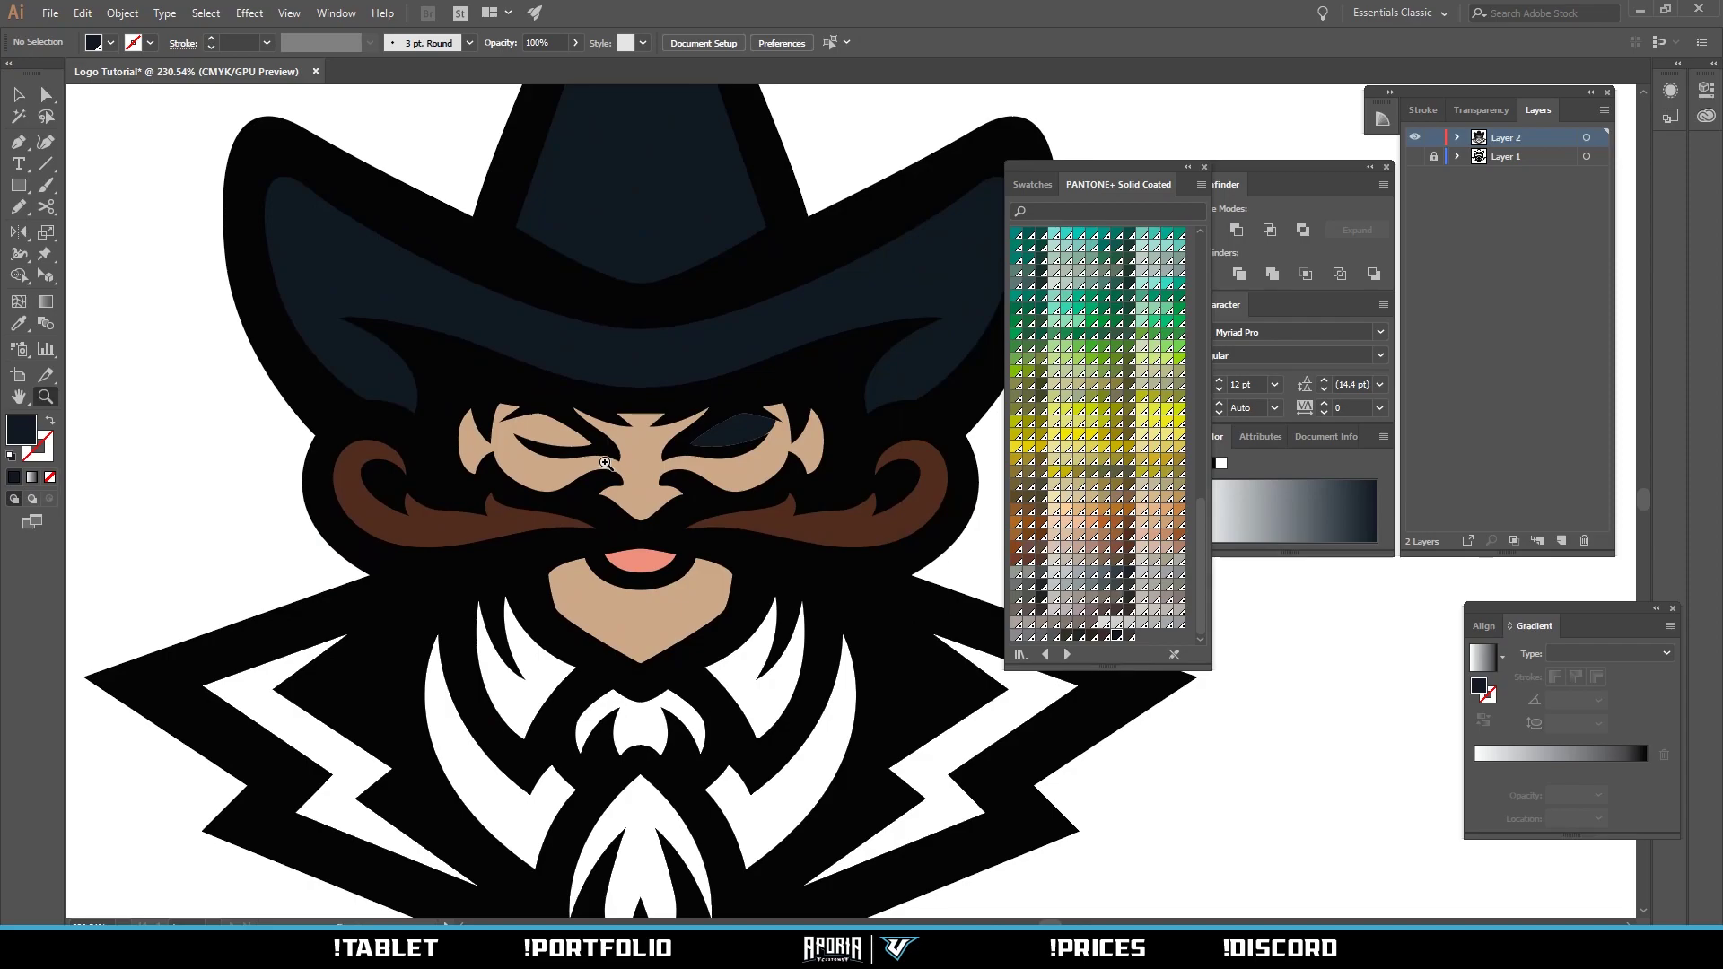
Draw a closed, curved shadow outline with the Pen tool over the left side of the hat crown, extending past its edges.
left_click_drag(685, 421, 772, 369)
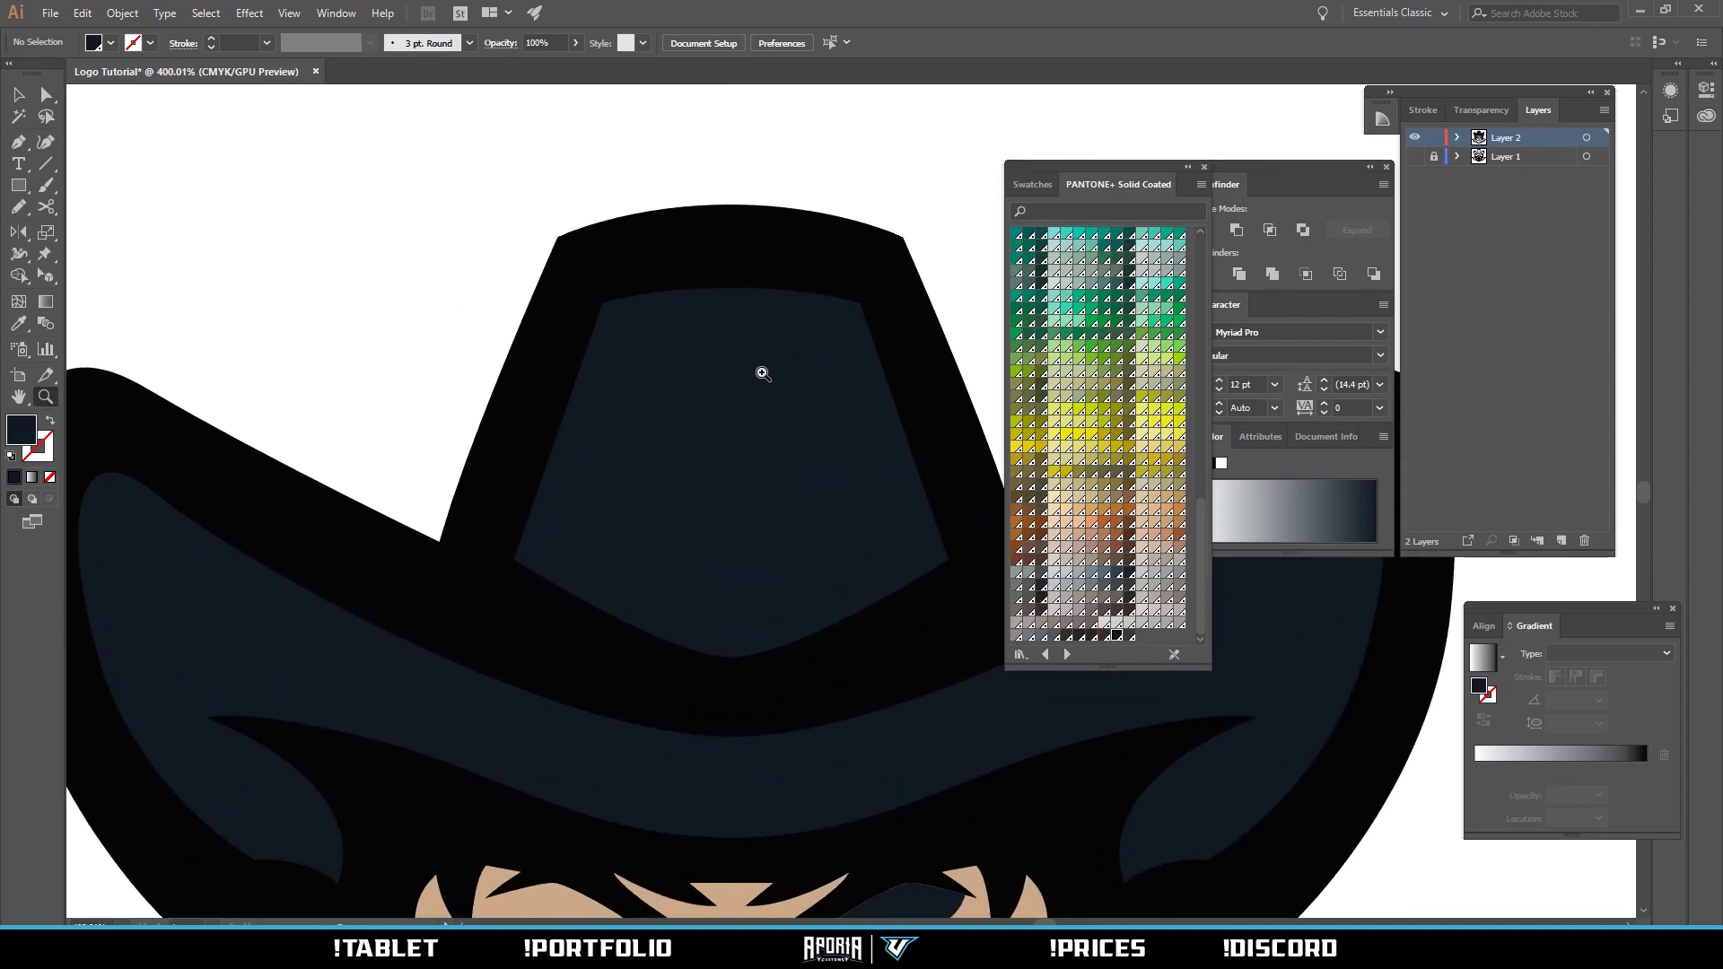
key("p")
left_click_drag(854, 288, 627, 293)
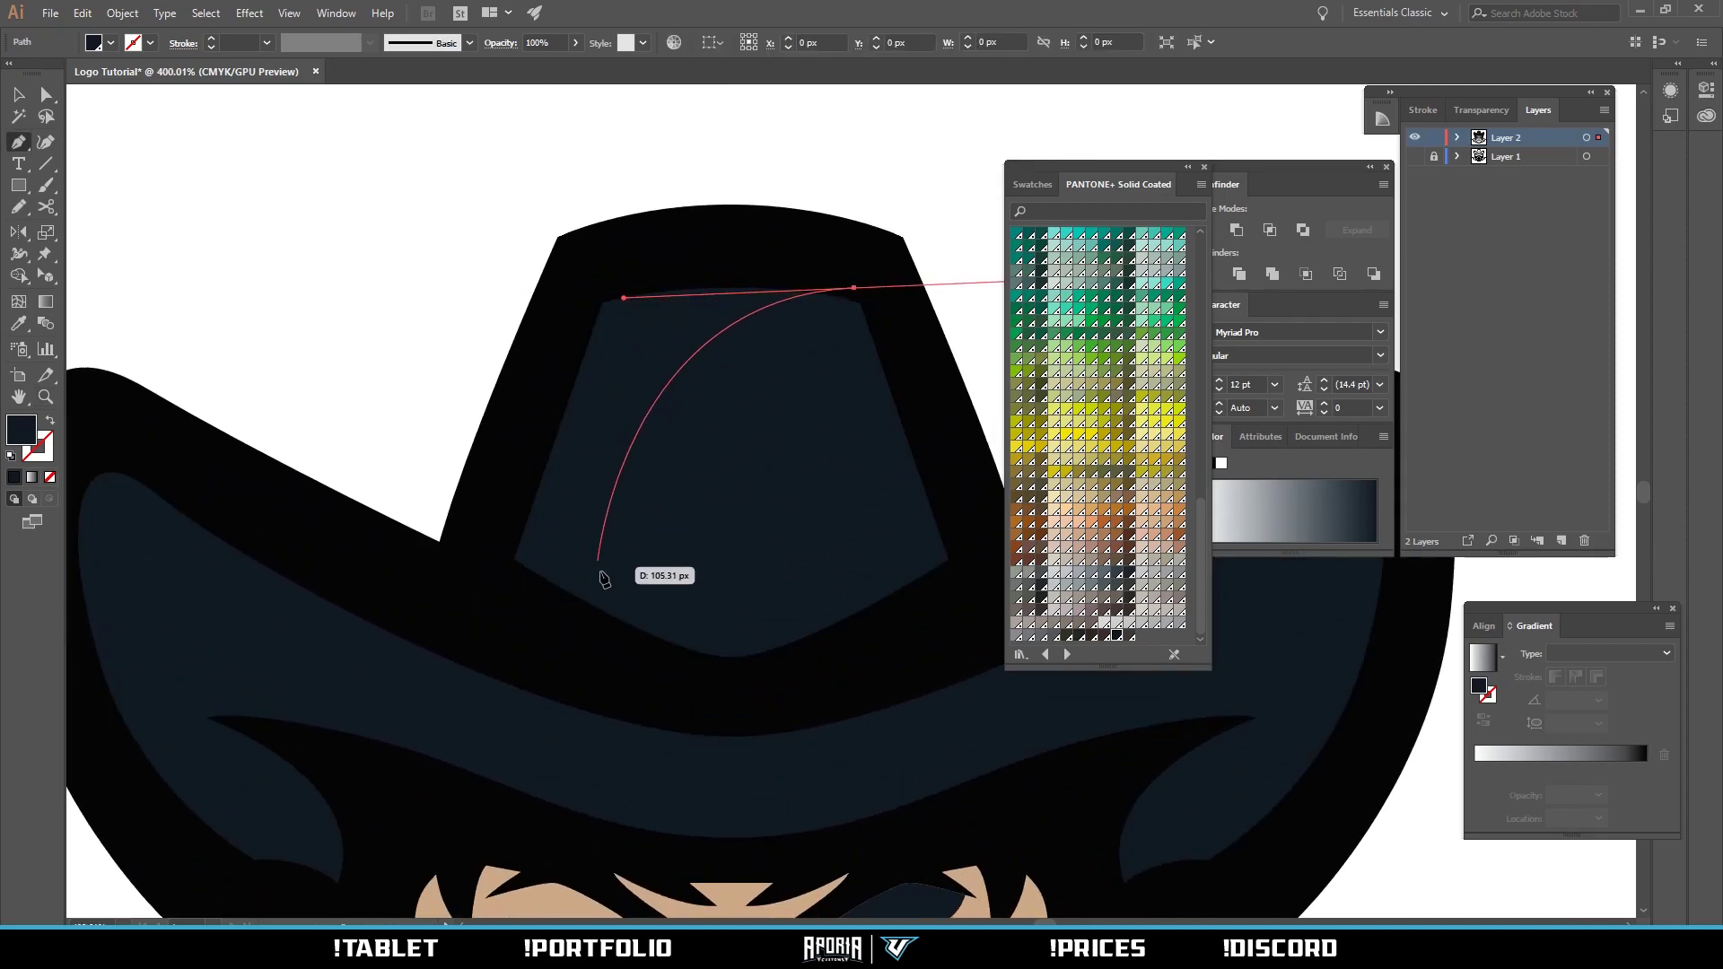
mouse_move(577, 611)
left_mouse_down()
mouse_move(575, 682)
mouse_move(490, 545)
mouse_move(512, 486)
left_mouse_up()
left_click_drag(527, 392, 537, 363)
left_click_drag(563, 279, 712, 237)
left_click_drag(782, 243, 800, 247)
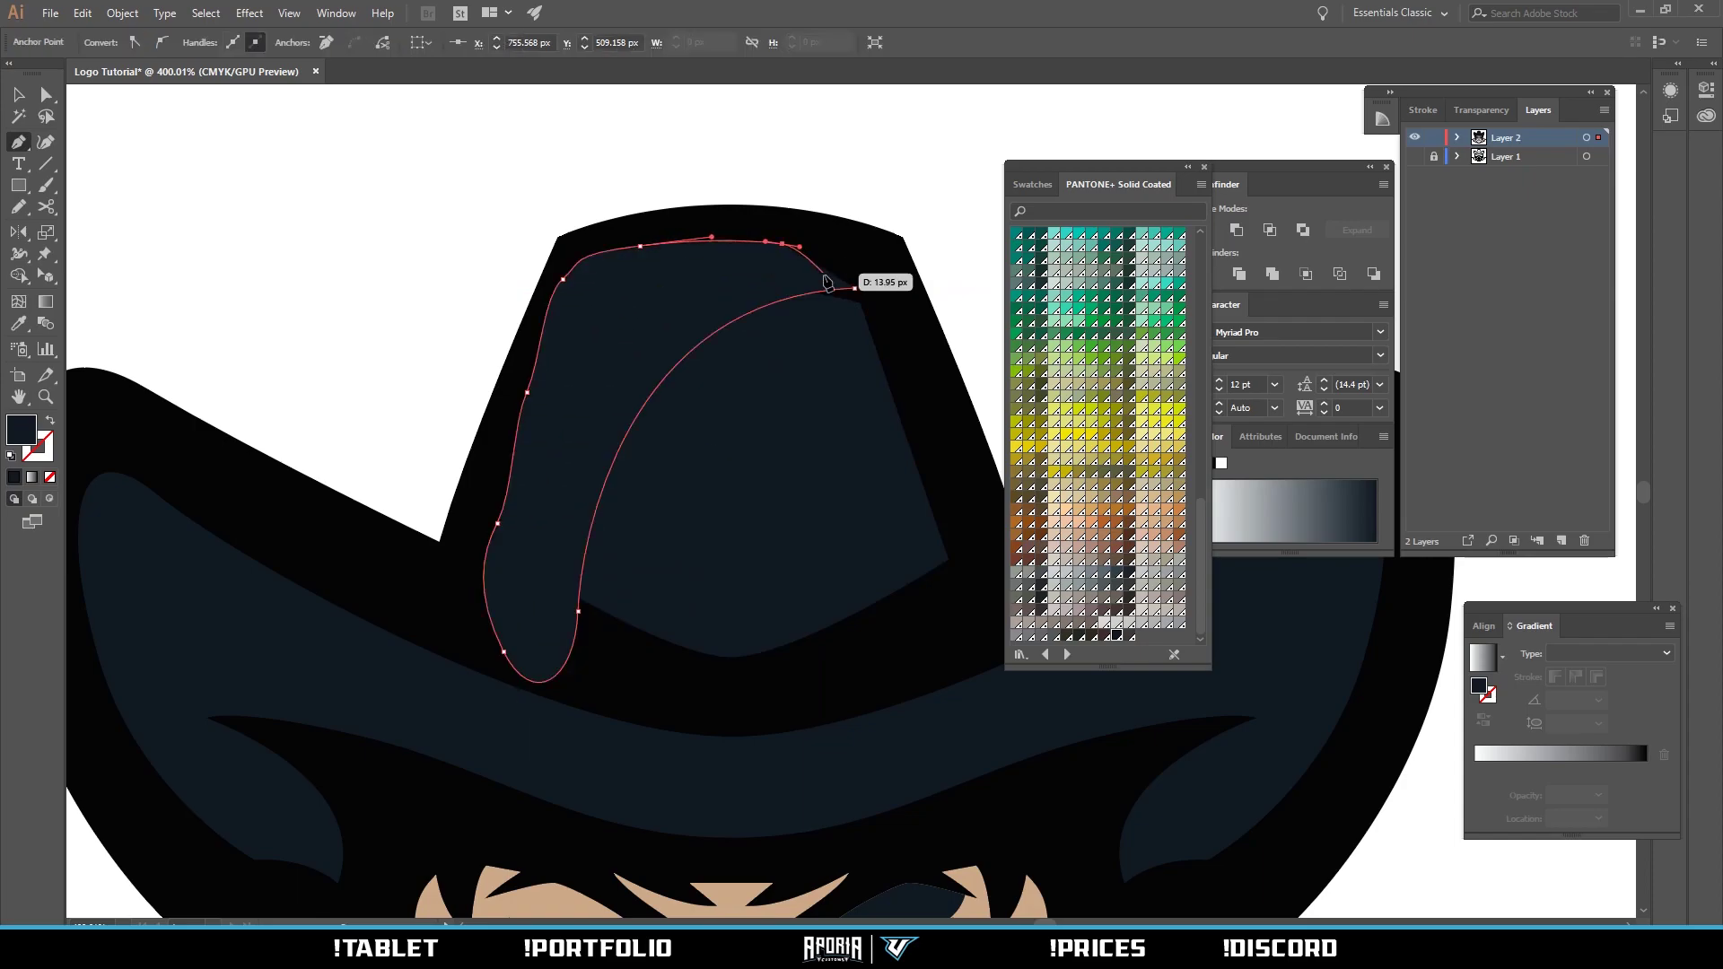
left_click(855, 289)
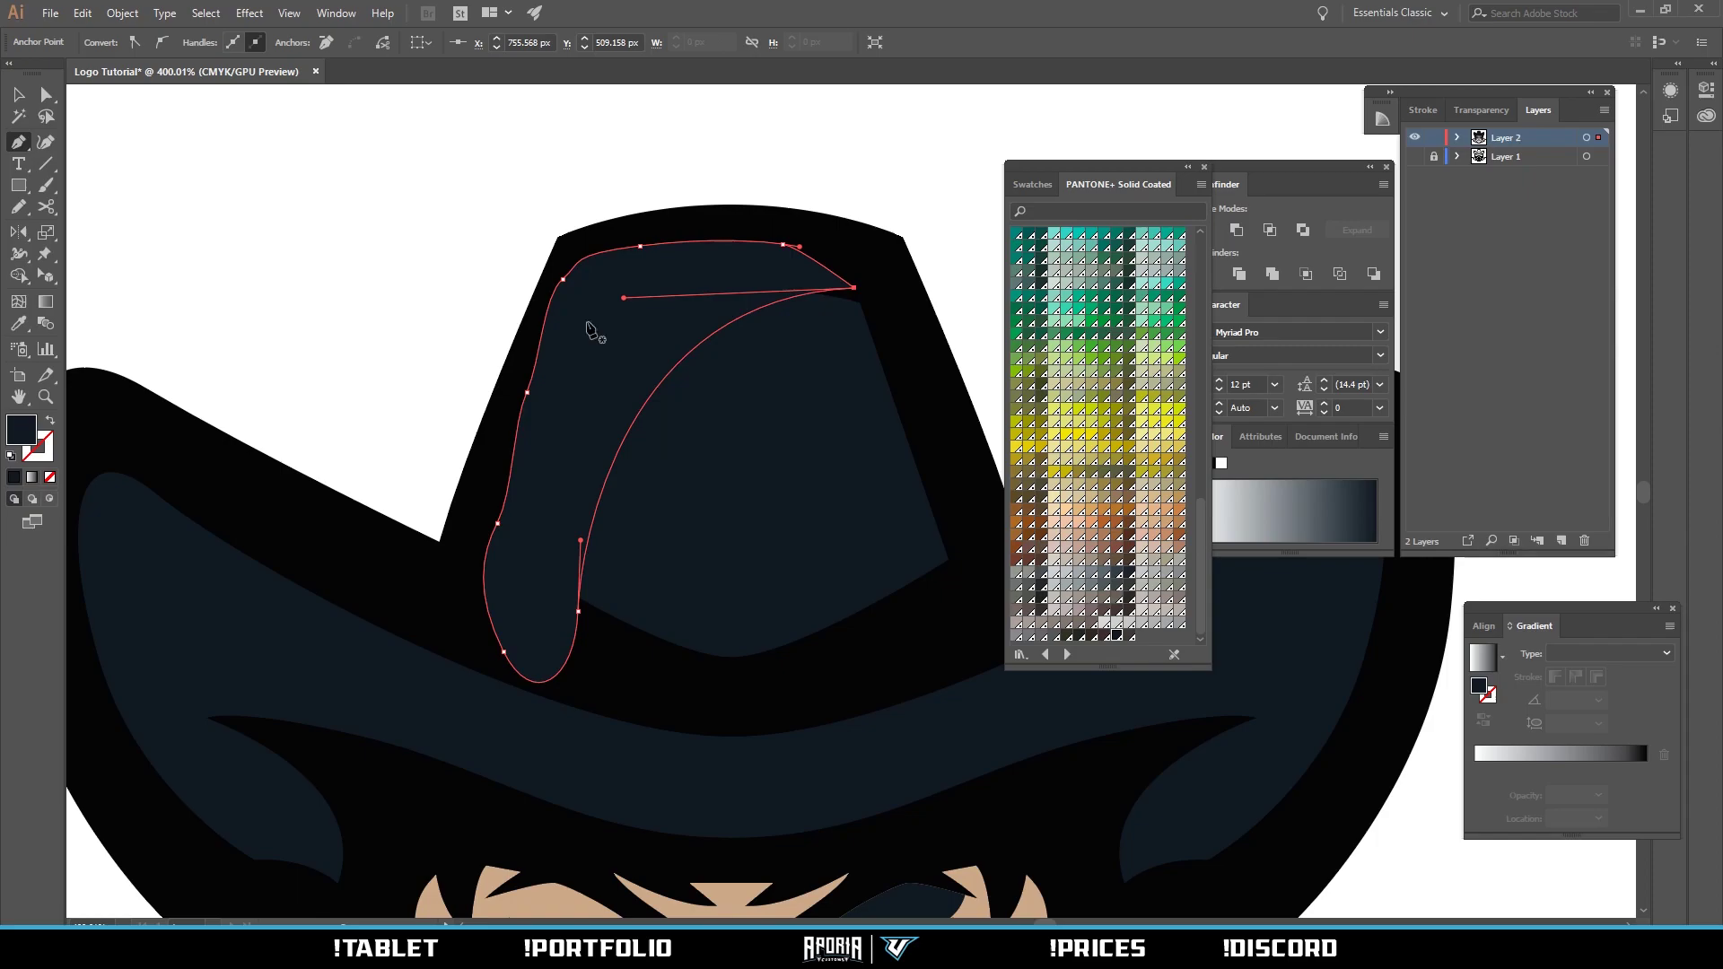
Split the crown along the shadow curve with the Shape Builder and remove the part outside the crown.
key("a")
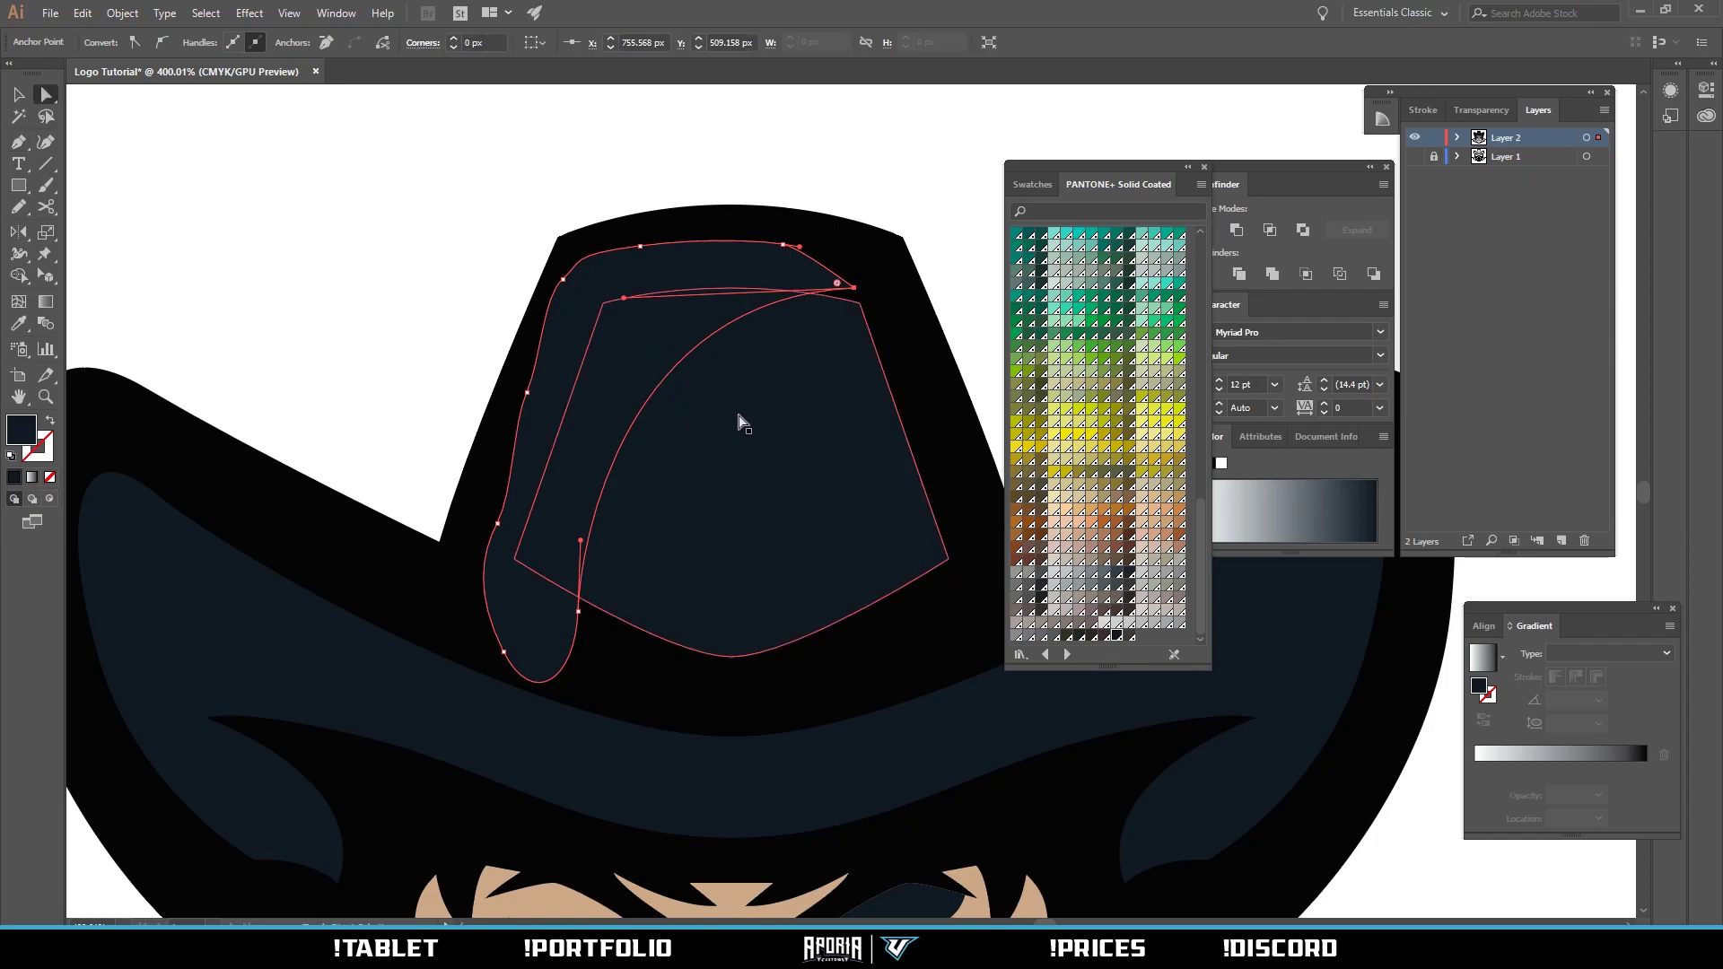
left_click(830, 343)
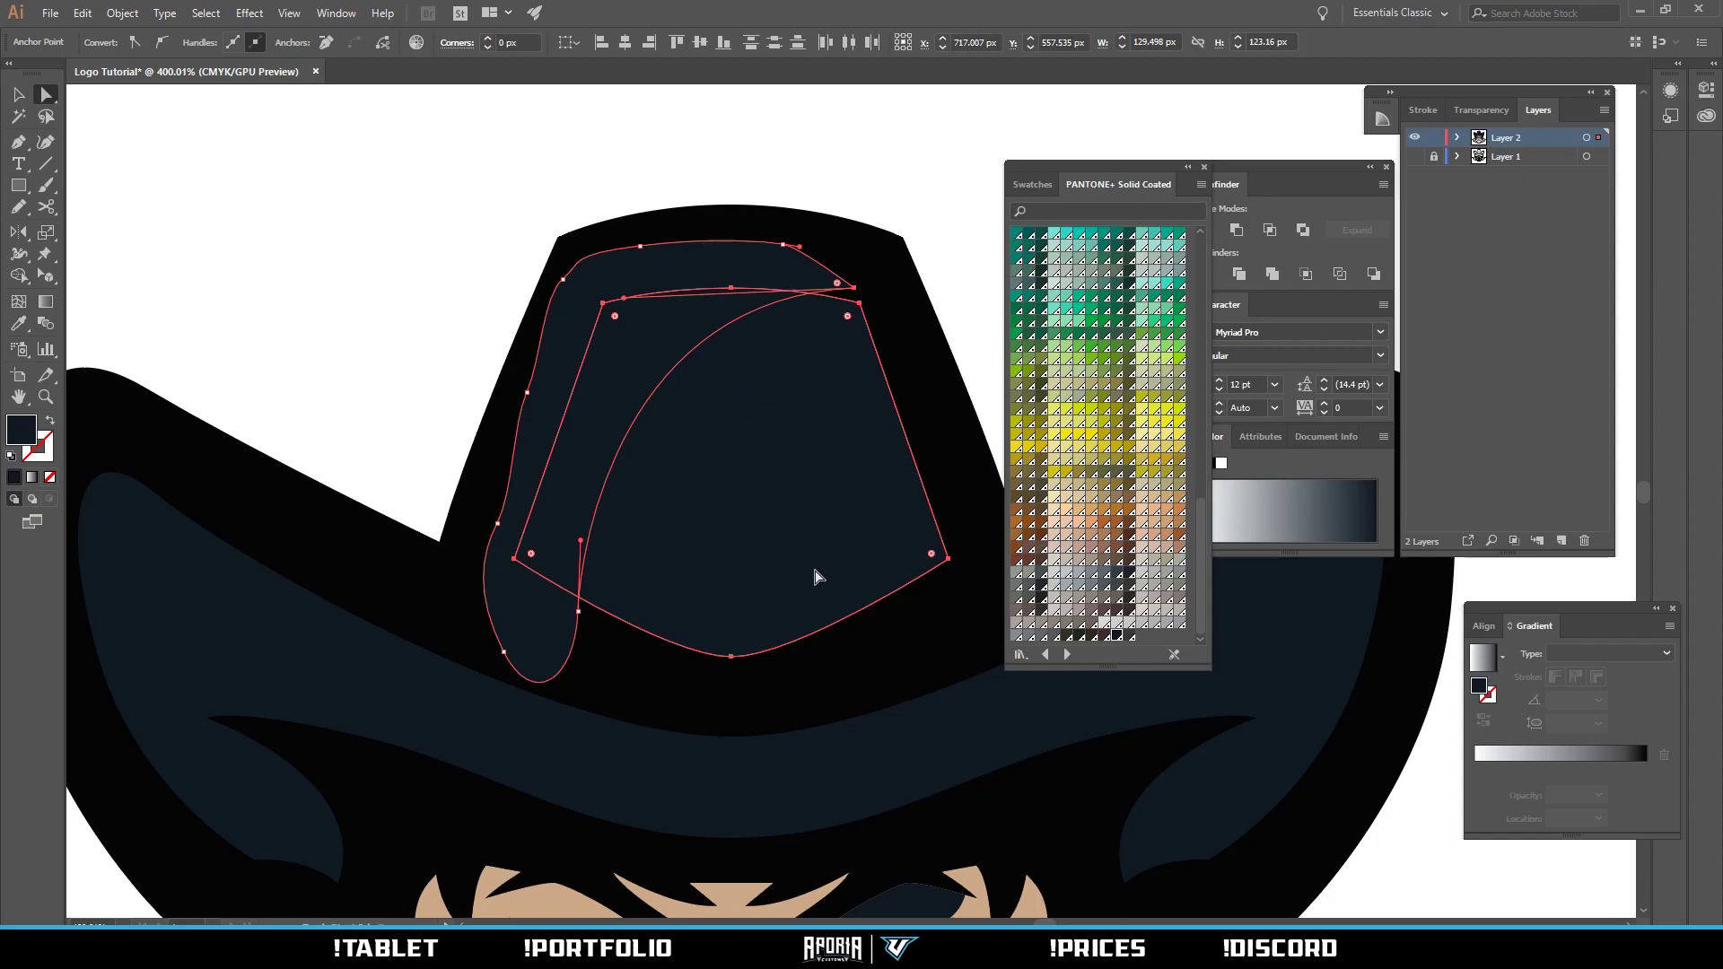
key("shift+m")
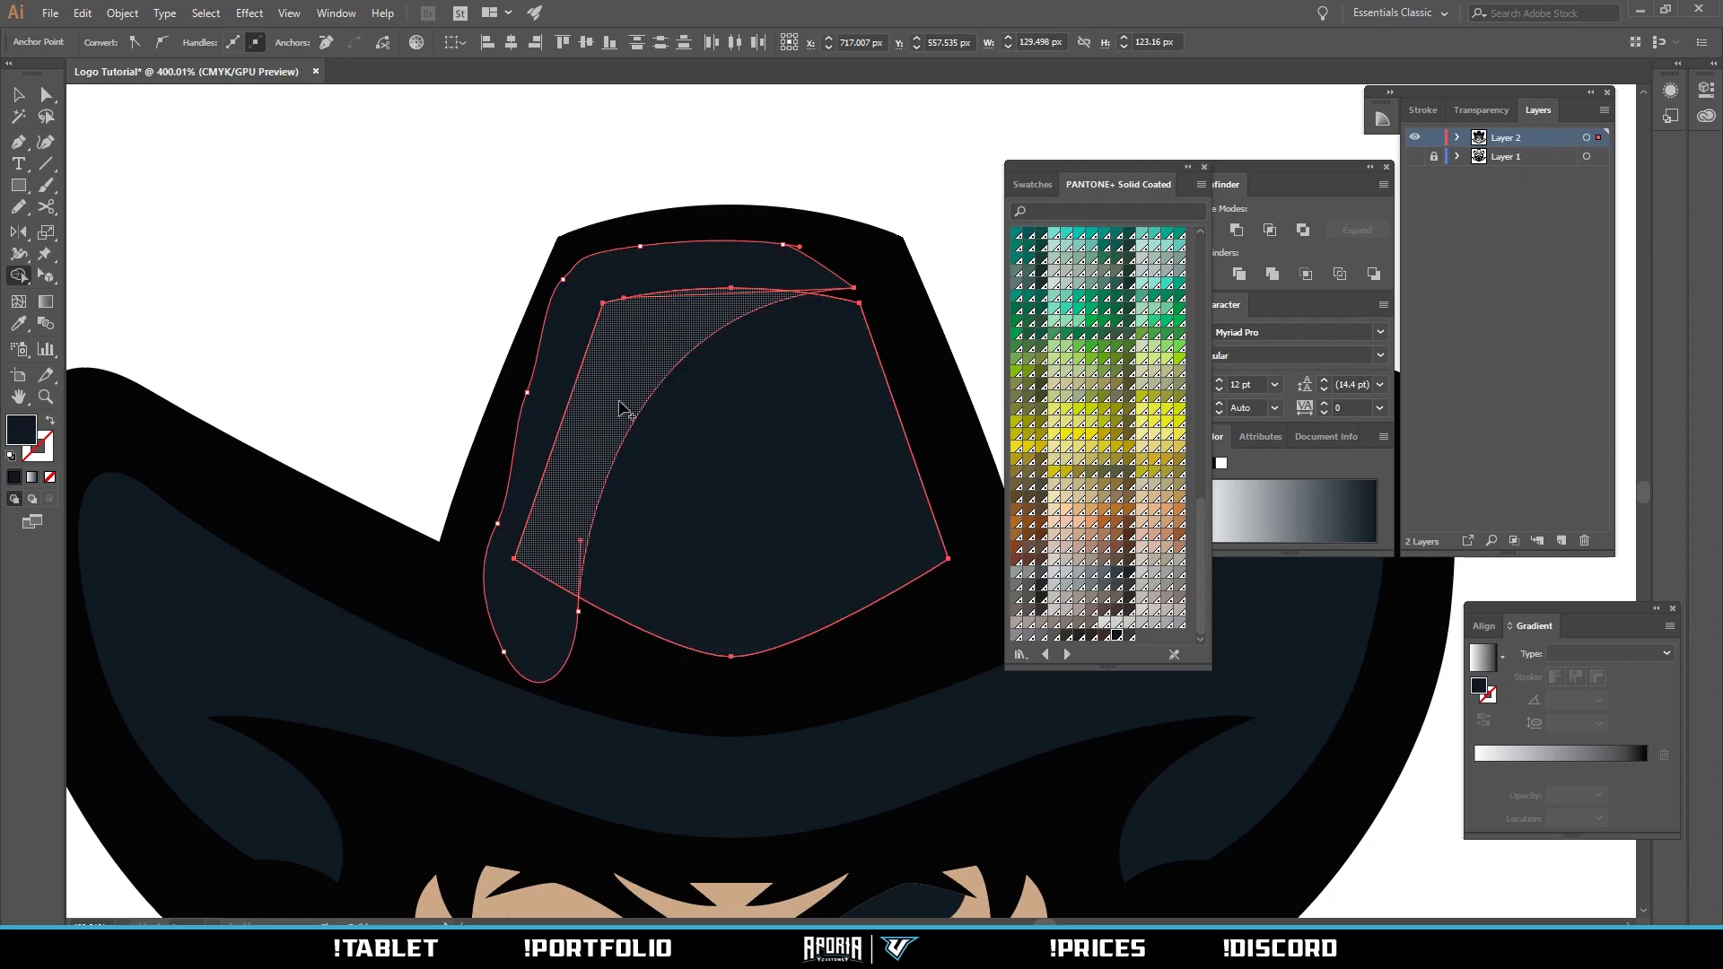
left_click(717, 266, "alt")
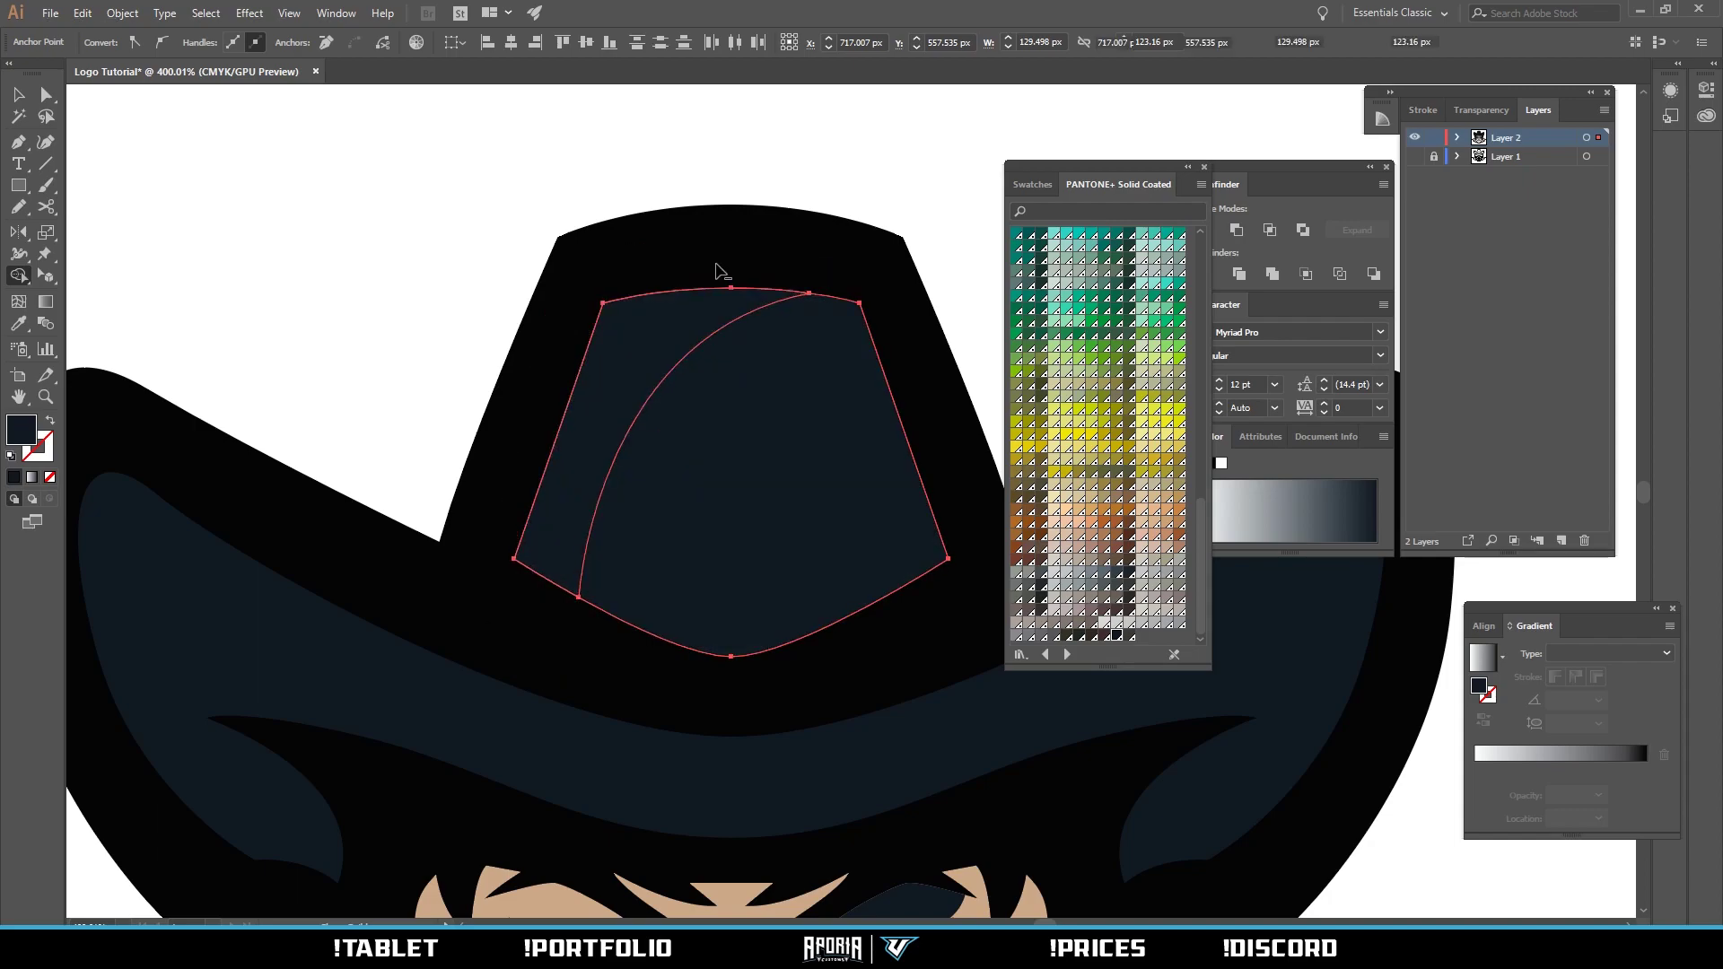
key("a")
left_click(795, 186)
Fill the crown's left shadow piece with the darker color #0B1116 and check it.
key("z")
left_click_drag(799, 201, 823, 266)
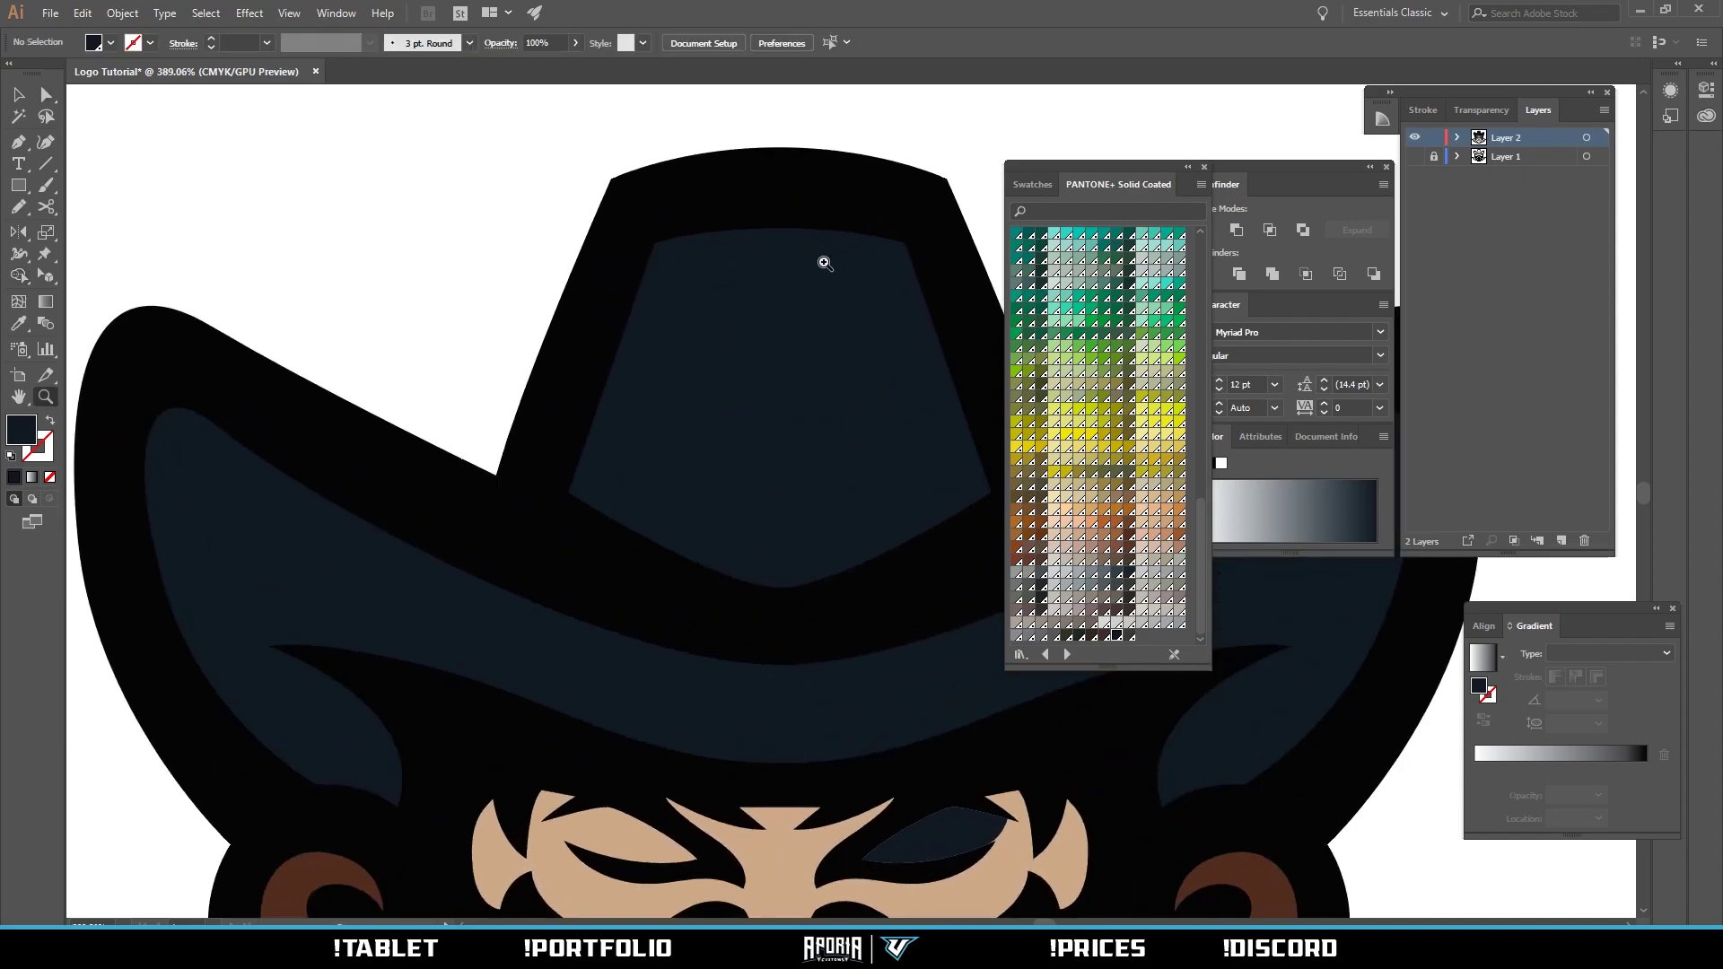
key("a")
left_click(718, 296)
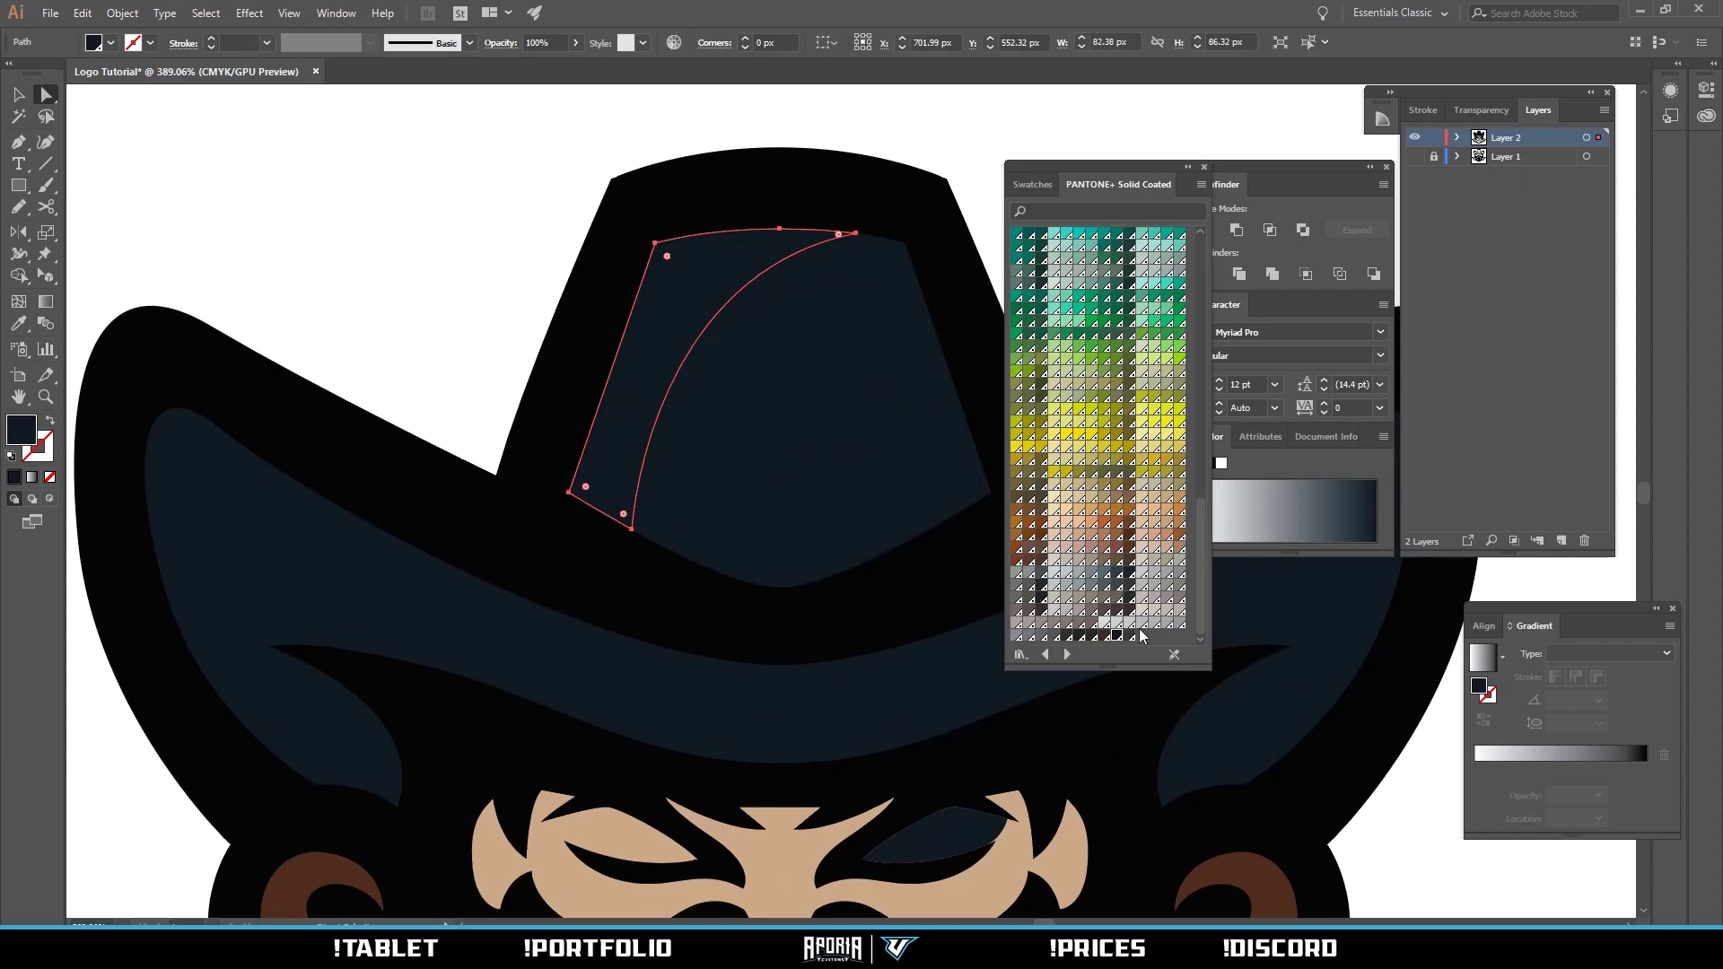
double_click(22, 431)
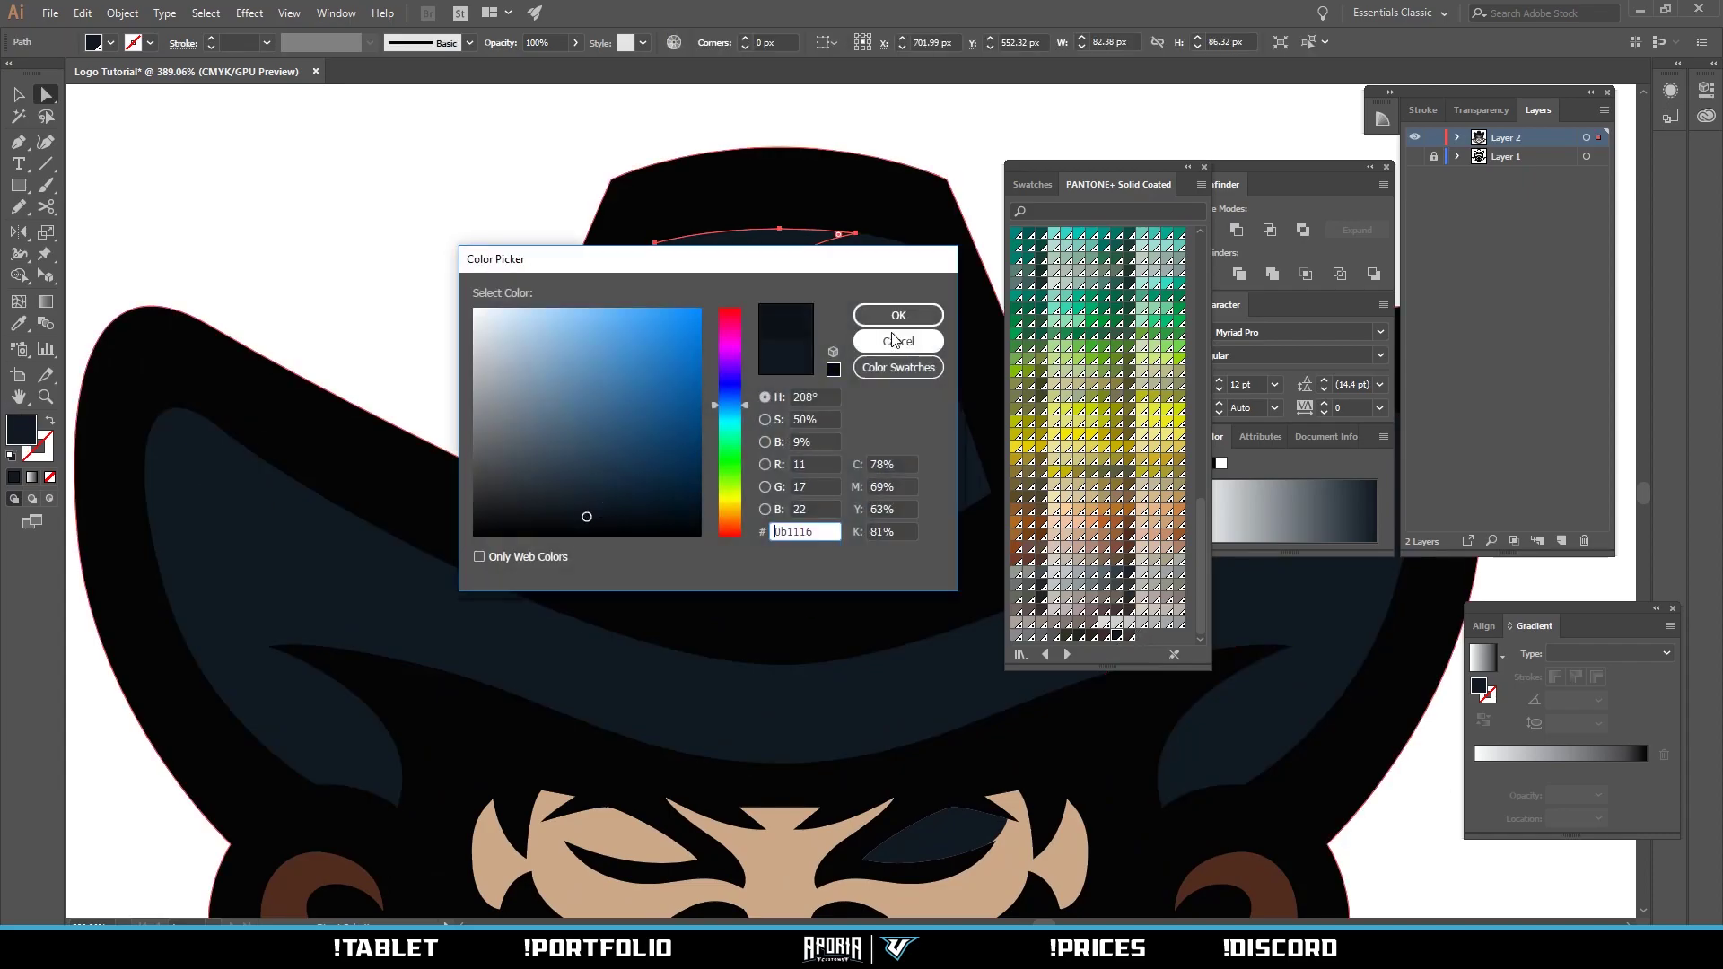
left_click(897, 321)
left_click(396, 300)
key("z")
left_click_drag(592, 306, 797, 303)
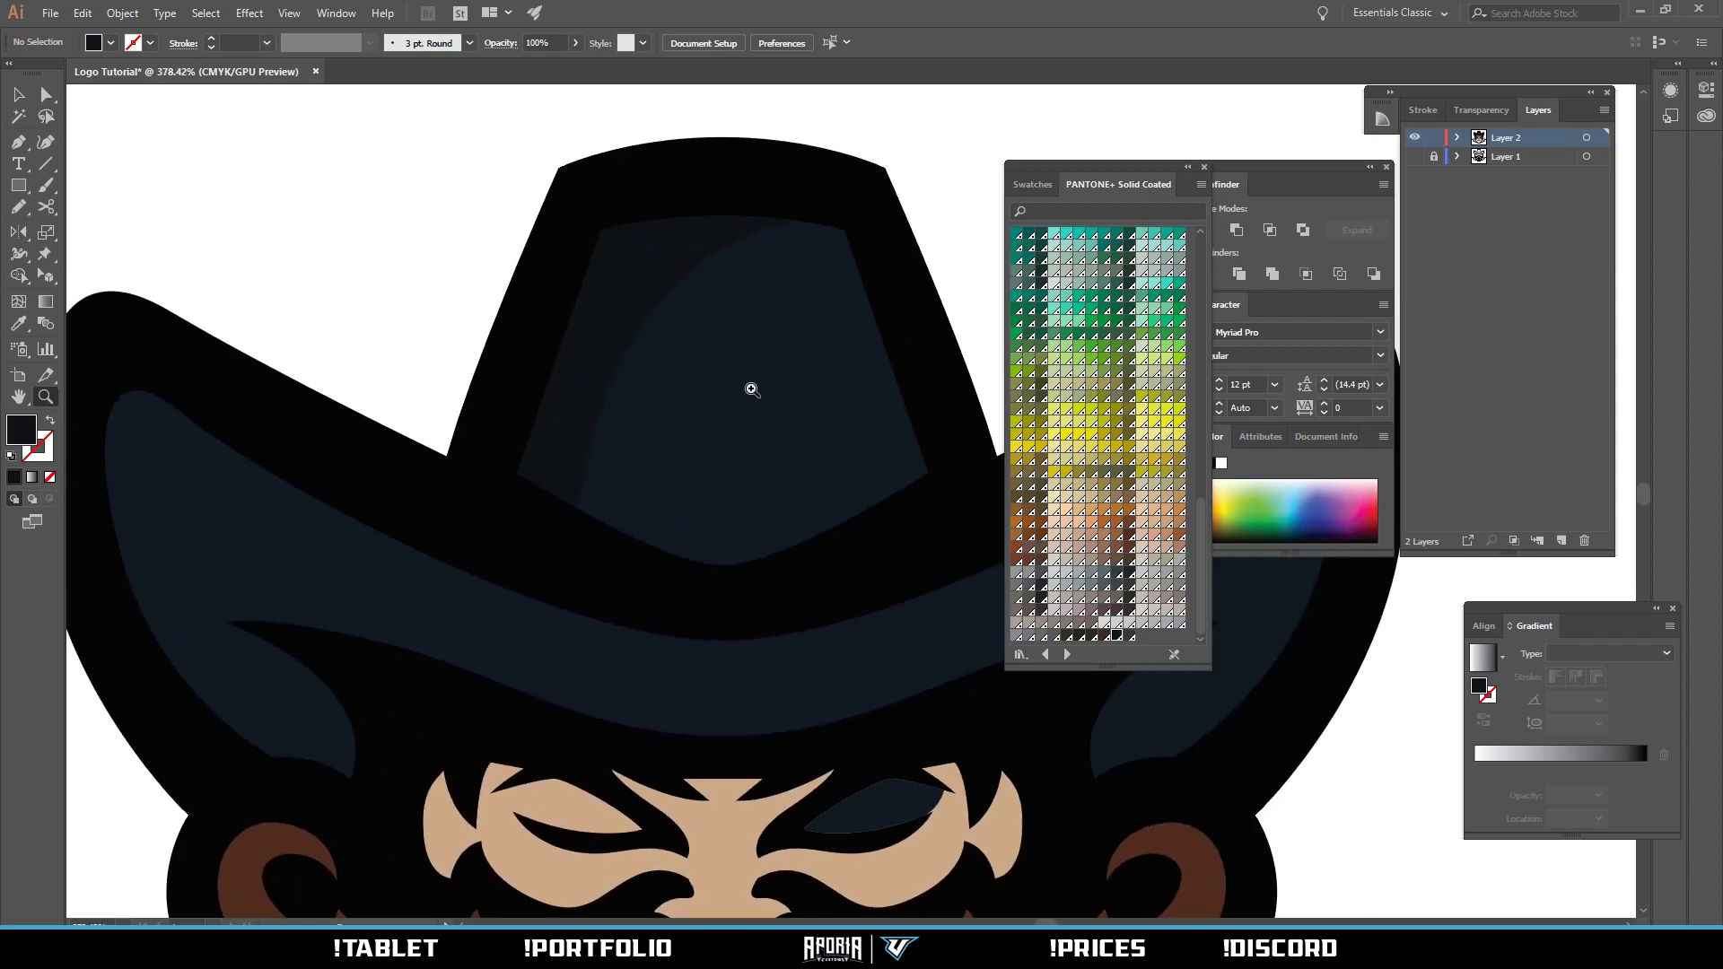
Change the fill of the main crown piece and the brim to dark gray #202223.
key("a")
left_click(723, 500)
left_click(669, 684, "shift")
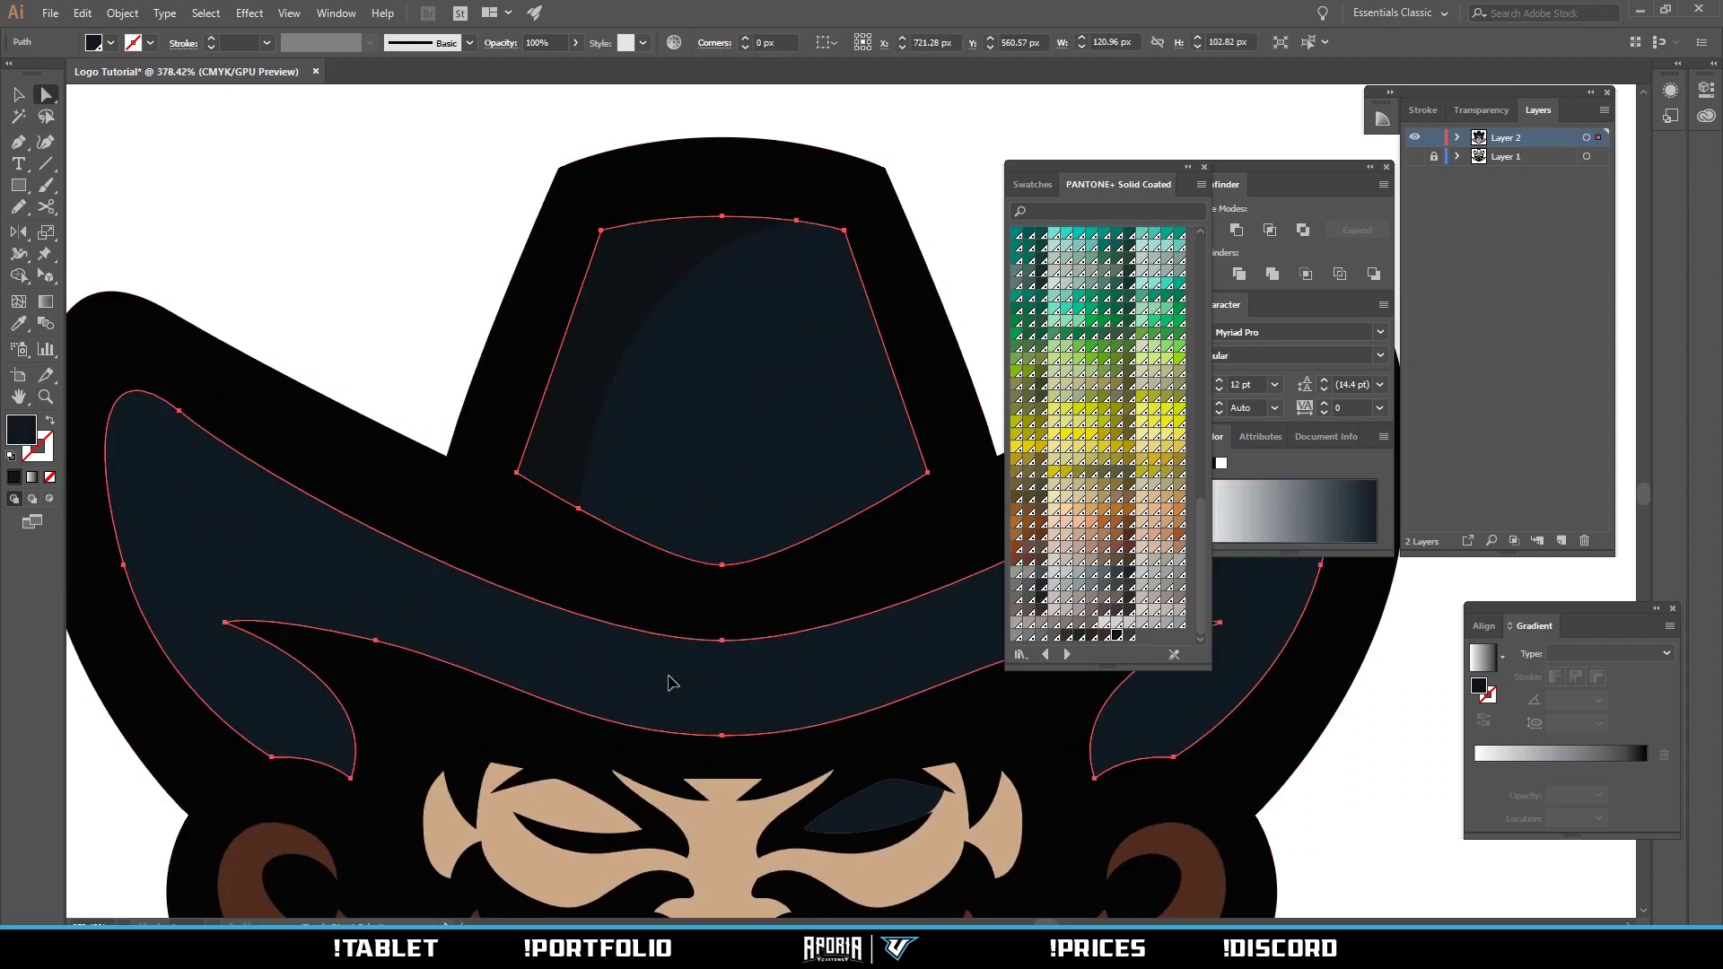
double_click(26, 433)
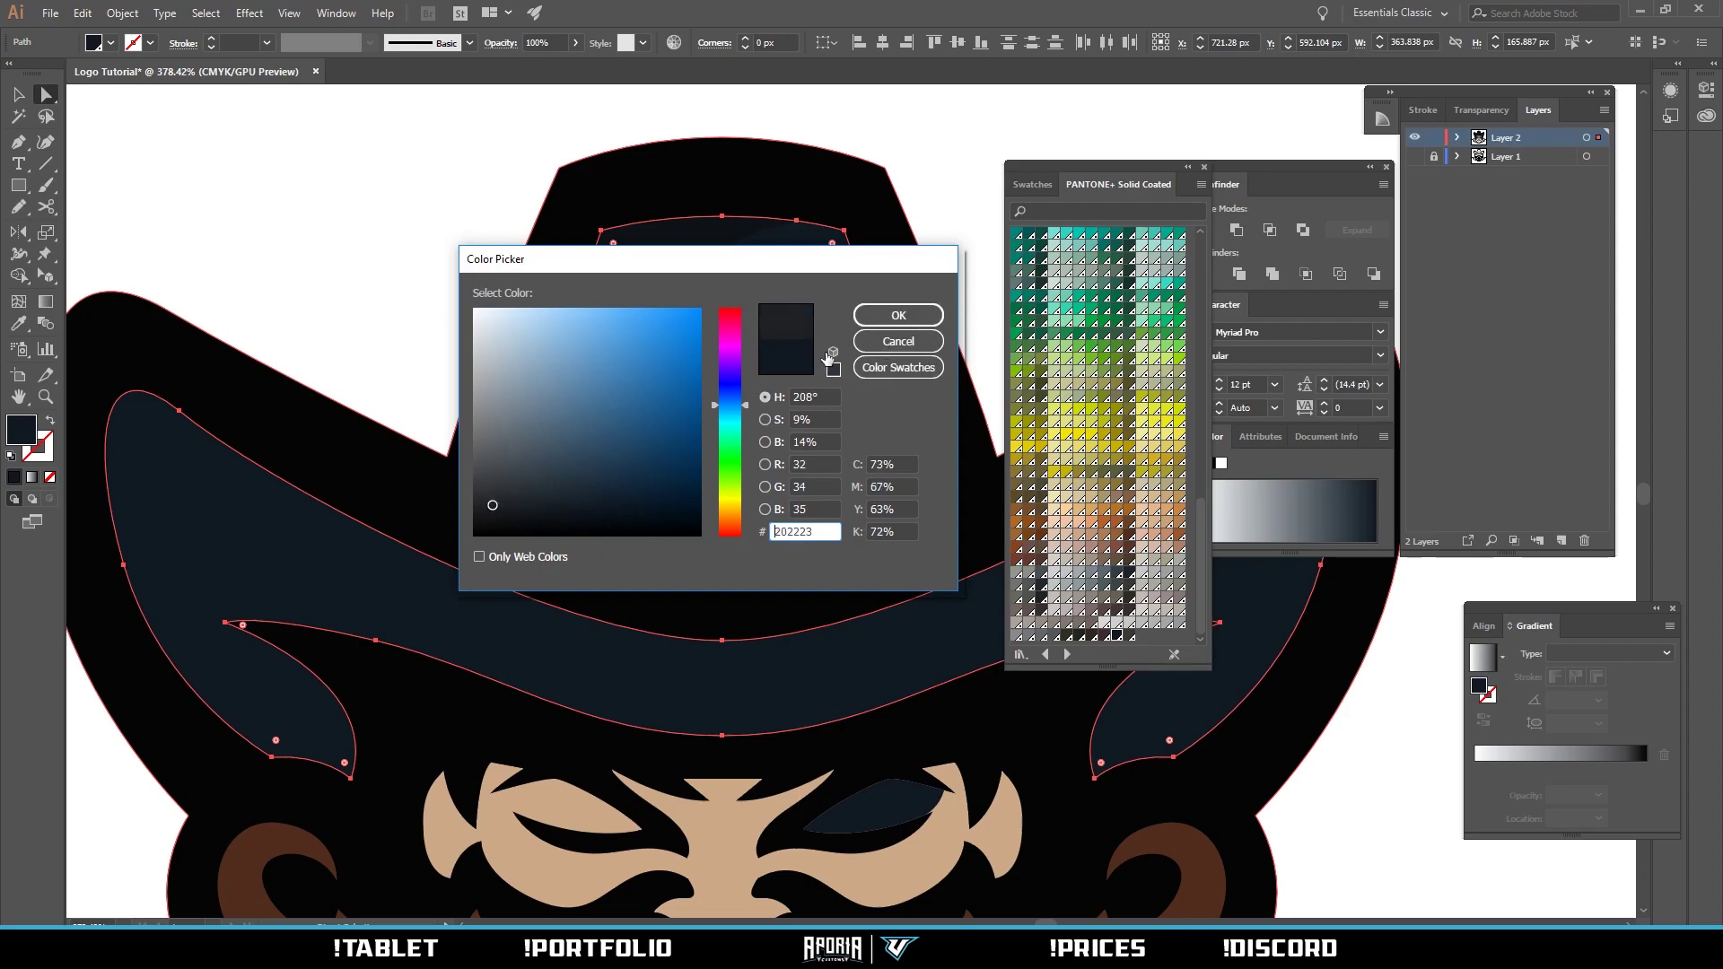
left_click(898, 315)
key("ctrl+shift+a")
Sample the hat's gray onto the crown's shadow piece and darken its fill to #151516.
left_click(577, 384)
left_click(677, 404)
left_click(552, 422)
key("i")
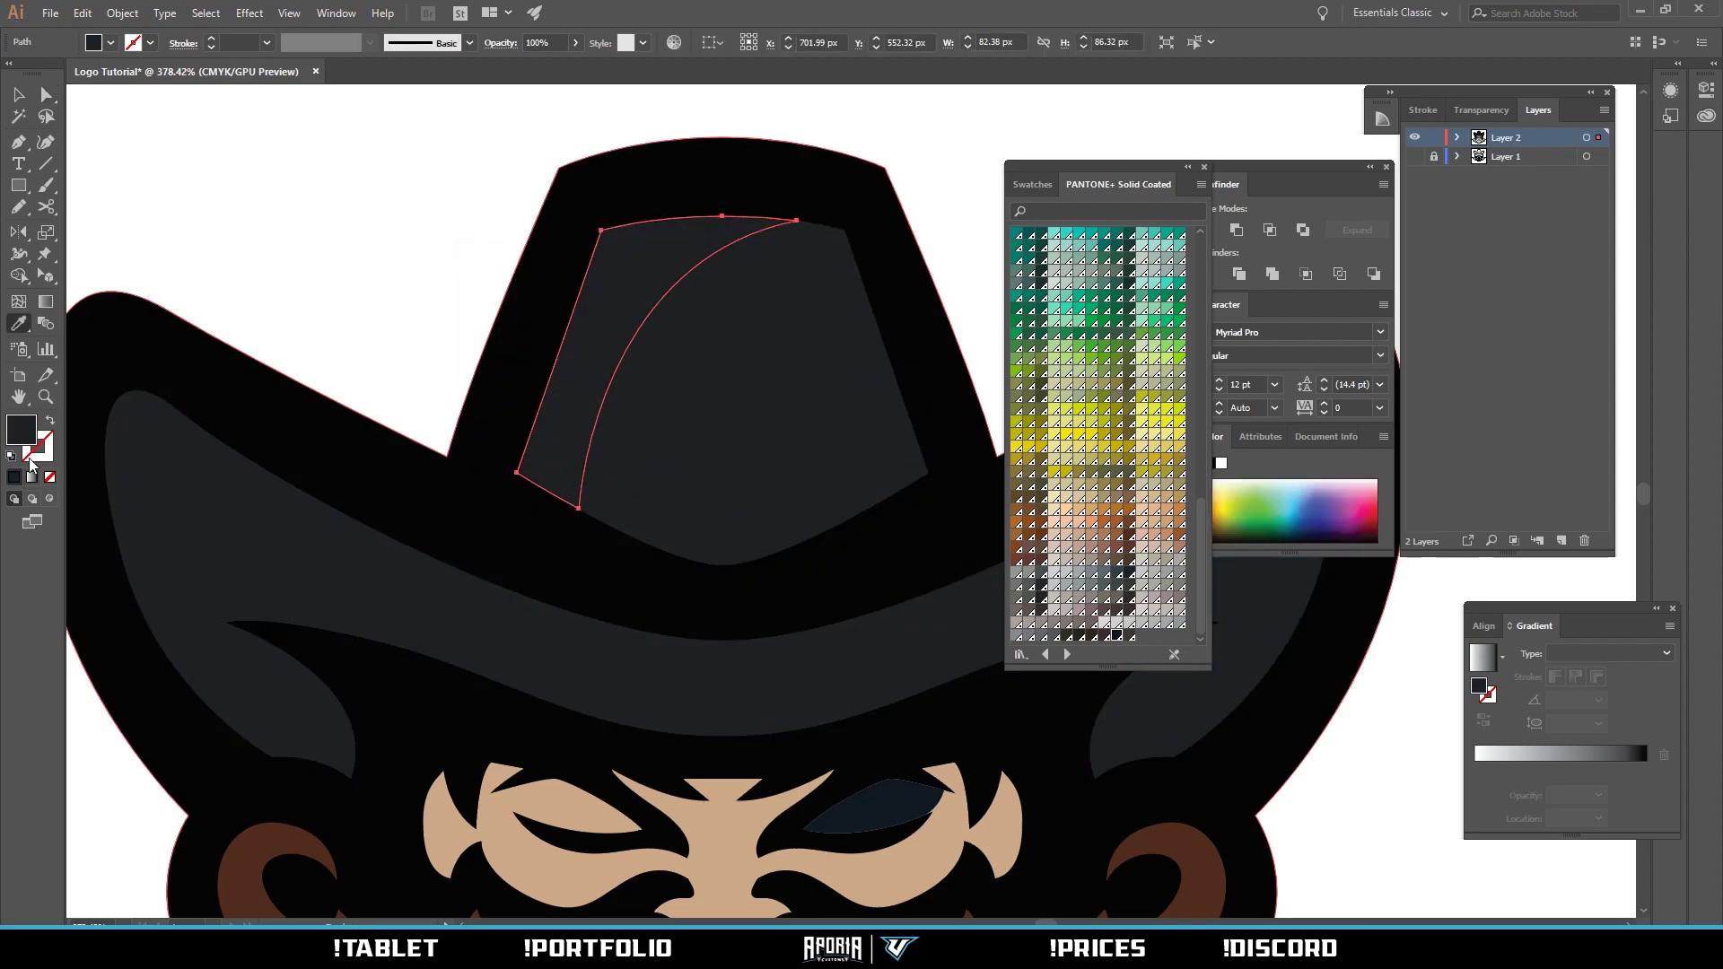
double_click(32, 443)
left_click(489, 515)
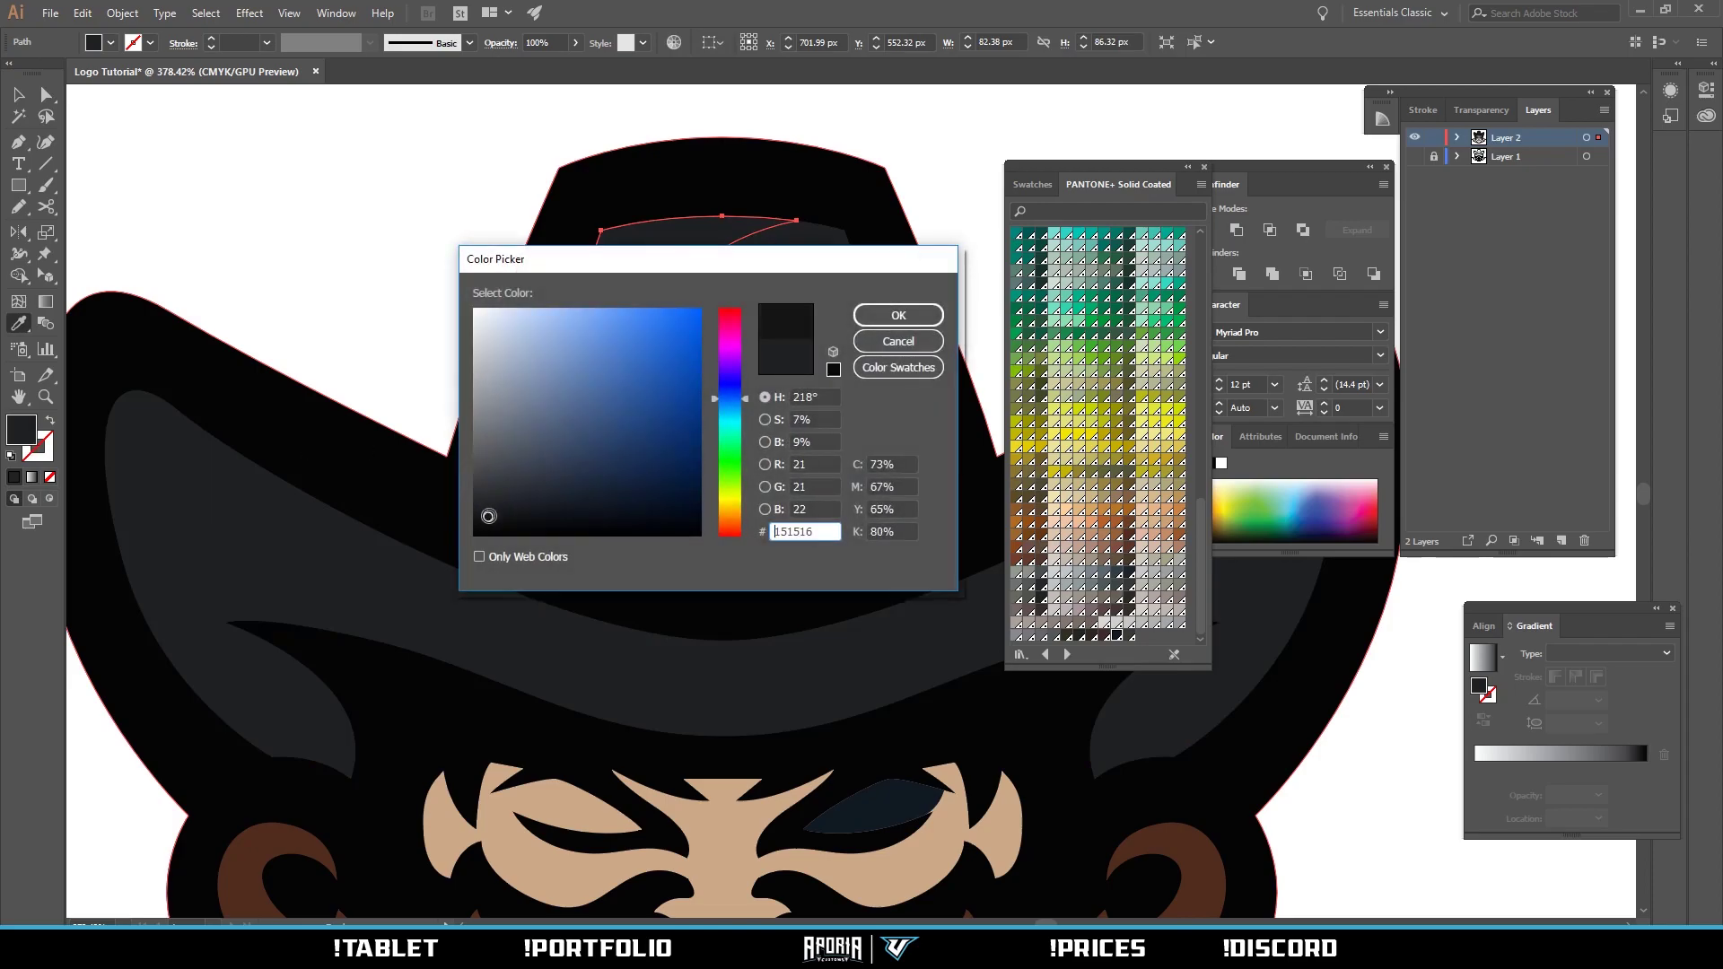
left_click(931, 318)
key("a")
left_click(454, 315)
Fill the eye shape with white and give the other eye a matching white shape.
left_click_drag(567, 324, 256, 421)
left_click_drag(585, 436, 682, 502)
left_click_drag(666, 459, 812, 404)
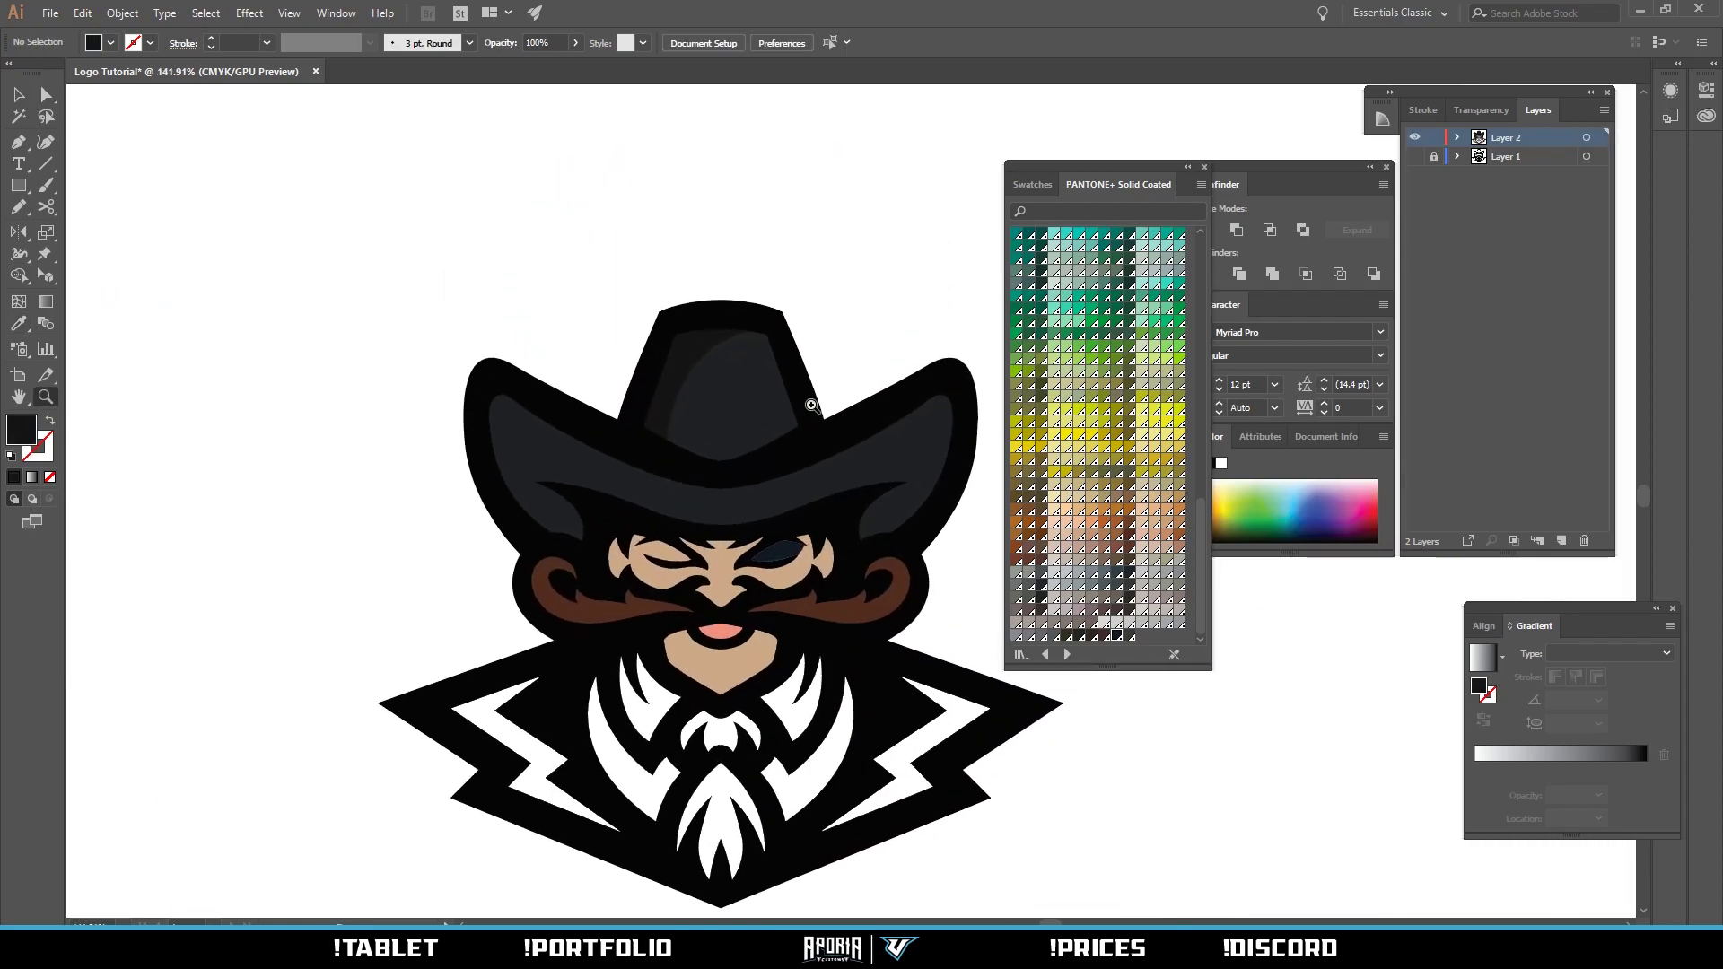
mouse_move(723, 499)
left_mouse_down()
mouse_move(630, 508)
mouse_move(735, 504)
left_mouse_up()
left_click_drag(776, 537, 905, 544)
left_click(761, 593)
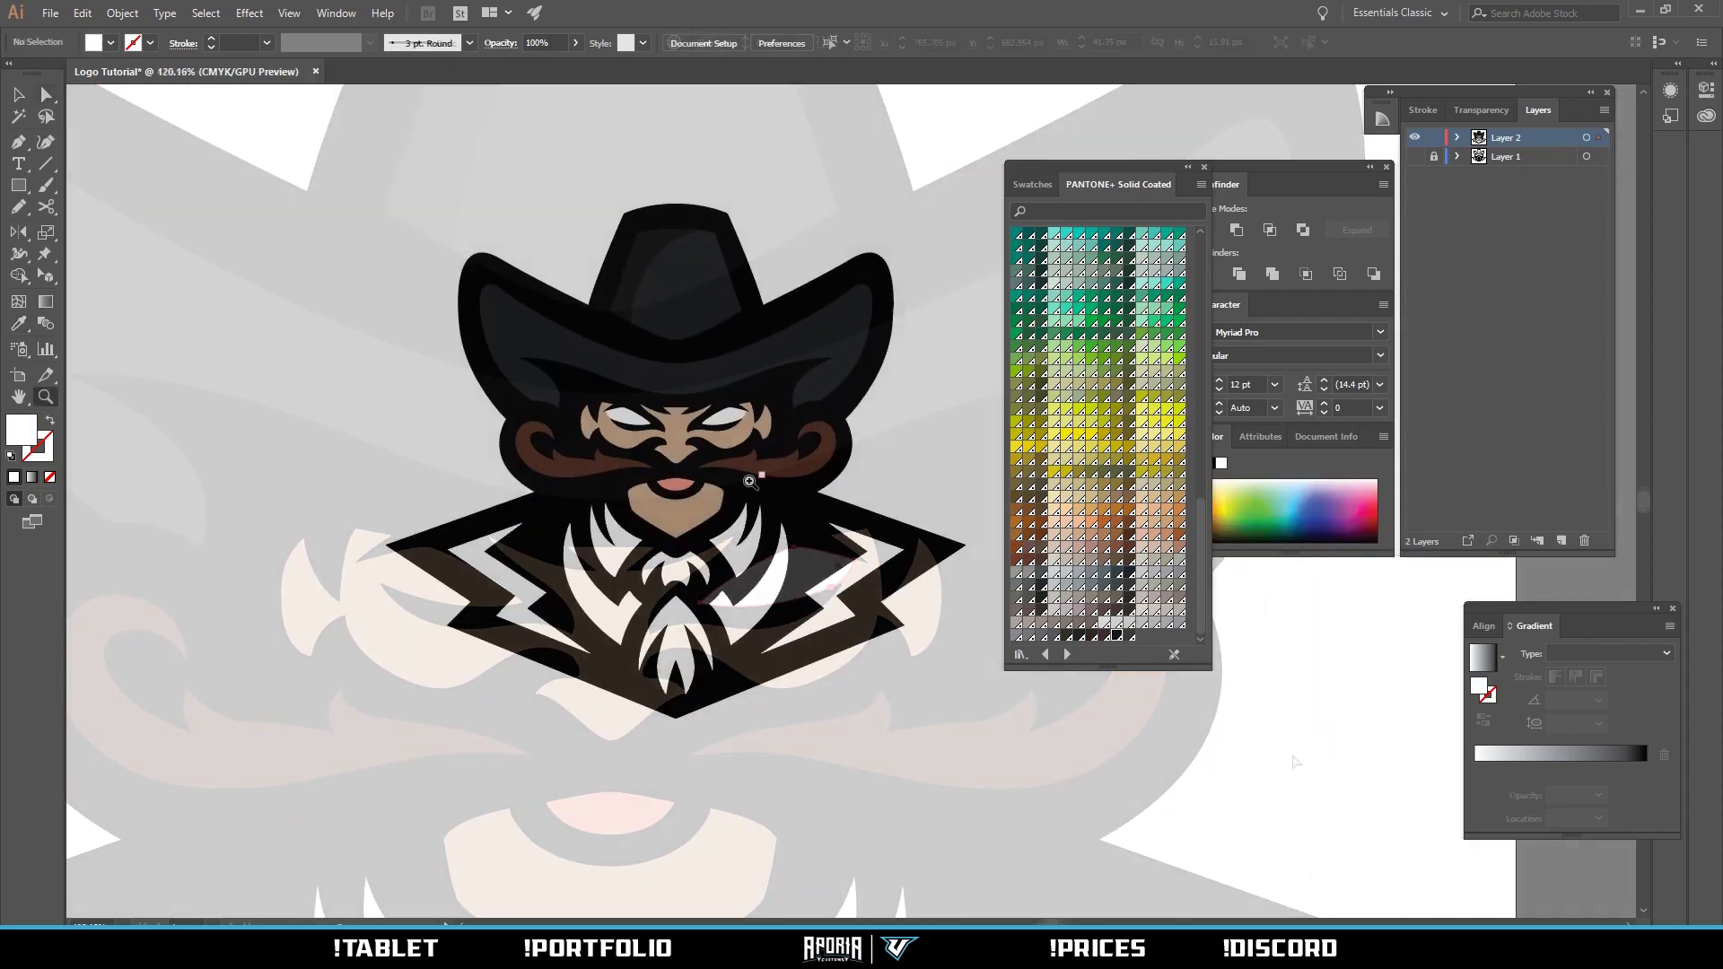
Fill the white neckerchief knot and its hanging tail with a dark red PANTONE+ Solid Coated swatch and check the result.
left_click_drag(758, 481, 806, 496)
left_click(654, 625)
left_click(646, 709, "shift")
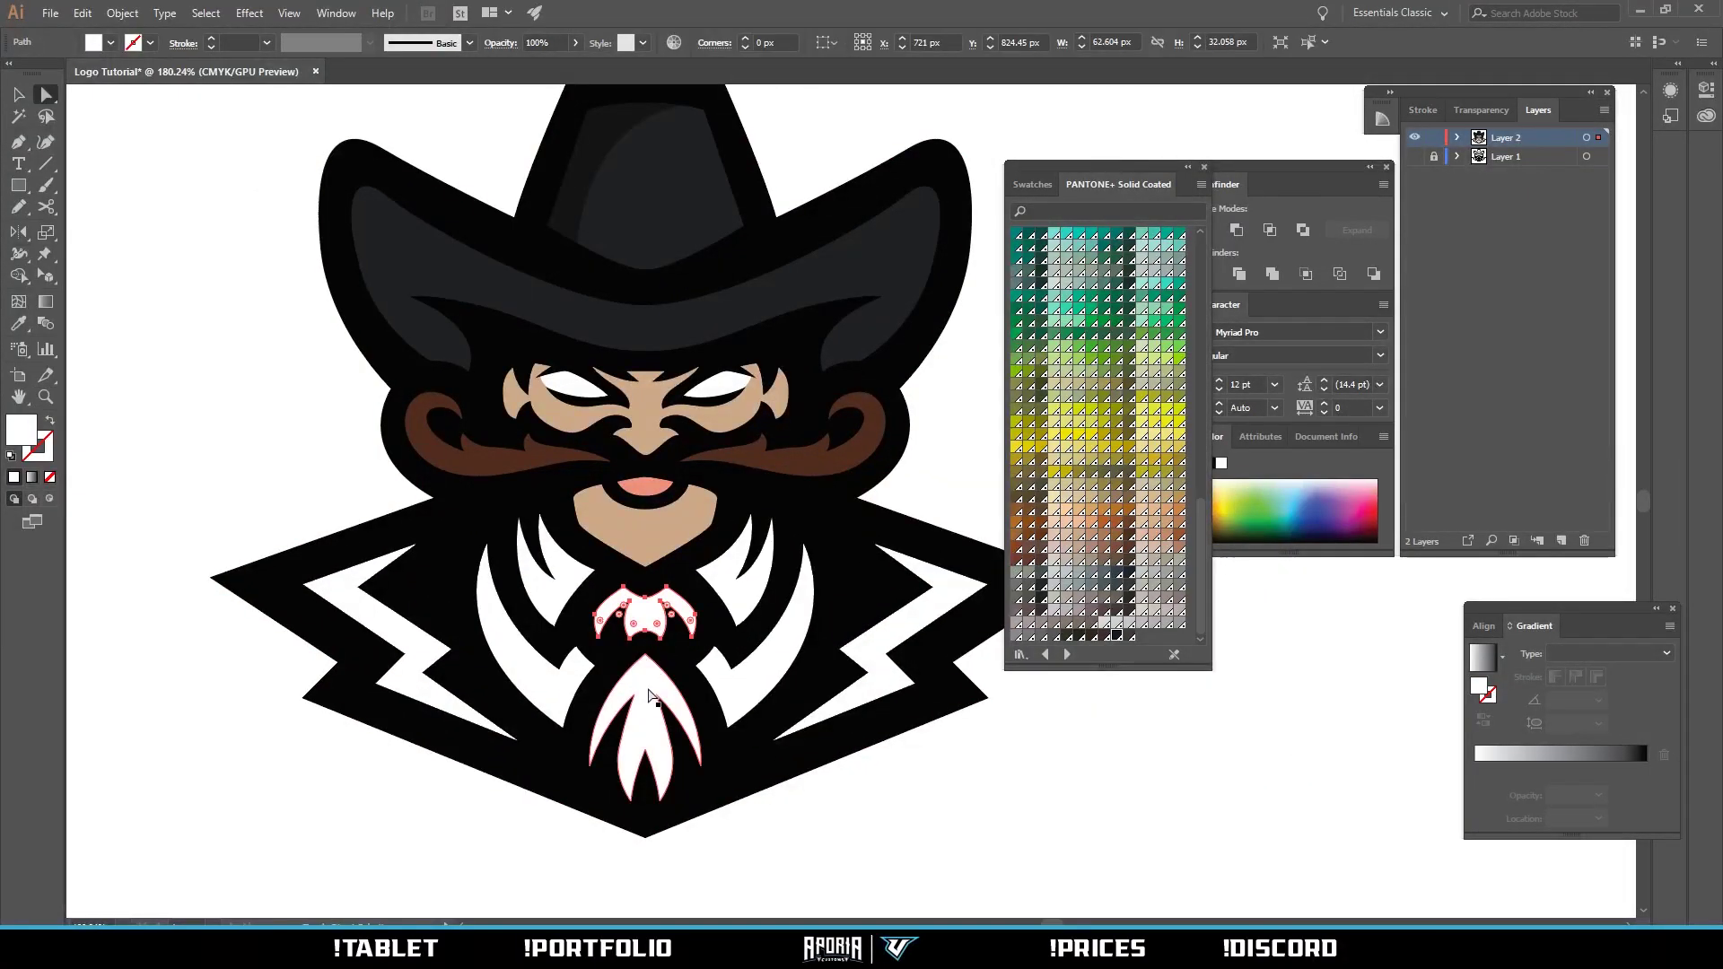
scroll(1092, 463, "up", 15)
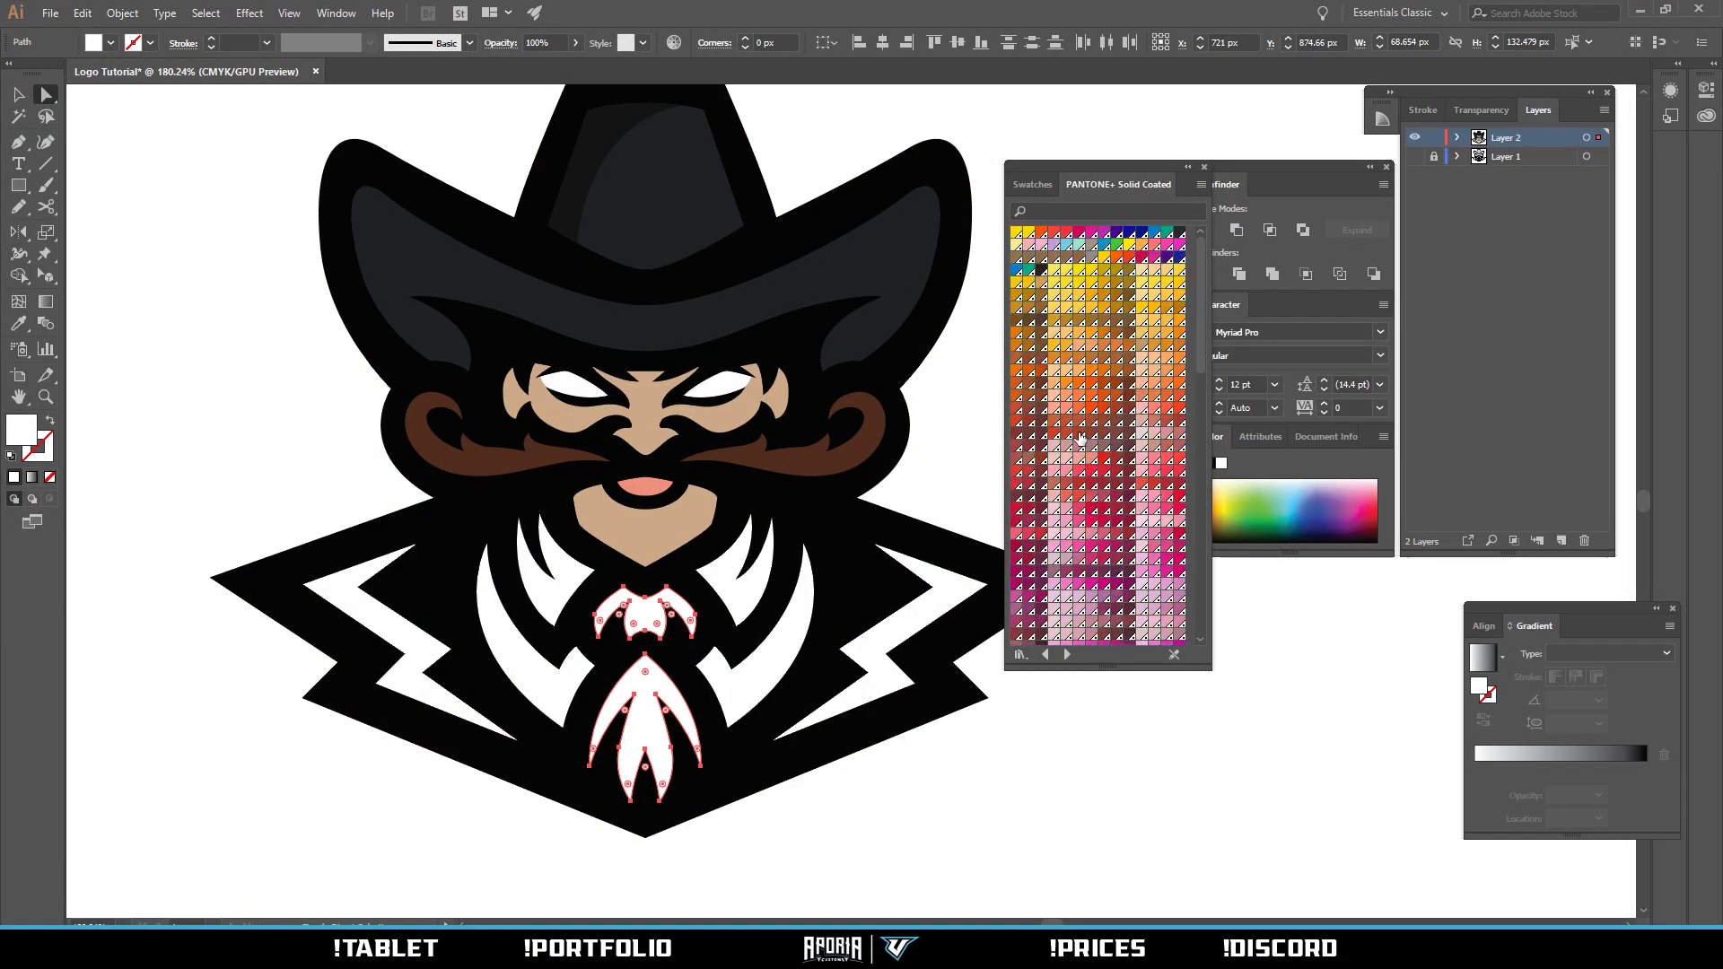
left_click(1089, 484)
scroll(976, 779, "up", 1)
left_click(976, 779)
left_click_drag(774, 585, 632, 629)
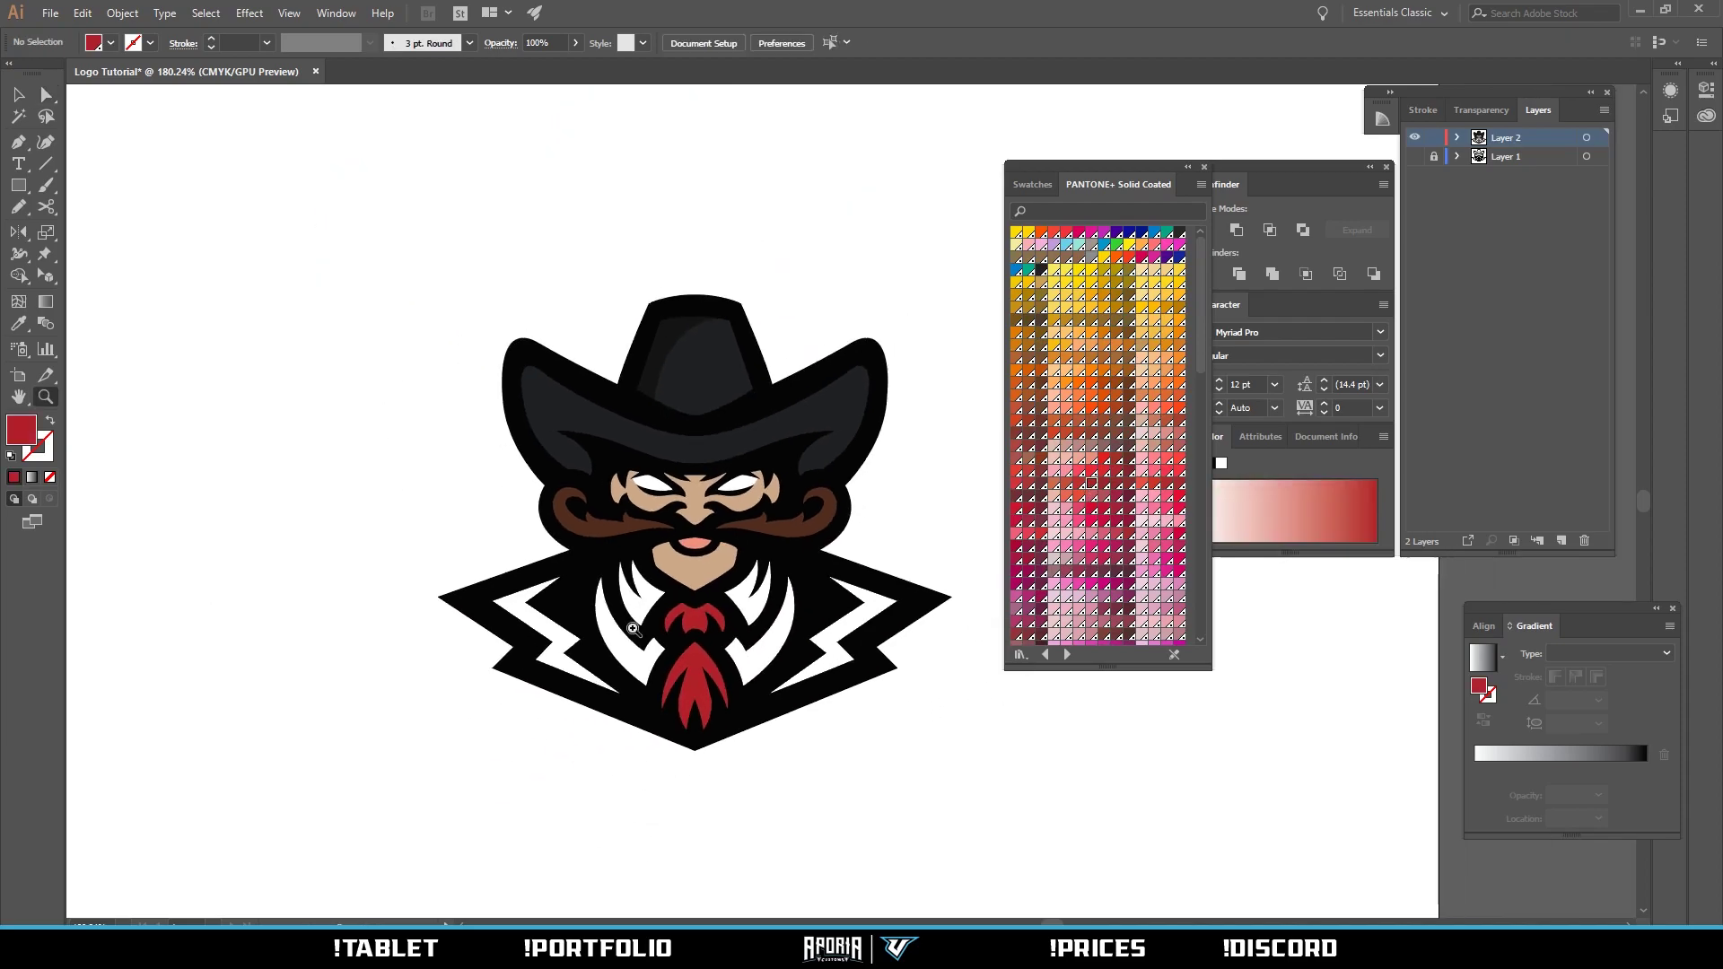
Fill the two large curved white lapel pieces with a blue-gray PANTONE+ Solid Coated swatch and check the result.
left_click_drag(686, 690, 769, 624)
left_click(795, 639)
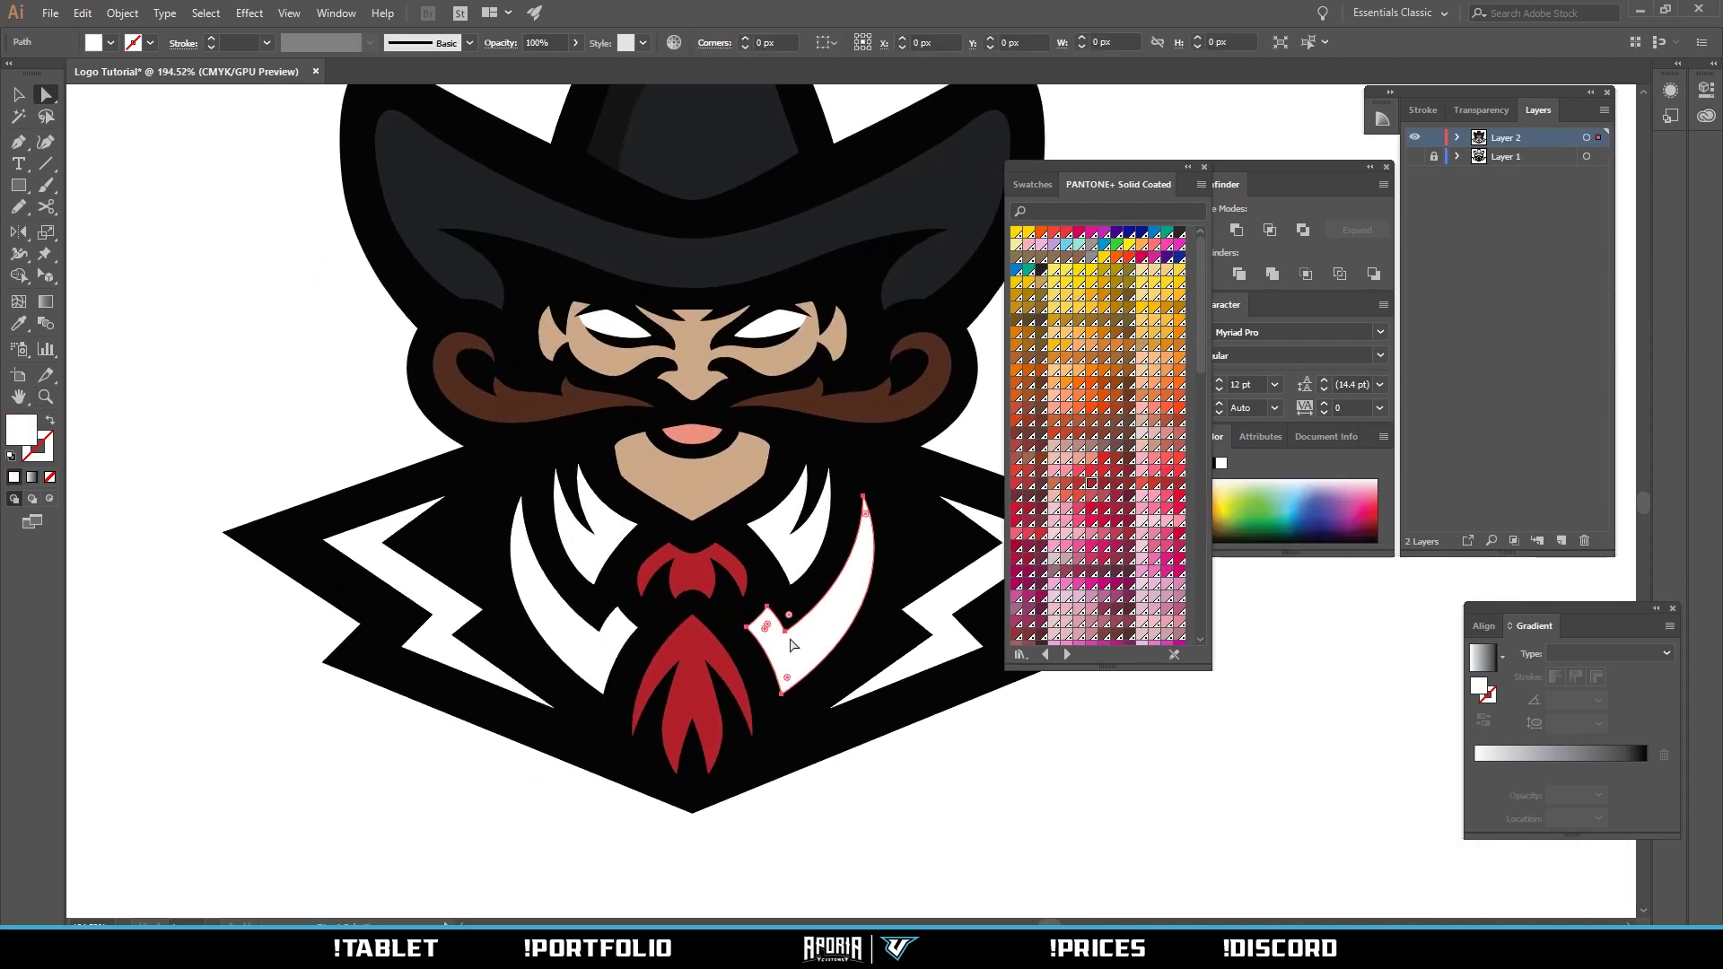
left_click(597, 661, "alt")
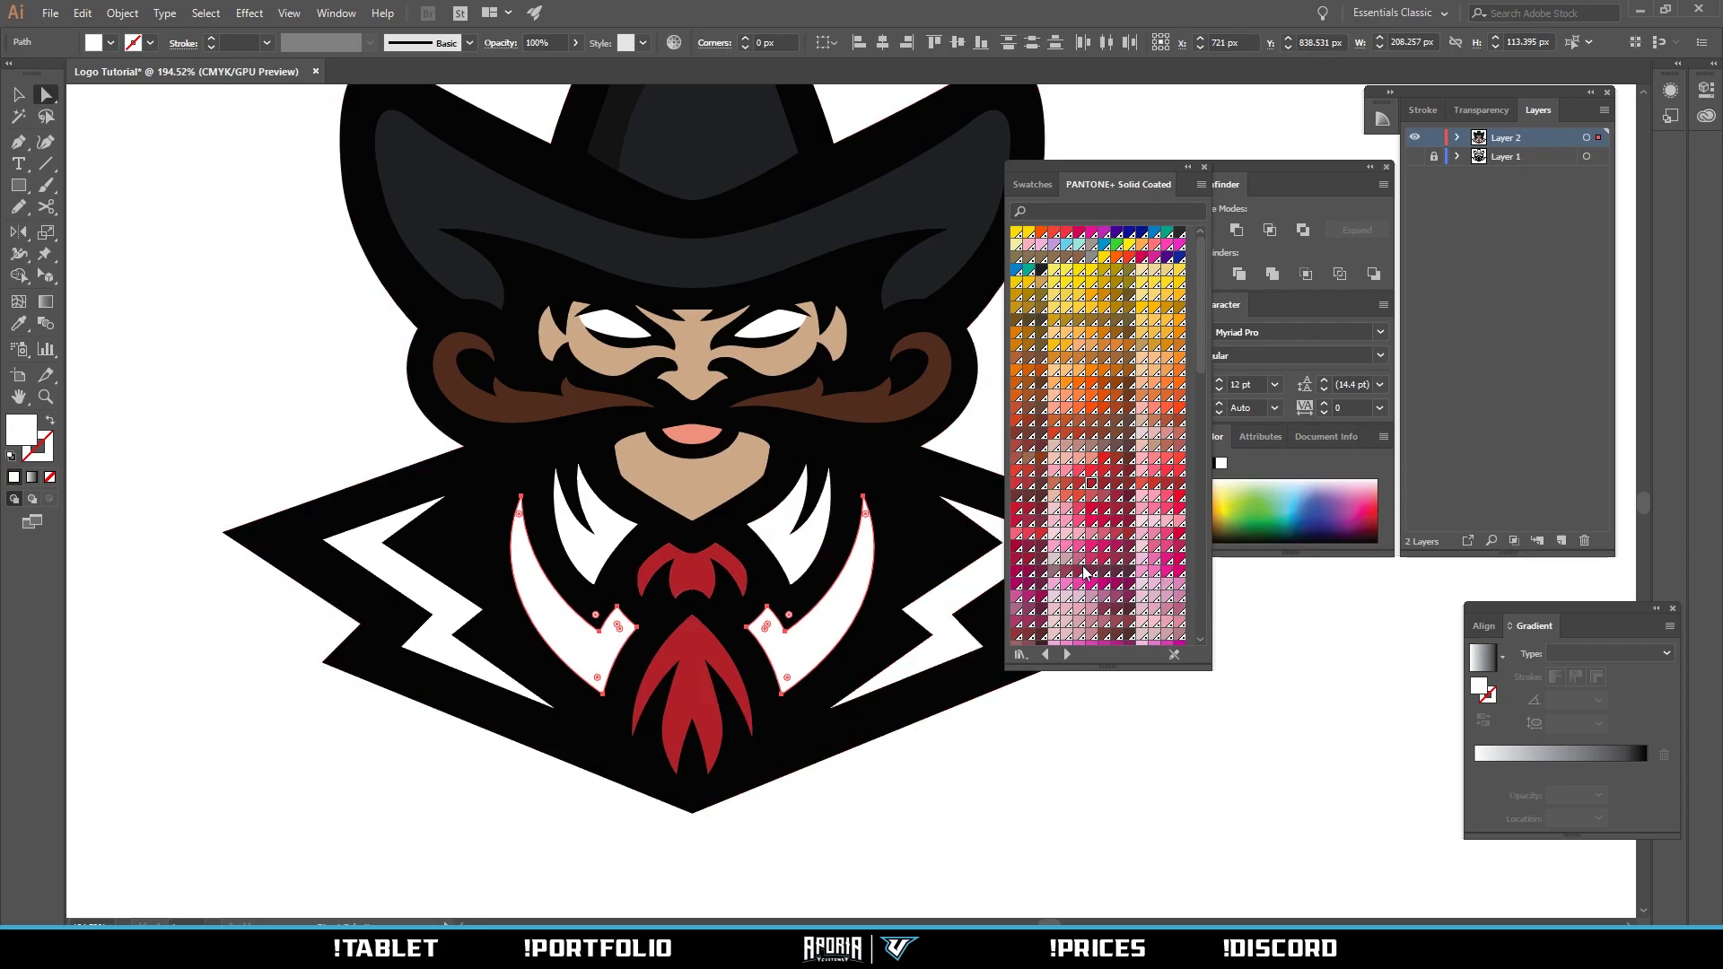
scroll(1135, 610, "down", 10)
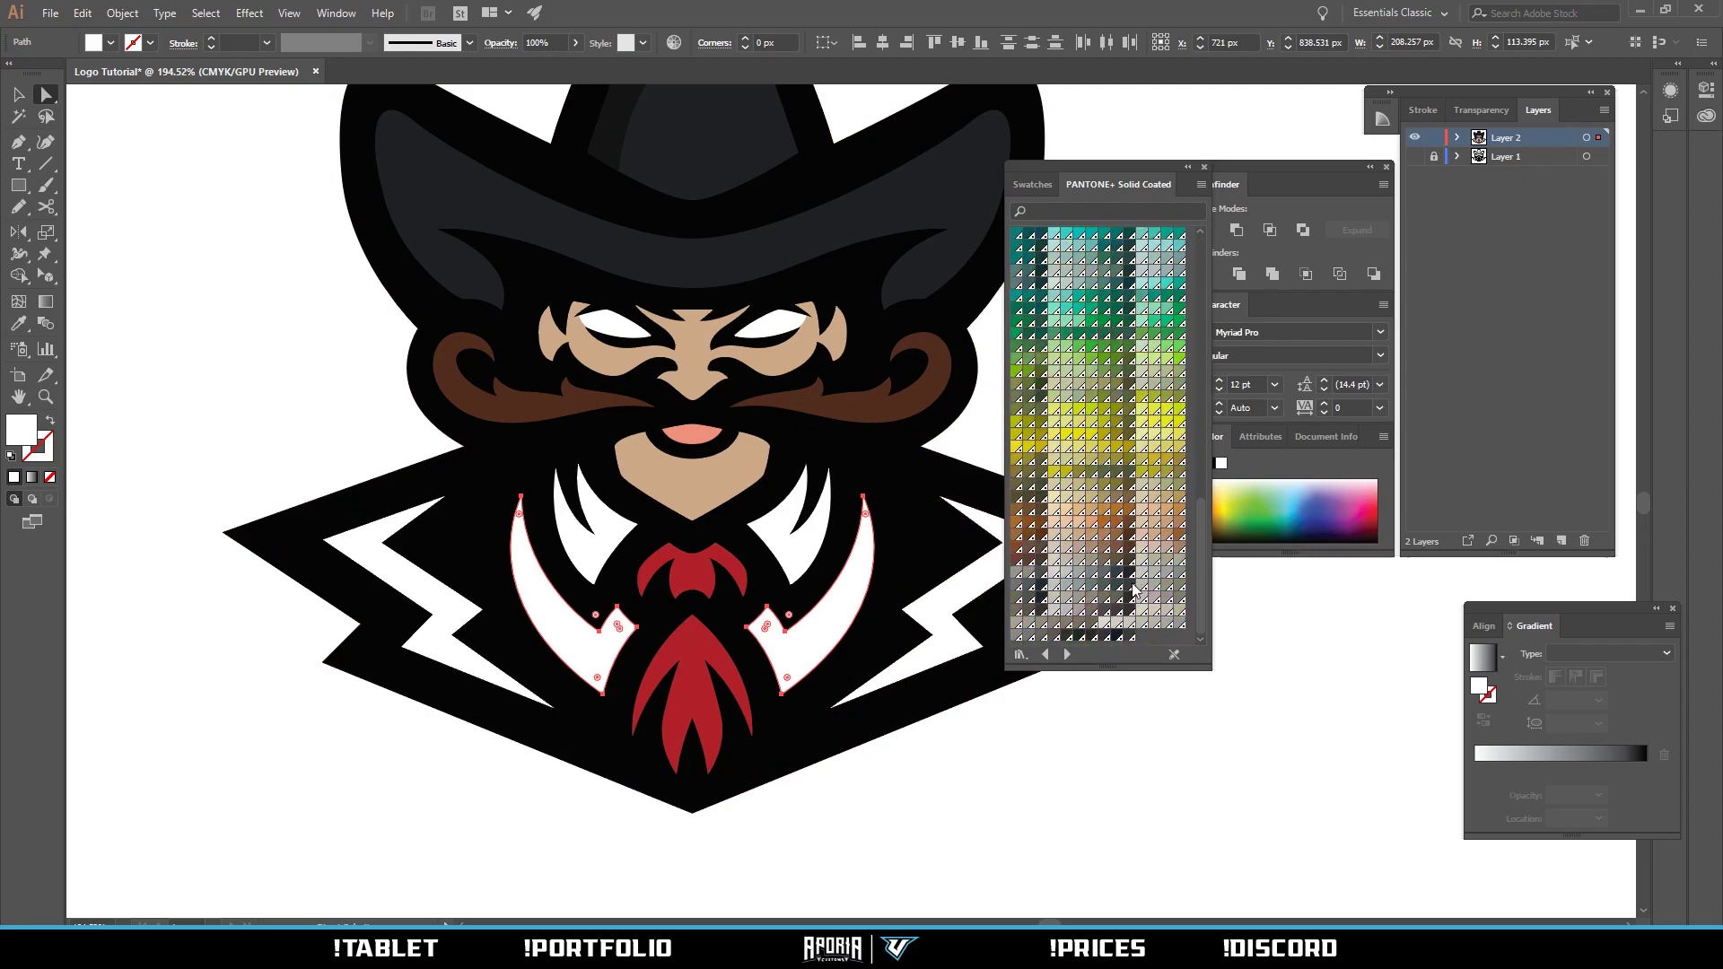
left_click(1091, 574)
left_click(1041, 772)
scroll(1041, 771, "down", 5)
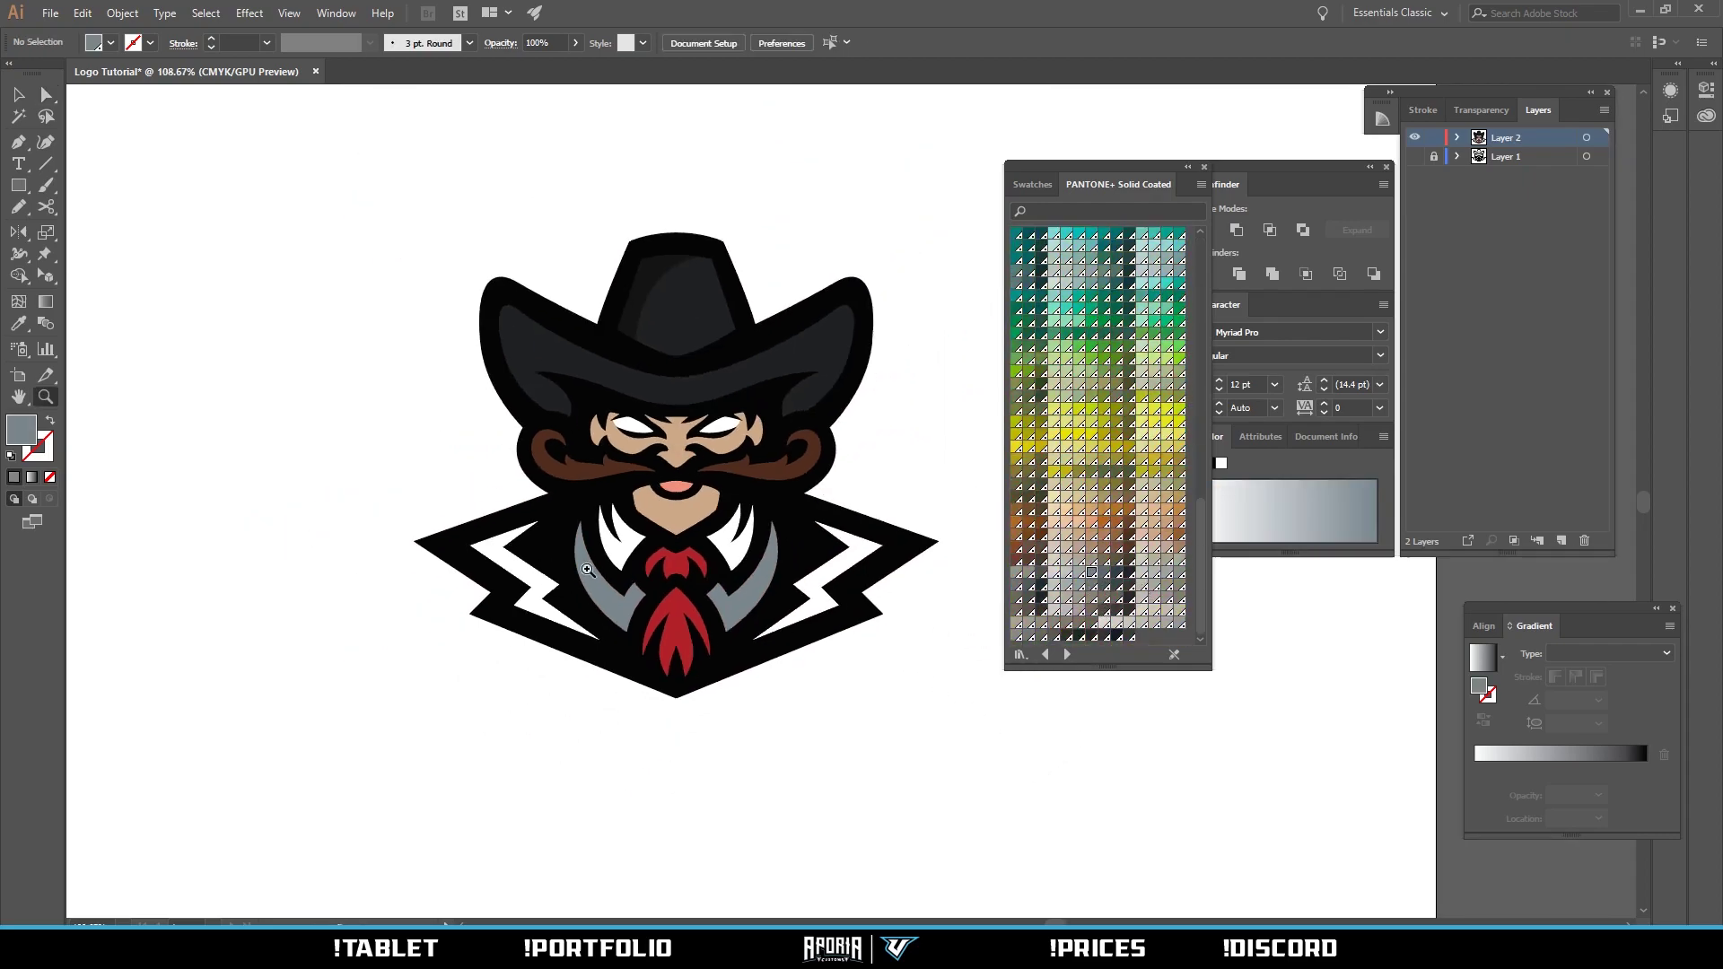
scroll(485, 602, "up", 5)
key("z")
left_click_drag(700, 495, 360, 530)
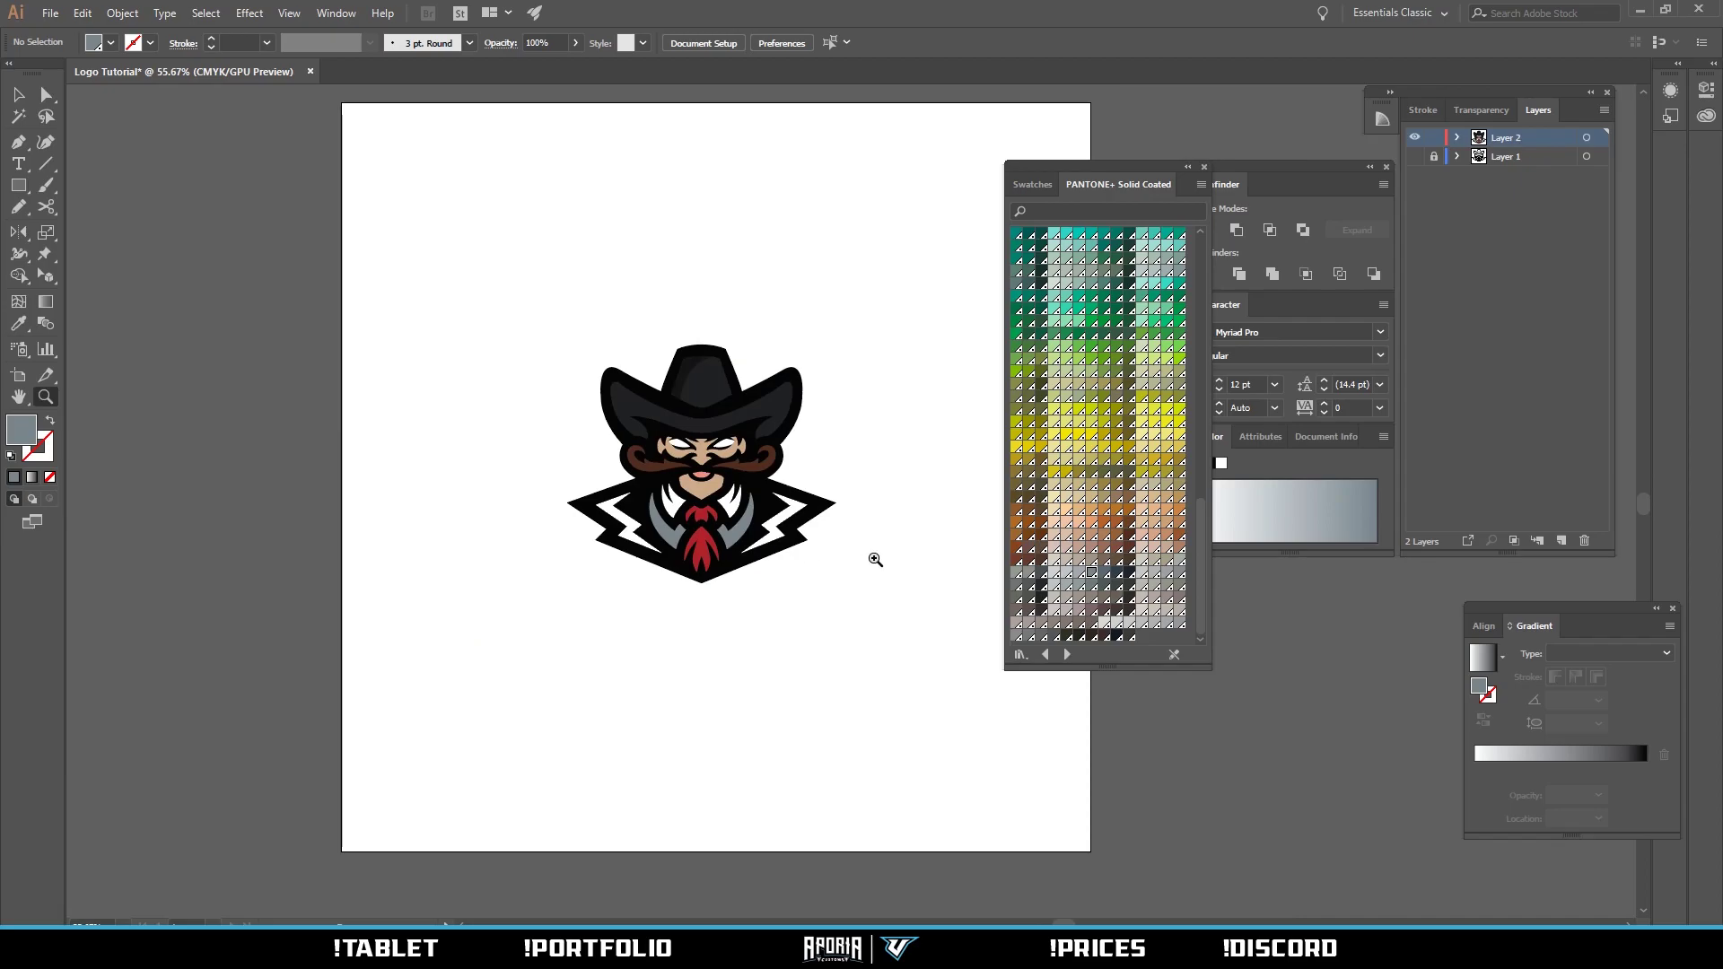
left_click_drag(706, 487, 841, 459)
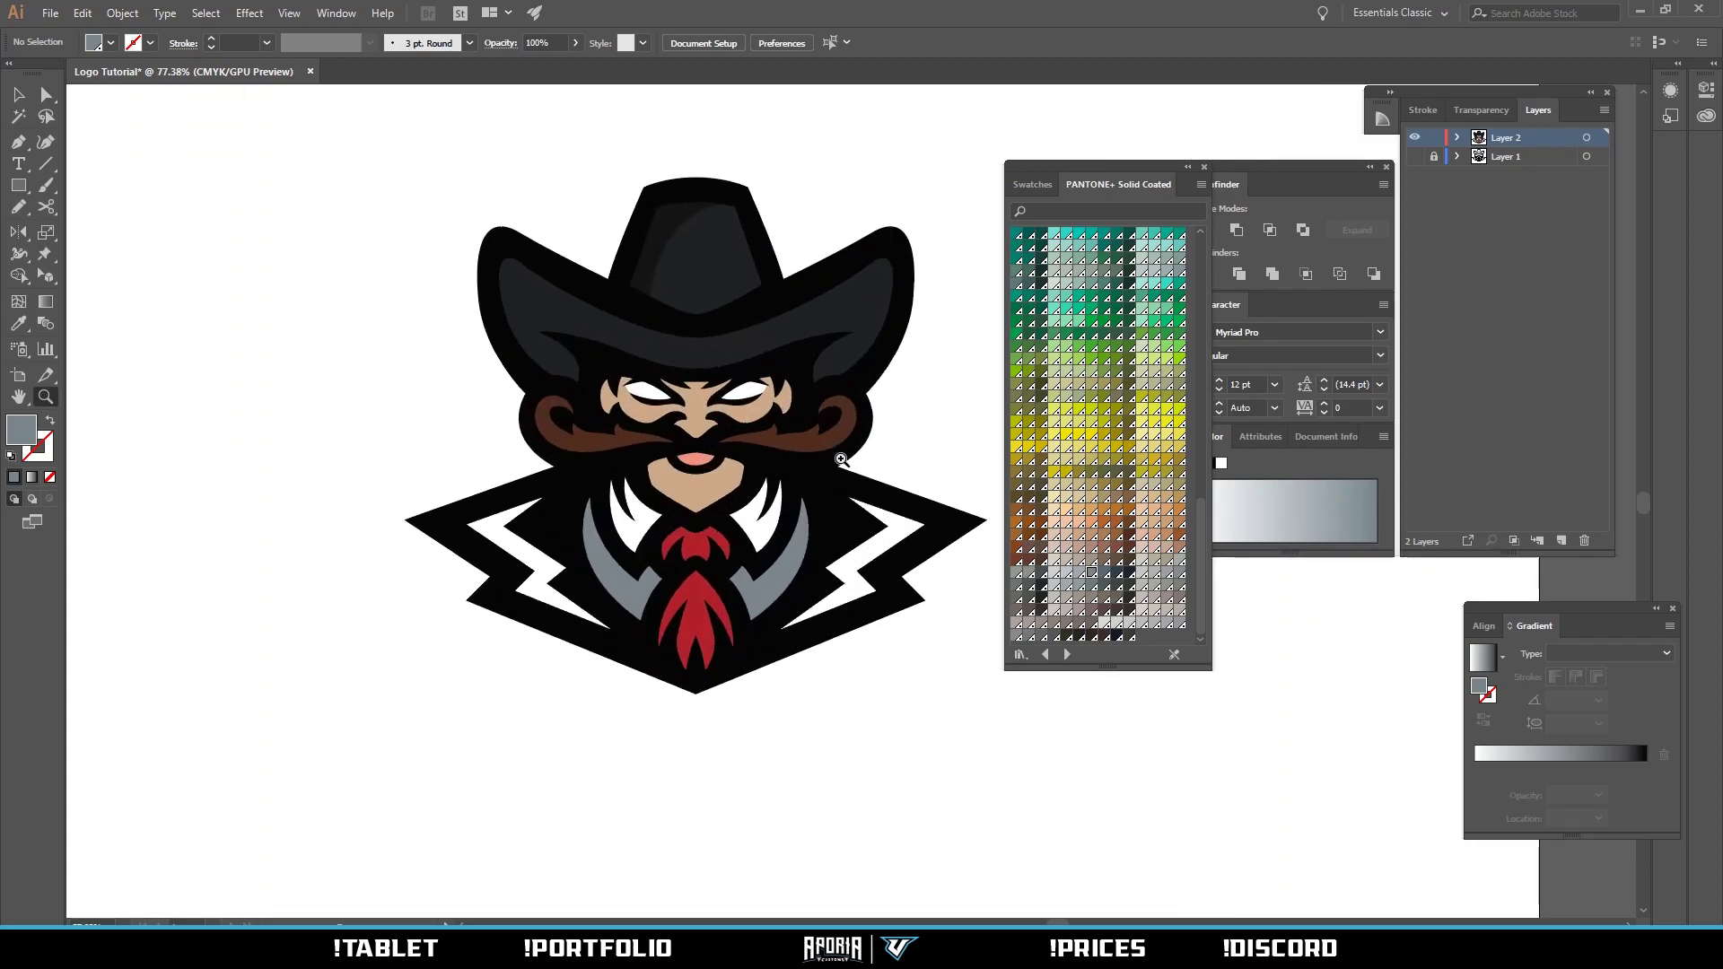
Recolor both curved lapel pieces with the dark gray sampled from the hat crown.
left_click(637, 605)
left_click(759, 598, "shift")
key("i")
left_click(714, 259)
key("ctrl+shift+a")
key("z")
left_click_drag(773, 323, 612, 438)
left_click_drag(712, 462, 758, 474)
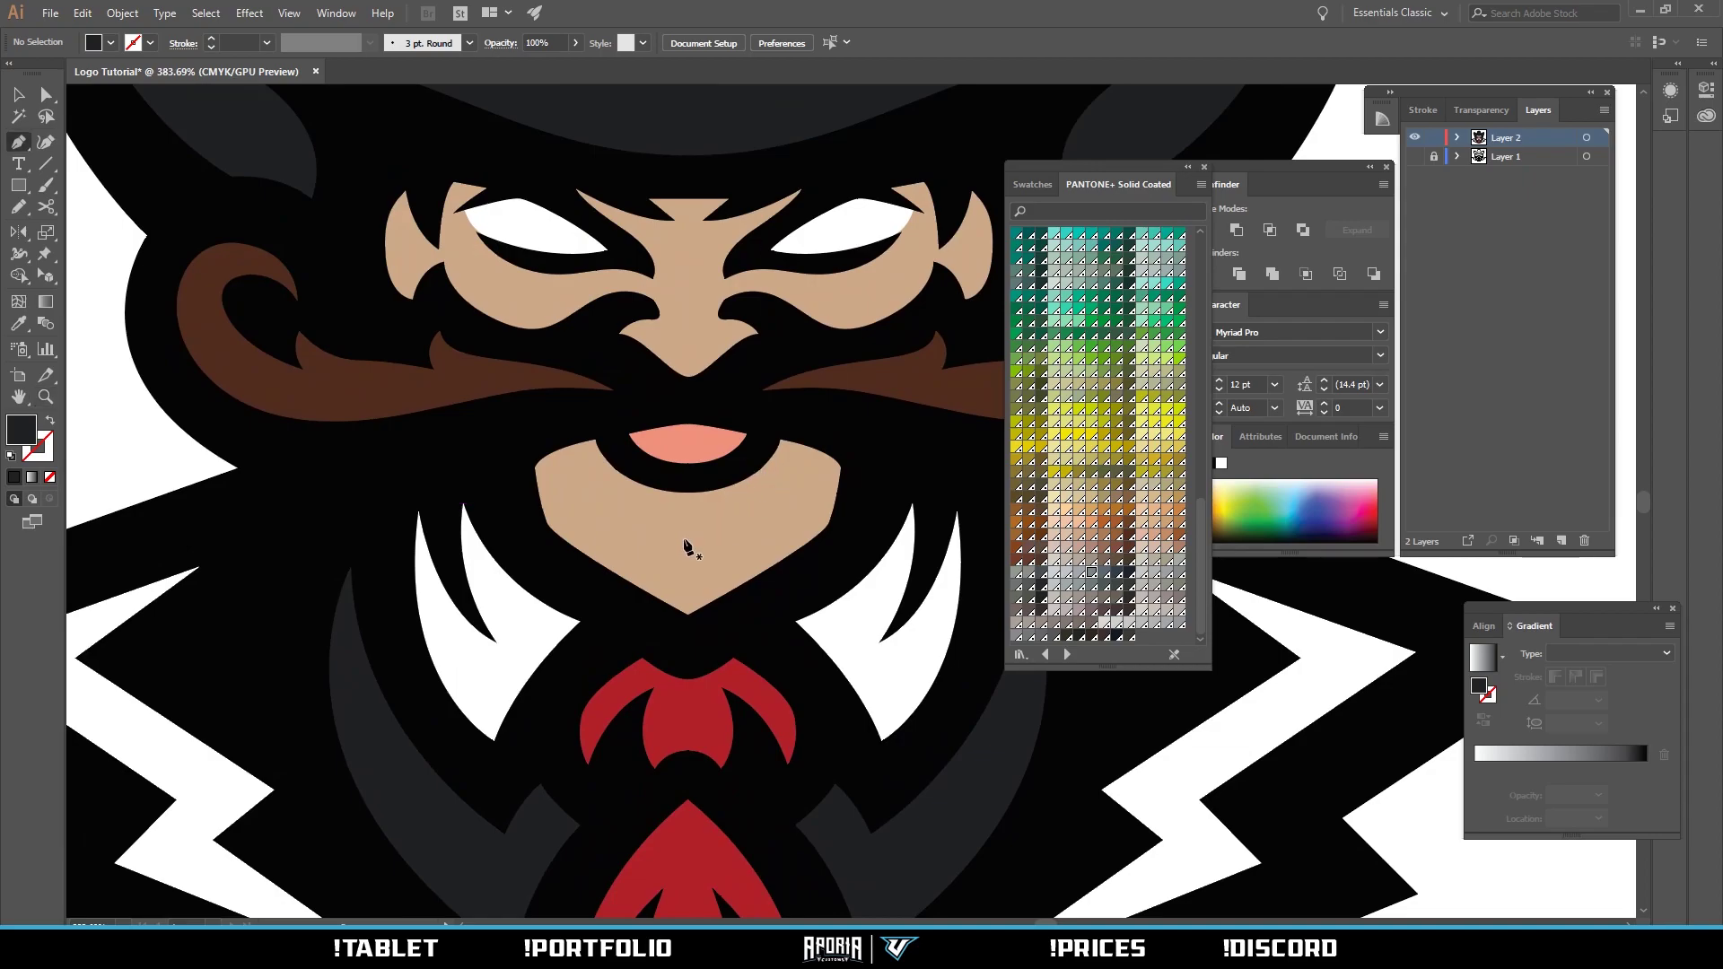
left_click(688, 537)
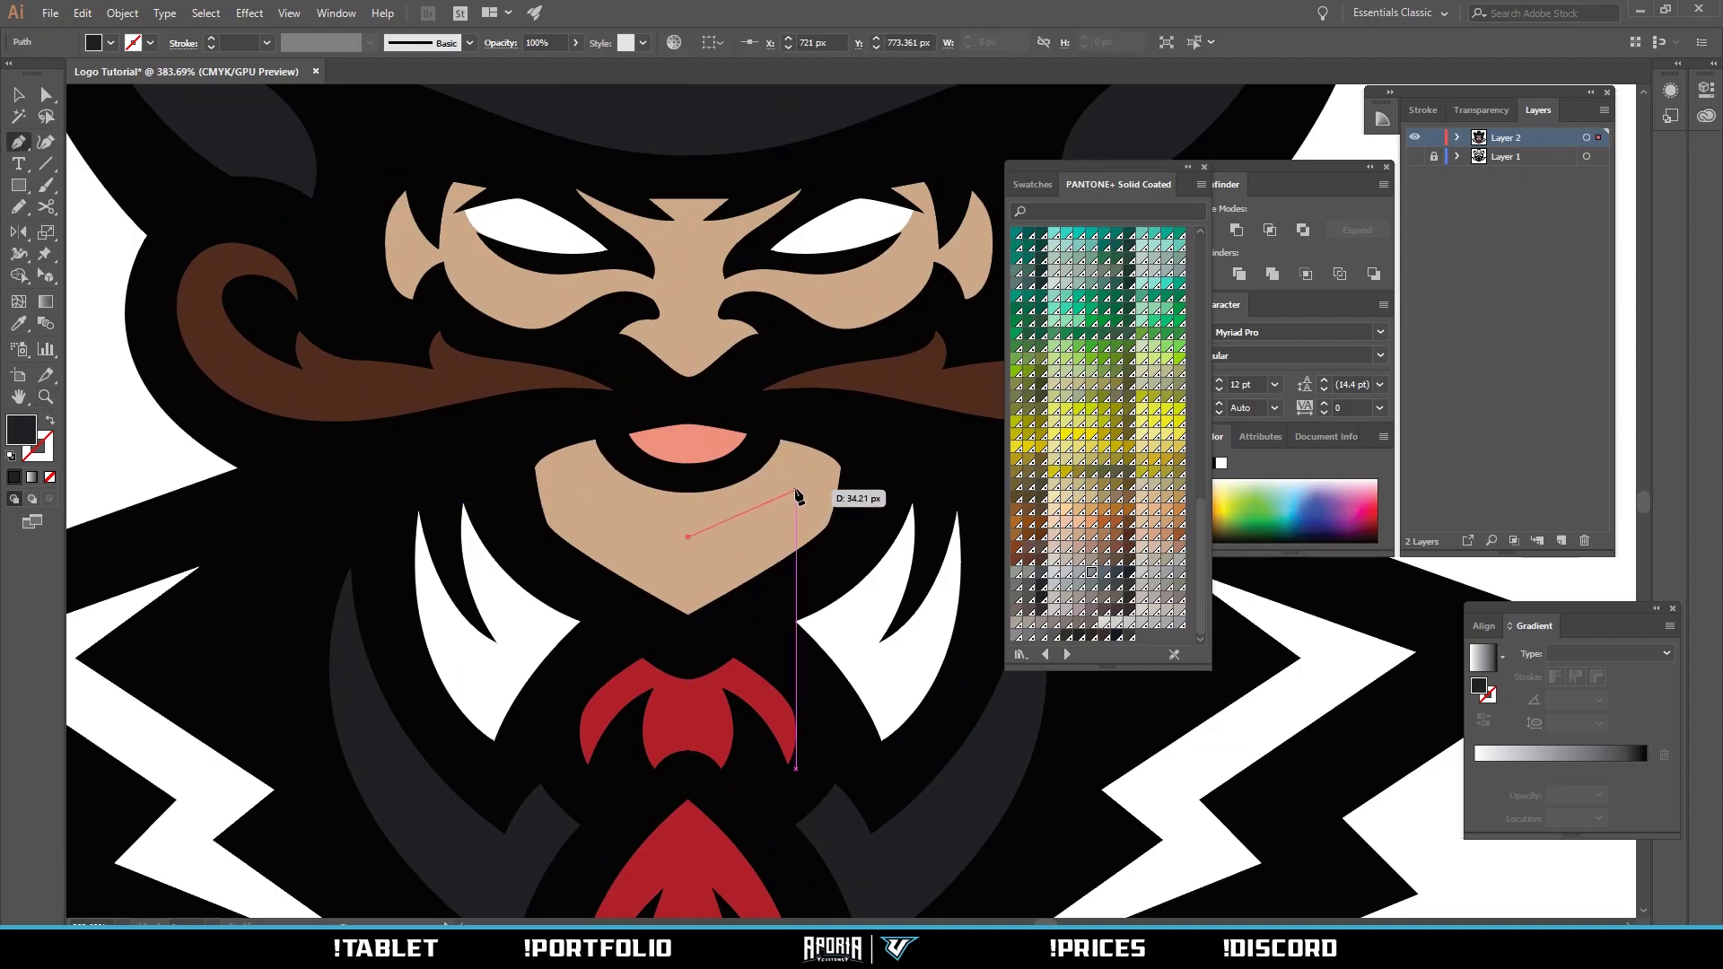
left_click_drag(807, 445, 814, 392)
key("ctrl+z")
key("ctrl+z")
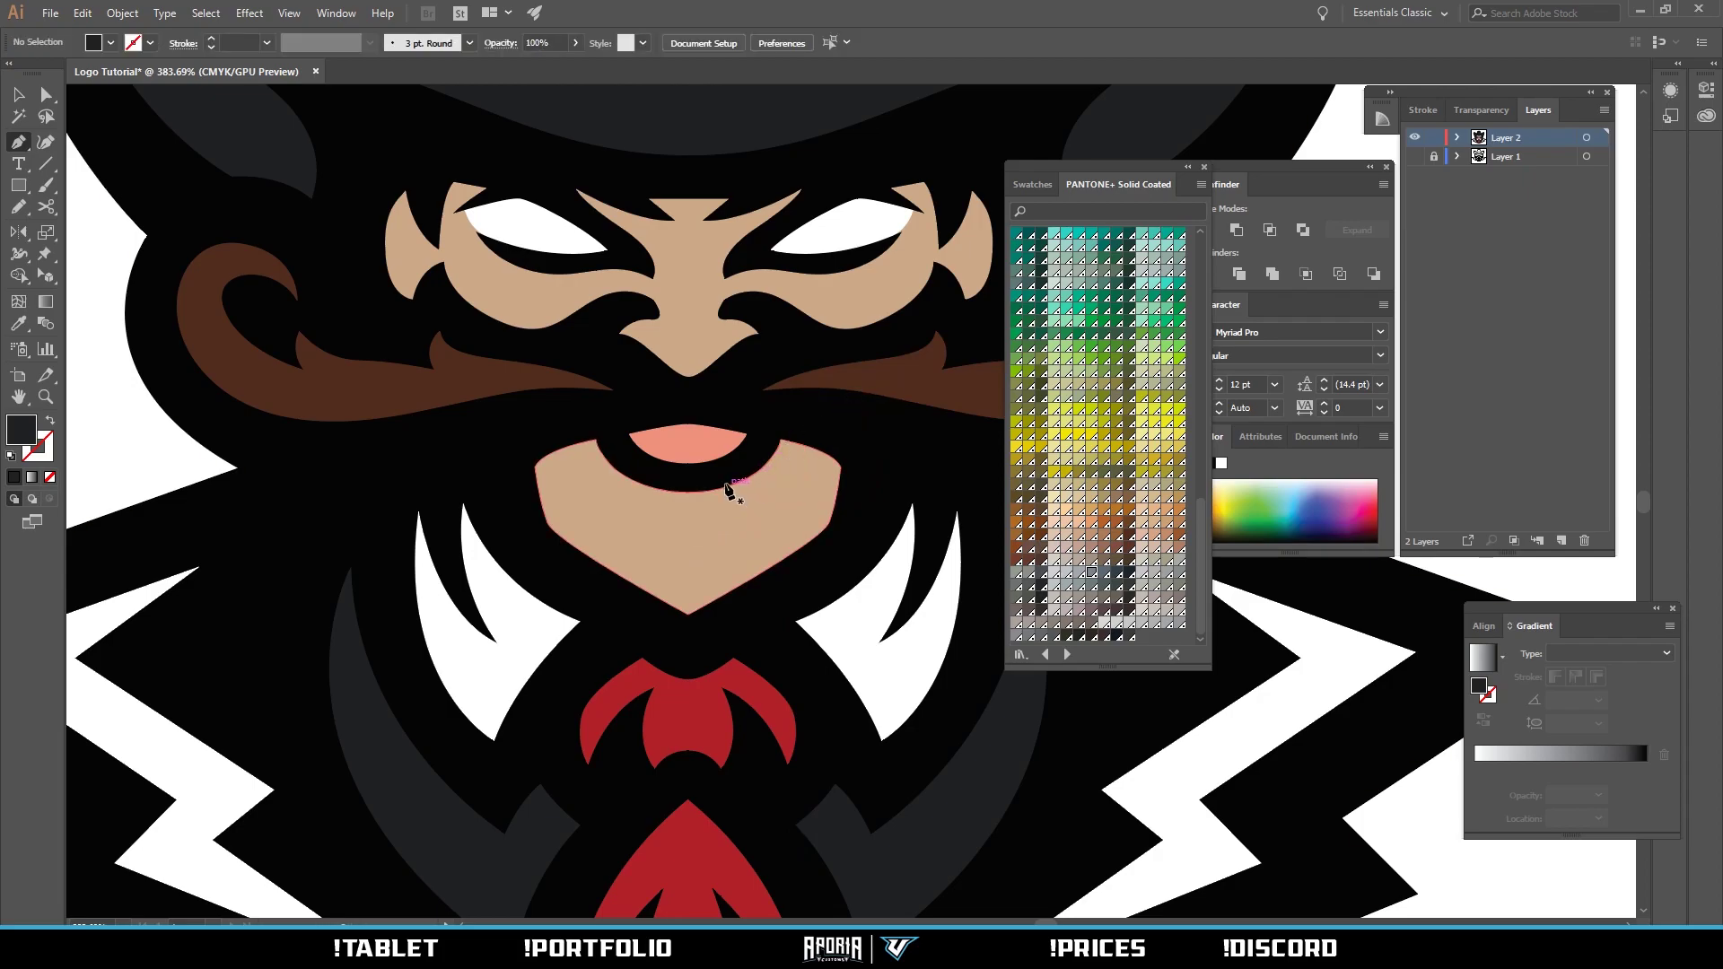
Draw a closed Pen tool shadow shape over the right half of the chin, with a pointed notch below the lower lip.
left_click(726, 487)
left_click_drag(750, 523, 747, 518)
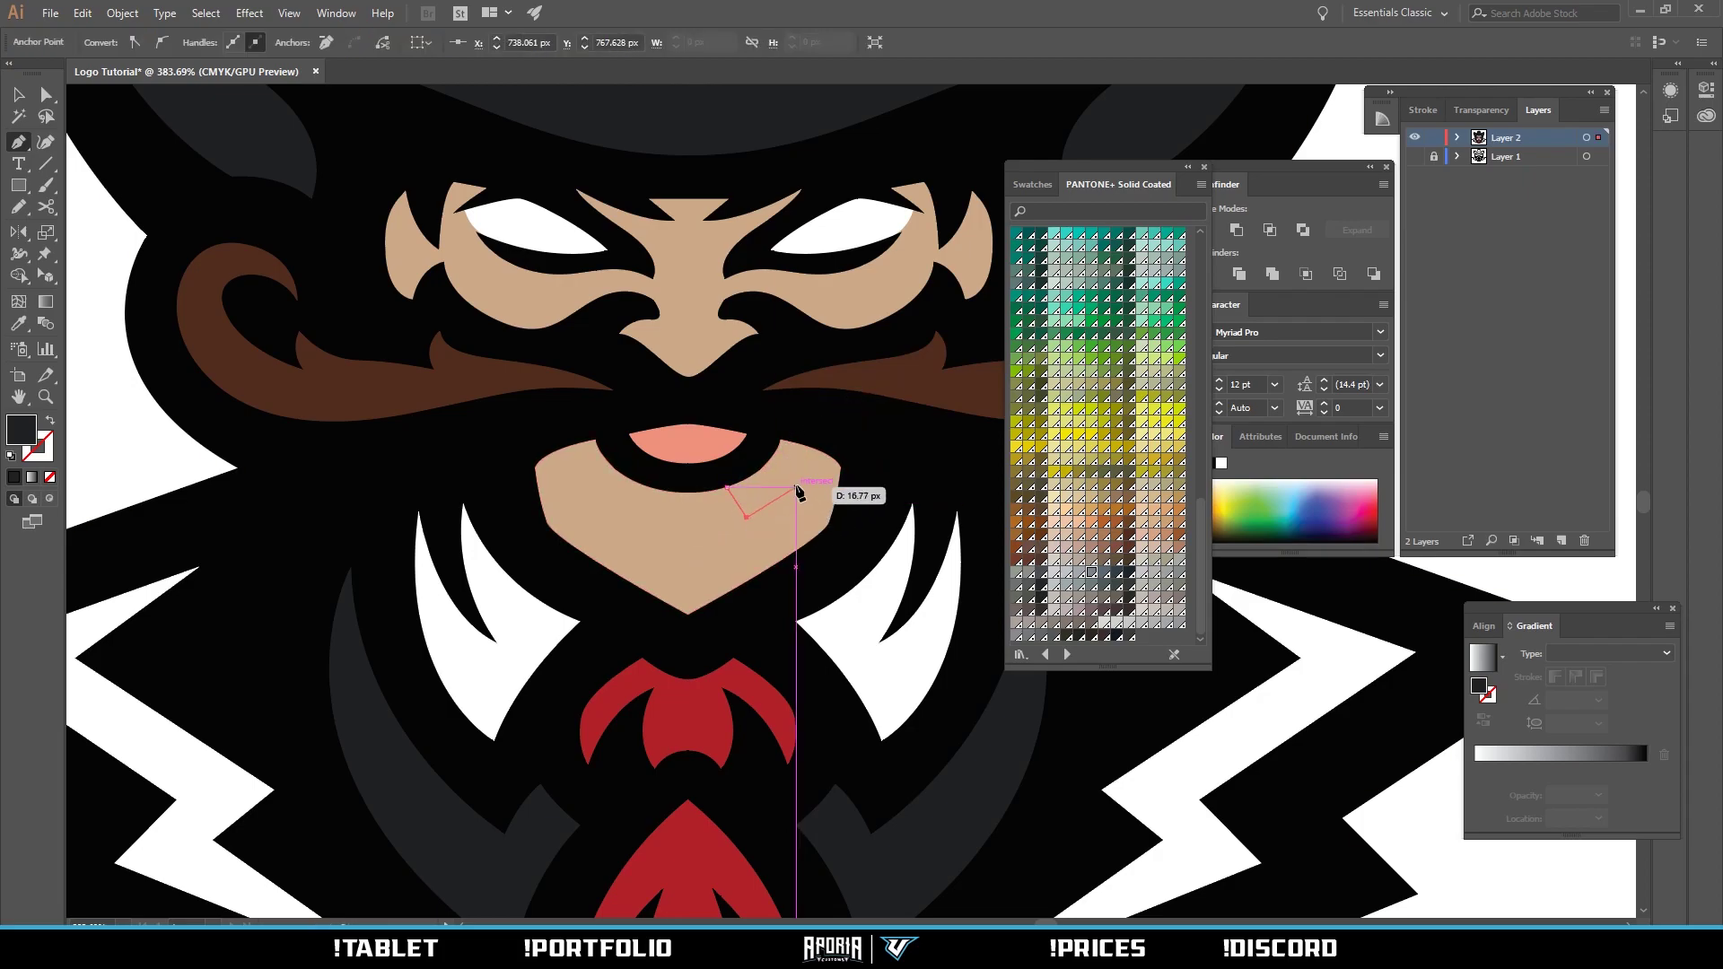
left_click(817, 421)
left_click(878, 443)
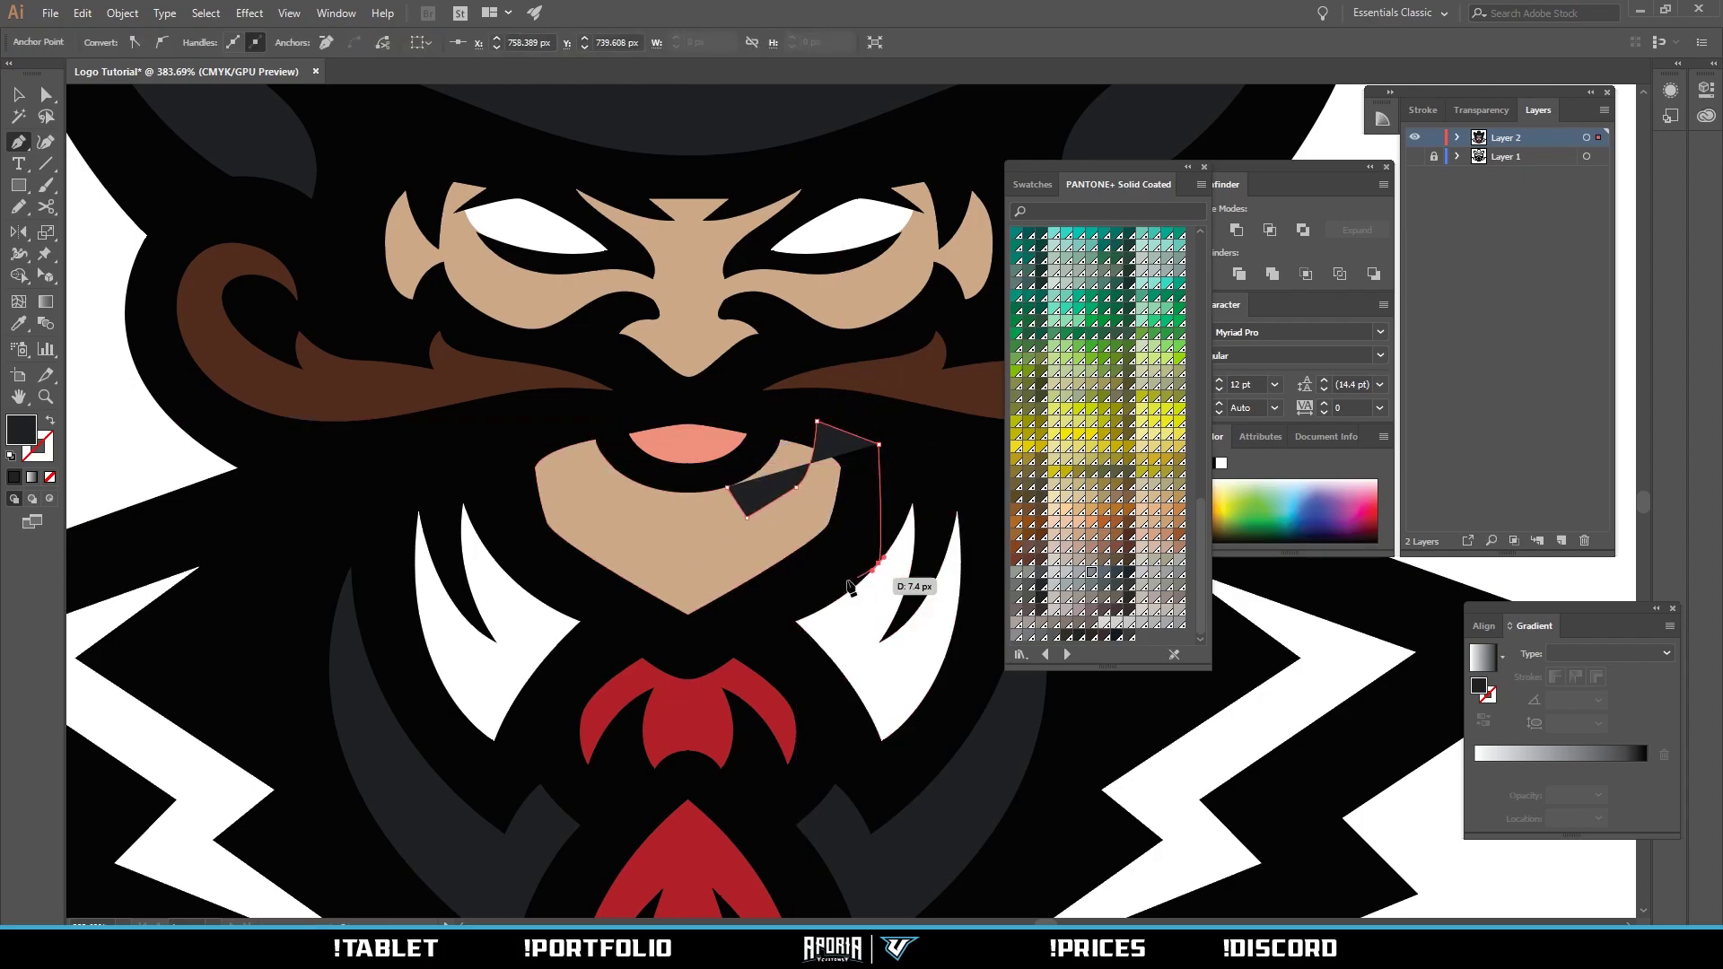
left_click(879, 564)
left_click(788, 615)
left_click(688, 613)
left_click(688, 475)
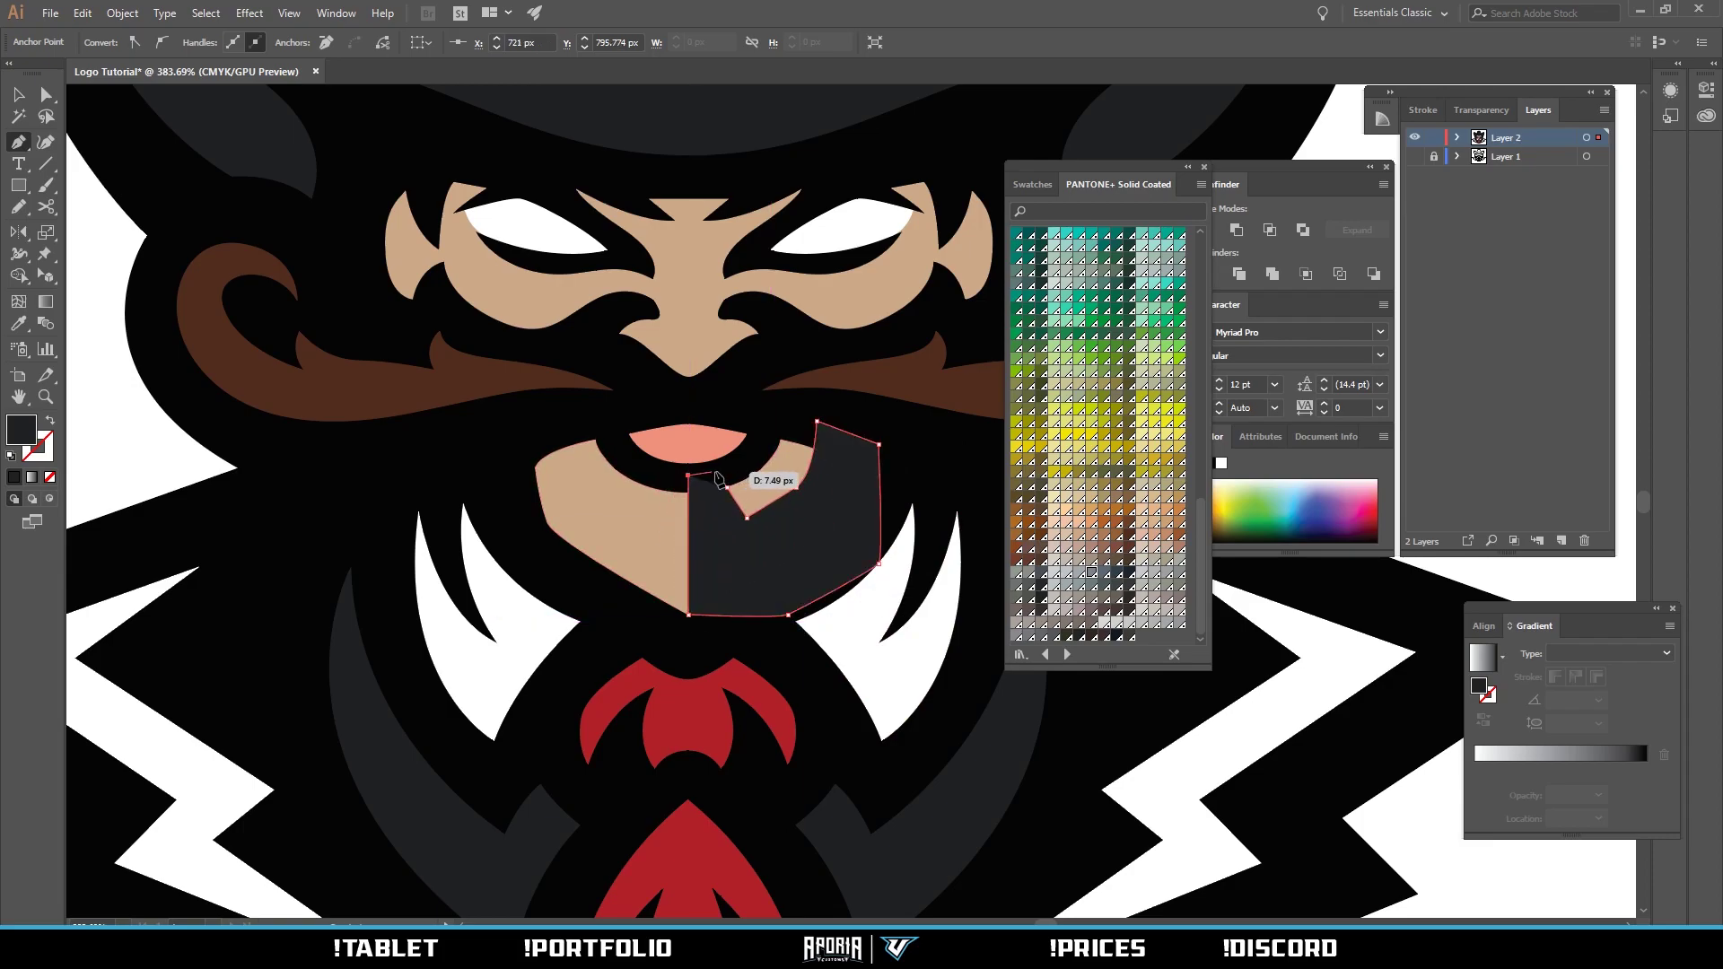
left_click(726, 470)
left_click(726, 487)
Trim the shadow shape to the chin outline with the Shape Builder, removing the excess outside the skin area.
key("a")
left_click(765, 487, "shift")
key("shift+m")
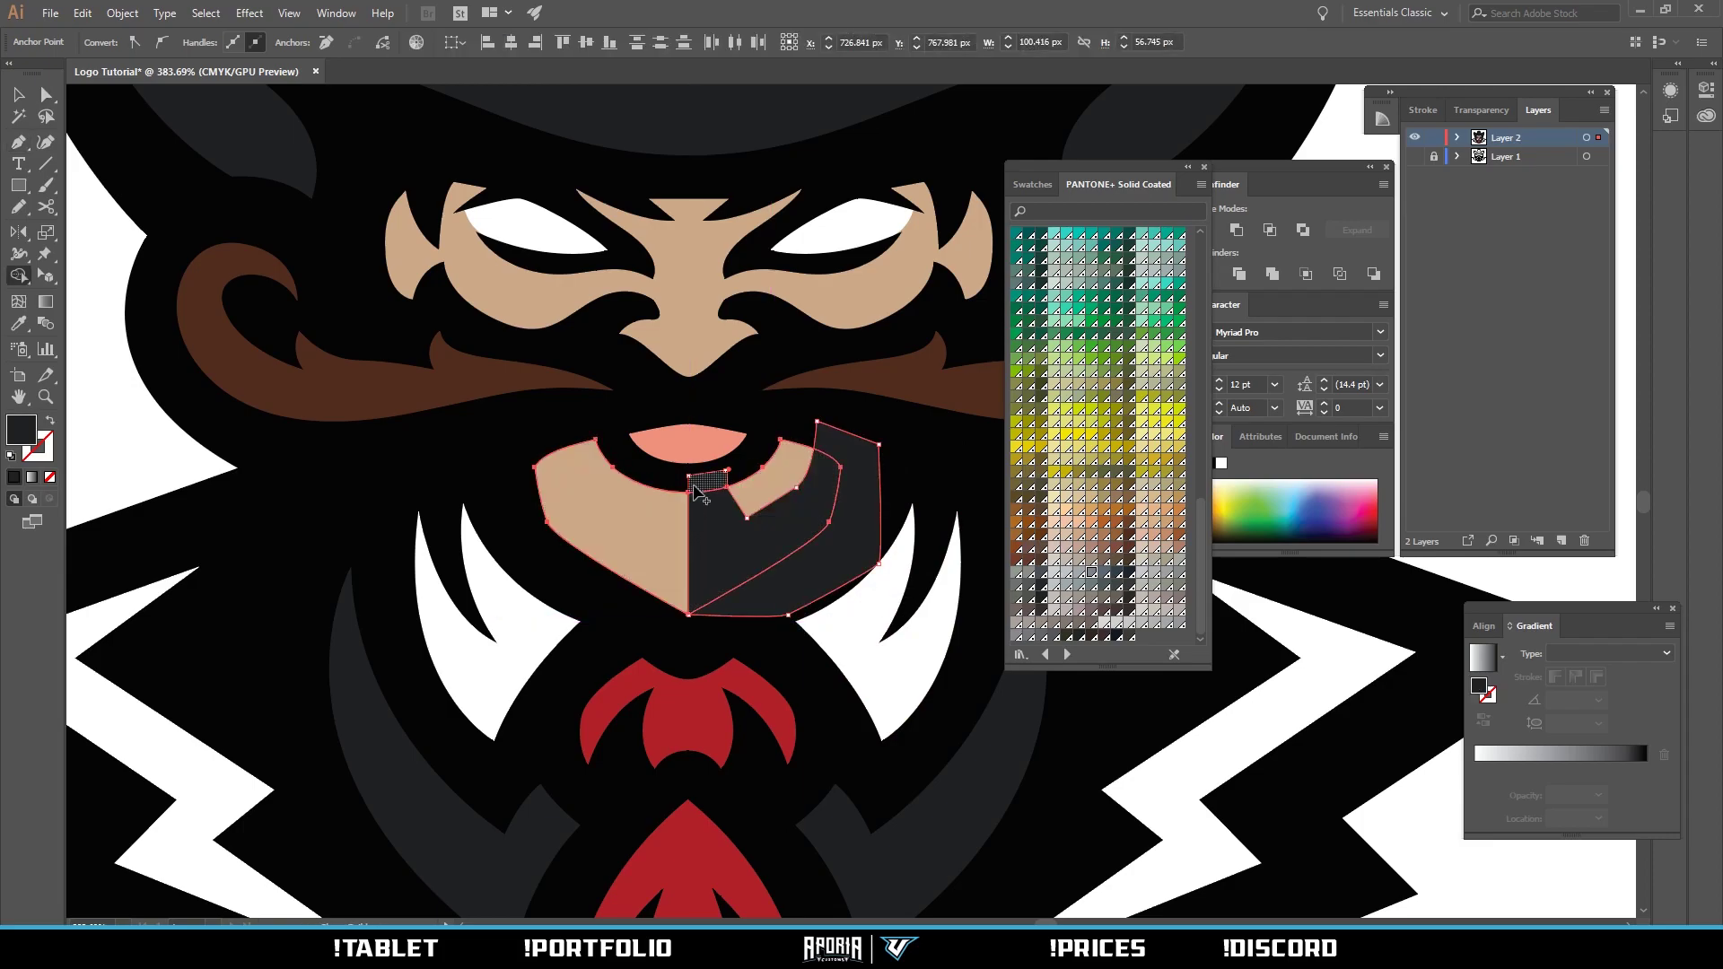
left_click(707, 484)
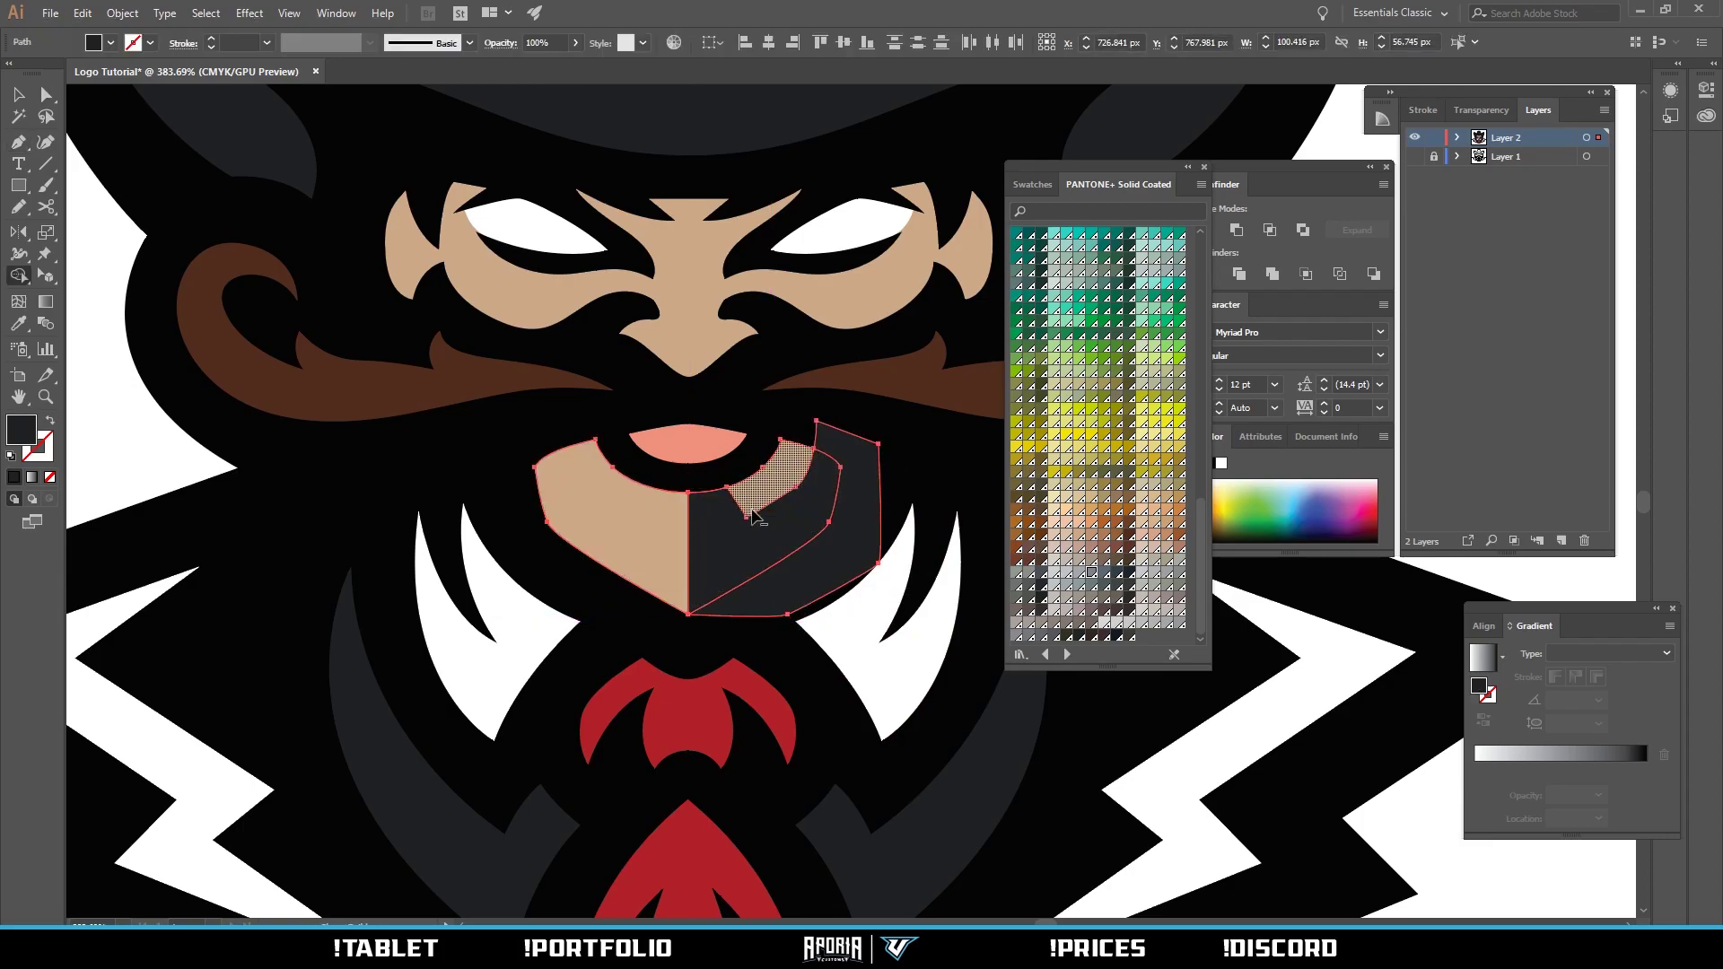
left_click(848, 546, "alt")
Select the trimmed chin shadow and fill it with the skin tone sampled from the chin.
mouse_move(779, 513)
left_mouse_down()
mouse_move(611, 516)
mouse_move(973, 461)
left_mouse_up()
key("a")
left_click(983, 637)
left_click(769, 521)
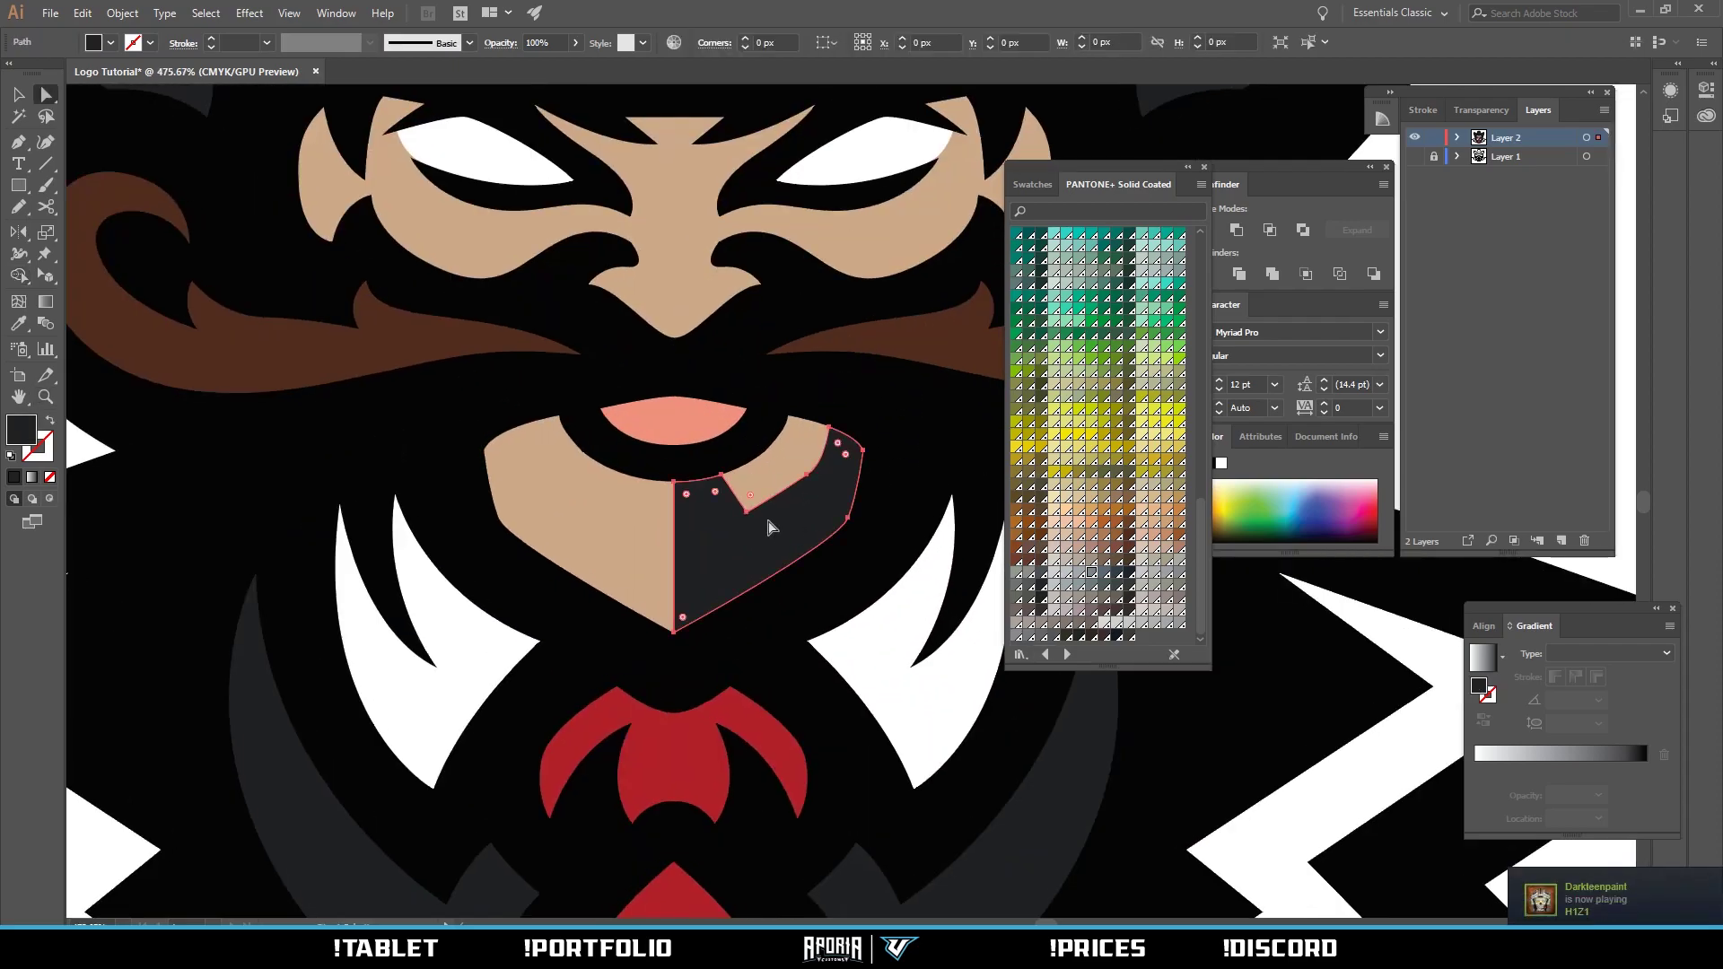
key("i")
left_click(777, 467)
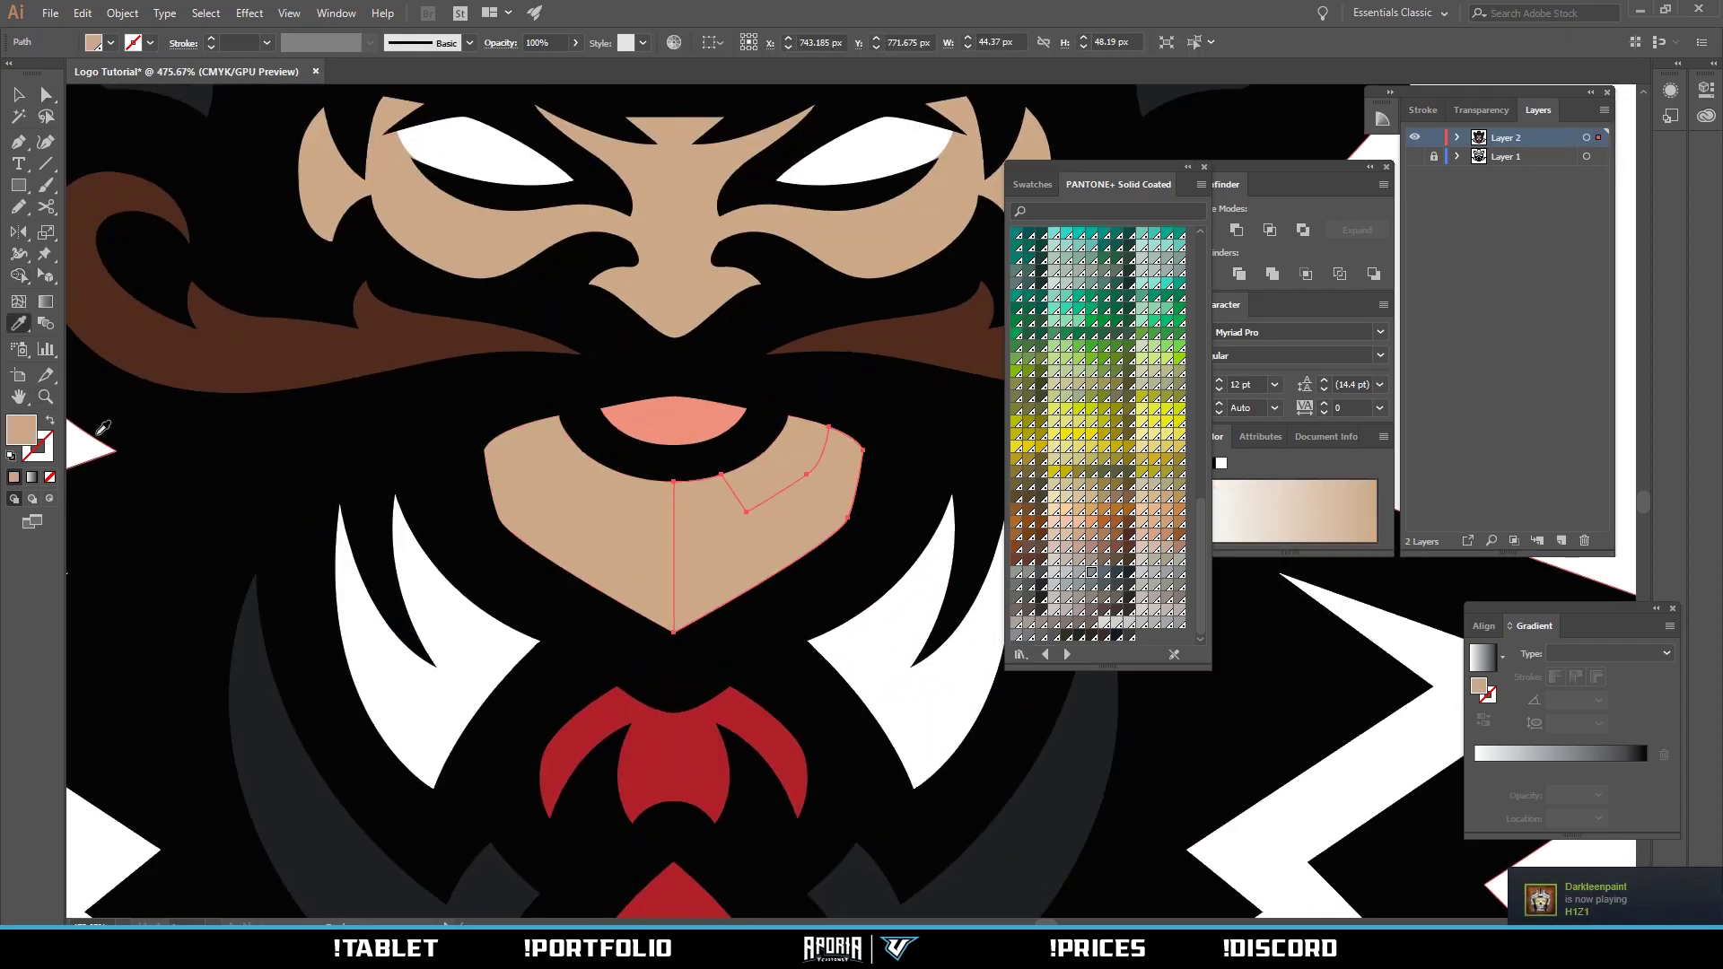
Try darkening the chin shadow's fill to #96887e.
double_click(24, 438)
left_click(500, 395)
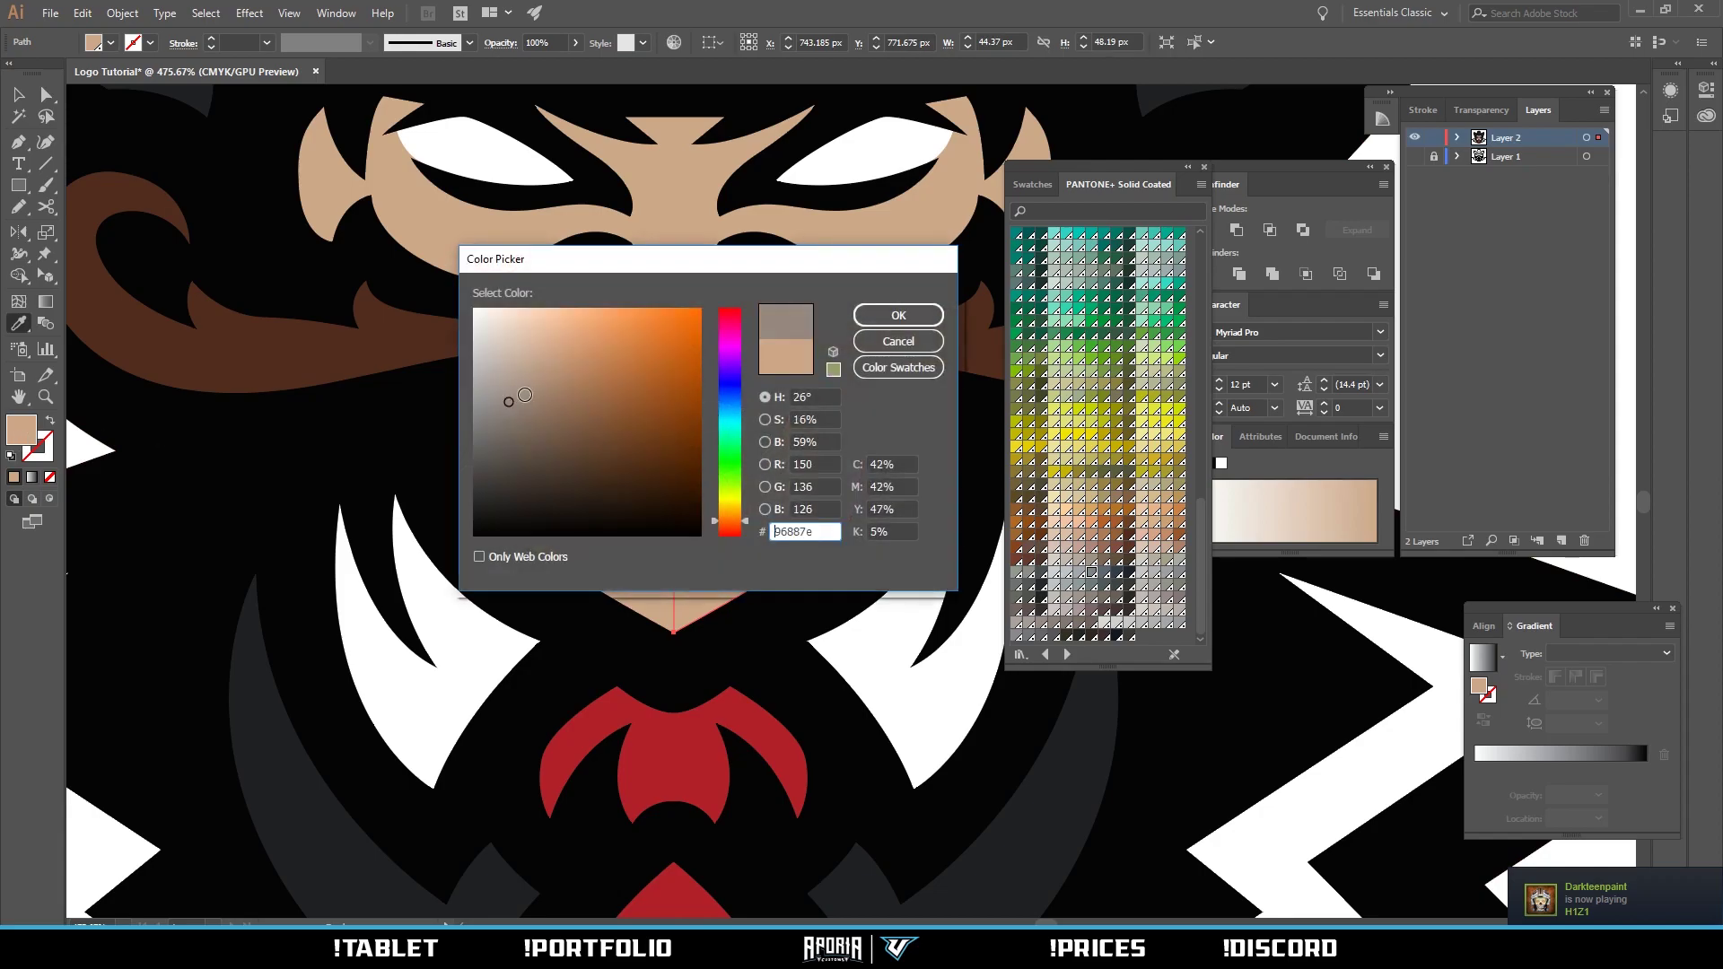
left_click(896, 313)
key("z")
left_click_drag(673, 462, 647, 485)
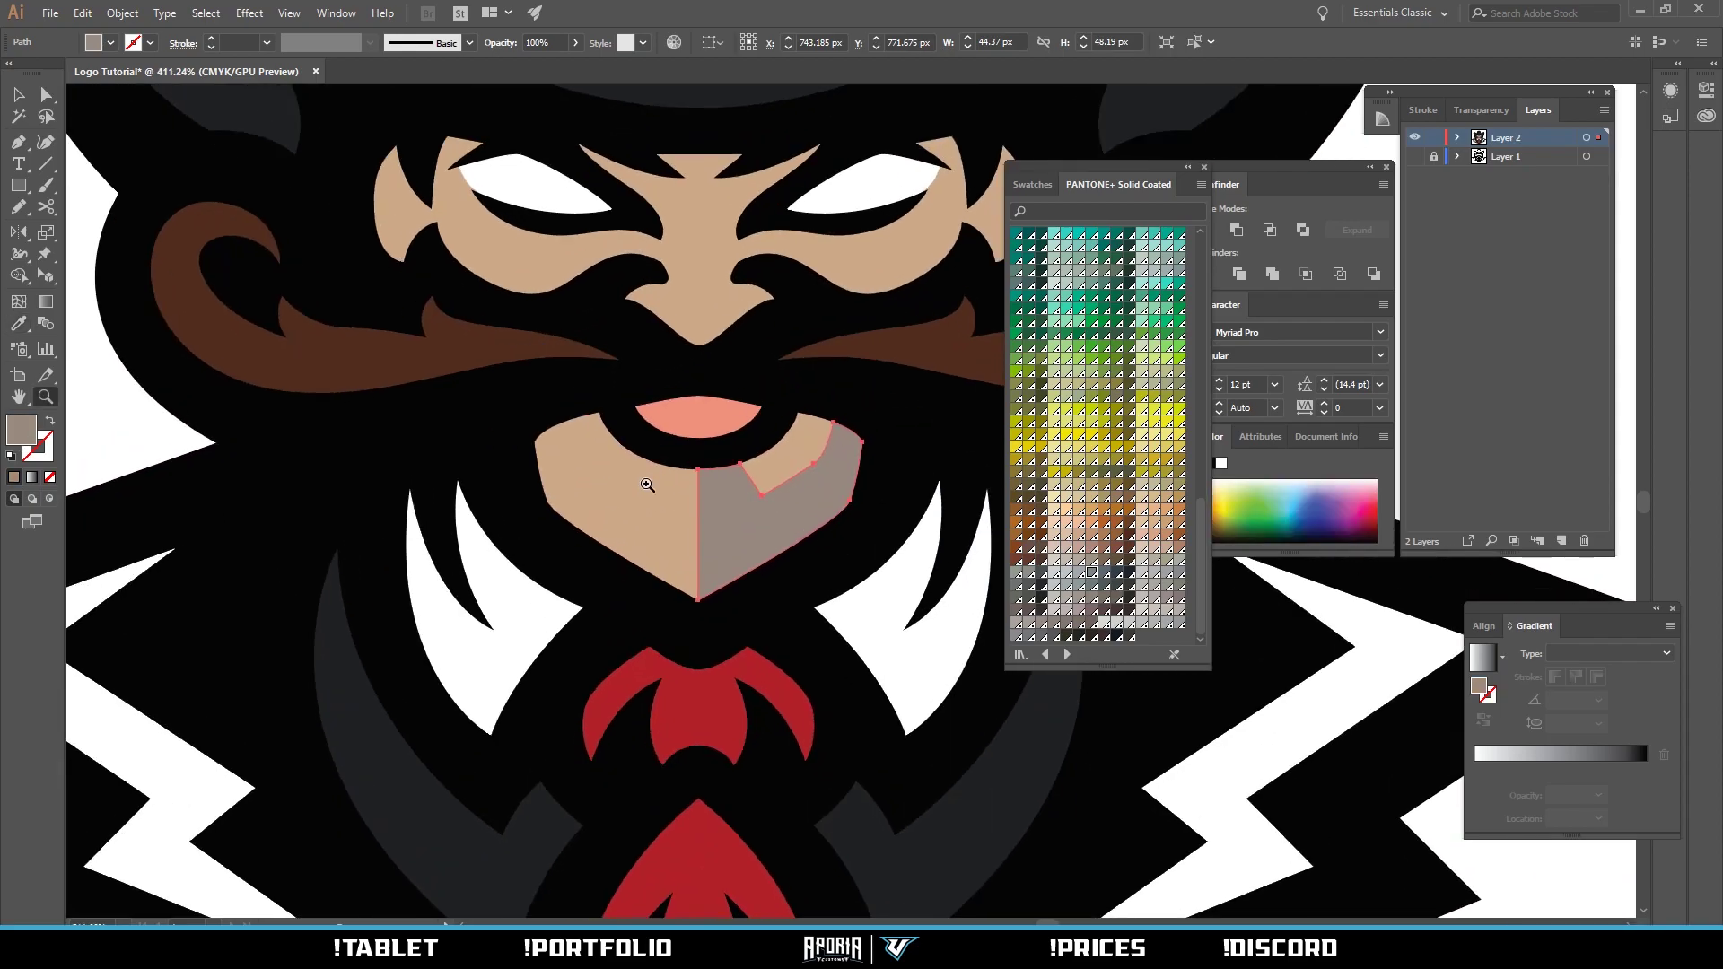
Change the chin shadow's fill to a darker, warmer brown and check it against the whole logo.
double_click(24, 435)
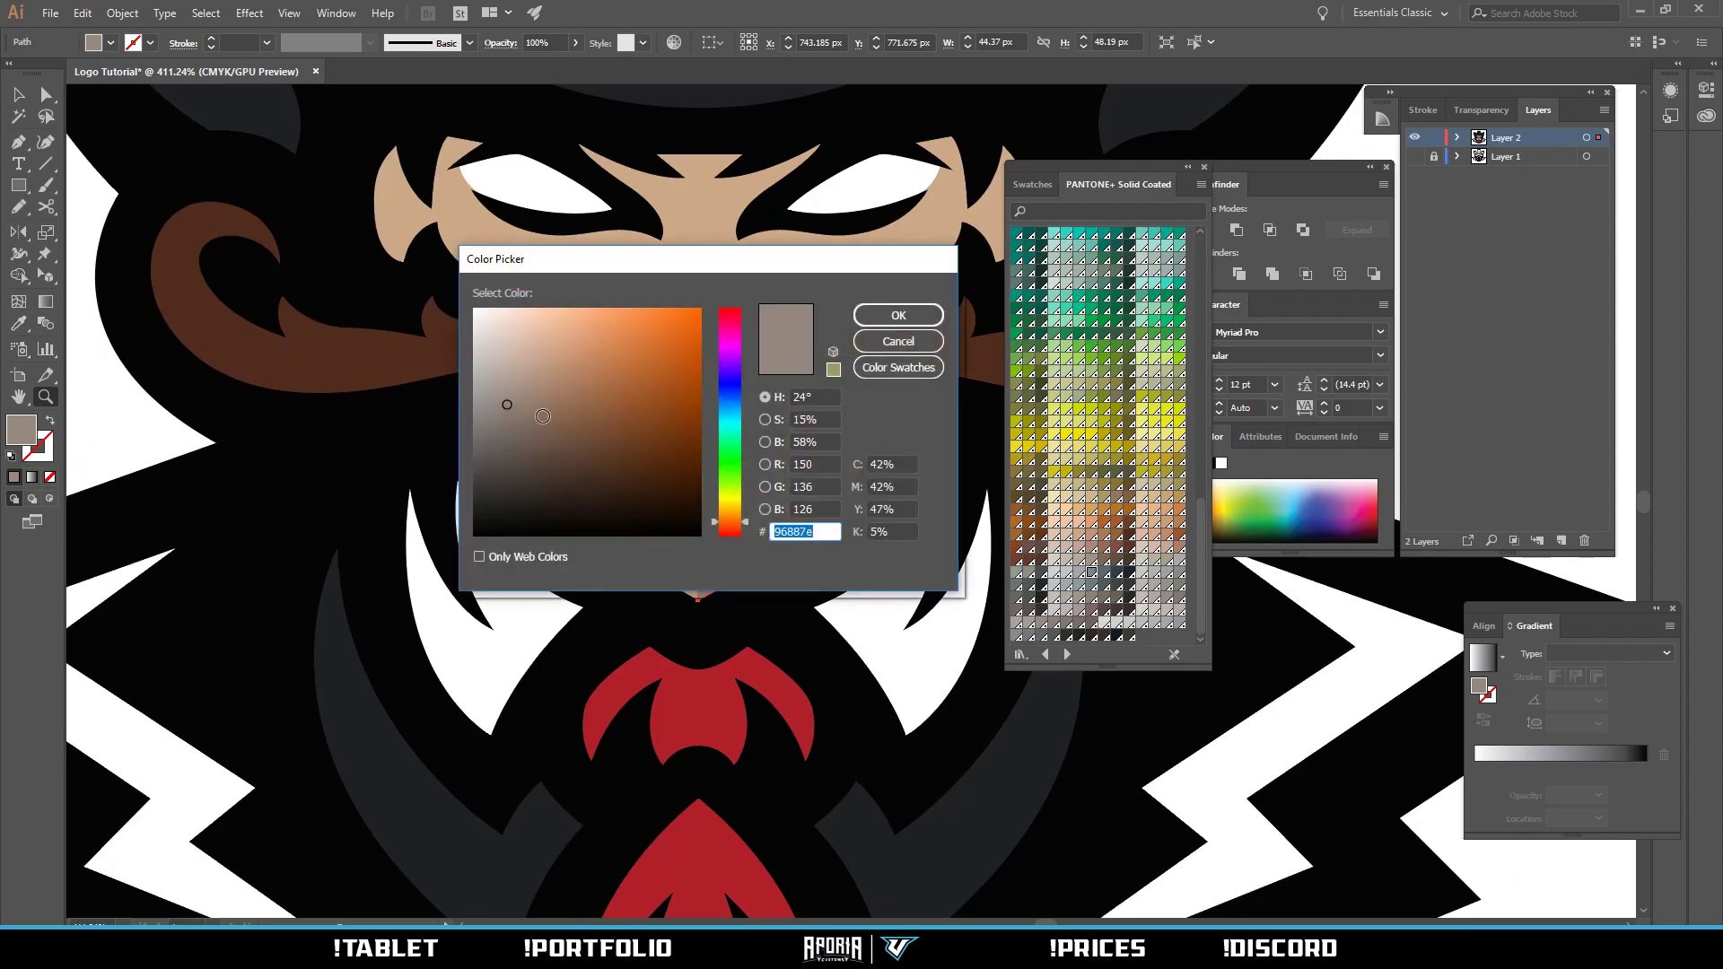
left_click(543, 417)
left_click(899, 317)
left_click_drag(702, 412, 554, 485)
key("a")
left_click(431, 404)
key("z")
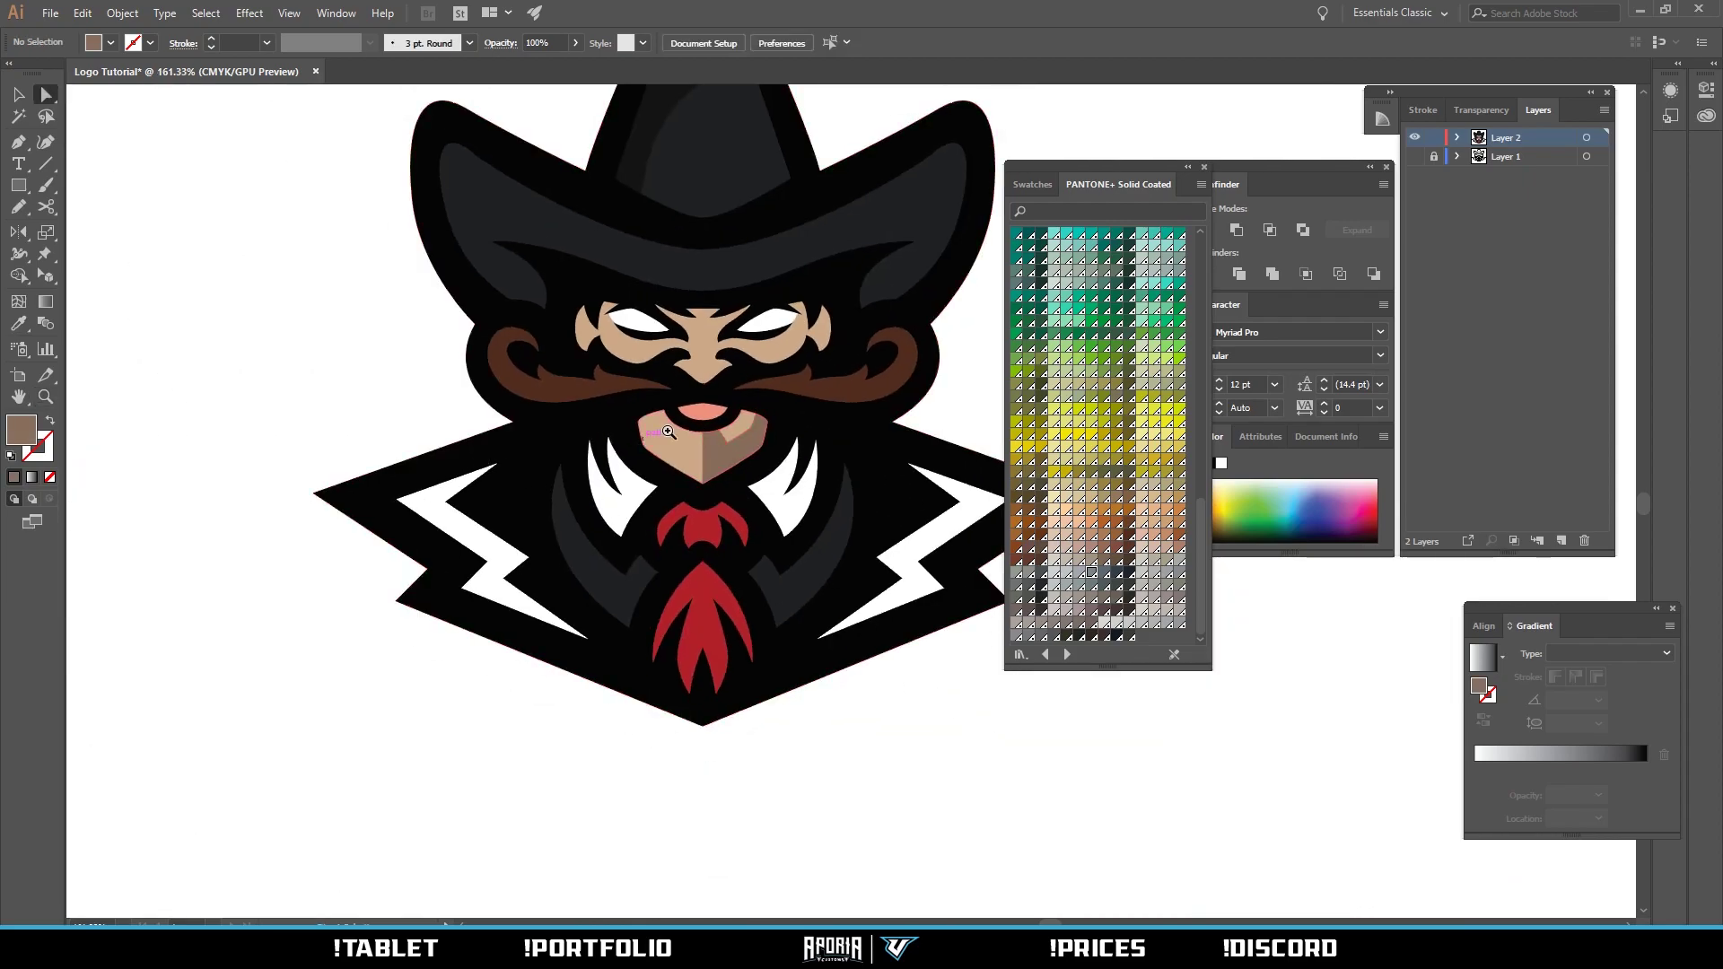
Duplicate the chin shadow, reflect the copy horizontally and fit it onto the left half of the chin.
key("v")
left_click_drag(687, 432, 578, 484)
key("o")
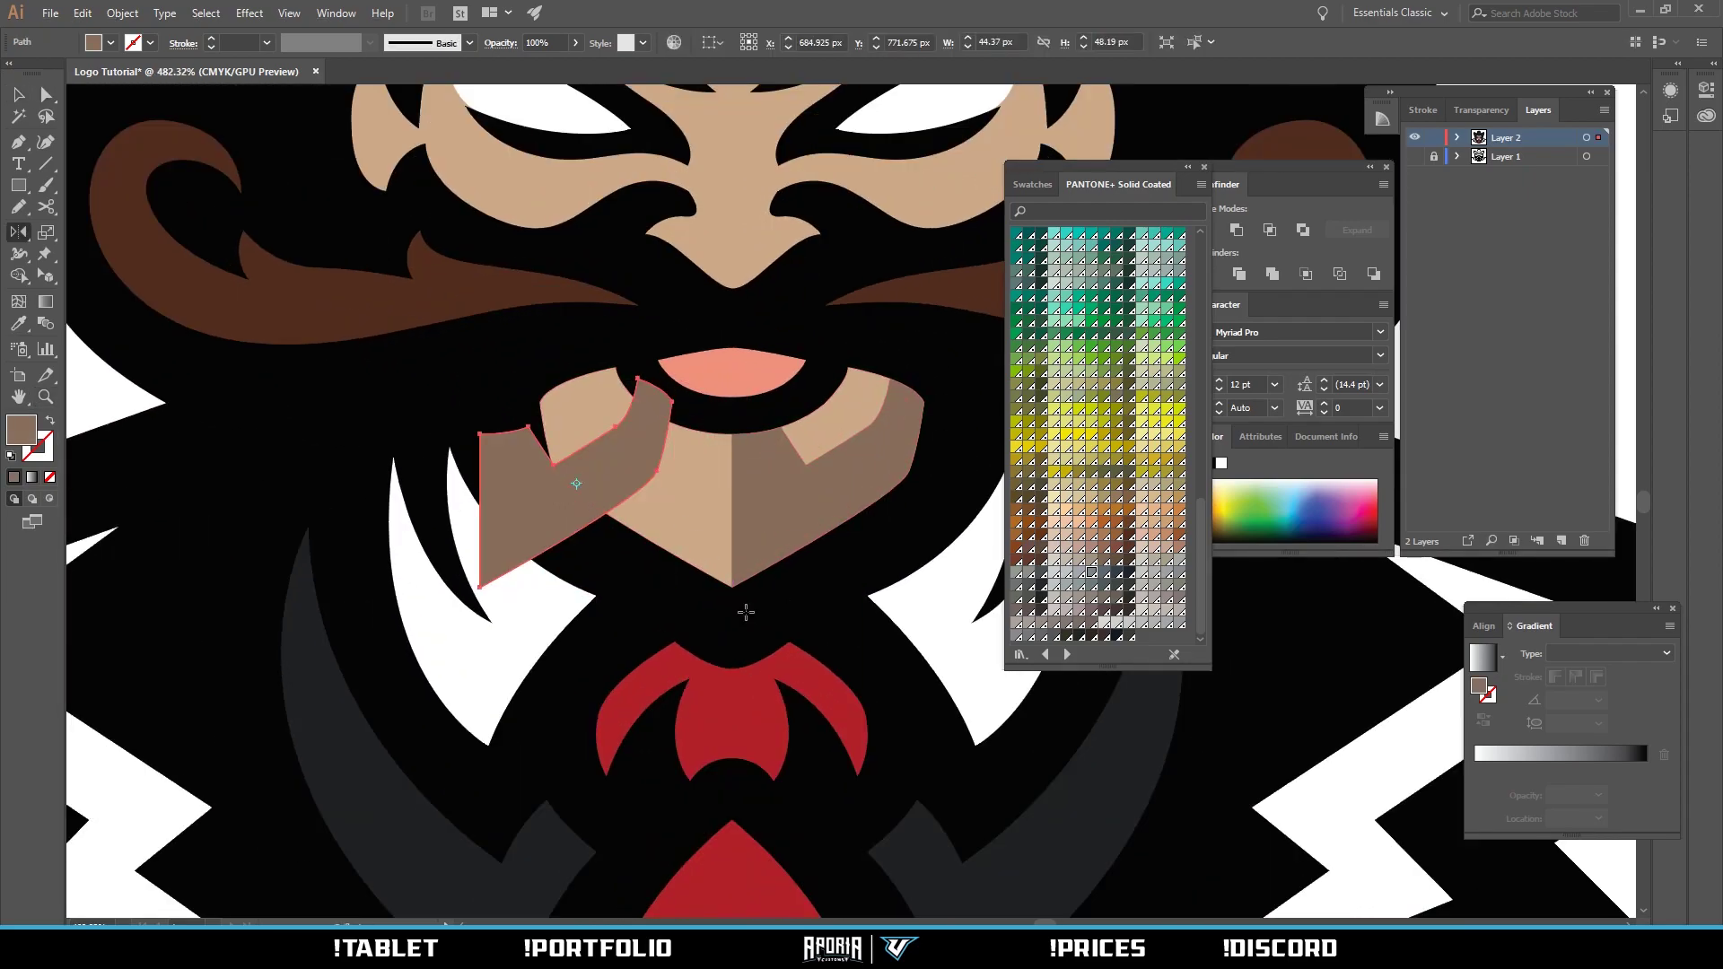
left_click_drag(746, 612, 570, 617)
key("z")
left_click_drag(725, 473, 811, 475)
key("v")
left_click_drag(583, 476, 485, 426)
key("z")
key("v")
left_click(910, 761)
Unite the two chin shadow halves into a single shape with Pathfinder.
key("z")
mouse_move(750, 458)
left_mouse_down()
mouse_move(651, 473)
mouse_move(716, 443)
mouse_move(763, 449)
left_mouse_up()
key("a")
left_click(669, 526)
left_click(750, 513, "shift")
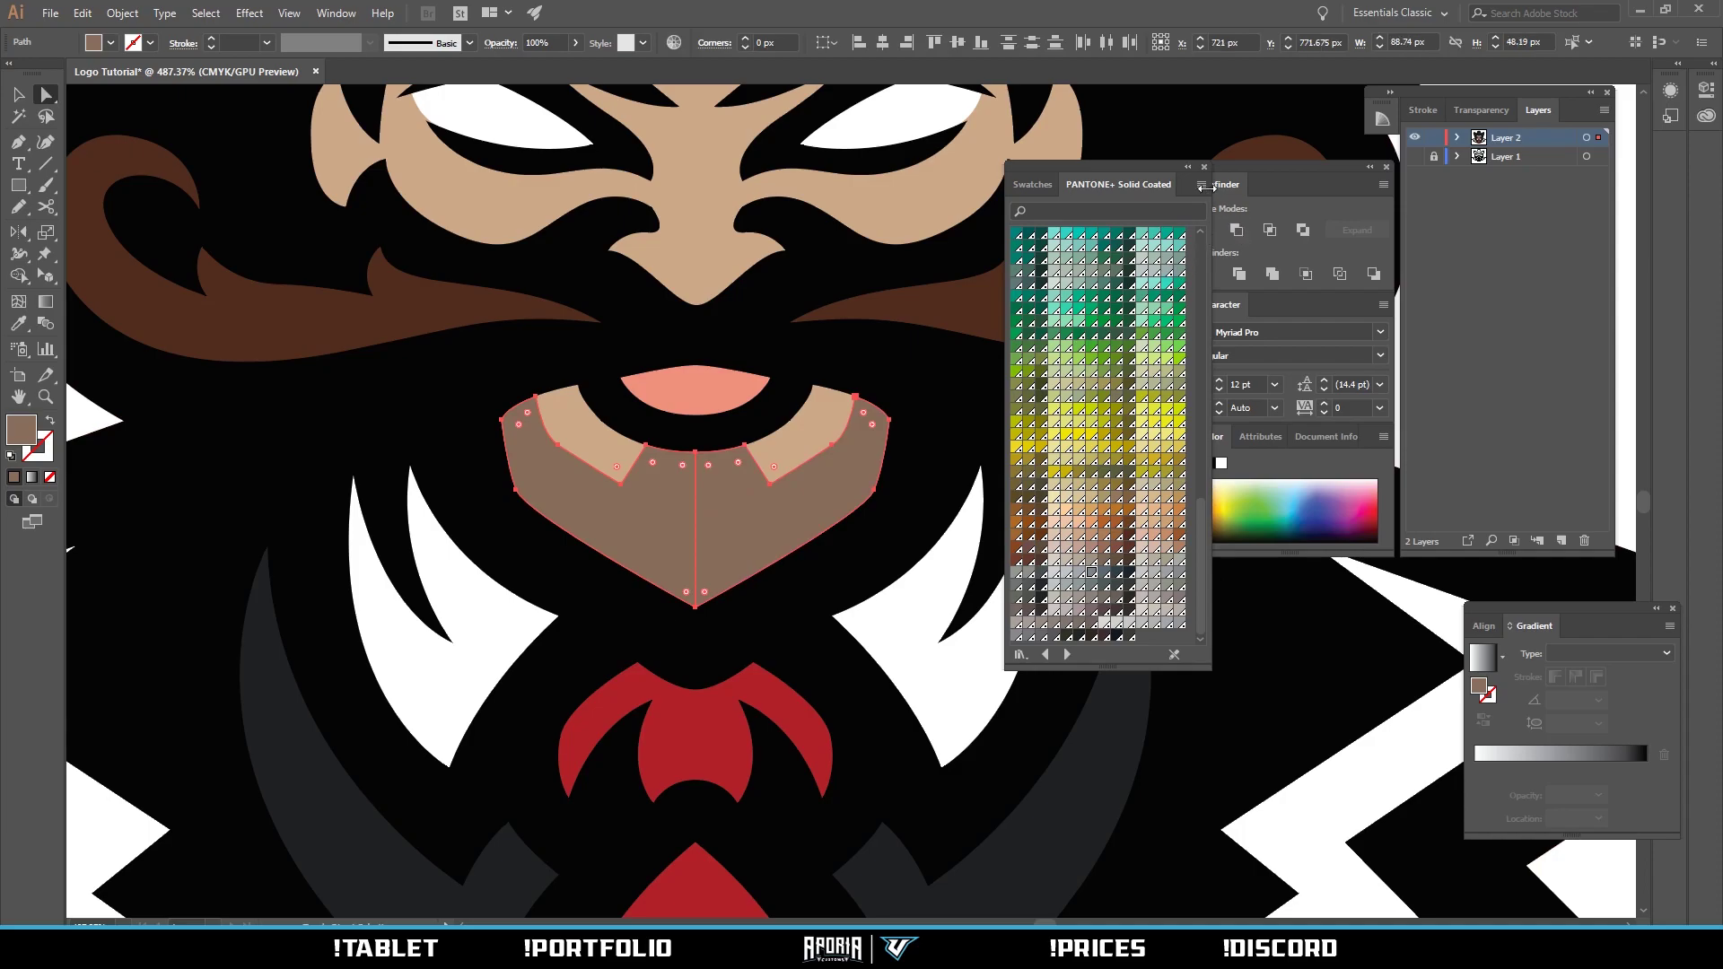
left_click_drag(1206, 186, 1120, 184)
left_click(1208, 233)
key("z")
left_click_drag(709, 377, 503, 394)
key("v")
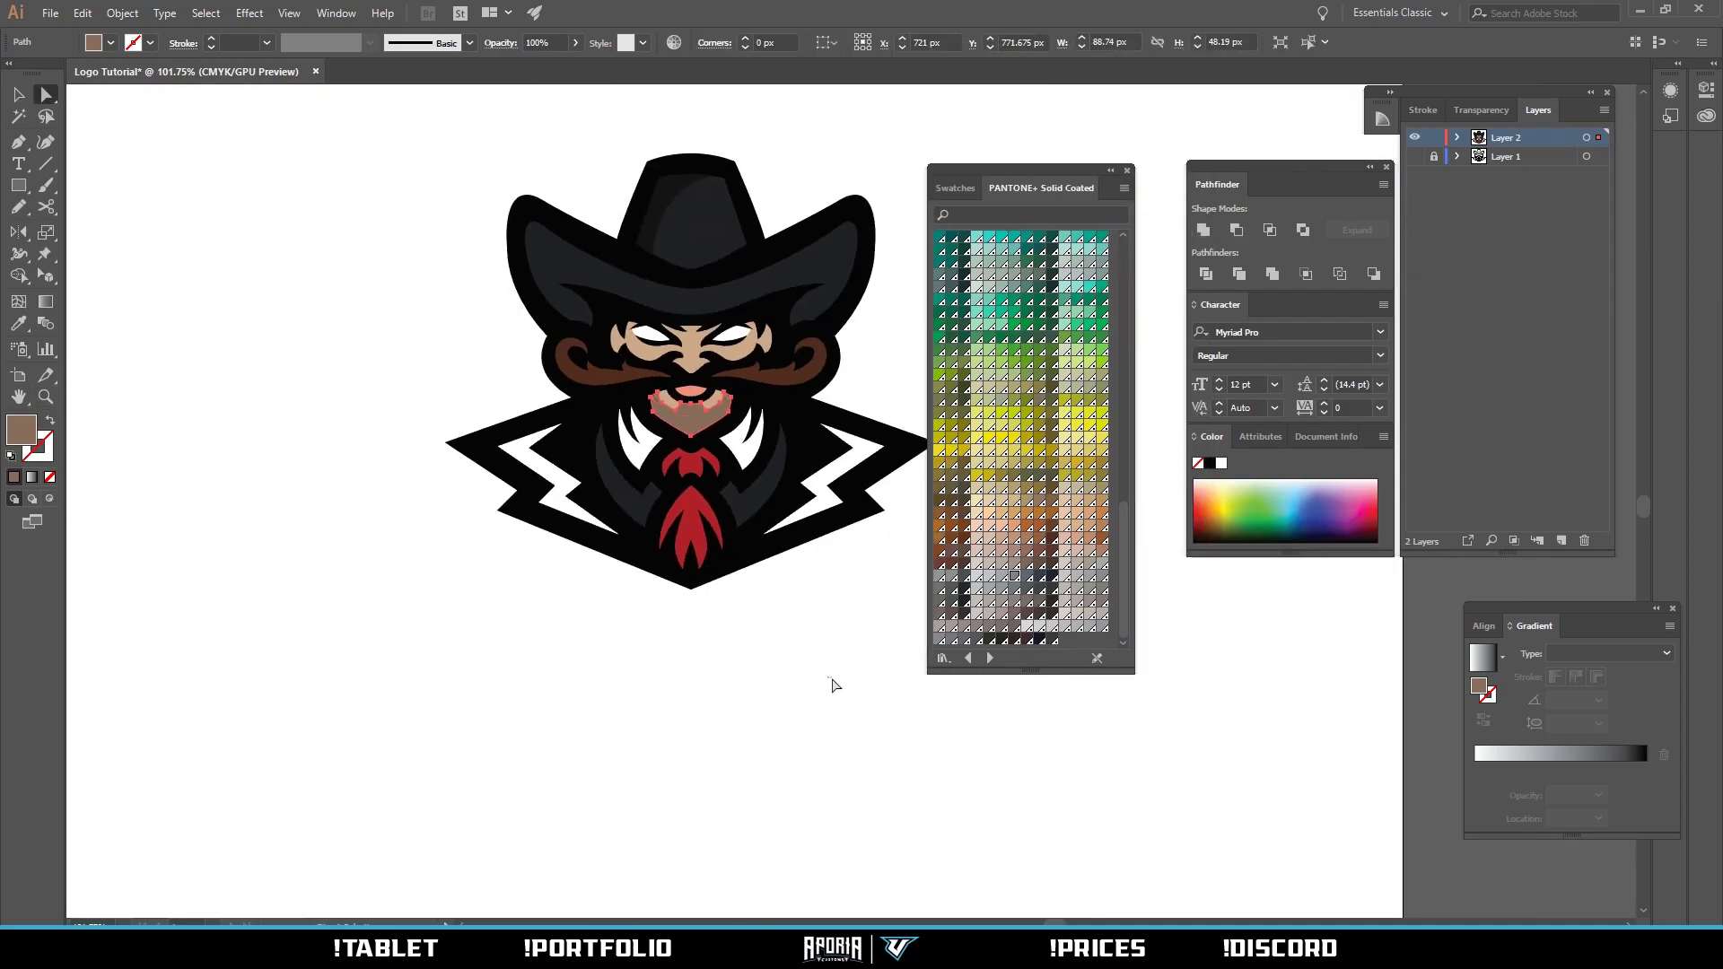
left_click(835, 685)
Draw a closed Pen tool shadow shape over the left brim's inner fold, starting at the fold's pointed anchor.
key("z")
left_click_drag(758, 480, 723, 512)
scroll(761, 422, "up", 6)
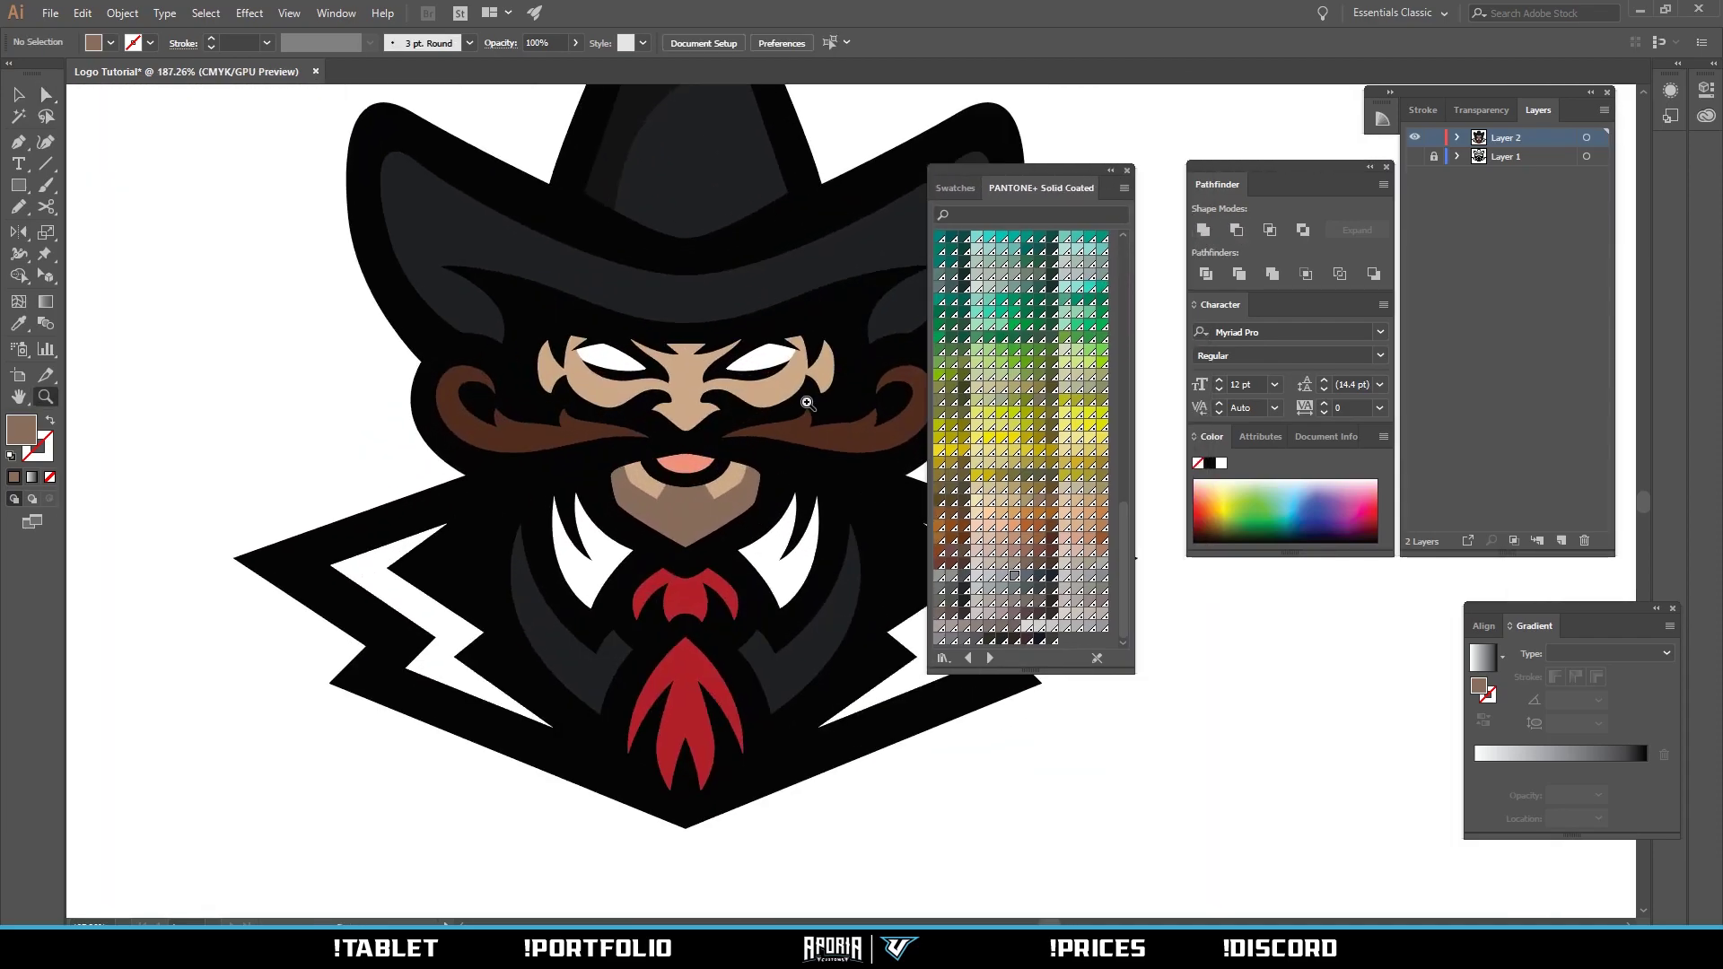
scroll(789, 395, "down", 3)
scroll(752, 367, "up", 2)
scroll(718, 395, "up", 1)
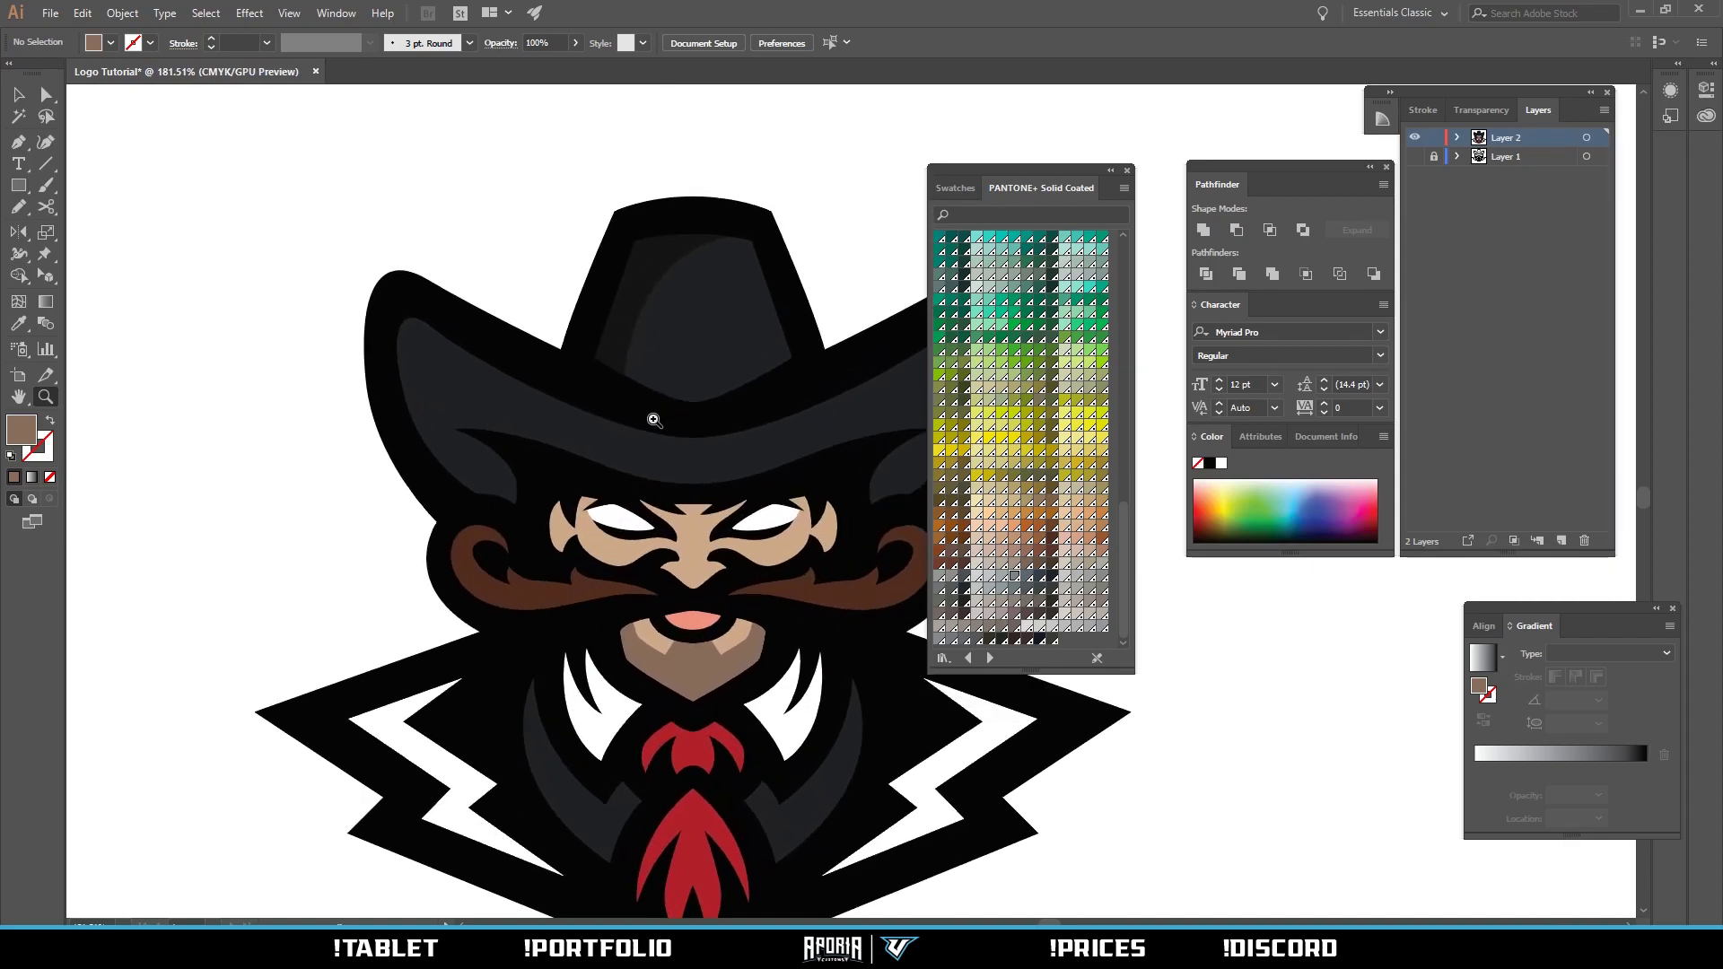
scroll(654, 412, "up", 2)
key("p")
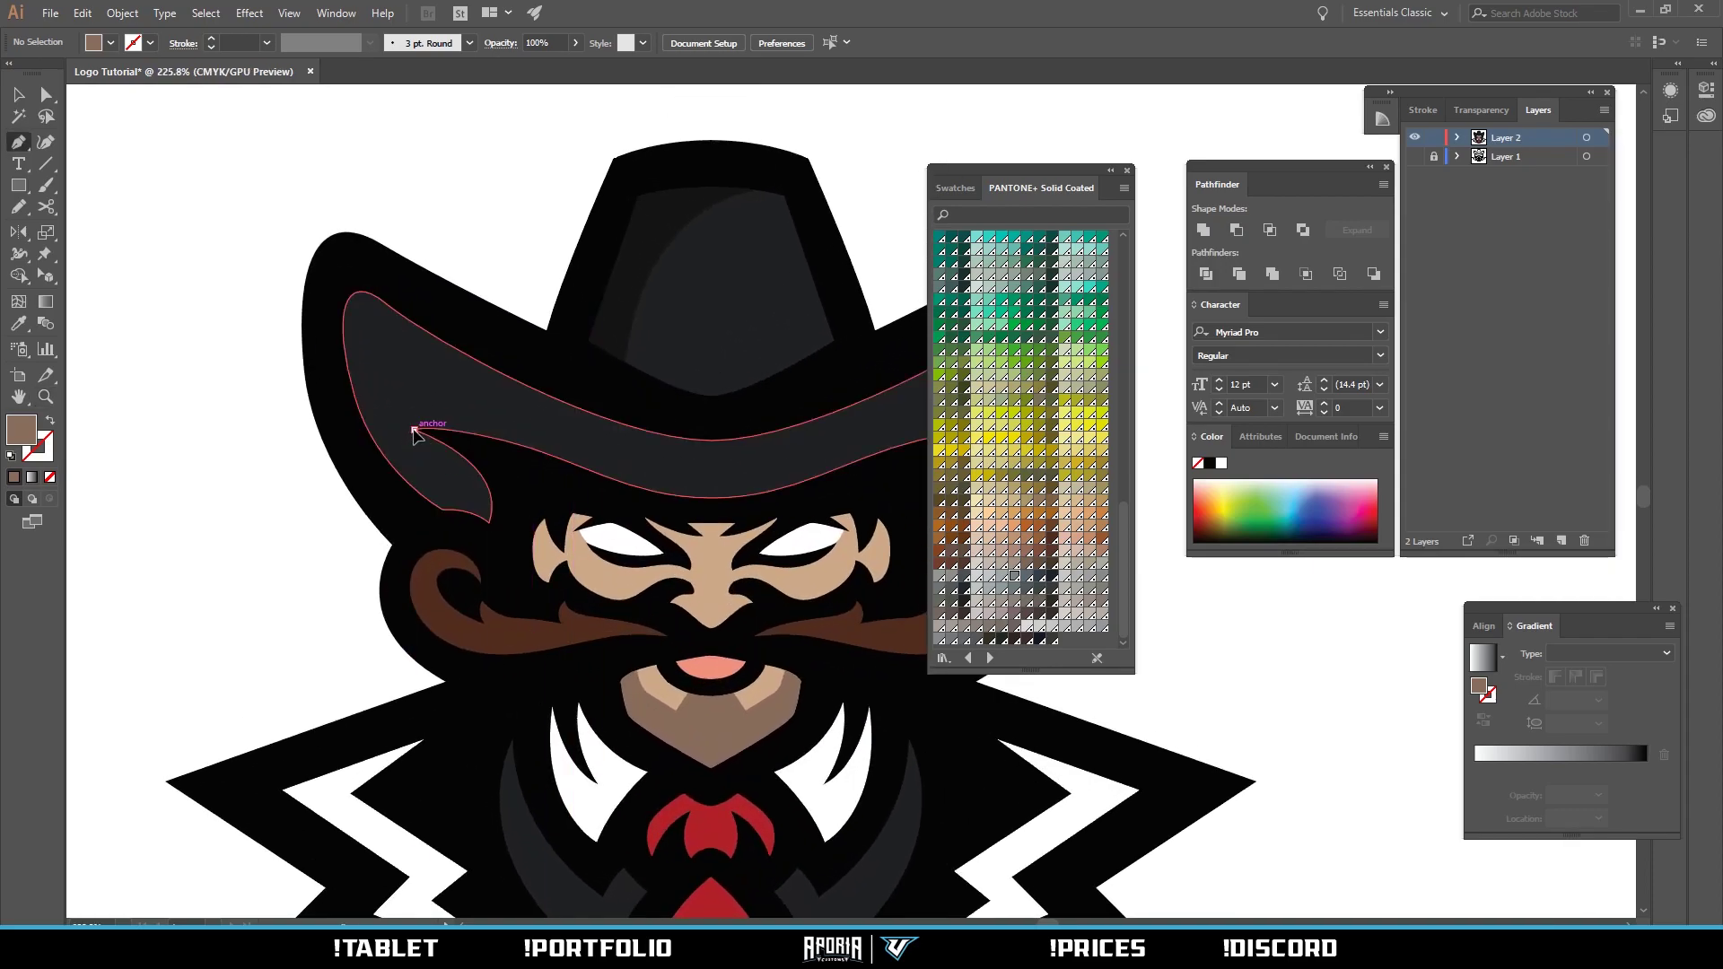
left_click_drag(414, 429, 455, 477)
left_click(431, 518)
left_click_drag(483, 544, 491, 544)
left_click_drag(521, 522, 527, 505)
left_click(518, 469)
left_click_drag(415, 431, 410, 437)
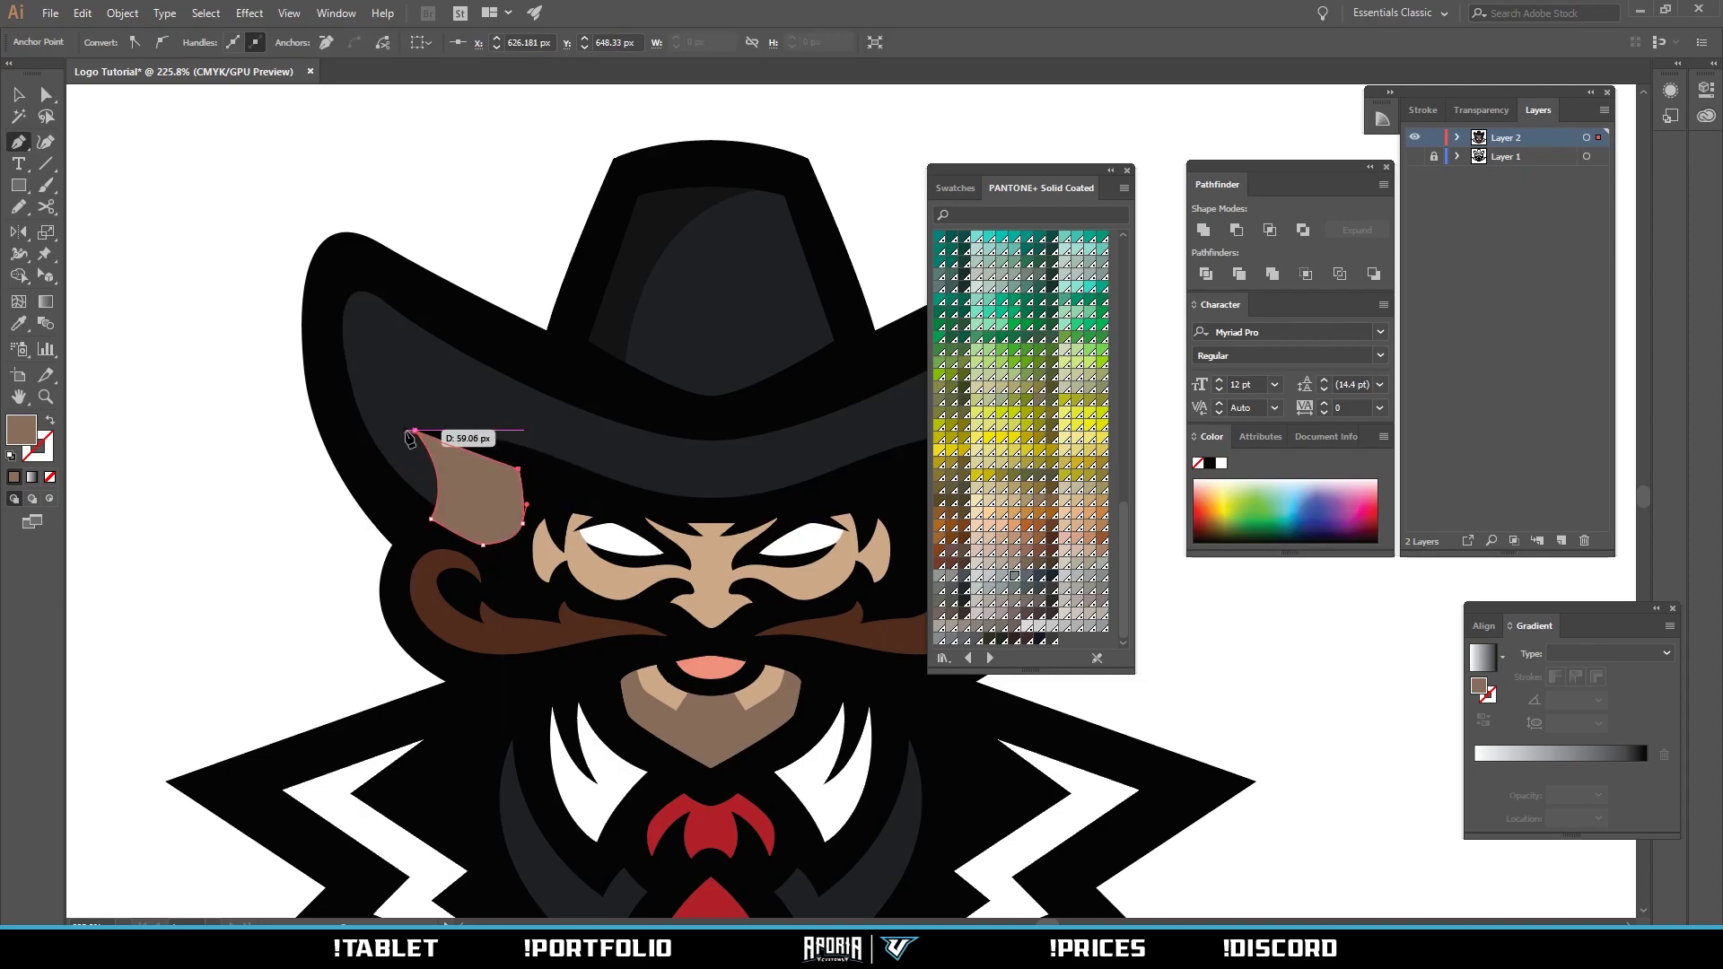
Trim the fold shadow to the brim's outline with the Shape Builder, removing the part outside it.
key("a")
left_click(454, 408, "shift")
key("shift+m")
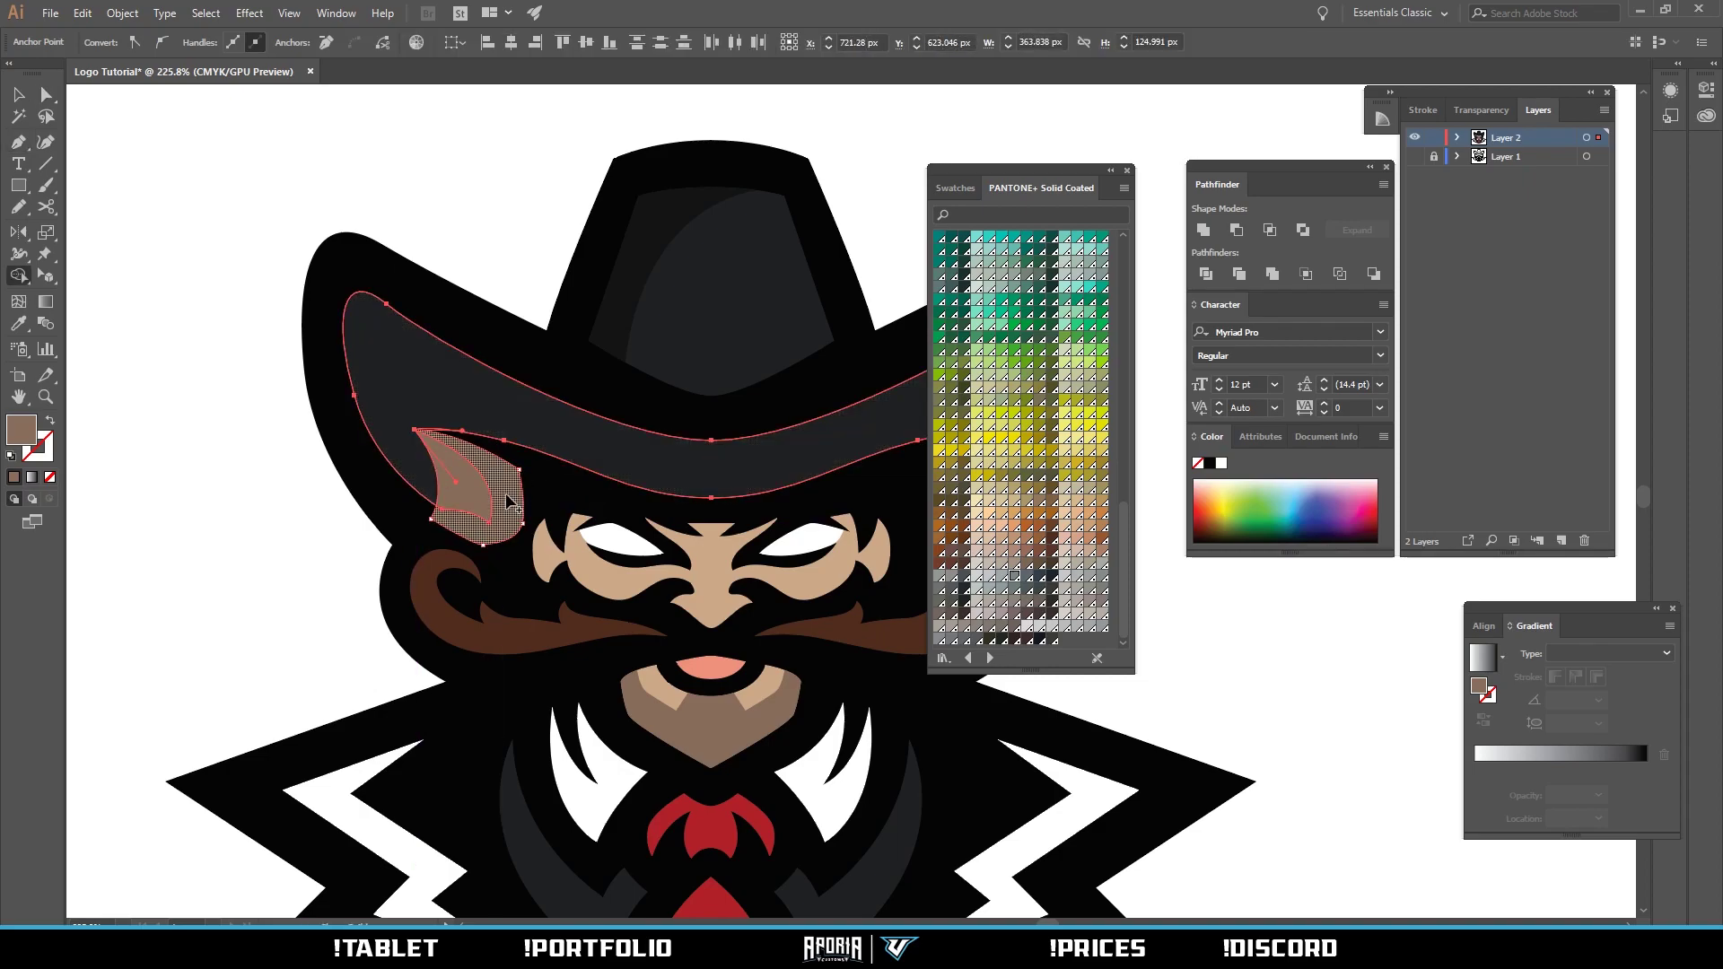
left_click(503, 500, "alt")
Fill the brim fold shadow with the near-black tone sampled from the crown's shadow.
key("a")
left_click(322, 528)
left_click(454, 493)
key("i")
left_click(612, 337)
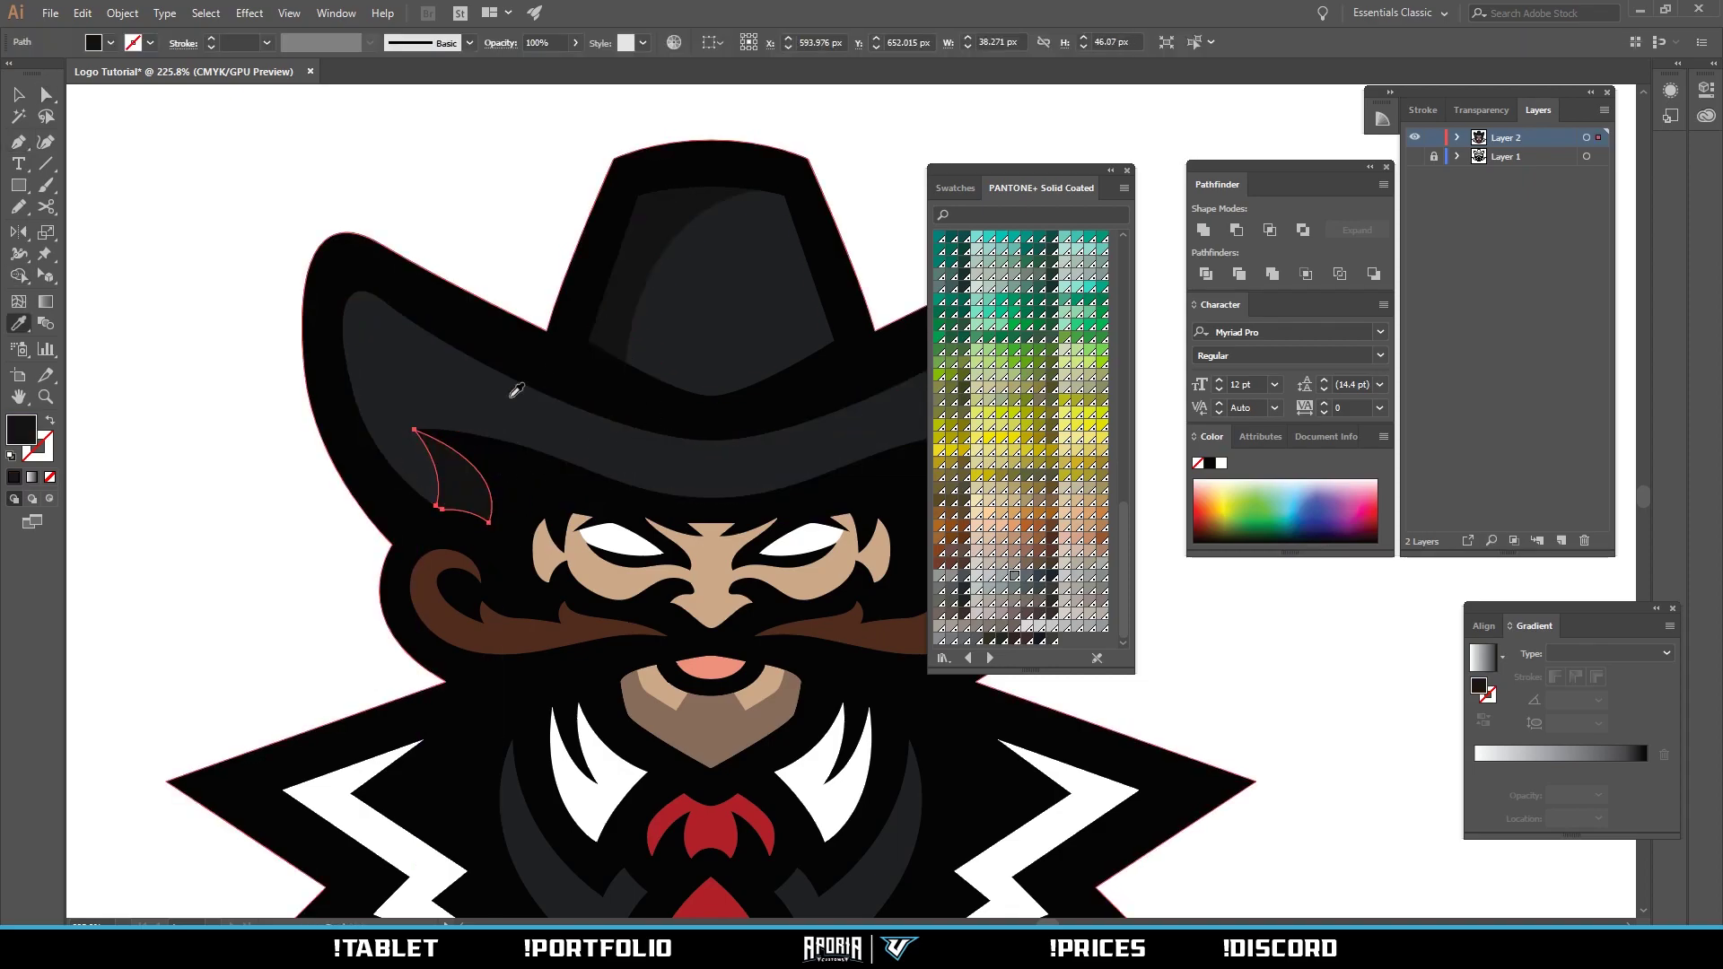
key("a")
left_click(325, 515)
Duplicate the brim fold shadow to the opposite side of the hat and reflect the copy horizontally.
key("z")
left_click_drag(428, 481, 262, 517)
left_click_drag(682, 459, 826, 452)
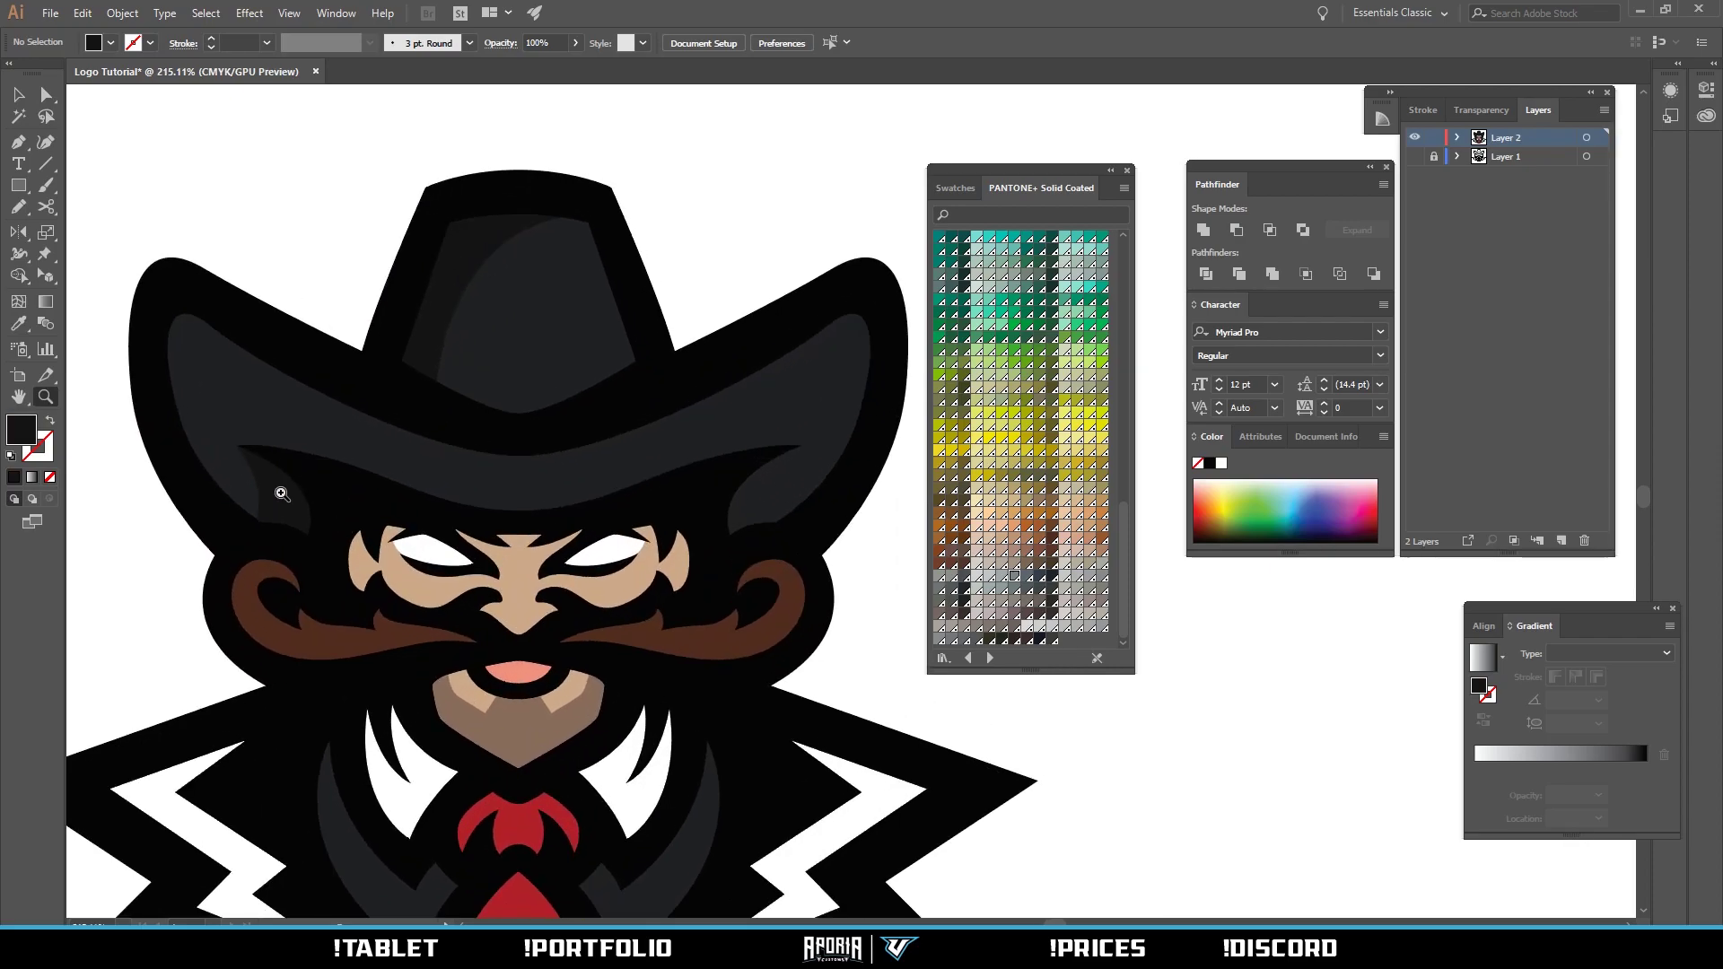
left_click_drag(284, 499, 797, 524)
key("o")
left_click_drag(846, 600, 697, 606)
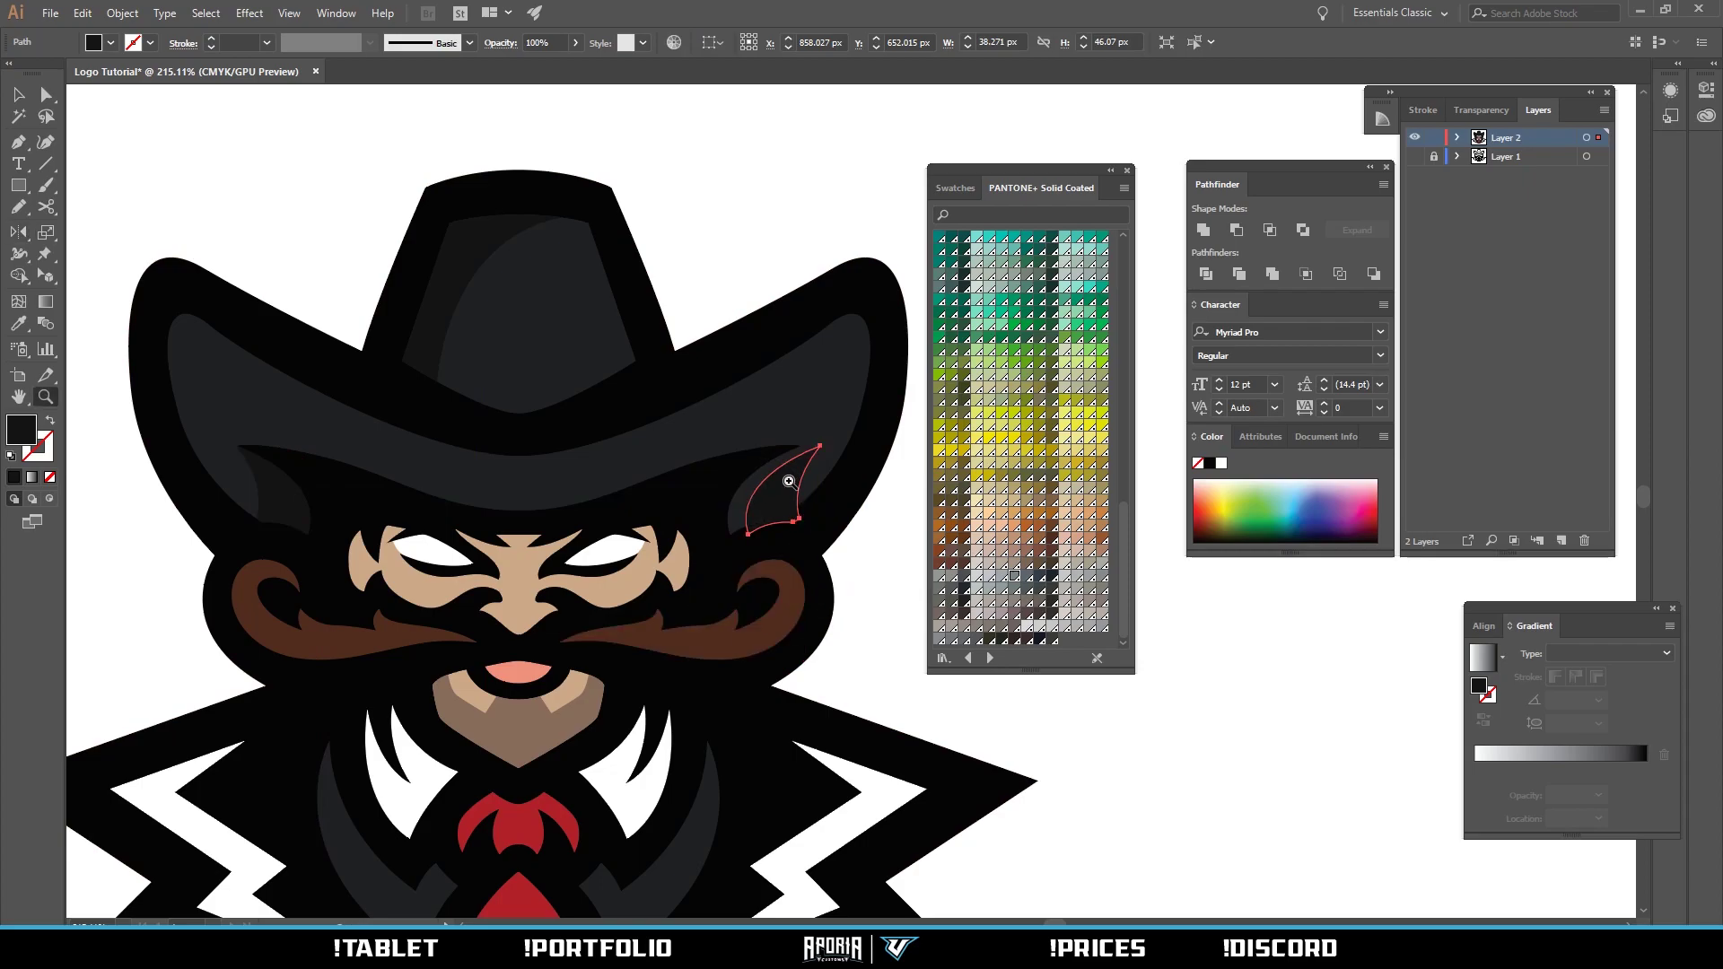
Align the mirrored shadow precisely with the right brim's inner fold and check the whole hat.
key("z")
key("v")
left_click_drag(757, 487, 1019, 484)
left_click(993, 777)
key("z")
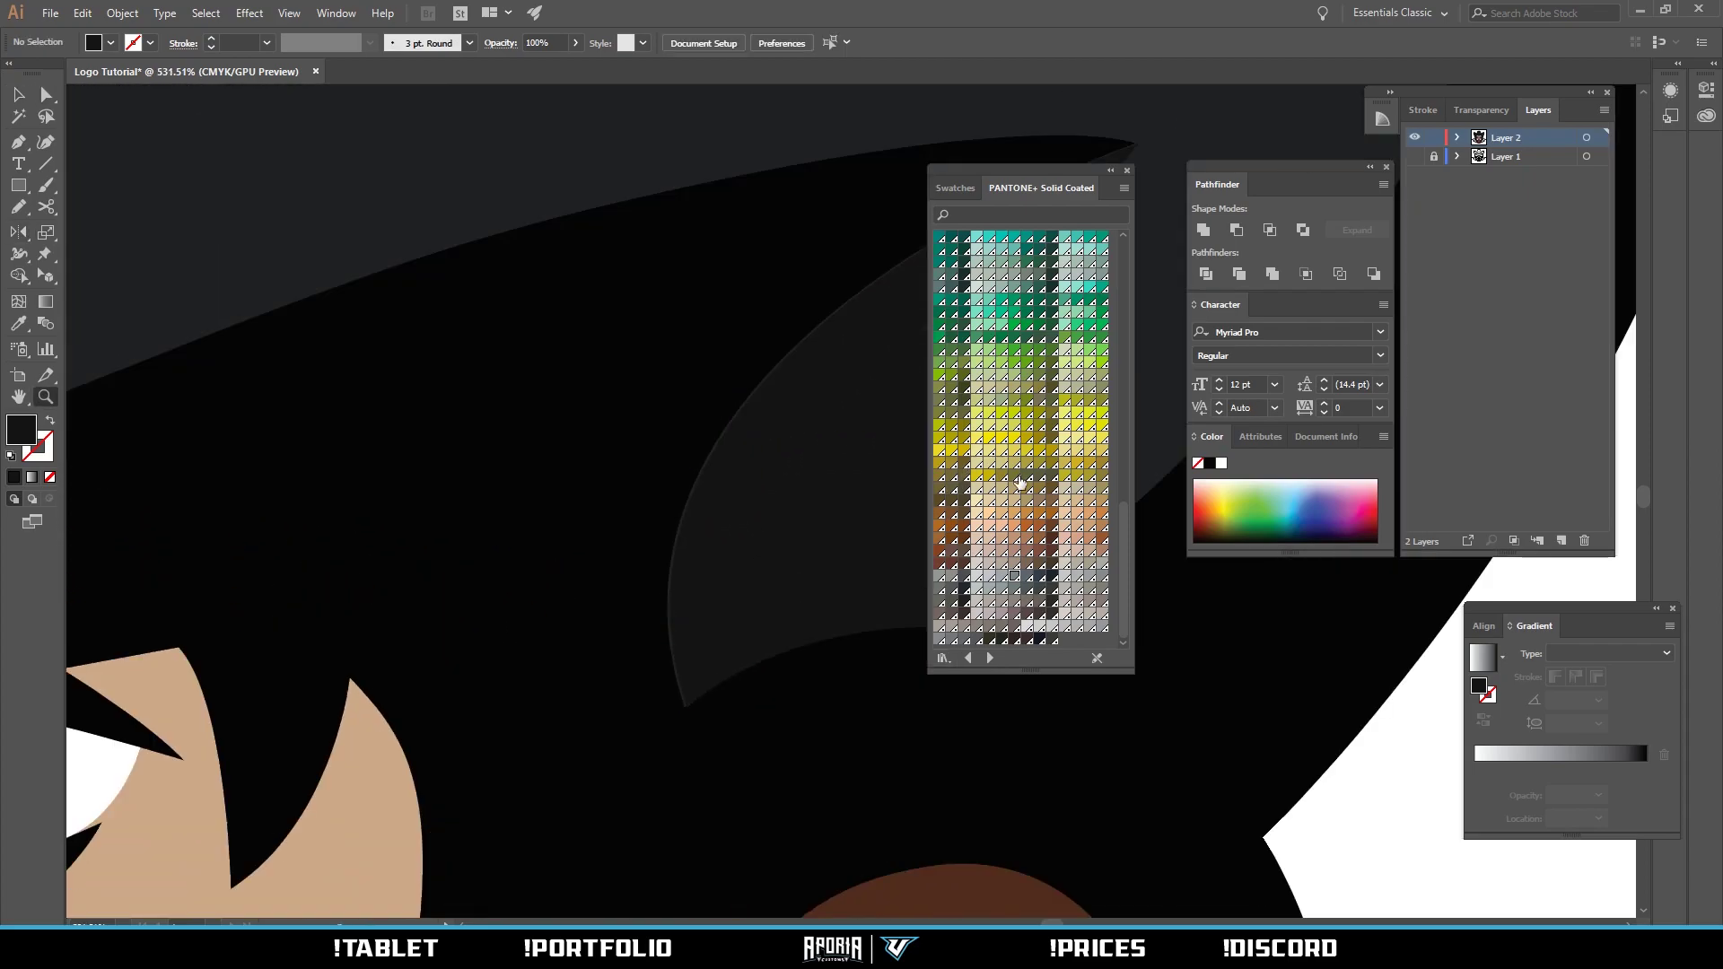
left_click_drag(690, 746, 746, 741)
key("a")
left_click_drag(631, 666, 625, 673)
scroll(565, 542, "down", 10)
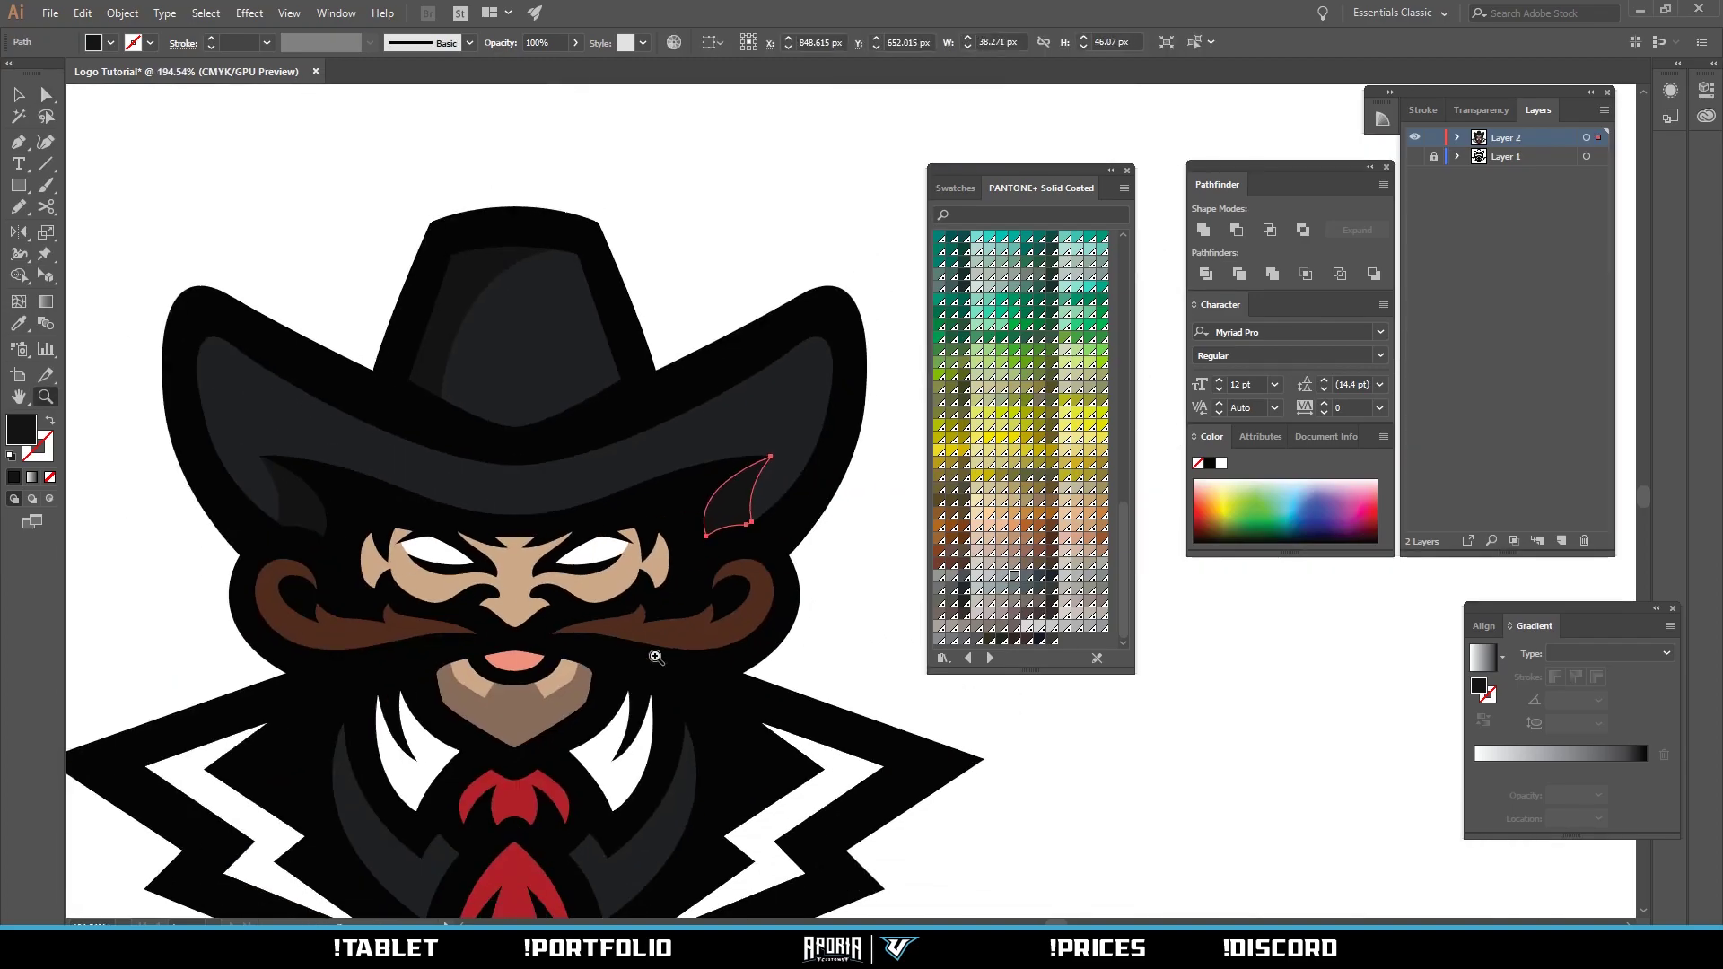
key("z")
left_click_drag(762, 531, 755, 569)
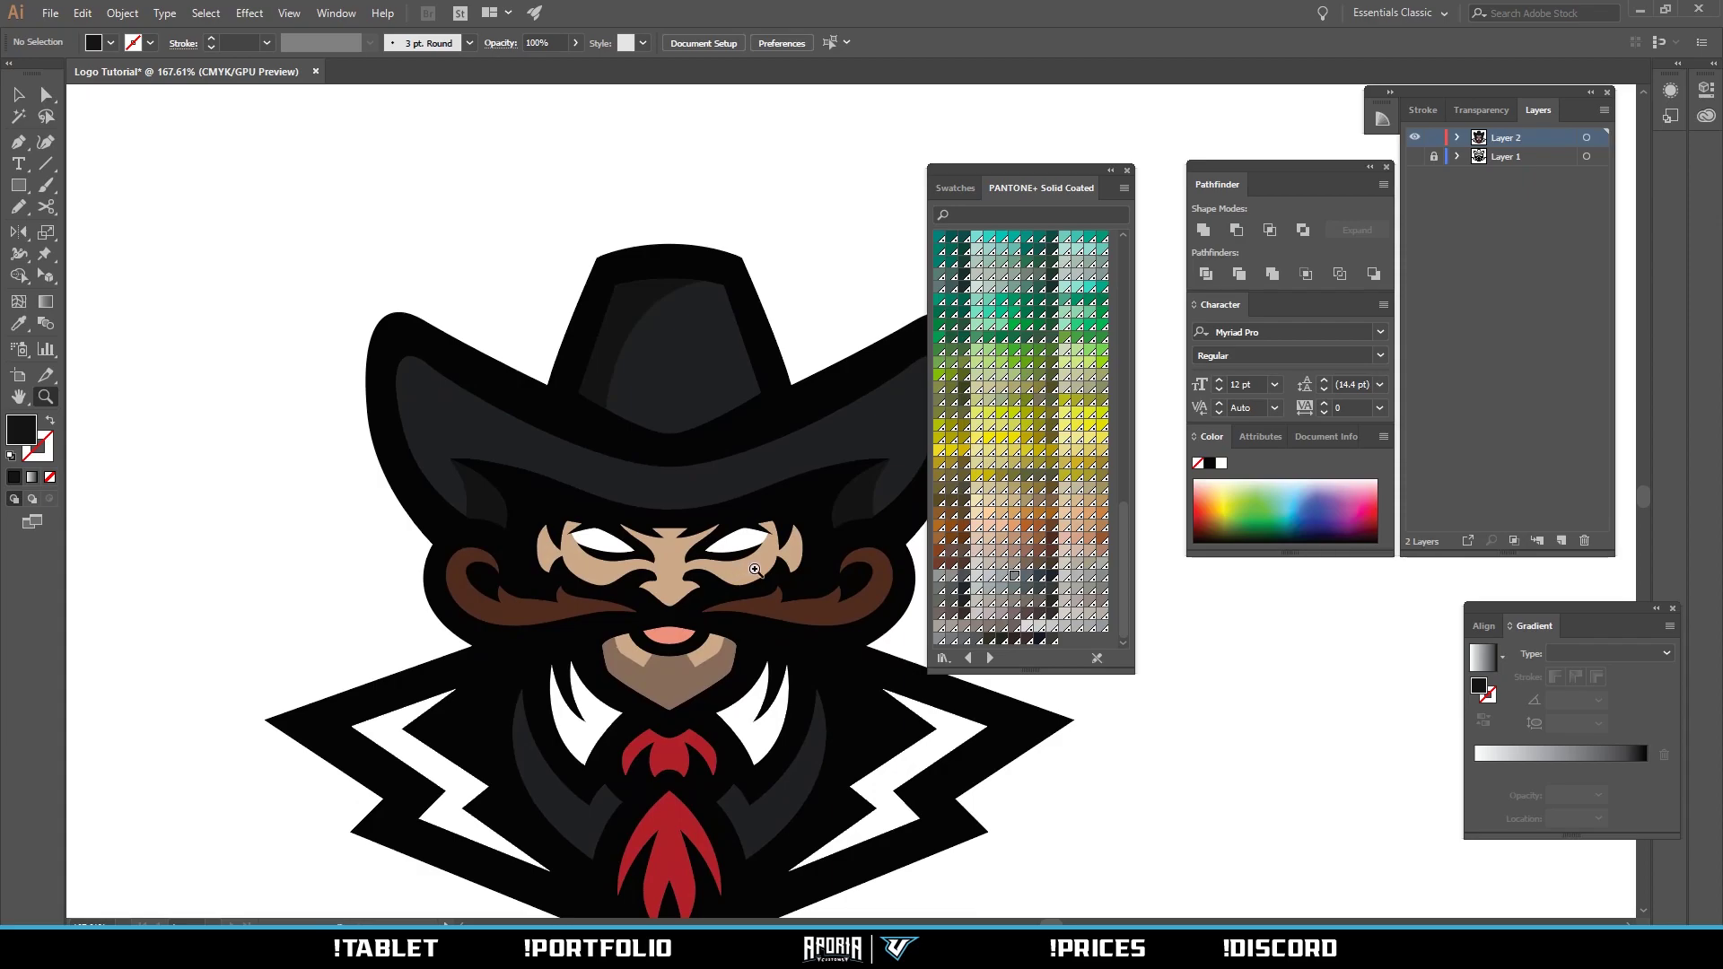
Try a grey Pantone swatch as the fill of both zigzag shapes on the coat and check the logo reduced.
left_click_drag(637, 564, 575, 590)
left_click(466, 579)
left_click(781, 563, "shift")
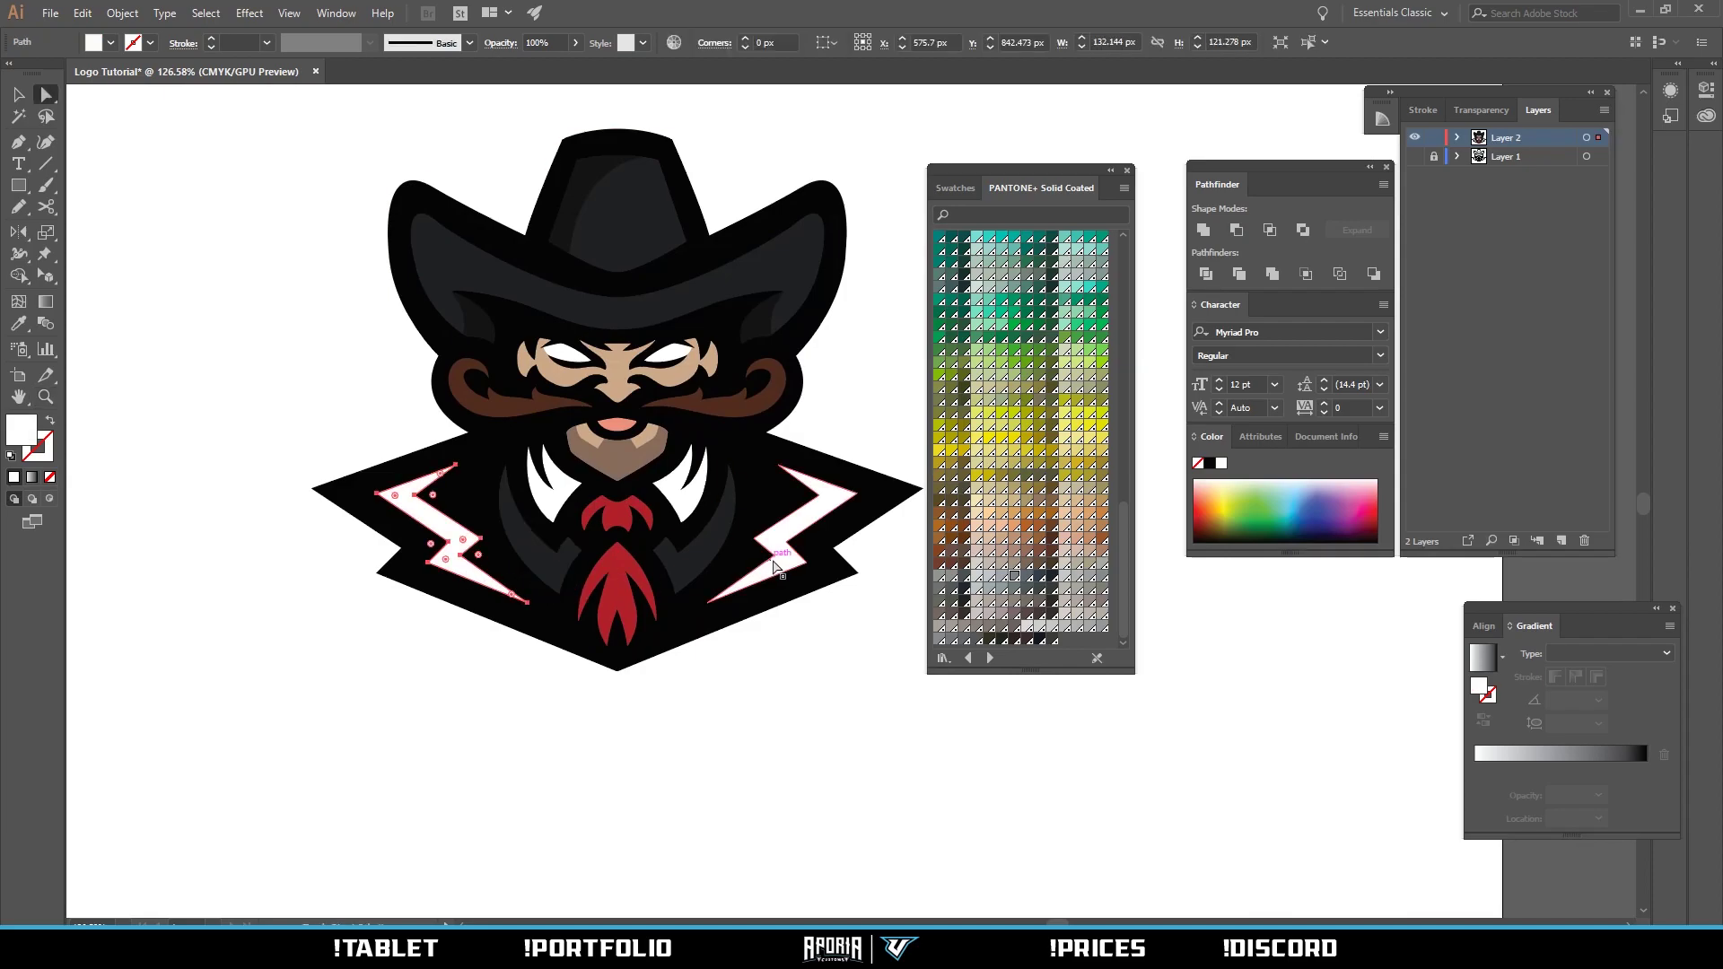
left_click(1013, 578)
left_click(799, 674)
key("z")
left_click_drag(725, 496, 503, 519)
left_click_drag(679, 541, 795, 499)
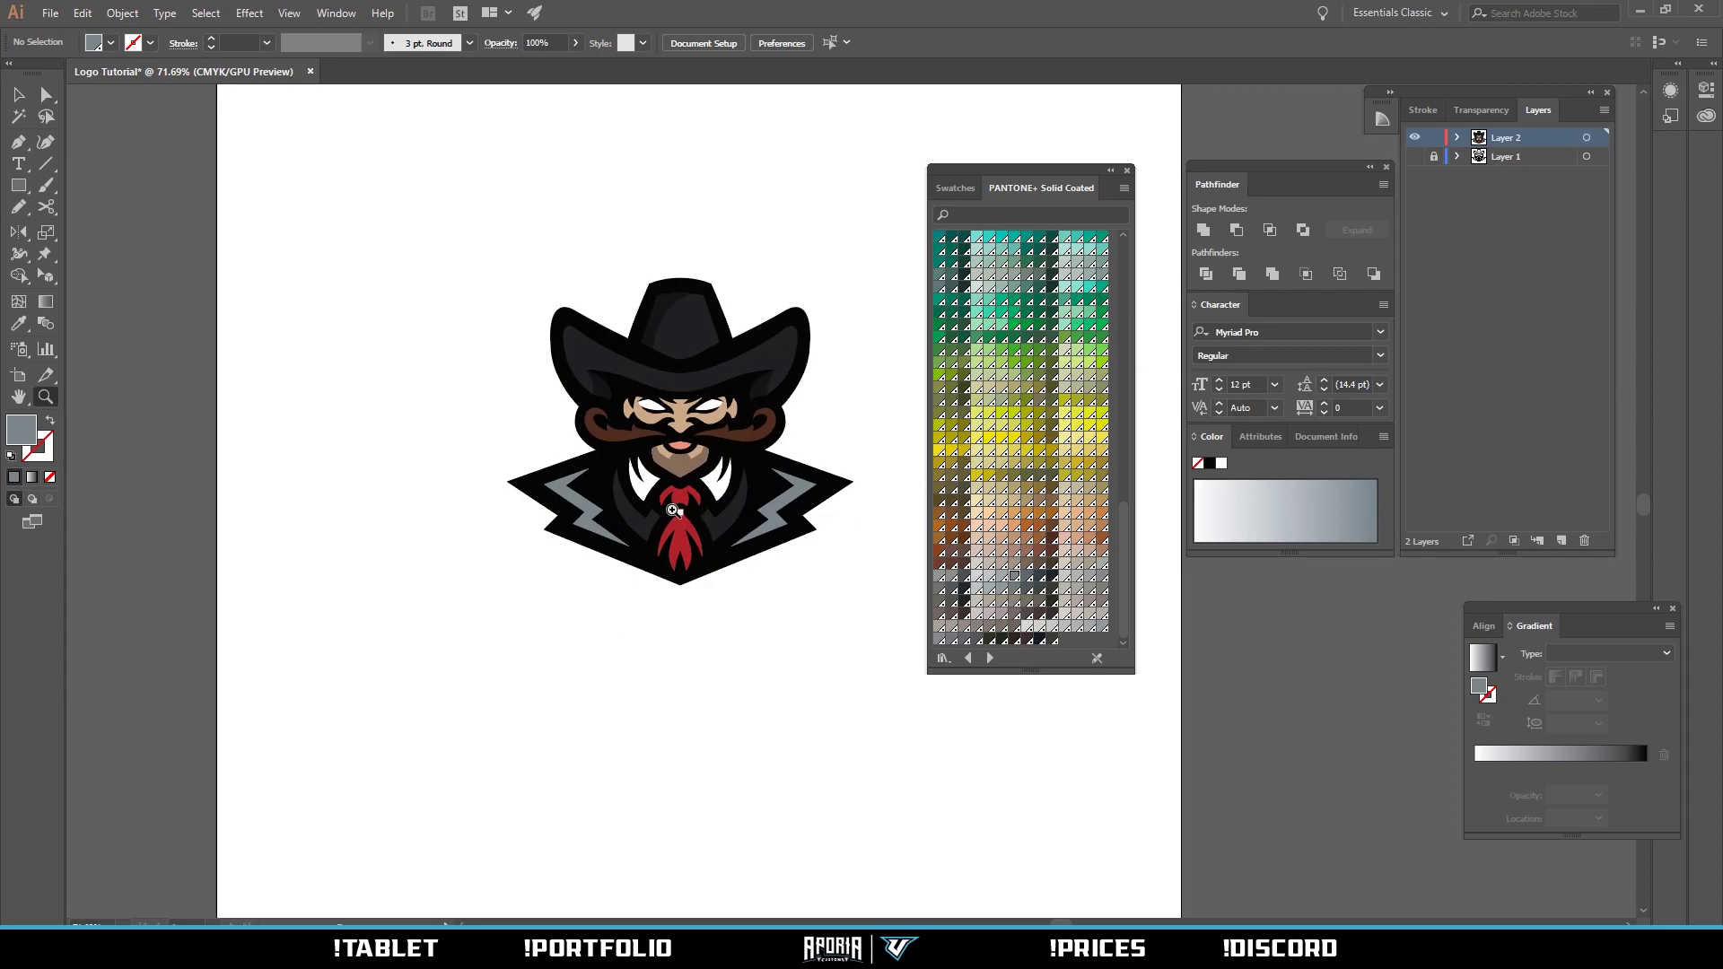
left_click_drag(652, 510, 726, 507)
Try the scarf's red, sampled from the artwork, as the fill of both zigzag shapes on the coat.
key("a")
left_click(526, 511)
left_click(795, 537, "shift")
left_click_drag(905, 527, 618, 555)
key("i")
left_click(604, 586)
key("a")
left_click(686, 688)
key("z")
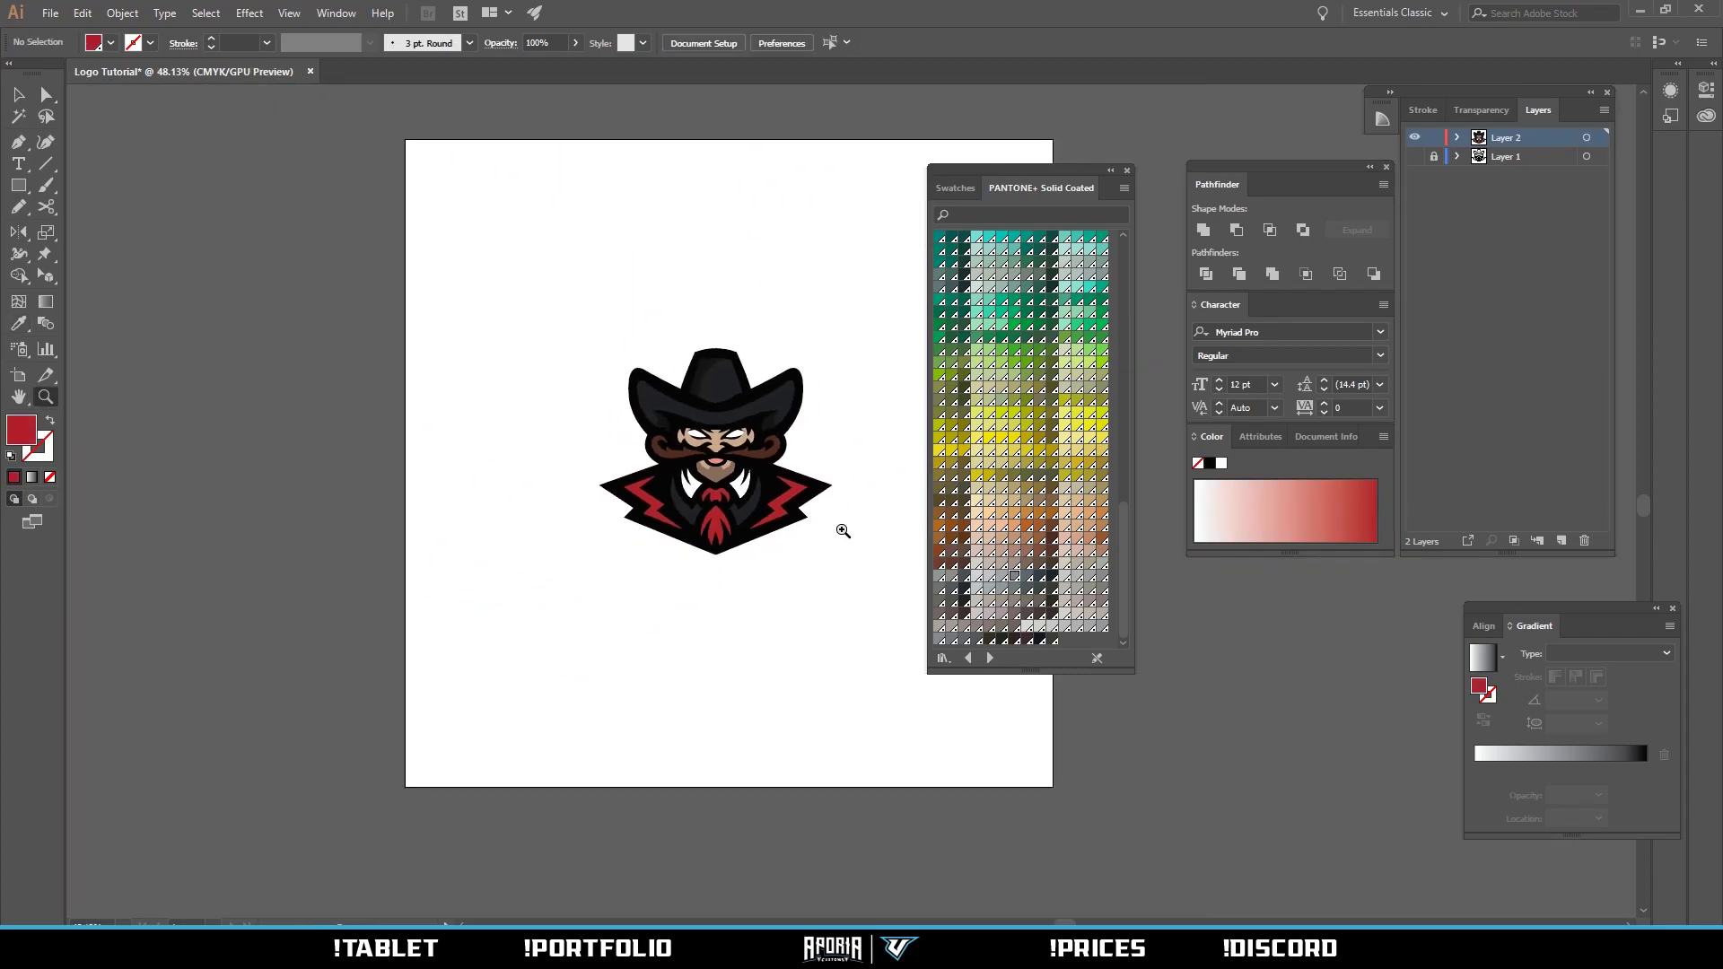
left_click_drag(843, 530, 924, 528)
Offset the mascot's outer black silhouette path by 12 px with mitered joins and a miter limit of 4.
key("a")
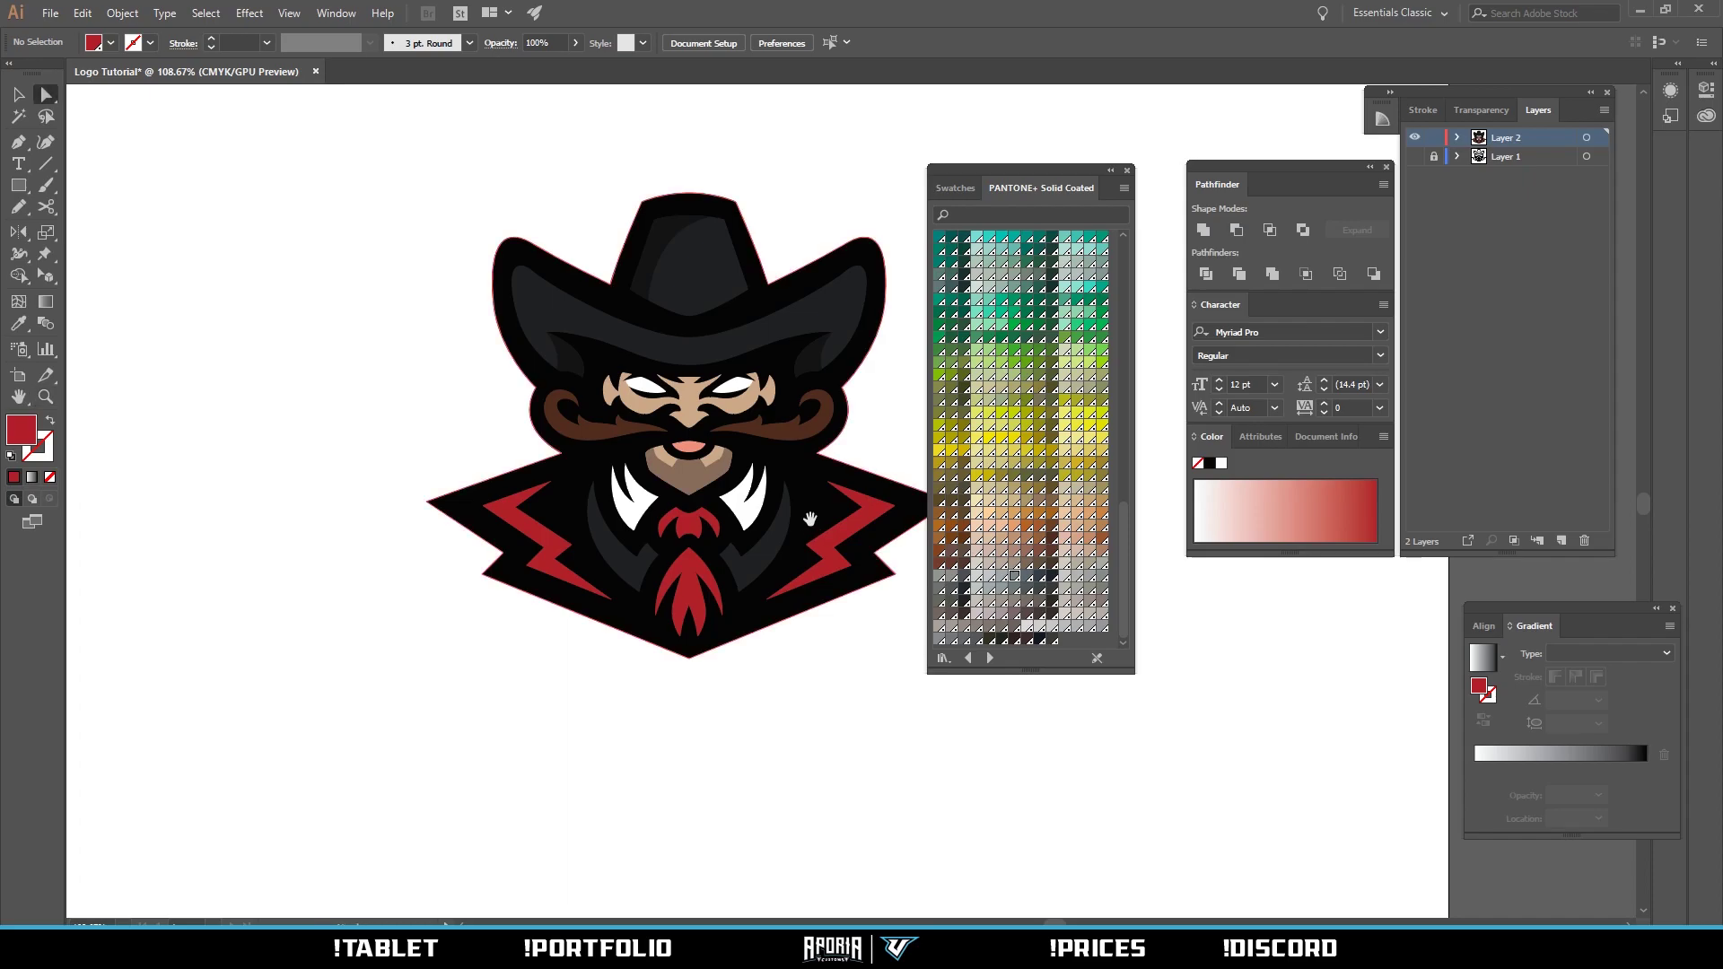
left_click_drag(792, 505, 717, 541)
key("z")
left_click_drag(673, 555, 730, 528)
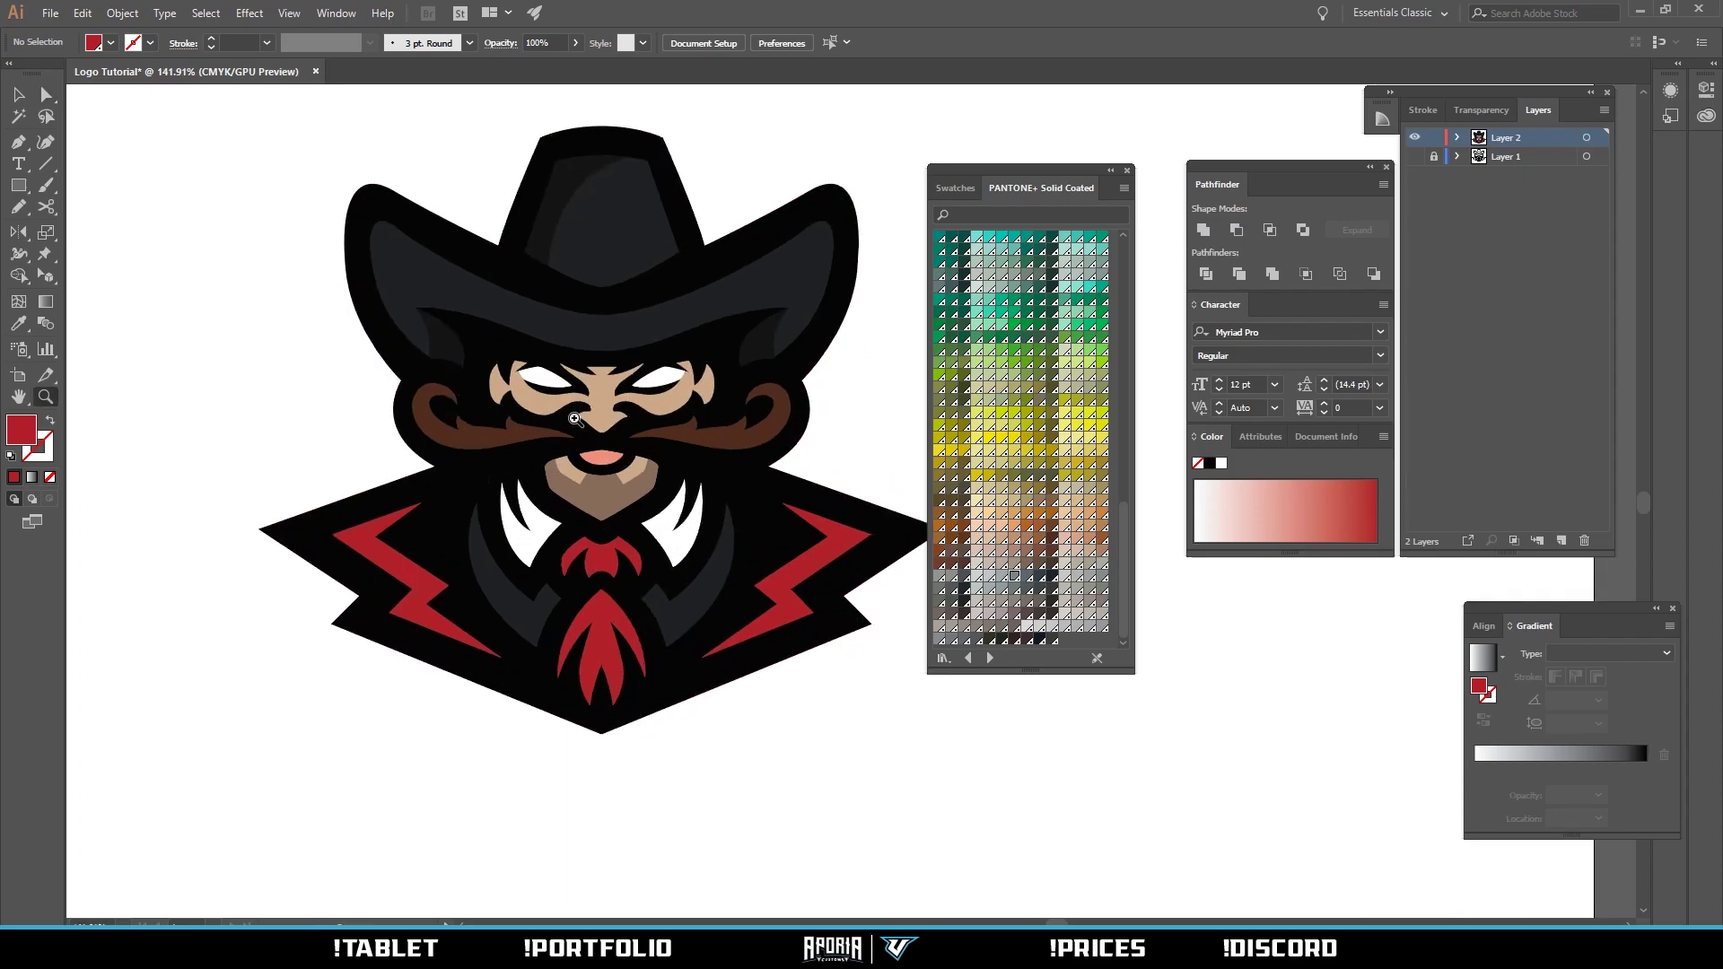
left_click_drag(691, 435, 788, 459)
left_click_drag(642, 295, 692, 277)
key("a")
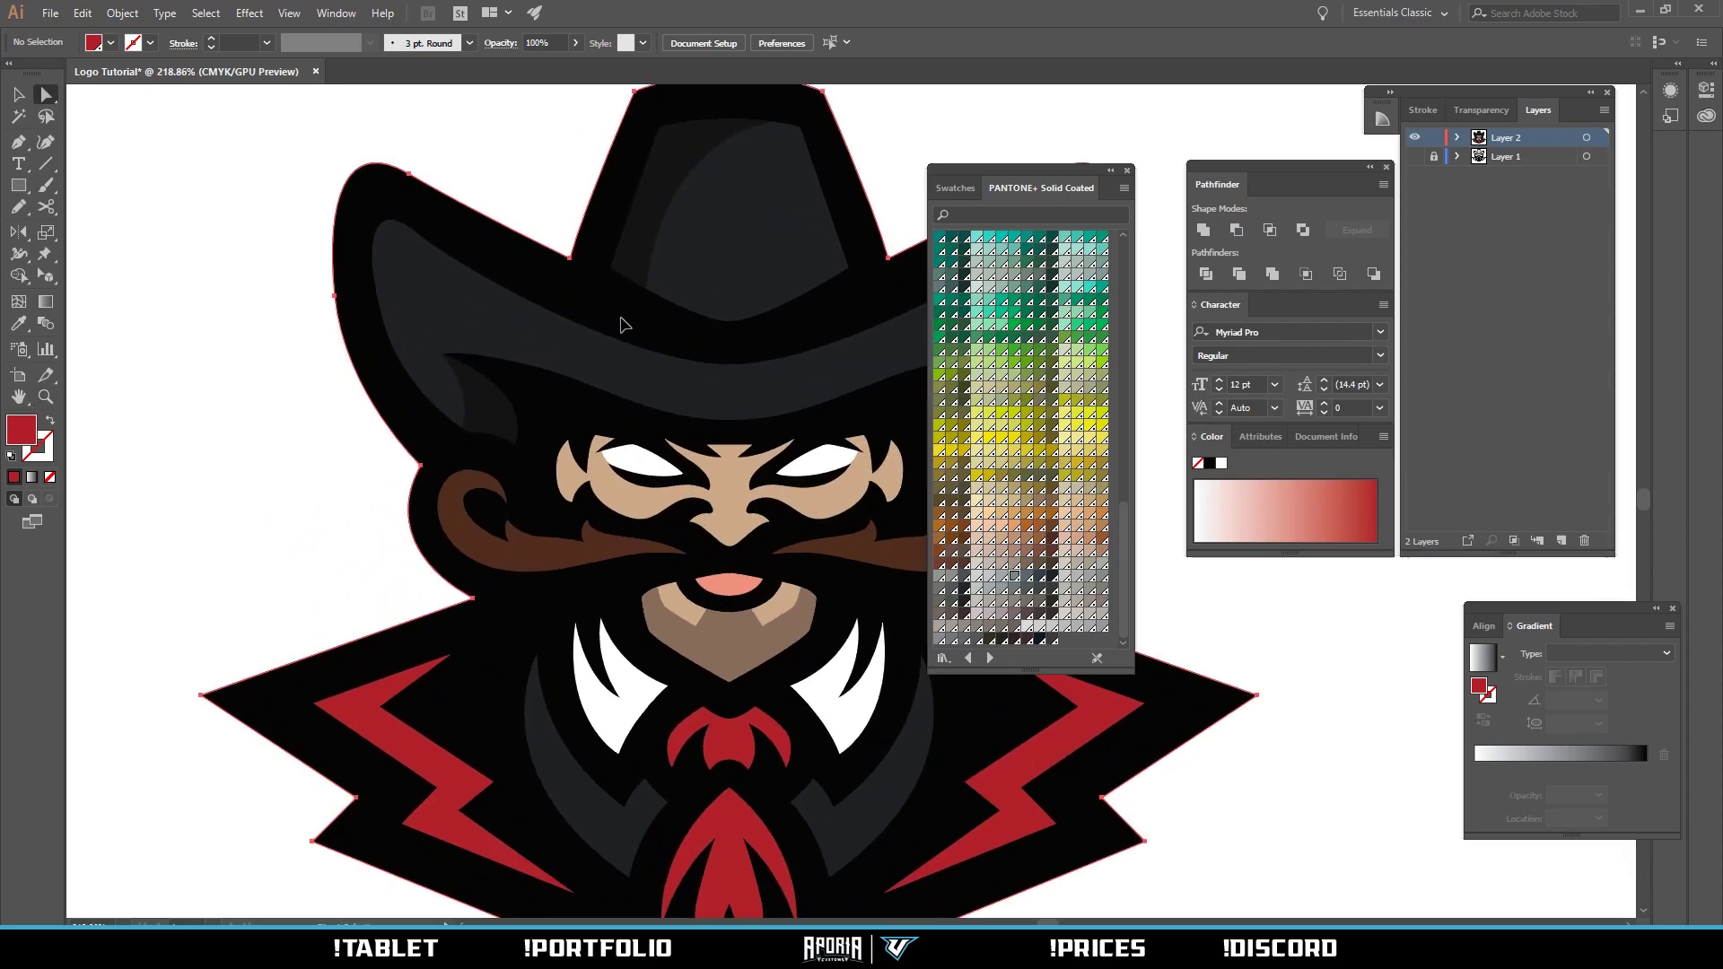
left_click(622, 322)
left_click(122, 14)
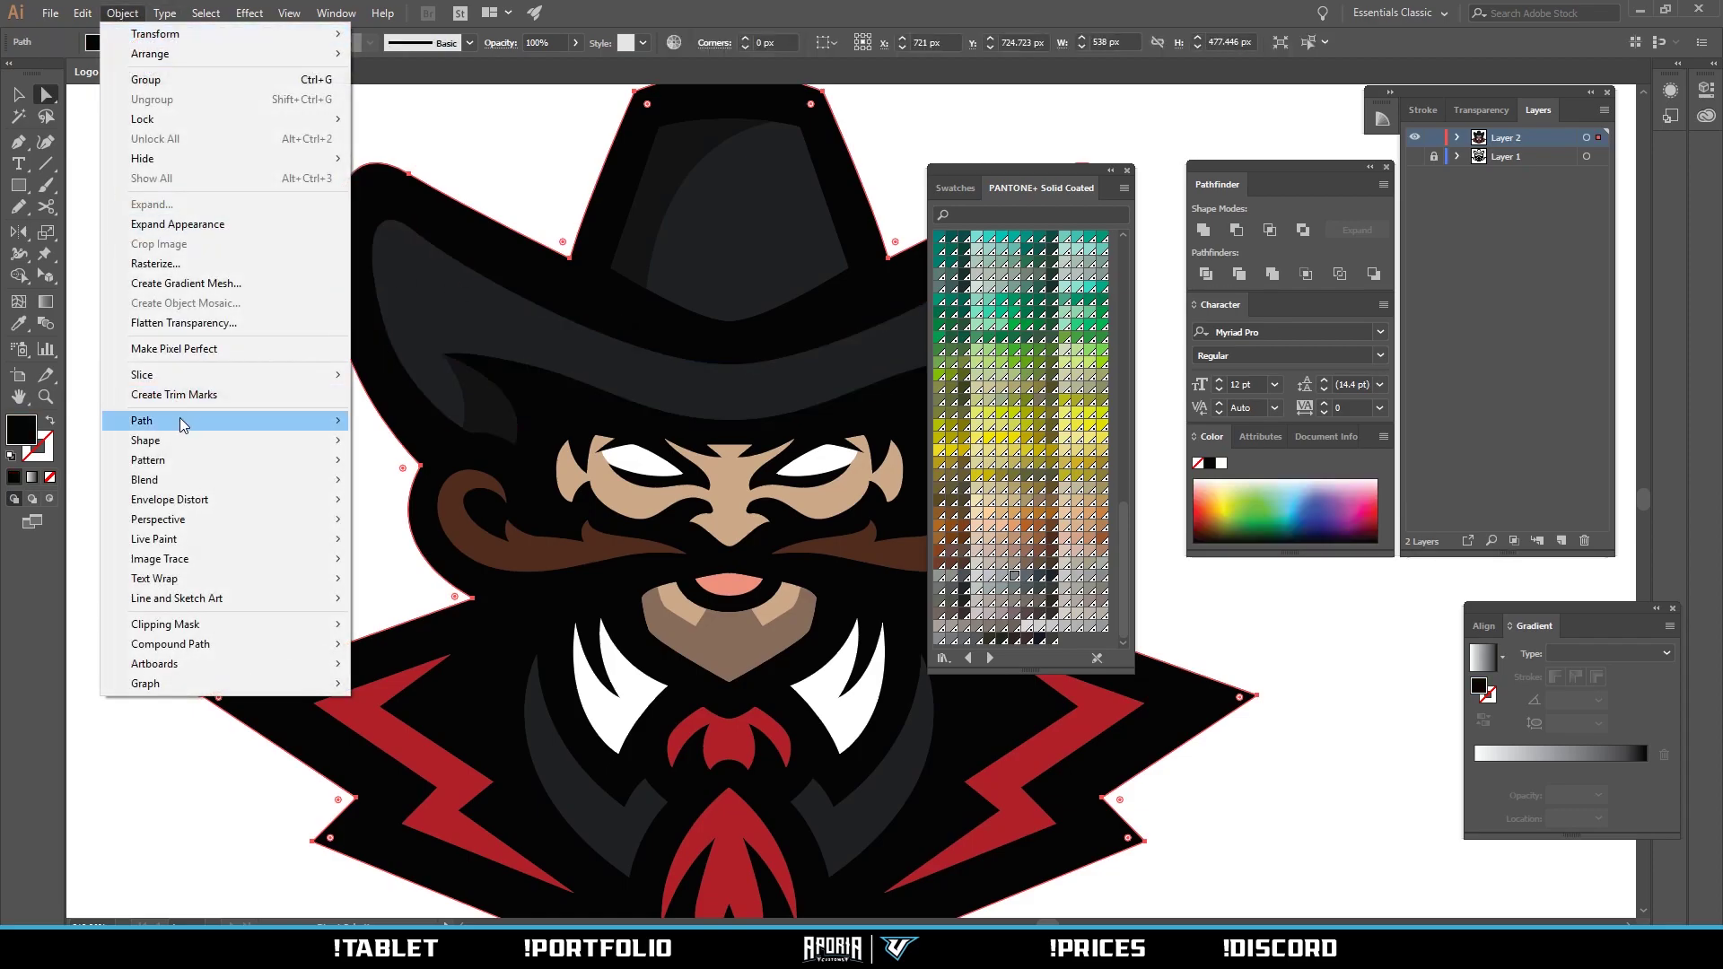
mouse_move(182, 422)
left_click(438, 486)
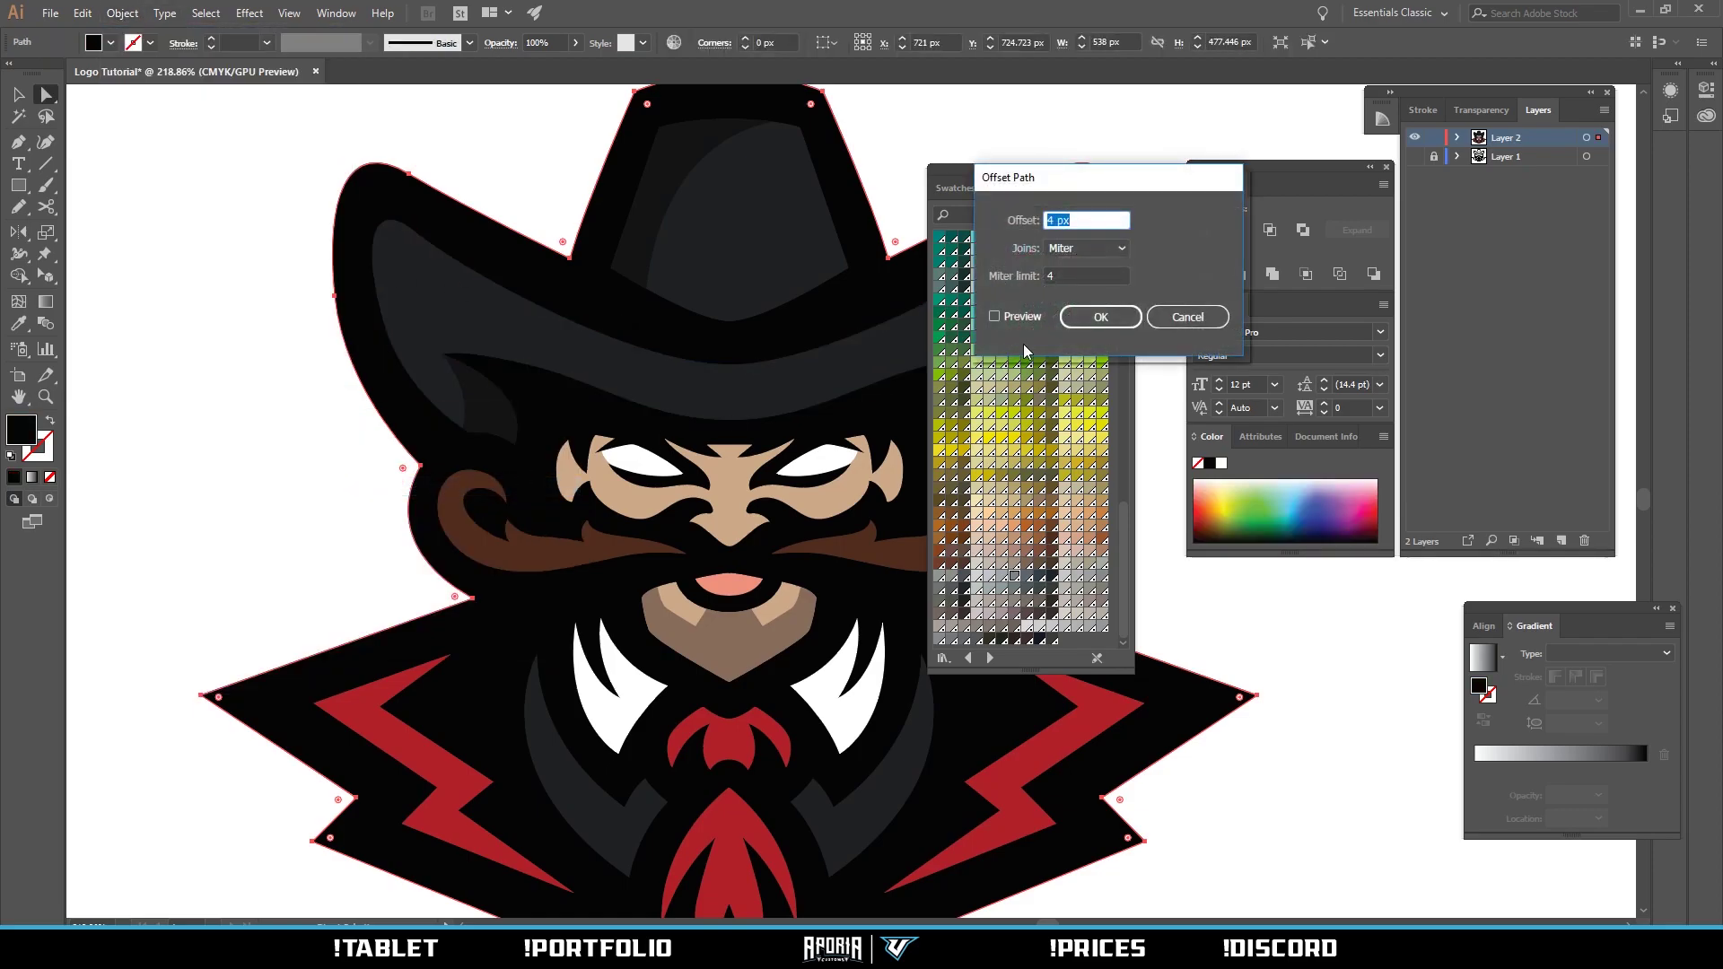
left_click(1023, 317)
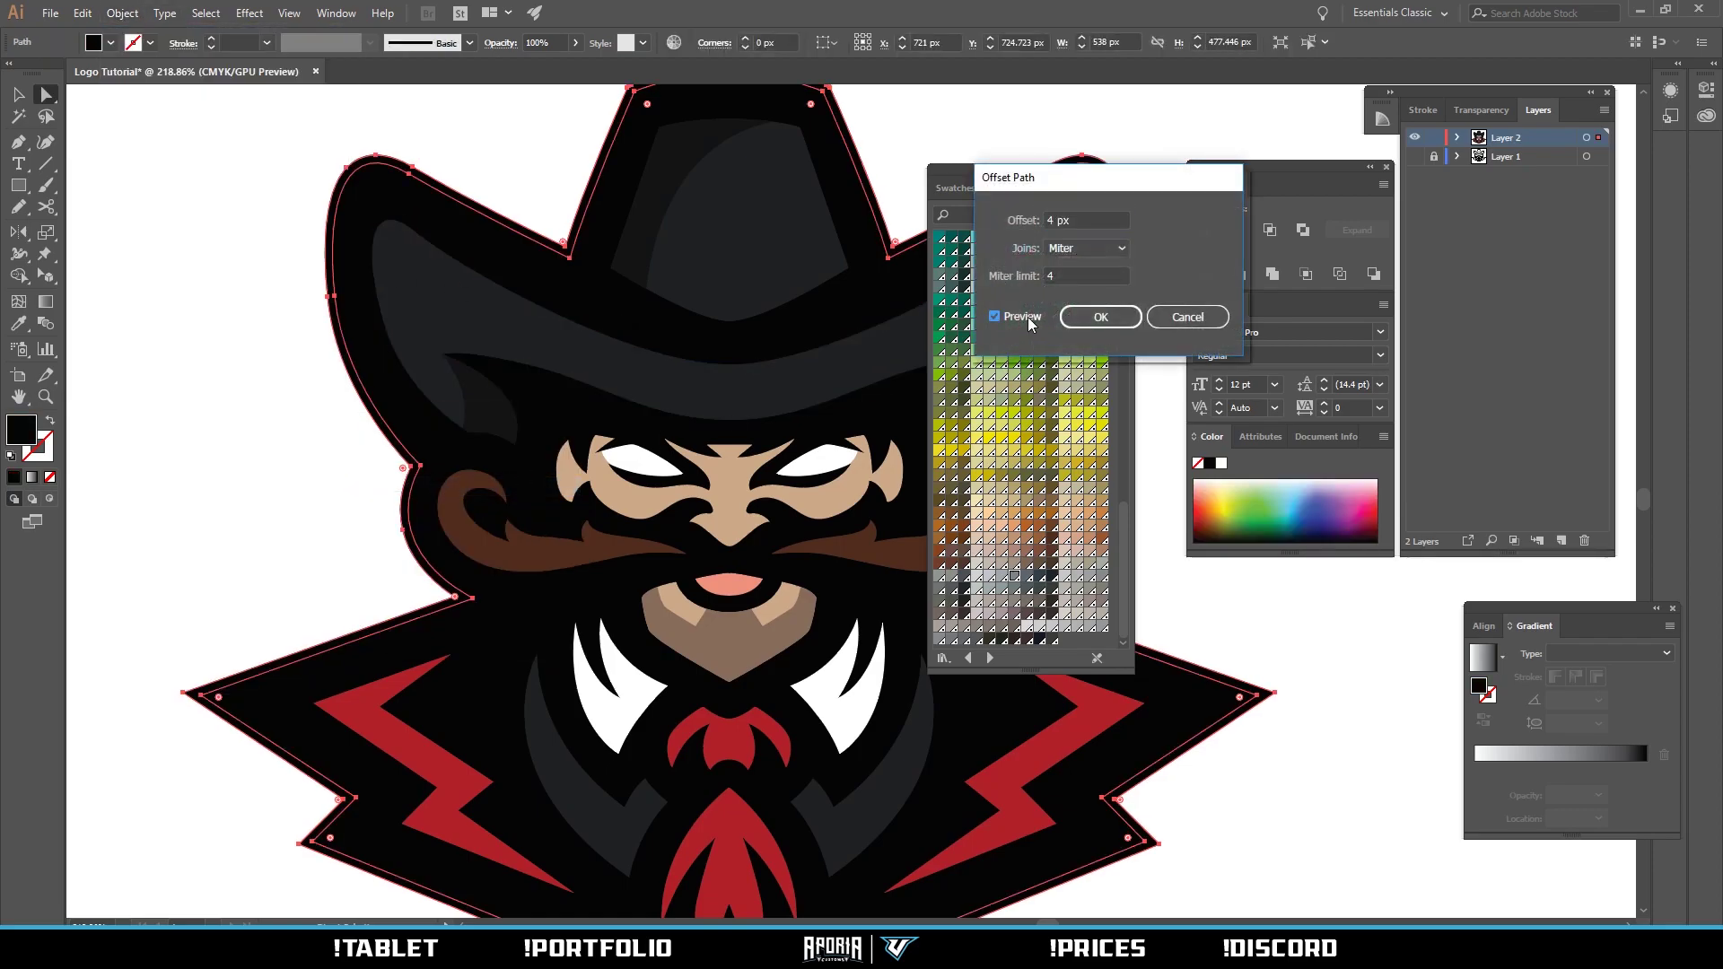
left_click(1096, 217)
key("Up")
key("Up")
key("Up")
key("Up")
key("Up")
key("Up")
key("Up")
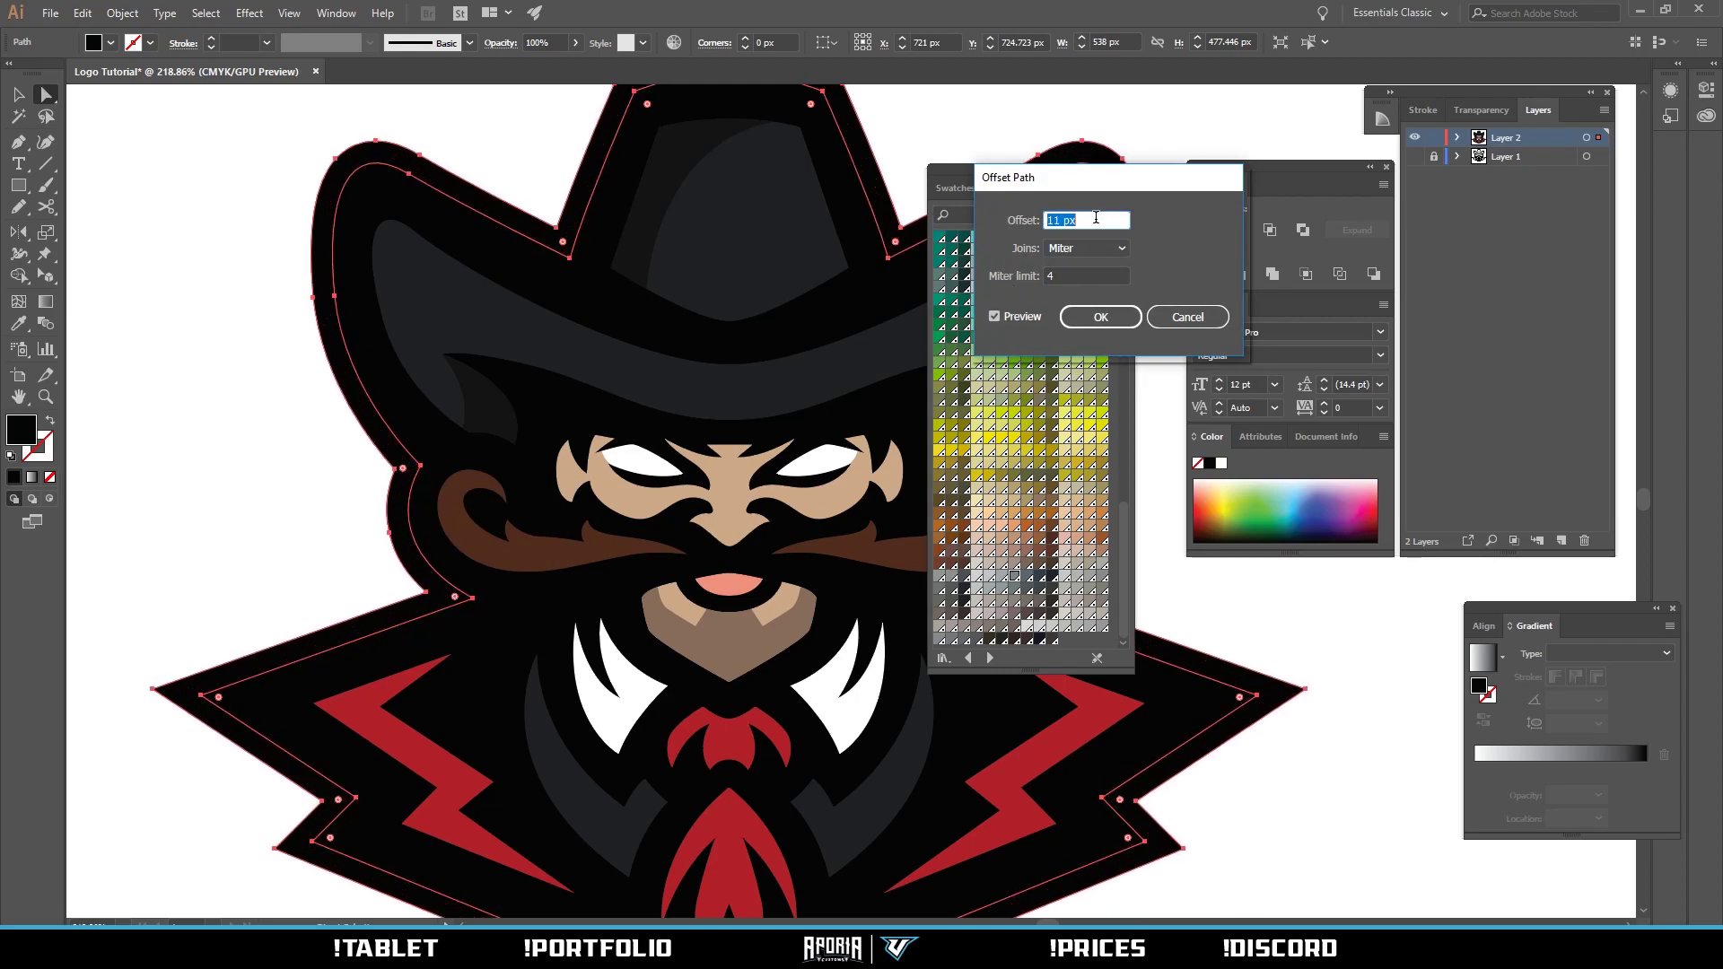
key("Up")
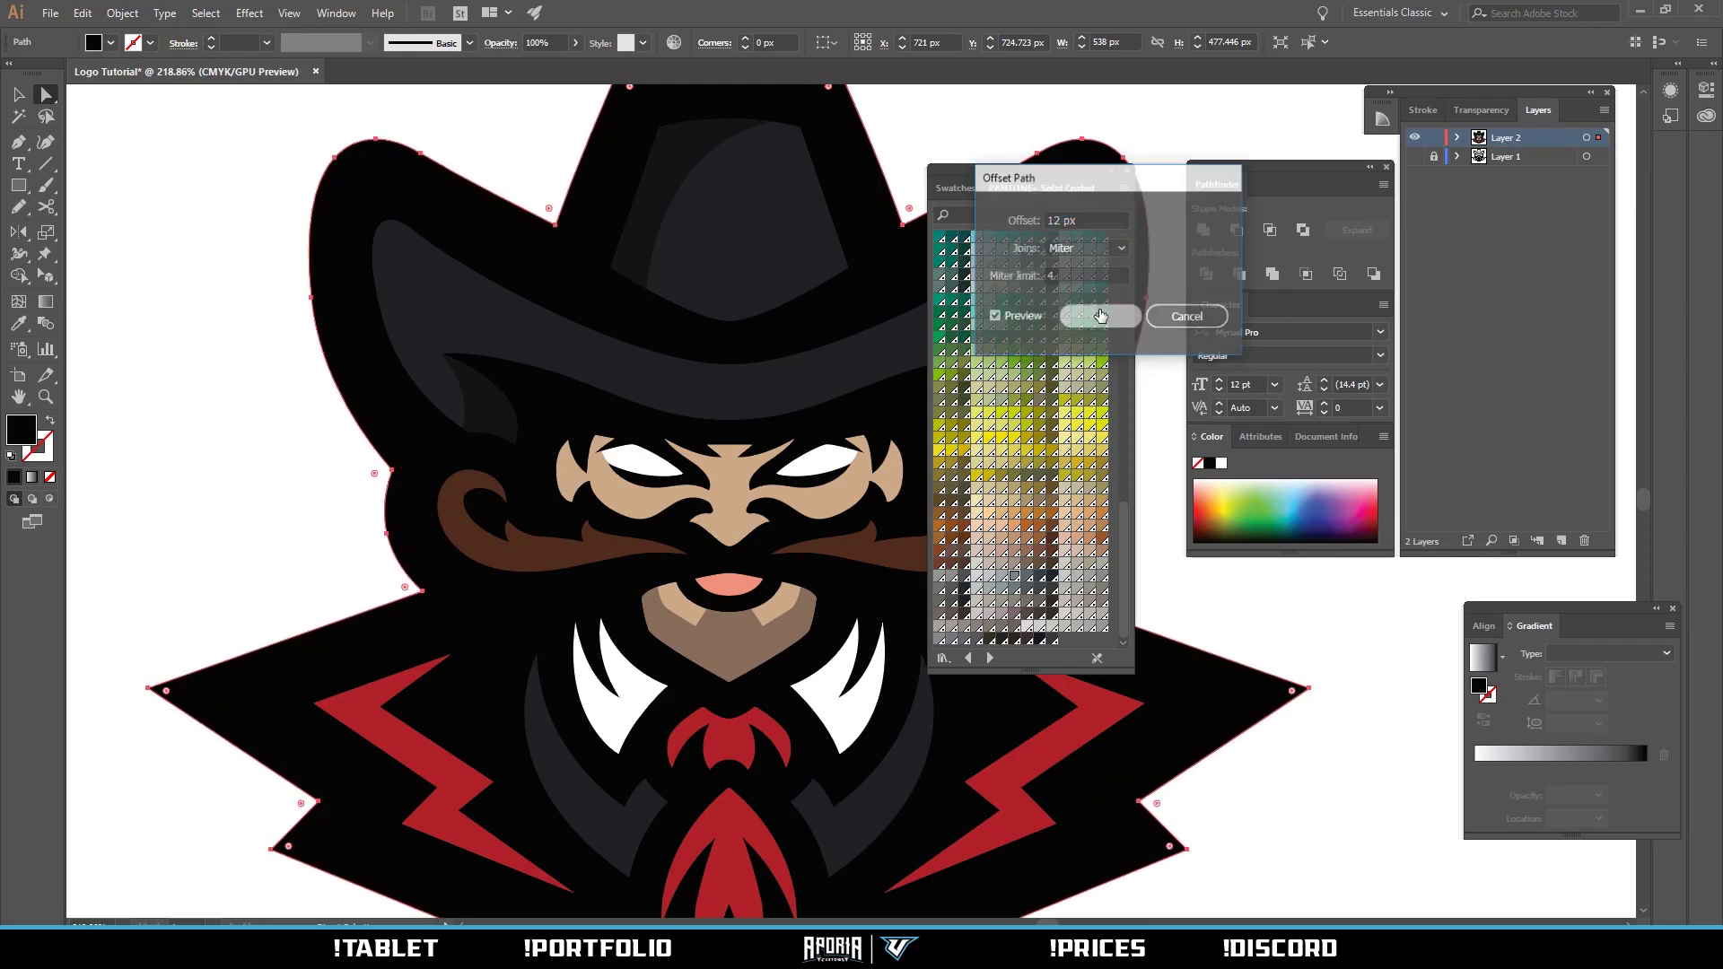
left_click(1100, 317)
Try two grey Pantone swatches as the fill of the offset outline around the mascot.
key("i")
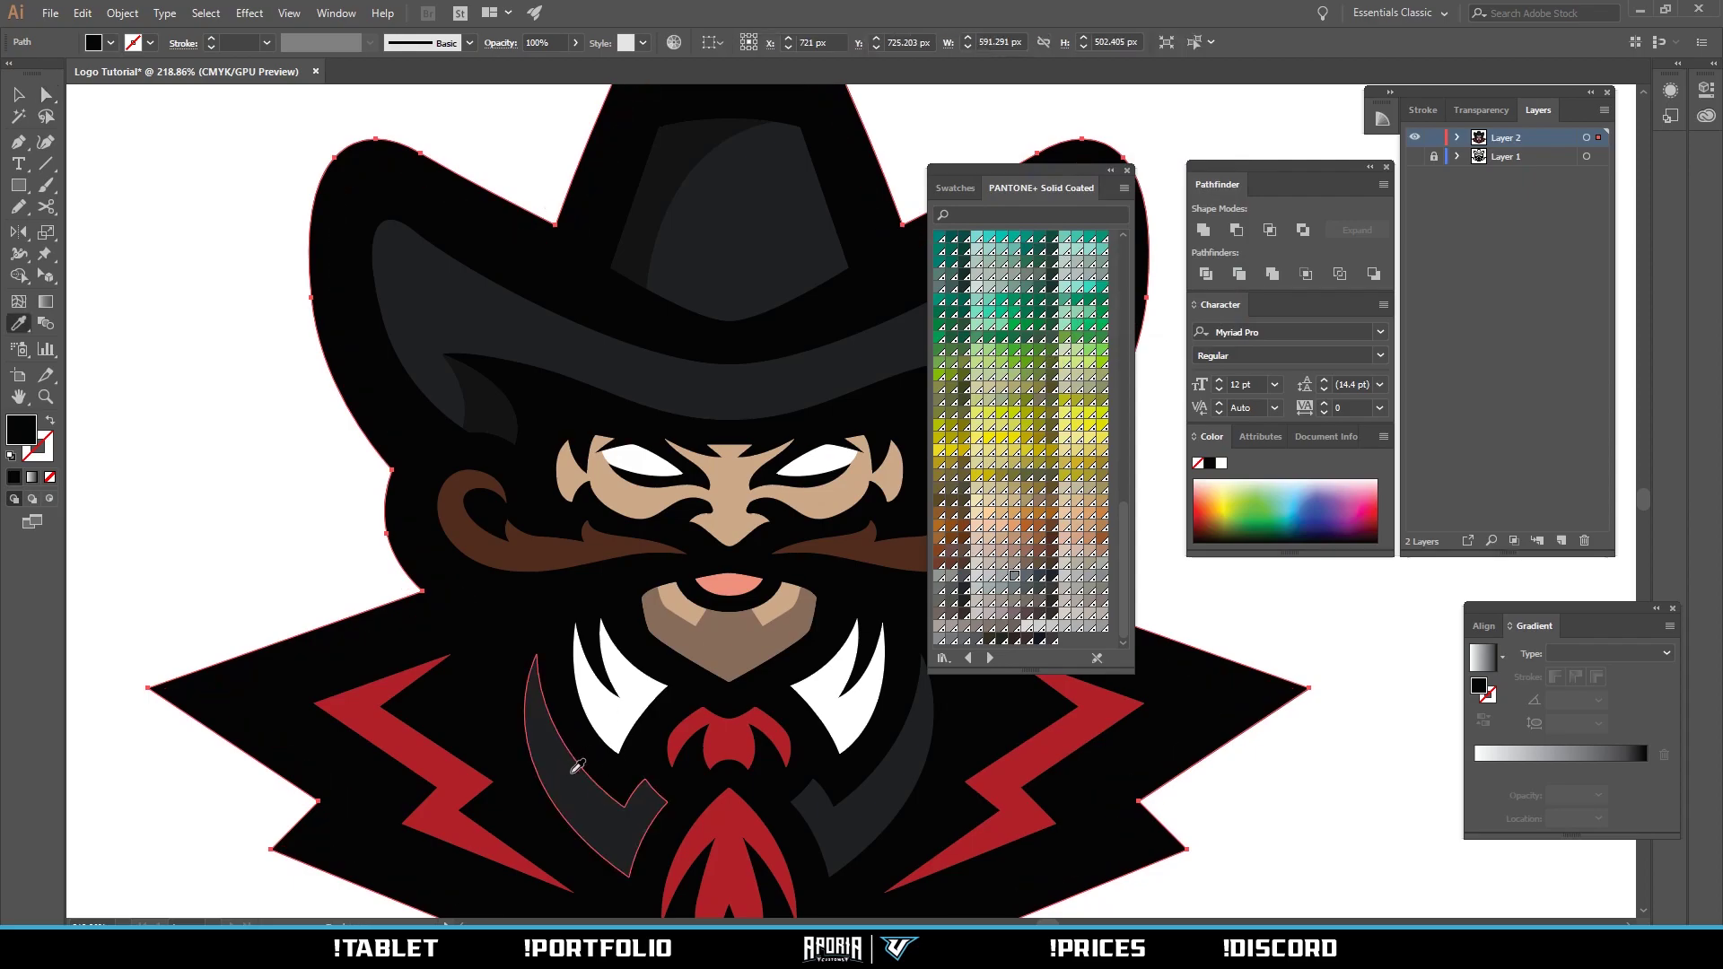
left_click(1013, 577)
key("ctrl+0")
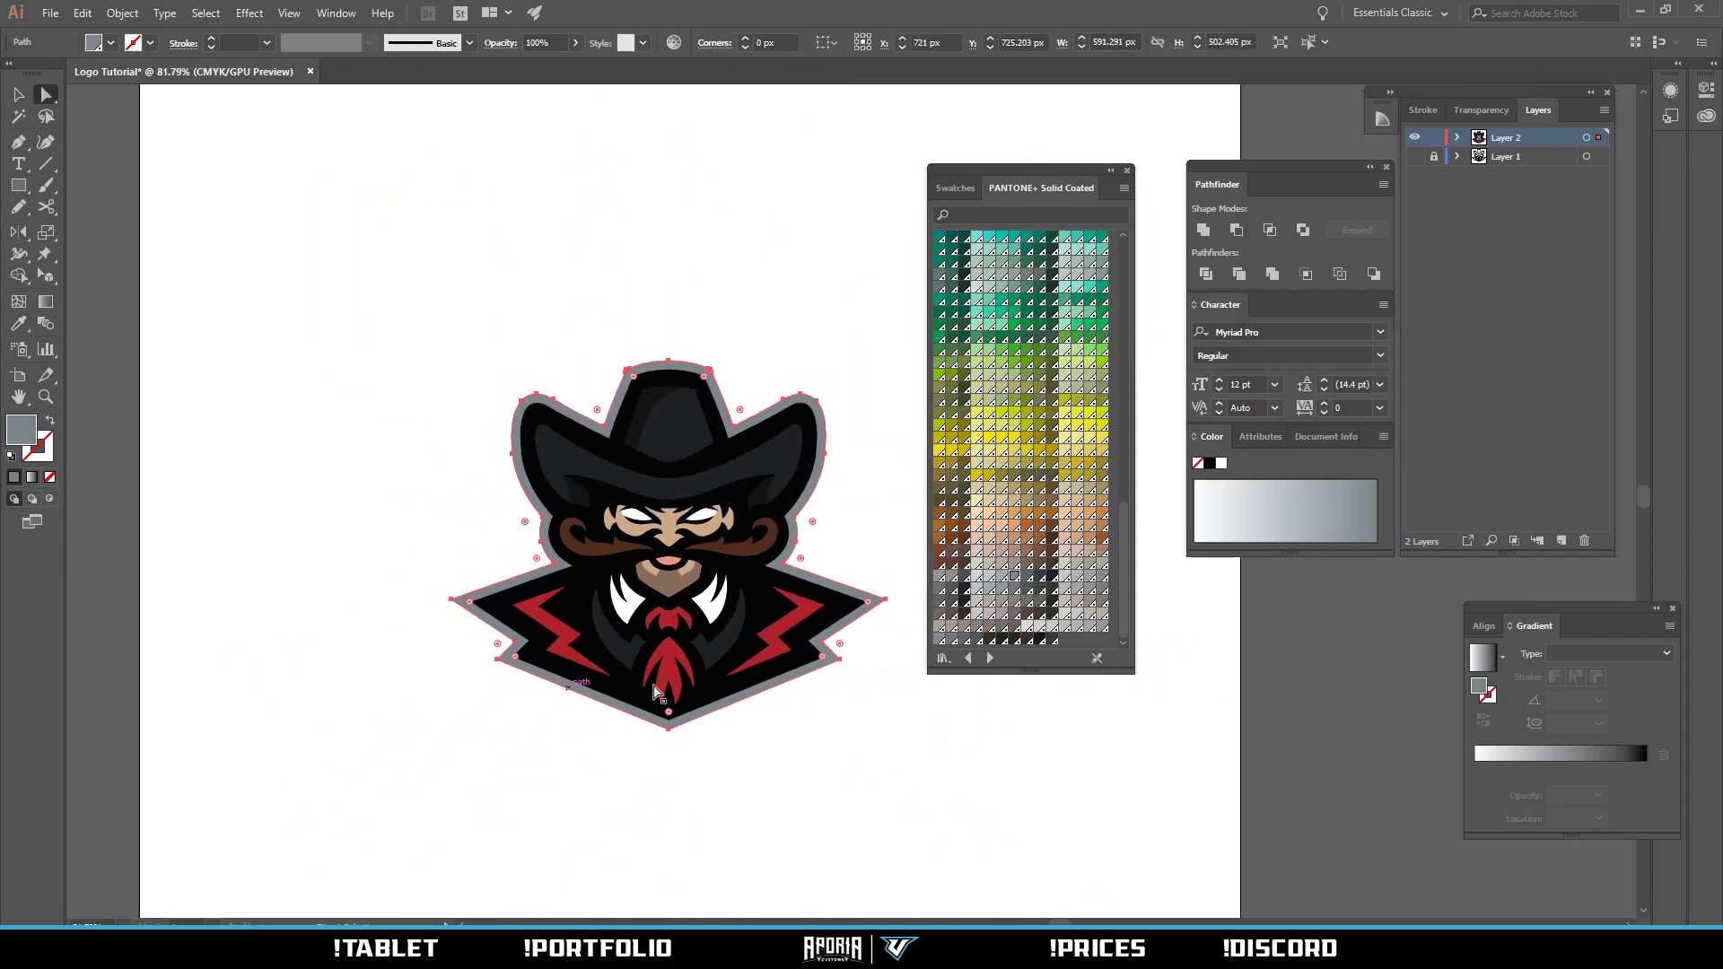
left_click(1001, 577)
left_click(804, 766)
left_click_drag(764, 614, 908, 557)
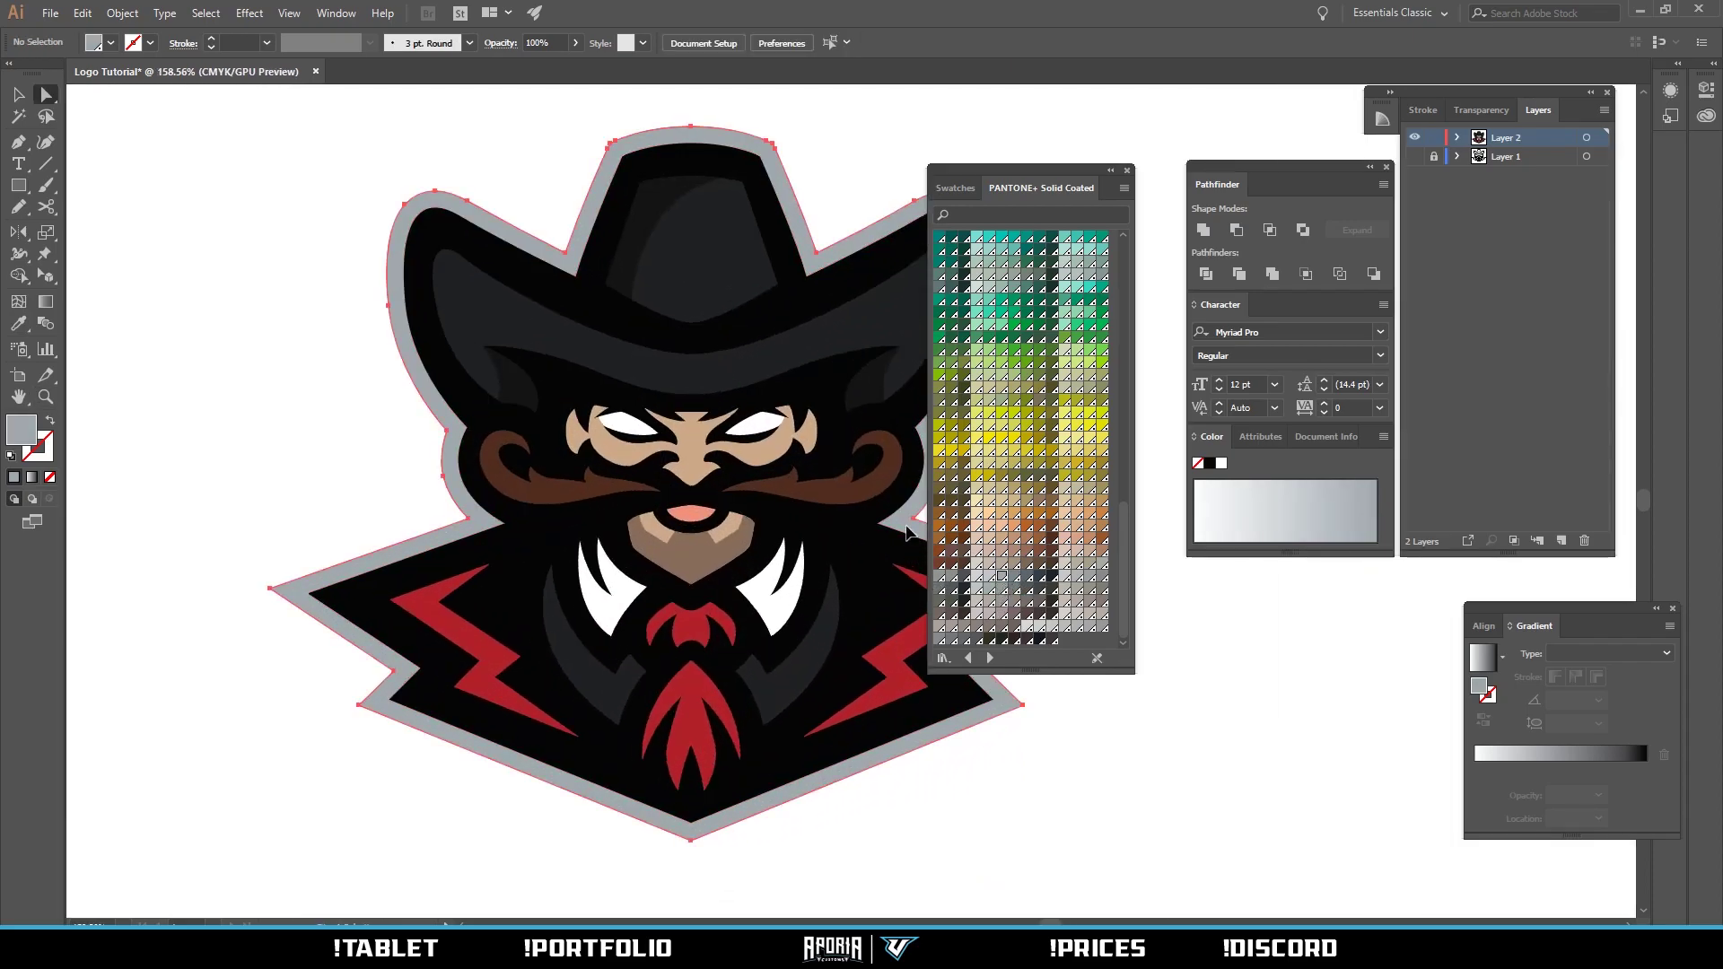
Fill the offset outline around the mascot with the red sampled from the coat's zigzag.
left_click(908, 529)
key("i")
left_click(901, 691)
key("a")
left_click(931, 834)
left_click_drag(694, 593, 573, 640)
left_click_drag(744, 561, 827, 559)
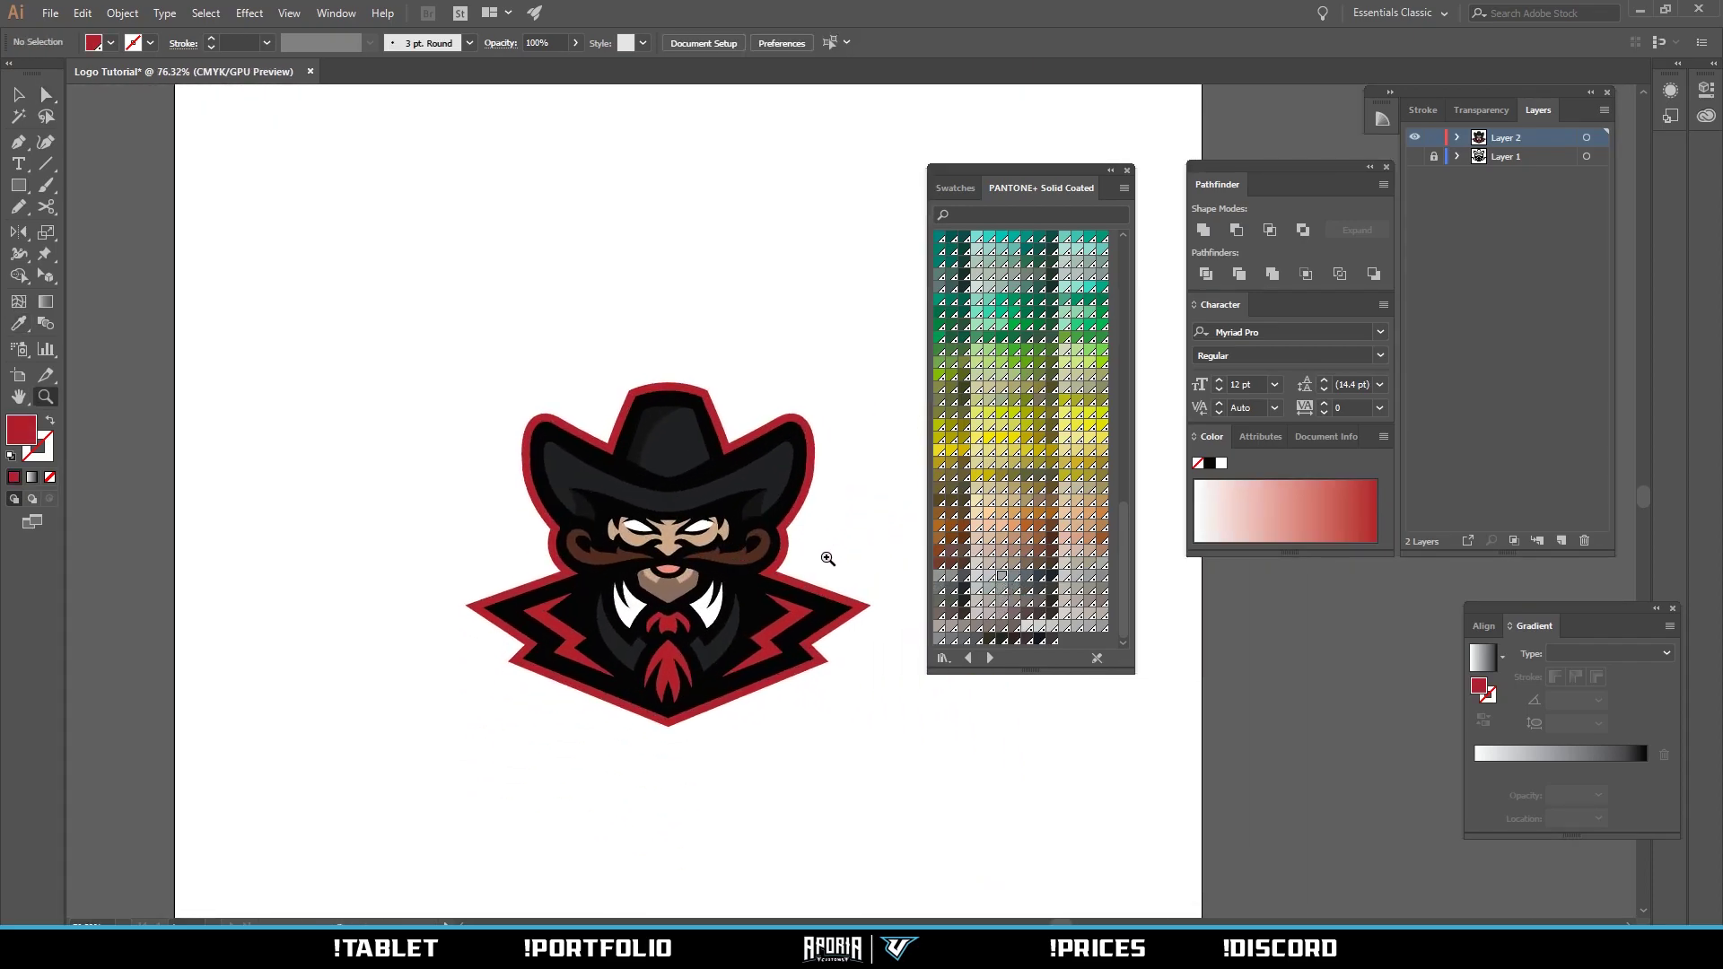
Fill both coat zigzags with the dark grey sampled from the clothing and check the whole logo.
scroll(827, 559, "up", 2)
left_click_drag(593, 607, 651, 610)
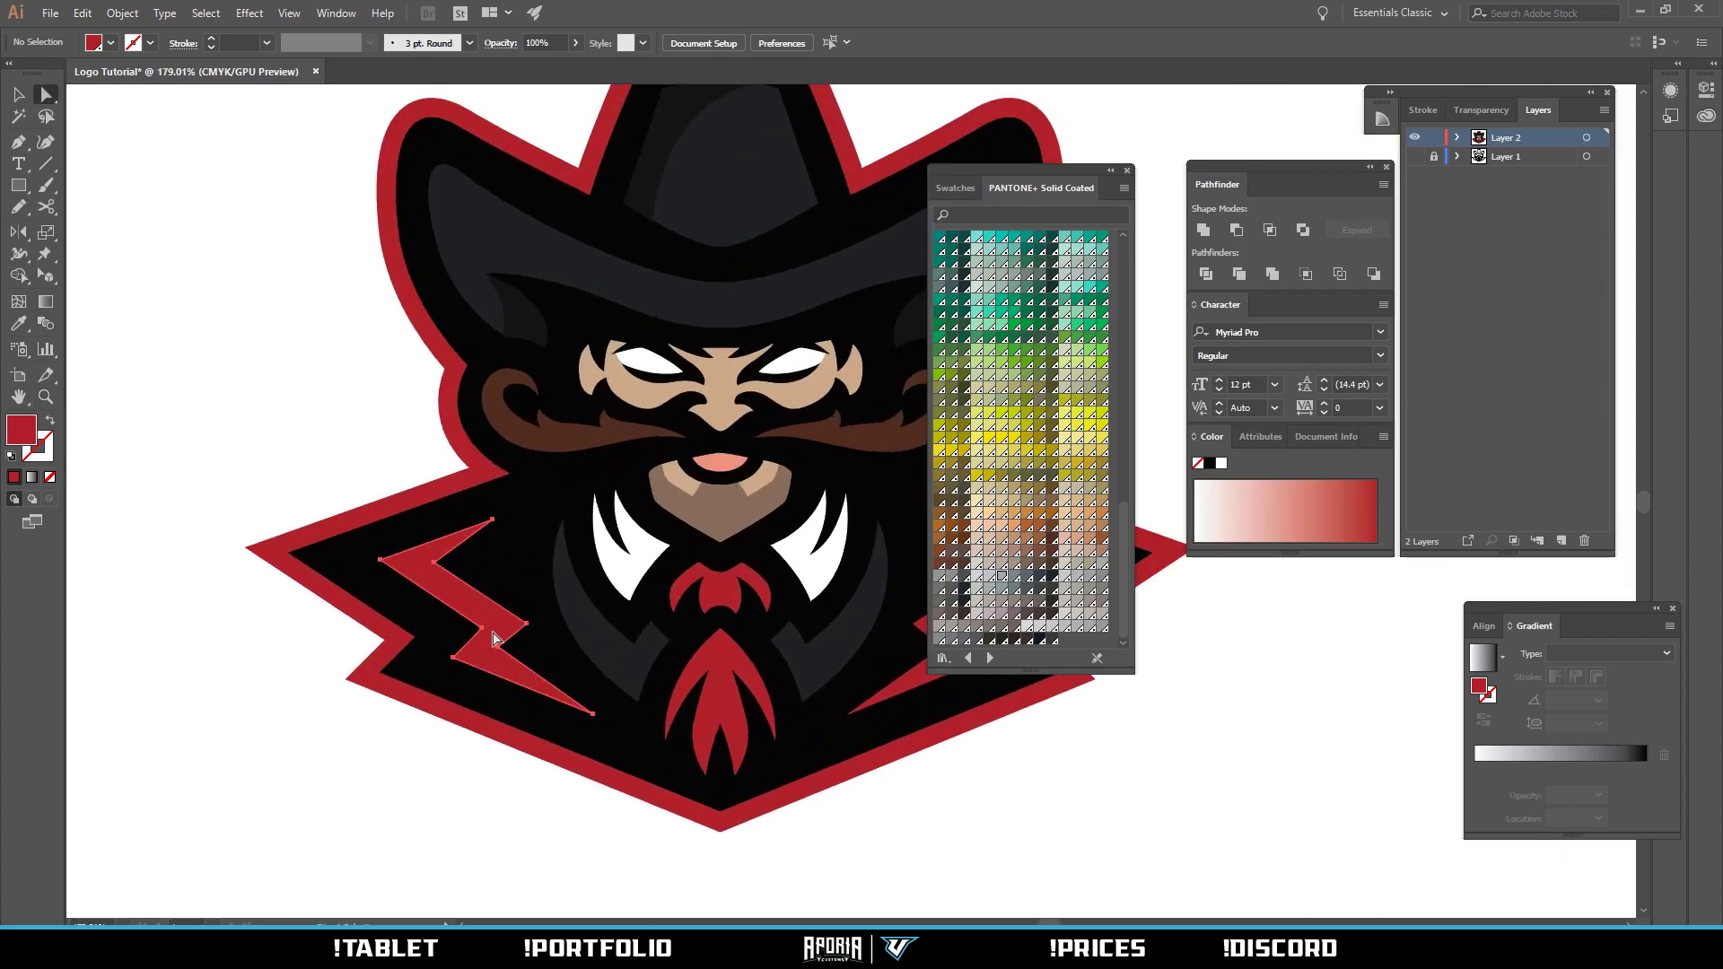
left_click(496, 638)
left_click_drag(907, 665, 795, 669)
left_click(834, 659, "shift")
key("i")
left_click(723, 636)
key("ctrl+shift+a")
key("ctrl+space")
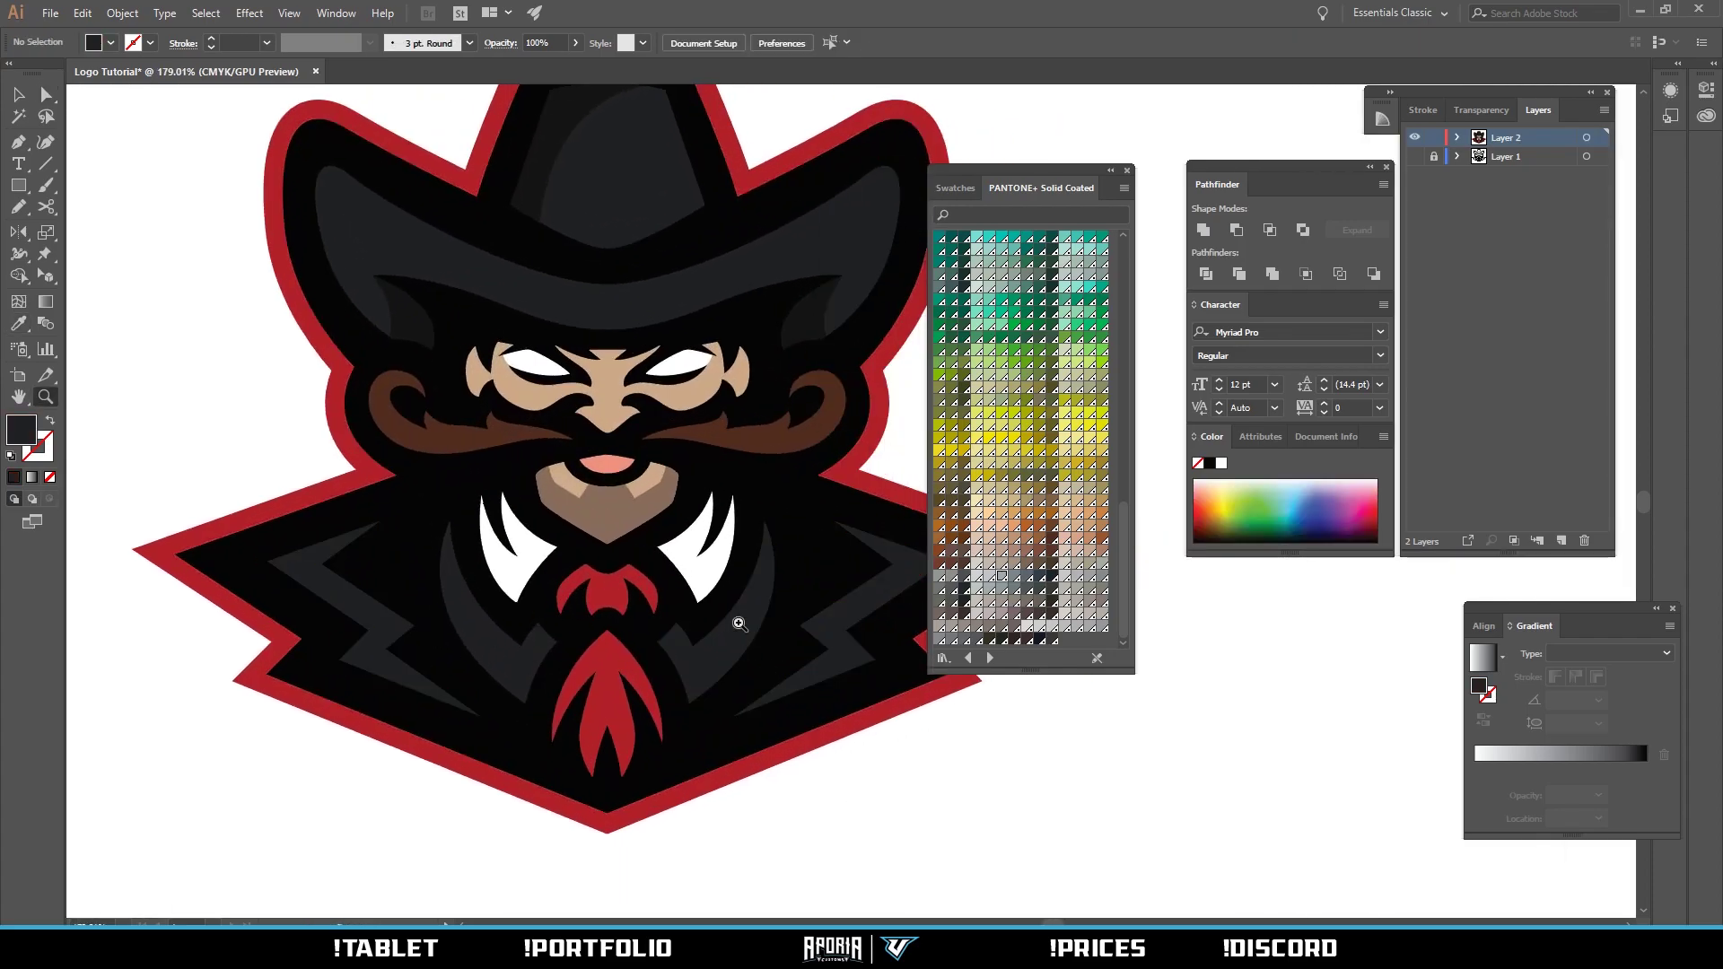
left_click_drag(716, 596, 446, 614)
left_click_drag(644, 692, 532, 685)
scroll(693, 685, "up", 8)
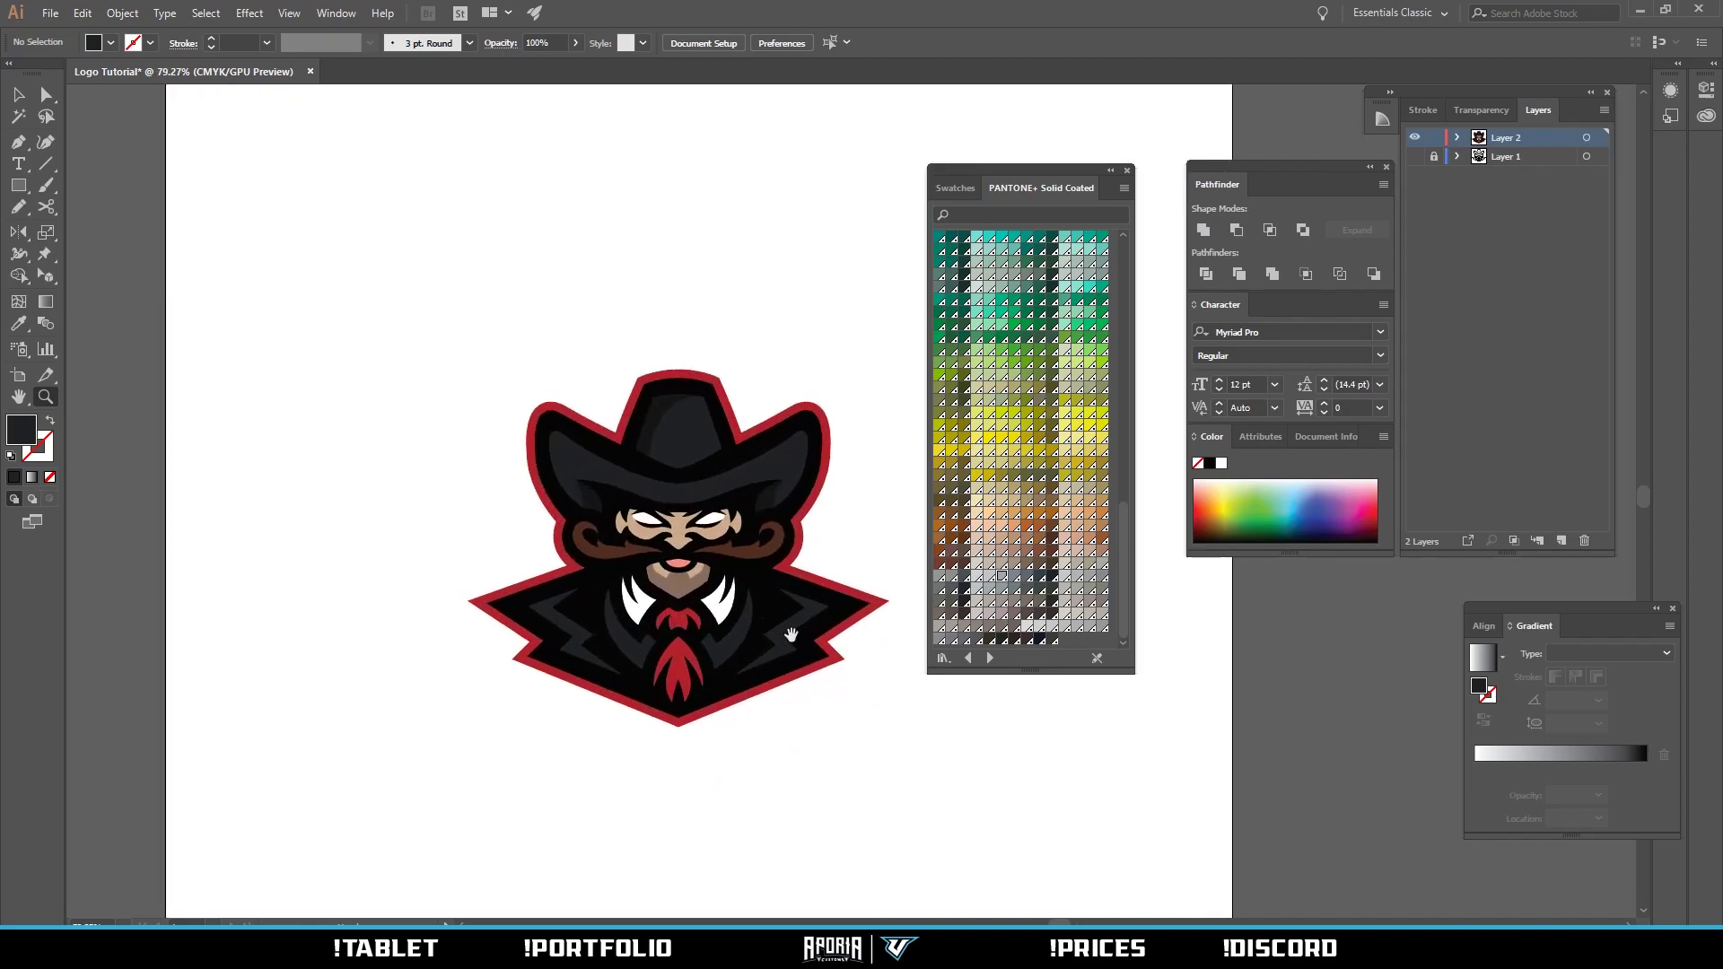
scroll(647, 509, "down", 3)
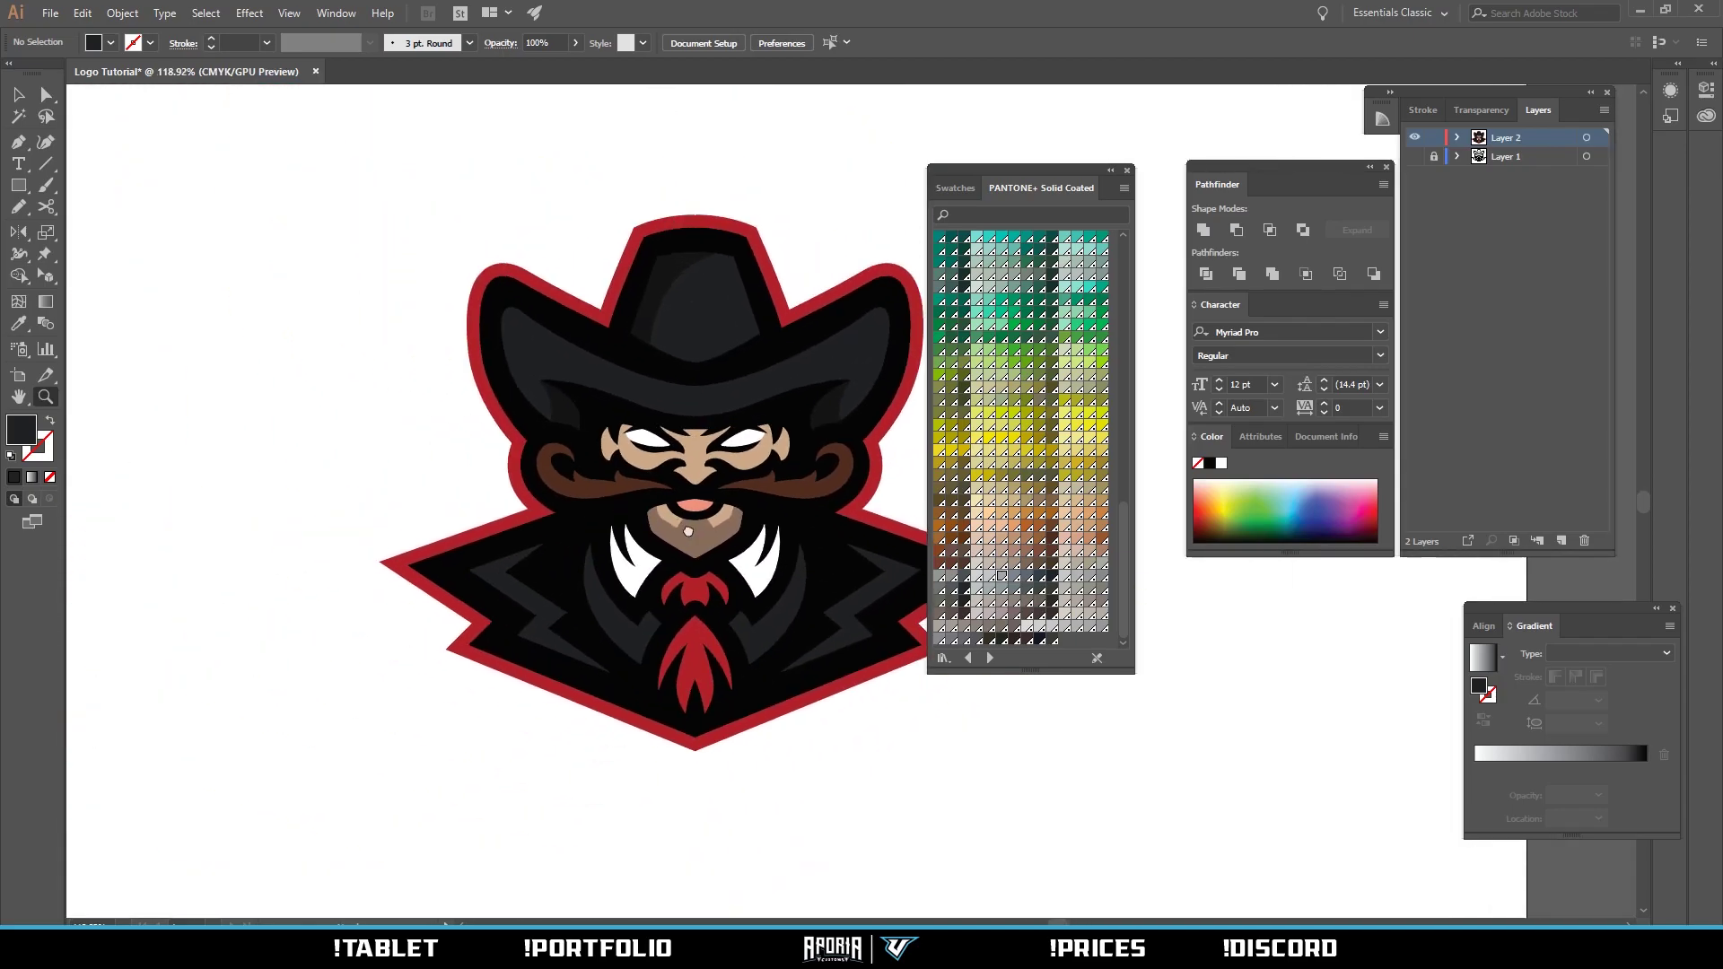
Draw a closed curved shadow shape with the Pen tool over the upper part of the right ear.
scroll(852, 423, "up", 6)
key("p")
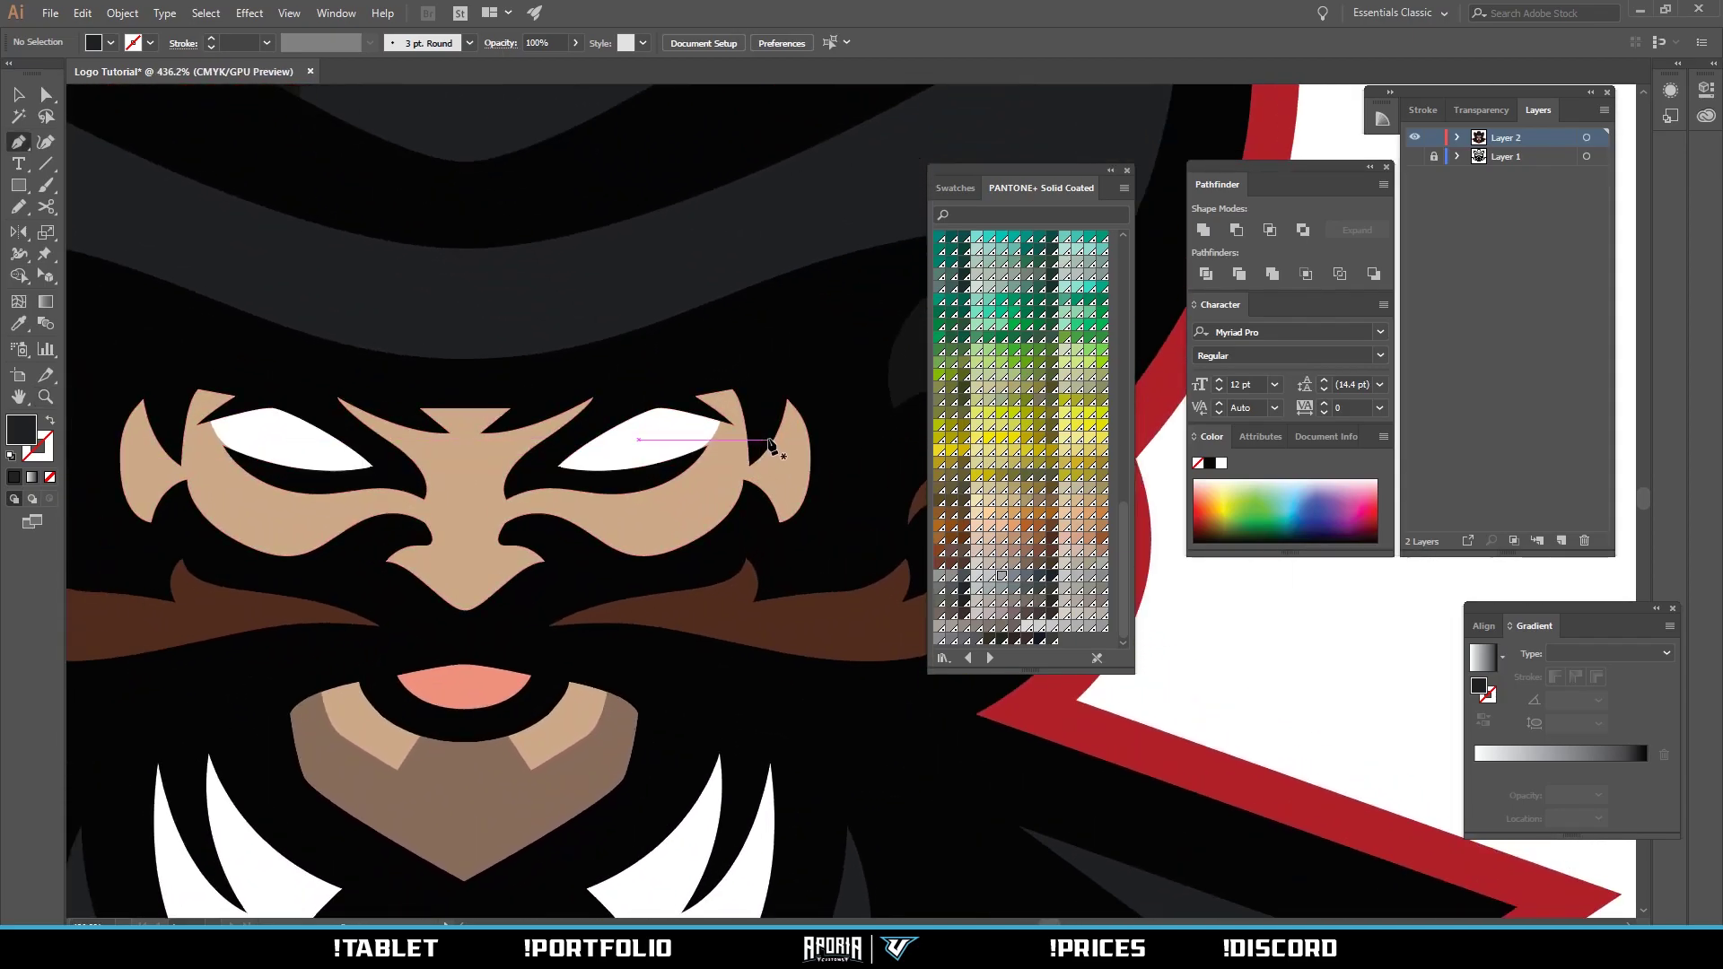
left_click_drag(823, 499, 824, 527)
left_click_drag(864, 440, 865, 406)
left_click_drag(829, 369, 796, 377)
left_click(769, 390)
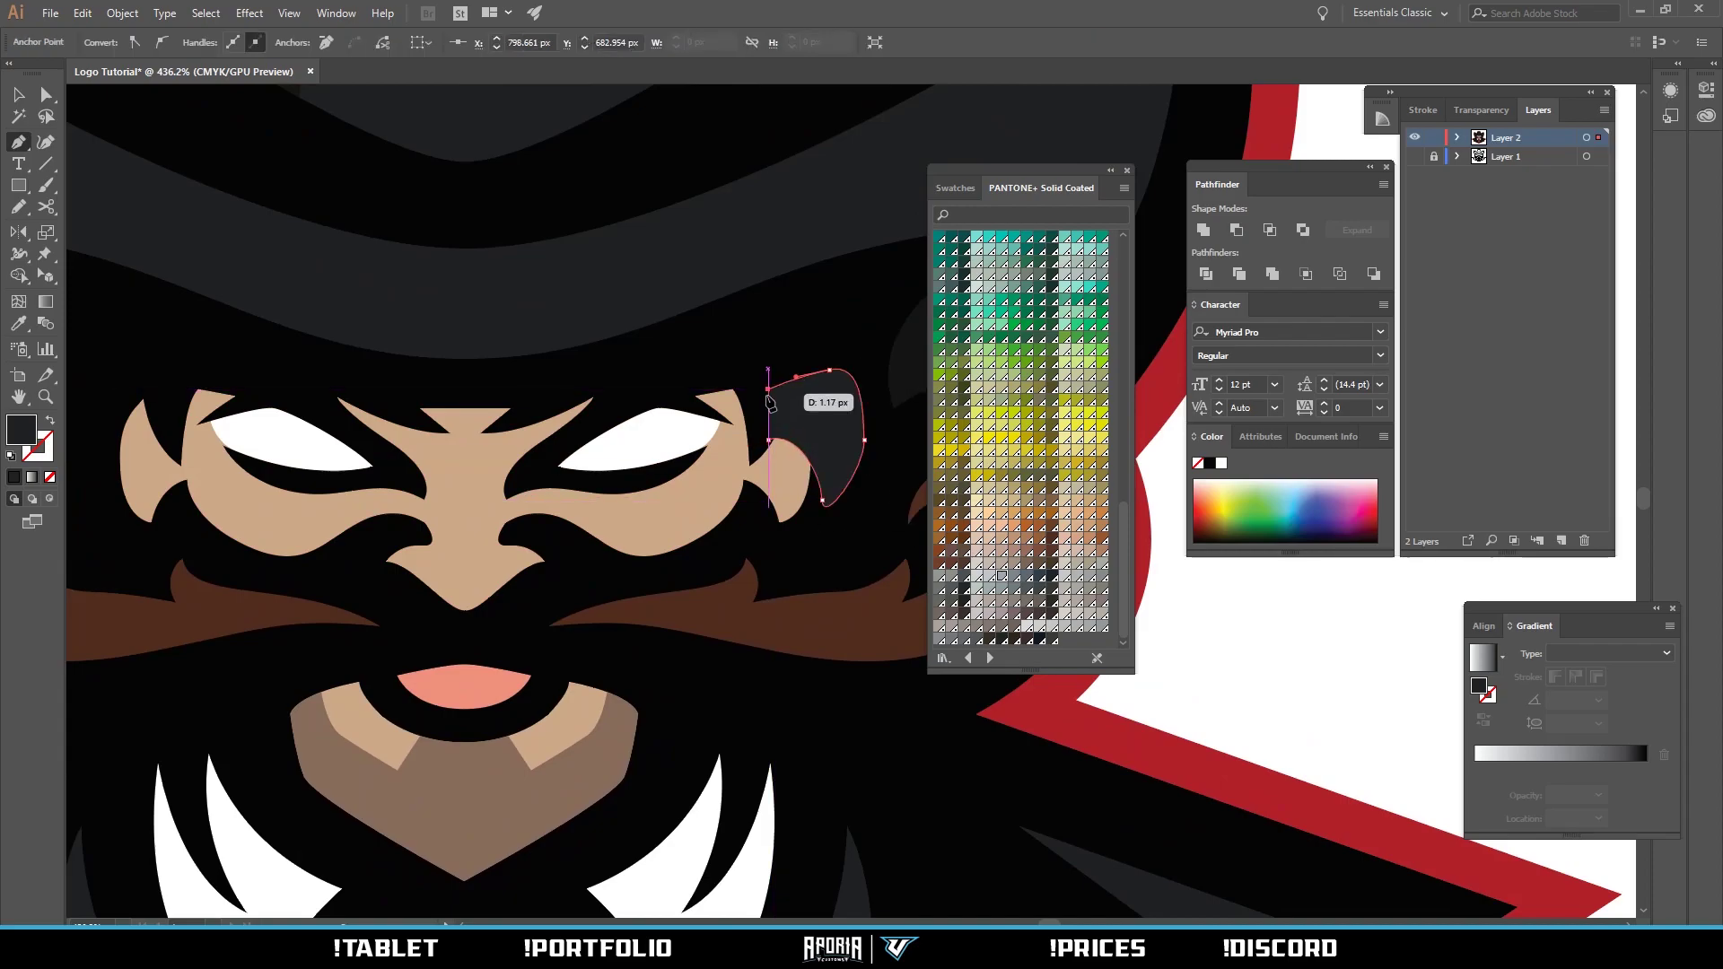
left_click(768, 441)
Trim the ear shadow to the ear's outline with the Shape Builder, removing the part outside it.
key("a")
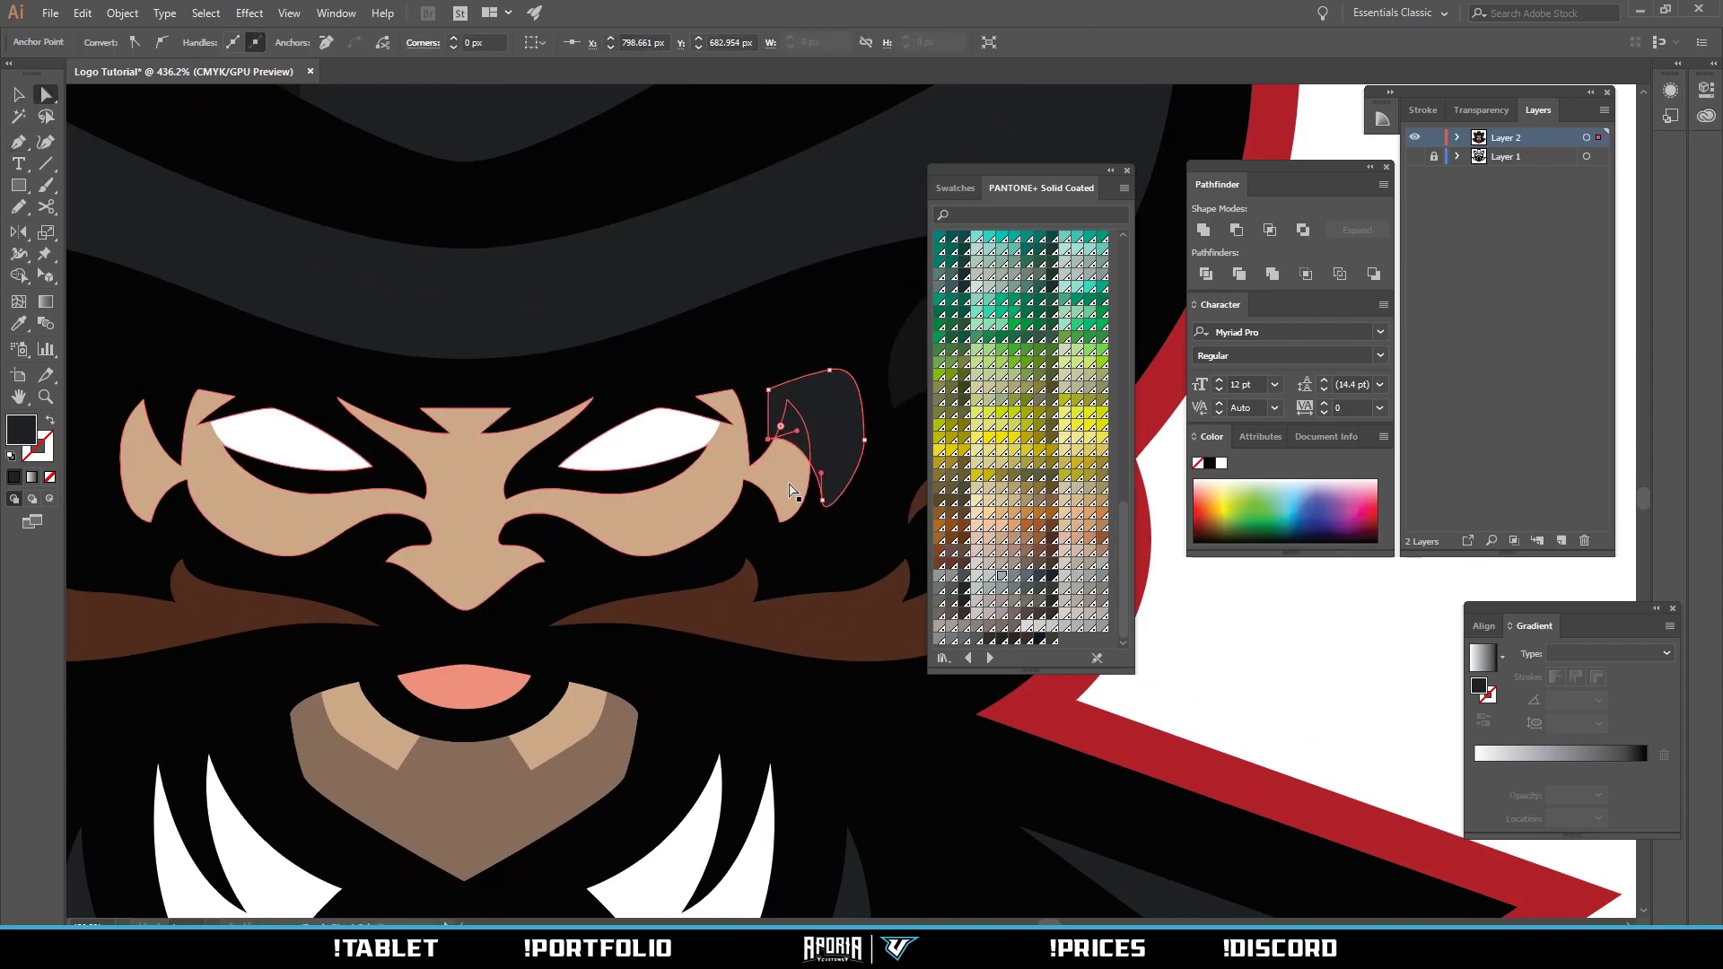
key("shift+m")
key("a")
key("shift+m")
left_click(840, 456, "alt")
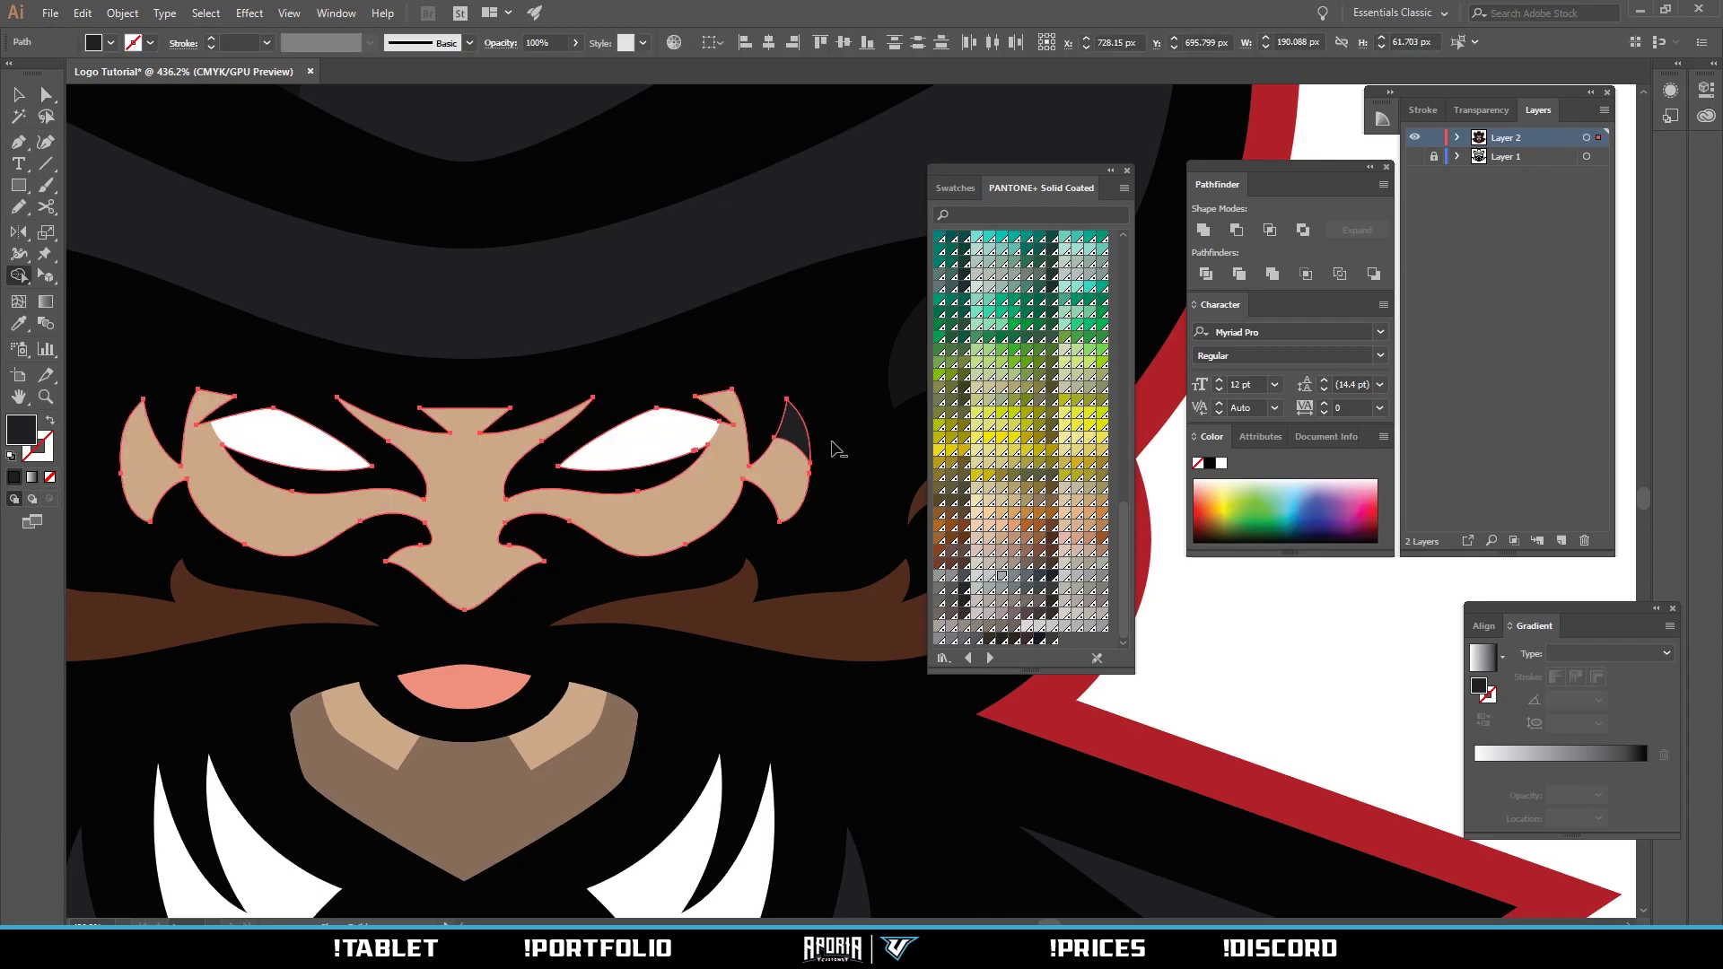
key("z")
left_click_drag(813, 423, 735, 511)
left_click_drag(887, 572, 634, 591)
key("a")
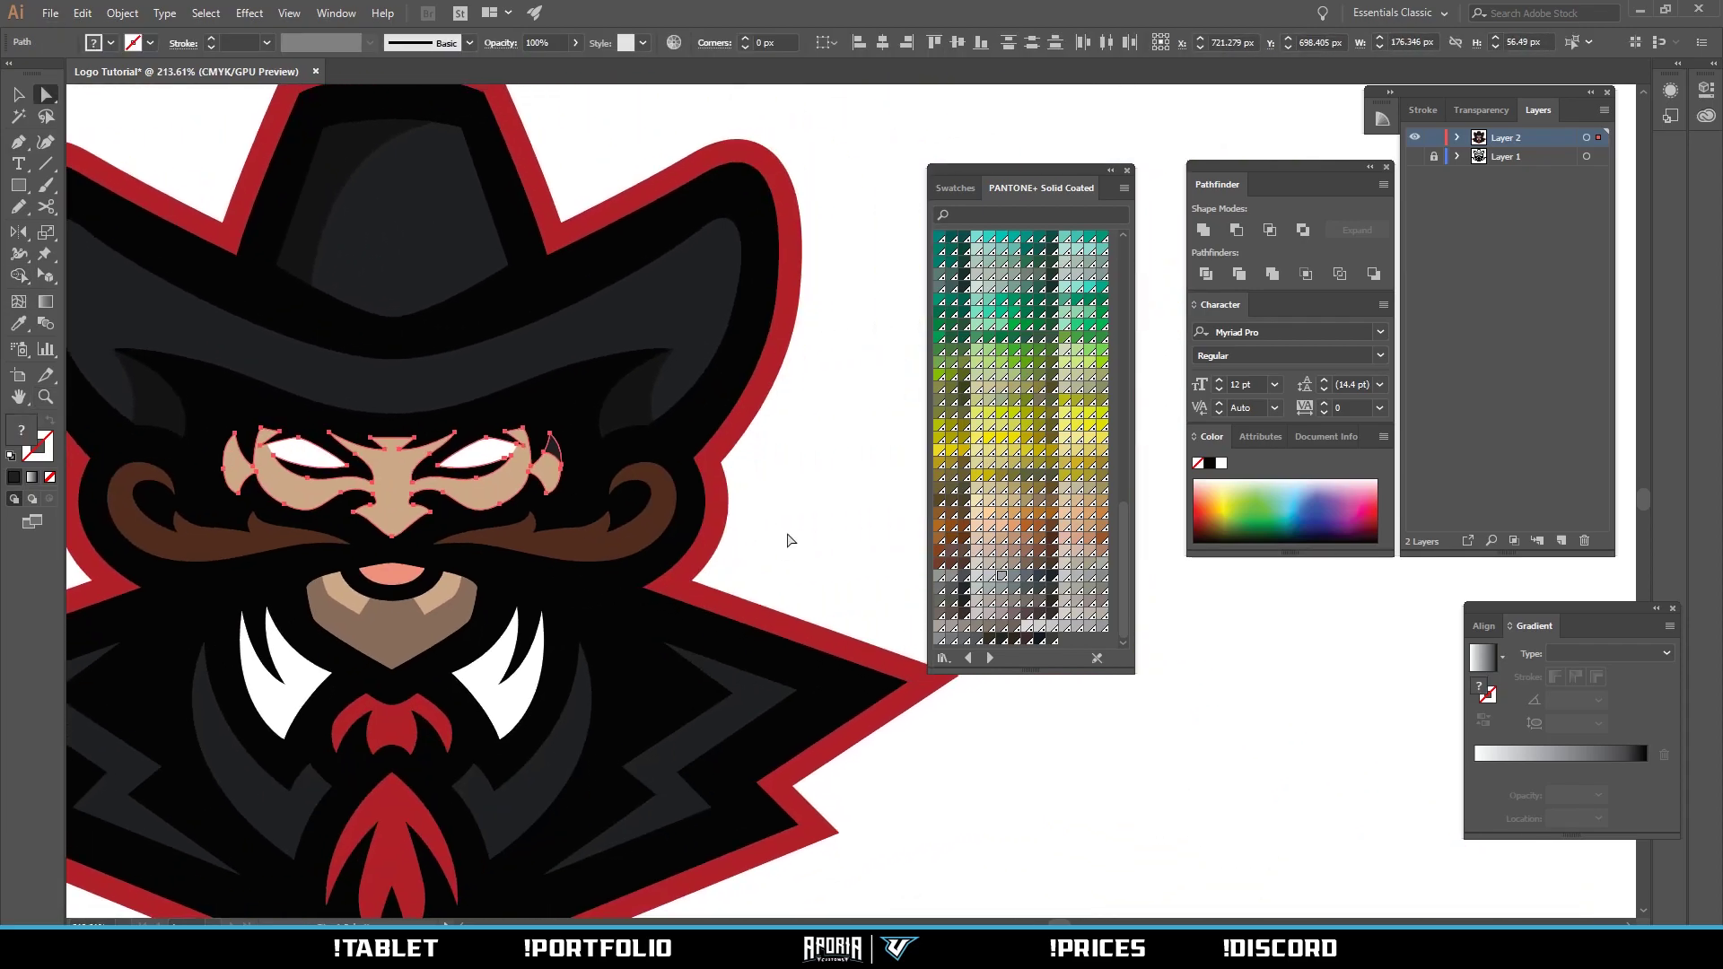
left_click(788, 542)
Fill the right ear's shadow with the same brown tone as the chin shadow.
left_click_drag(590, 516, 785, 515)
key("z")
left_click_drag(729, 459, 843, 420)
key("a")
left_click(779, 440)
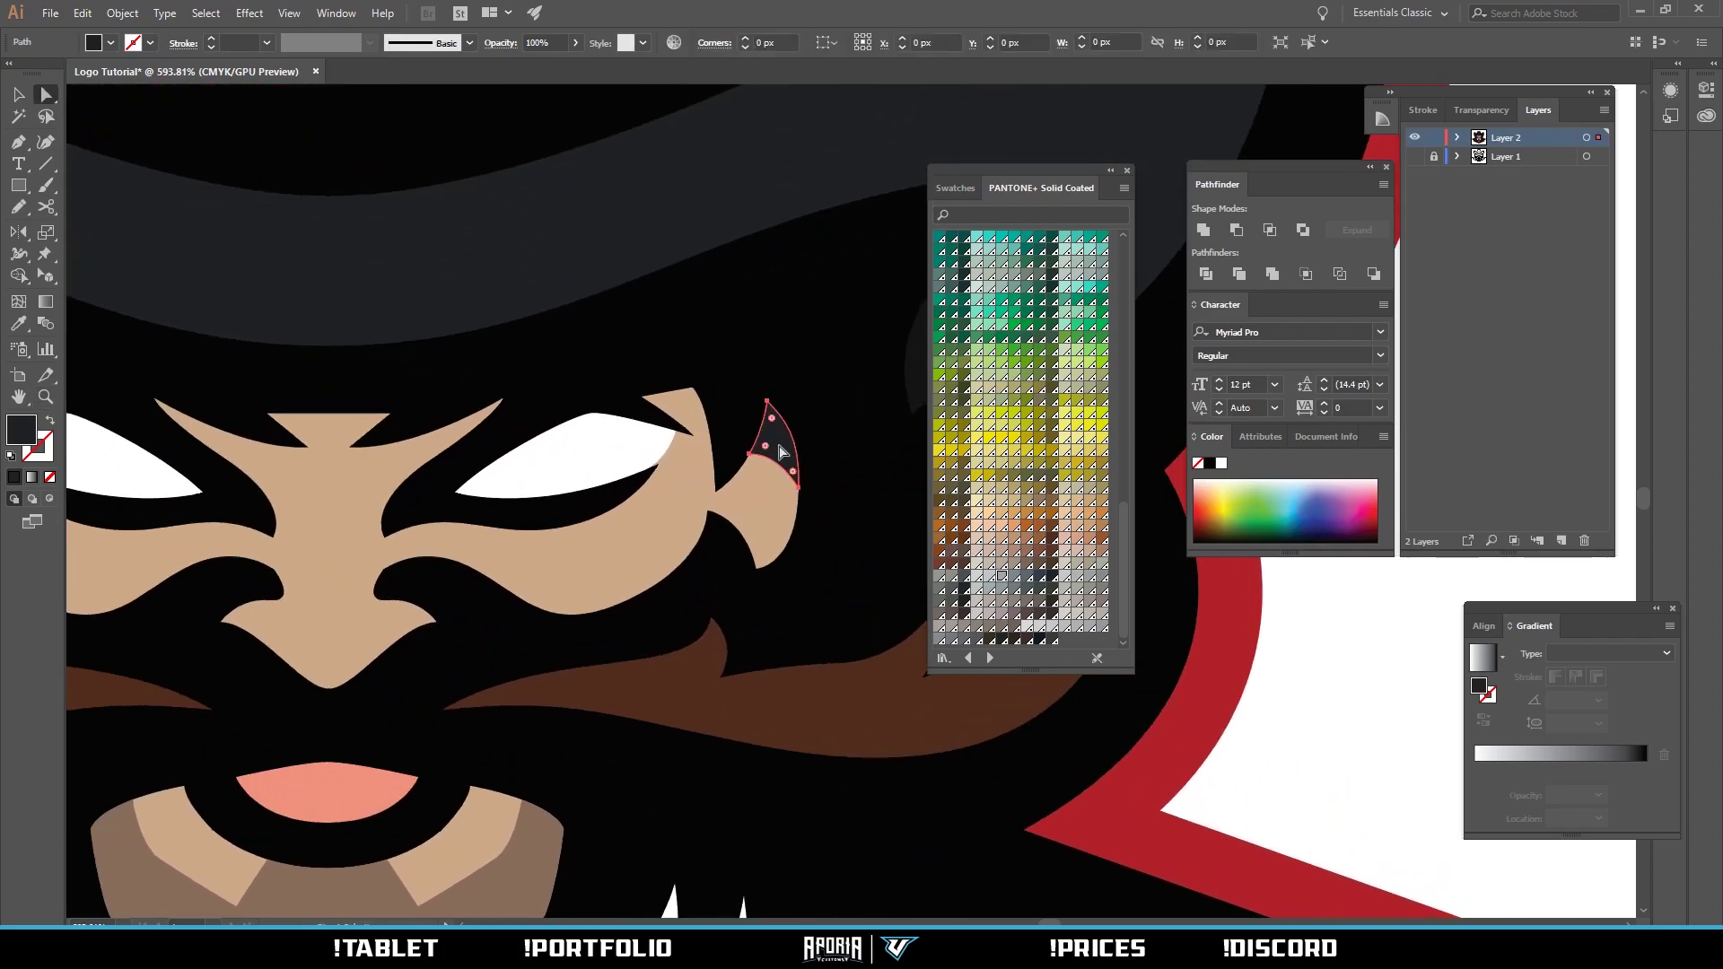
key("z")
left_click_drag(747, 499, 608, 531)
left_click_drag(698, 658, 669, 583)
scroll(832, 559, "down", 4)
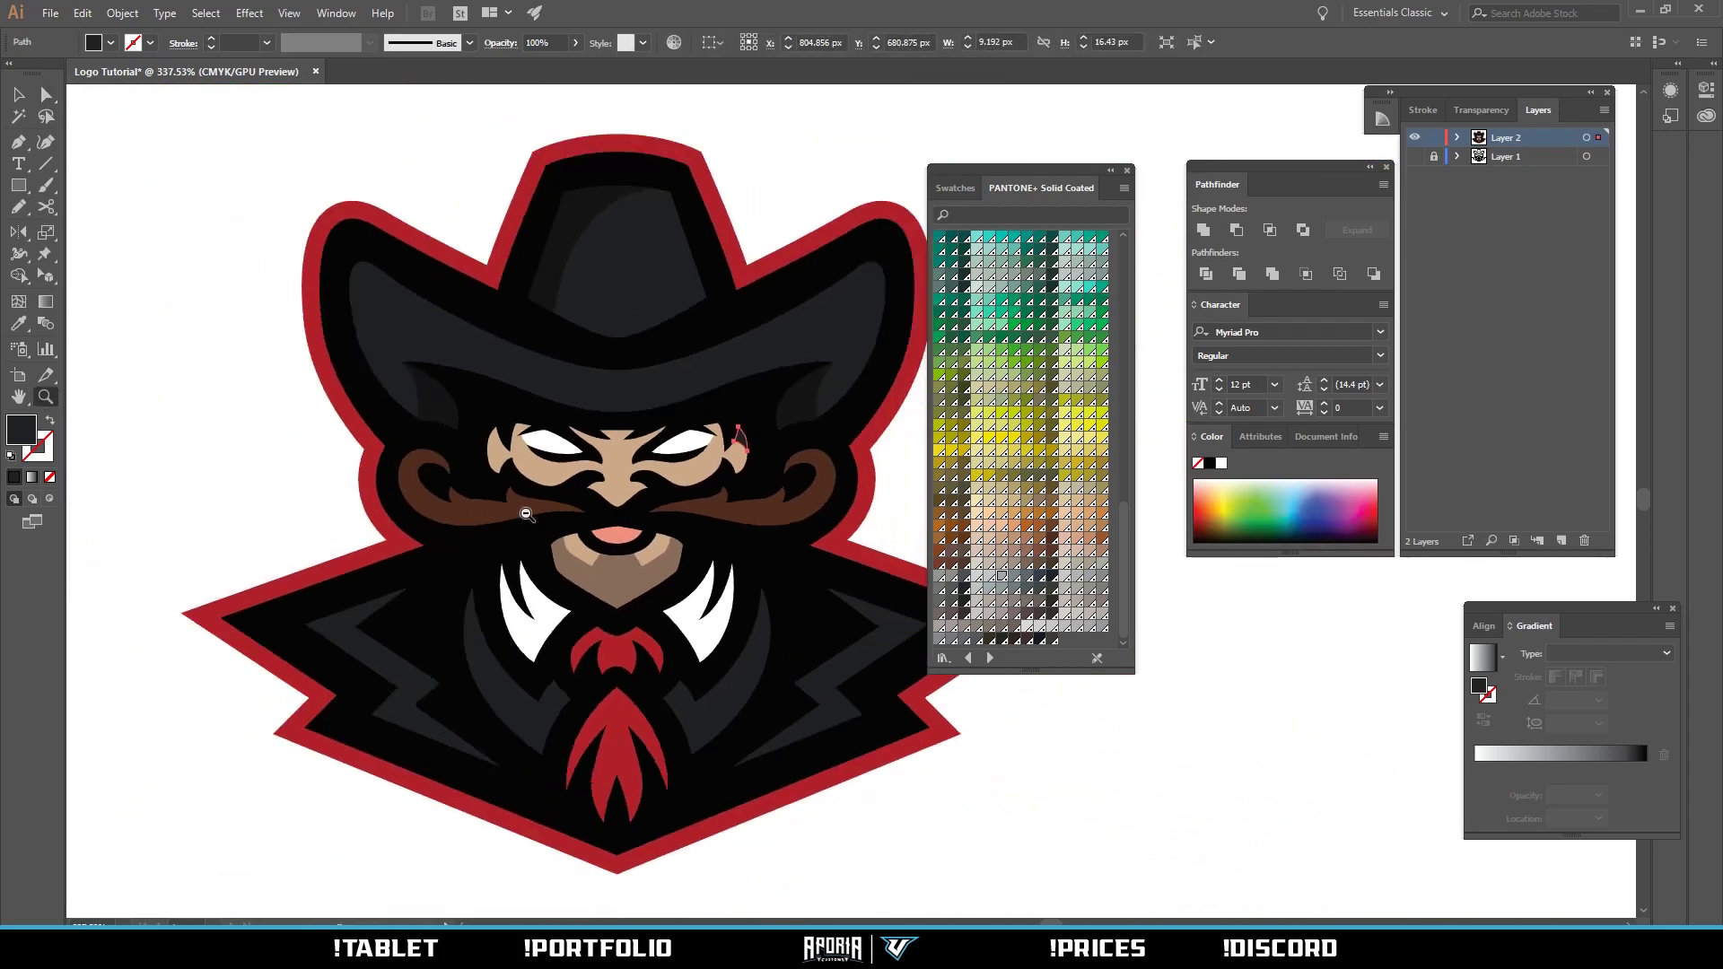
scroll(763, 494, "up", 4)
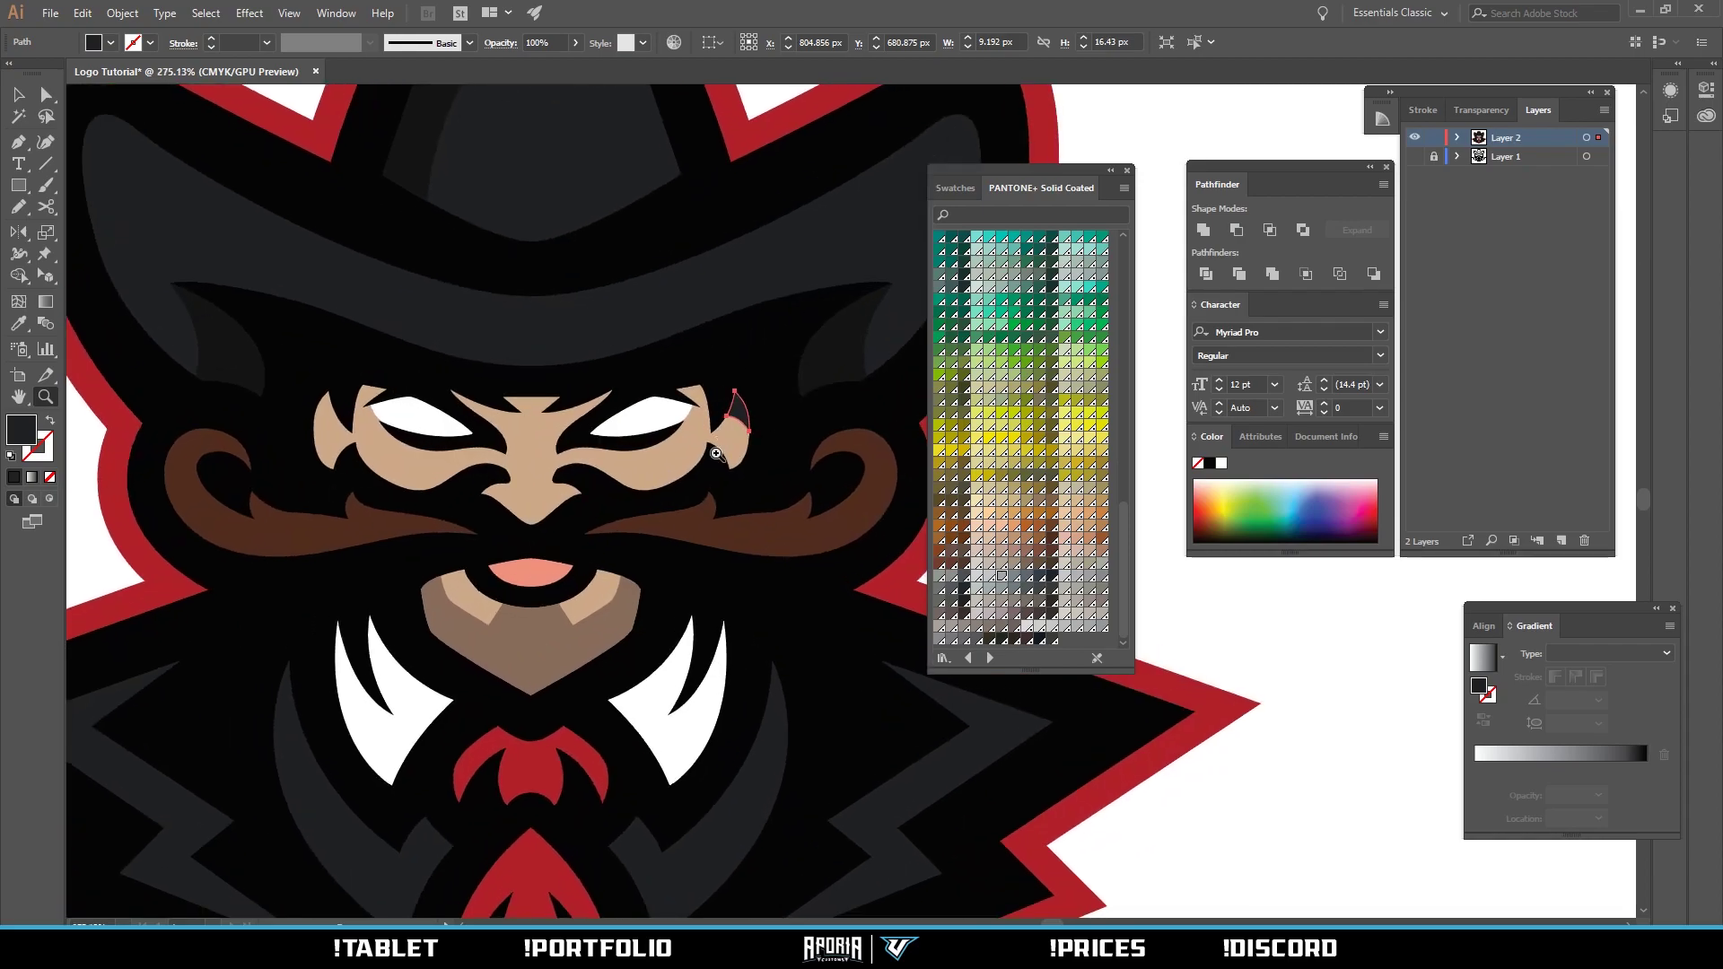
key("z")
left_click_drag(637, 570, 512, 574)
key("a")
left_click(866, 718)
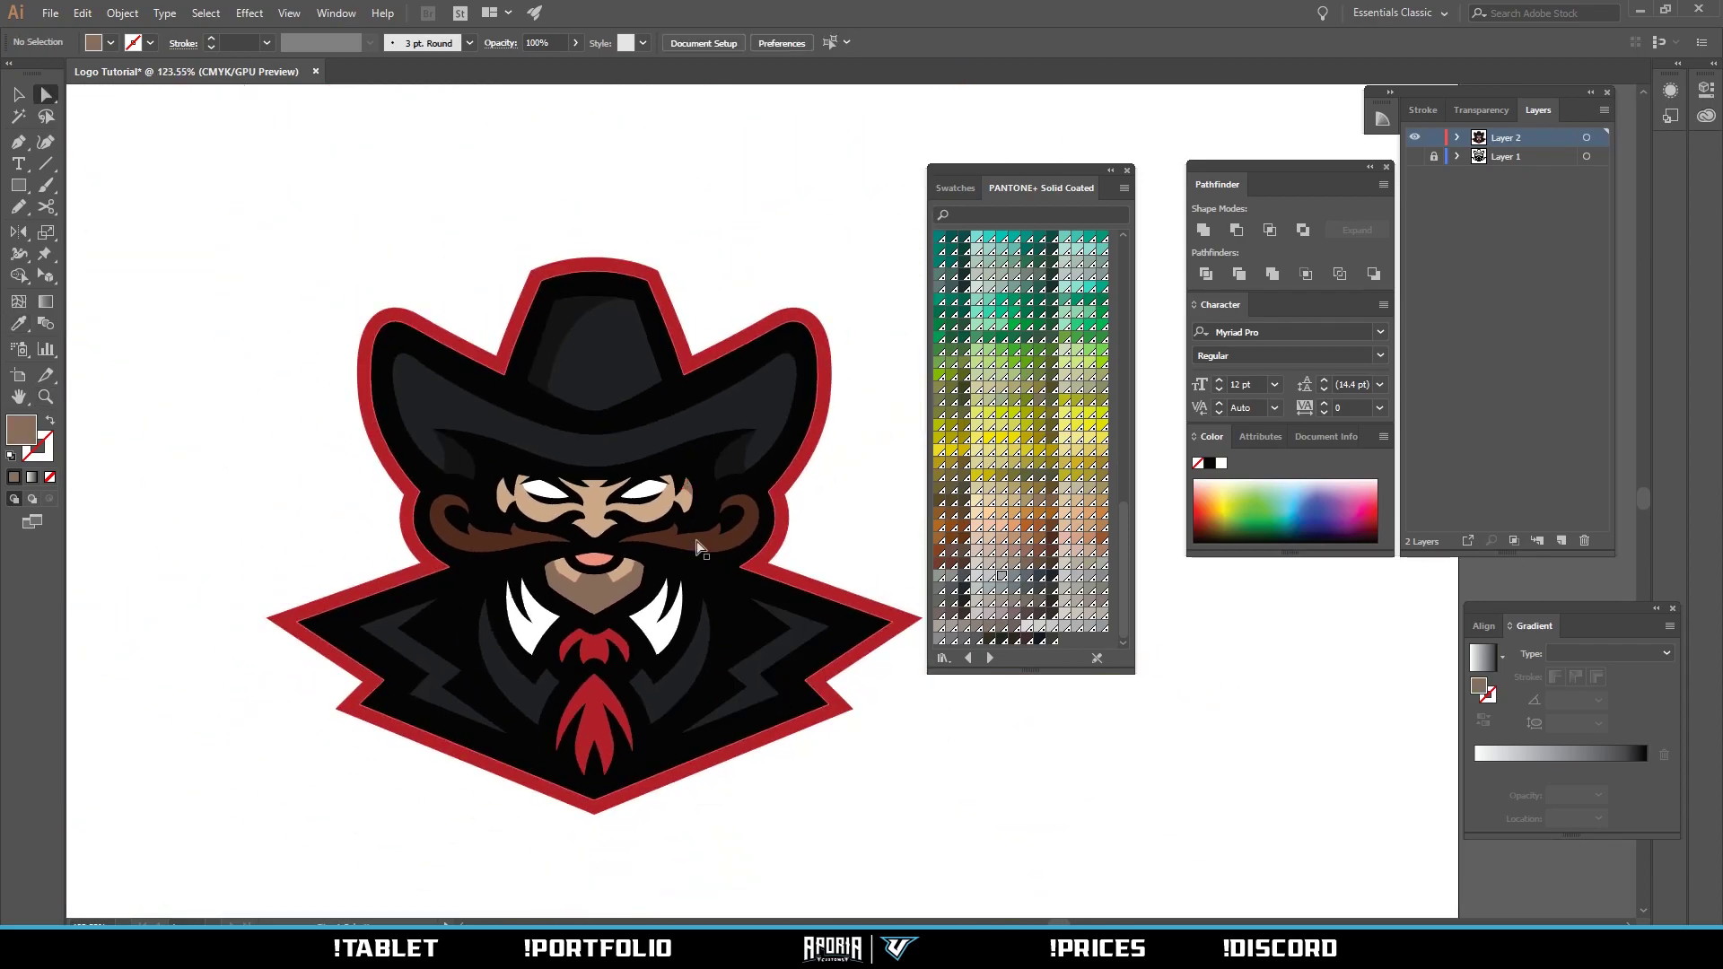
Duplicate the ear shadow, reflect the copy horizontally and place it on the opposite ear.
key("z")
left_click_drag(684, 512, 831, 484)
scroll(832, 485, "up", 3)
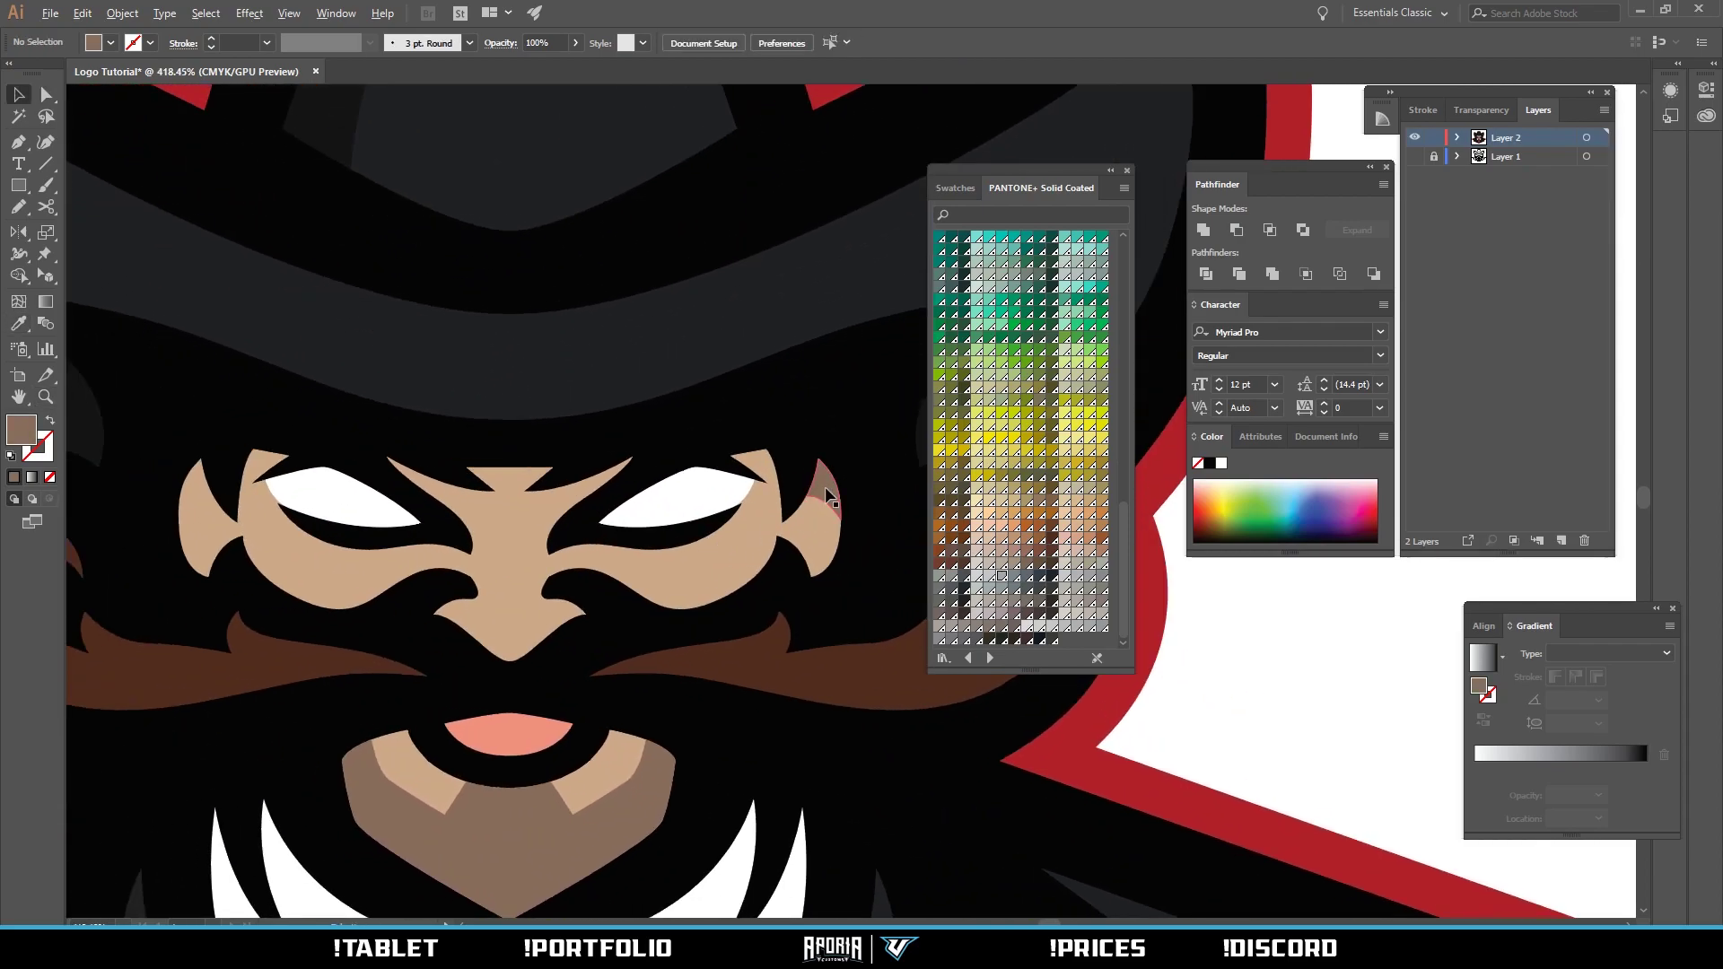
key("v")
left_click(477, 519)
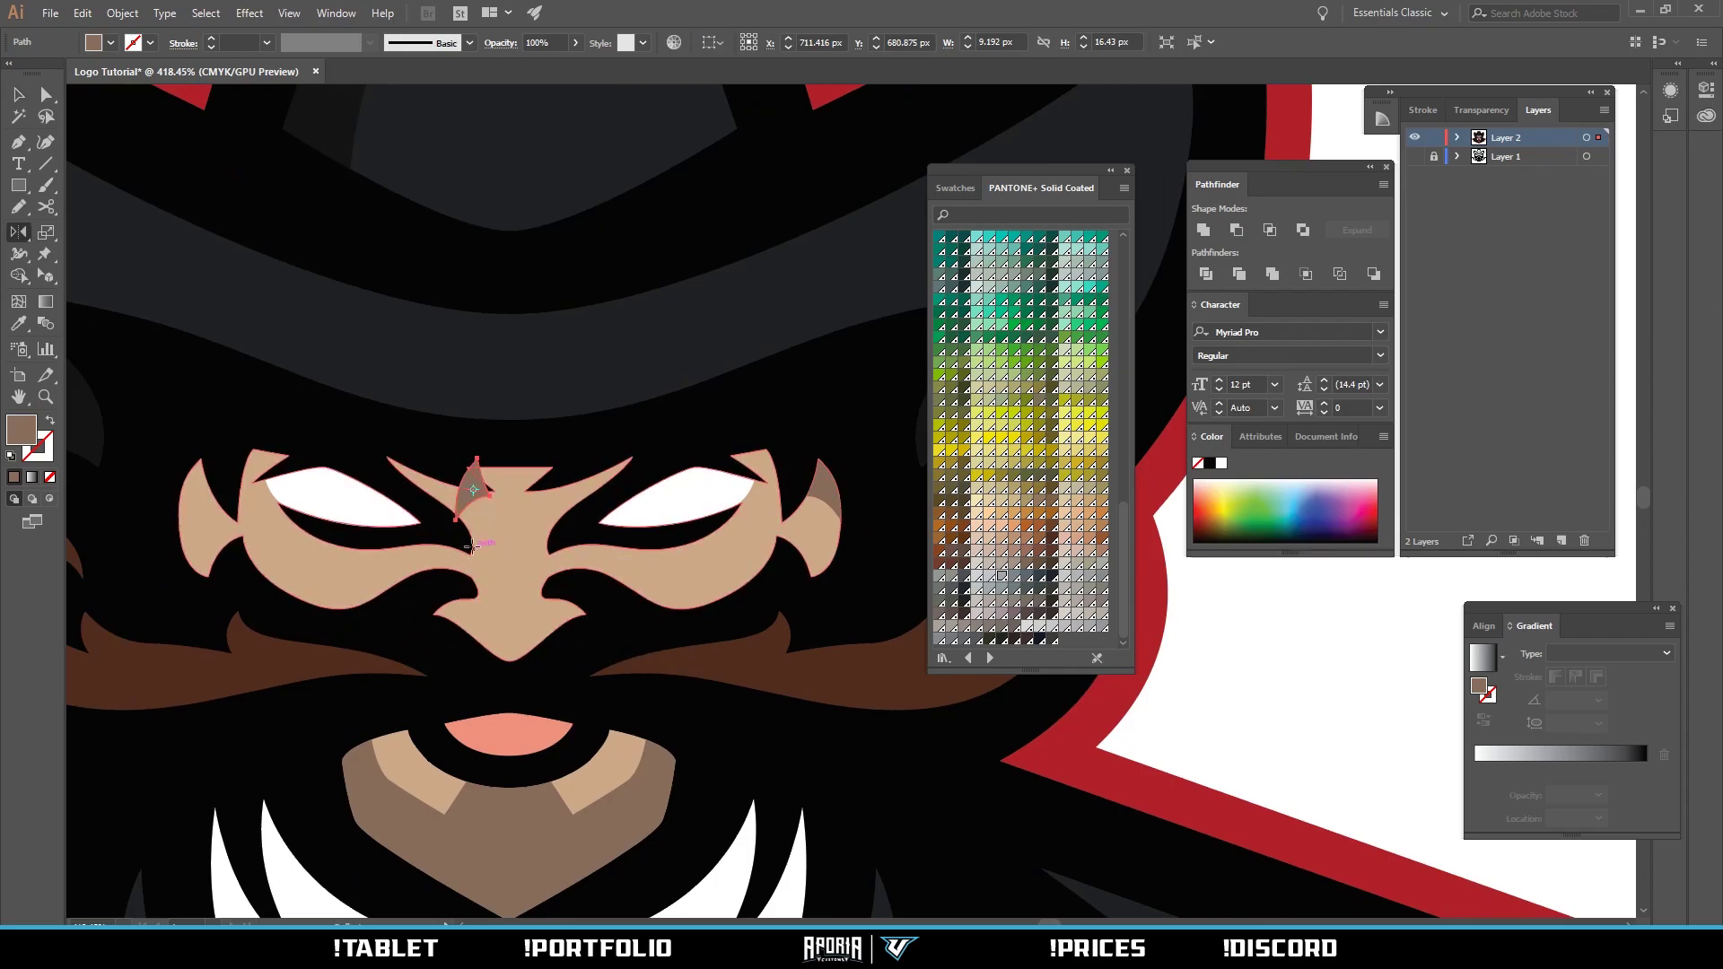
left_click_drag(473, 494, 623, 504)
key("z")
key("v")
key("z")
left_click_drag(587, 440, 348, 518)
key("ctrl+shift+a")
left_click_drag(724, 471, 527, 510)
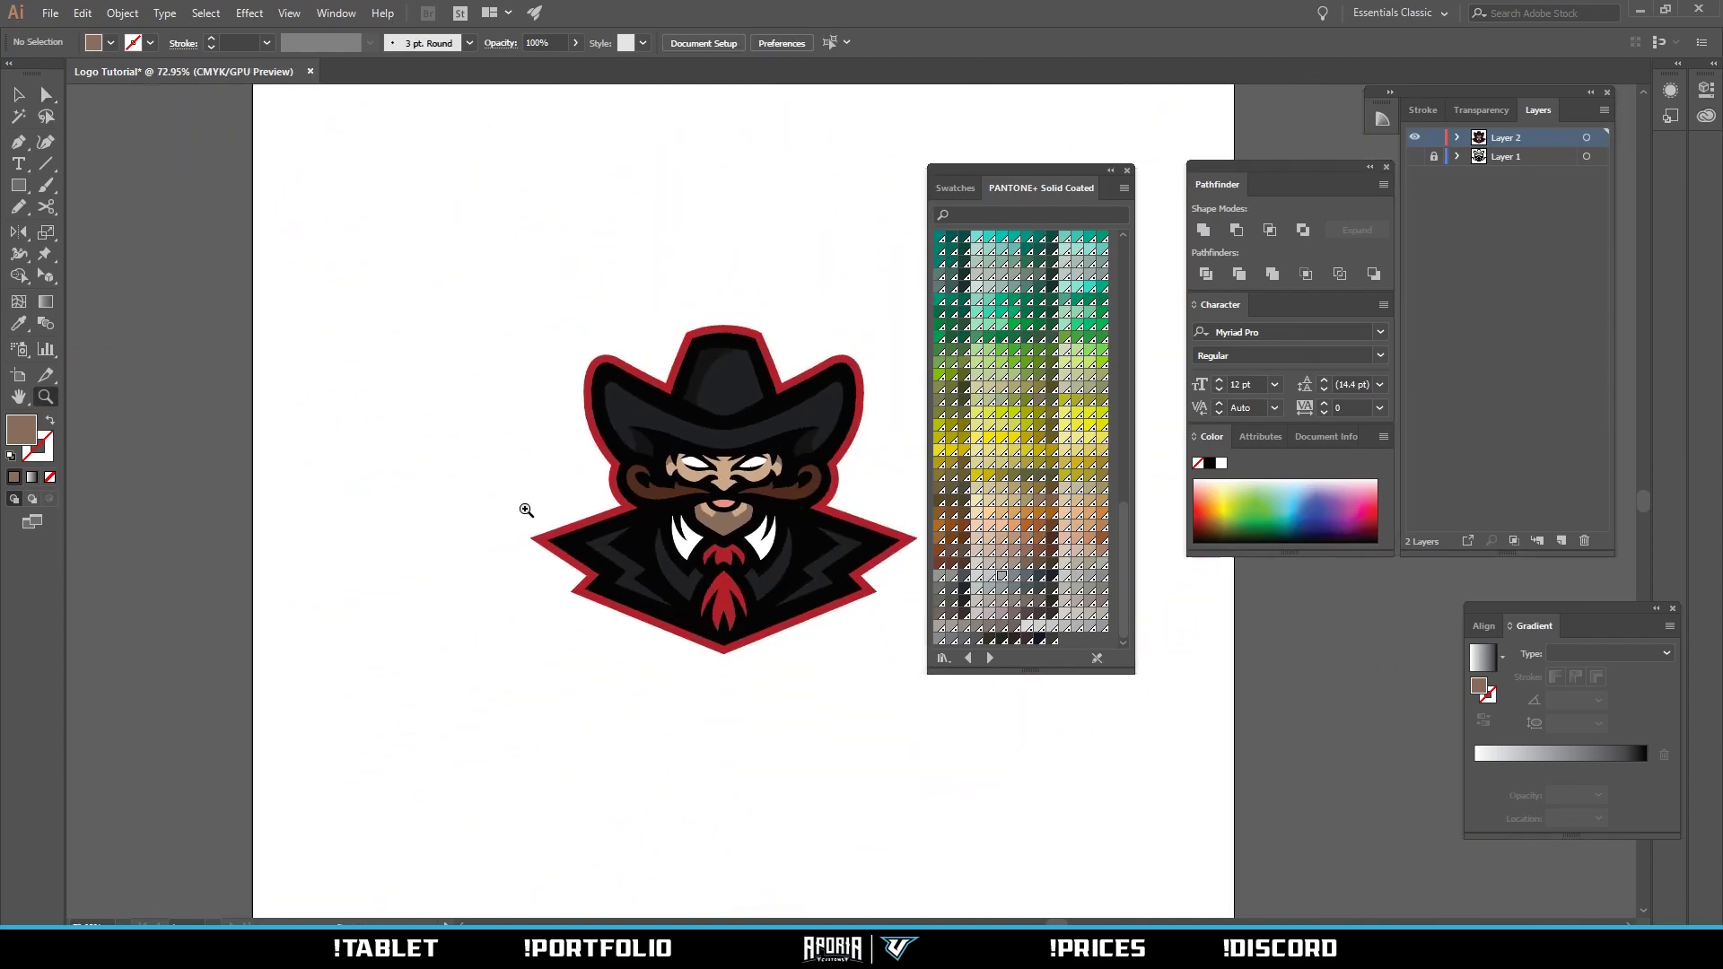
left_click_drag(733, 521, 636, 516)
scroll(782, 471, "up", 2)
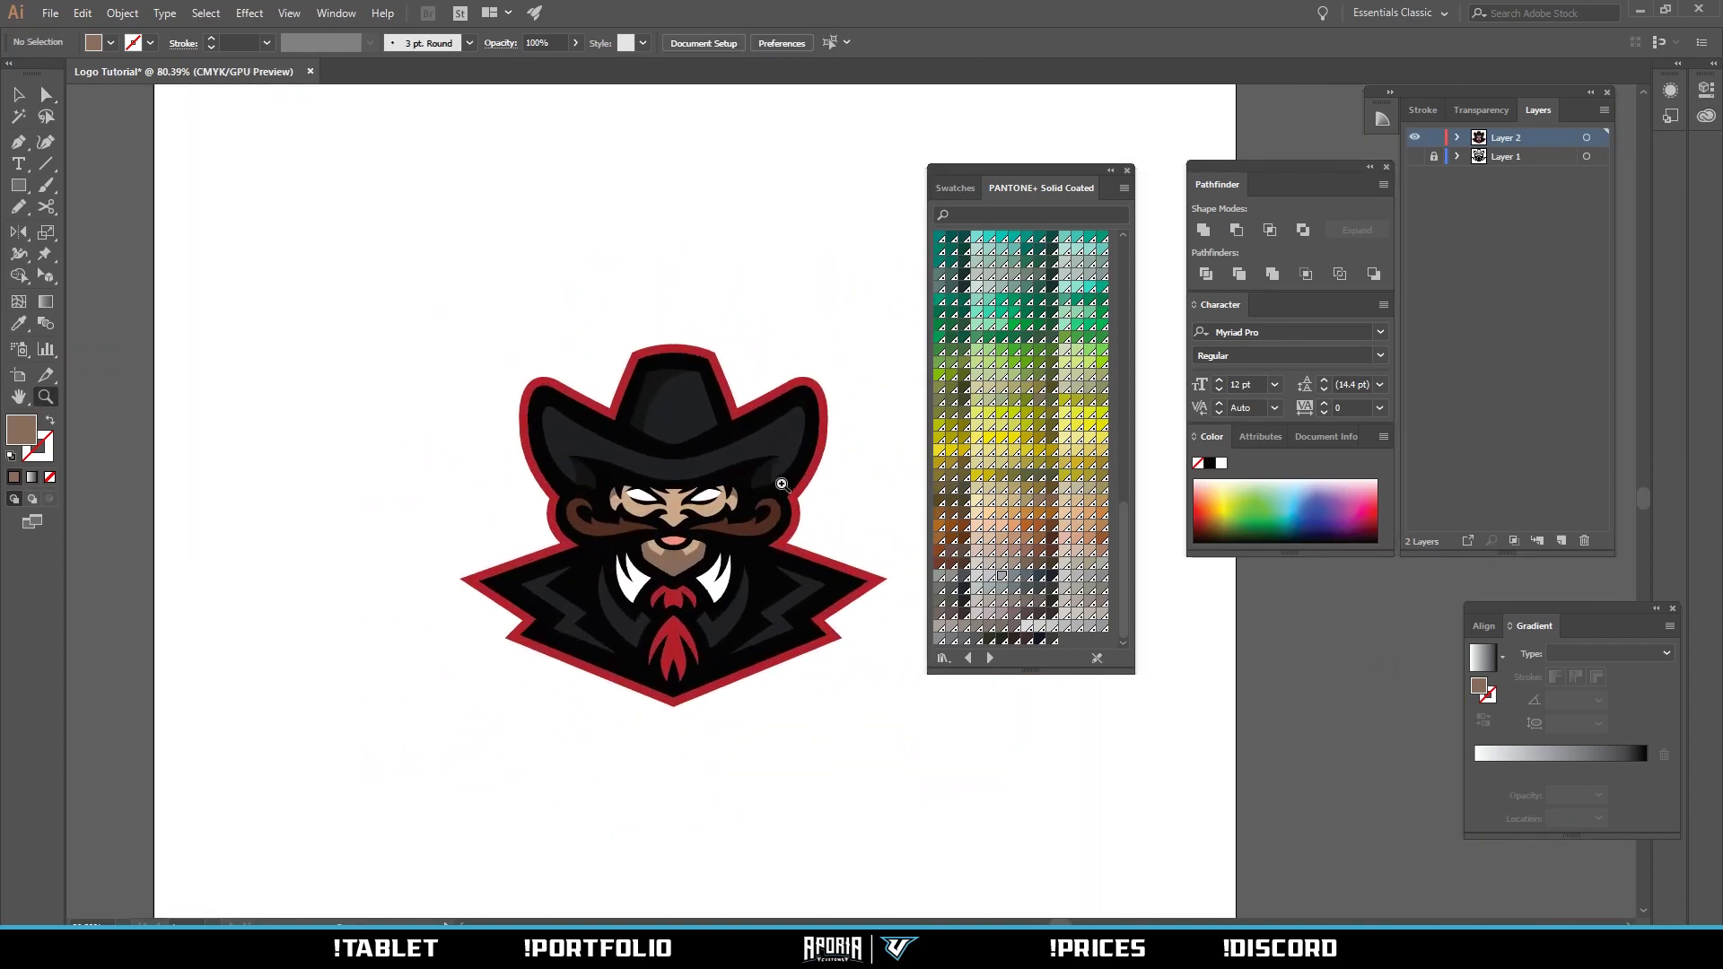
Draw a closed curved shadow shape over the lower part of the moustache's right half and select it together with the moustache.
scroll(783, 484, "down", 3)
scroll(807, 484, "up", 6)
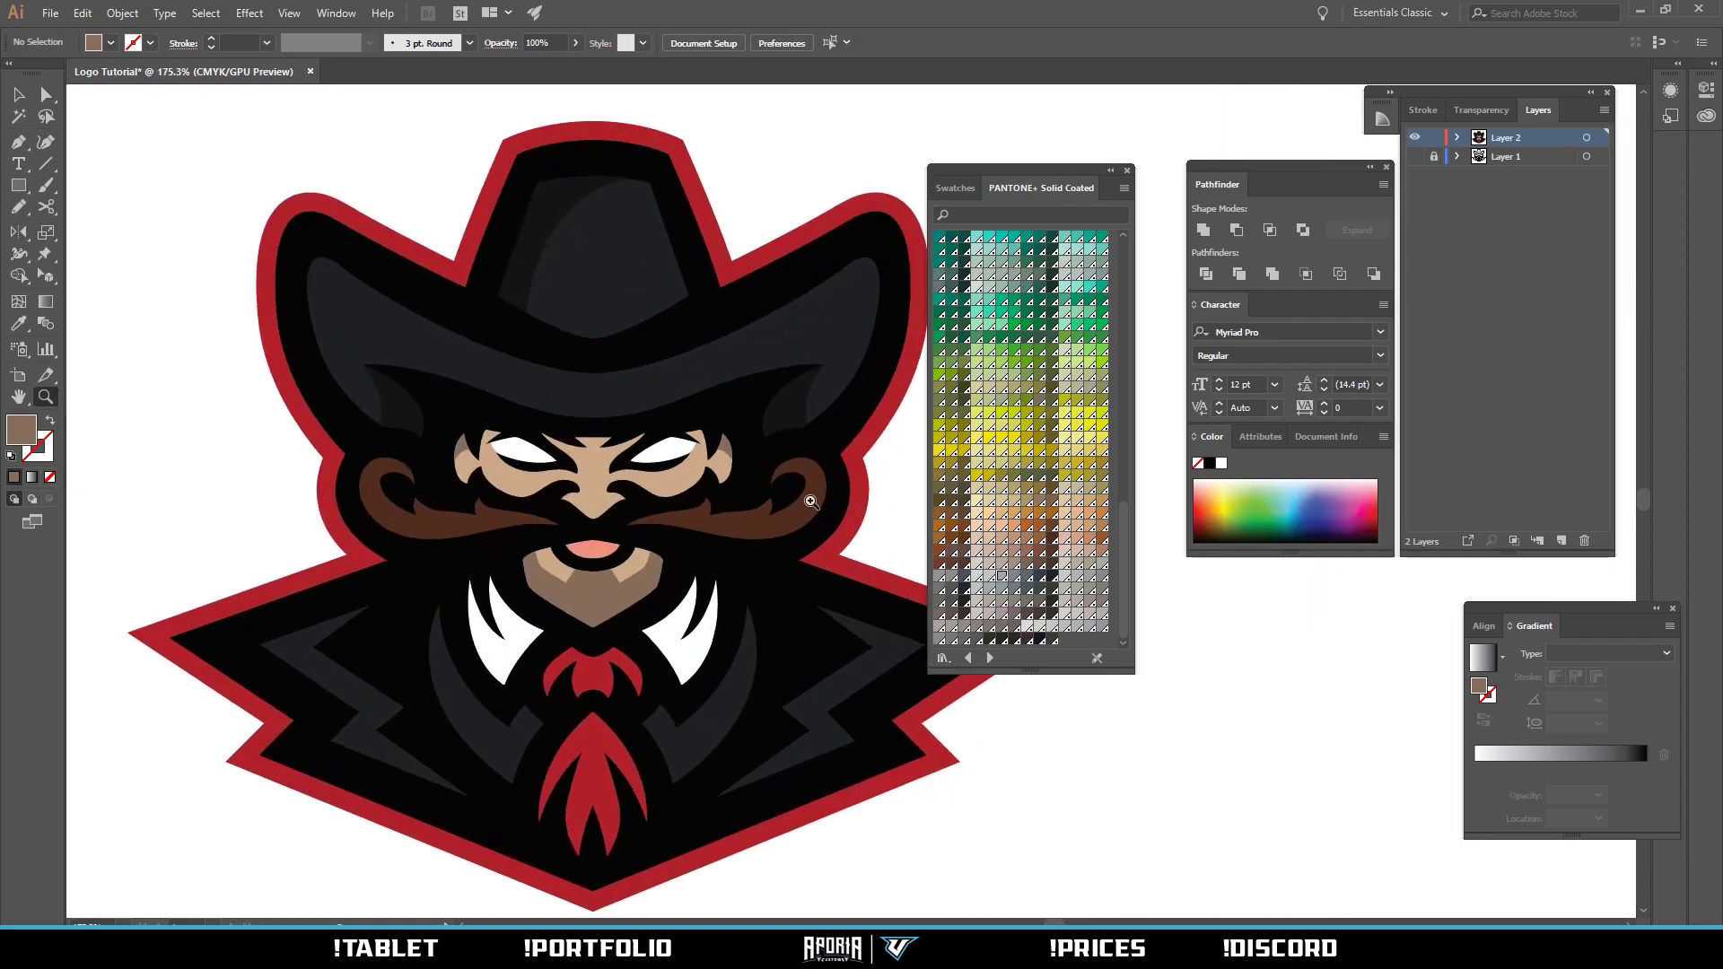
scroll(810, 501, "up", 5)
key("p")
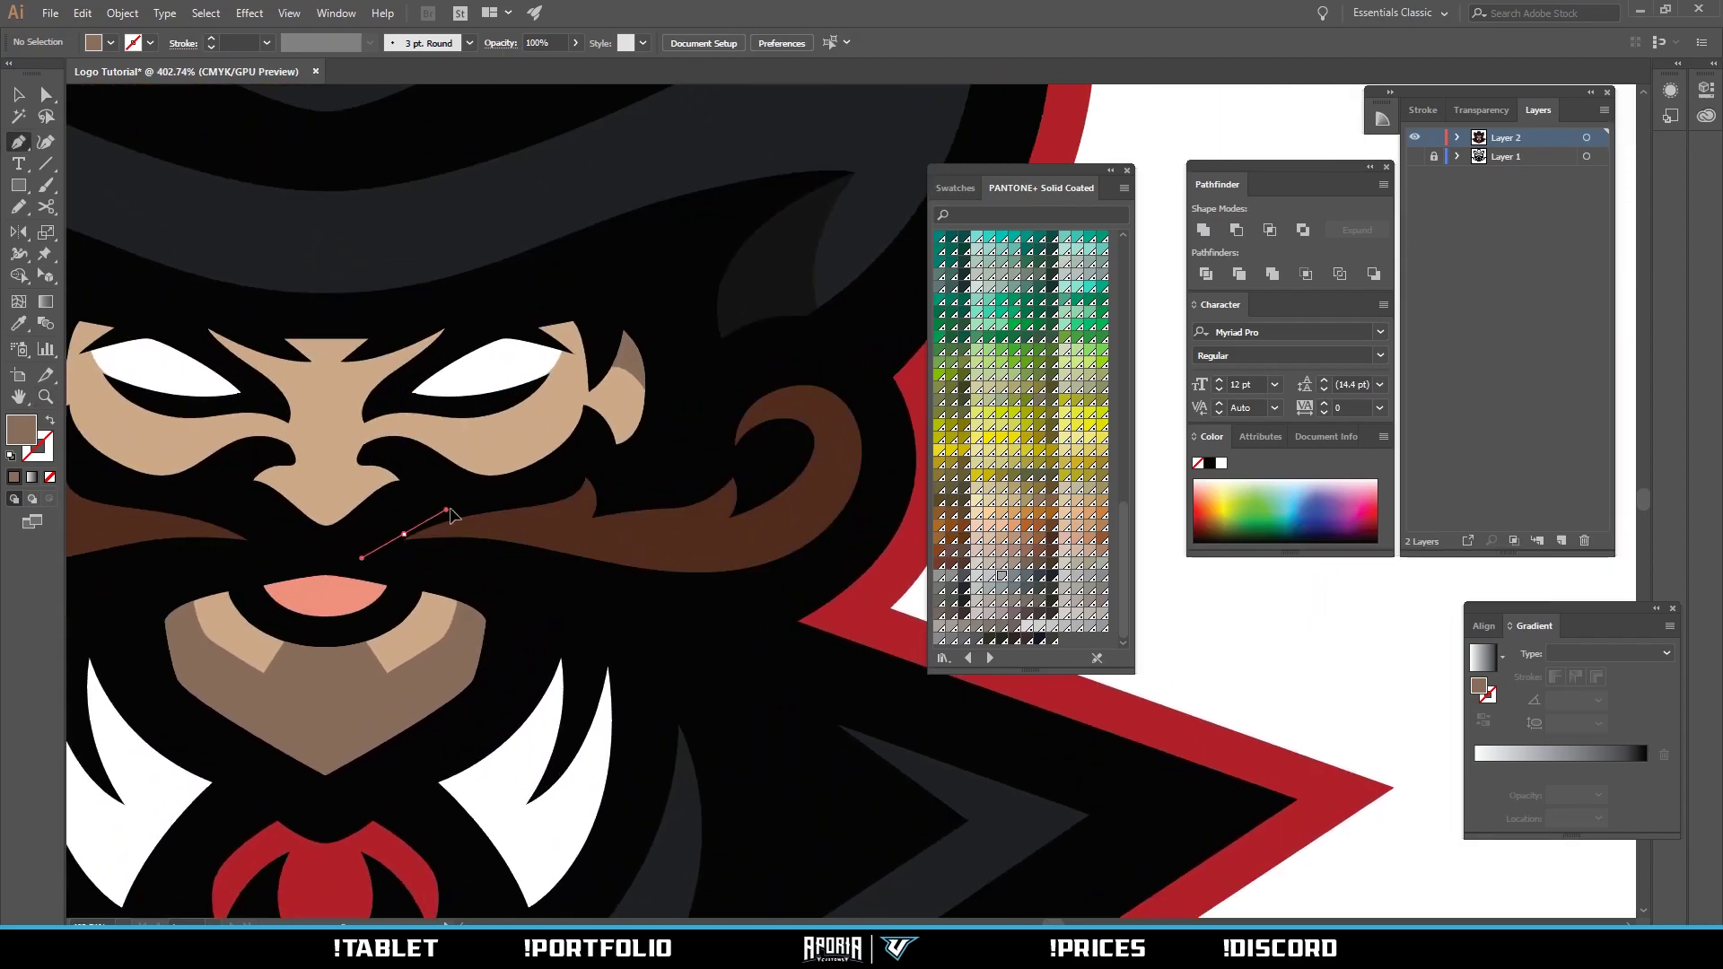
left_click_drag(451, 514, 552, 493)
left_click_drag(796, 519, 917, 525)
left_click(808, 379)
left_click(851, 360)
left_click_drag(882, 596, 855, 630)
left_click_drag(722, 669, 620, 666)
left_click_drag(488, 616, 447, 598)
left_click(376, 569)
left_click(404, 535)
left_click(538, 520, "ctrl+shift")
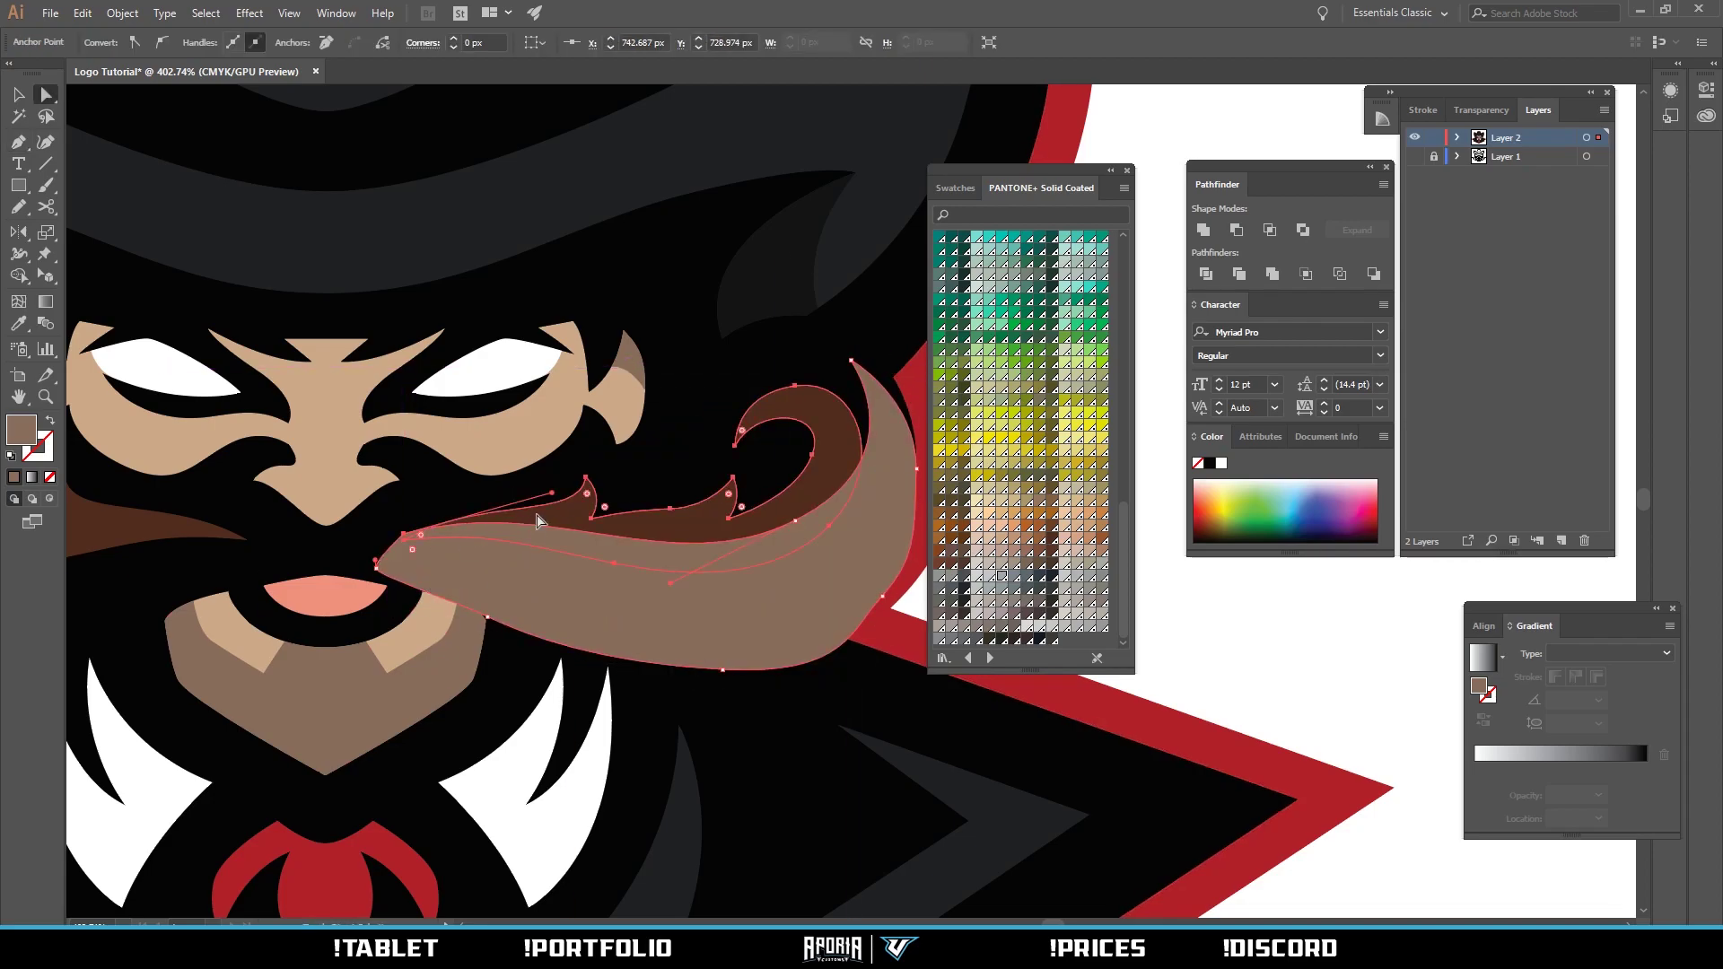
Trim the moustache shadow to the outline of the moustache's right half with the Shape Builder, removing the part outside it.
key("shift+m")
left_click(696, 618, "alt")
key("a")
left_click(775, 550)
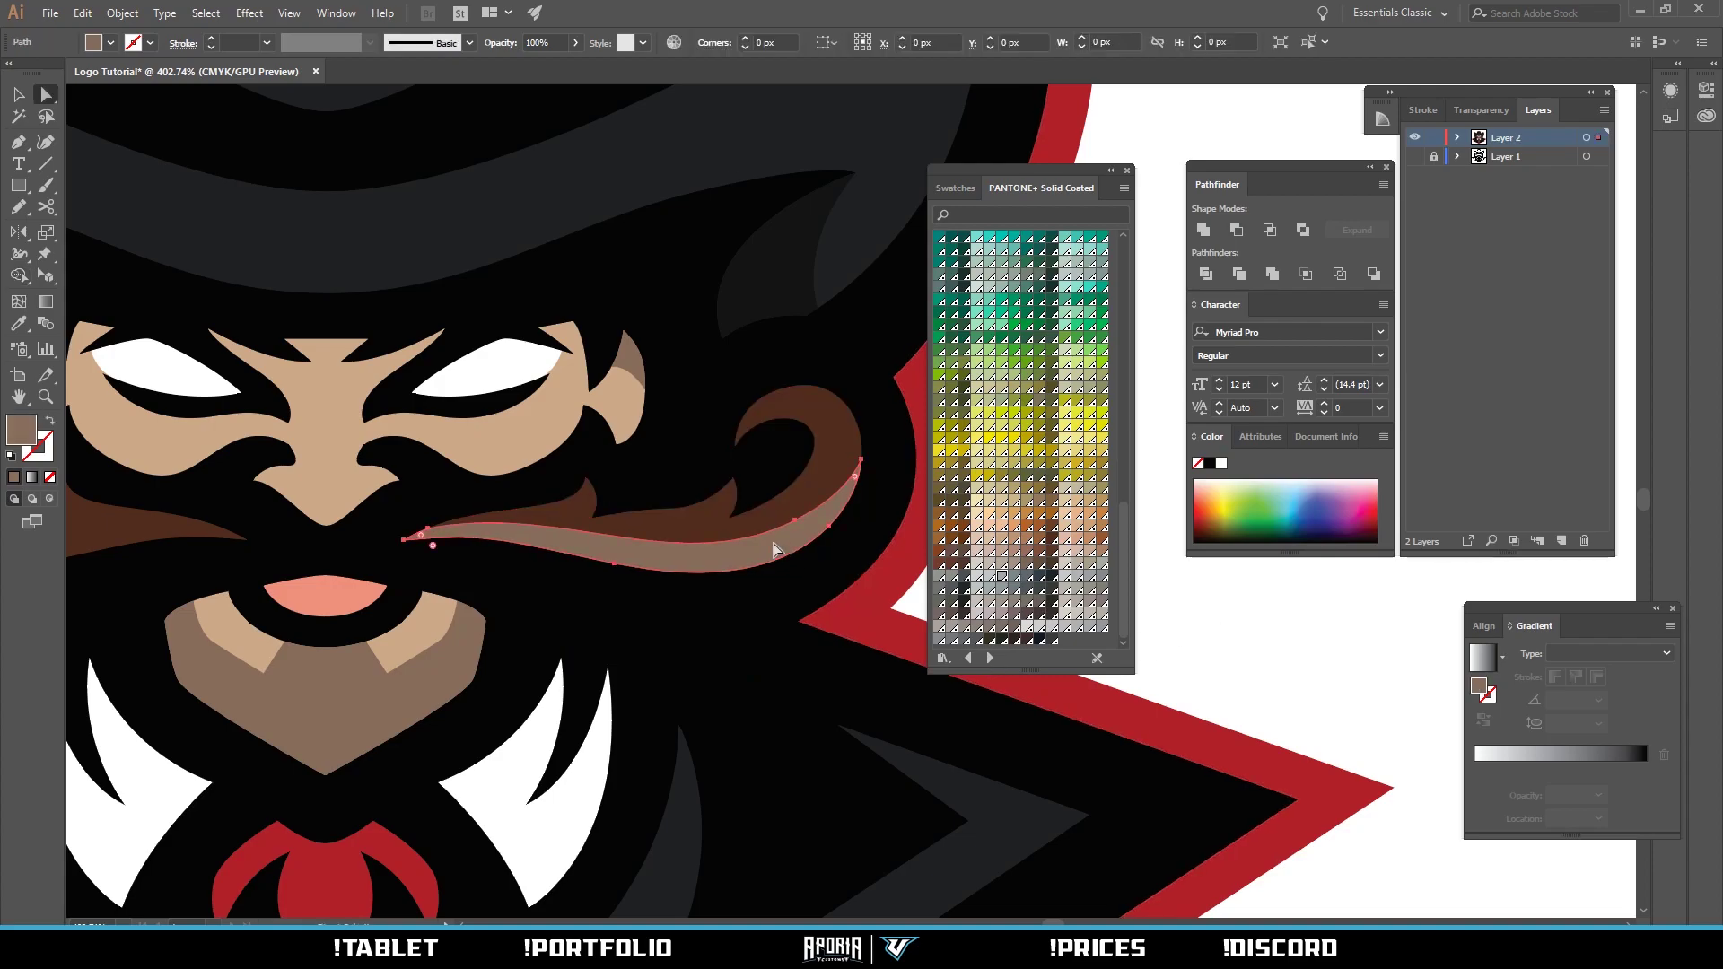
Fill the moustache shadow with a darker shade of the moustache's own brown.
key("i")
left_click(824, 441)
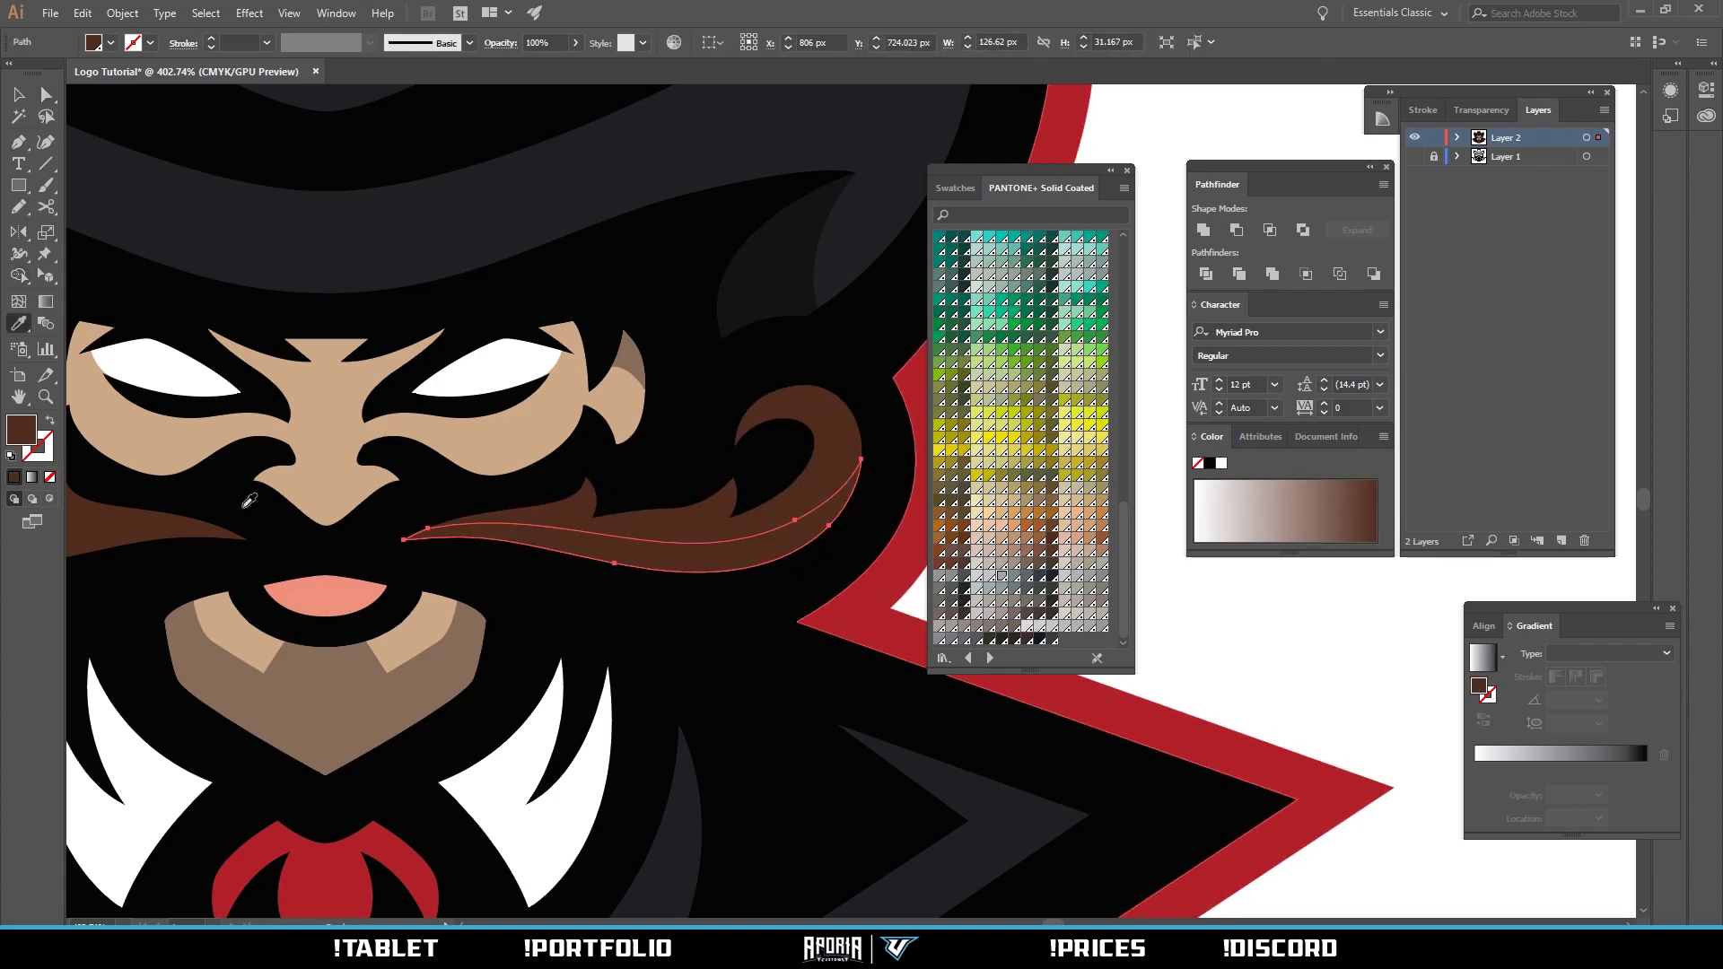
double_click(30, 437)
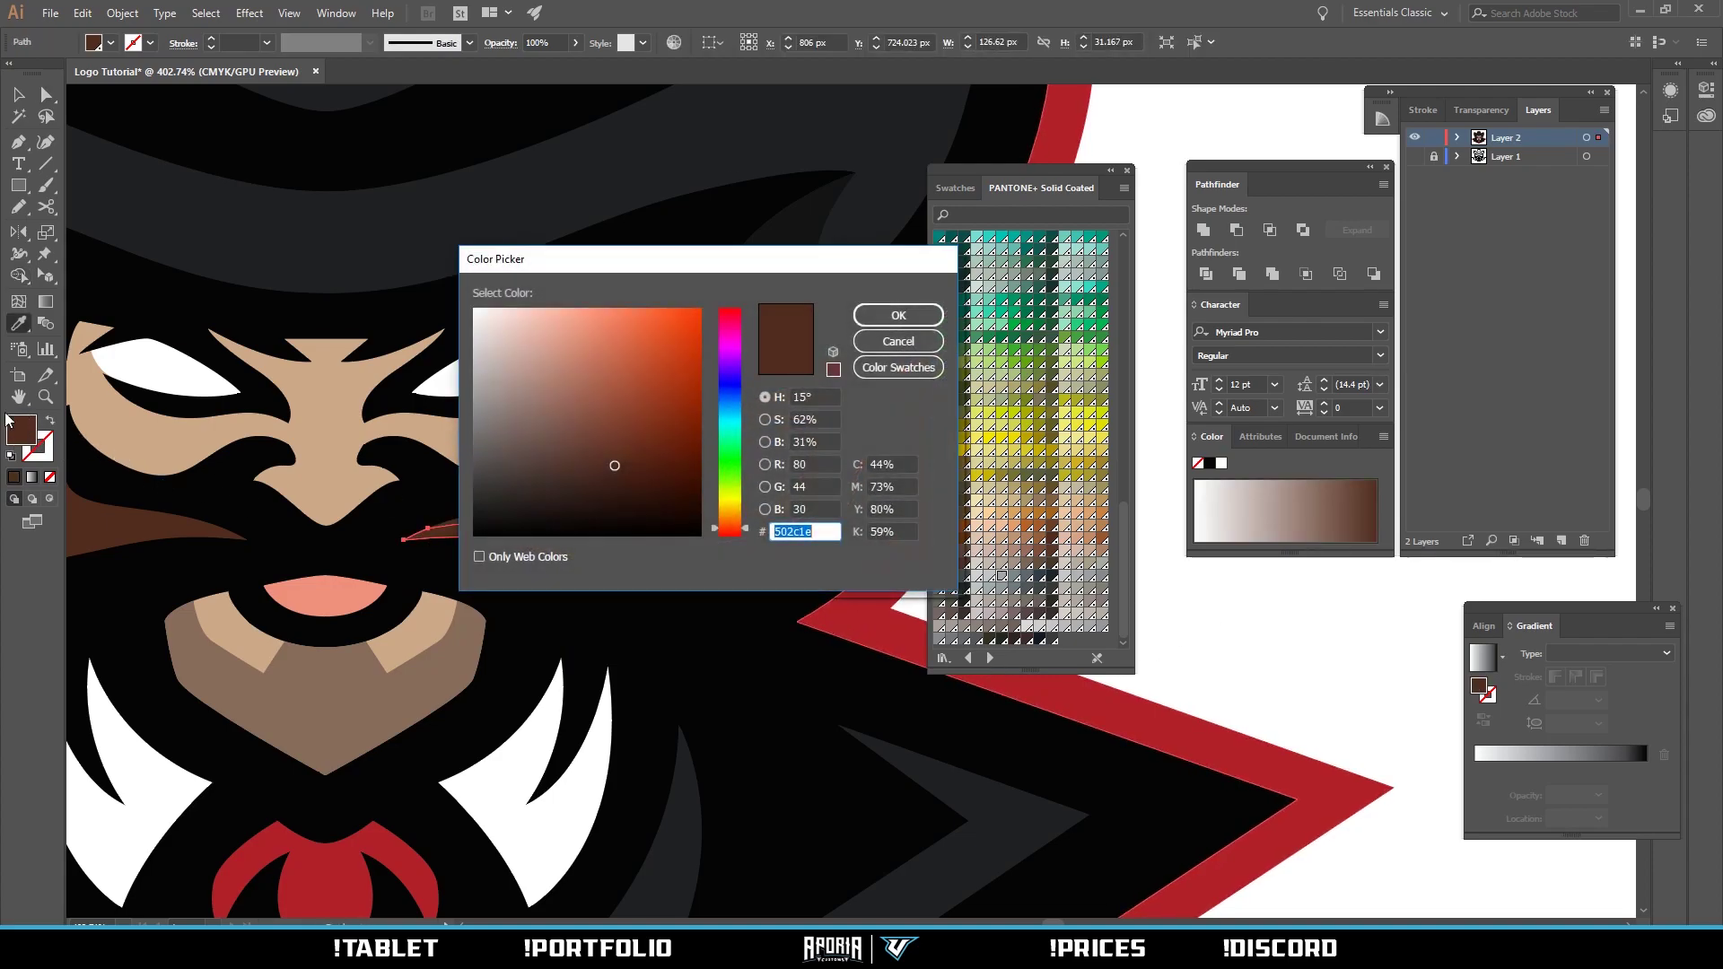
left_click(621, 484)
left_click(893, 322)
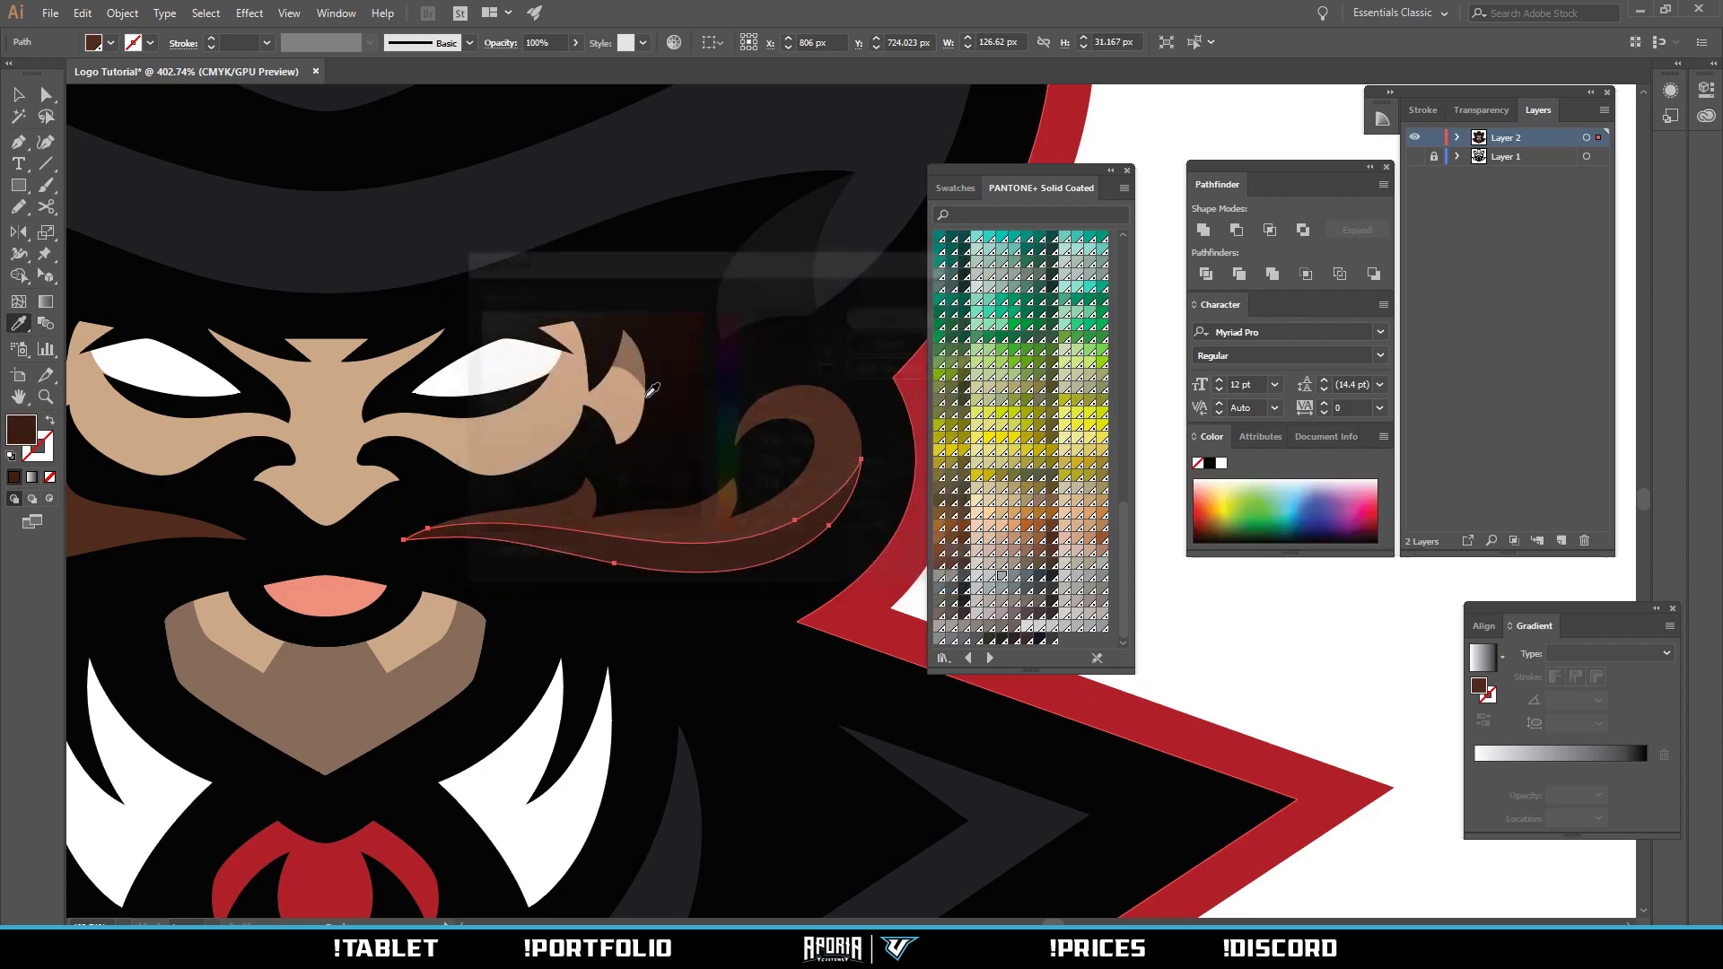
Duplicate the moustache shadow, reflect the copy horizontally and place it on the moustache's other half.
key("z")
left_click_drag(657, 379, 430, 395)
left_click(855, 431, "ctrl")
left_click_drag(533, 434, 746, 514)
key("v")
left_click_drag(859, 493, 389, 543)
key("o")
key("z")
left_click_drag(384, 474, 545, 505)
key("v")
mouse_move(401, 503)
left_mouse_down()
mouse_move(574, 505)
mouse_move(375, 487)
left_mouse_up()
key("z")
left_click_drag(535, 456, 332, 490)
key("a")
left_click(359, 484)
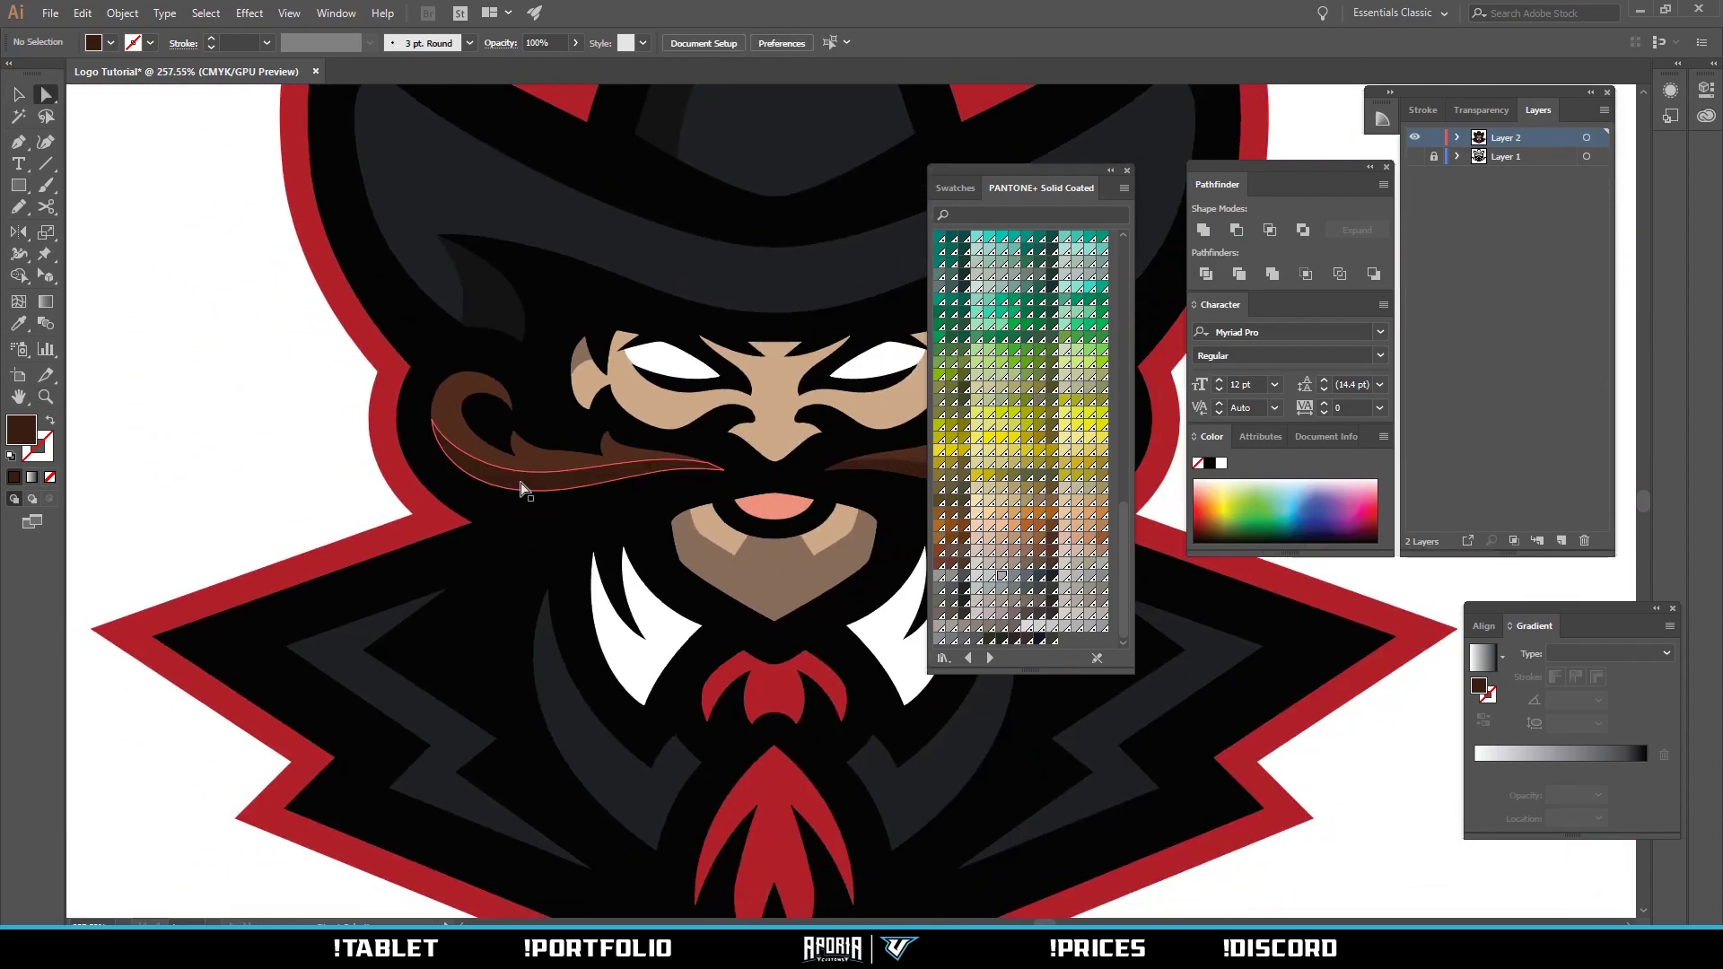
Round the pointed lower corners of both white collar shapes together.
key("z")
left_click_drag(624, 462, 498, 544)
left_click_drag(687, 502, 776, 492)
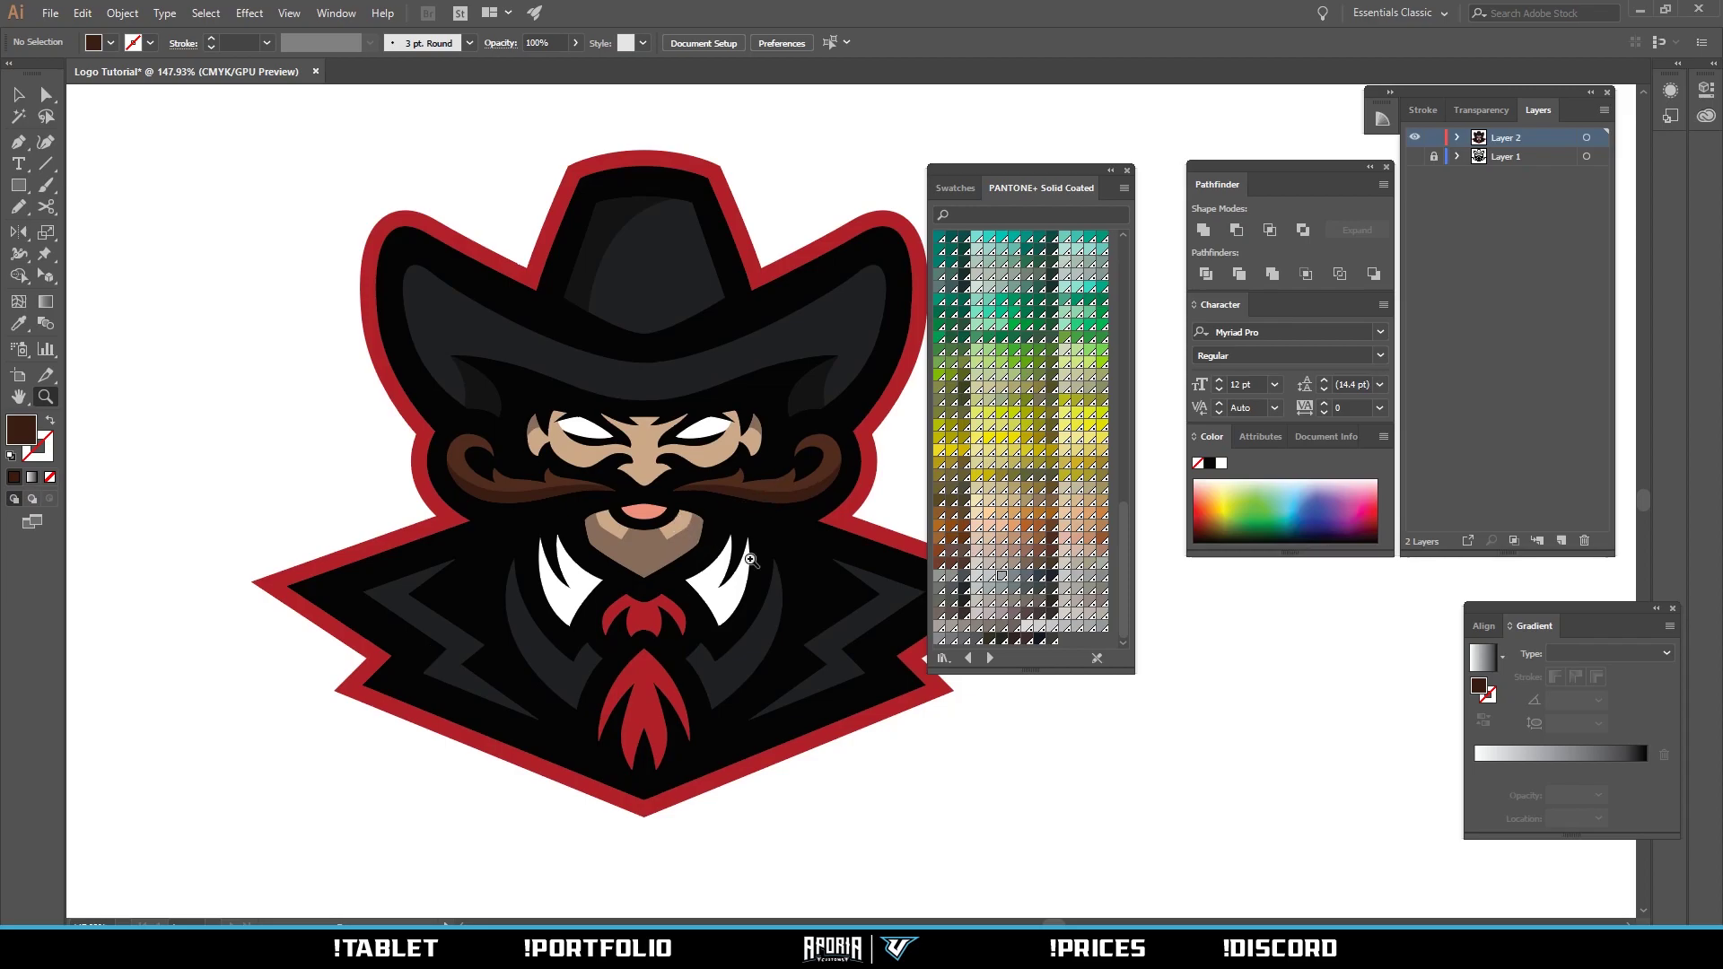
left_click_drag(717, 566, 615, 543)
left_click_drag(712, 558, 779, 542)
left_click_drag(744, 596, 762, 599)
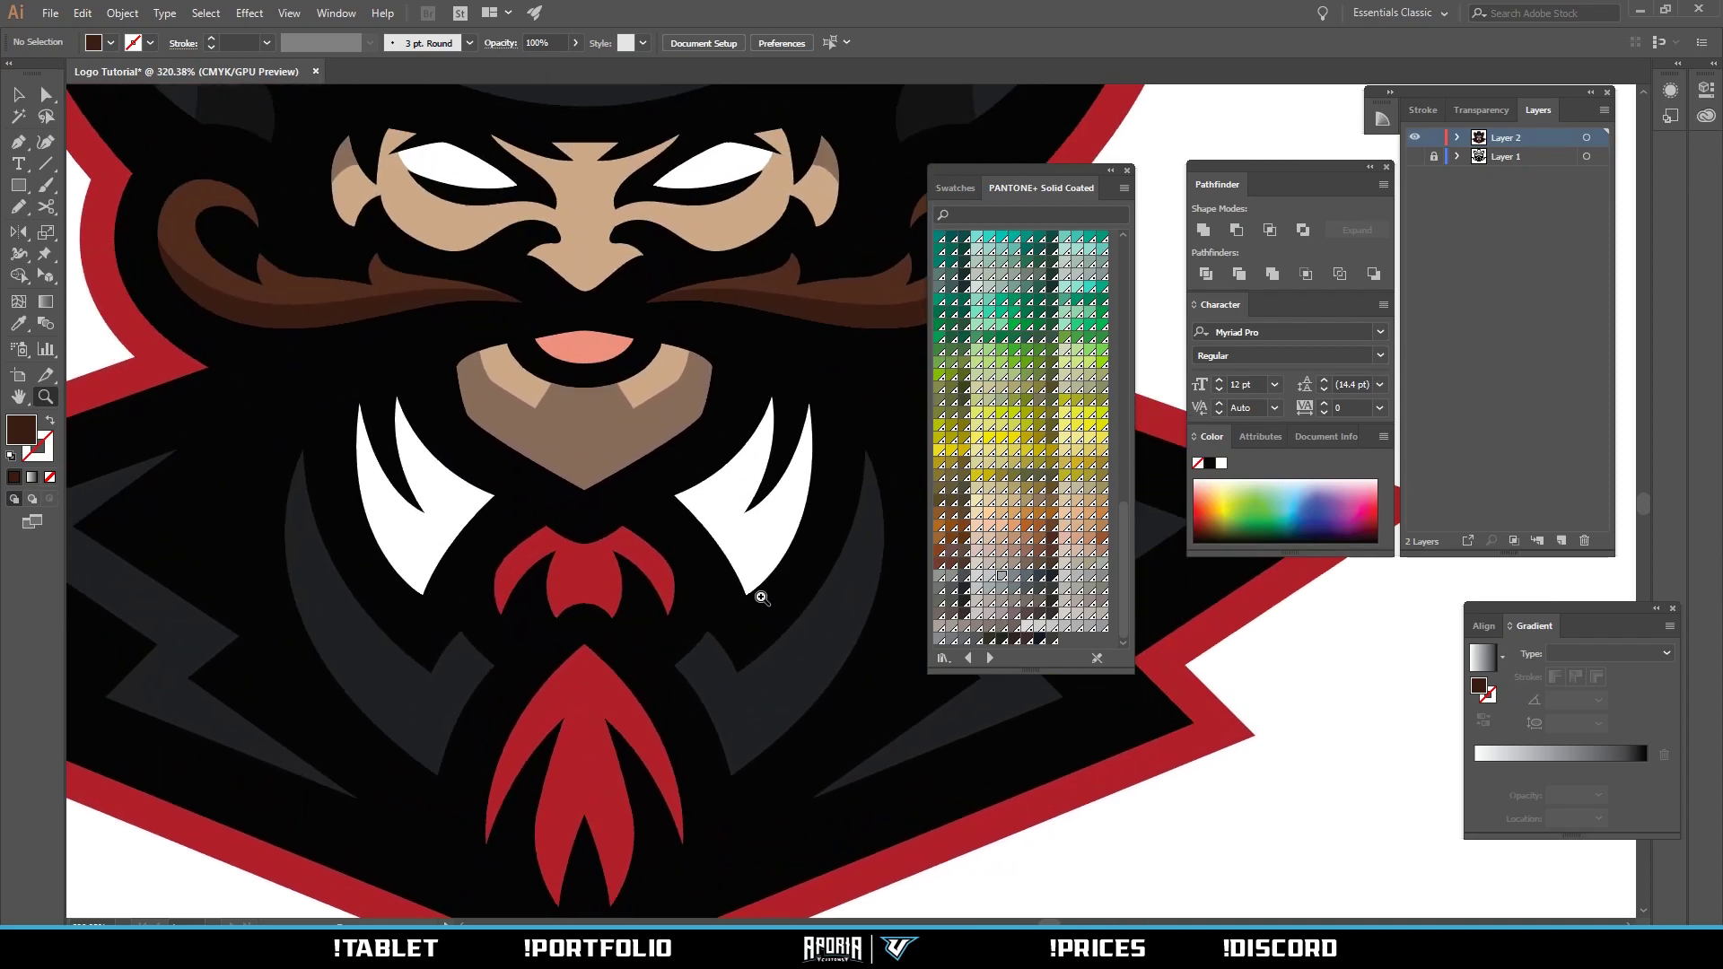
left_click(748, 597)
left_click(420, 600, "shift")
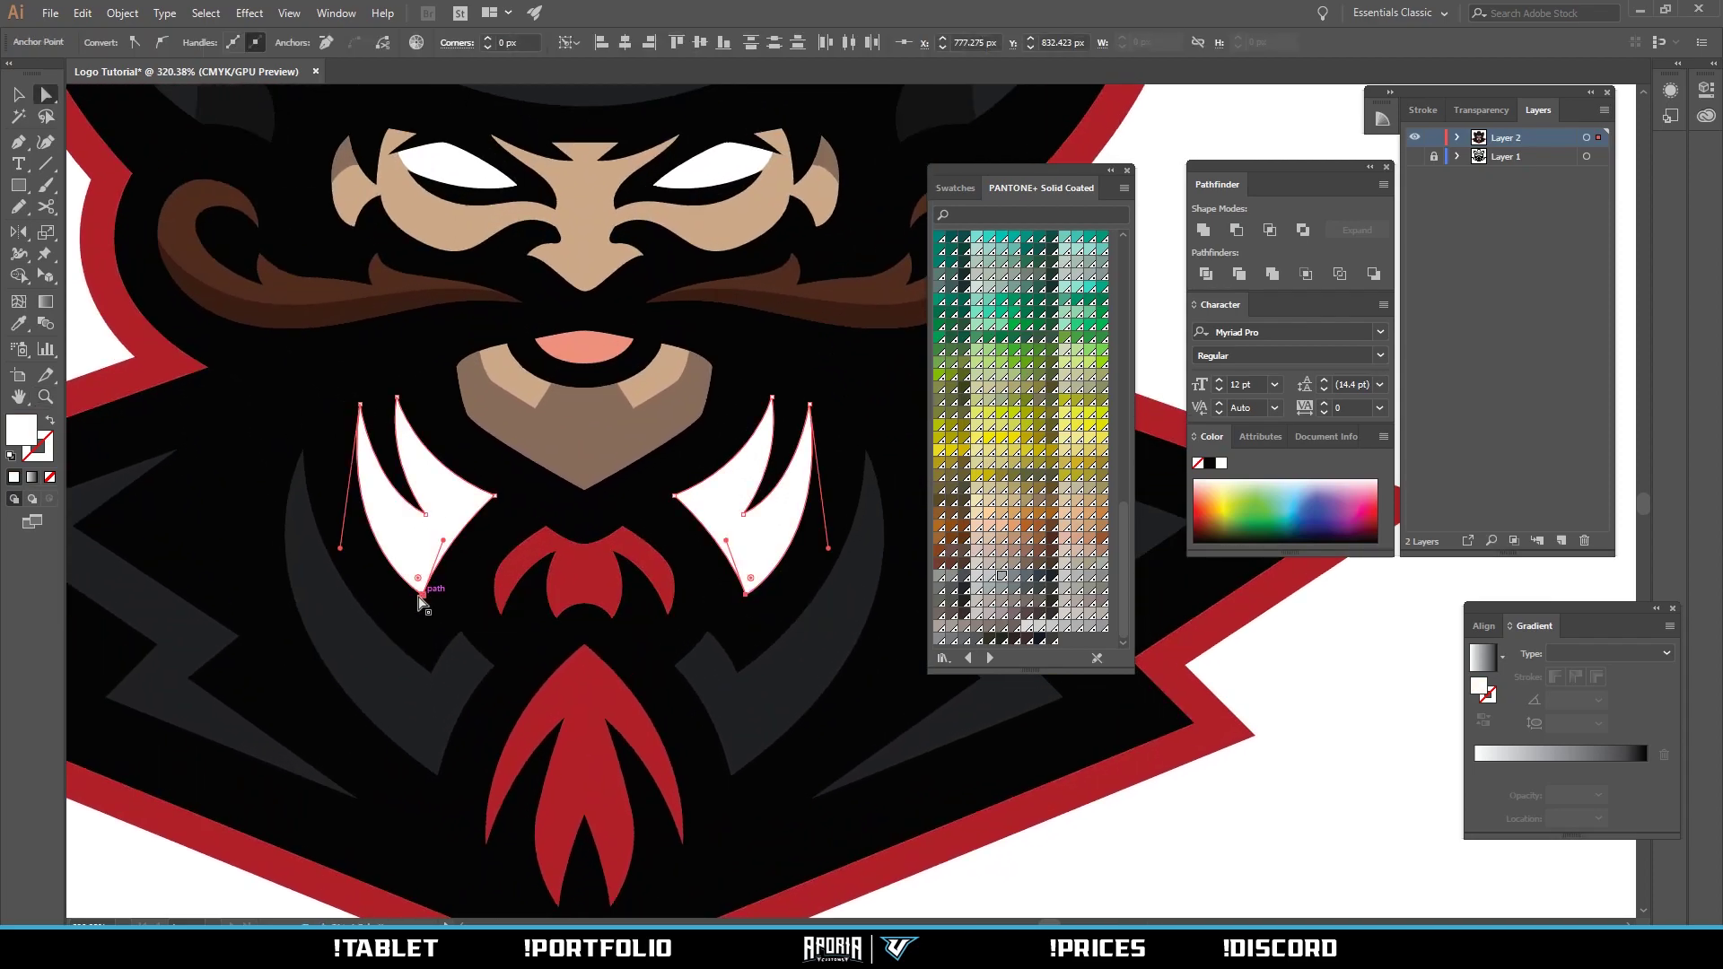
left_click_drag(418, 577, 412, 535)
left_click_drag(603, 574, 538, 607)
left_click(529, 630)
Examine the whole logo at several zoom levels to judge its colors, outline and shadows.
left_click_drag(641, 599, 739, 638)
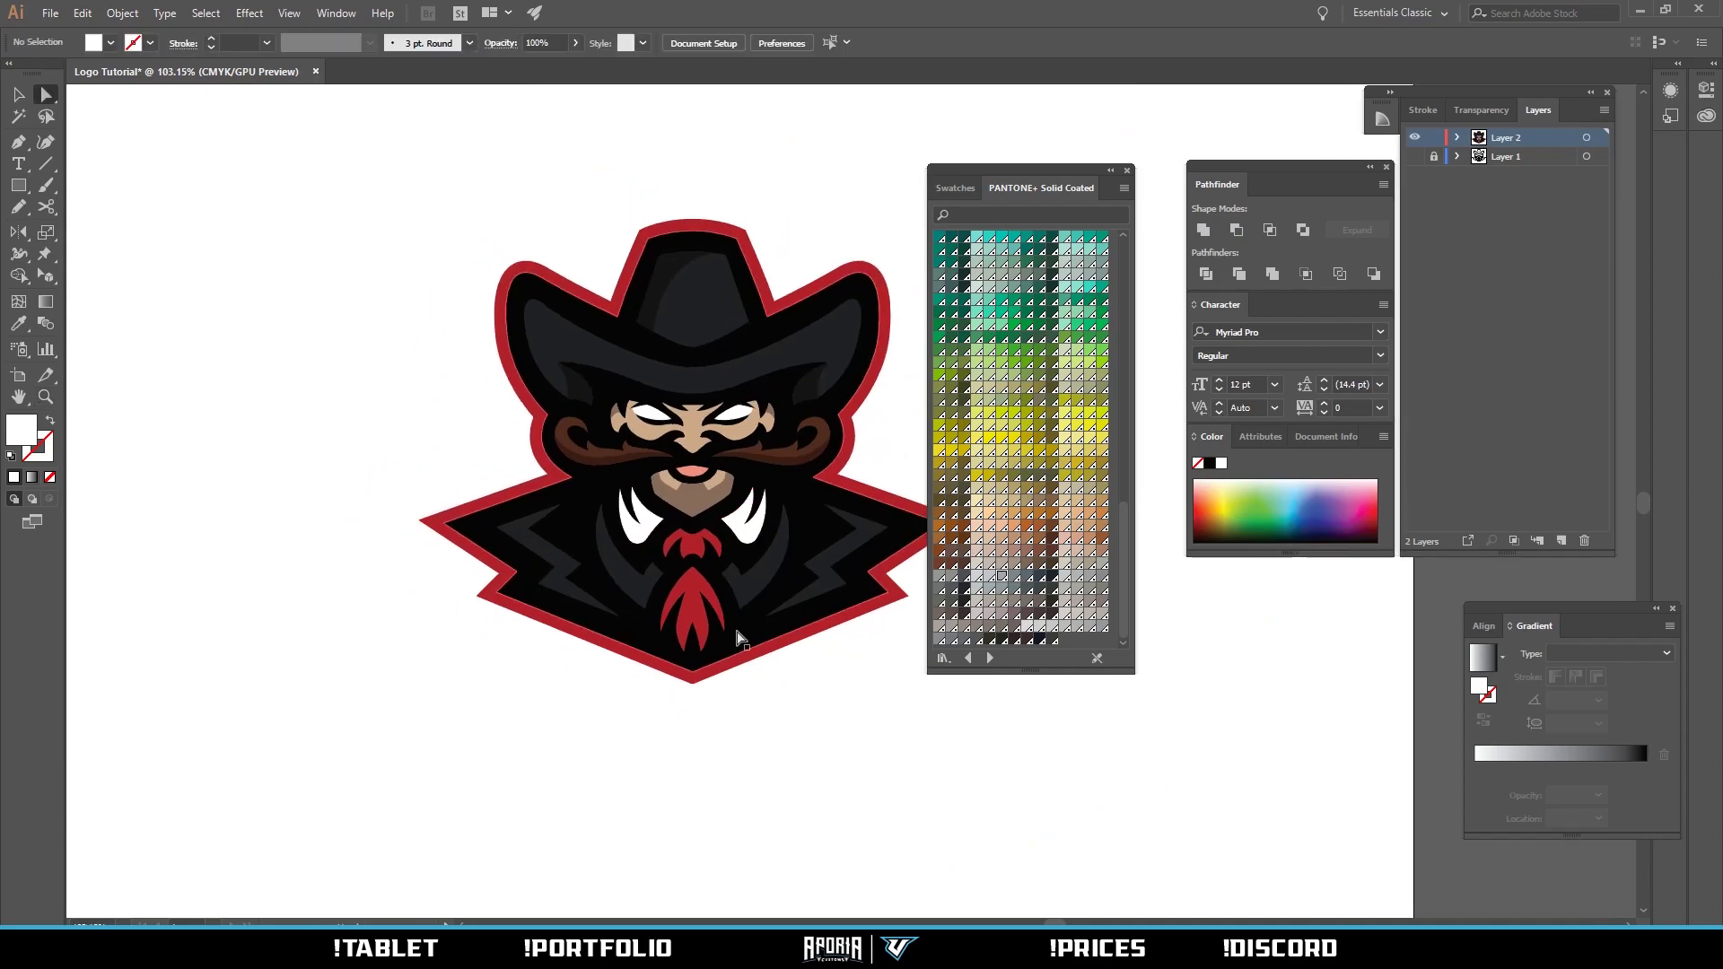
mouse_move(791, 551)
left_mouse_down()
mouse_move(756, 546)
mouse_move(771, 556)
mouse_move(770, 530)
left_mouse_up()
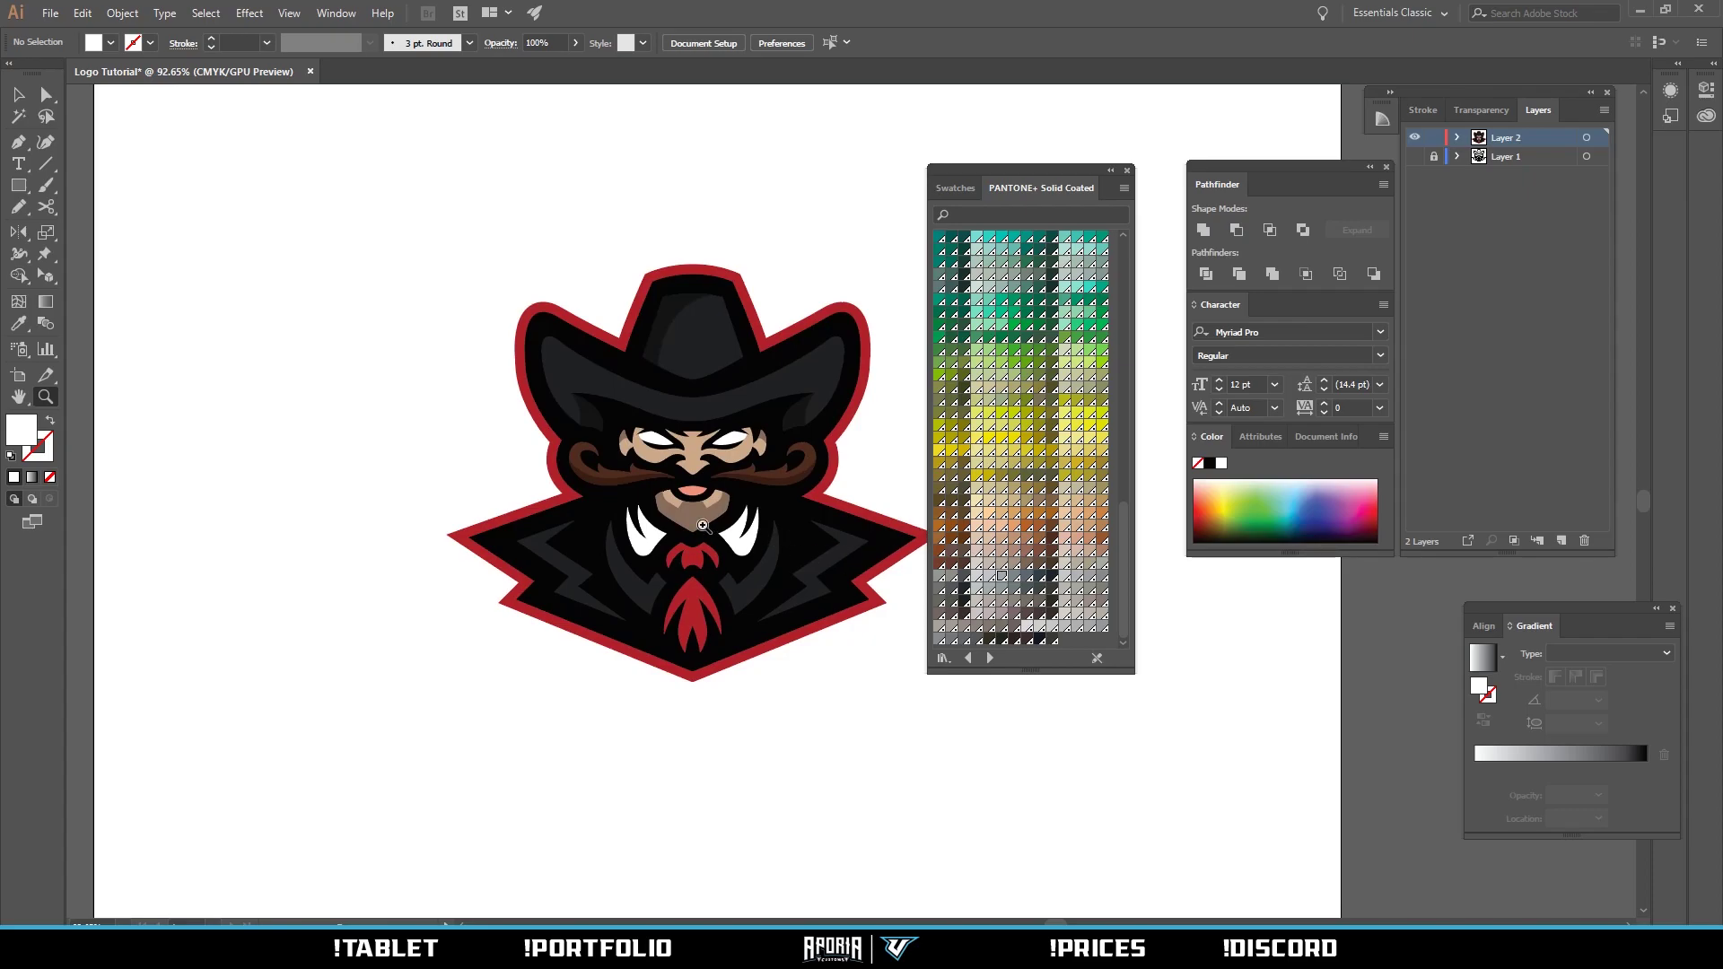
left_click_drag(737, 464, 666, 458)
left_click_drag(741, 439, 662, 441)
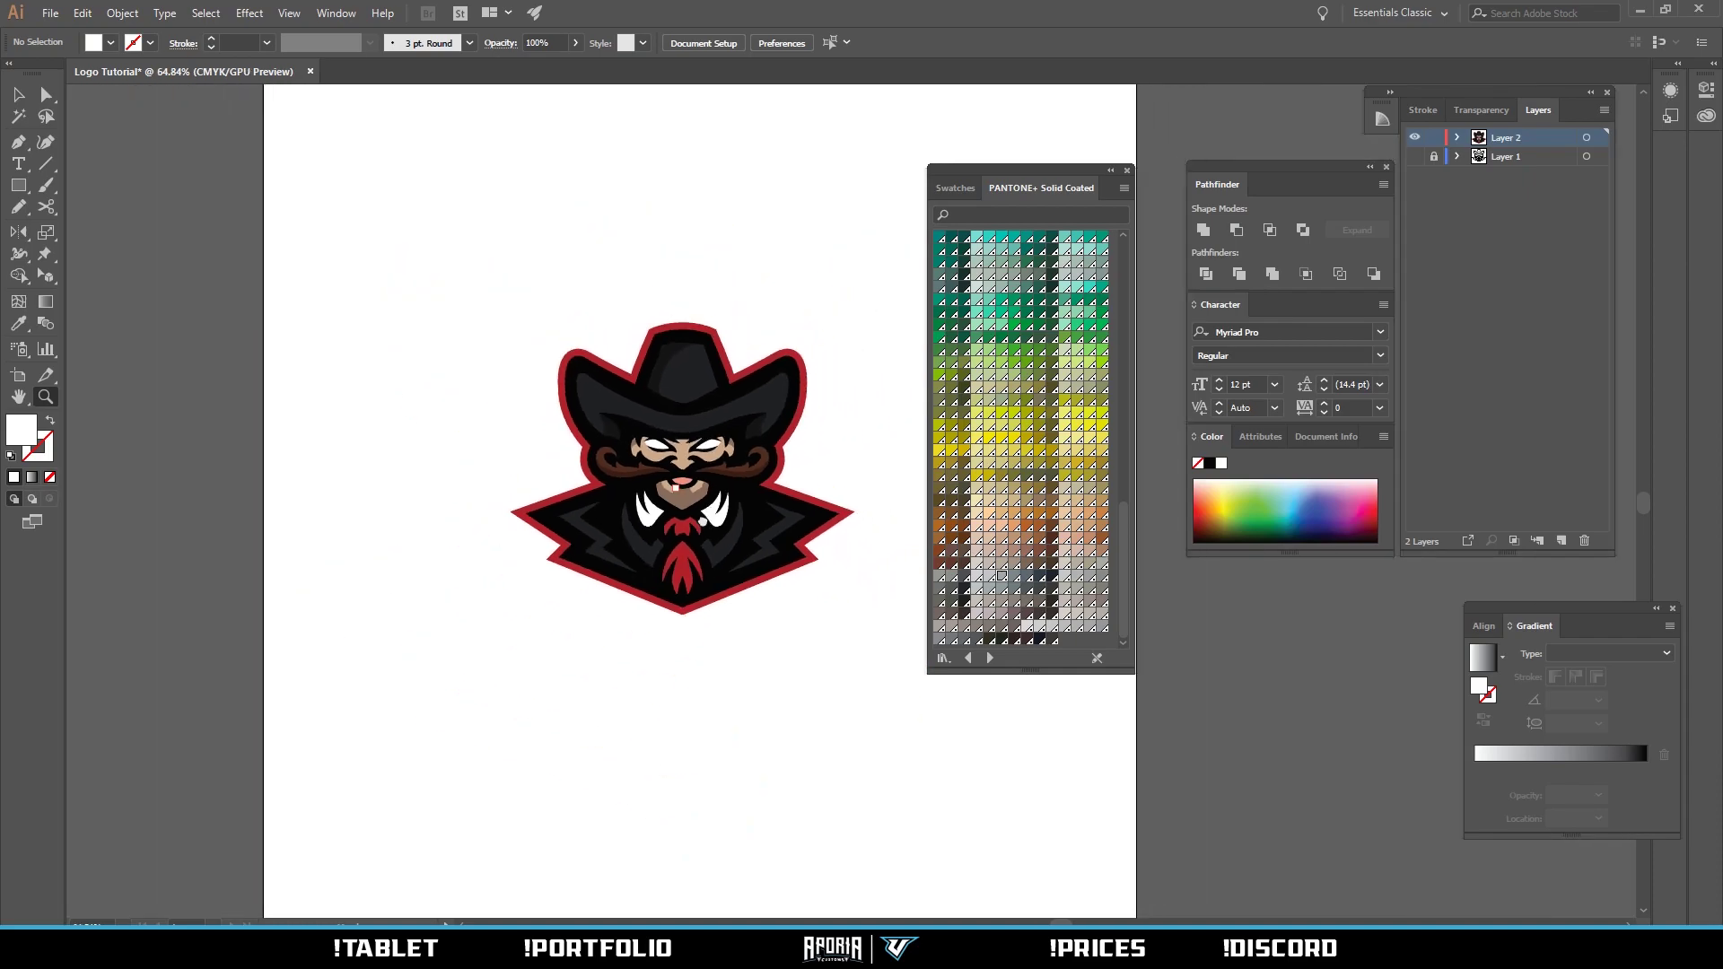
left_click_drag(747, 404, 808, 401)
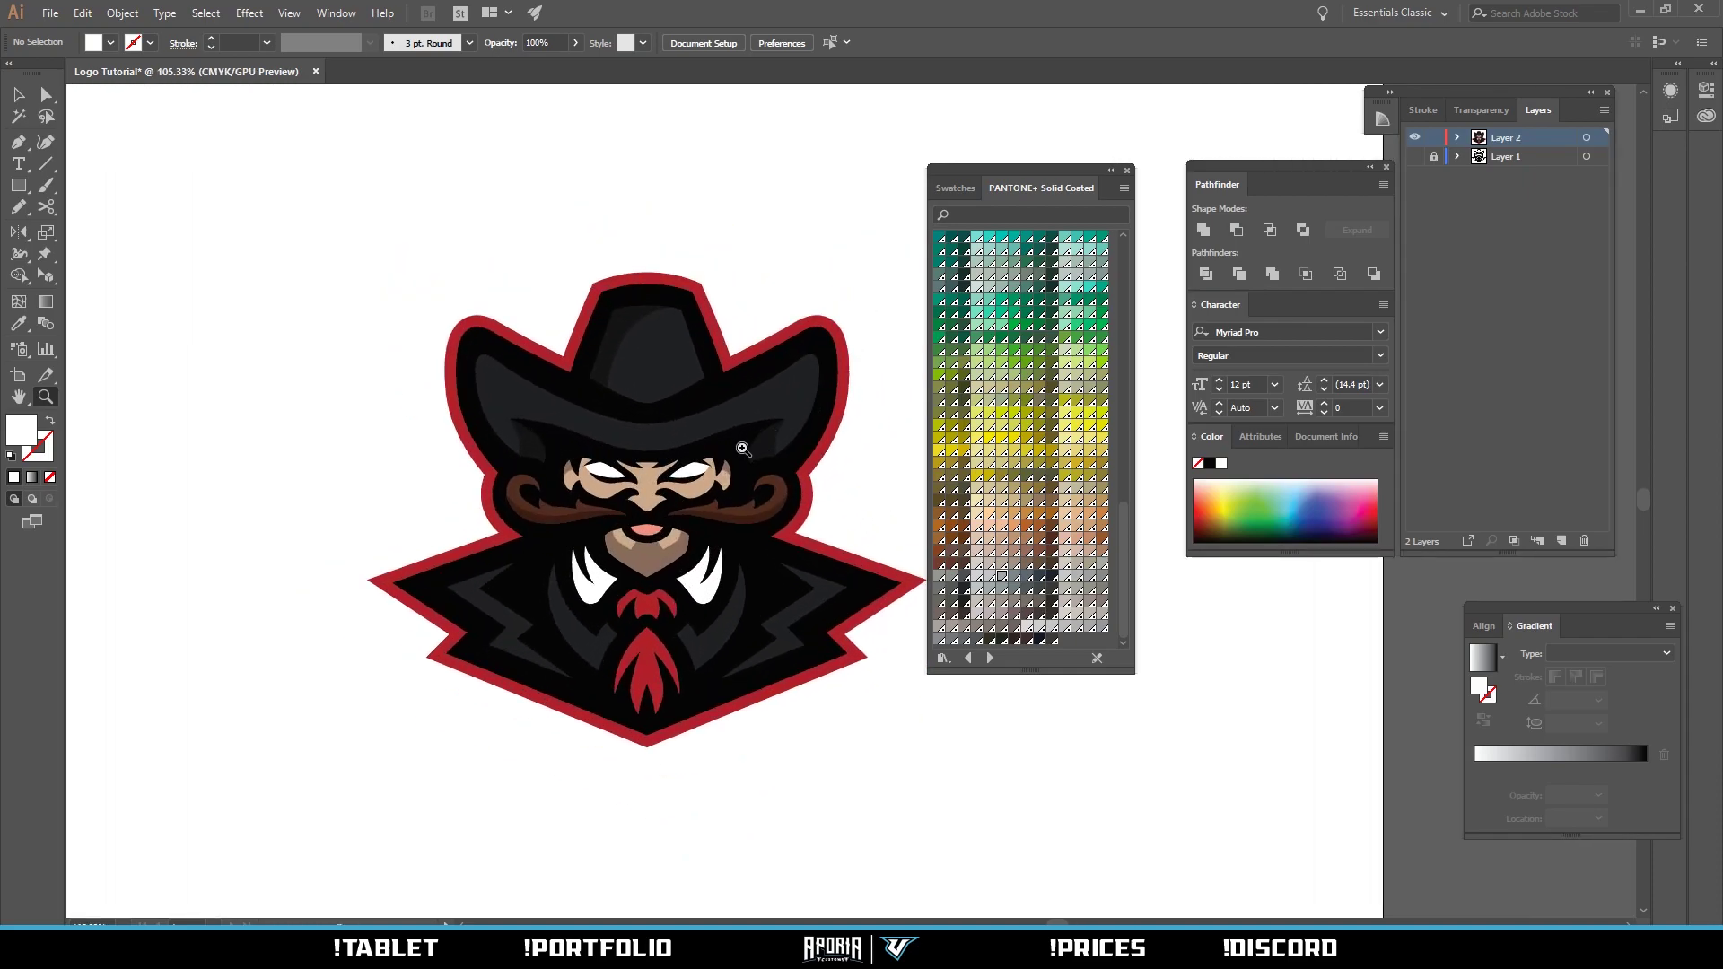
left_click_drag(725, 453, 648, 456)
left_click_drag(664, 438, 748, 415)
left_click_drag(728, 416, 644, 456)
left_click_drag(645, 470, 722, 427)
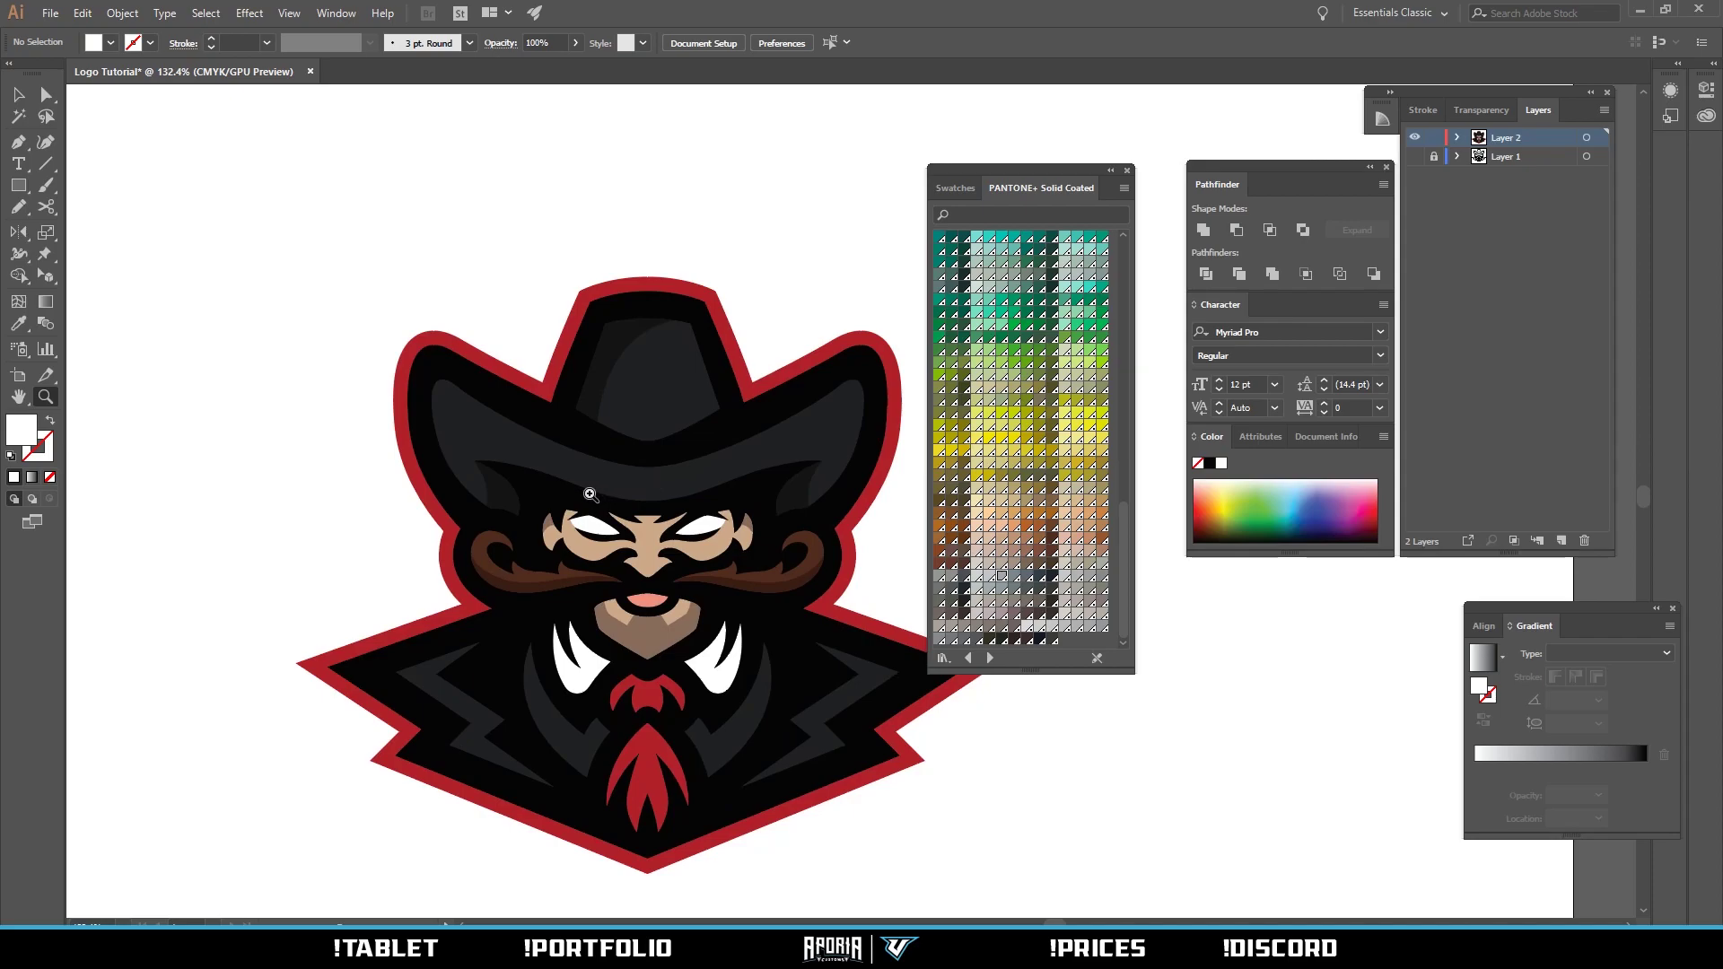
left_click_drag(691, 469, 566, 514)
left_click_drag(686, 531, 728, 538)
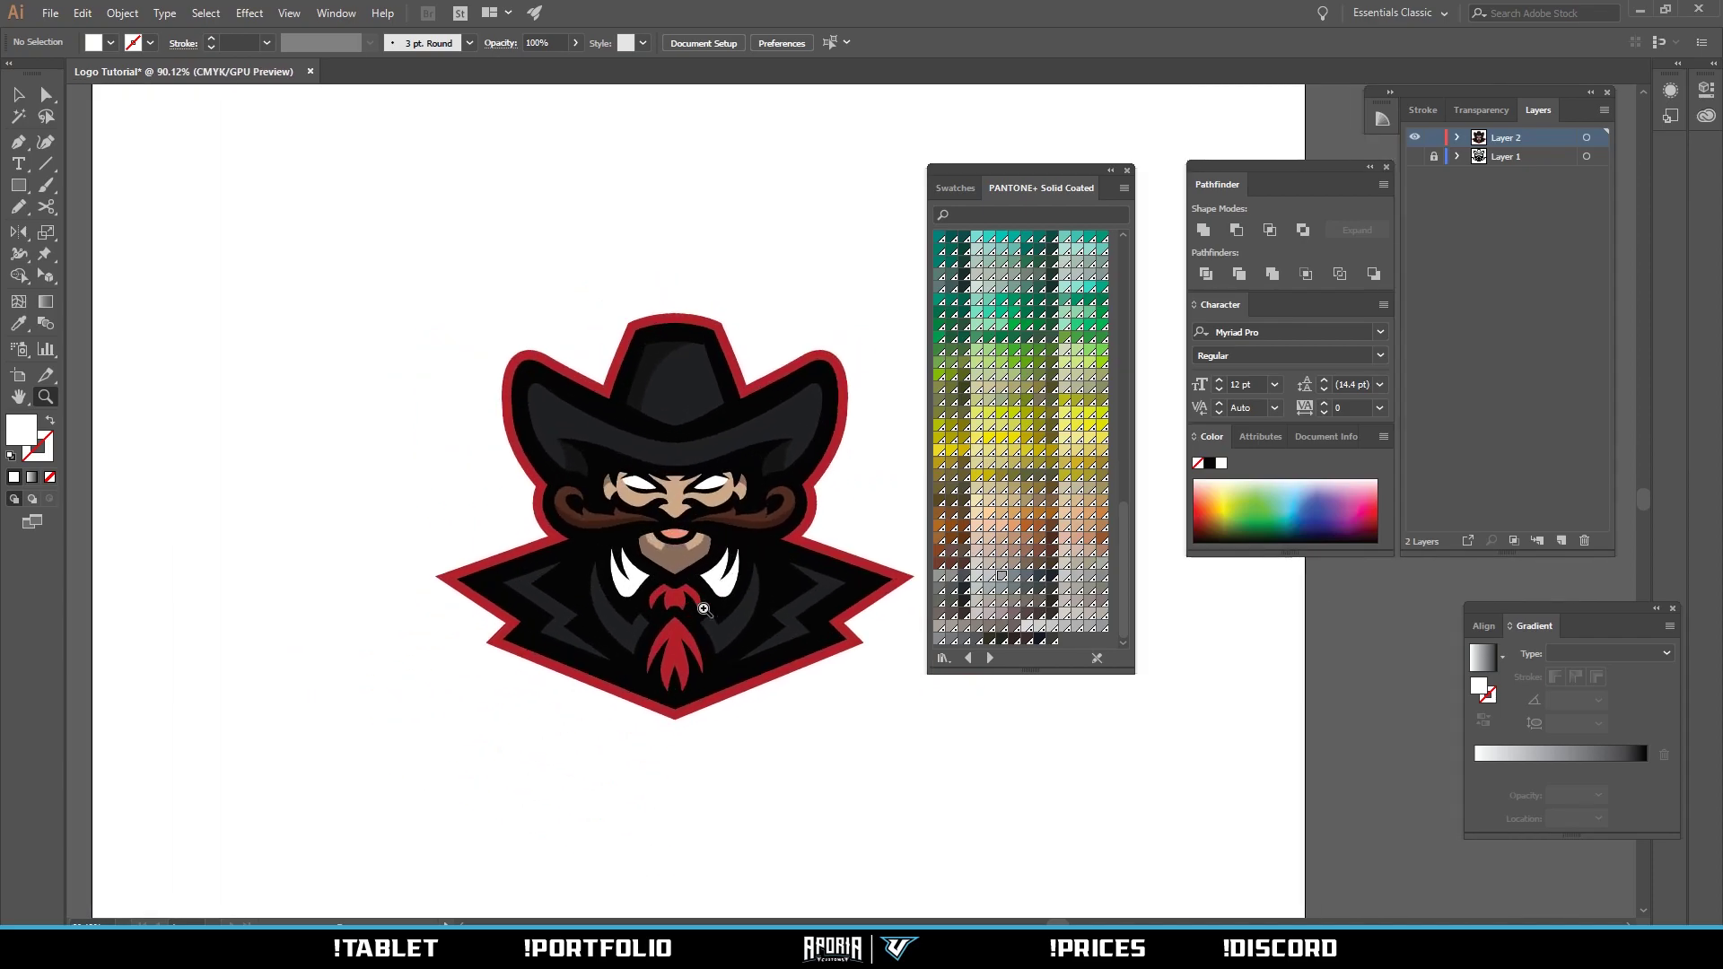
left_click_drag(674, 606, 700, 592)
scroll(701, 593, "up", 1)
Draw a closed shadow shape with a curved lower edge over the right half of the red scarf knot.
key("p")
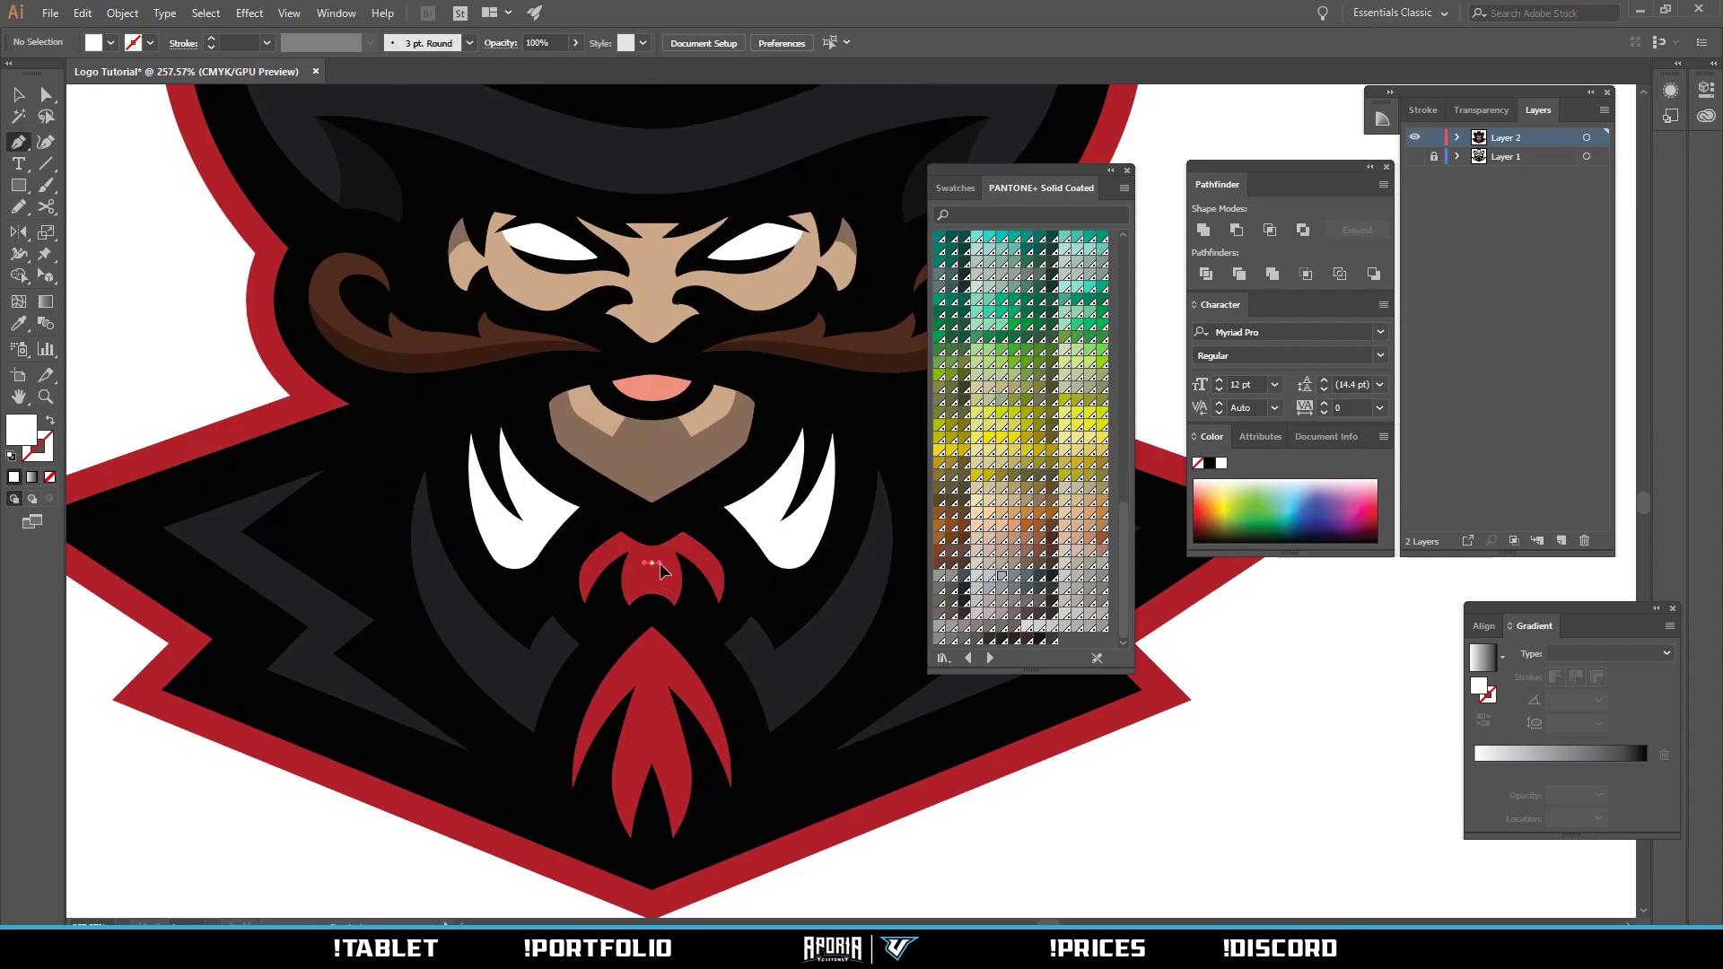
left_click_drag(660, 562, 754, 557)
left_click_drag(697, 521, 862, 562)
left_click(651, 562)
key("z")
Trim the knot shadow to the red knot's outline with the Shape Builder, removing the part outside it.
key("a")
left_click(582, 624, "shift")
key("shift+m")
left_click(688, 626, "alt")
key("z")
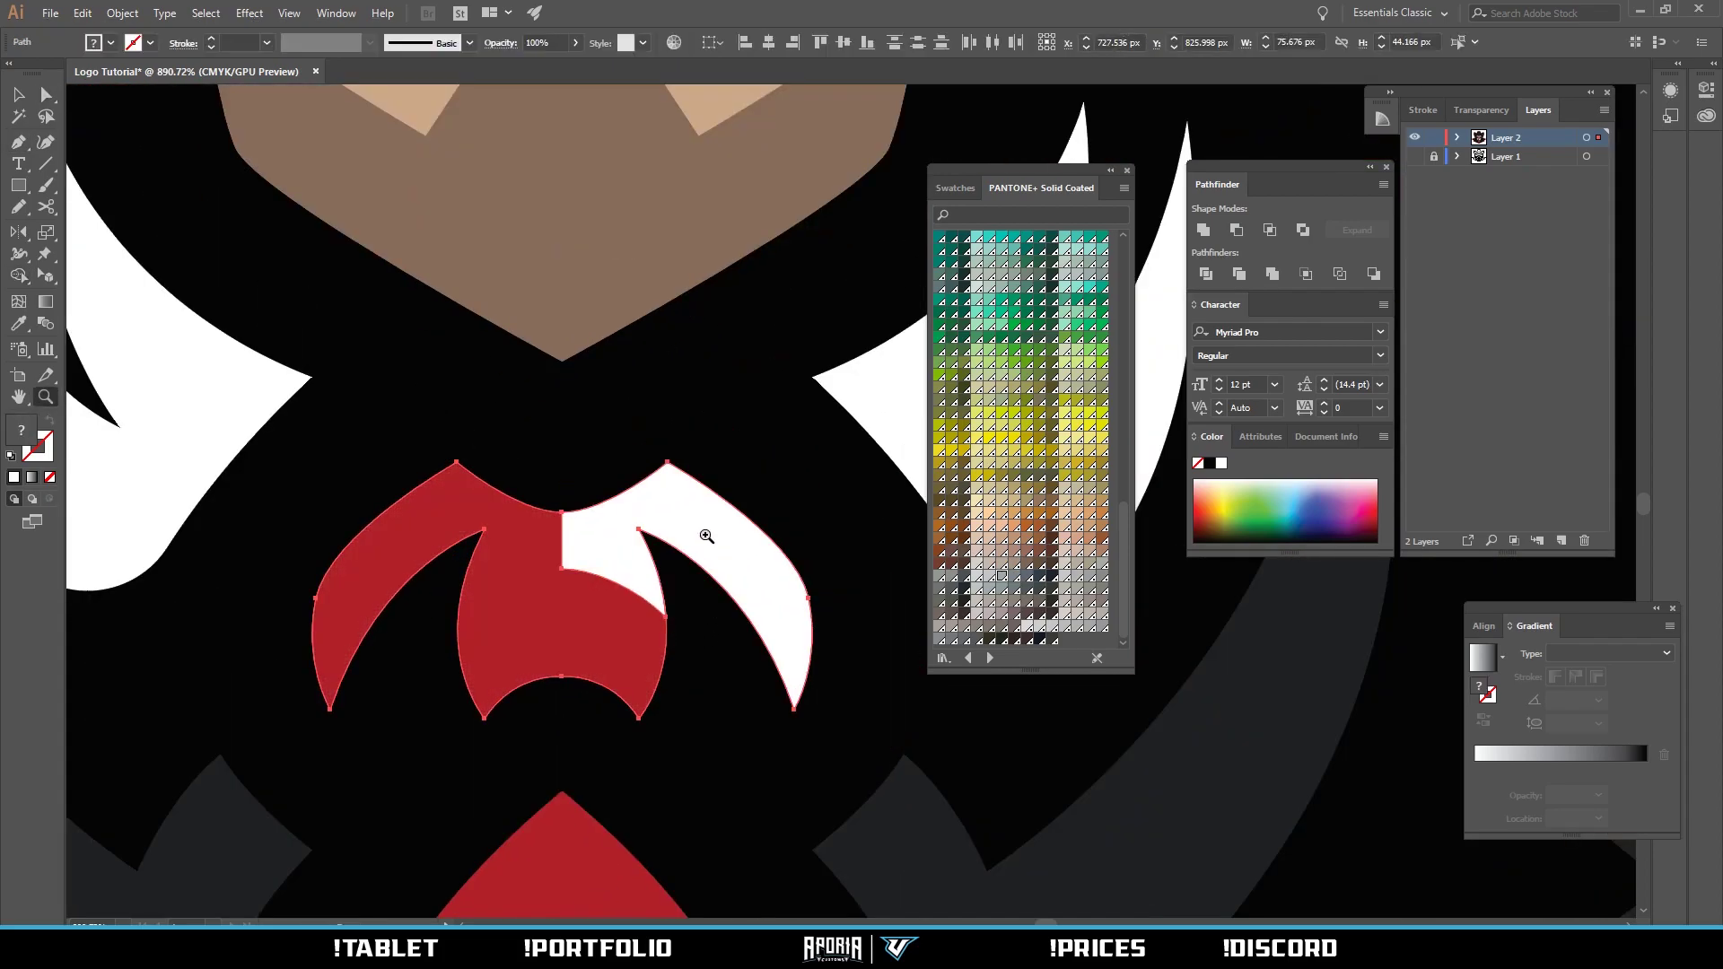
key("a")
left_click(934, 719)
Duplicate the knot shadow, reflect the copy horizontally and align it on the knot's left half.
left_click_drag(707, 536, 574, 566)
key("z")
key("v")
key("o")
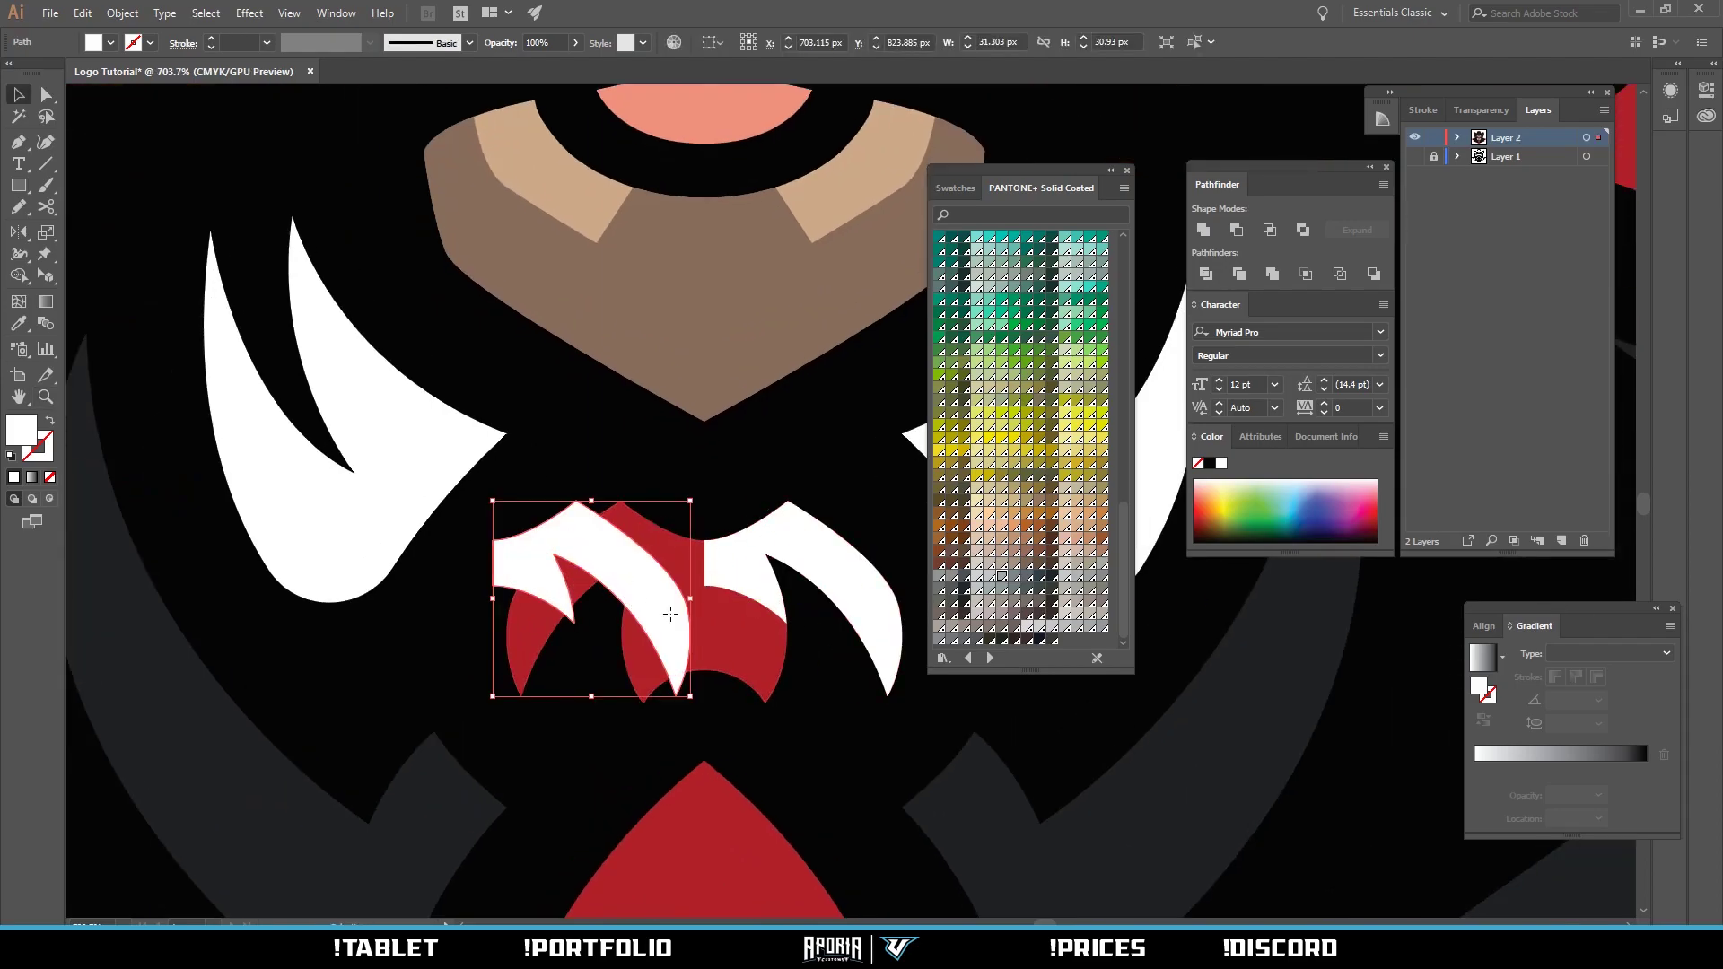
left_click_drag(671, 614, 589, 711)
key("v")
left_click_drag(670, 566, 684, 569)
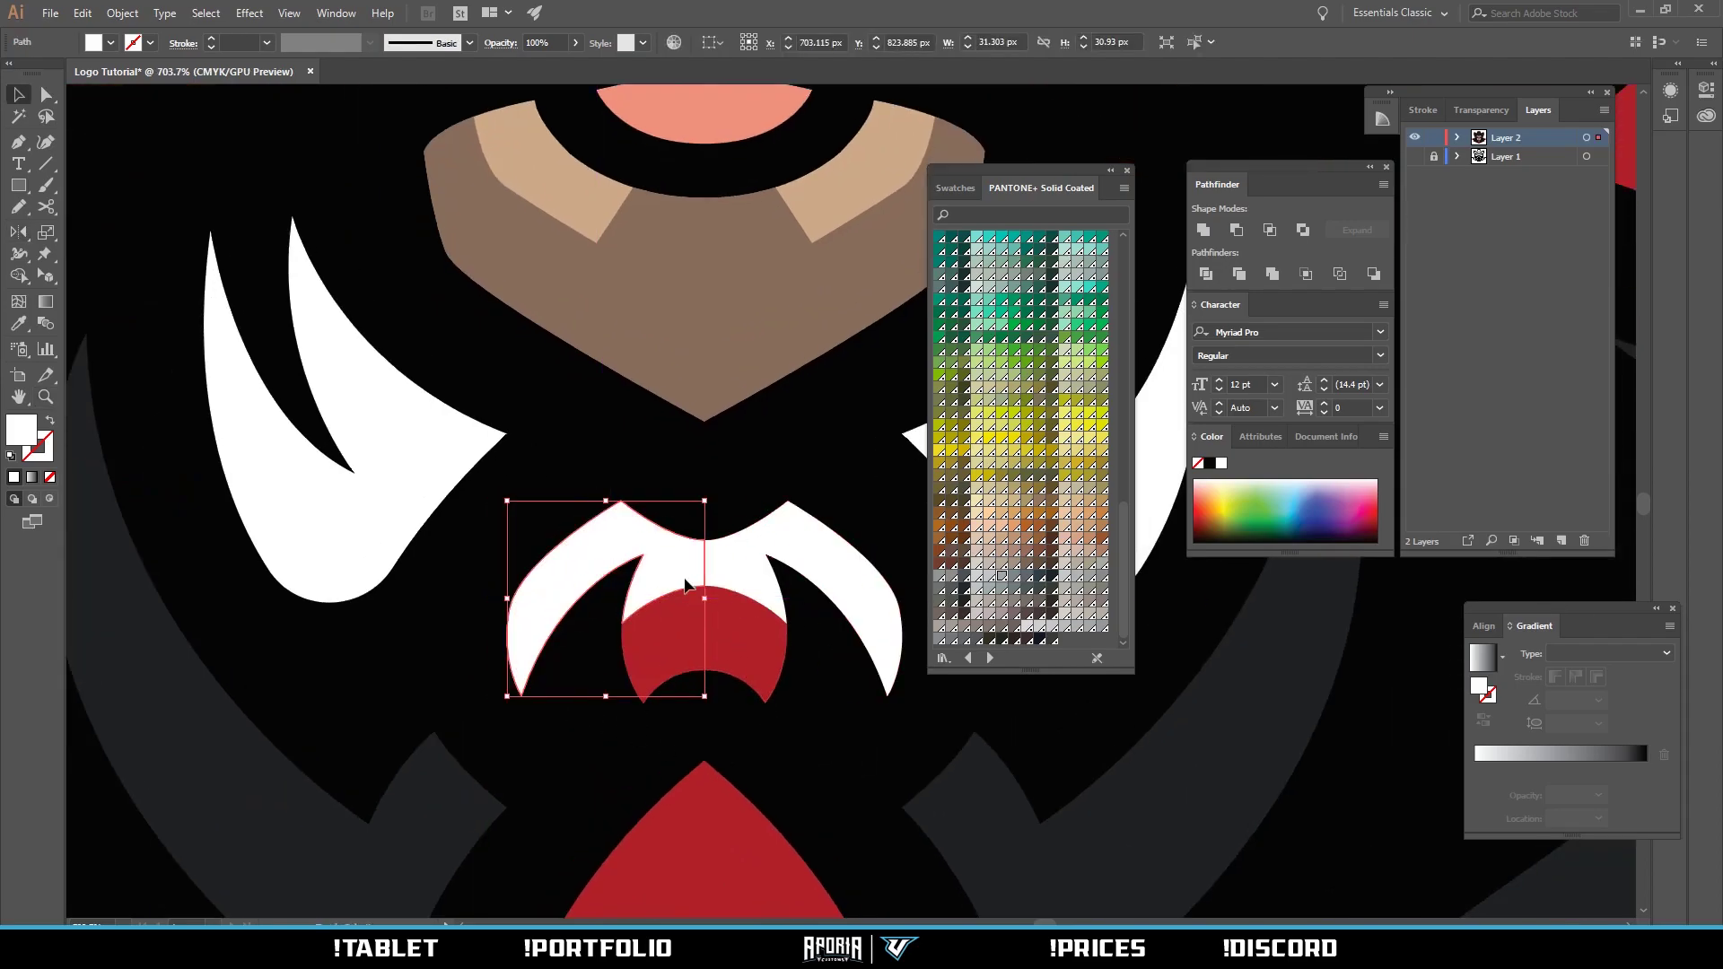
Unite the two mirrored knot shadow halves into one shape.
key("a")
left_click(755, 588, "shift")
left_click(1203, 231)
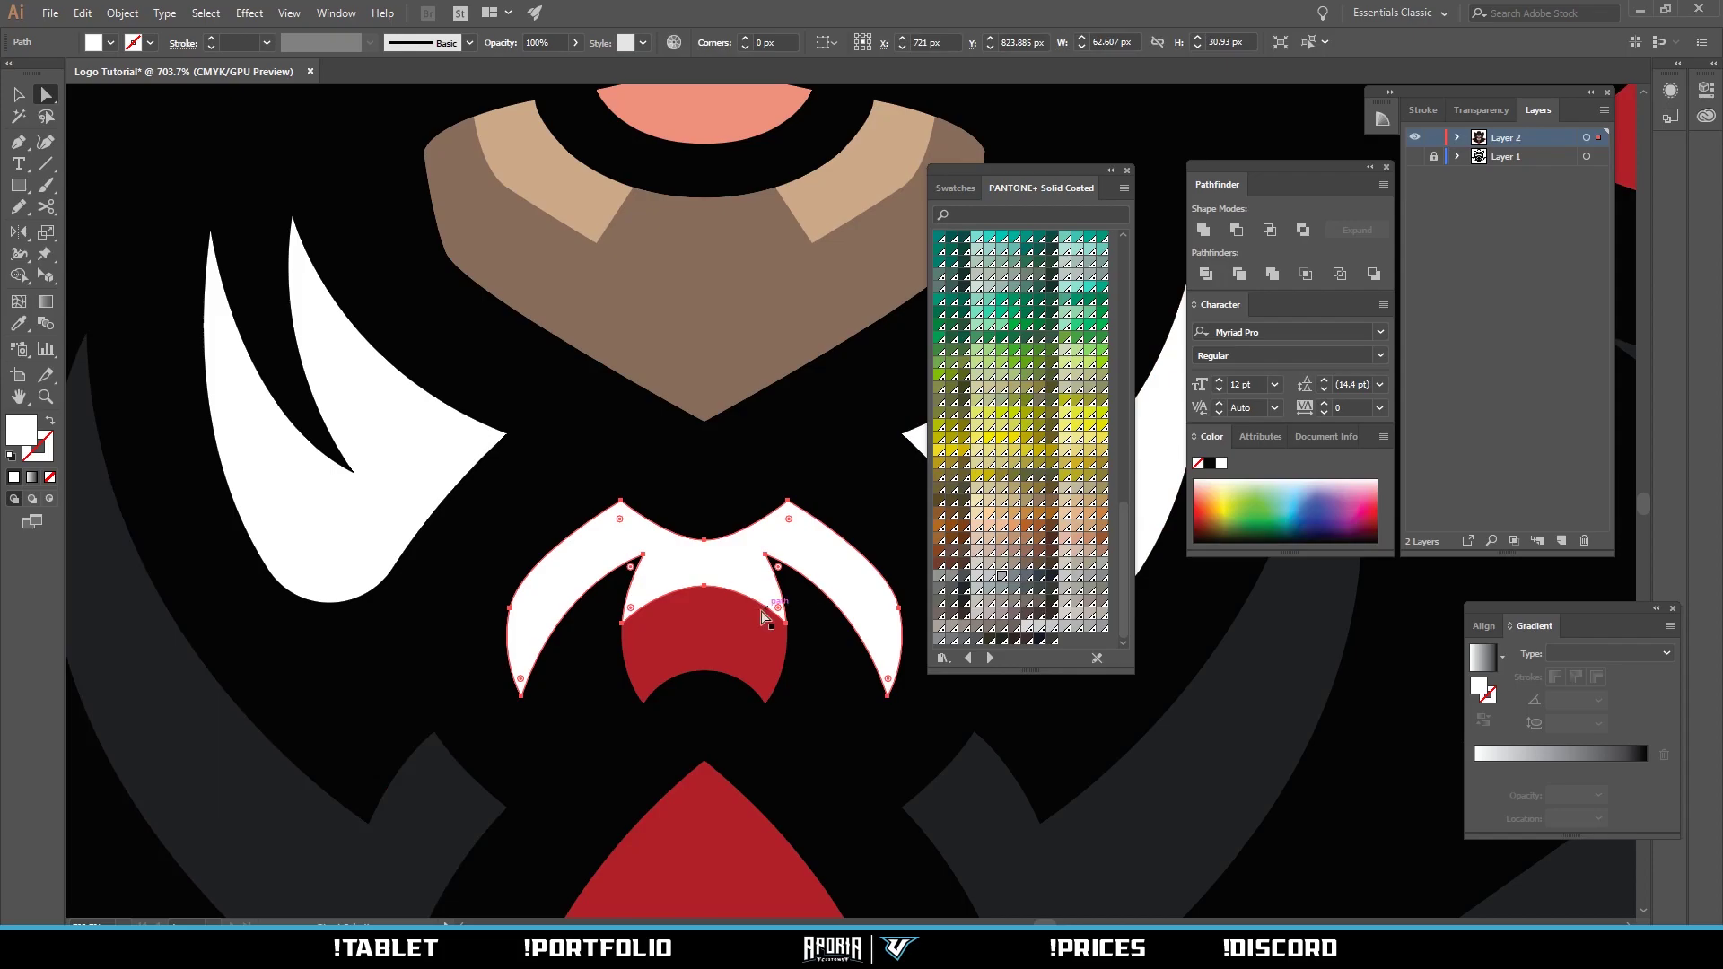
Fill the united knot shadow with a darker shade of the knot's red and deselect it.
key("i")
left_click(723, 616)
double_click(27, 432)
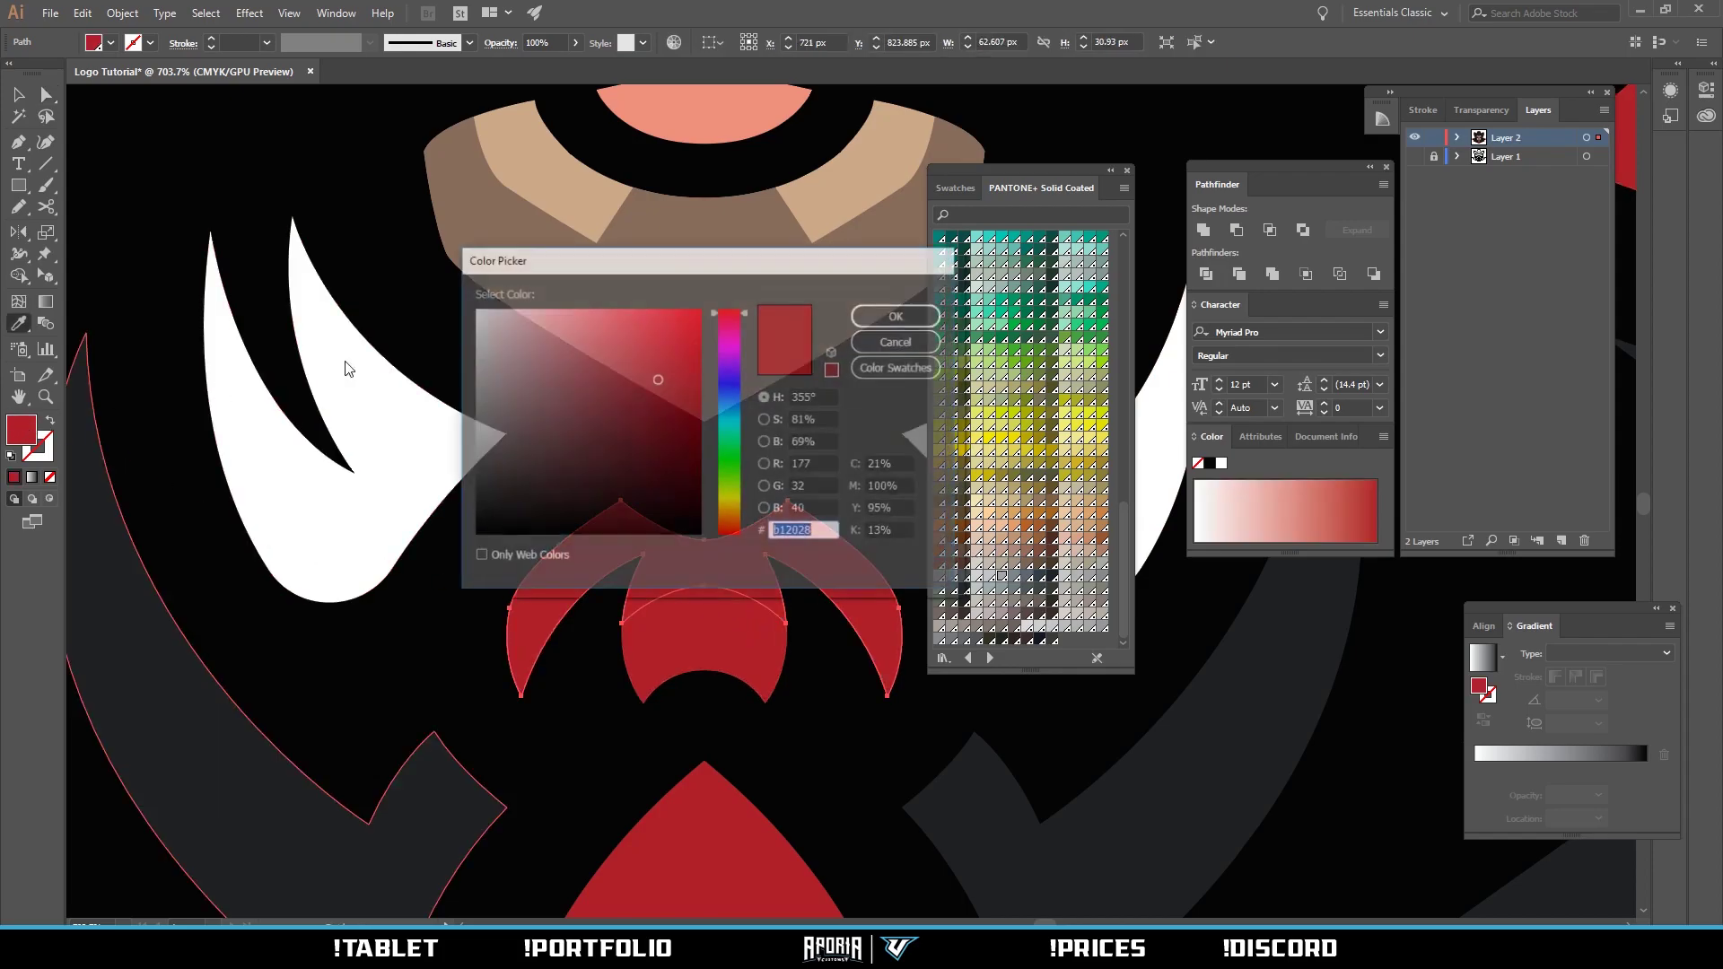
left_click(916, 320)
key("z")
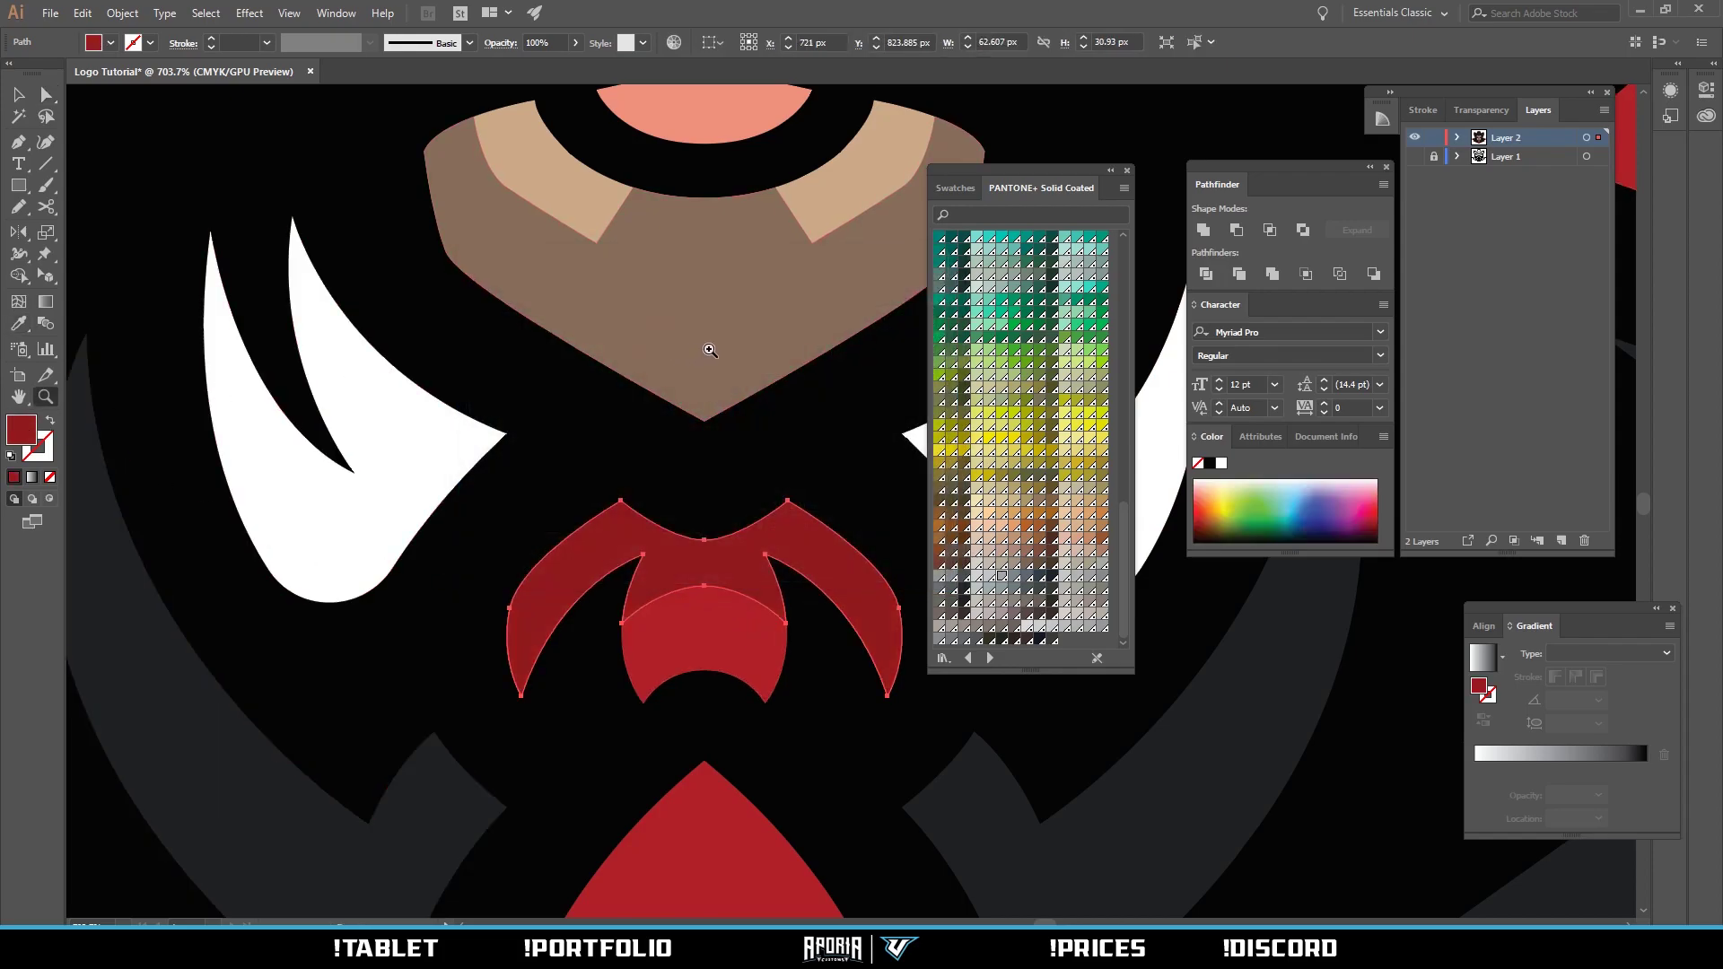
double_click(22, 430)
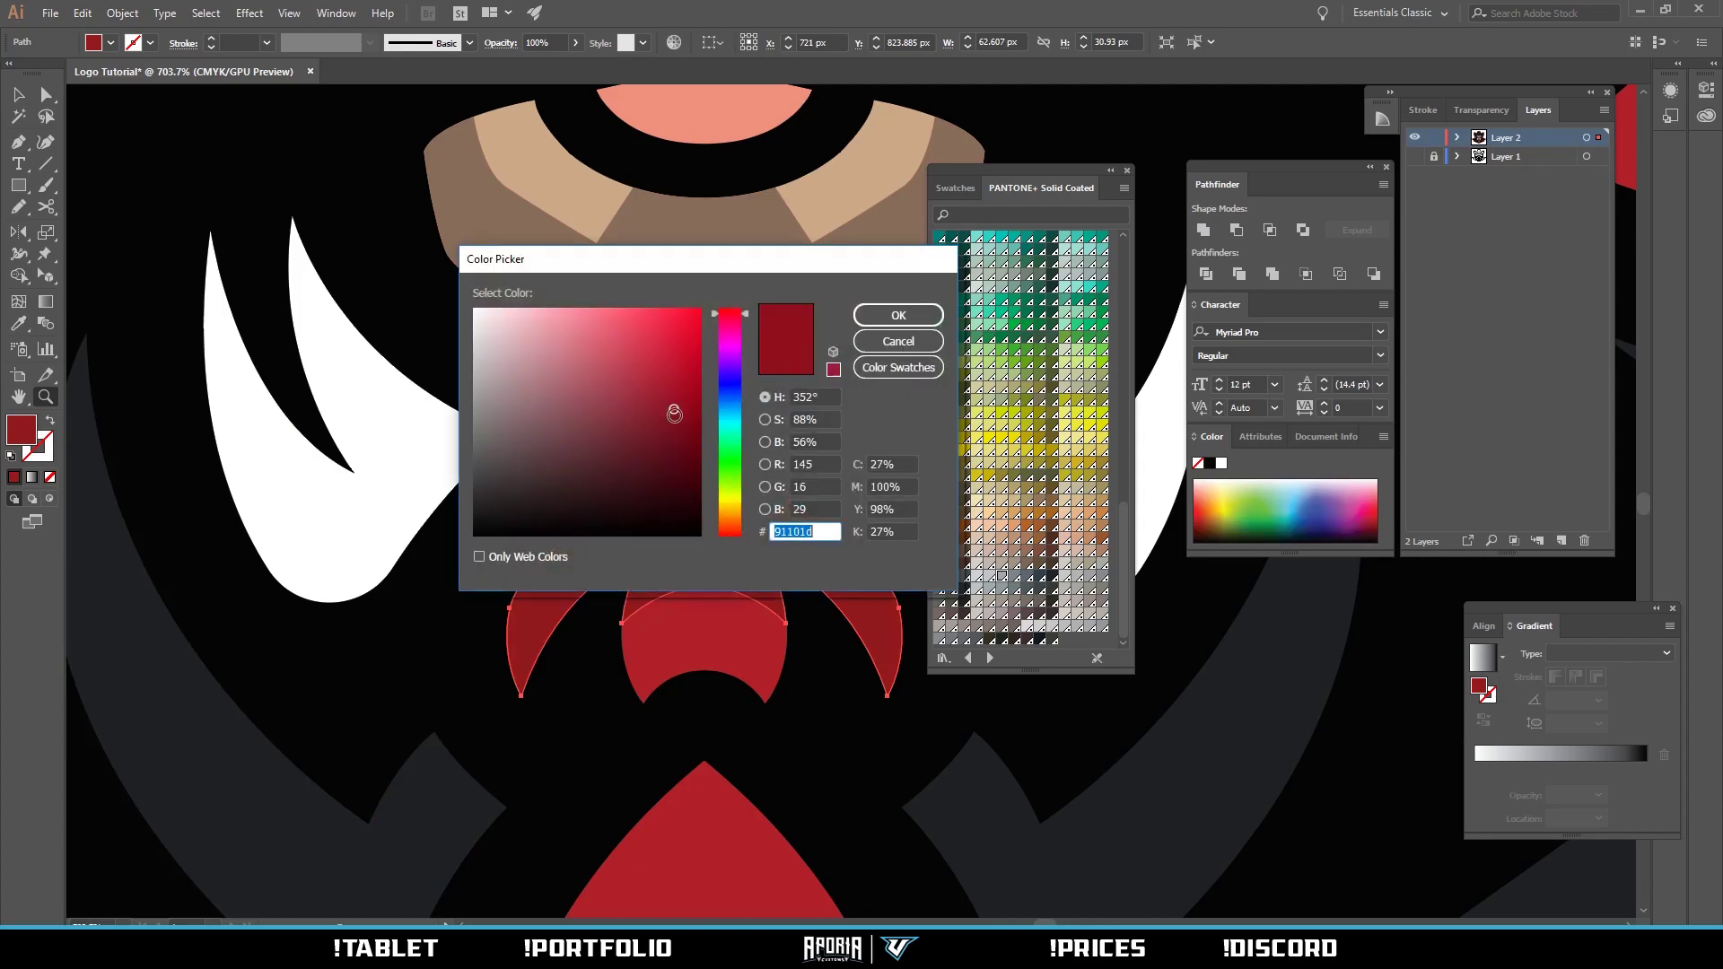
left_click(904, 322)
left_click_drag(638, 452, 392, 542)
left_click(393, 543, "ctrl")
Draw a closed curved dark red shadow shape over the upper left edge of the red scarf tails below the knot.
left_click_drag(776, 505, 848, 467)
scroll(849, 467, "down", 3)
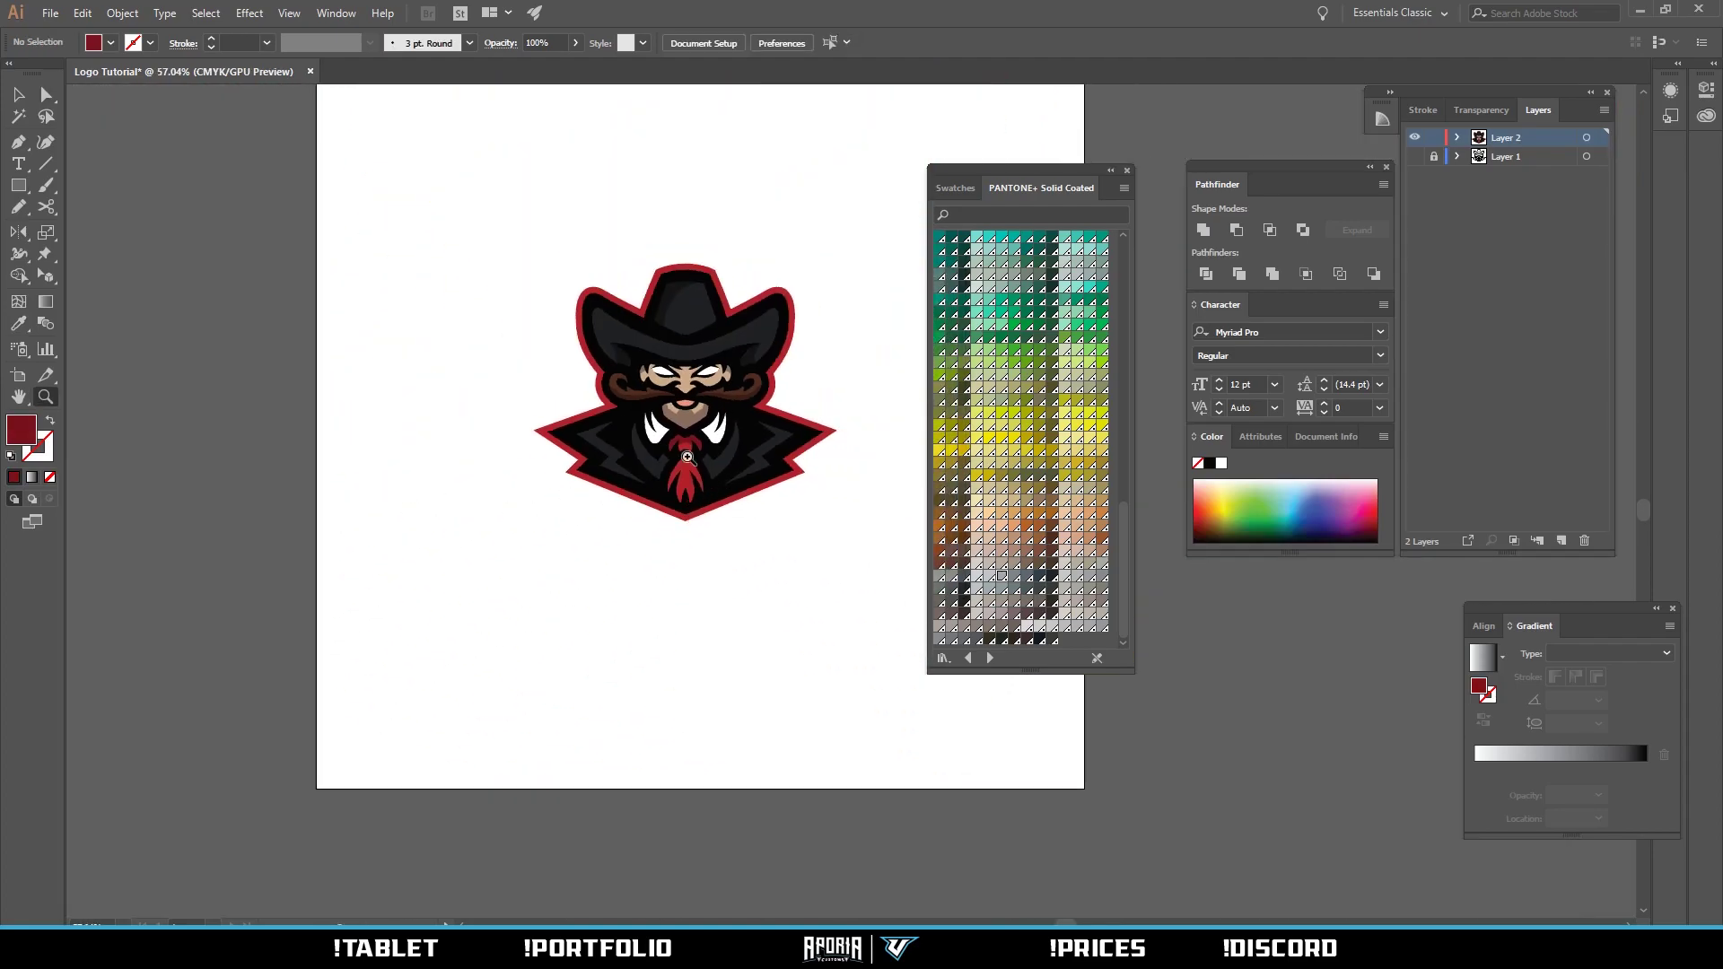
left_click_drag(688, 458, 884, 450)
left_click_drag(706, 477, 788, 479)
left_click_drag(653, 546, 676, 545)
scroll(677, 545, "up", 5)
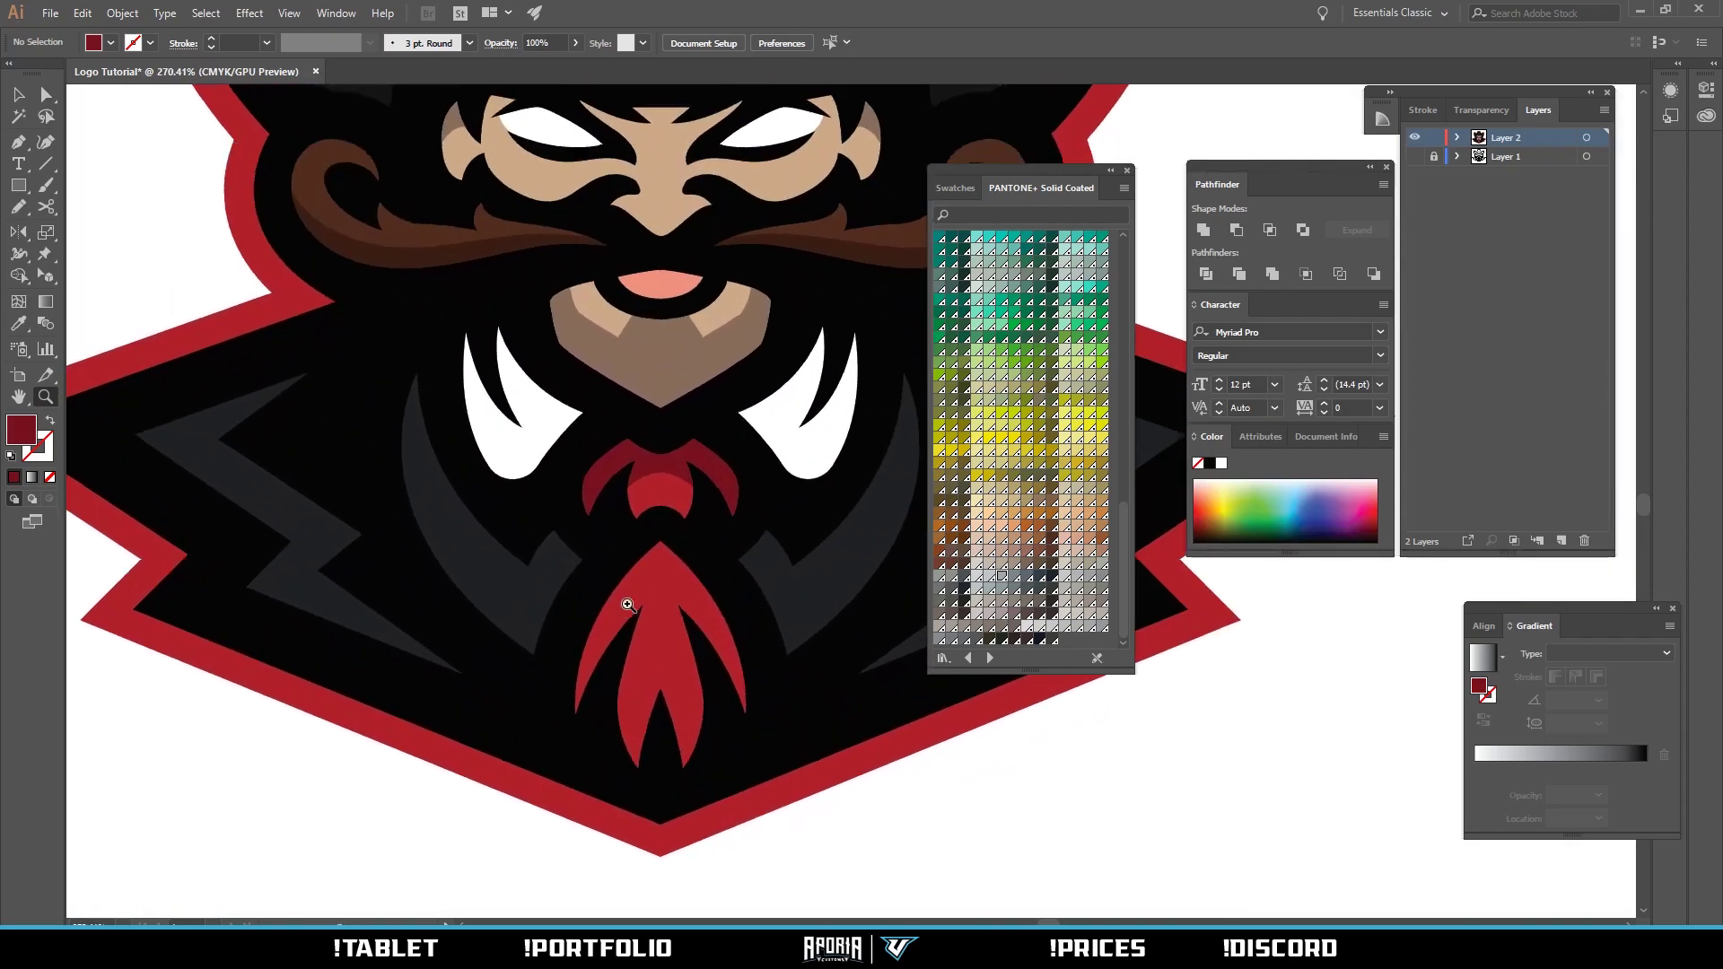
key("p")
left_click(573, 386)
left_click_drag(563, 695, 615, 594)
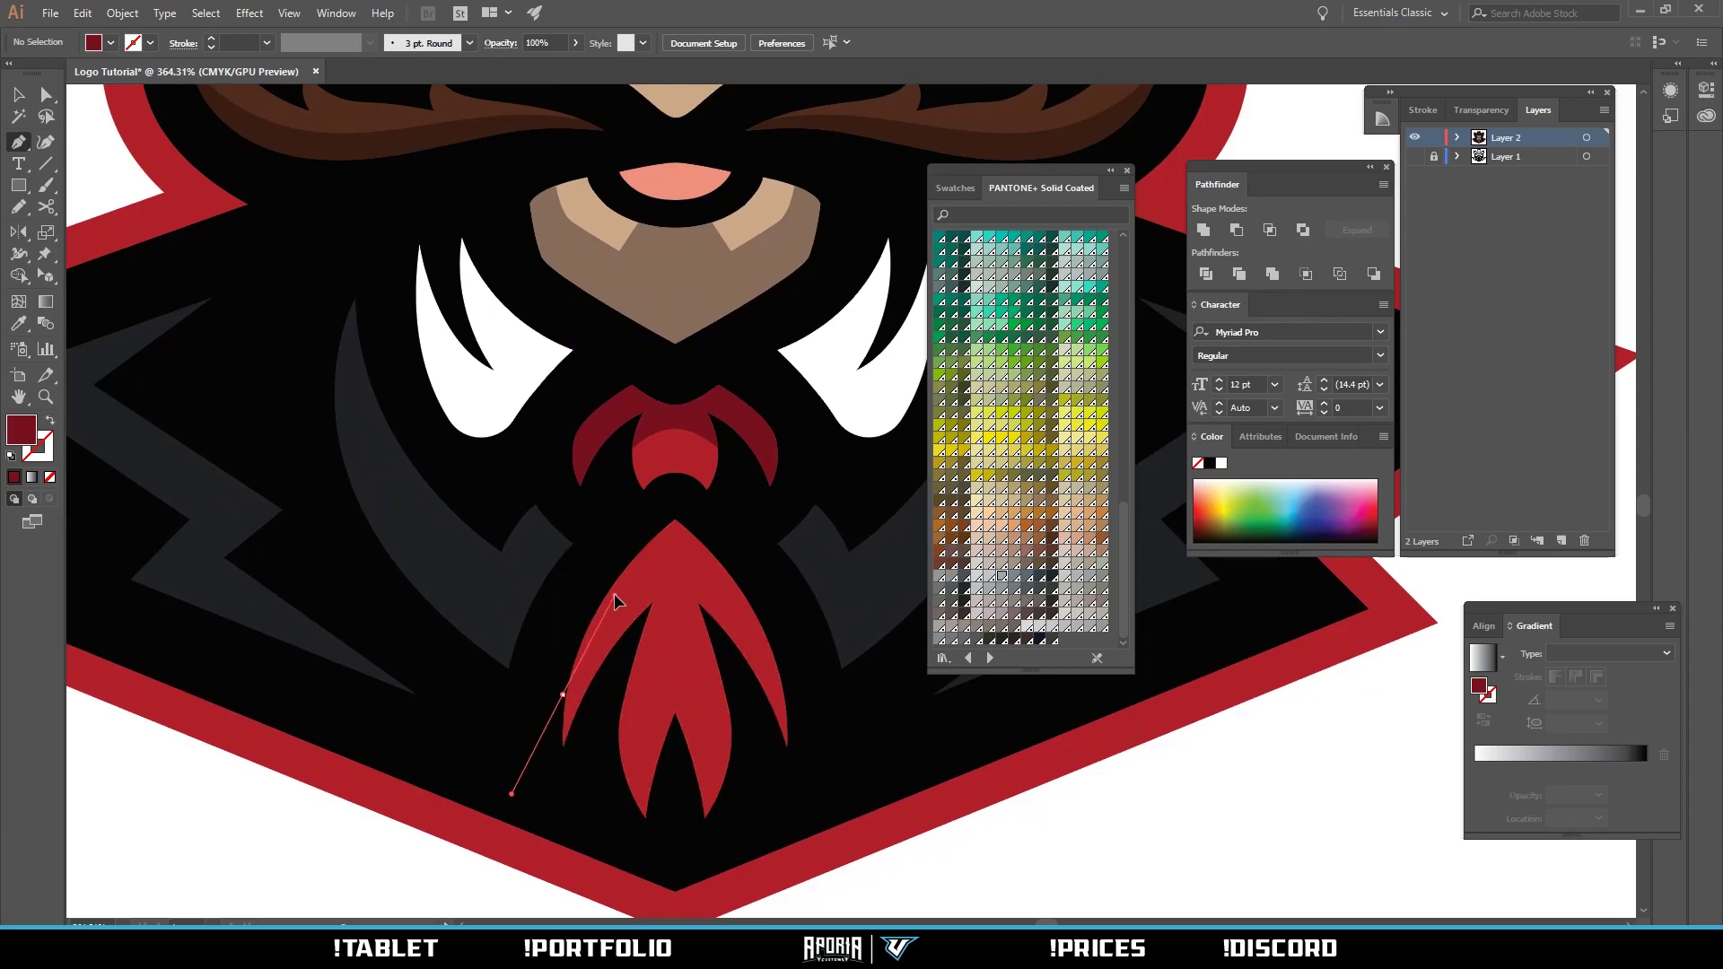
left_click(676, 565)
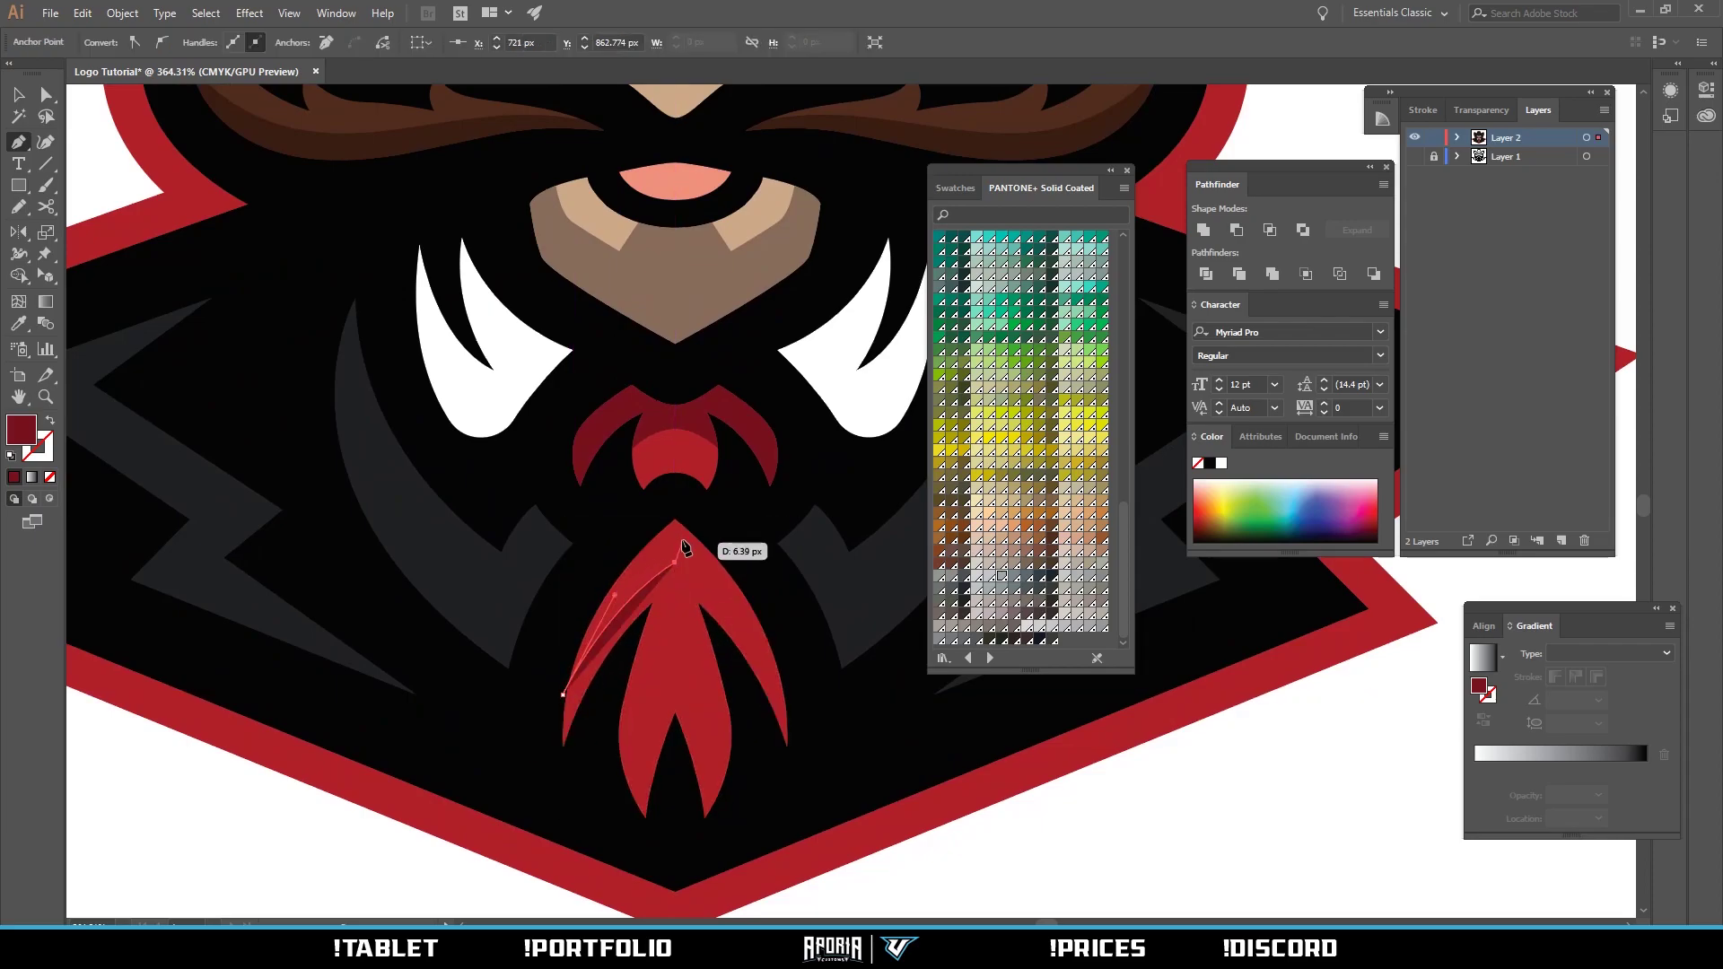
left_click(675, 511)
left_click(619, 554)
left_click(578, 611)
left_click(559, 669)
left_click(563, 695)
Trim the scarf tail shadow to the red tails' outline with the Shape Builder, removing the part outside it.
key("a")
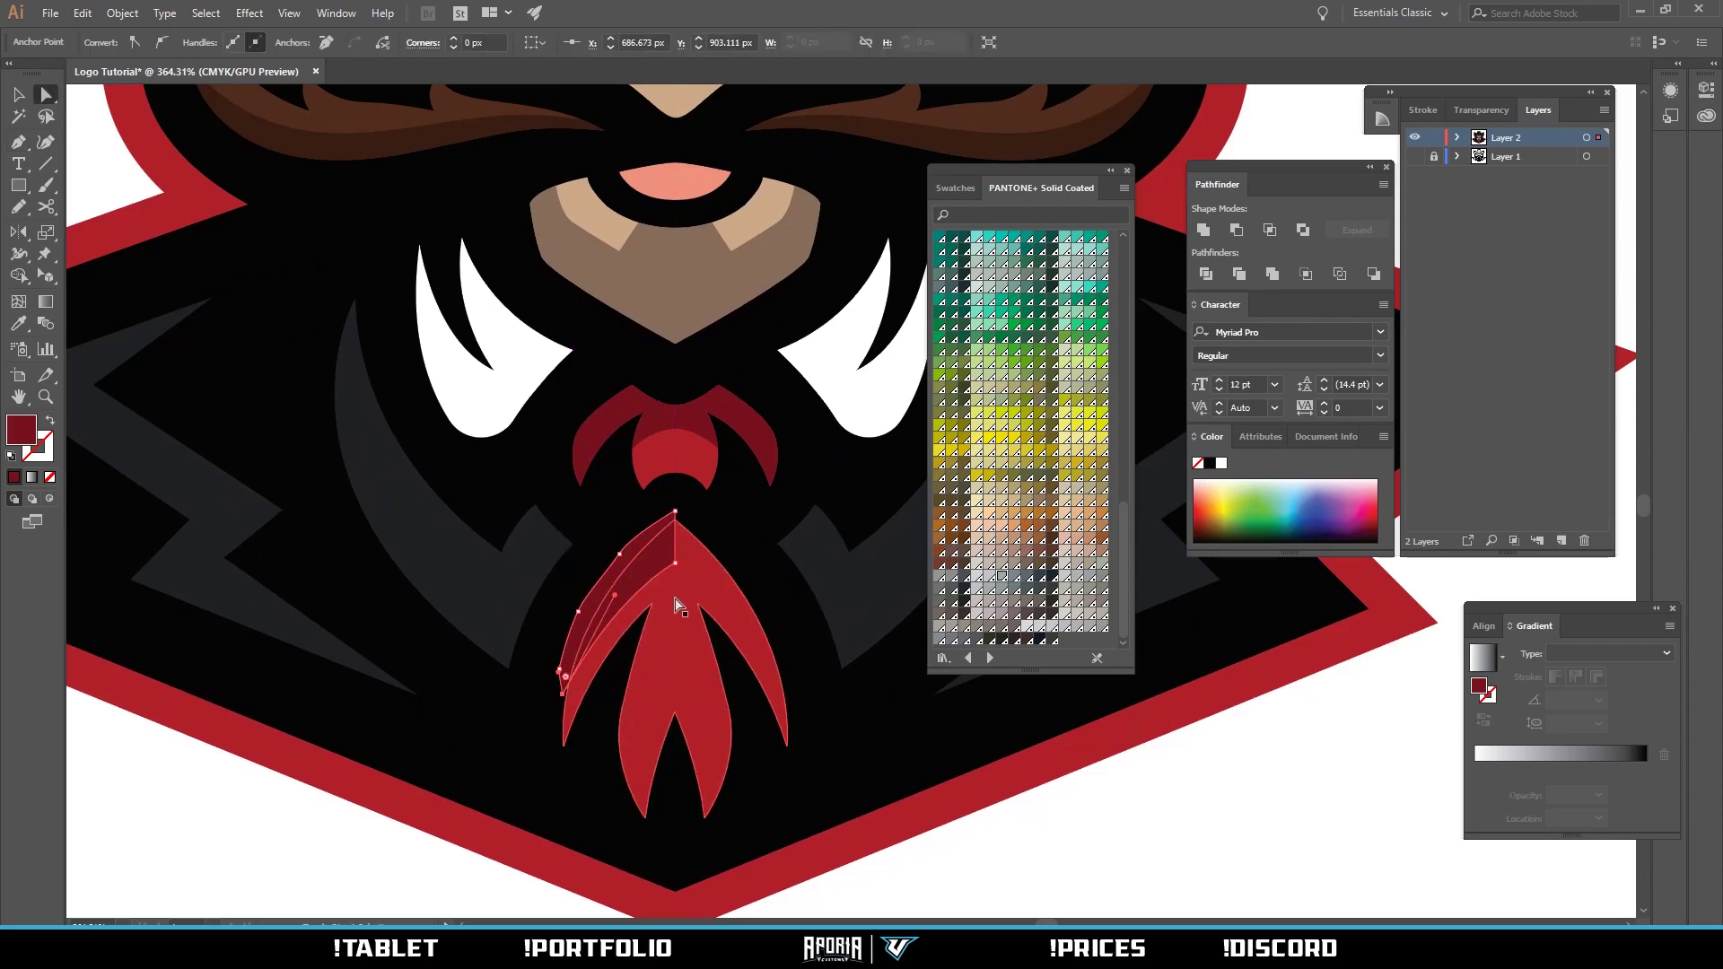
left_click(675, 599, "shift")
key("shift+m")
left_click(605, 583, "alt")
key("v")
left_click(769, 641)
Duplicate the scarf tail shadow, reflect the copy horizontally onto the right side and unite both halves.
left_click_drag(722, 594, 771, 596)
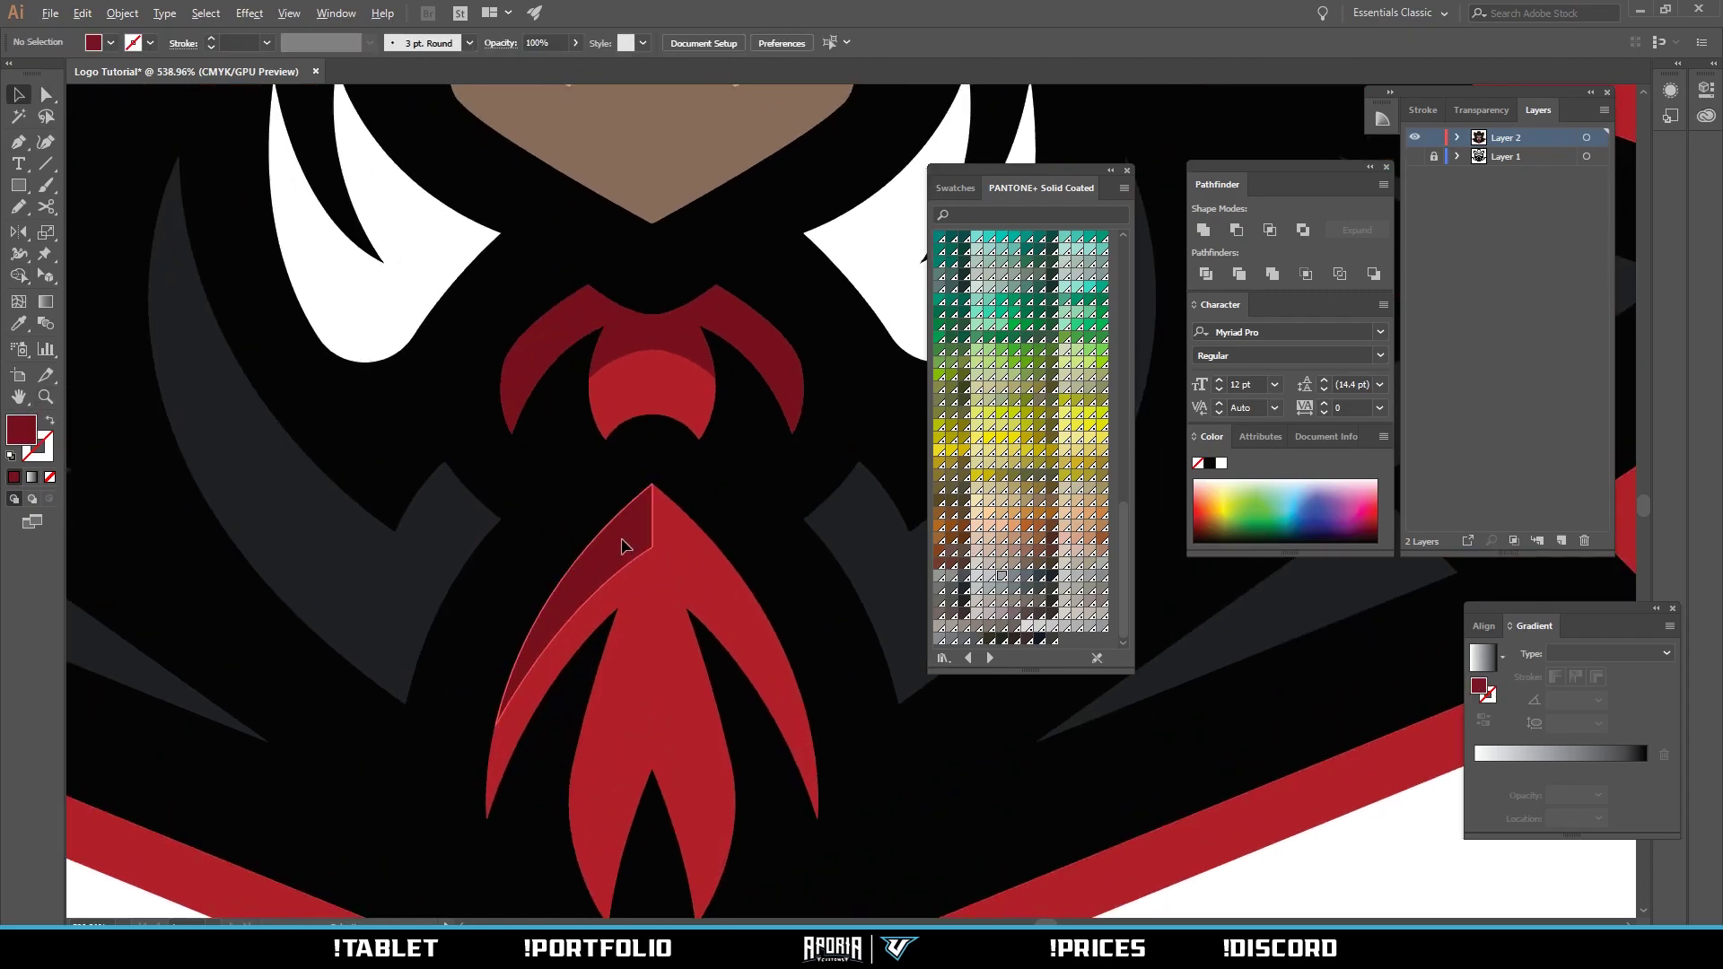
left_click_drag(620, 545, 713, 558)
key("o")
mouse_move(763, 619)
left_mouse_down()
mouse_move(867, 714)
mouse_move(675, 726)
left_mouse_up()
key("v")
mouse_move(610, 539)
left_mouse_down()
mouse_move(707, 532)
mouse_move(673, 540)
left_mouse_up()
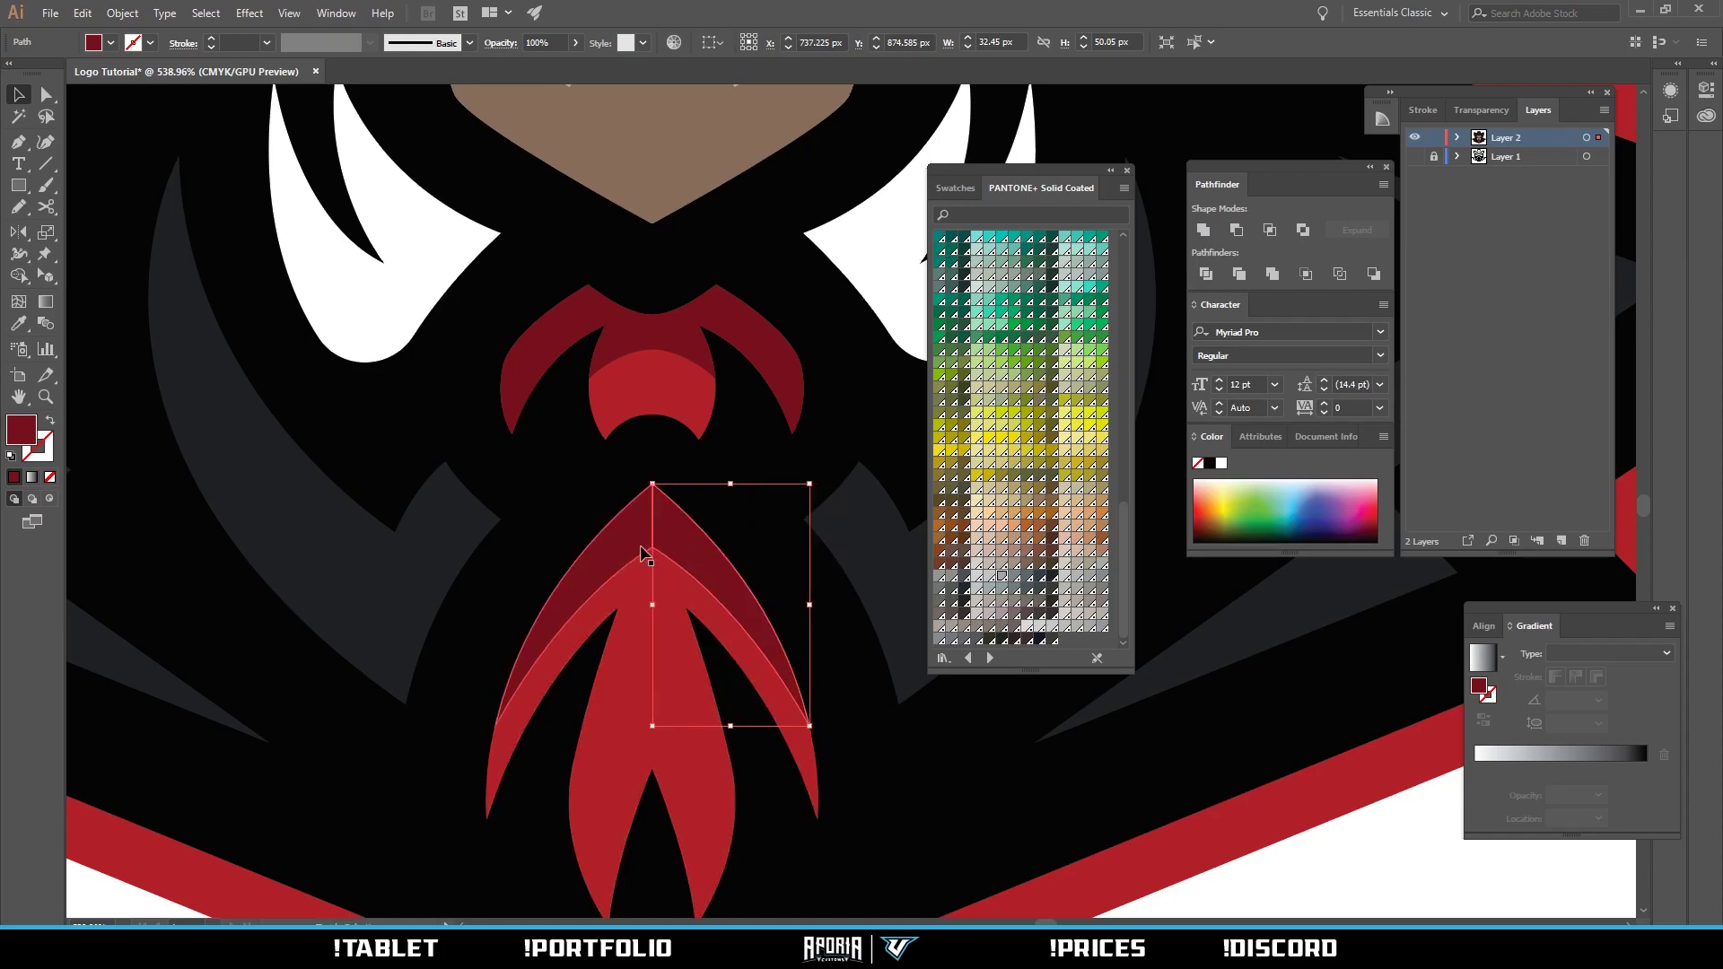
left_click(644, 551, "shift")
left_click(1204, 232)
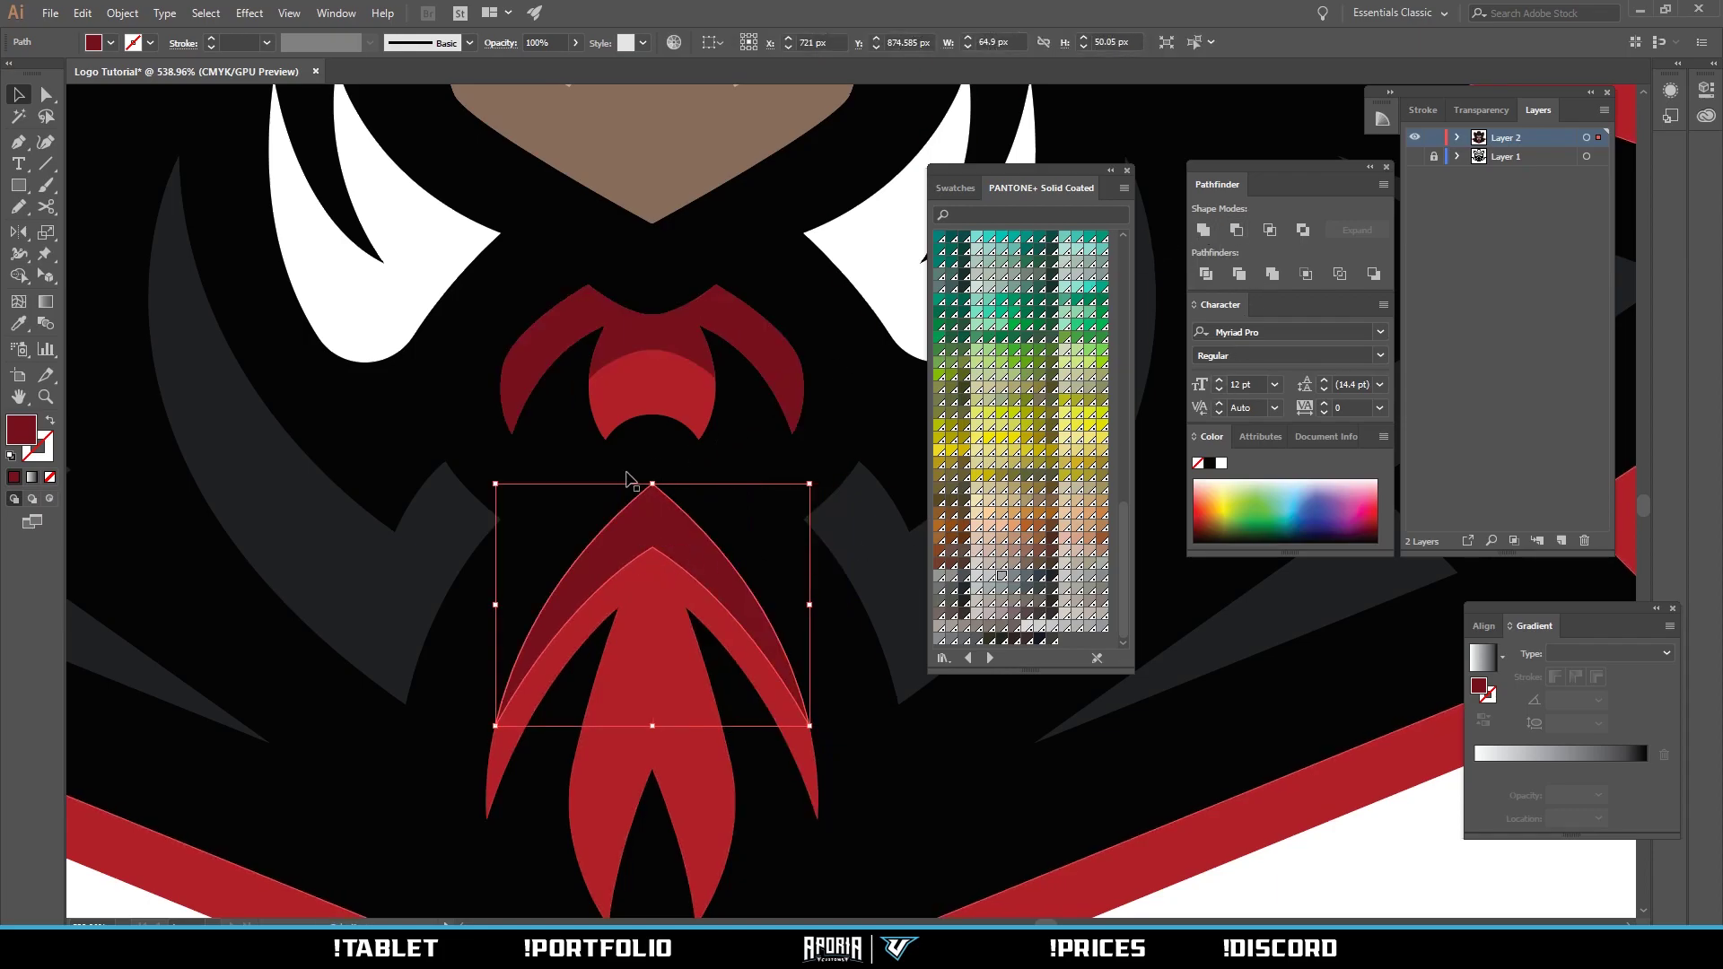
Examine the shaded scarf knot and tails up close and within the whole logo.
left_click_drag(682, 463, 821, 461)
left_click(924, 804)
left_click(696, 614)
key("i")
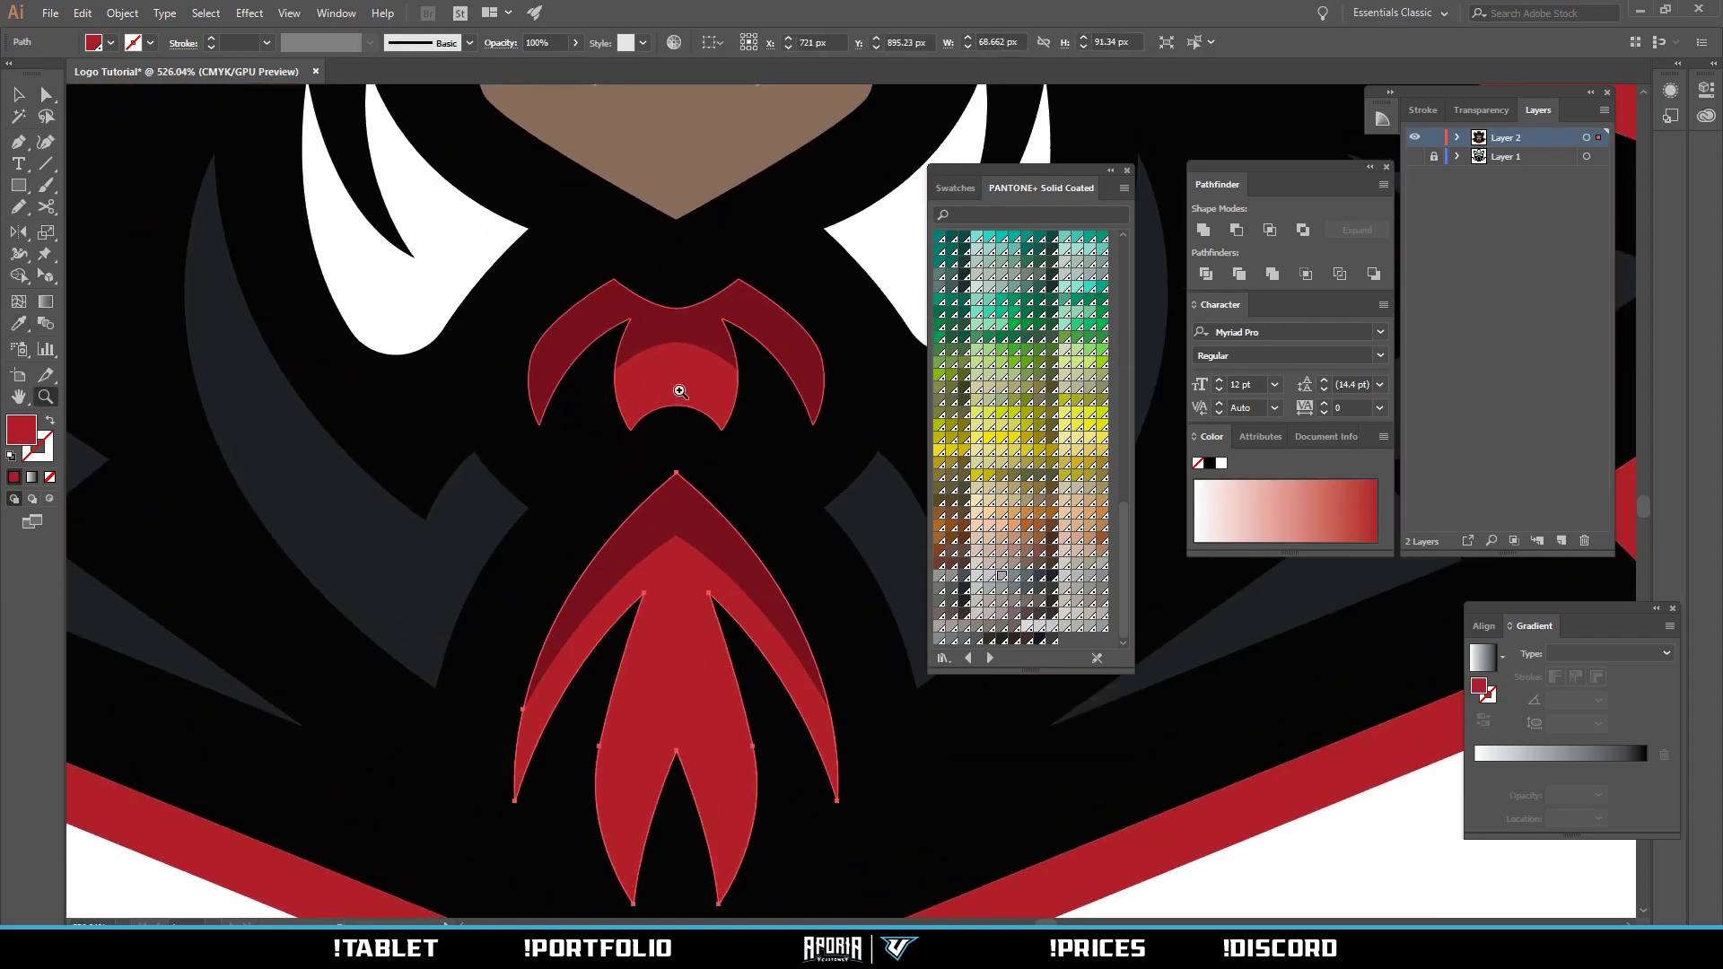
left_click_drag(679, 391, 466, 395)
left_click(880, 742)
left_click_drag(719, 435, 544, 555)
left_click_drag(678, 540, 796, 507)
mouse_move(653, 565)
left_mouse_down()
mouse_move(727, 544)
mouse_move(650, 579)
left_mouse_up()
left_click(650, 531)
left_click(787, 713)
Draw a closed curved shadow shape over the inner part of the right dark grey lapel.
left_click_drag(653, 496, 669, 534)
key("z")
scroll(718, 527, "up", 4)
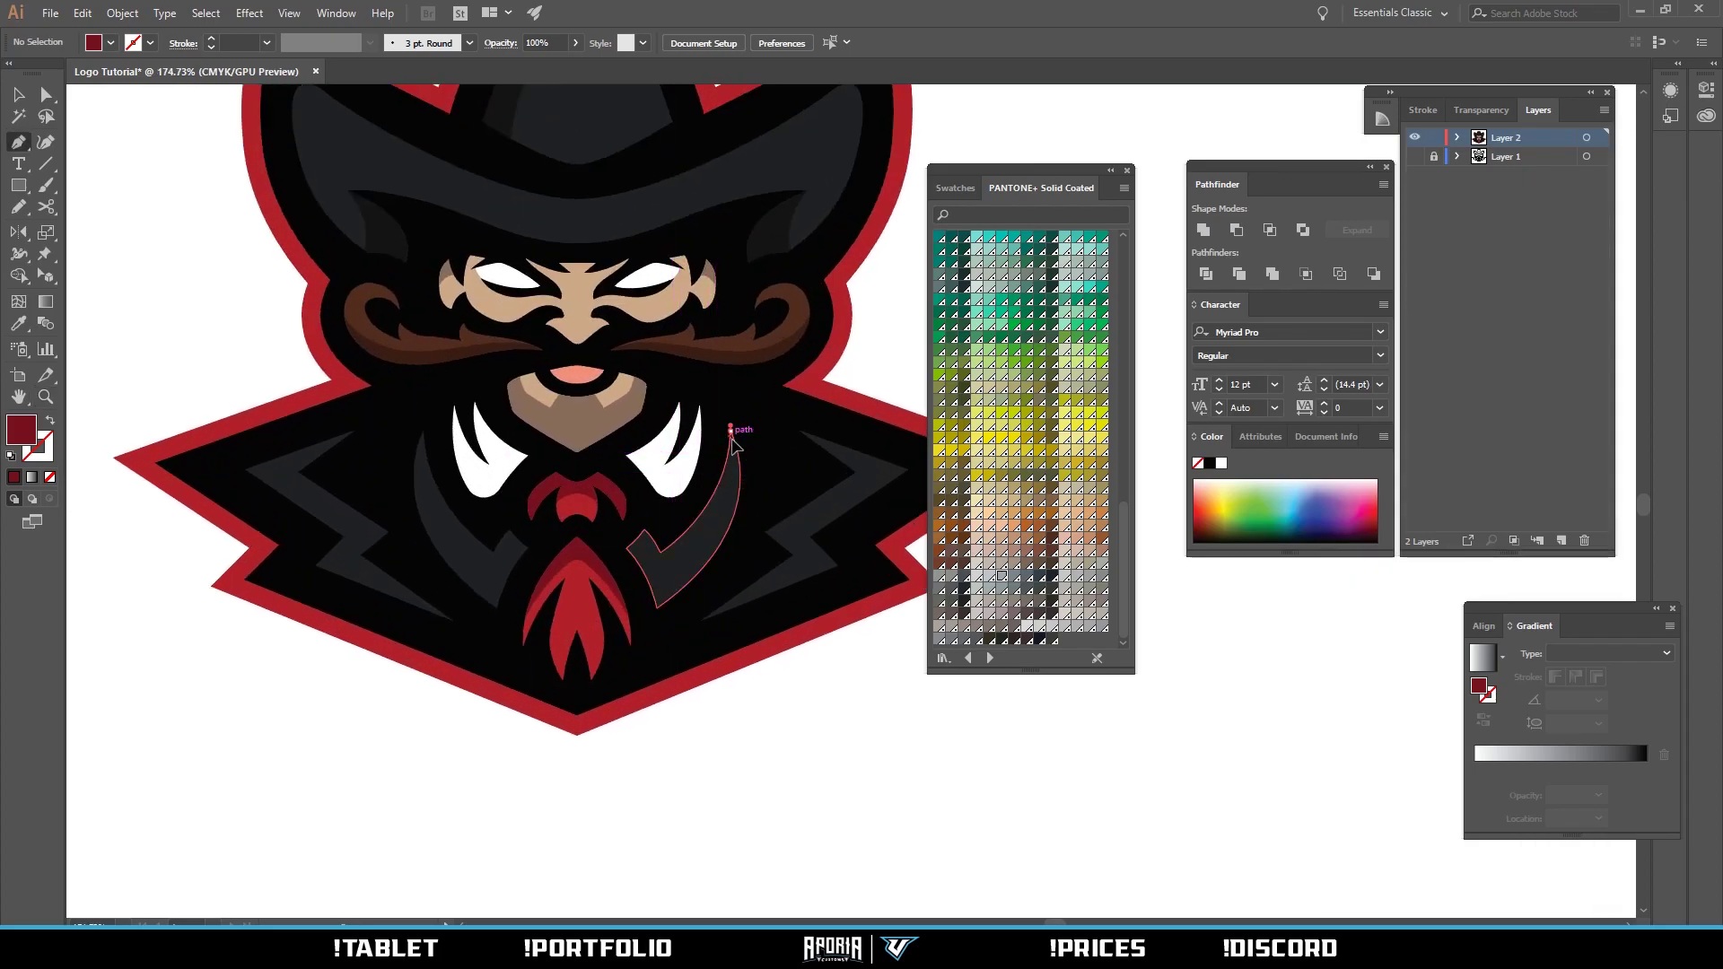
left_click_drag(690, 658, 682, 675)
left_click_drag(627, 620, 618, 554)
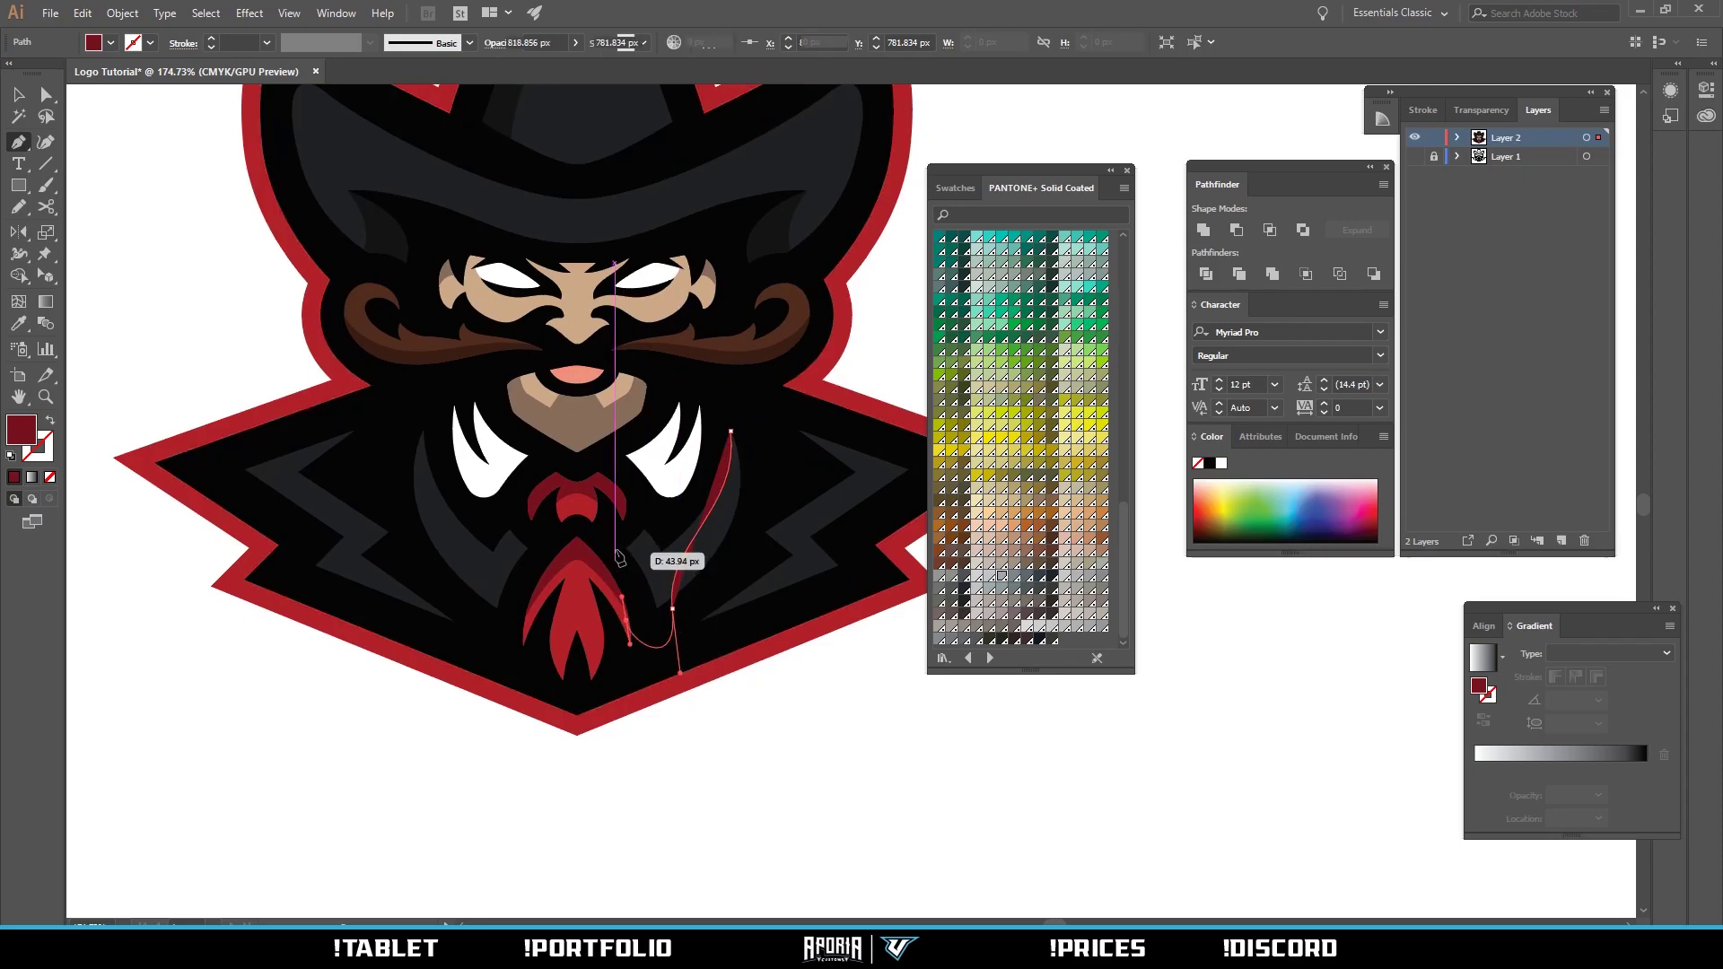
left_click(731, 430)
Trim the lapel shadow to the right lapel's outline with the Shape Builder and select the remaining shadow.
key("z")
left_click_drag(722, 468, 763, 470)
key("a")
left_click(697, 572, "shift")
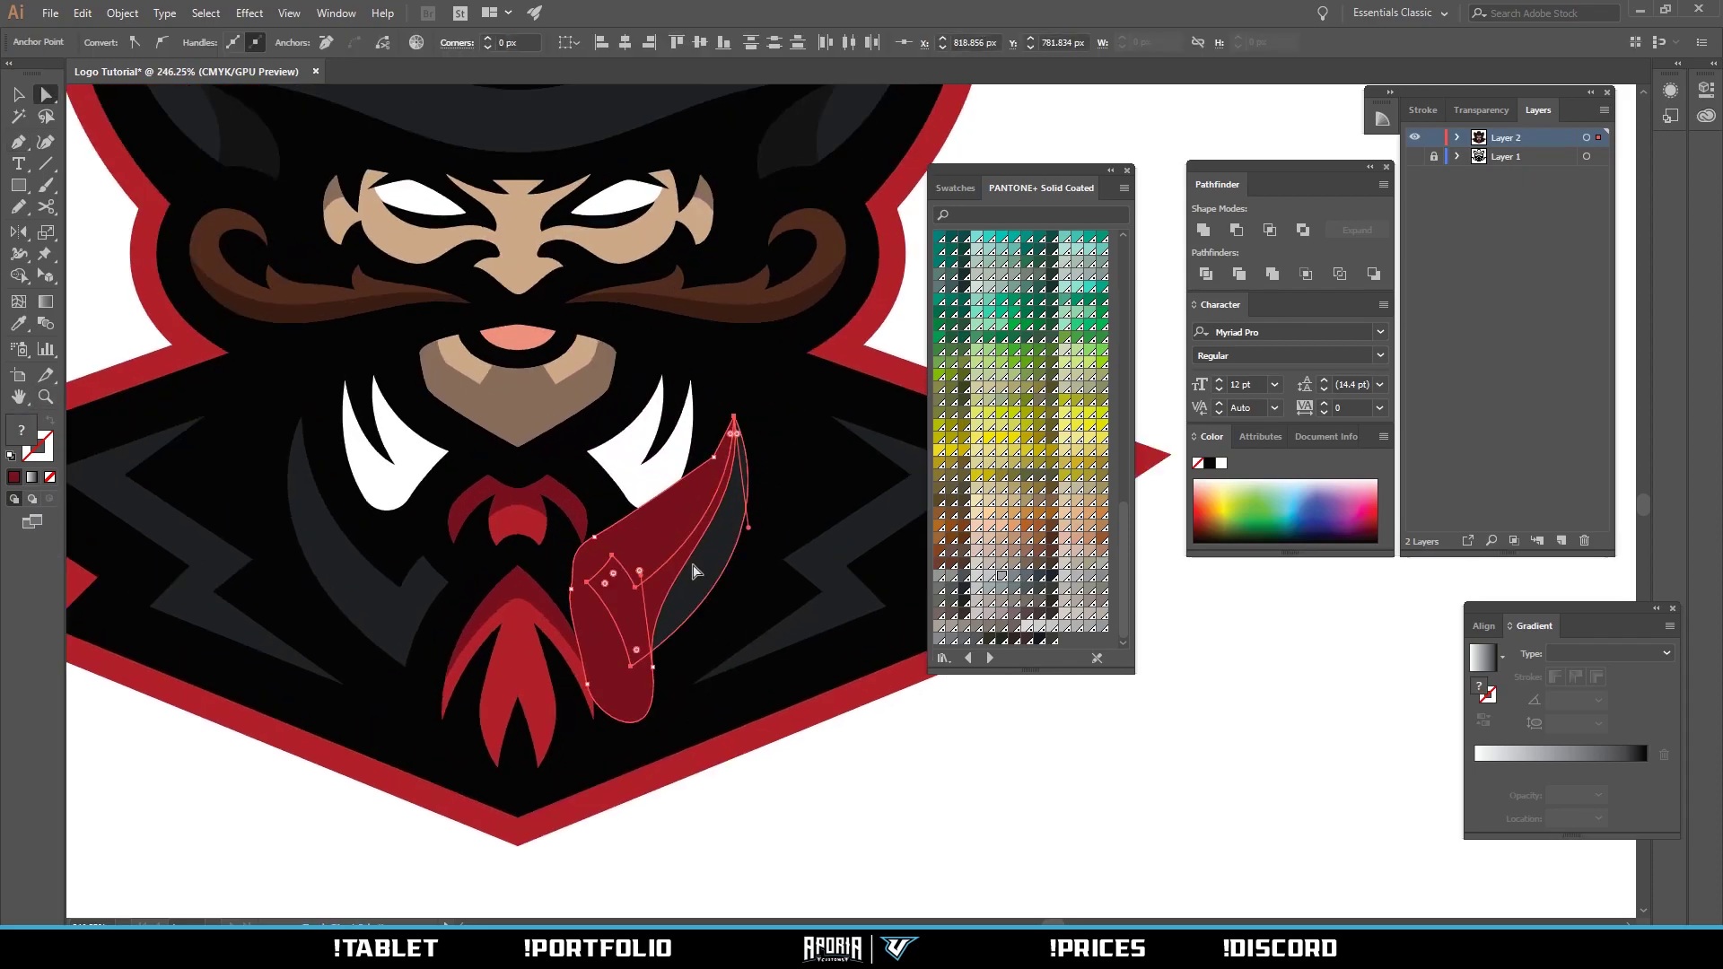
key("shift+m")
left_click(647, 546, "alt")
key("a")
left_click(626, 614)
left_click_drag(593, 550, 661, 742)
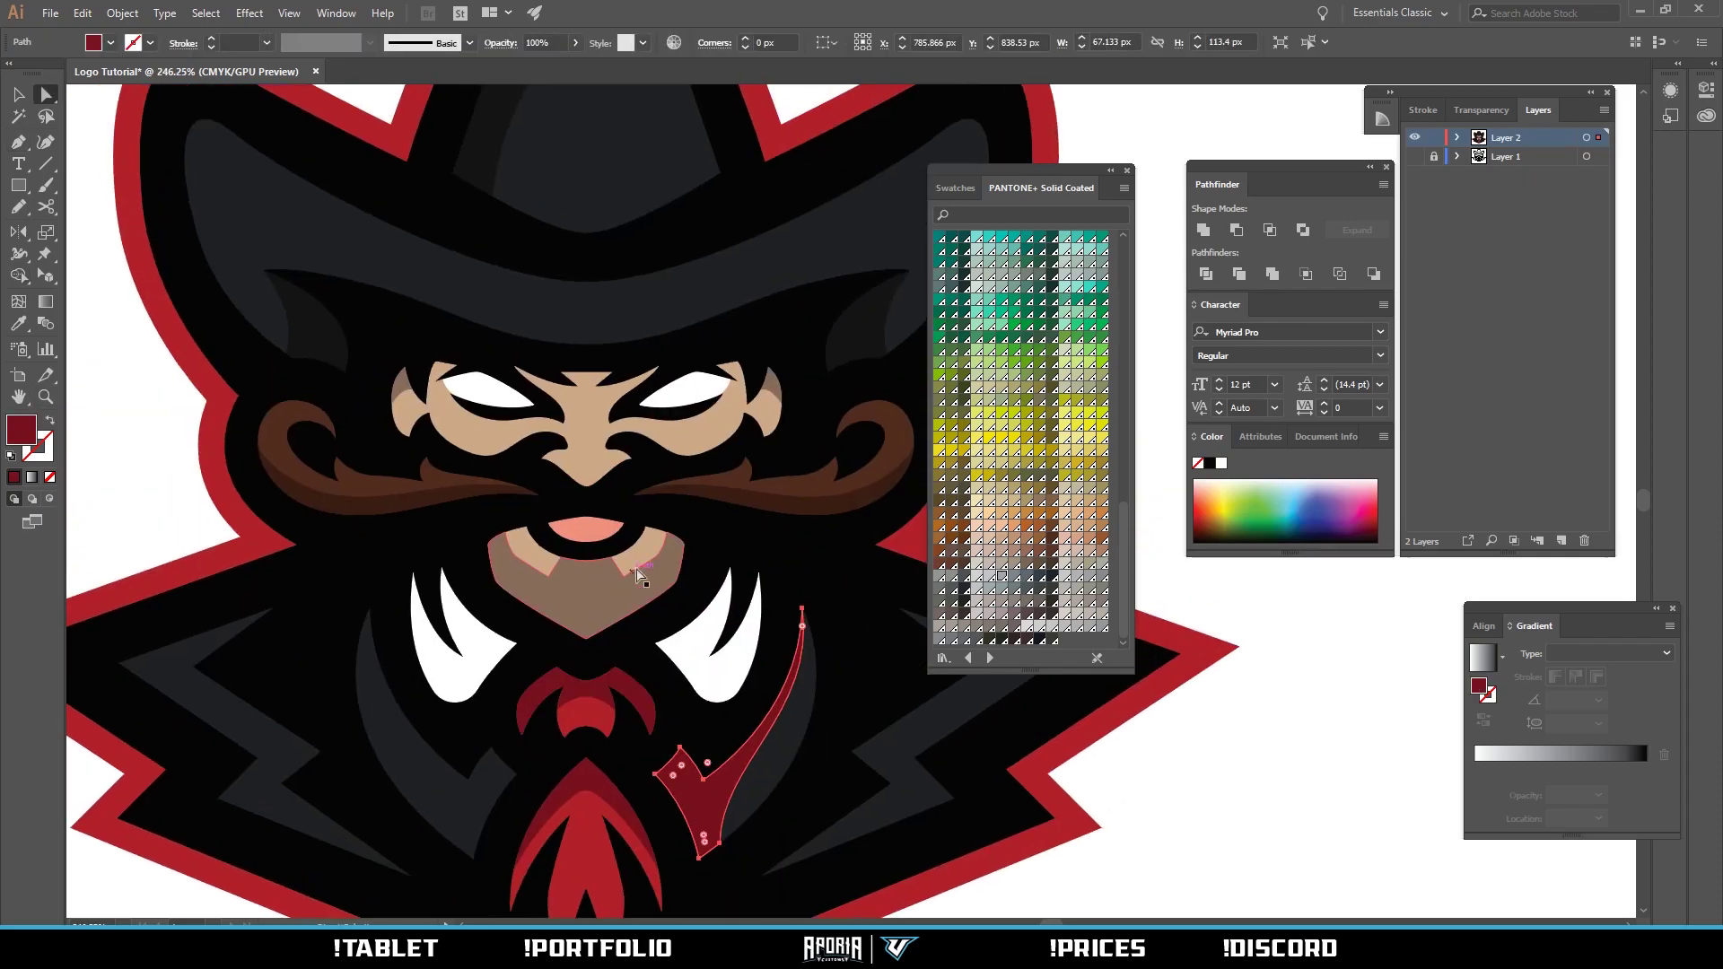
Recolor the right lapel shadow with the near-black shade sampled from the hat's shadow and deselect it.
key("i")
left_click(476, 170)
key("z")
left_click_drag(567, 211, 440, 215)
key("v")
left_click(716, 610)
Reflect a copy of the right lapel shadow horizontally and align it over the inner part of the left lapel.
key("z")
left_click_drag(507, 411, 627, 418)
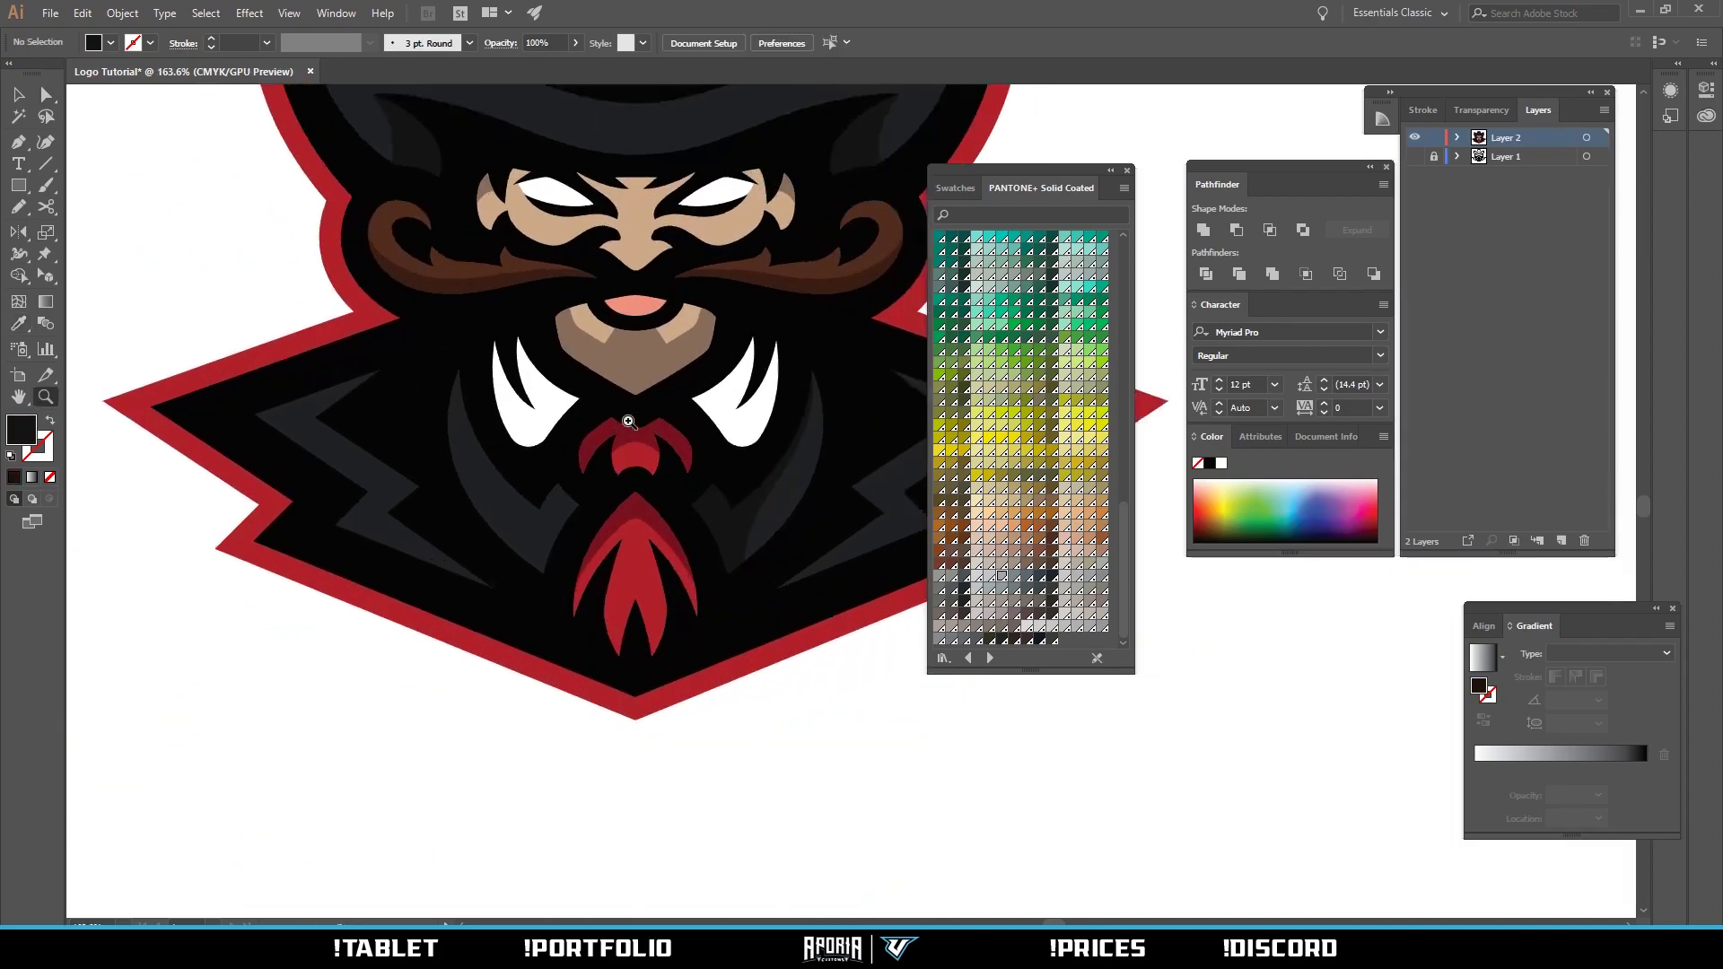
left_click_drag(734, 533, 450, 532)
key("o")
left_click_drag(575, 619, 529, 686)
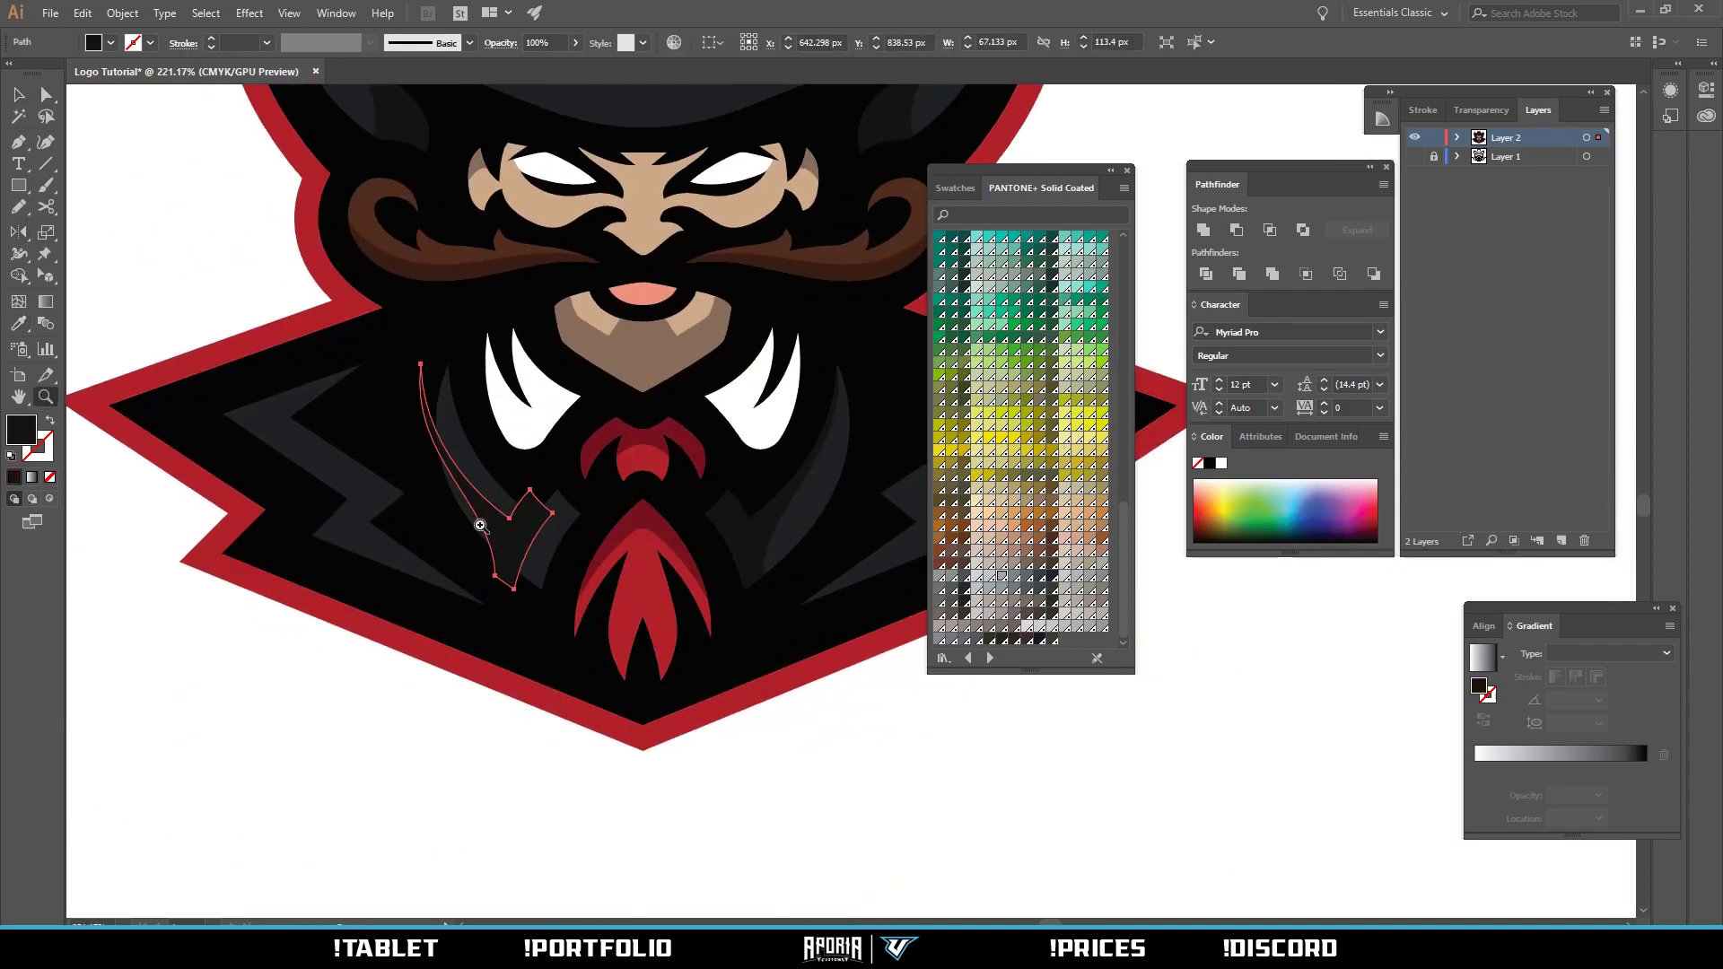
key("z")
left_click_drag(500, 524, 583, 525)
key("v")
left_click_drag(559, 520, 608, 526)
key("z")
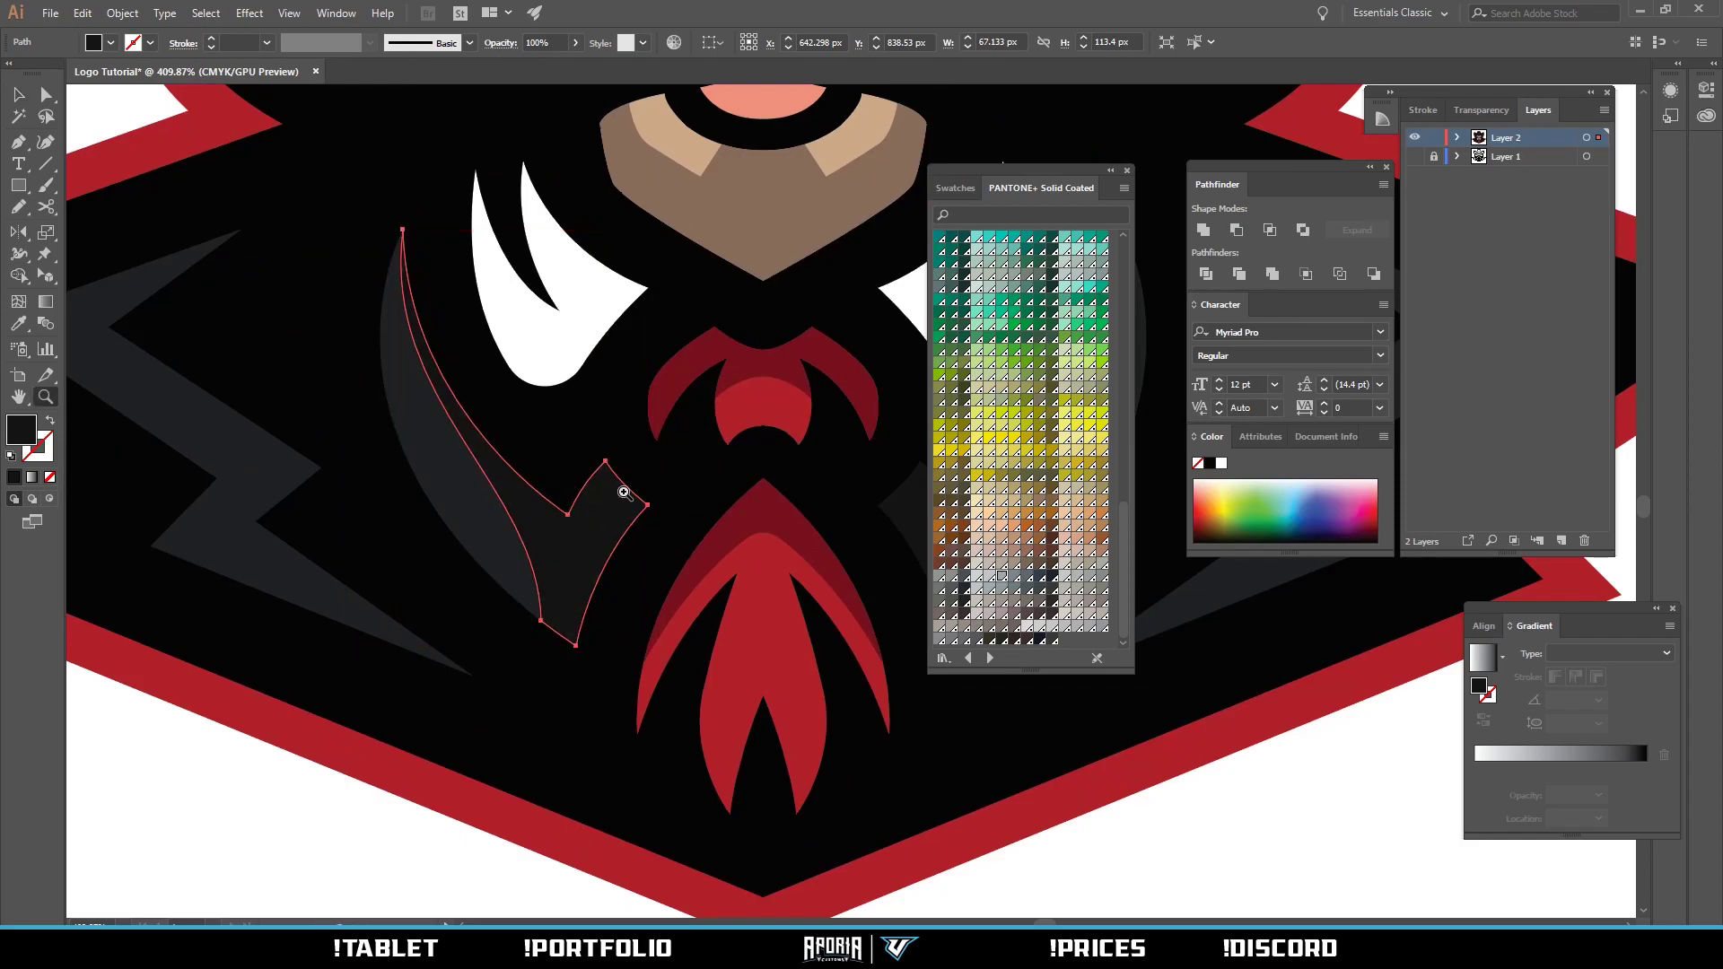
Deselect everything and examine the shaded lapels within the whole logo at small and large sizes.
left_click(660, 445, "alt")
left_click(484, 517, "alt")
key("ctrl+shift+a")
left_click(677, 511, "alt")
left_click(700, 592, "alt")
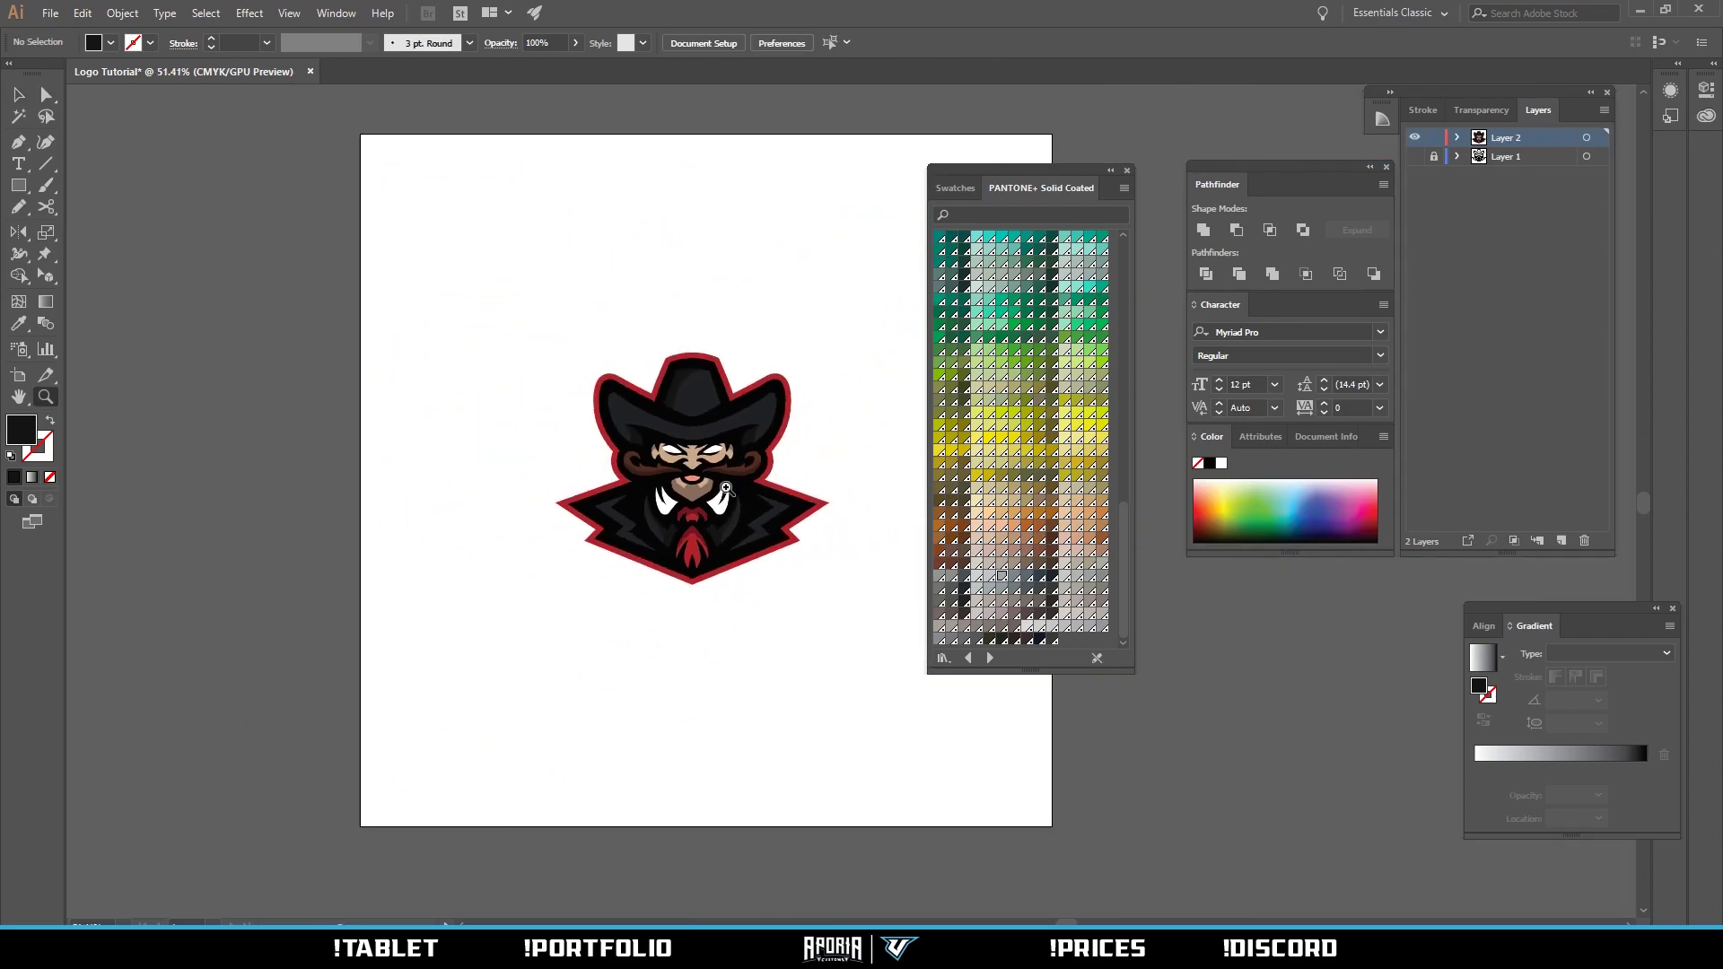
left_click(728, 488)
left_click_drag(673, 508, 498, 458)
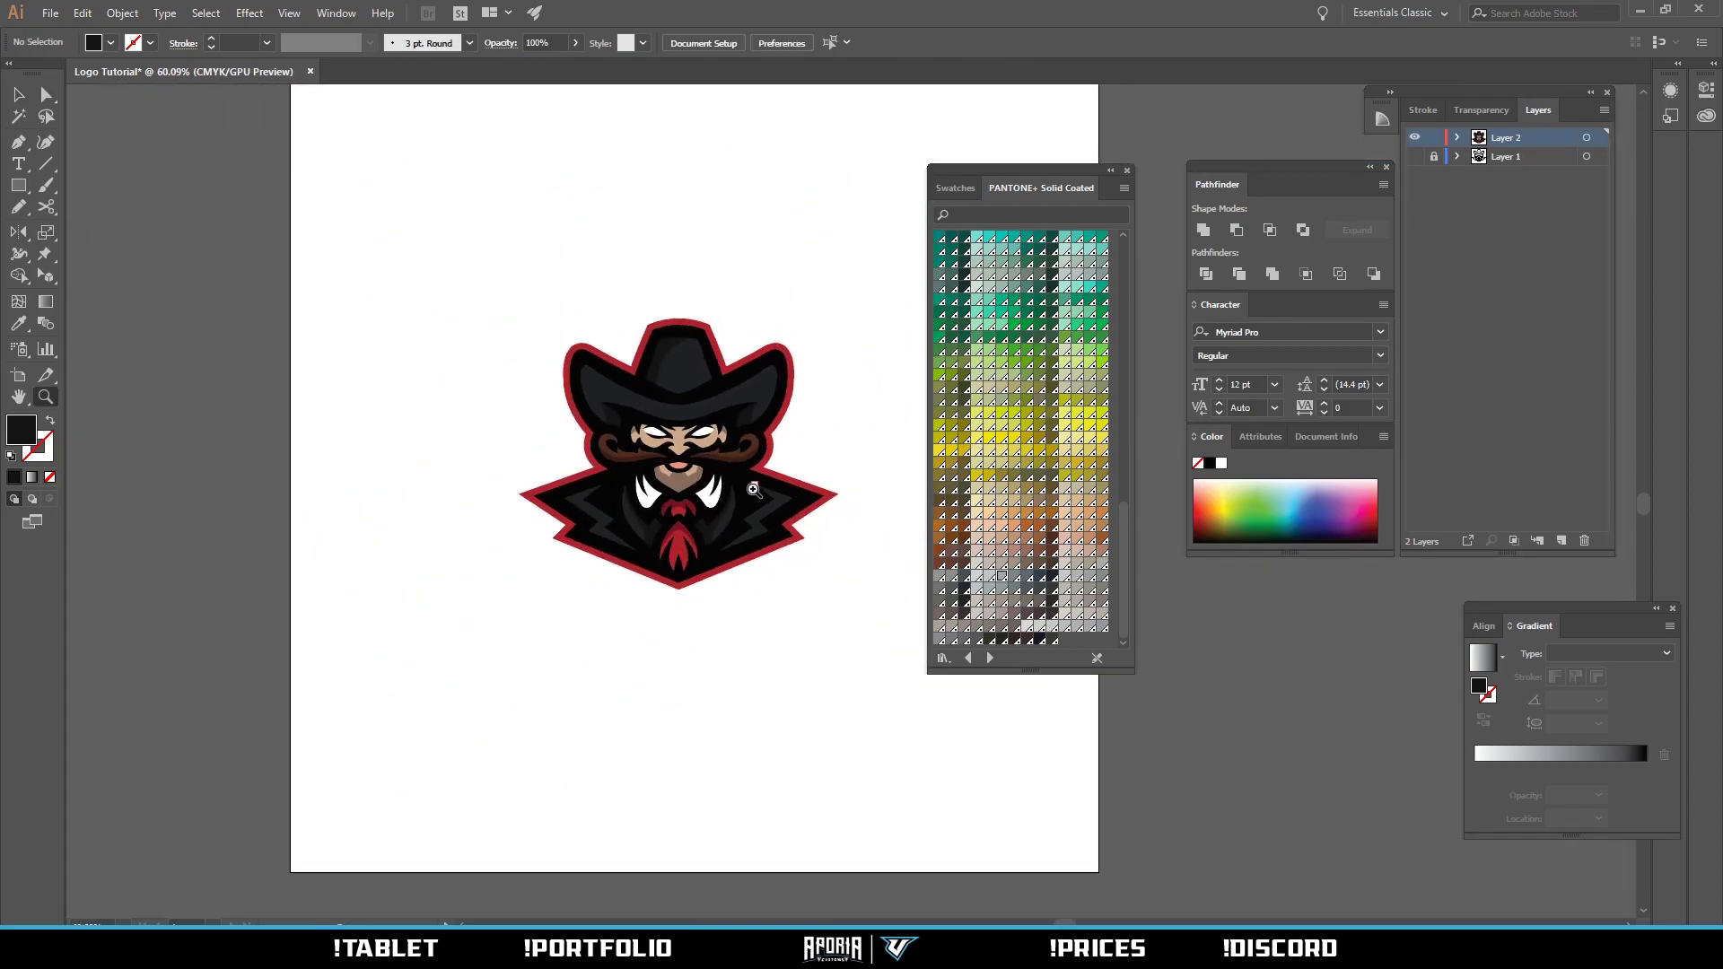
left_click_drag(752, 490, 811, 486)
left_click_drag(793, 485, 781, 503)
left_click(782, 505)
left_click(620, 444, "alt")
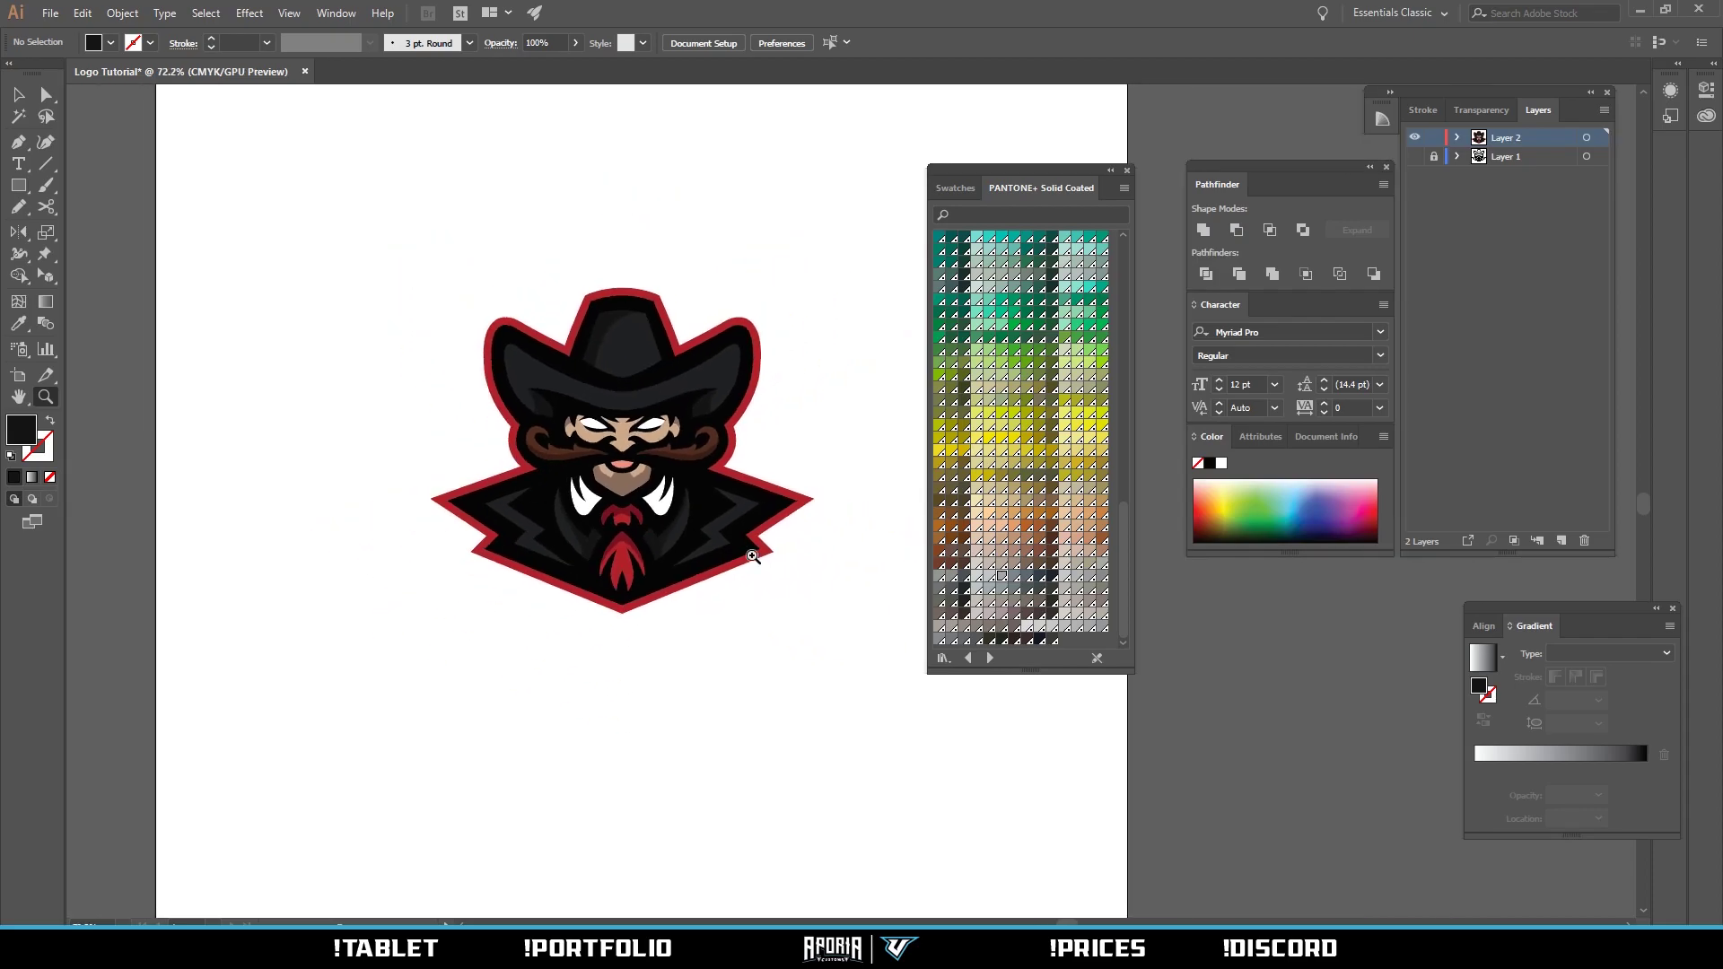
left_click_drag(662, 548, 469, 588)
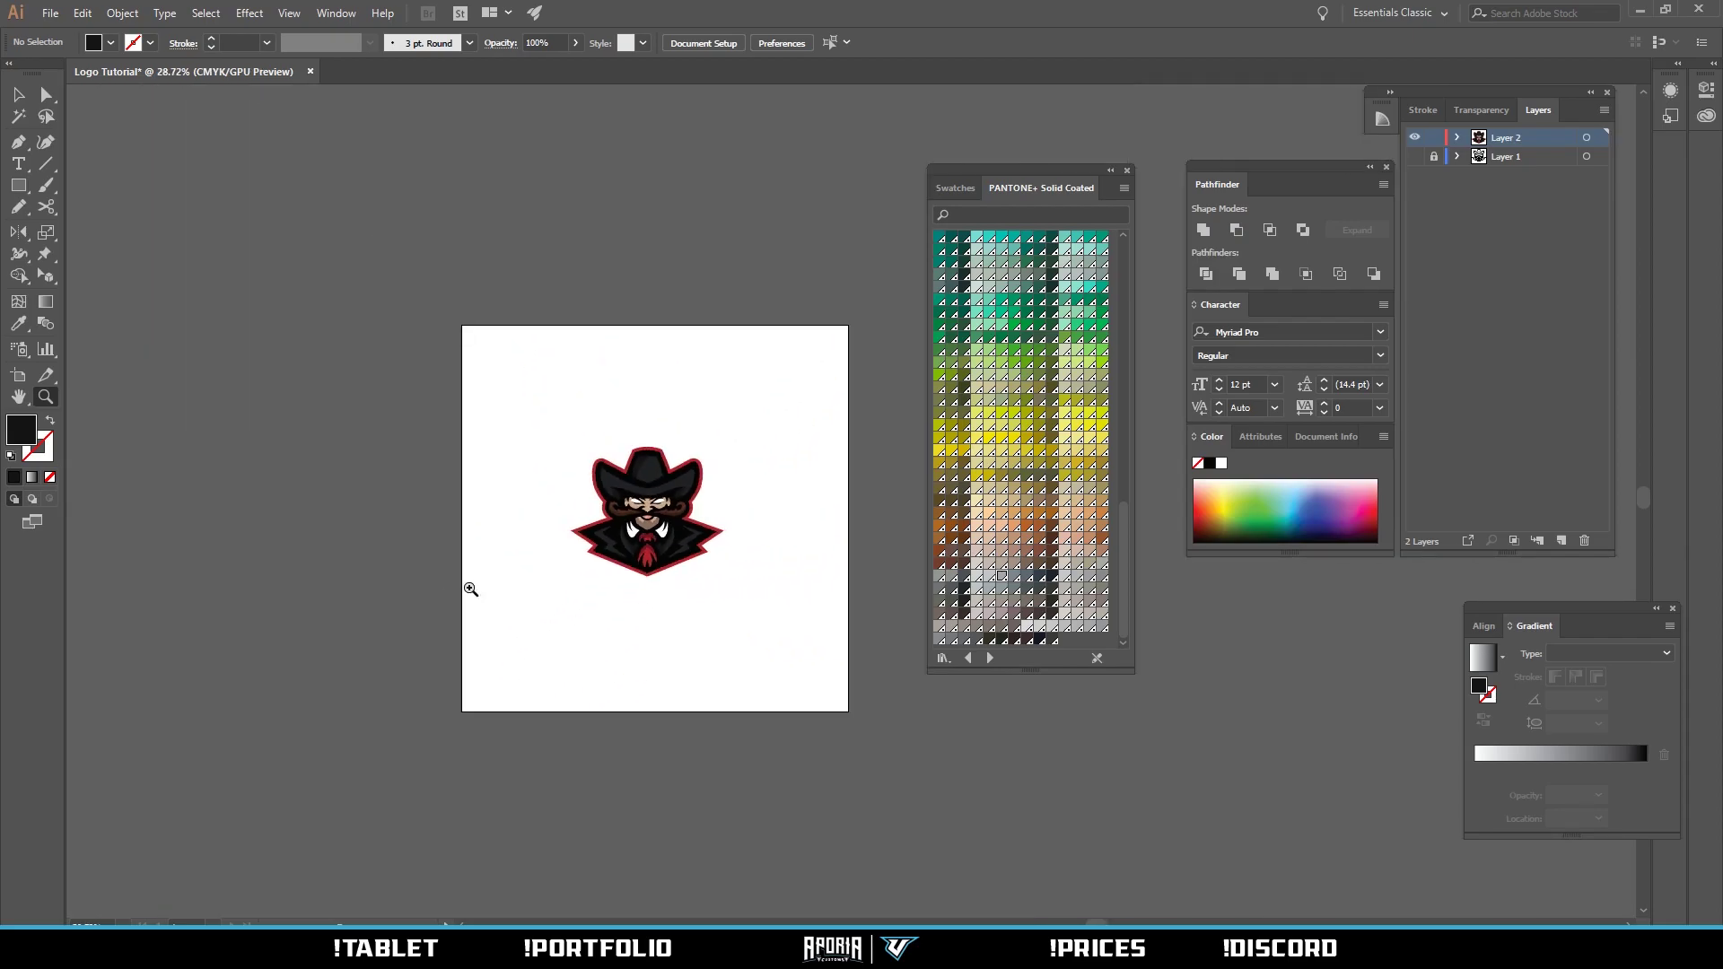
left_click_drag(631, 513, 753, 562)
left_click_drag(669, 561, 774, 551)
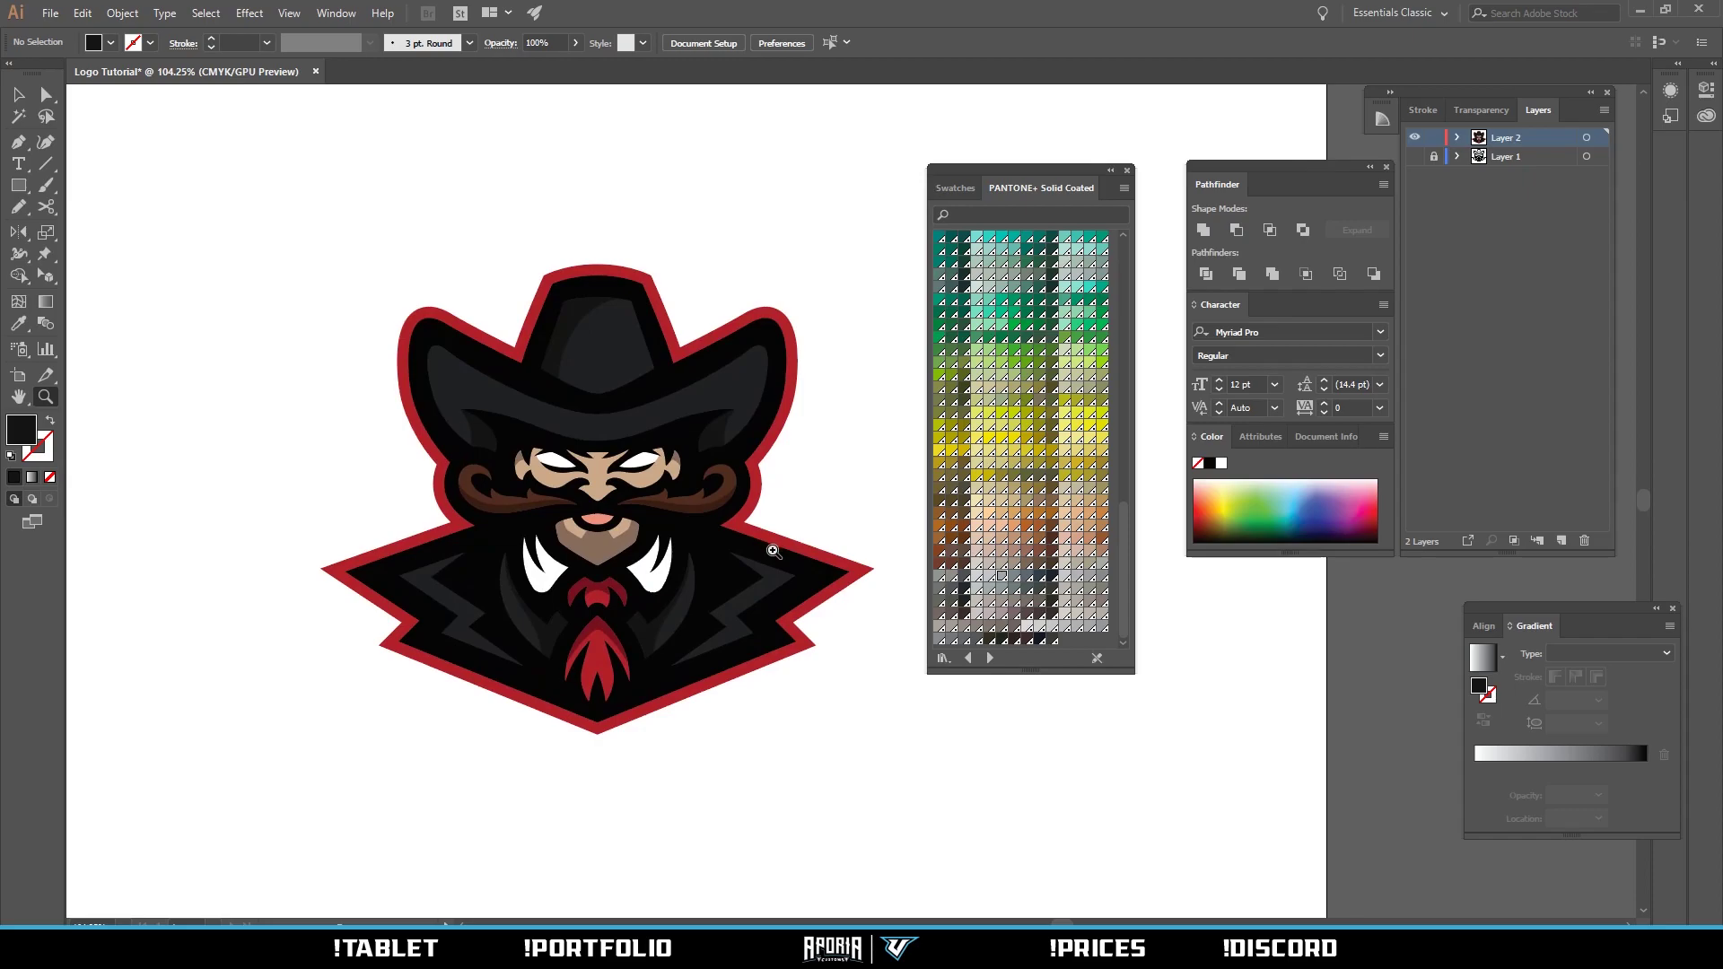
Save the document as Logo Tutorial.ai in the AI Files folder, using the Illustrator CC version options.
left_click(50, 12)
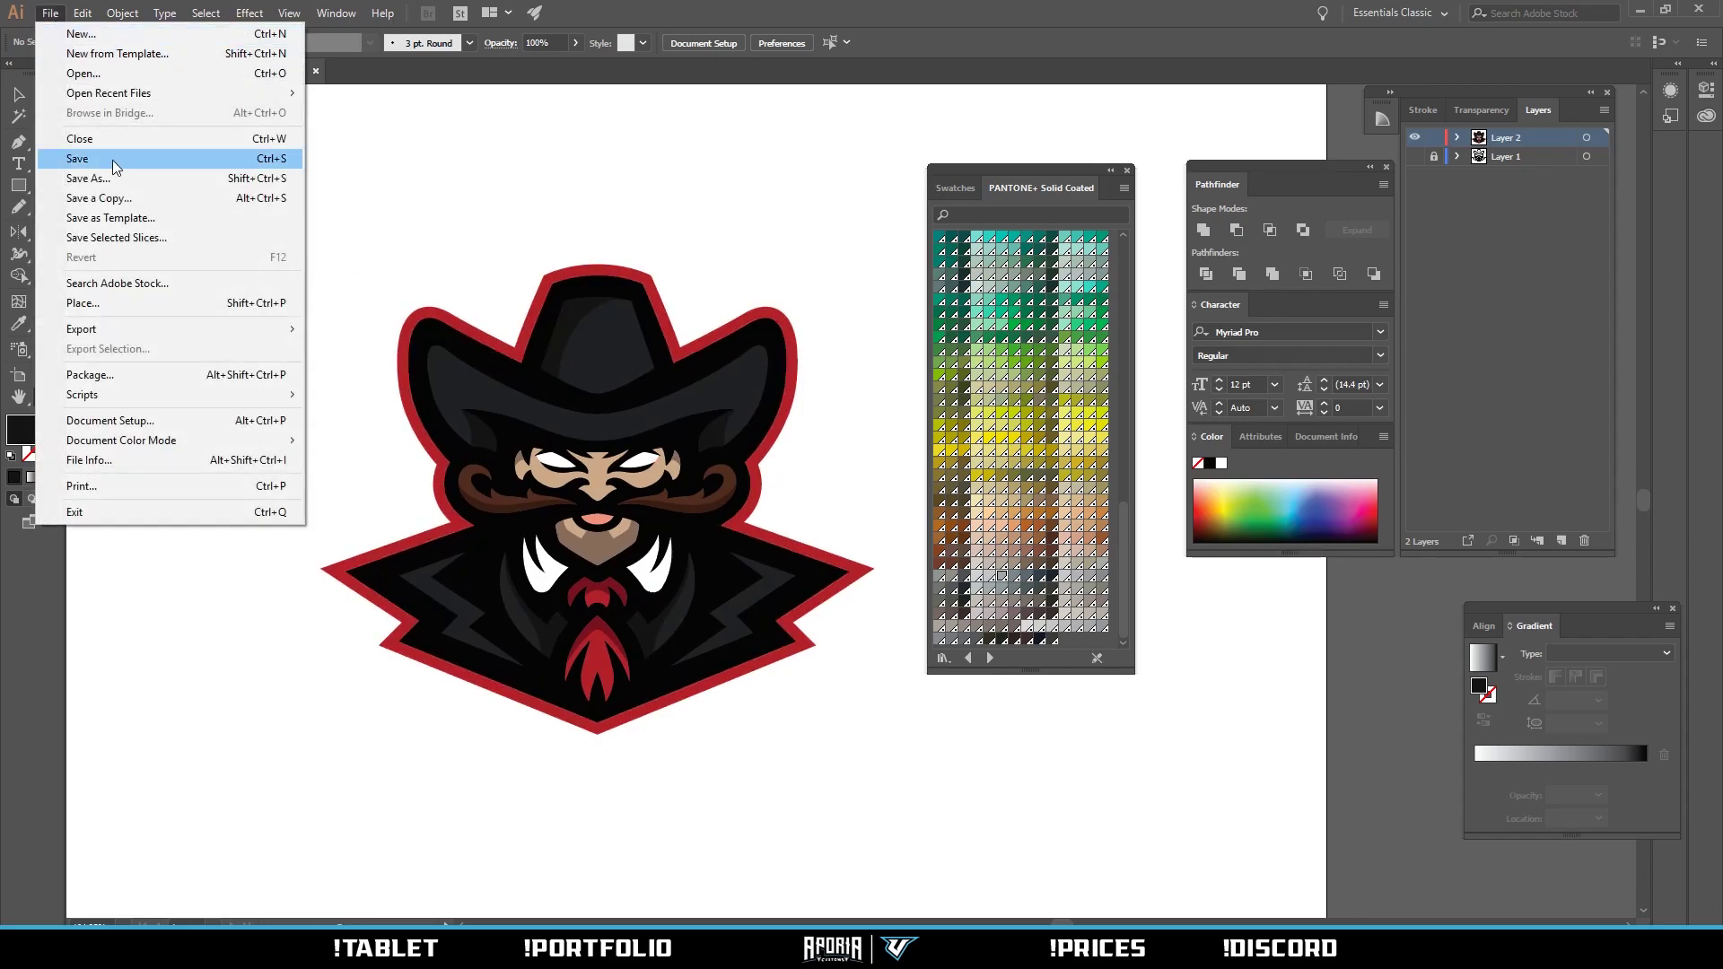
left_click(128, 158)
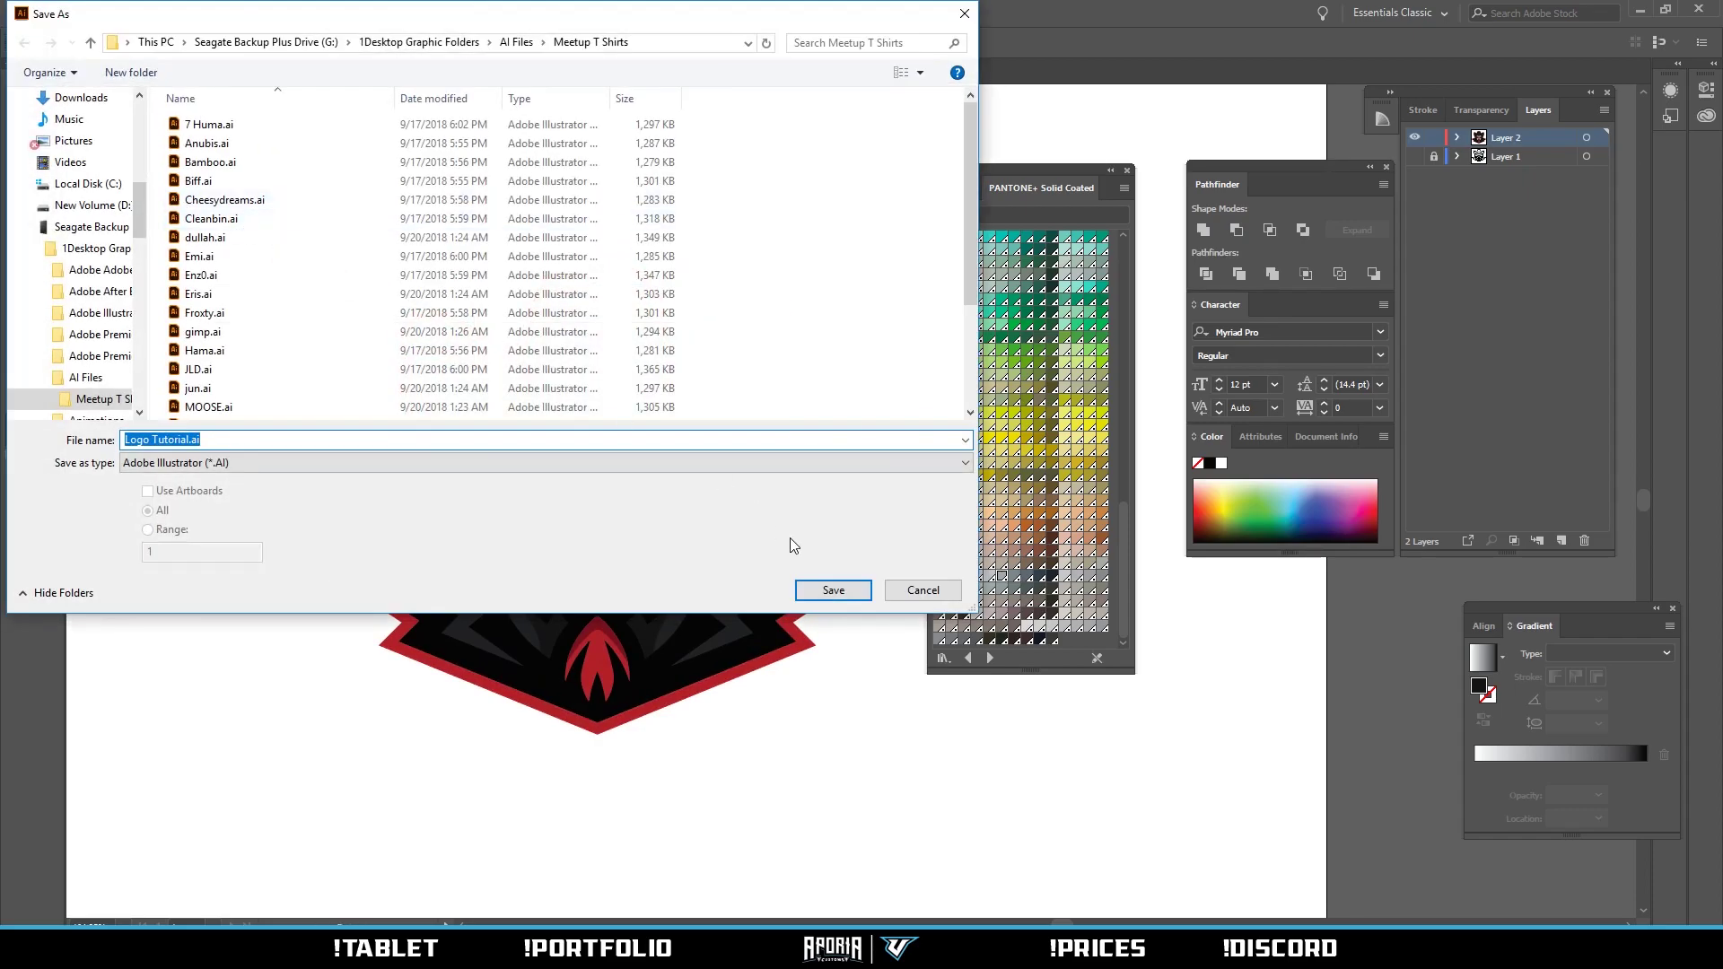
left_click(517, 43)
left_click(817, 589)
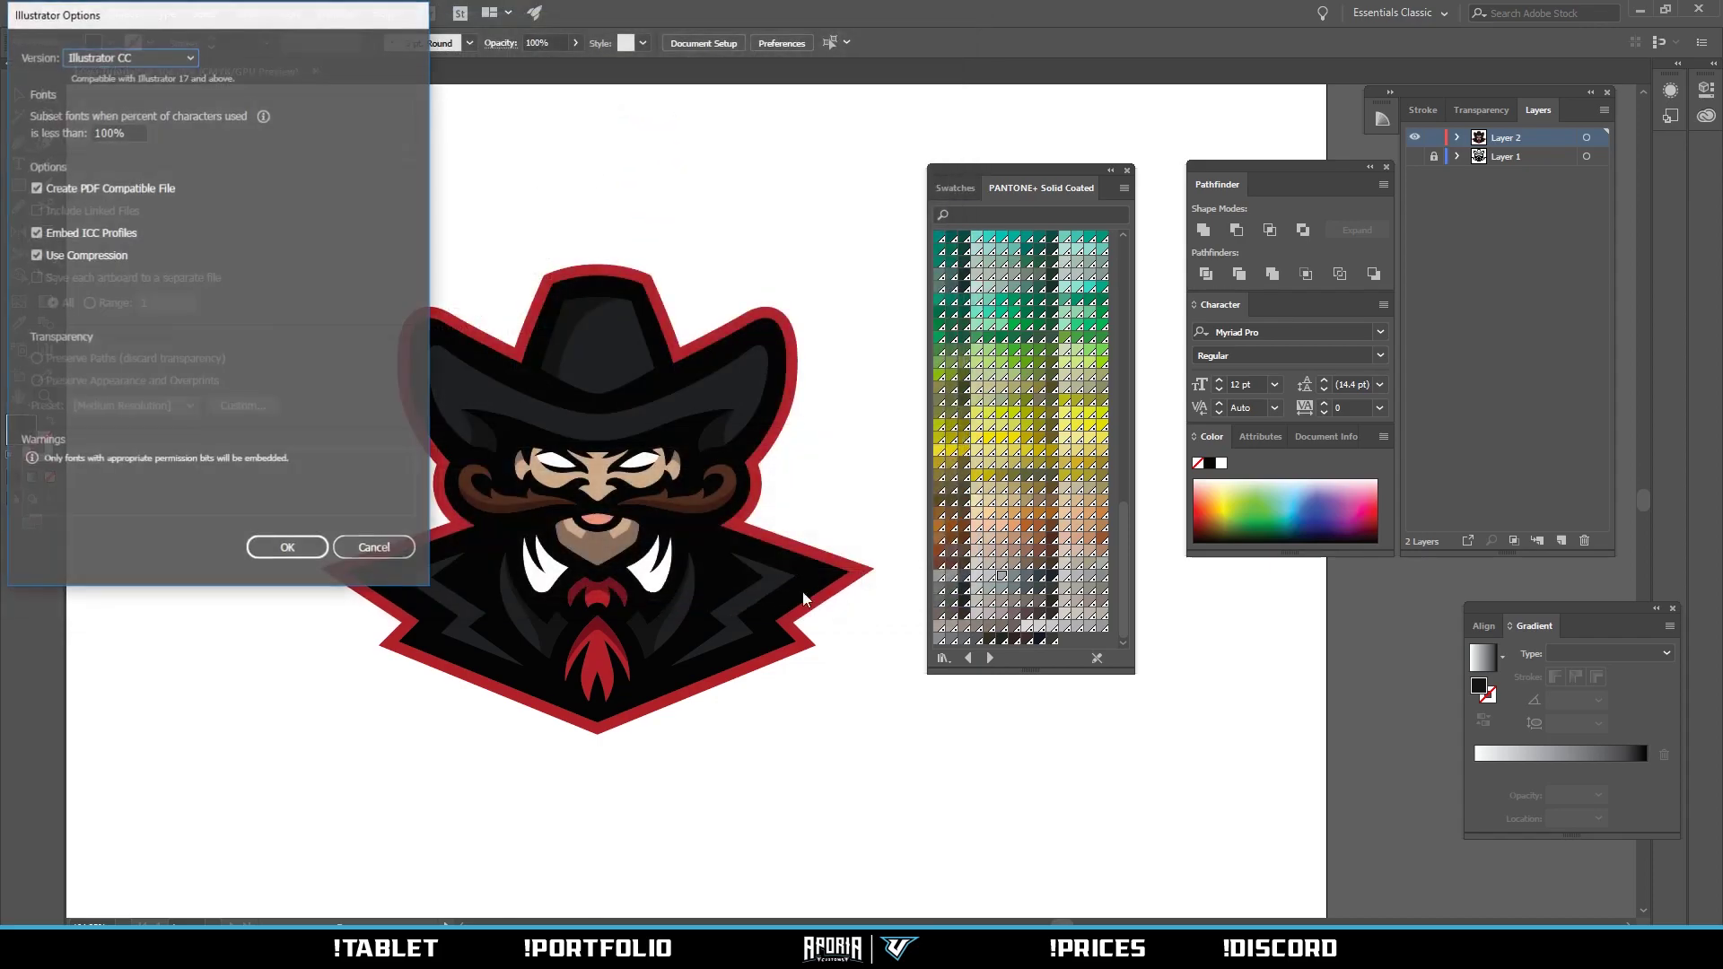
left_click(287, 548)
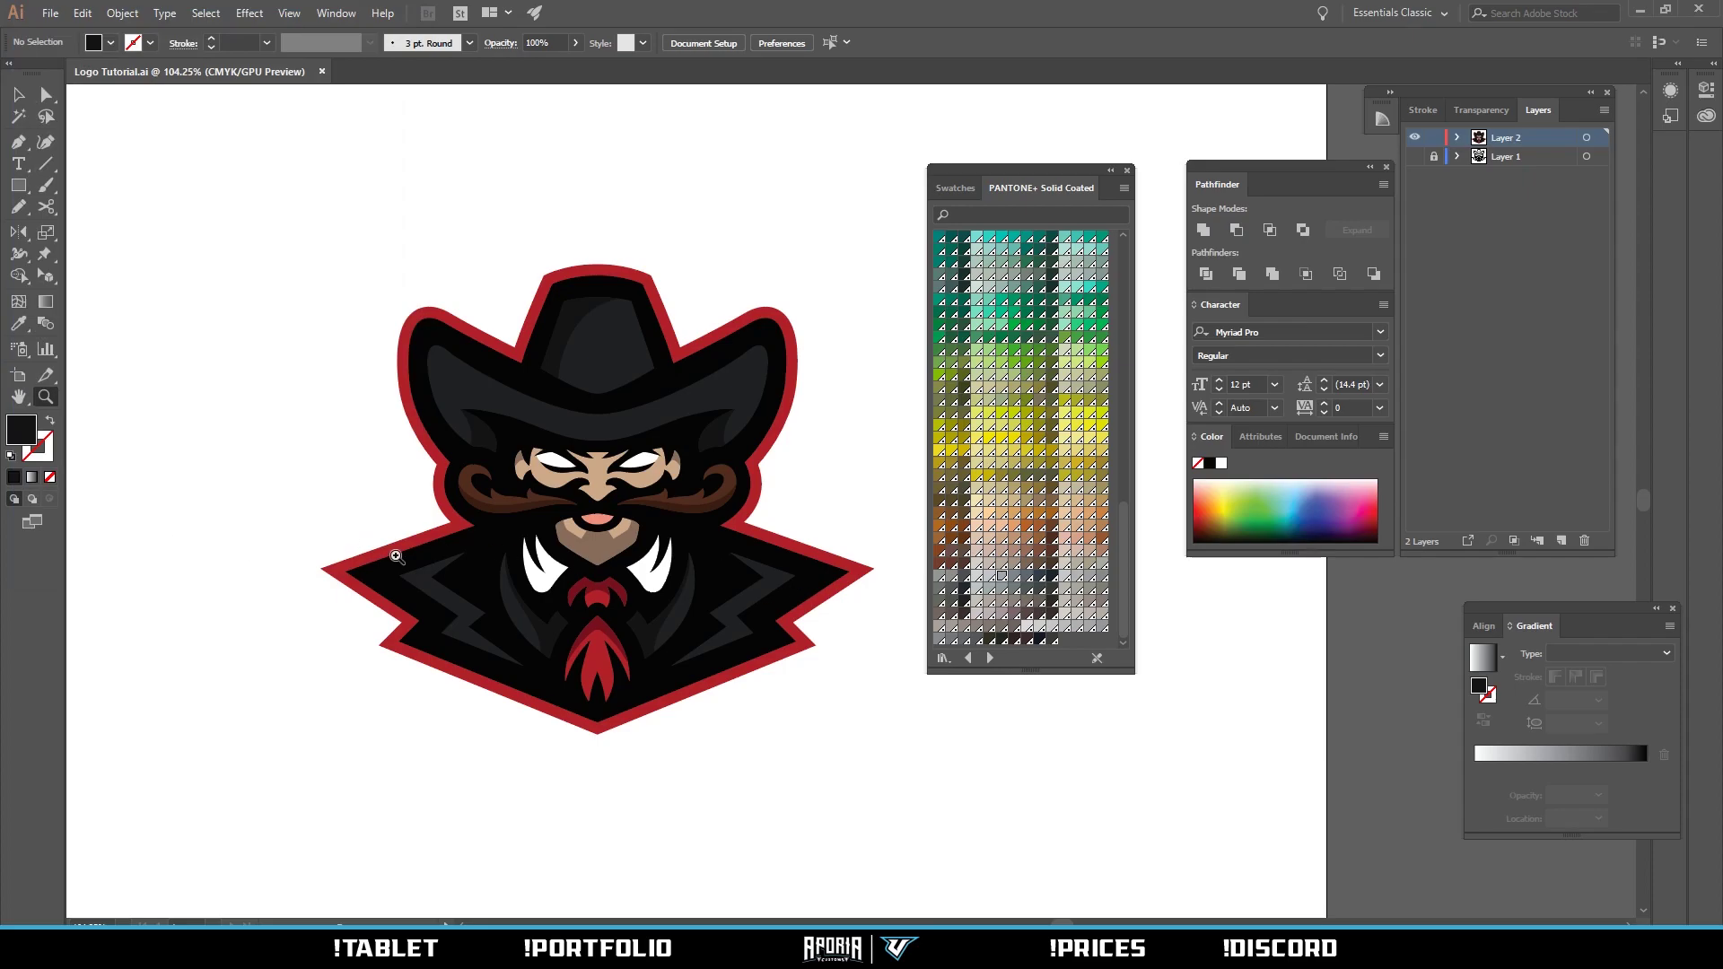
Move the PANTONE+ Solid Coated swatch library farther away from the logo artwork.
left_click_drag(698, 335, 744, 479)
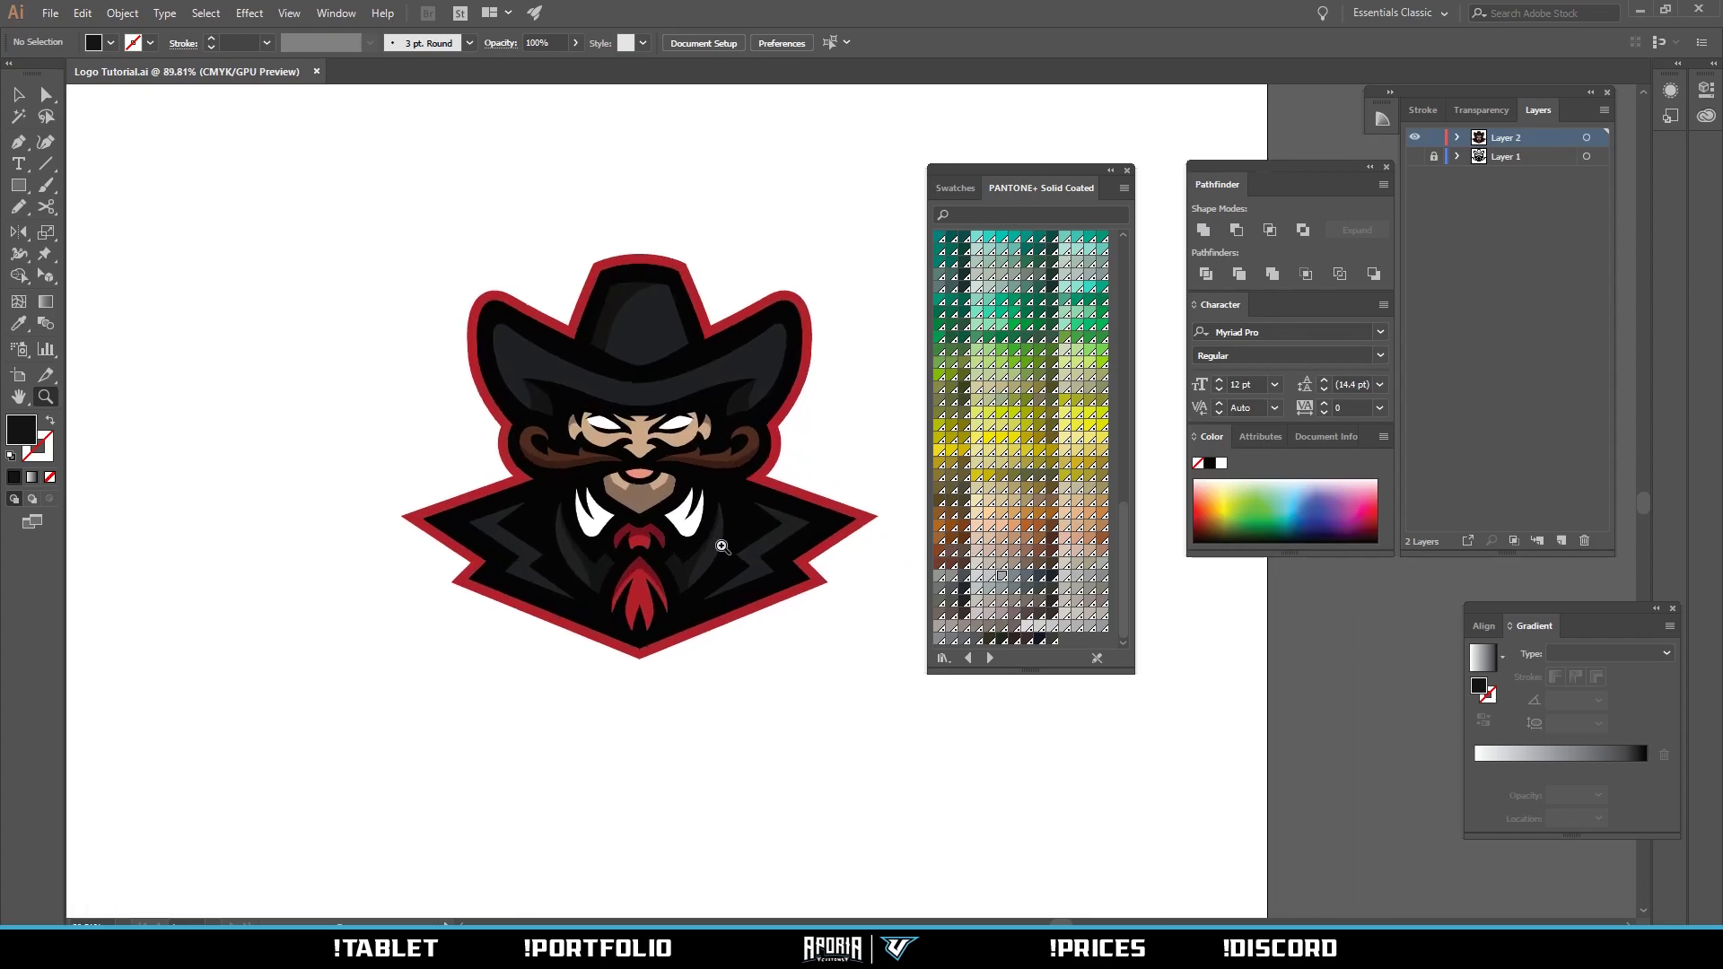
left_click_drag(722, 545, 781, 500)
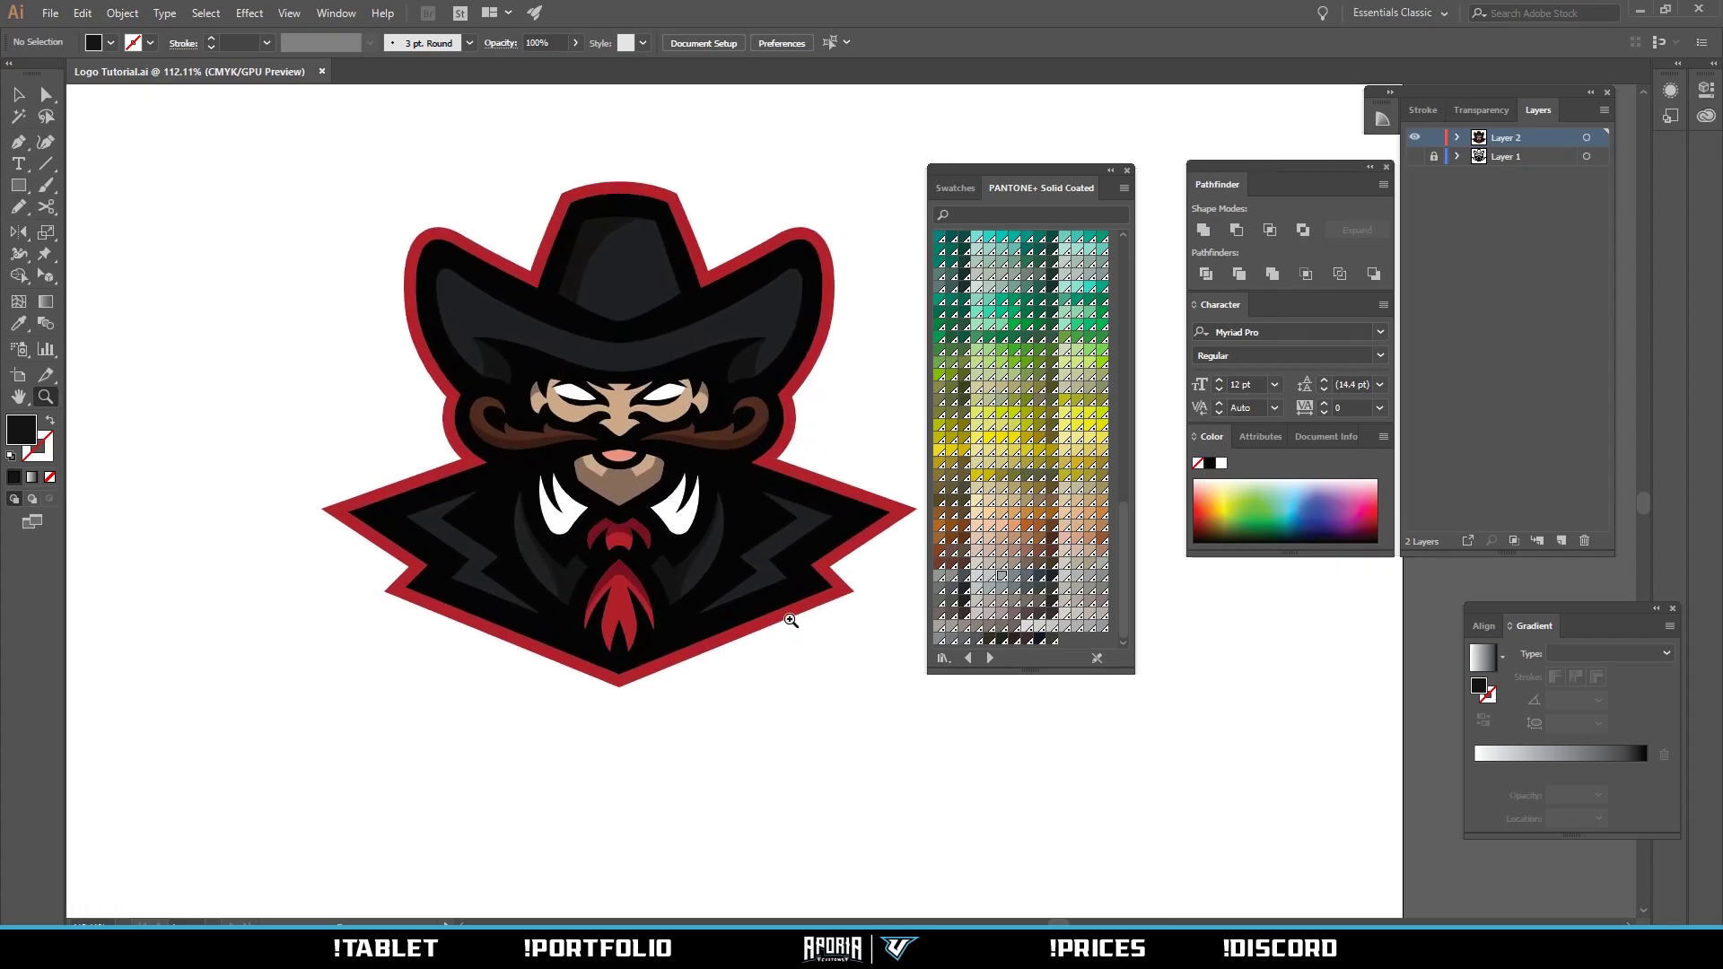
left_click_drag(685, 482, 587, 503)
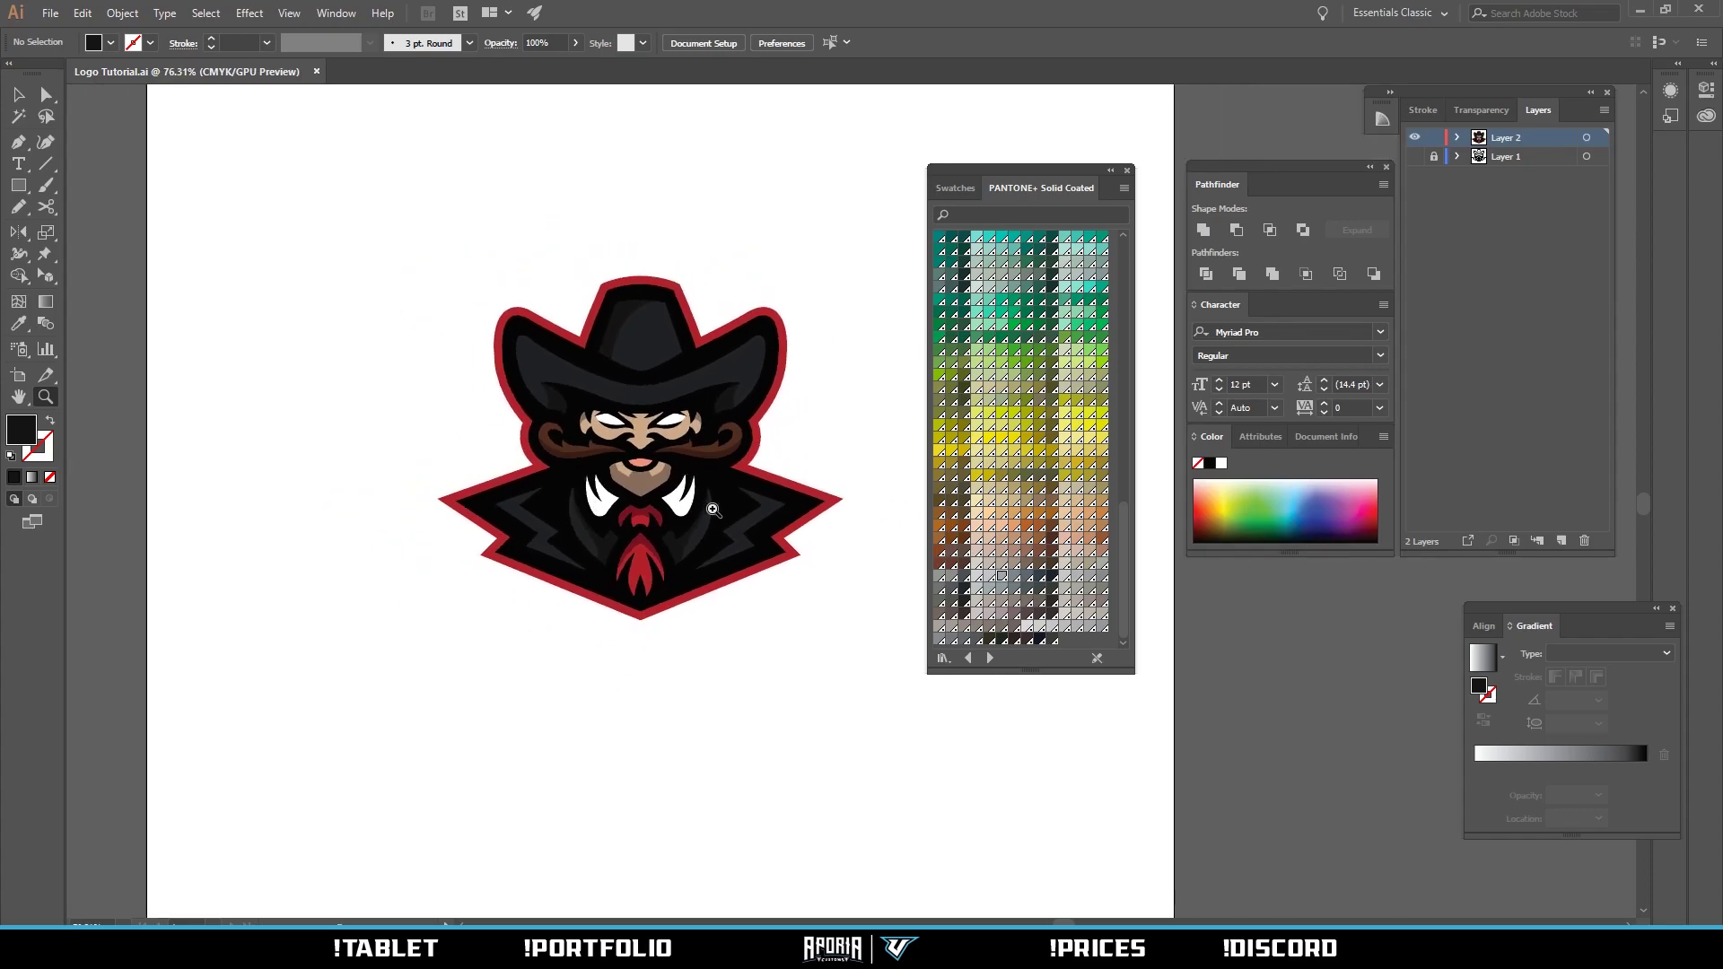
left_click_drag(797, 523, 816, 474)
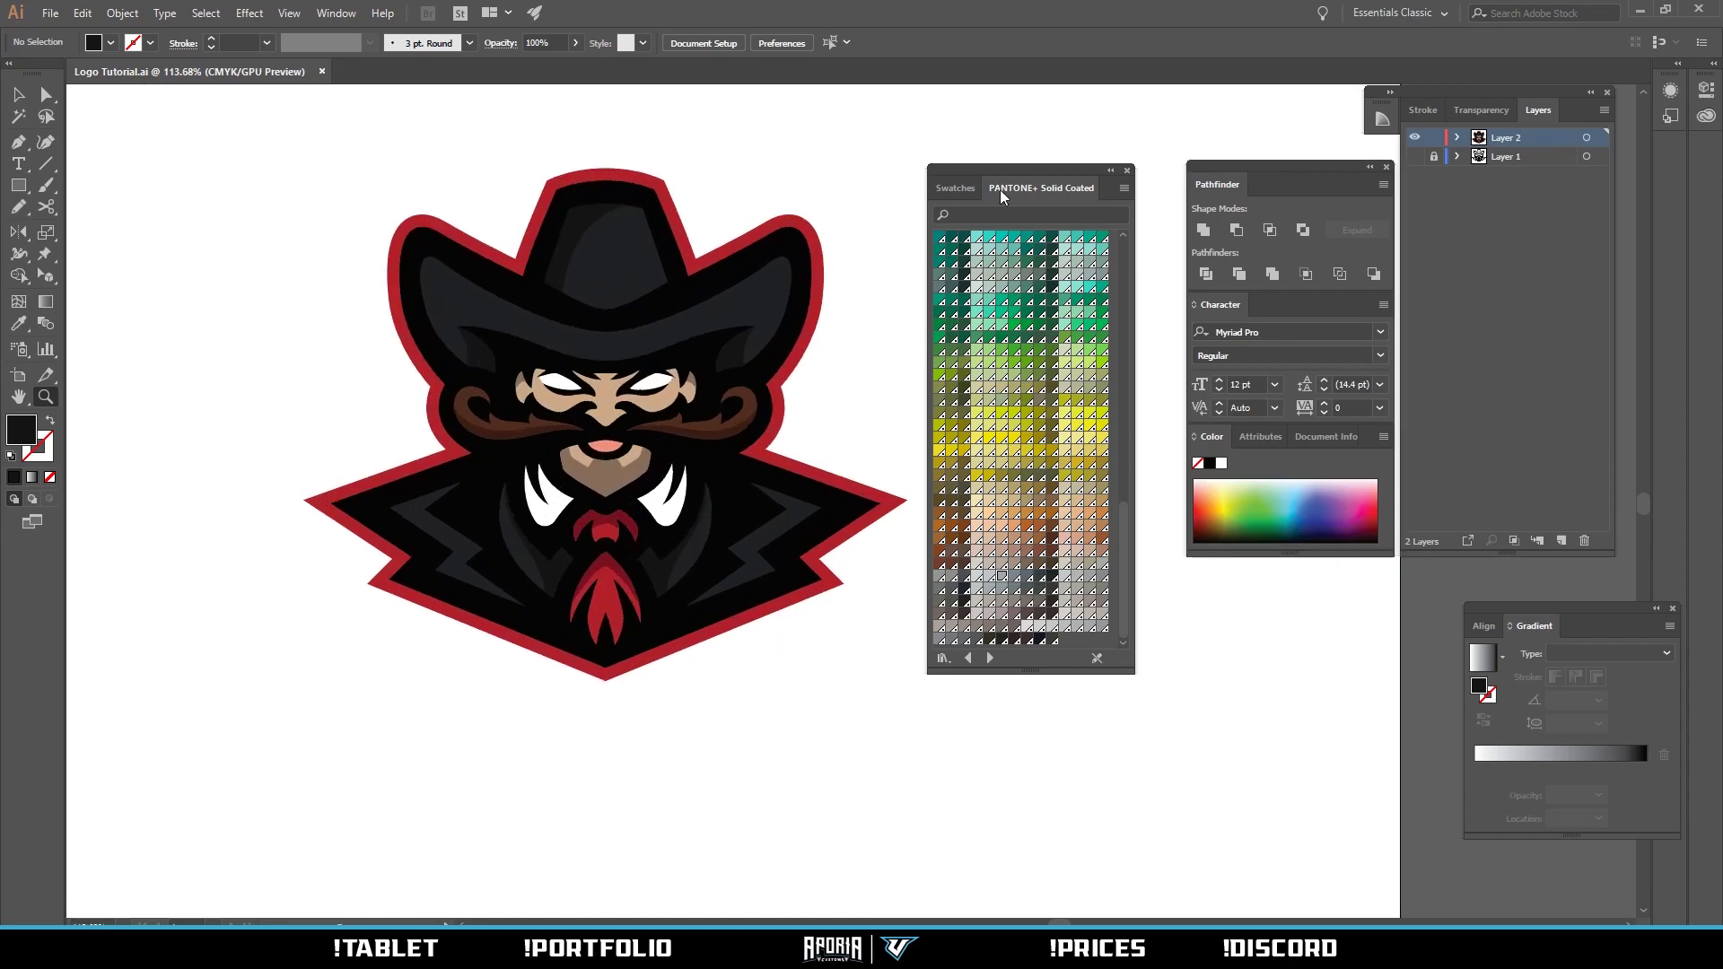
left_click_drag(1026, 175, 1080, 161)
Examine the finished cowboy logo's overall shape, colors and shading at several magnifications.
left_click_drag(892, 338, 967, 387)
left_click_drag(893, 378, 830, 379)
left_click_drag(919, 469, 842, 465)
left_click_drag(741, 475, 829, 453)
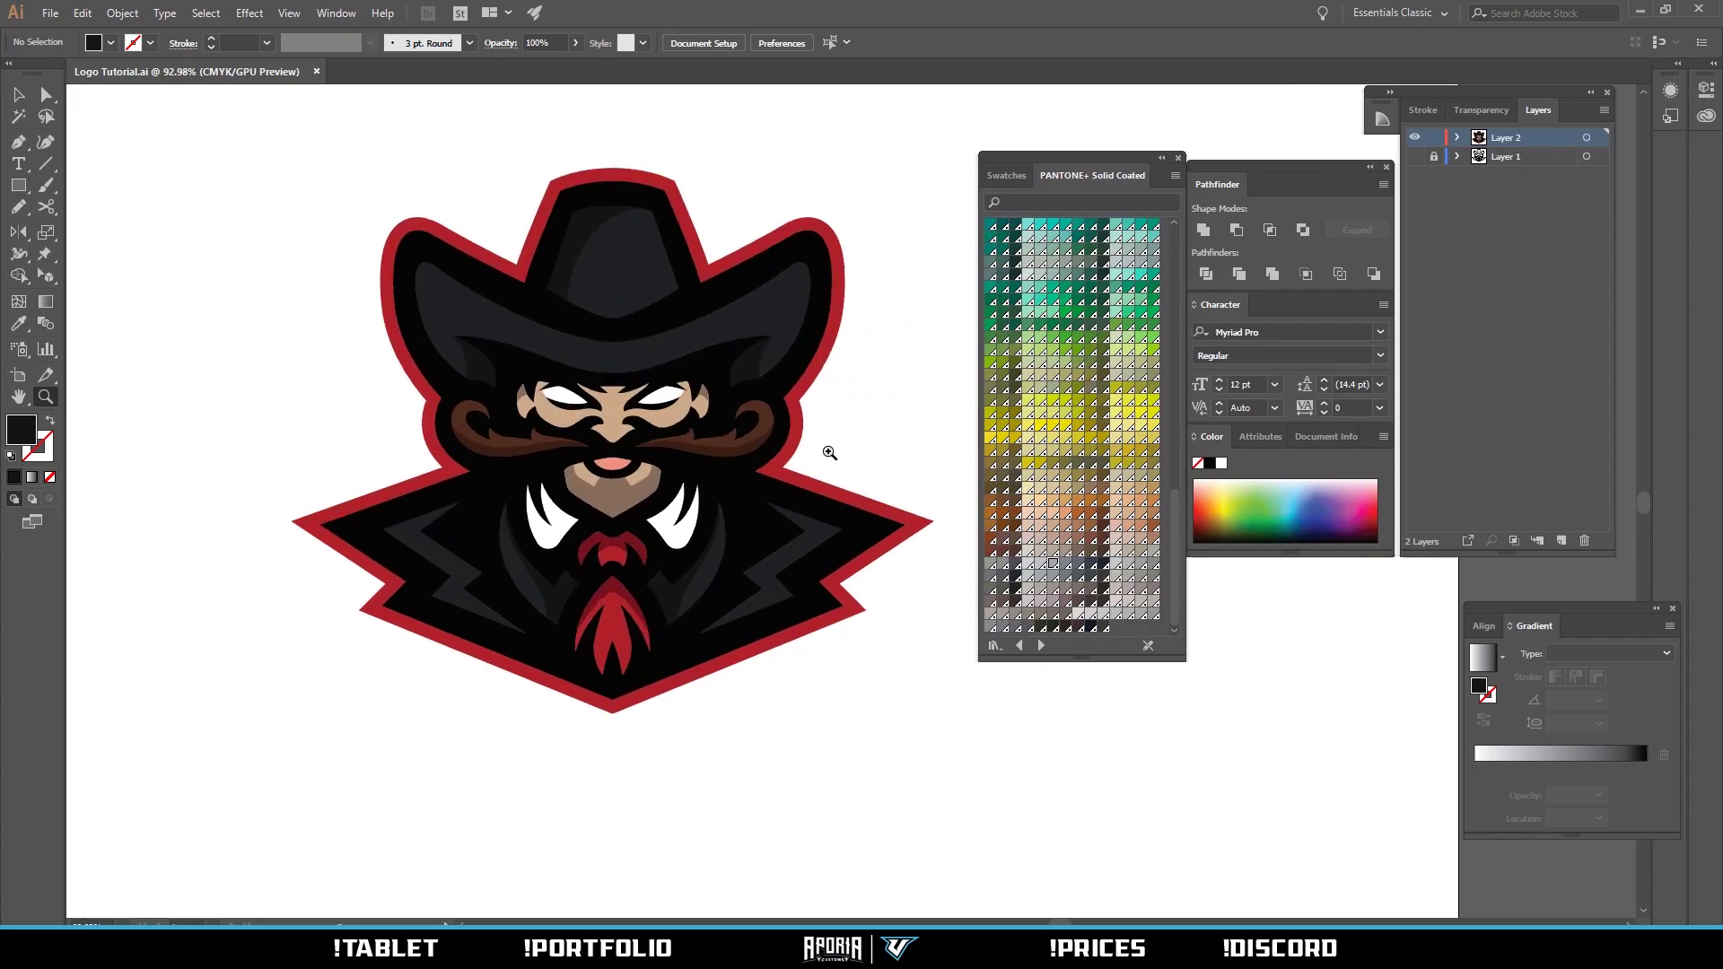
scroll(834, 450, "up", 2)
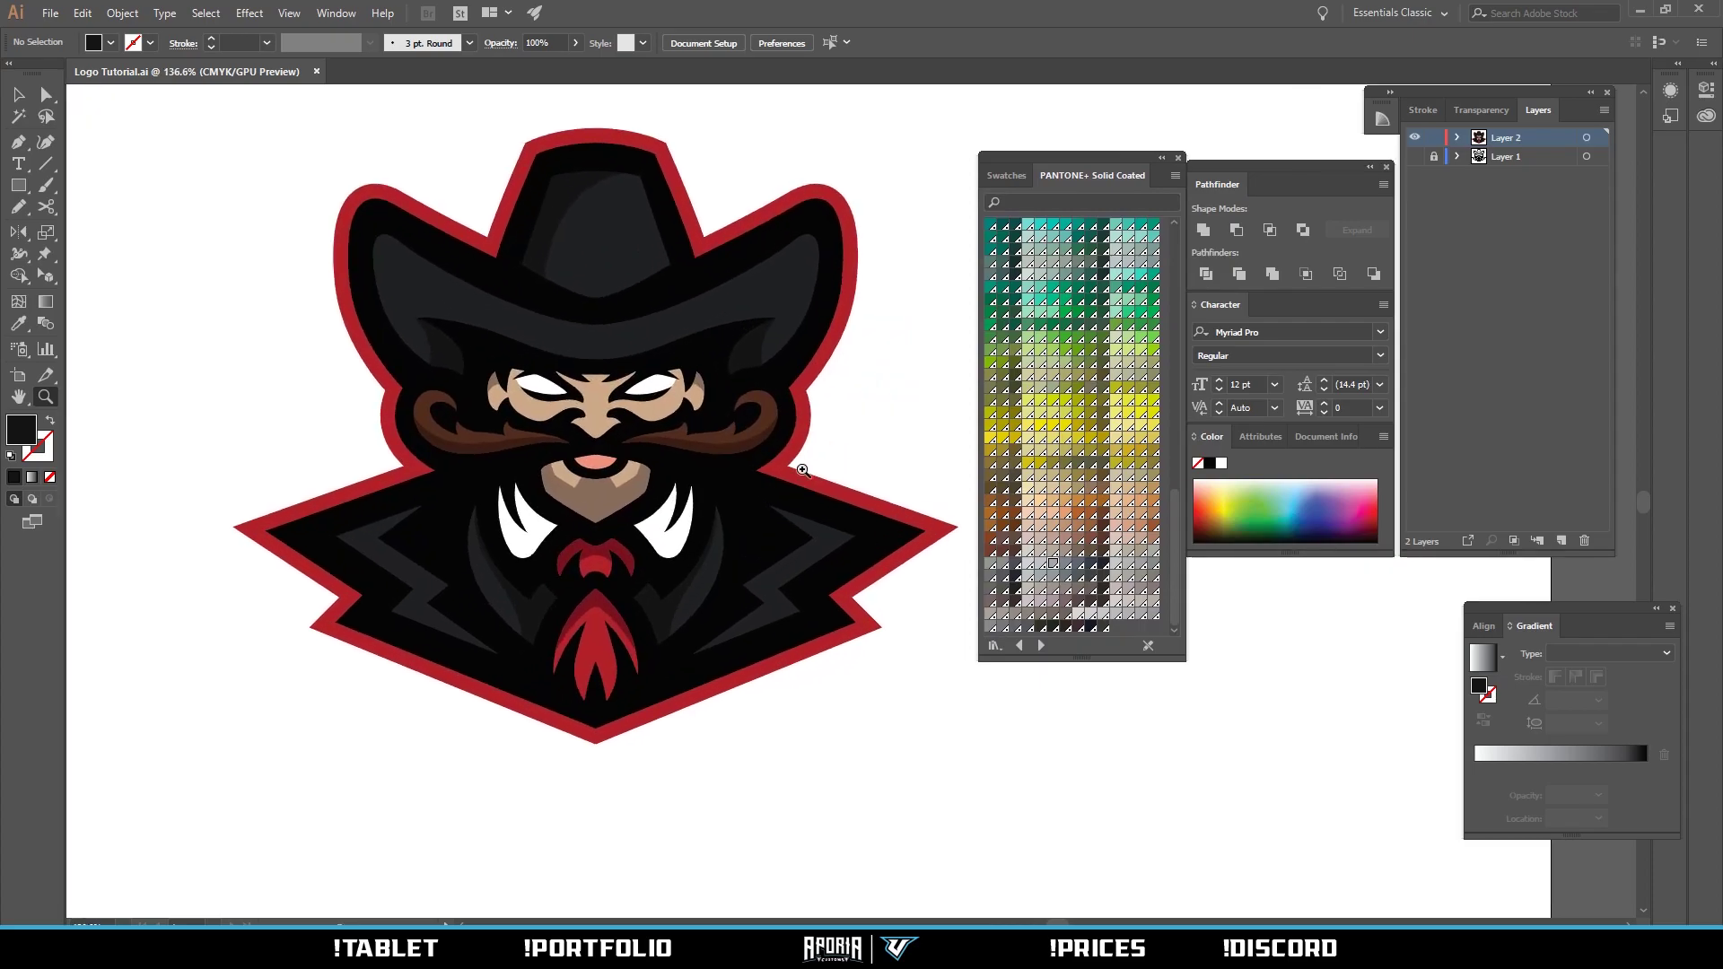
scroll(803, 471, "down", 2)
scroll(803, 441, "up", 2)
left_click_drag(778, 443, 726, 455)
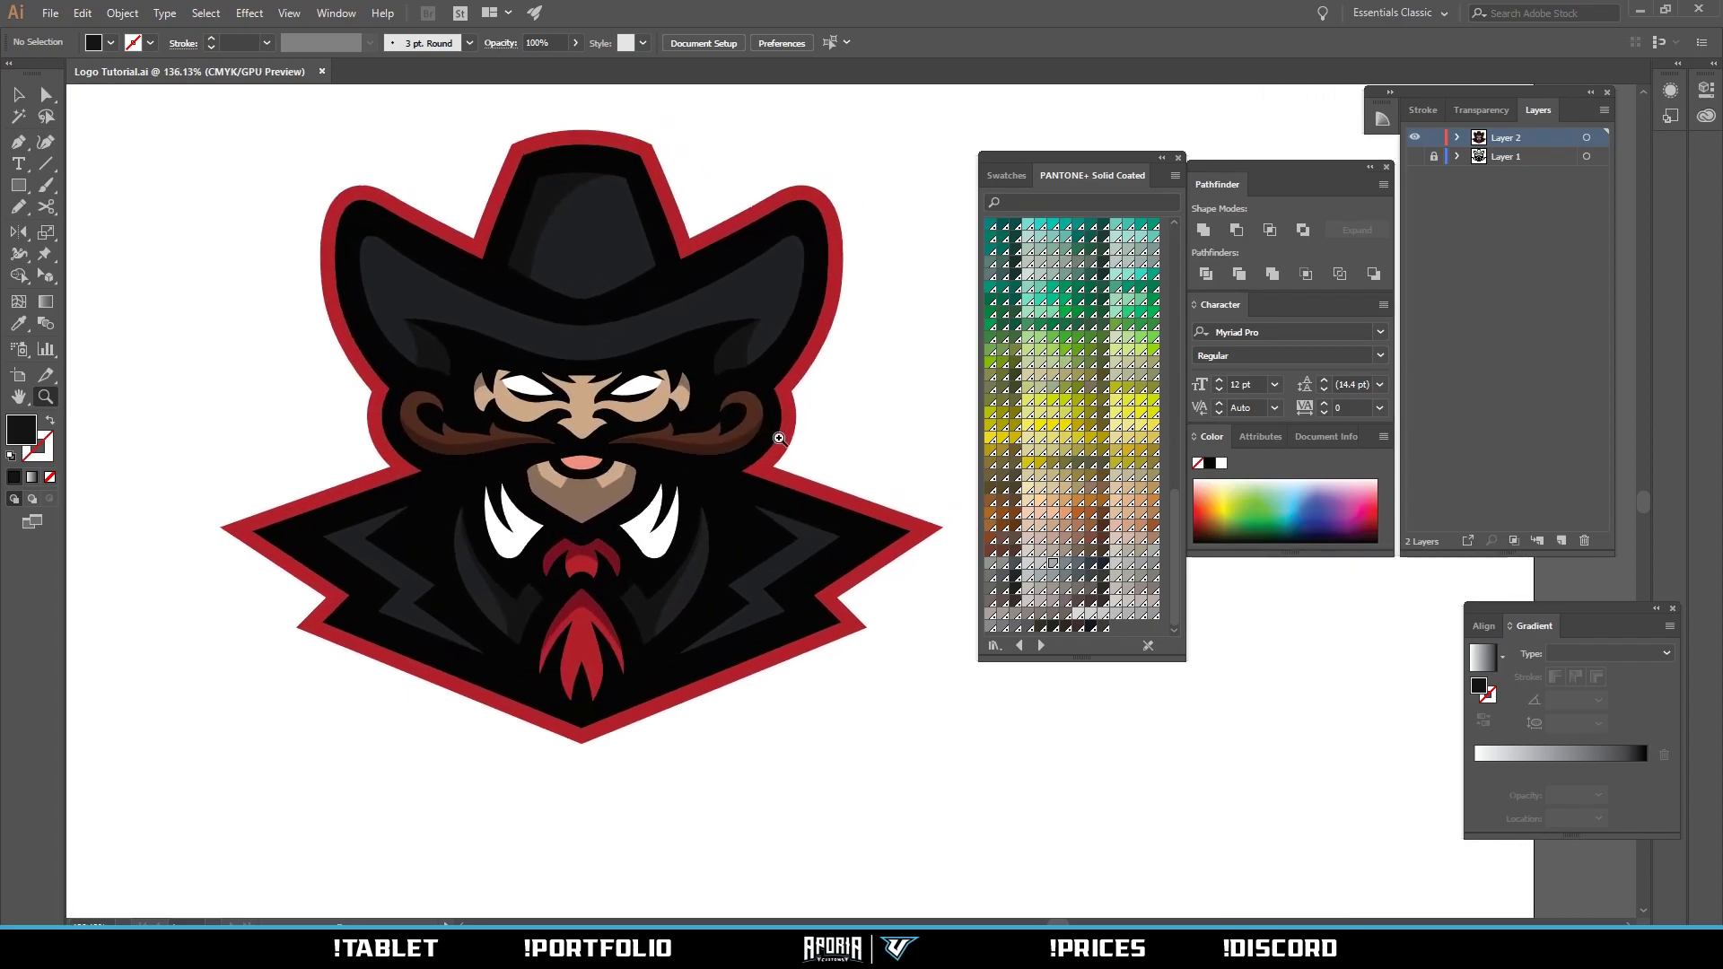
scroll(798, 448, "down", 1)
scroll(835, 403, "up", 2)
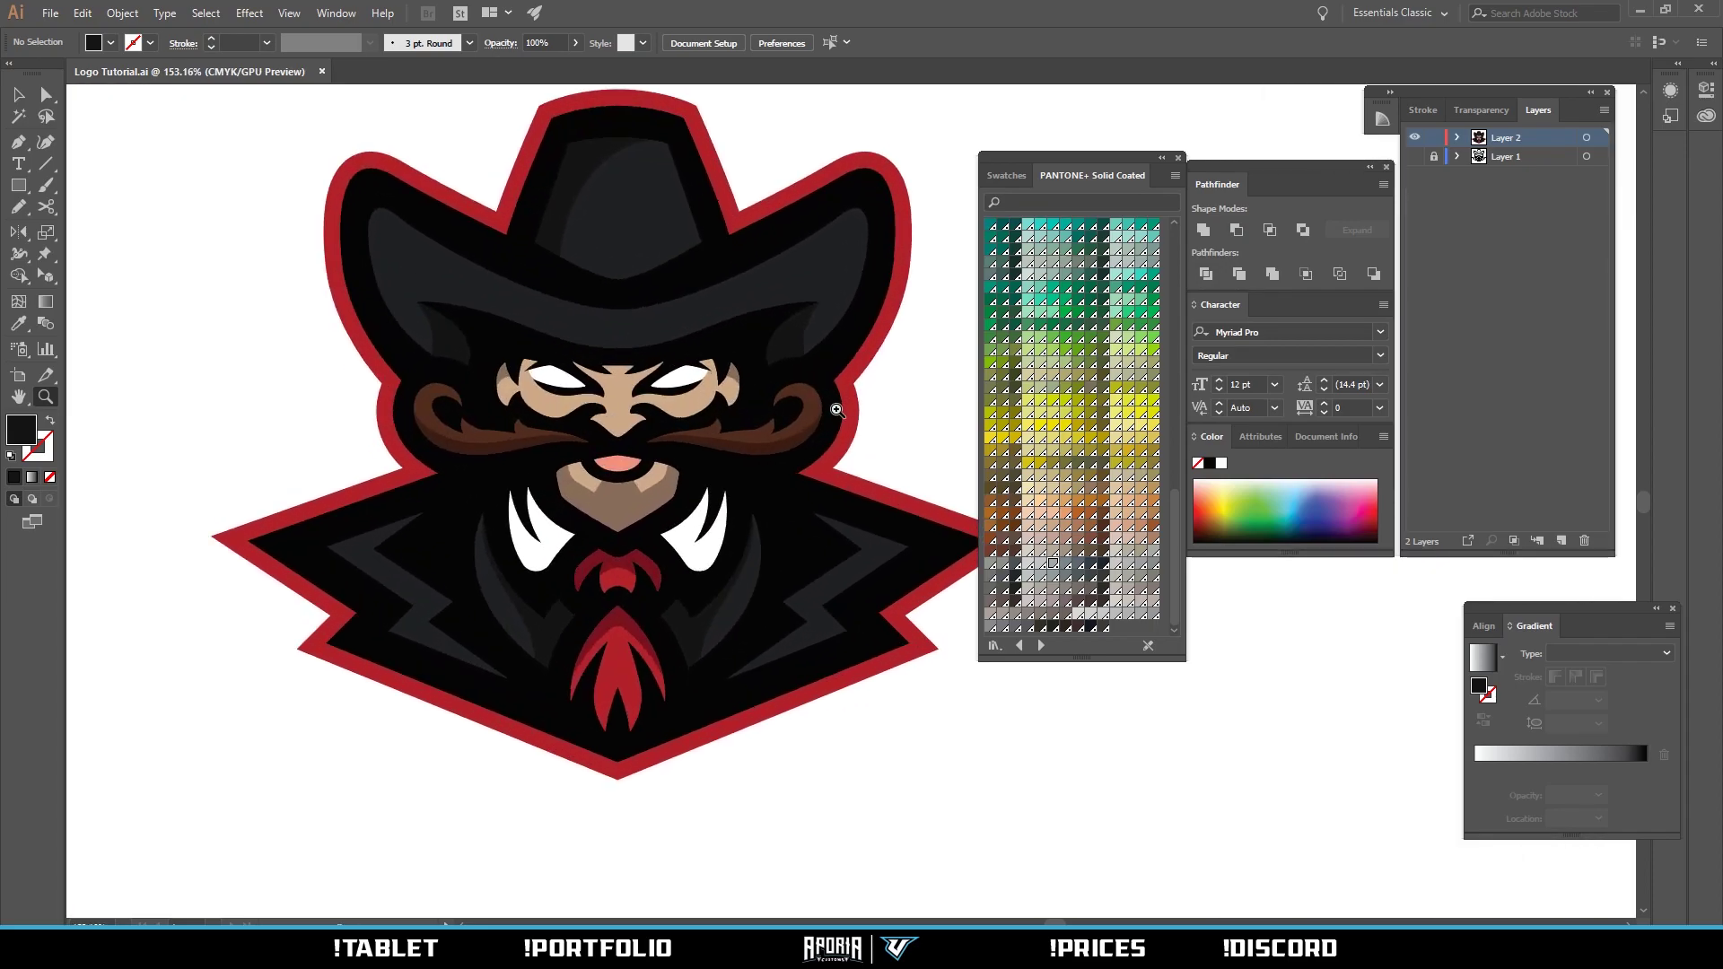
scroll(727, 454, "down", 2)
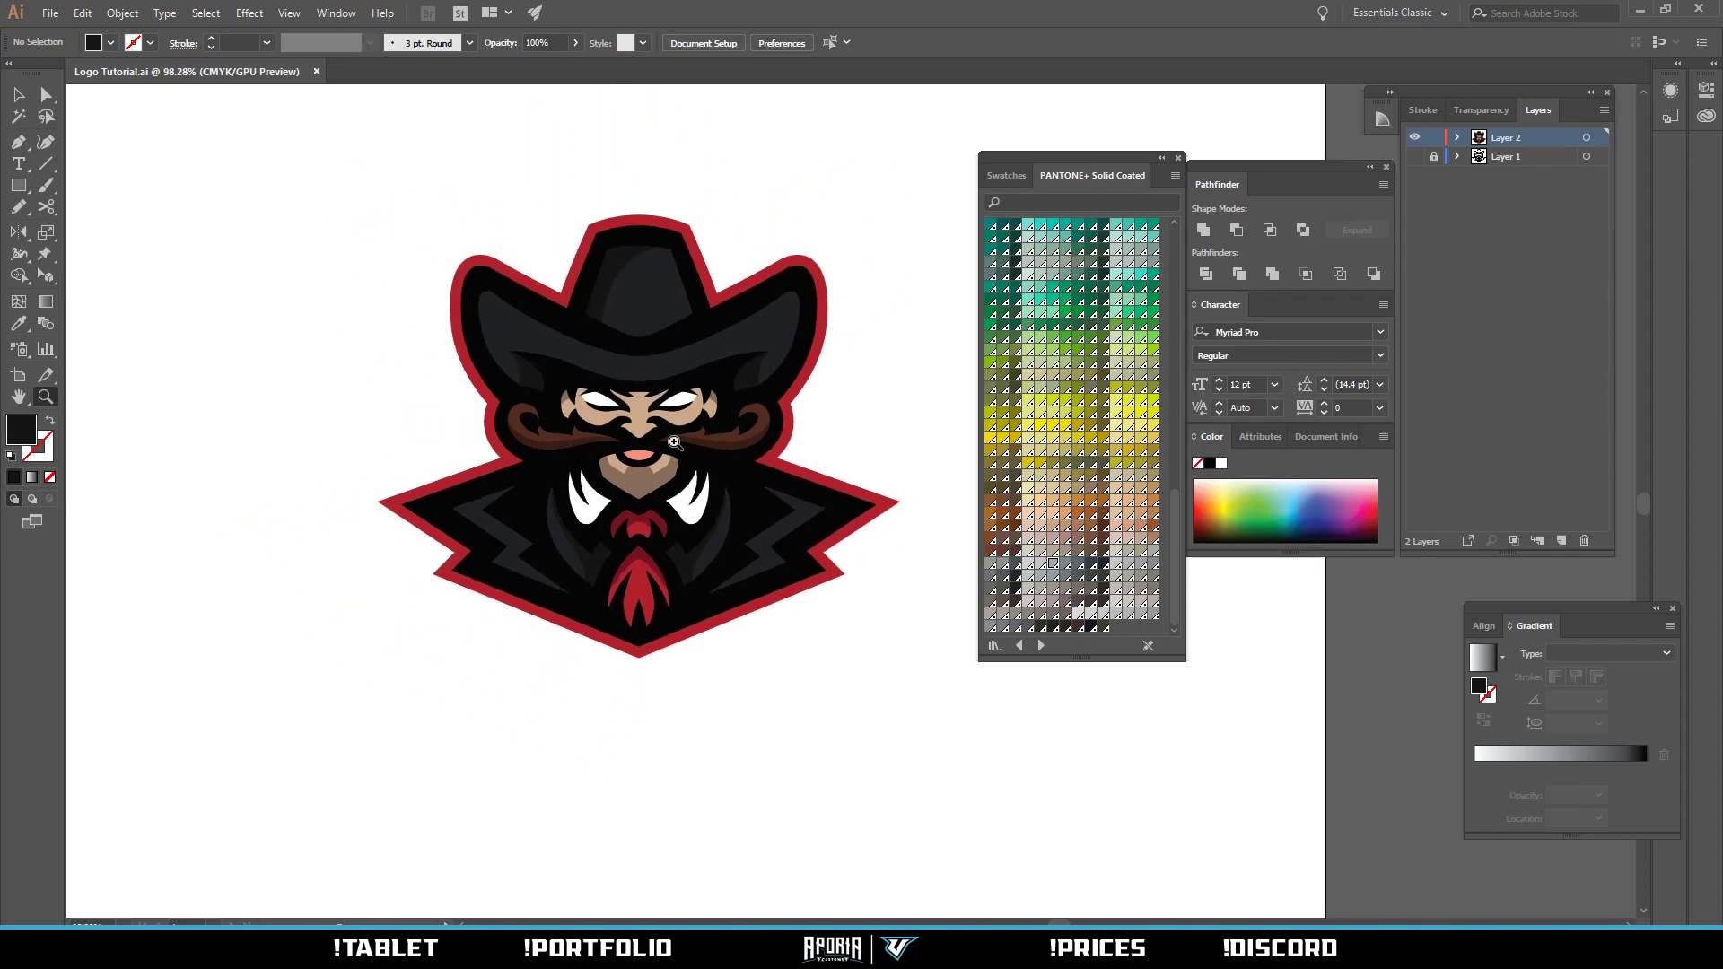
scroll(738, 413, "up", 1)
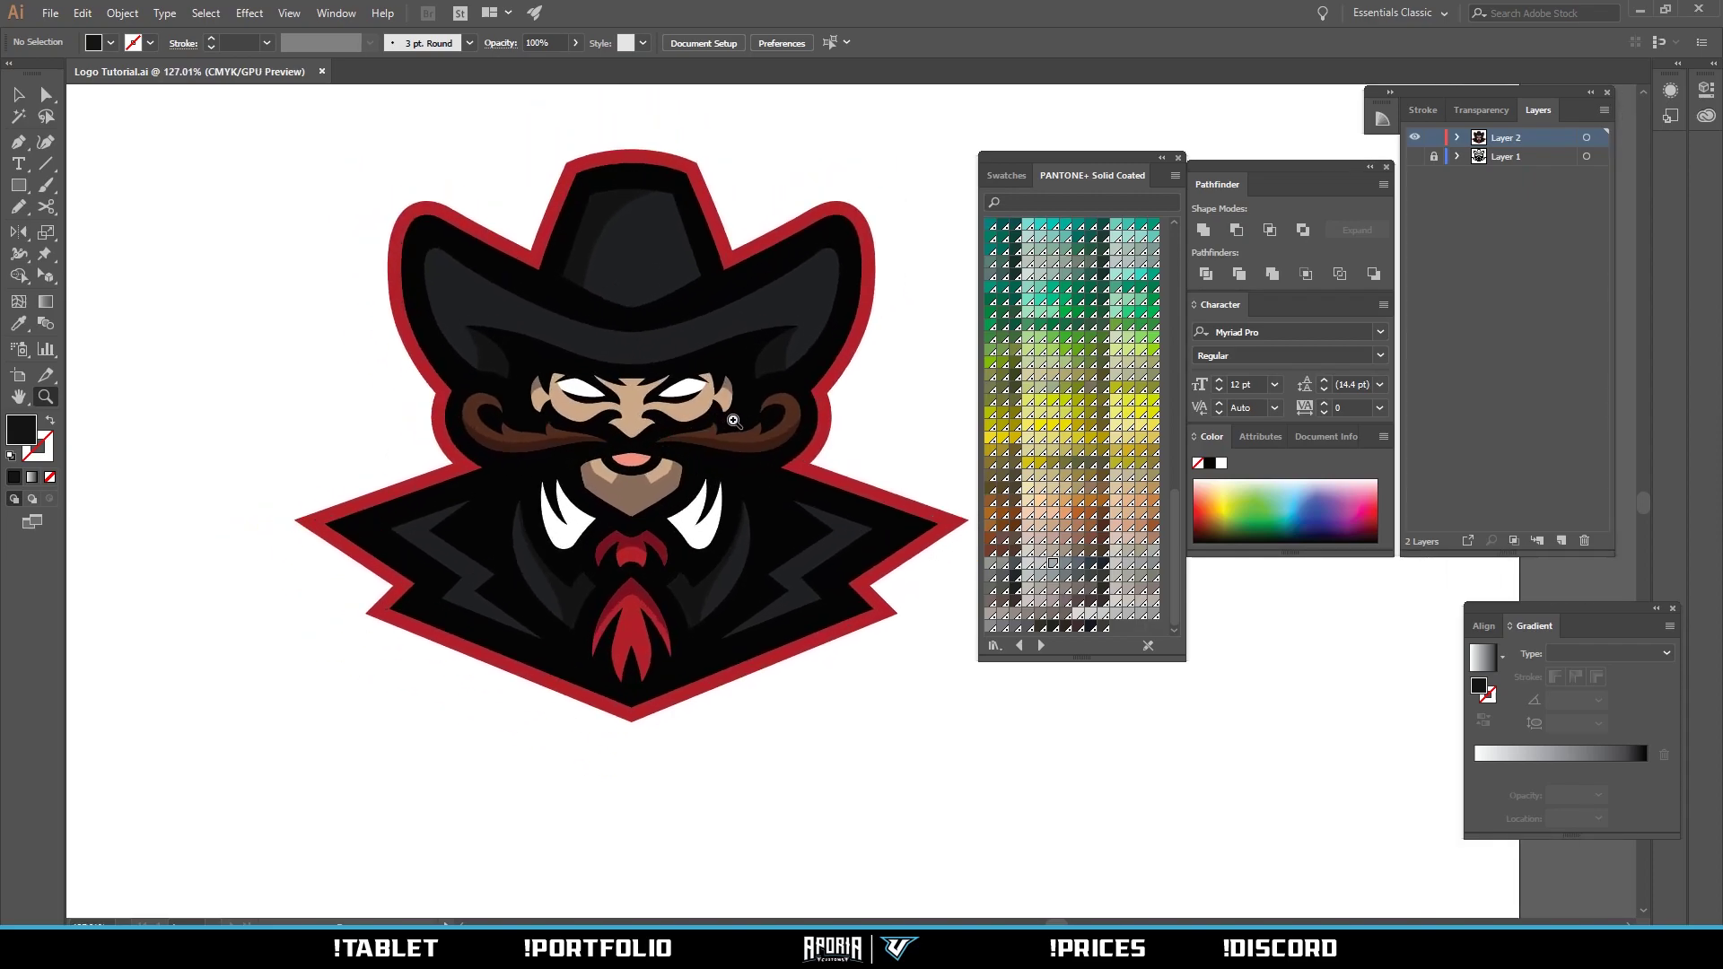
left_click_drag(733, 424, 719, 432)
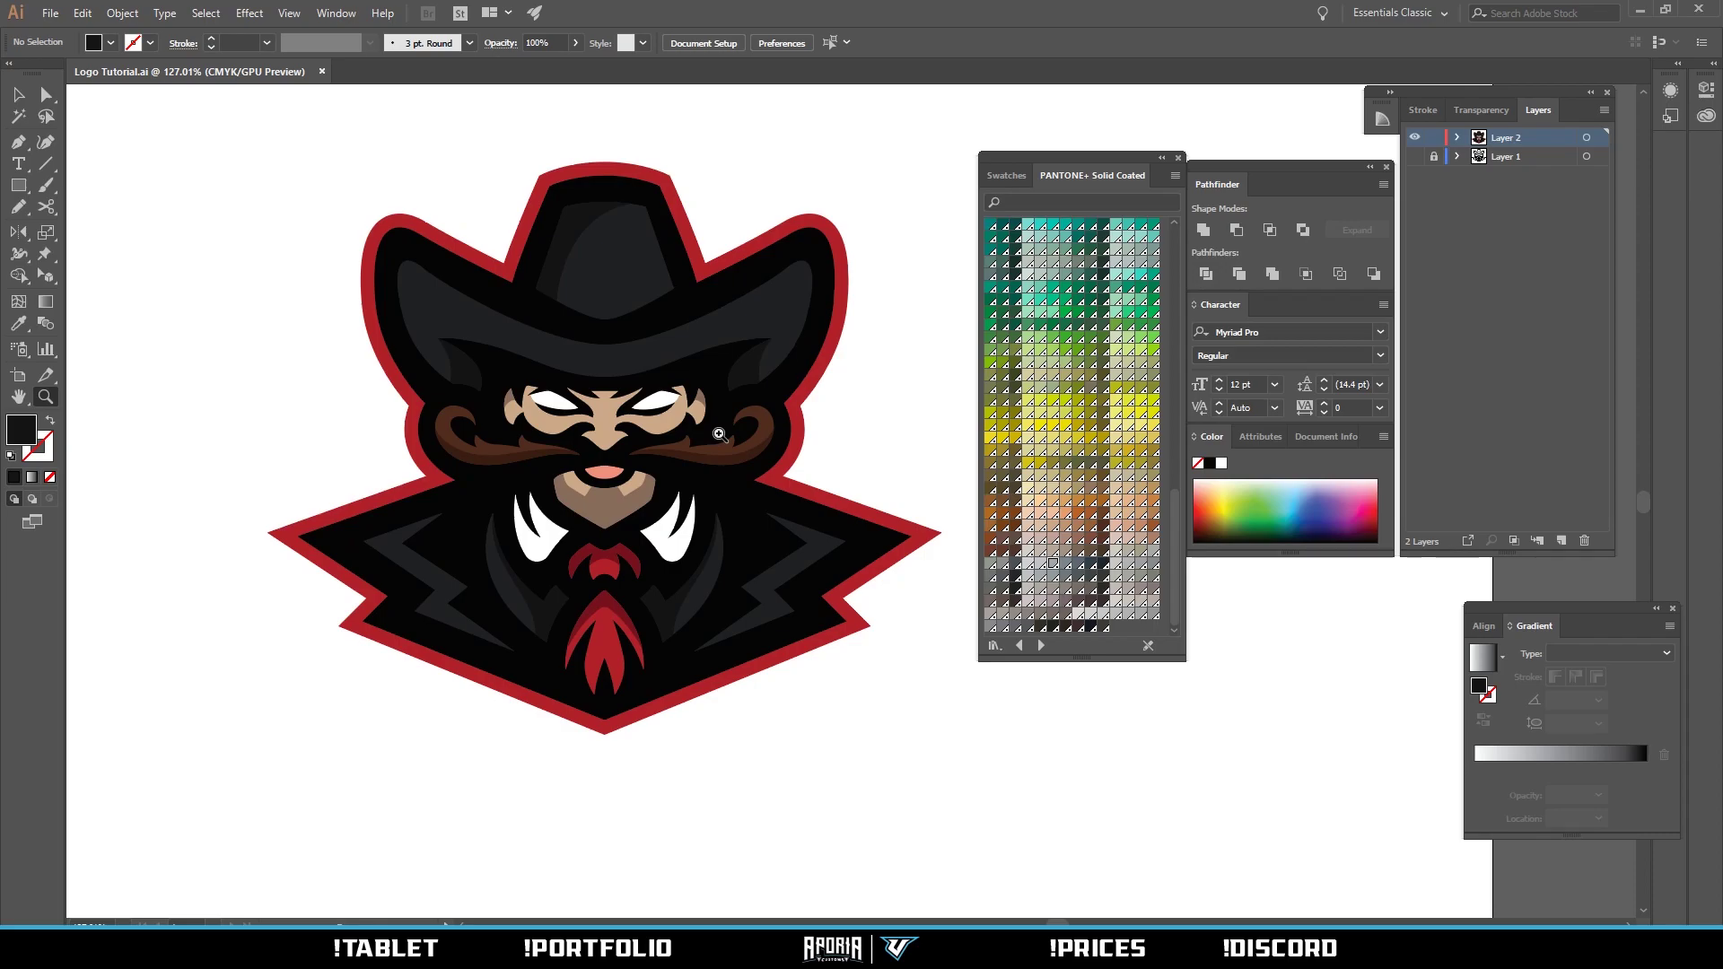
scroll(719, 436, "down", 2)
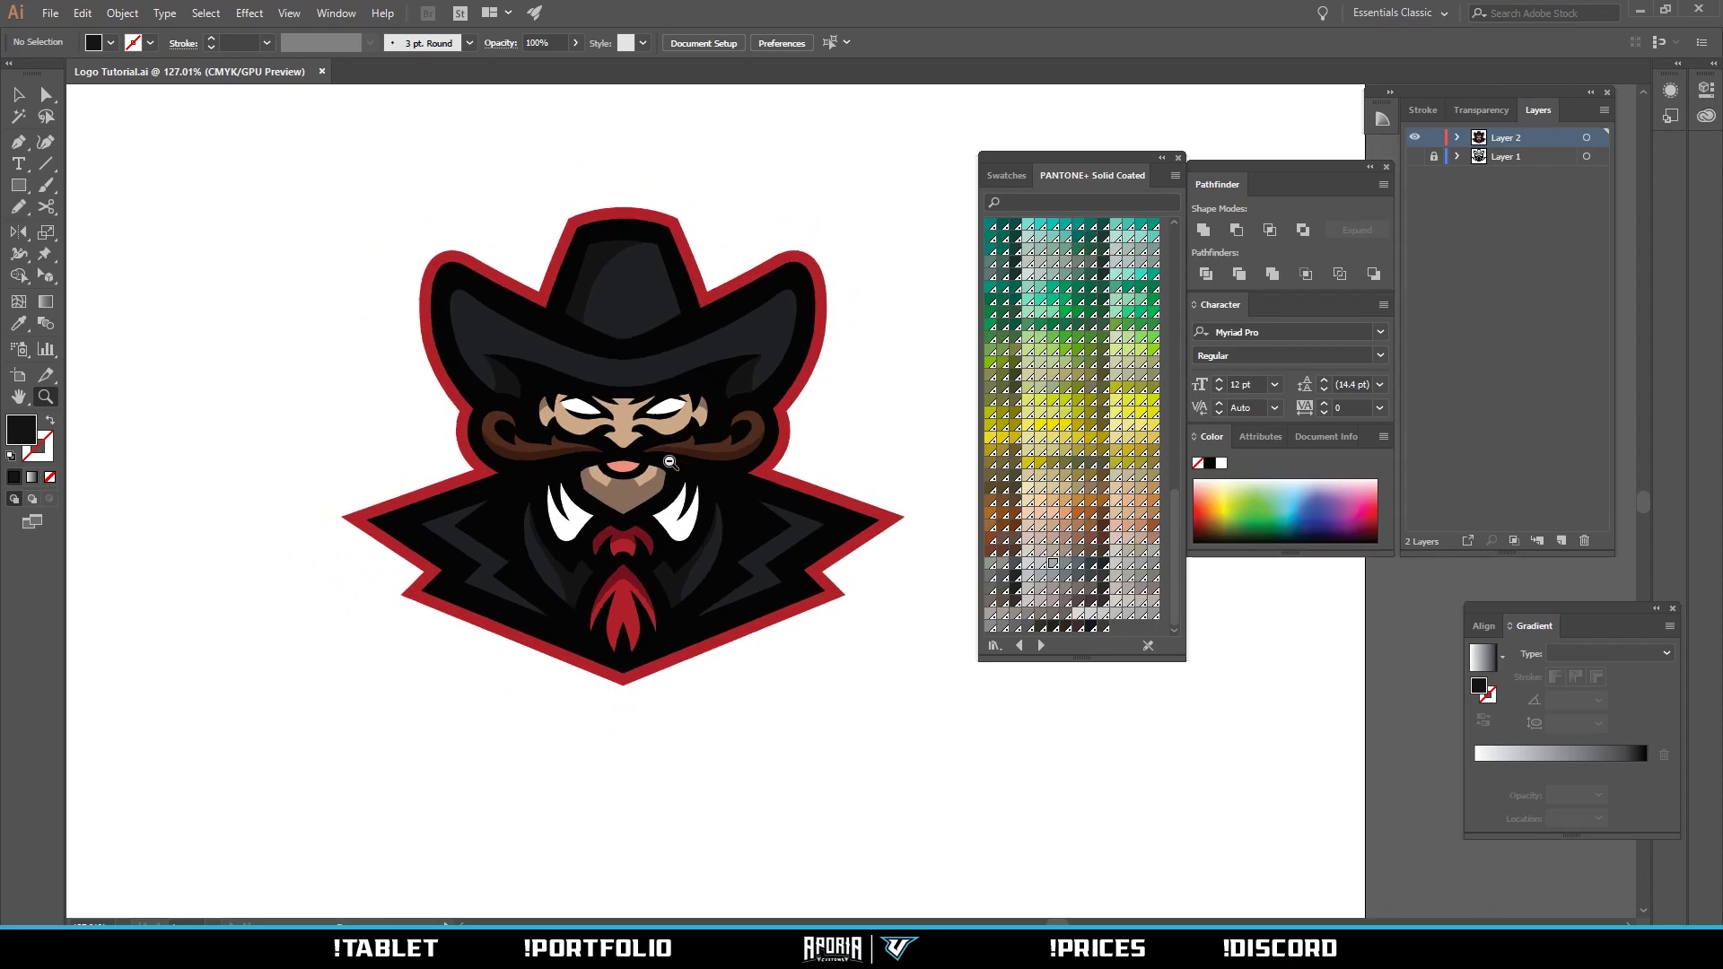
scroll(763, 444, "up", 1)
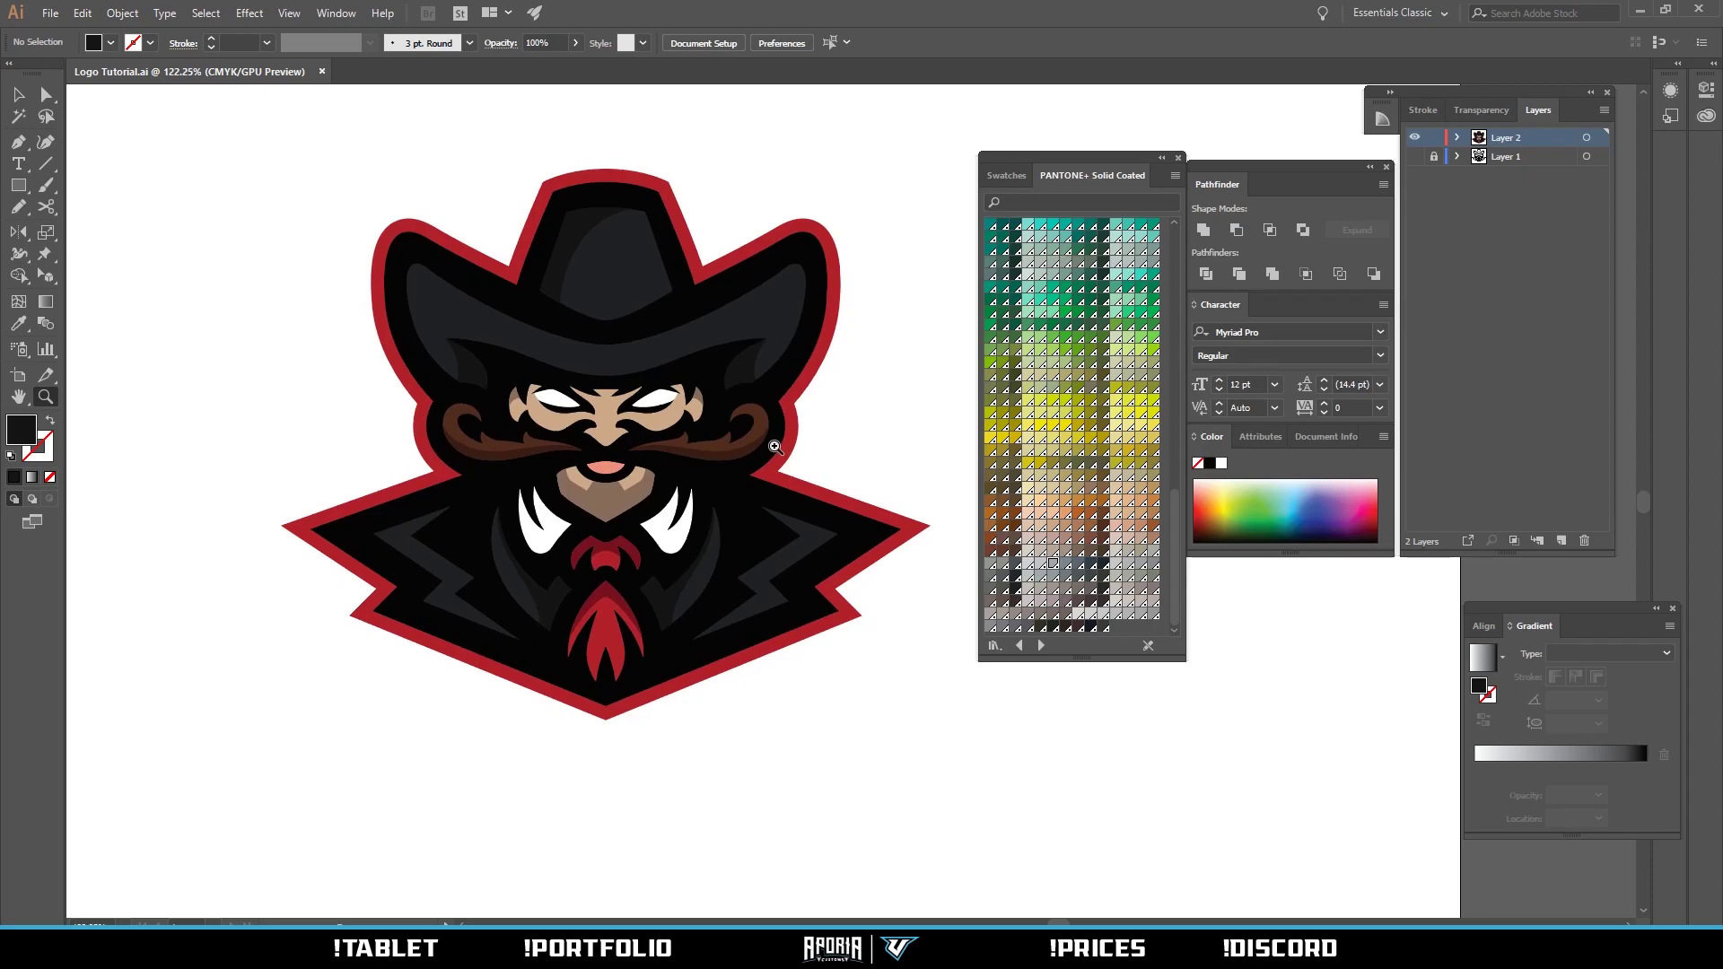